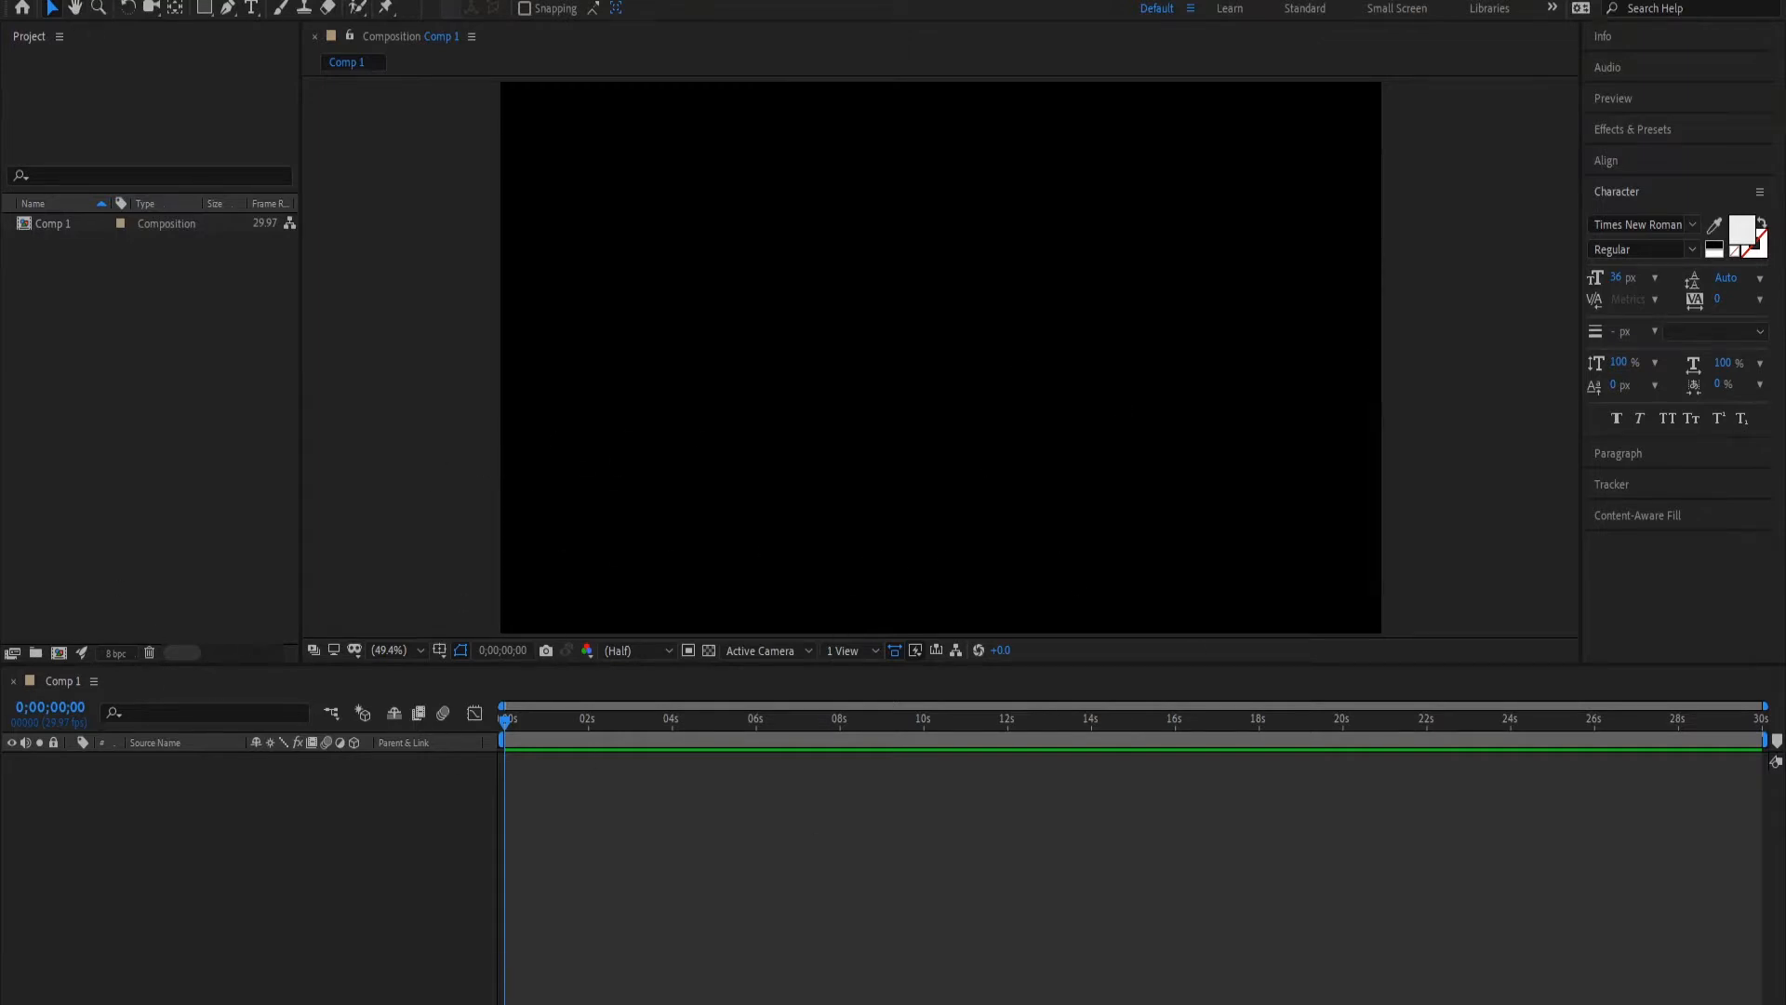
{"action": "key", "text": "ctrl+i"}
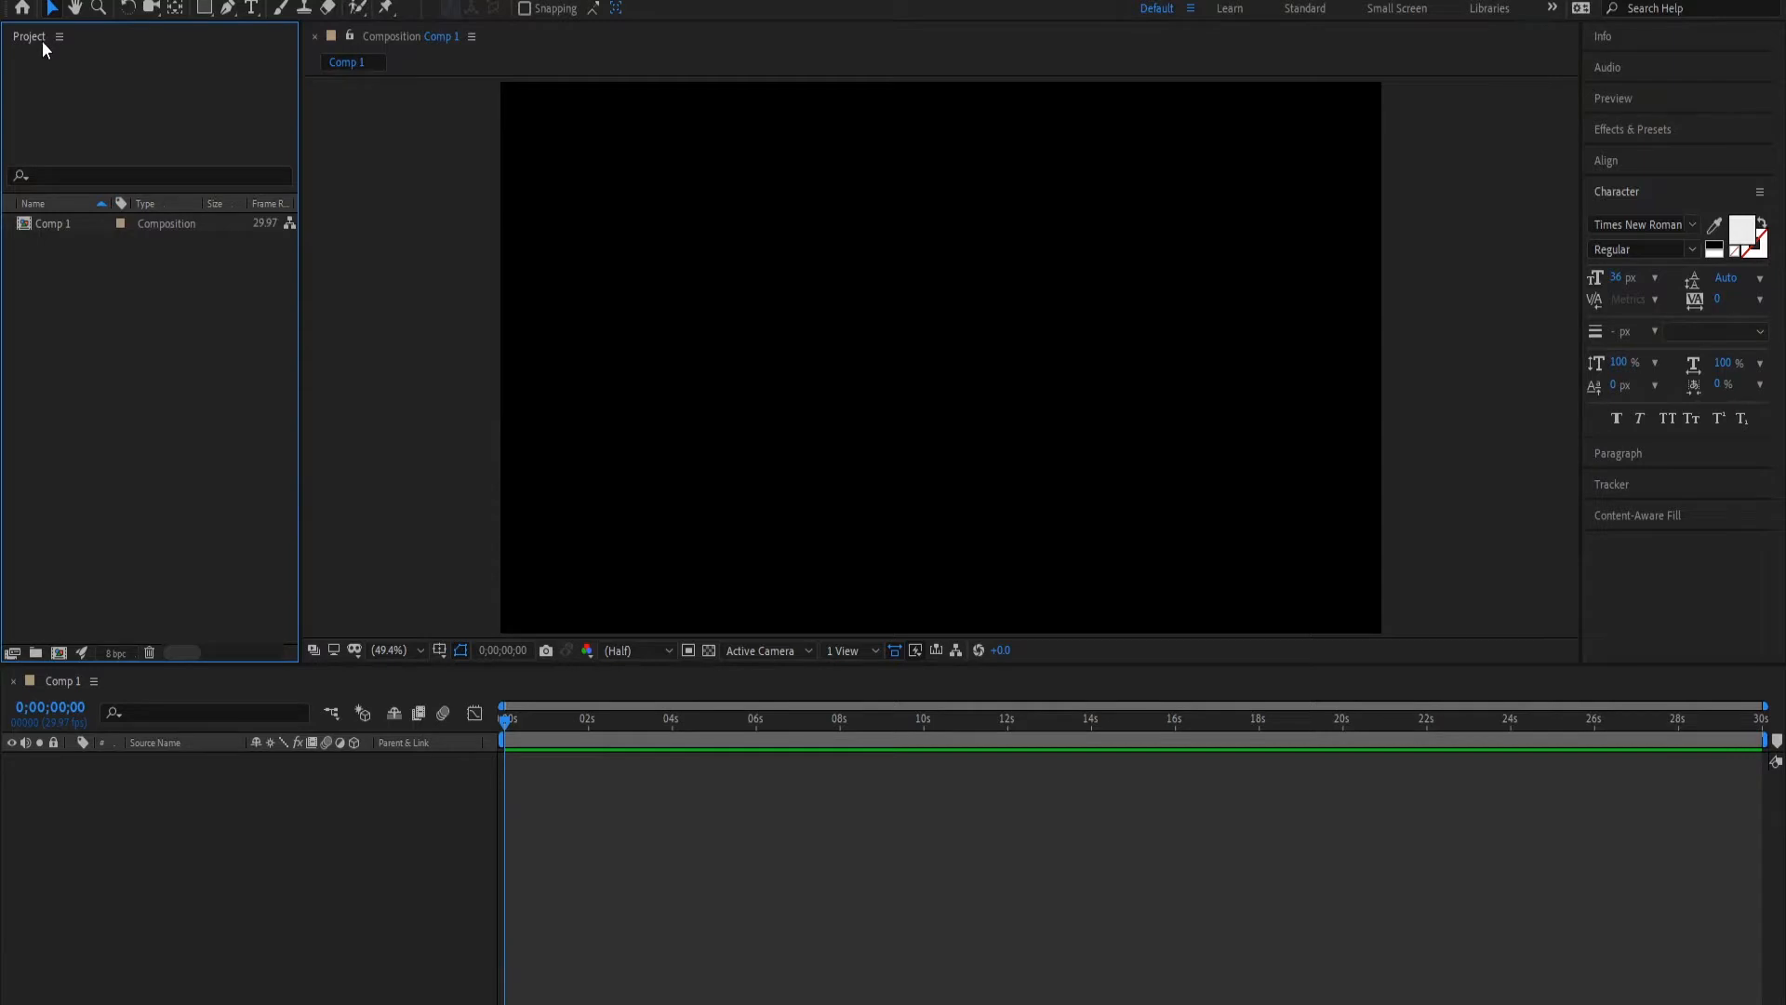
{"action": "left_click", "coordinate": [57, 228]}
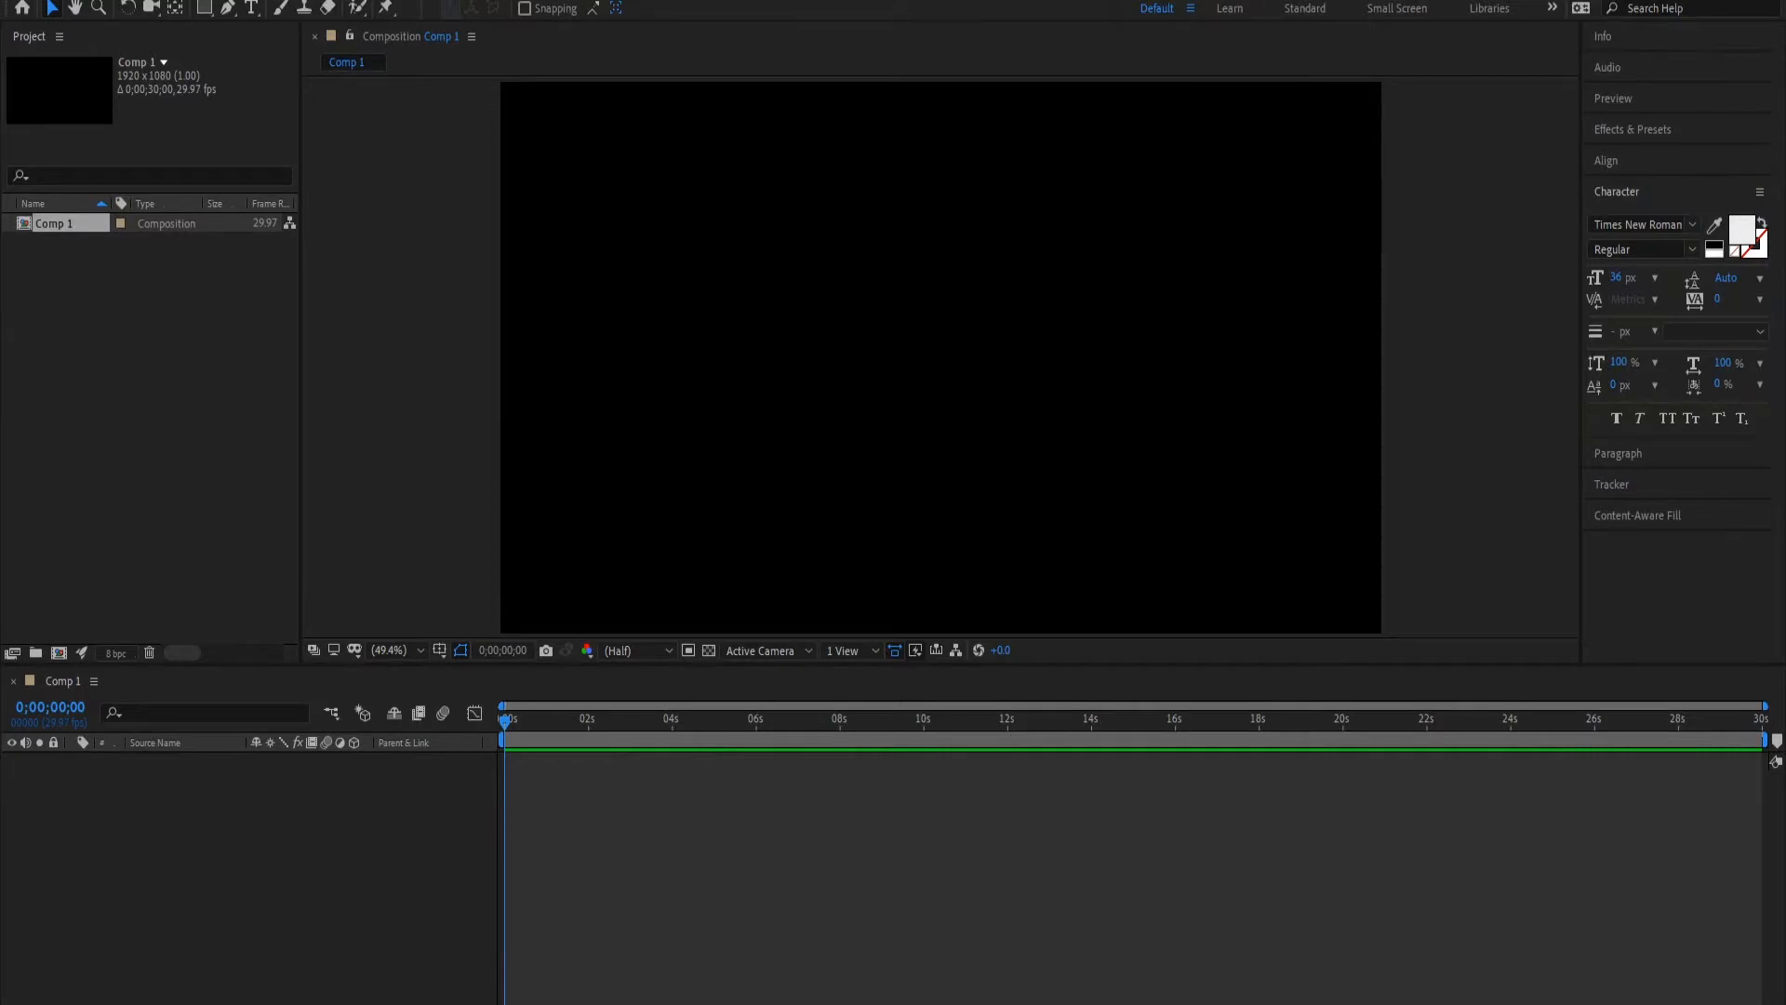
{"action": "left_click_drag", "start_coordinate": [1785, 121], "coordinate": [1242, 203]}
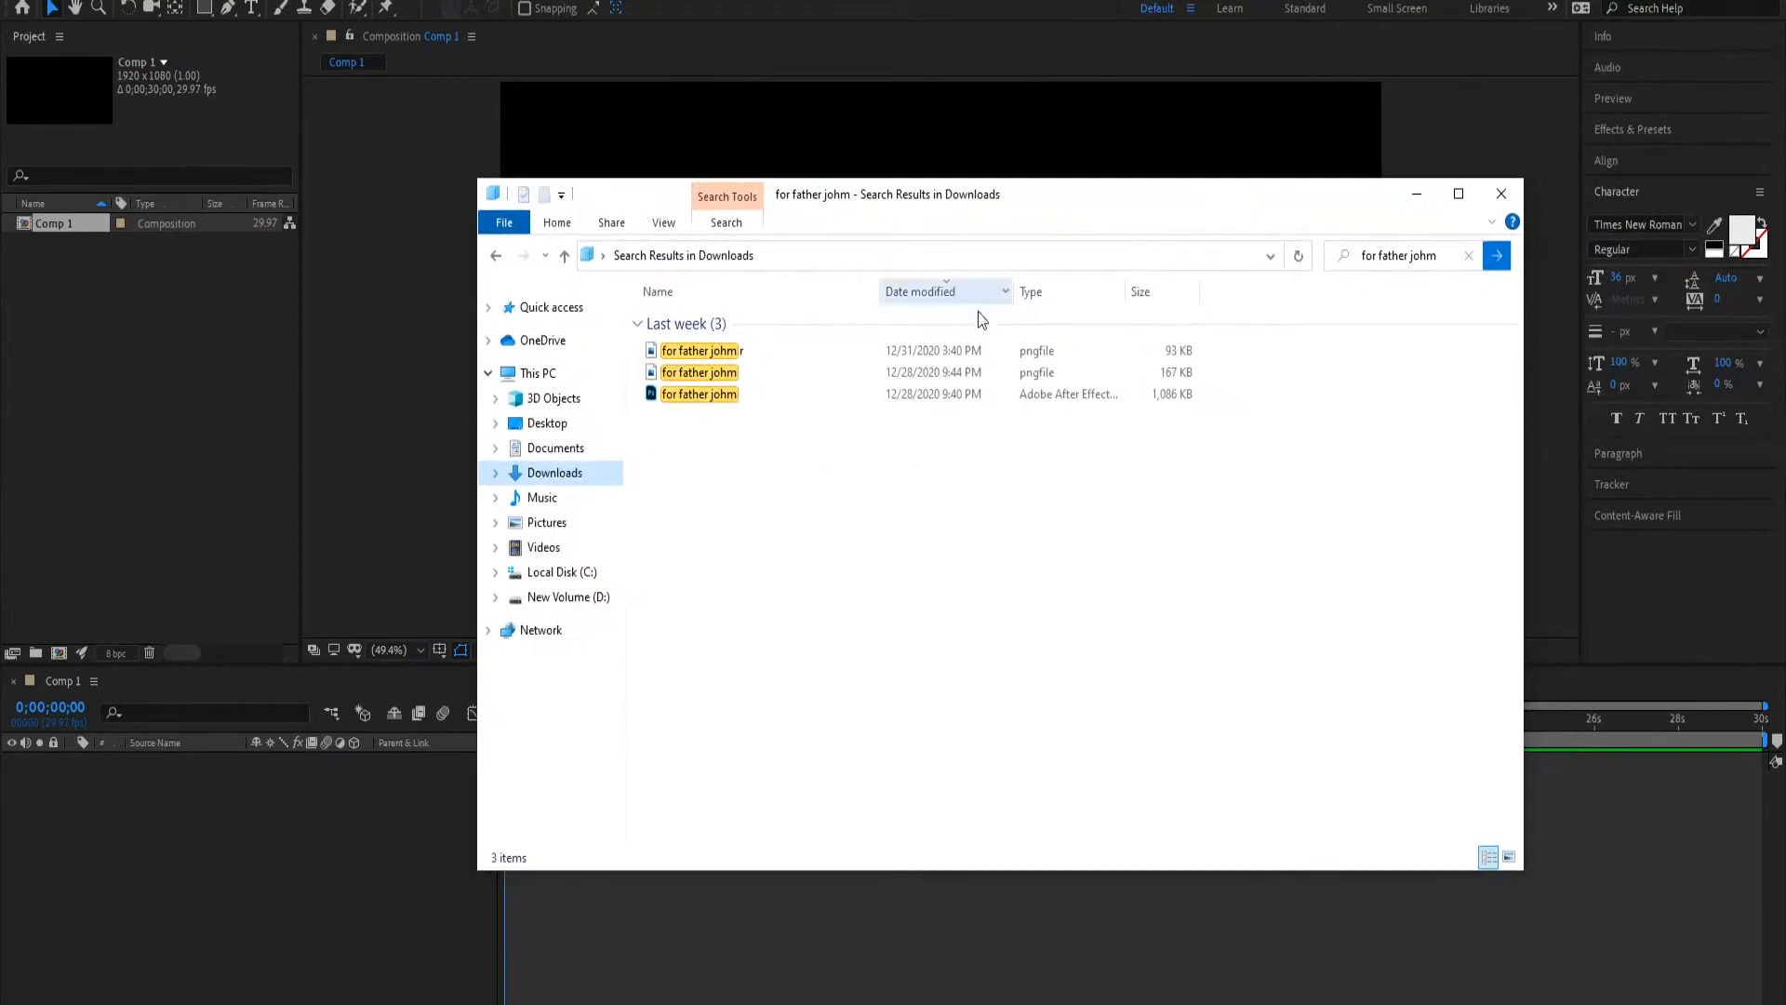
{"action": "left_click_drag", "start_coordinate": [750, 359], "coordinate": [116, 387]}
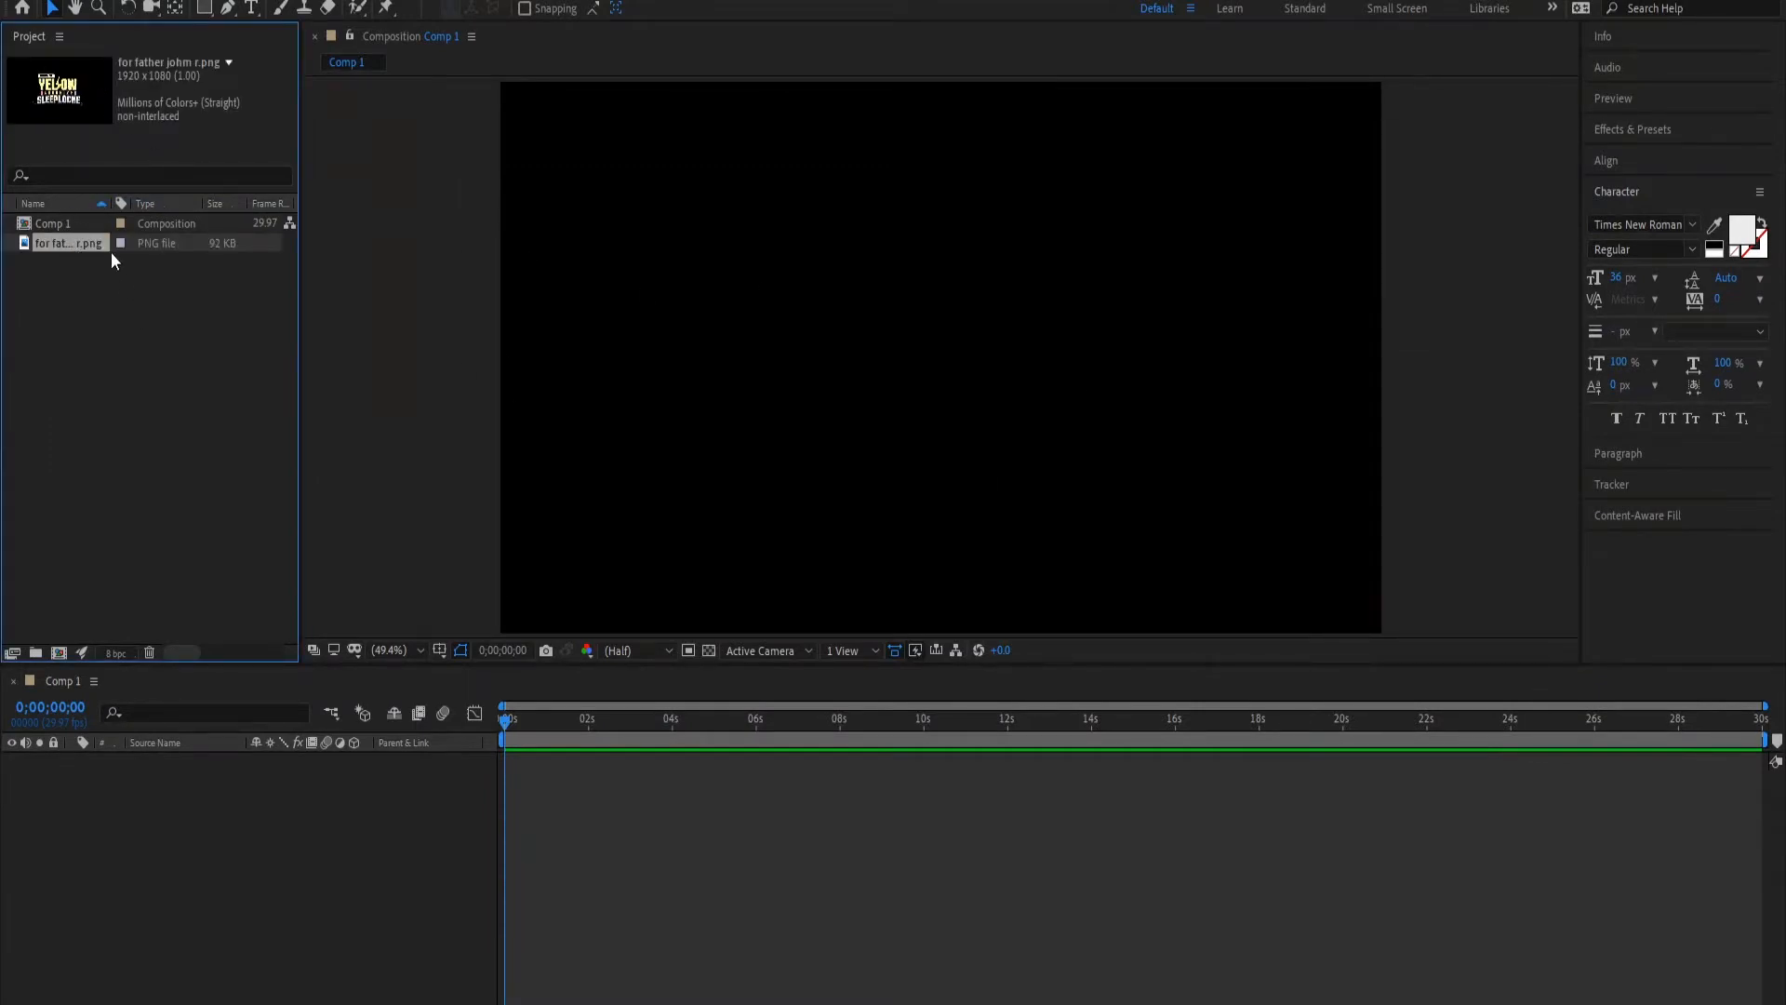
{"action": "key", "text": "Delete"}
- Start a file import from the Downloads folder and search it for "for father johm"
{"action": "right_click", "coordinate": [115, 295]}
{"action": "mouse_move", "coordinate": [187, 398]}
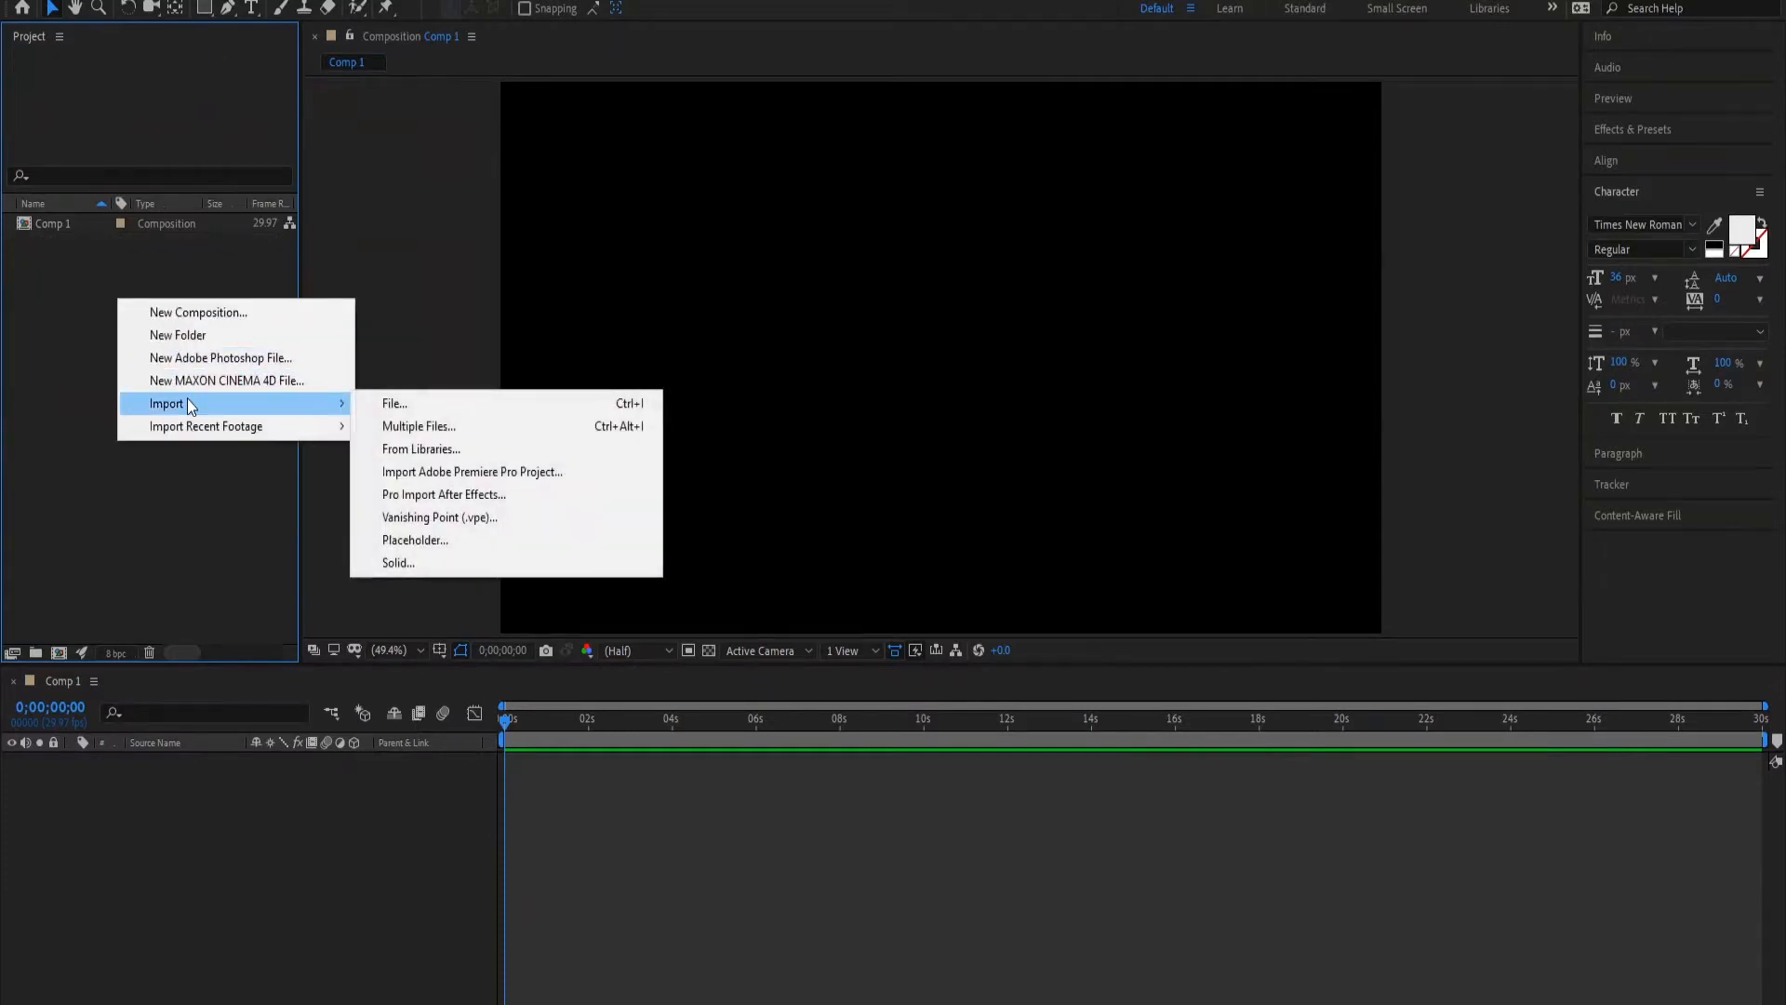
{"action": "left_click", "coordinate": [365, 407]}
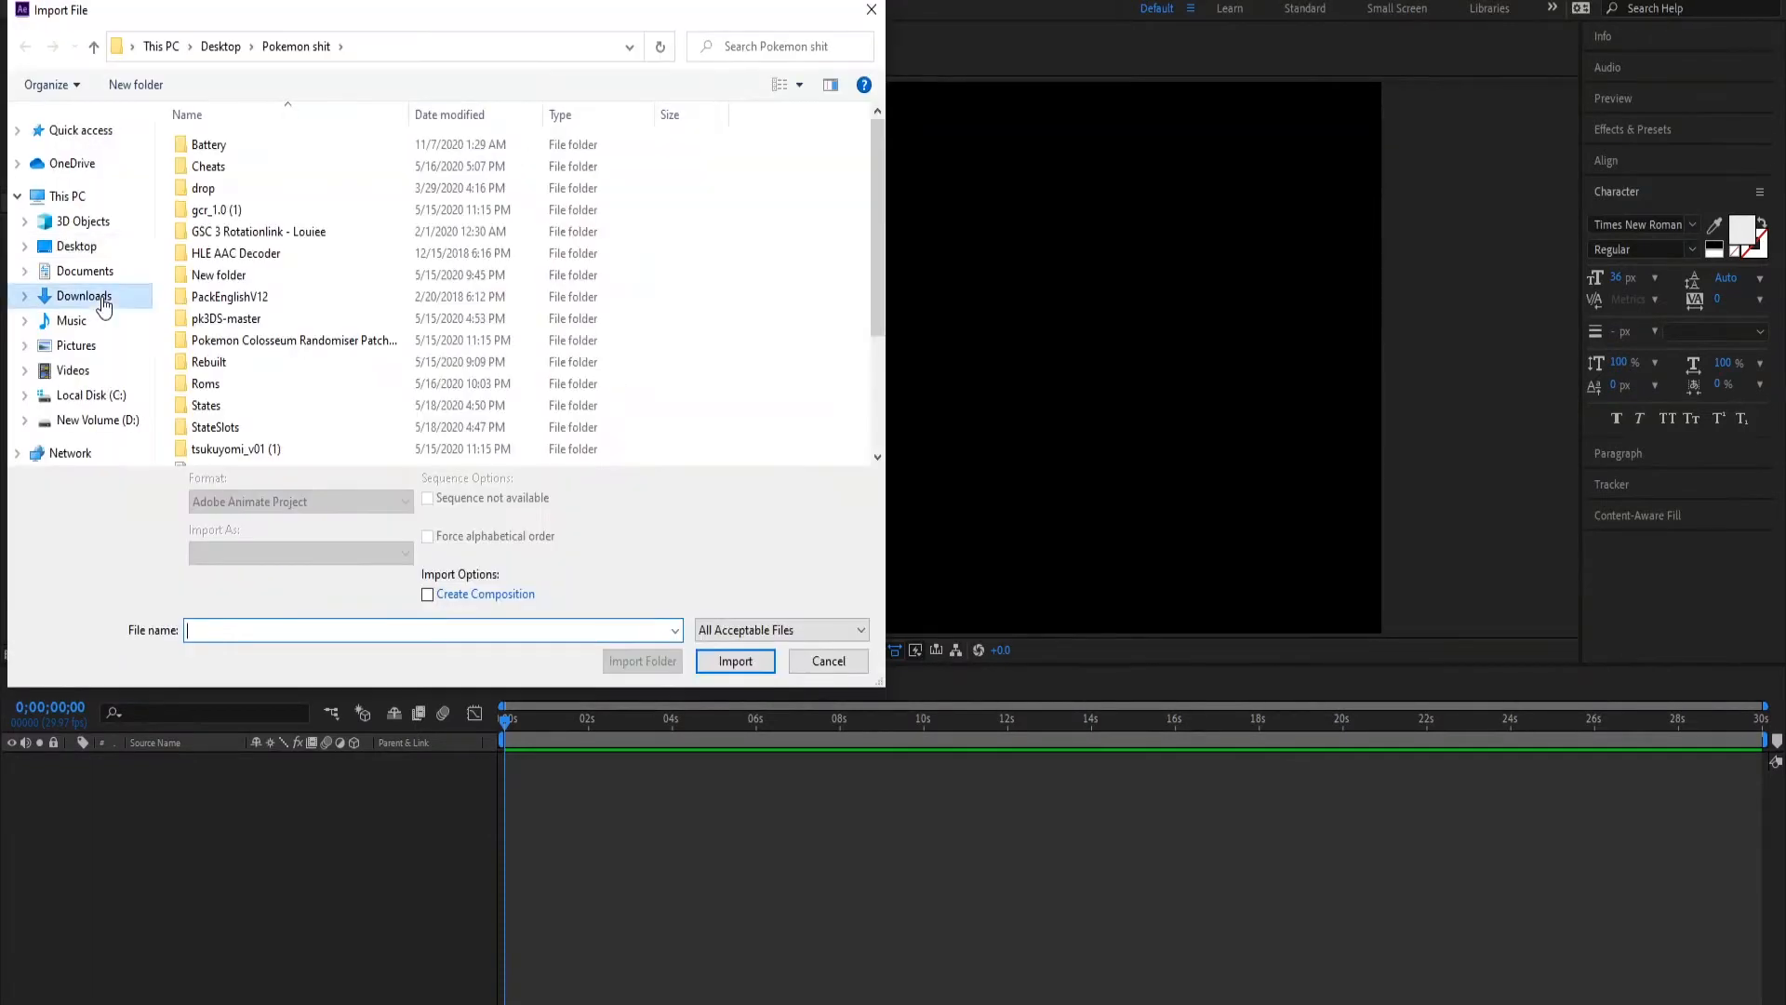
{"action": "left_click", "coordinate": [93, 296]}
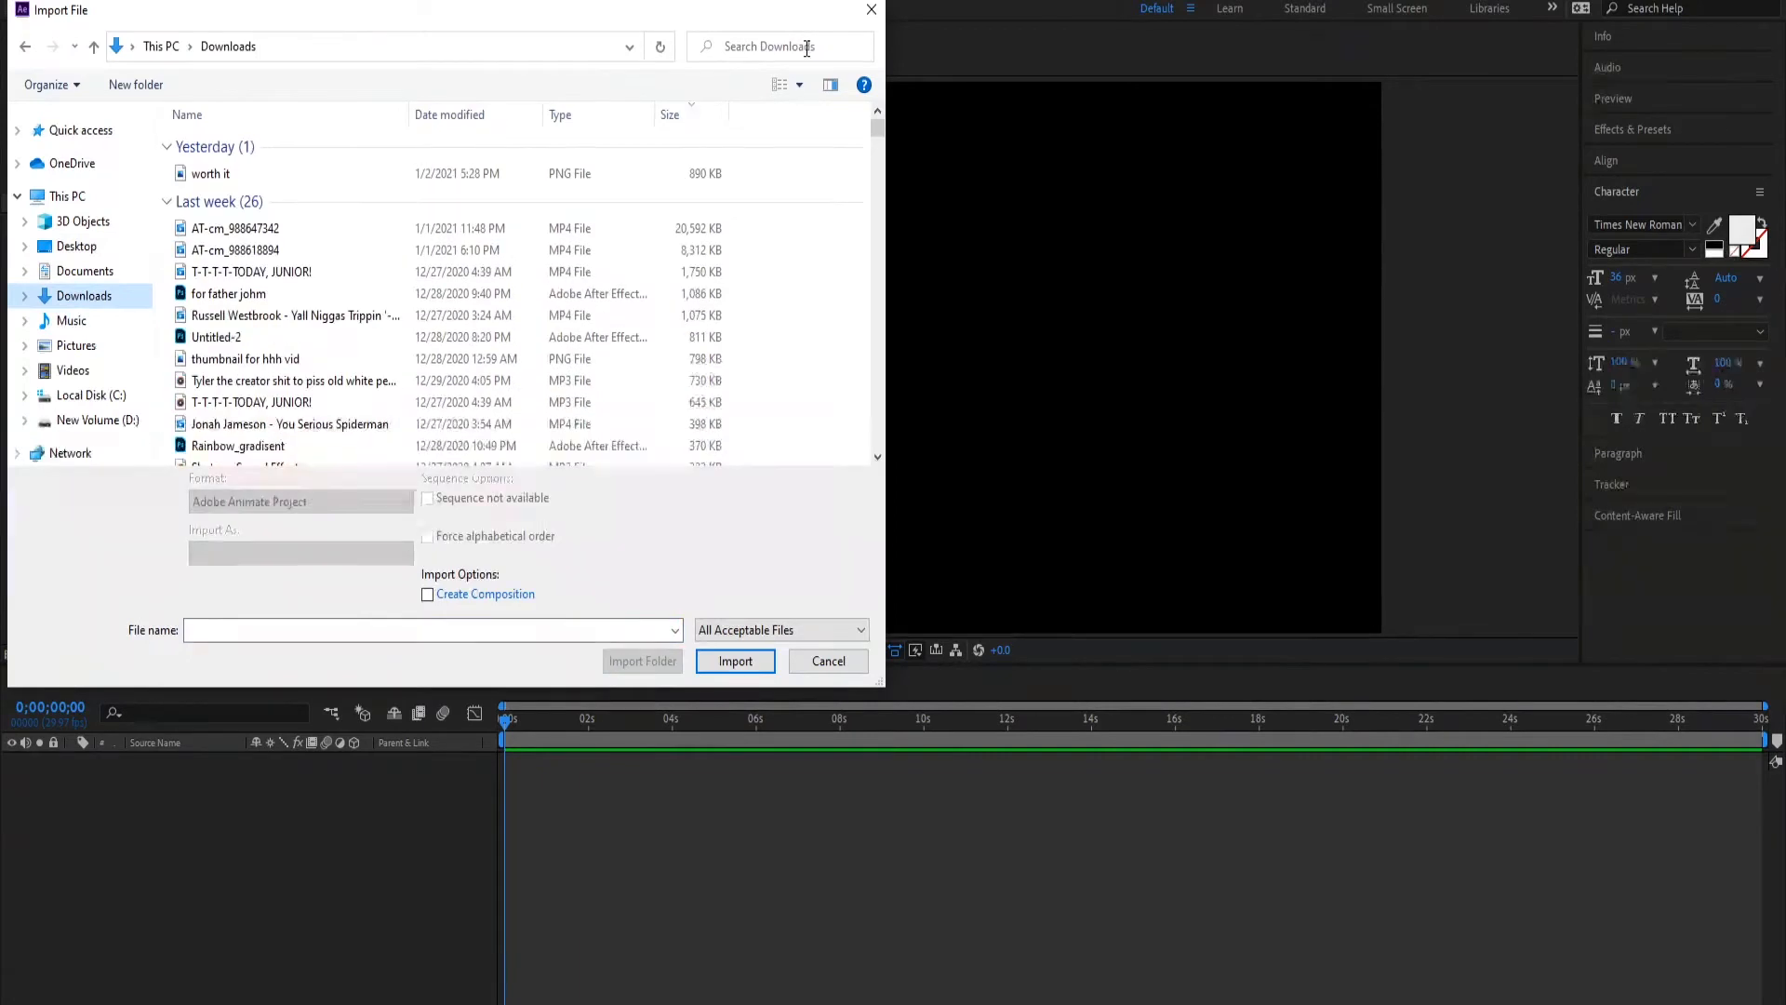
{"action": "left_click", "coordinate": [807, 49]}
{"action": "type", "text": "for fath"}
{"action": "key", "text": "BackSpace"}
{"action": "type", "text": "ther j"}
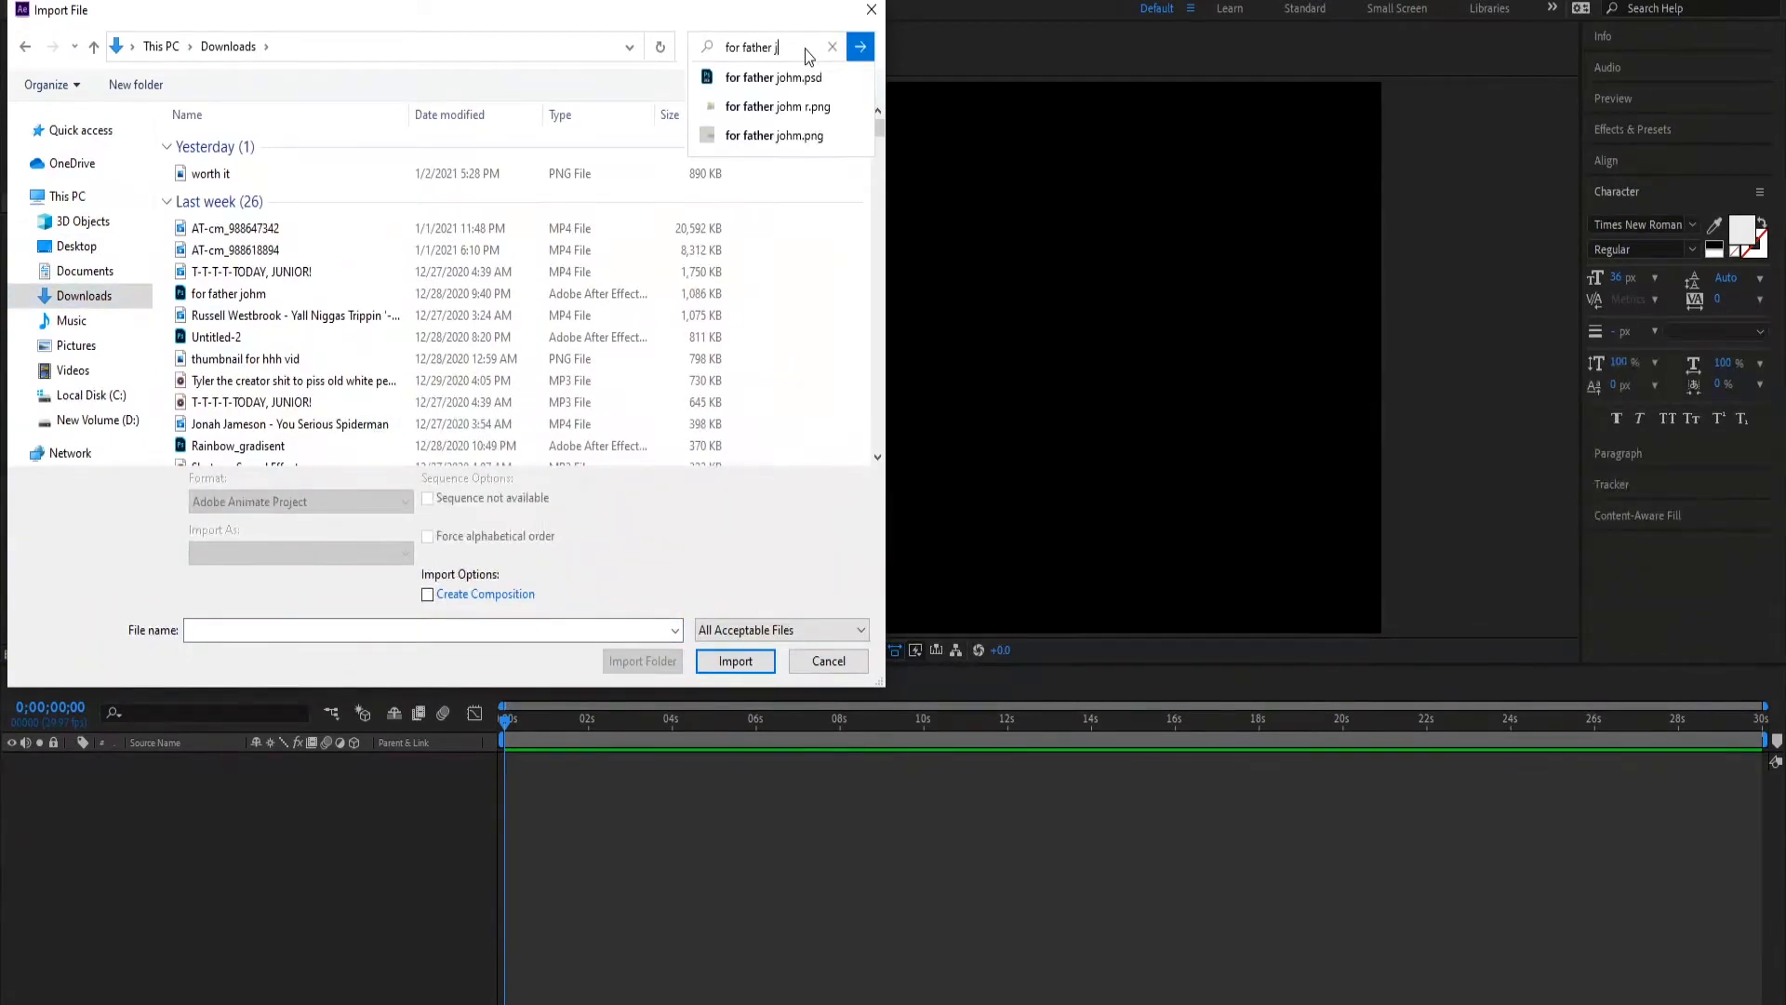
{"action": "type", "text": "ohm"}
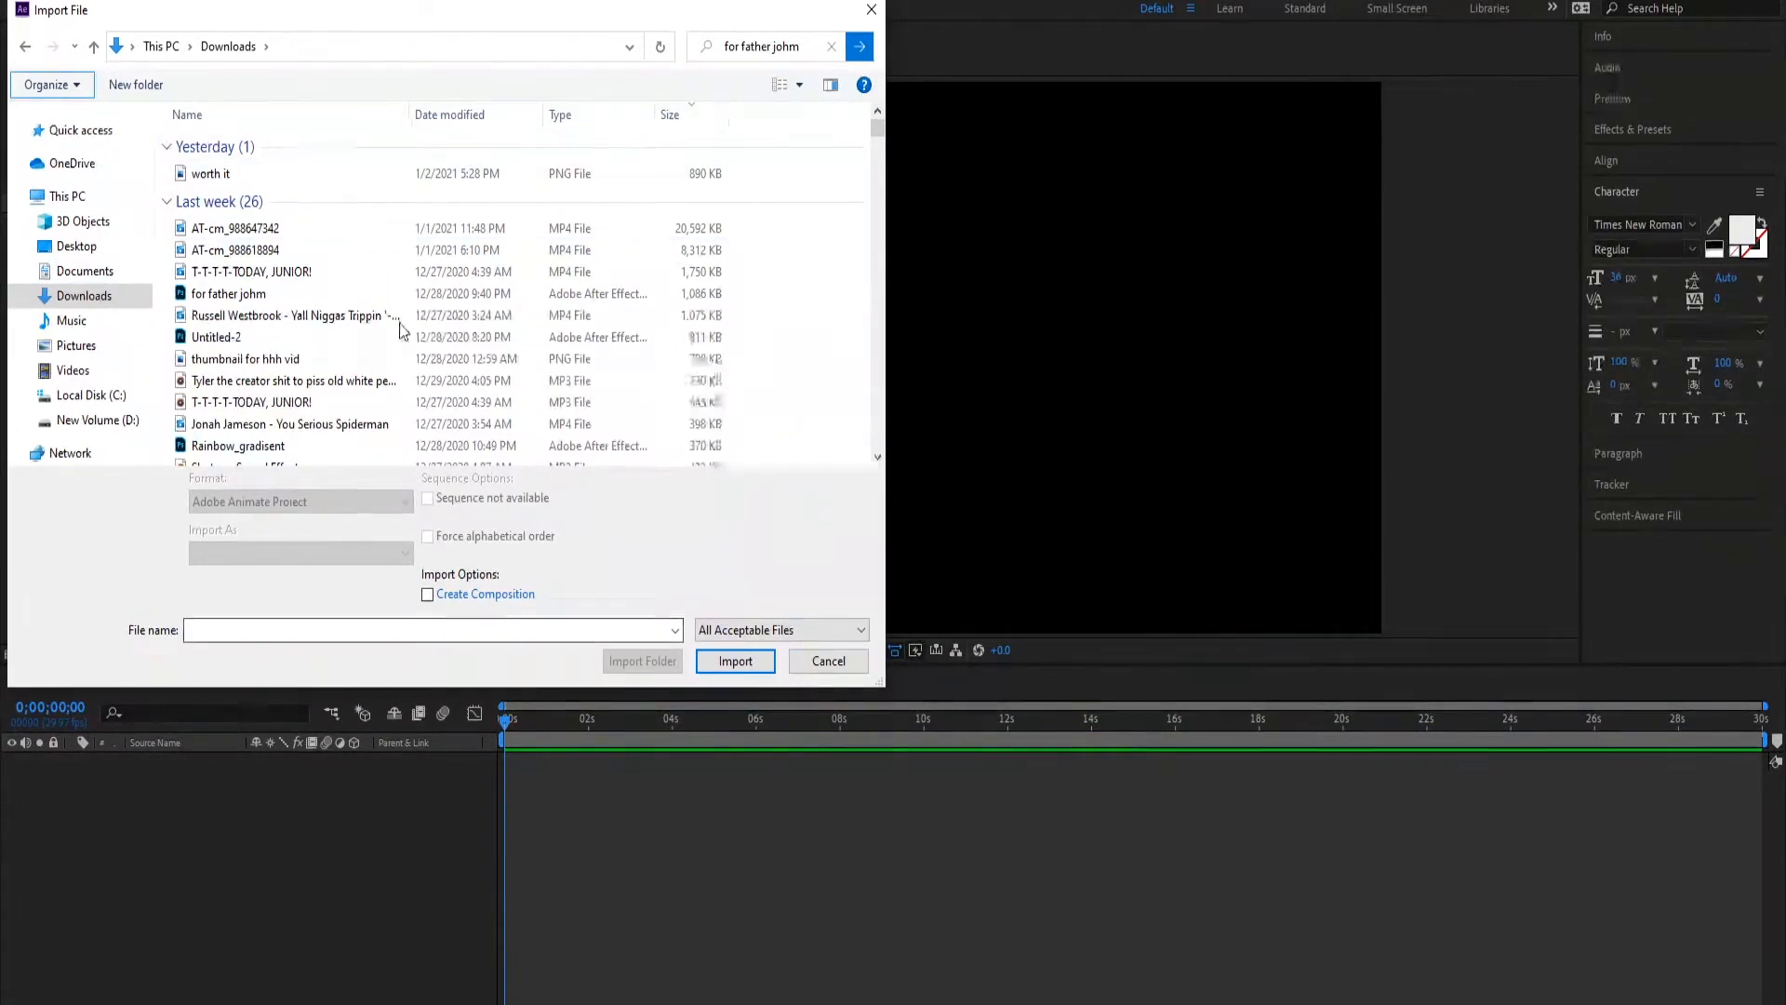
- Import for father johm r.png as footage and add it to the Comp 1 timeline as a layer
{"action": "scroll", "coordinate": [379, 310], "scroll_direction": "down", "scroll_amount": 3}
{"action": "left_click", "coordinate": [372, 411]}
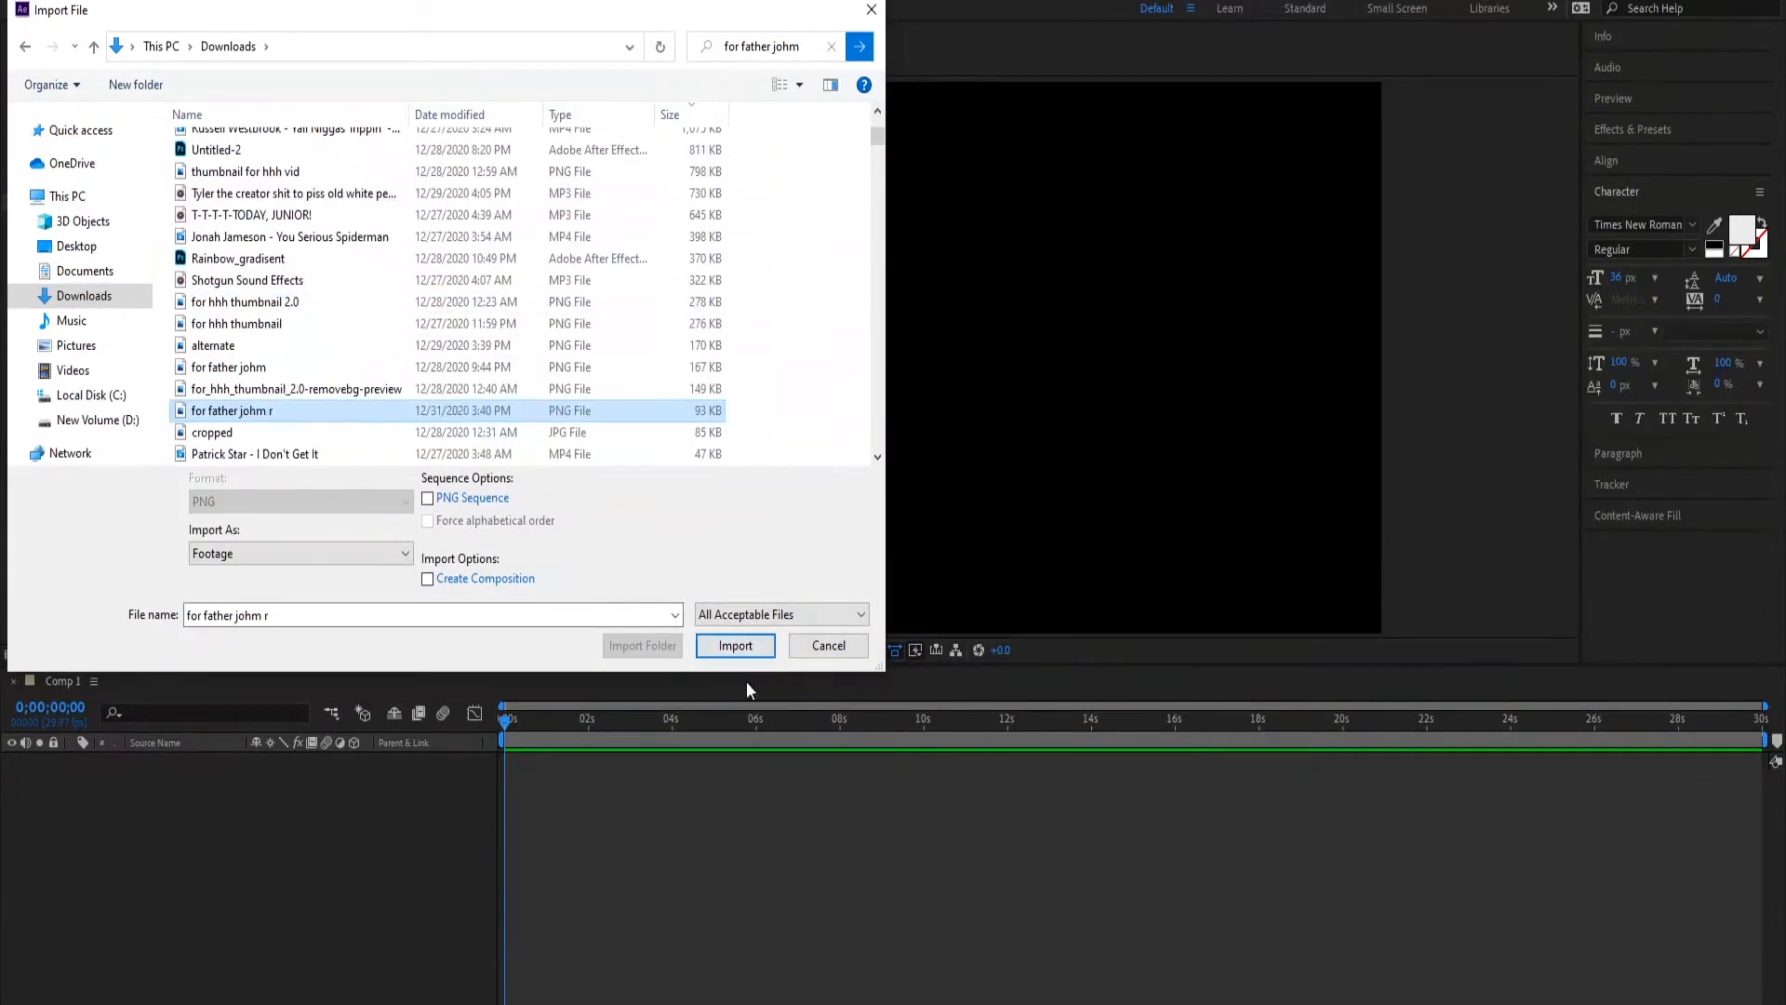
{"action": "left_click", "coordinate": [744, 646]}
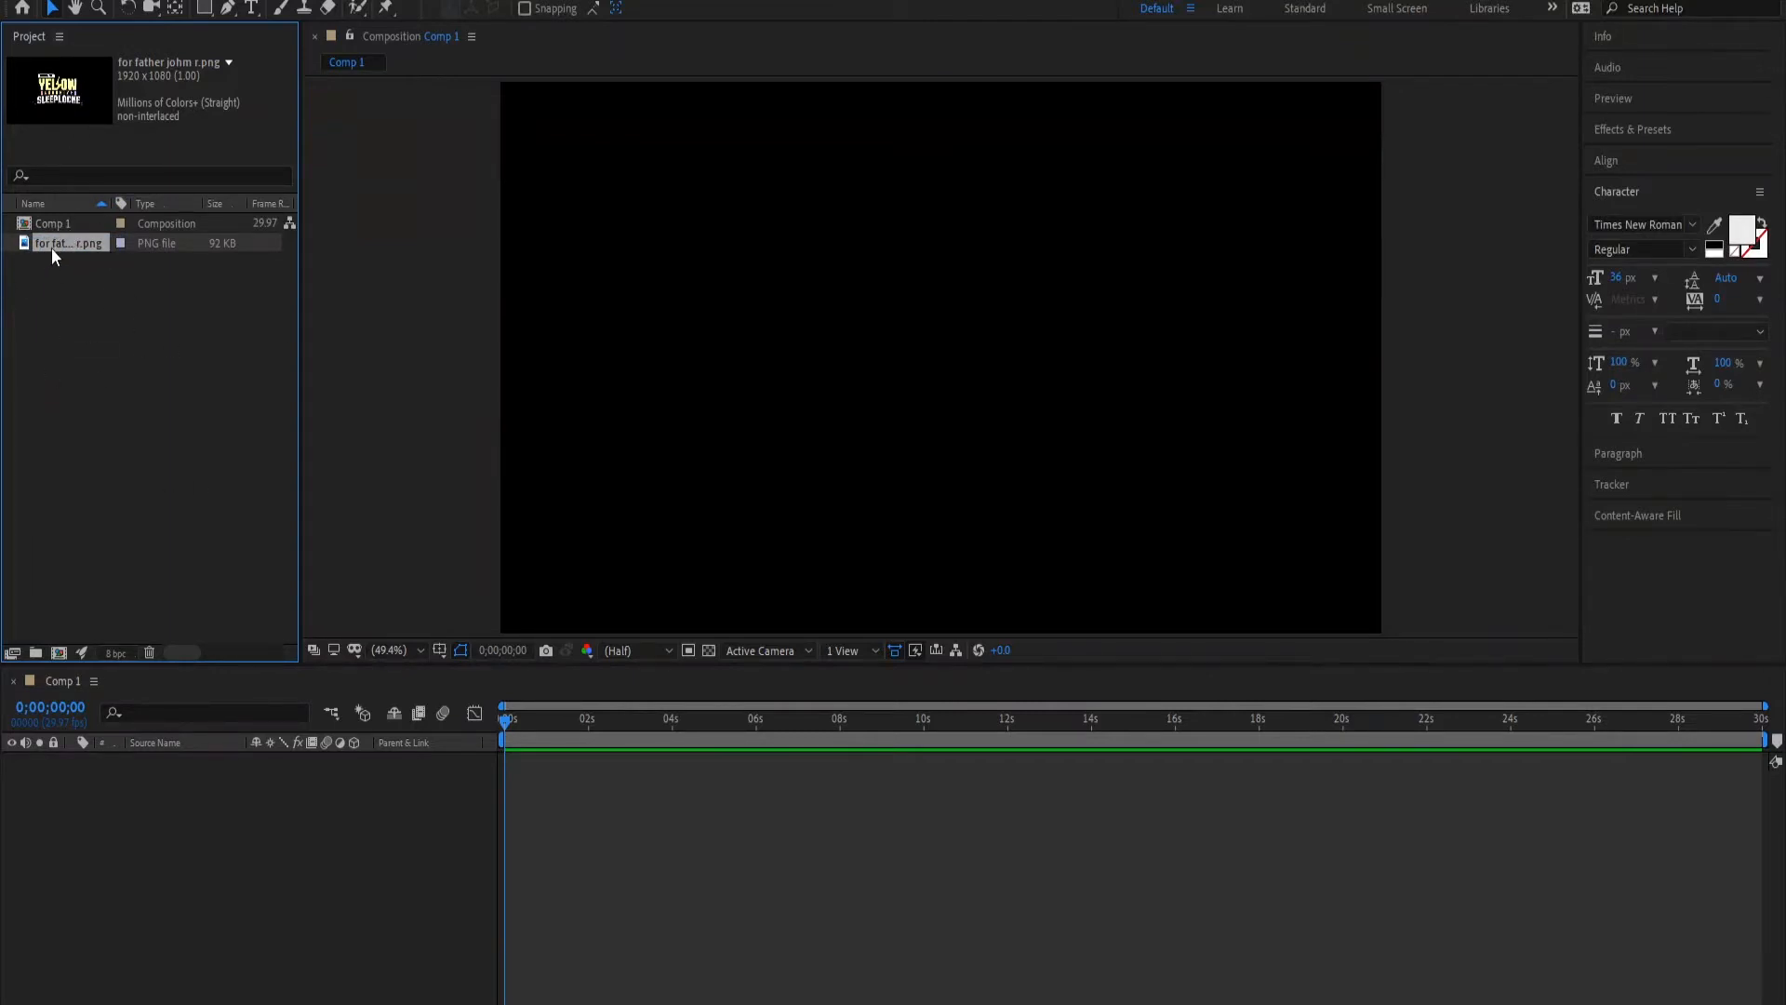
{"action": "left_click_drag", "start_coordinate": [54, 244], "coordinate": [115, 352]}
{"action": "left_click_drag", "start_coordinate": [209, 795], "coordinate": [143, 779]}
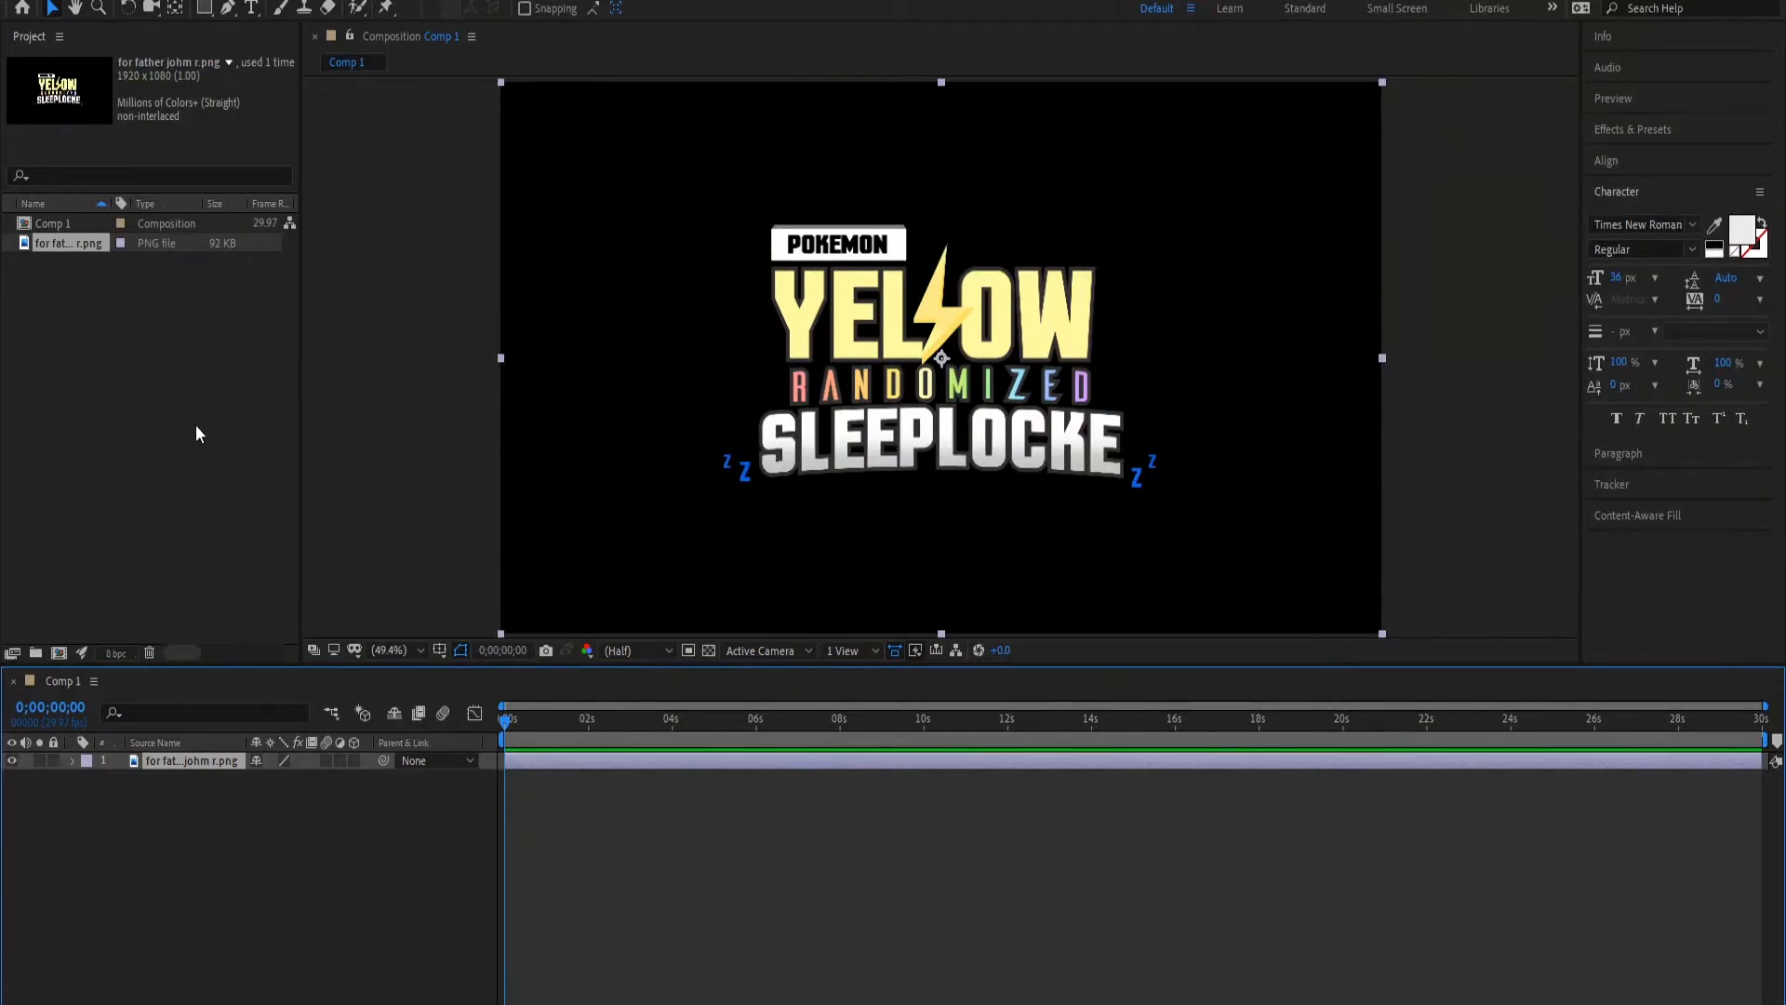
- Open the Animation Composer 3 window and place it over the composition view, leaving the timeline uncovered
{"action": "left_click", "coordinate": [356, 2]}
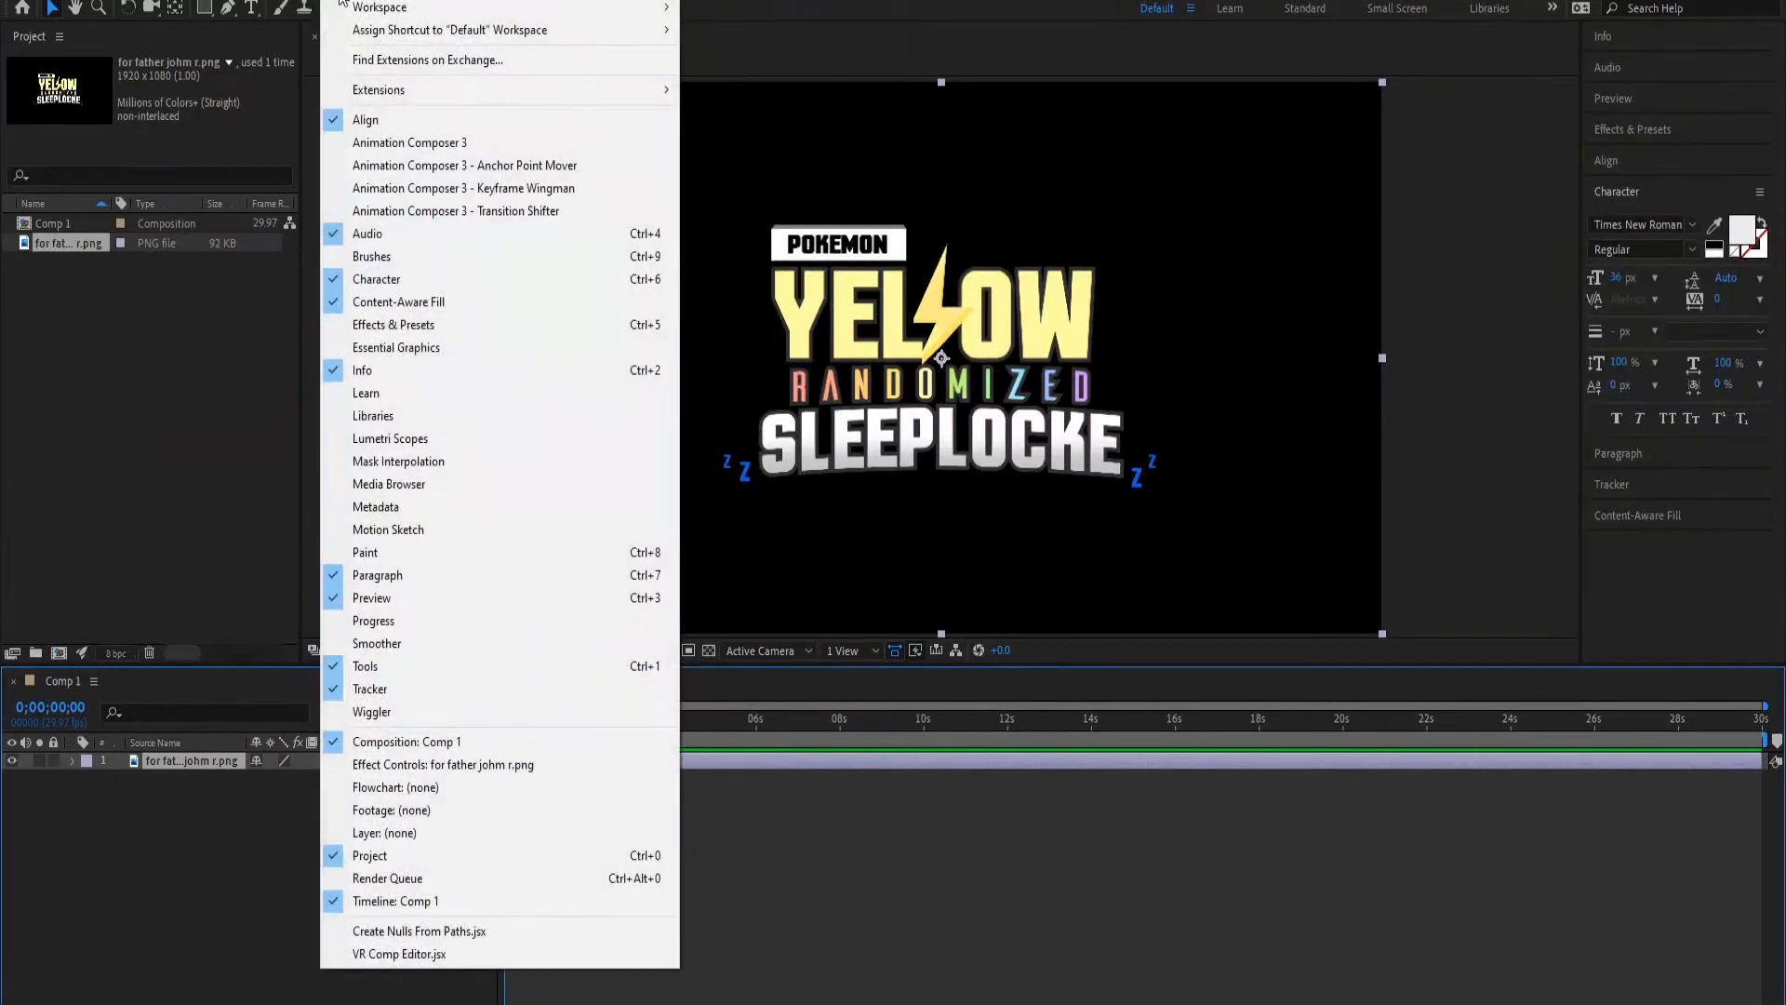
{"action": "left_click", "coordinate": [409, 142]}
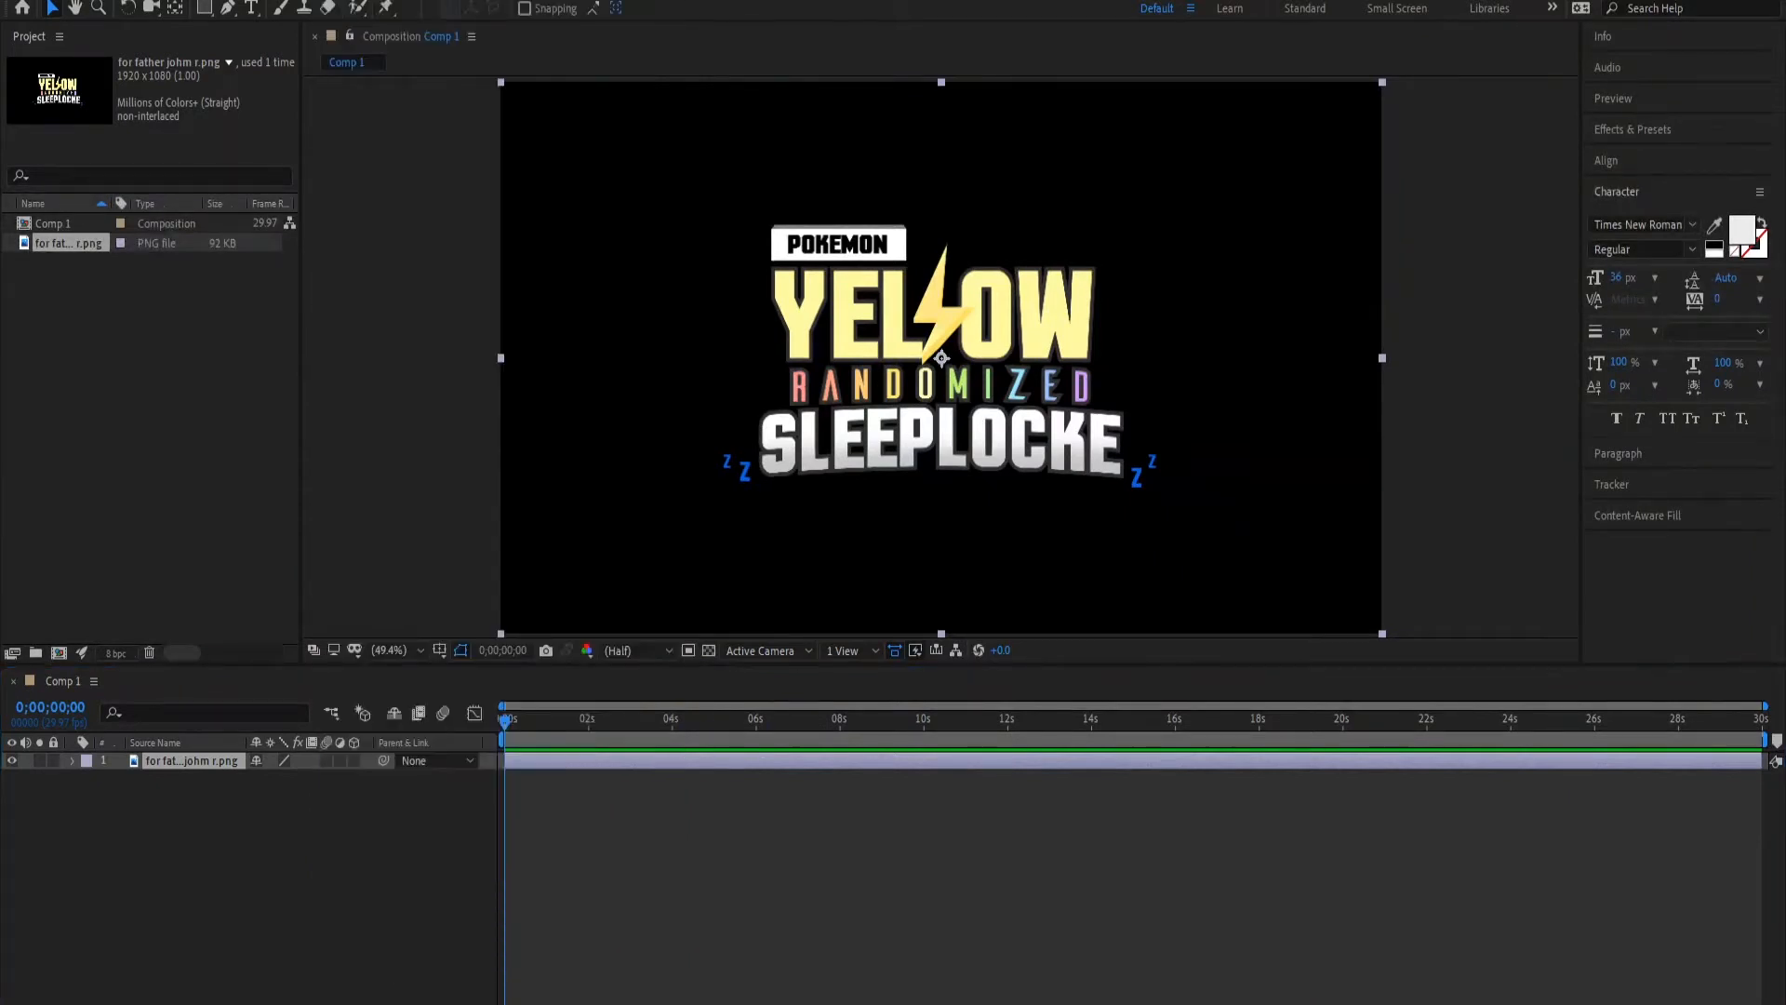
{"action": "left_click_drag", "start_coordinate": [957, 159], "coordinate": [1062, 309]}
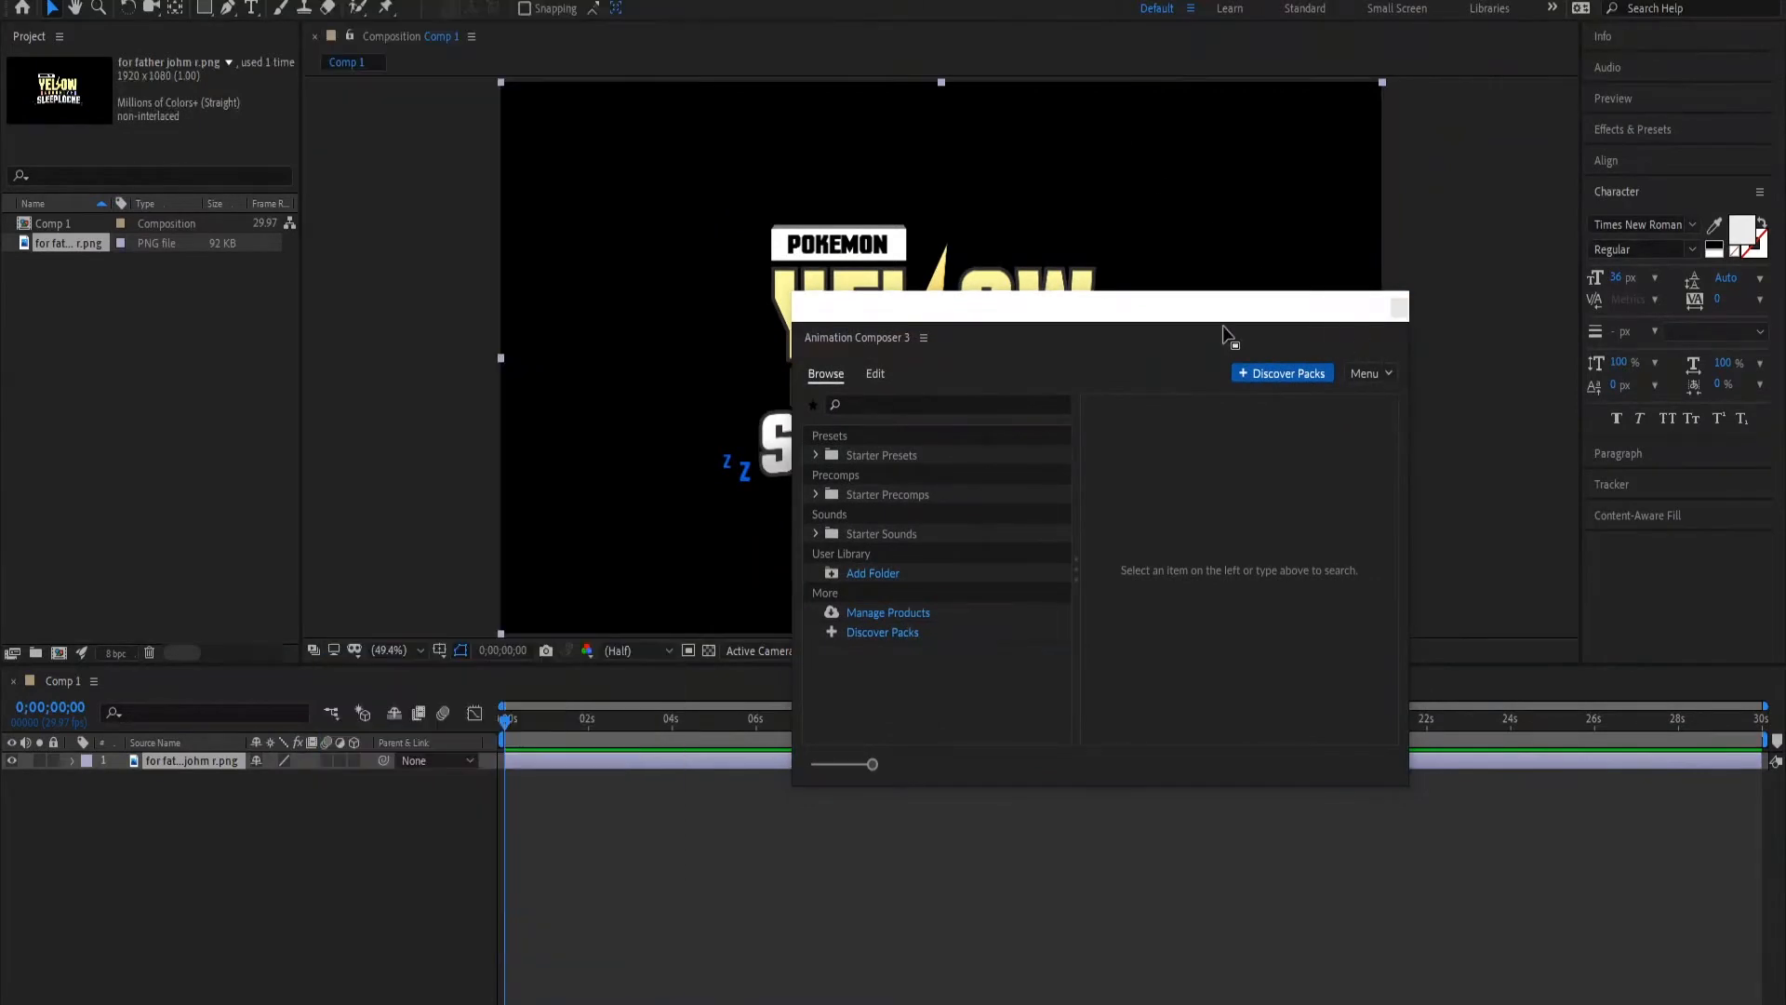
{"action": "left_click_drag", "start_coordinate": [1211, 316], "coordinate": [1175, 289]}
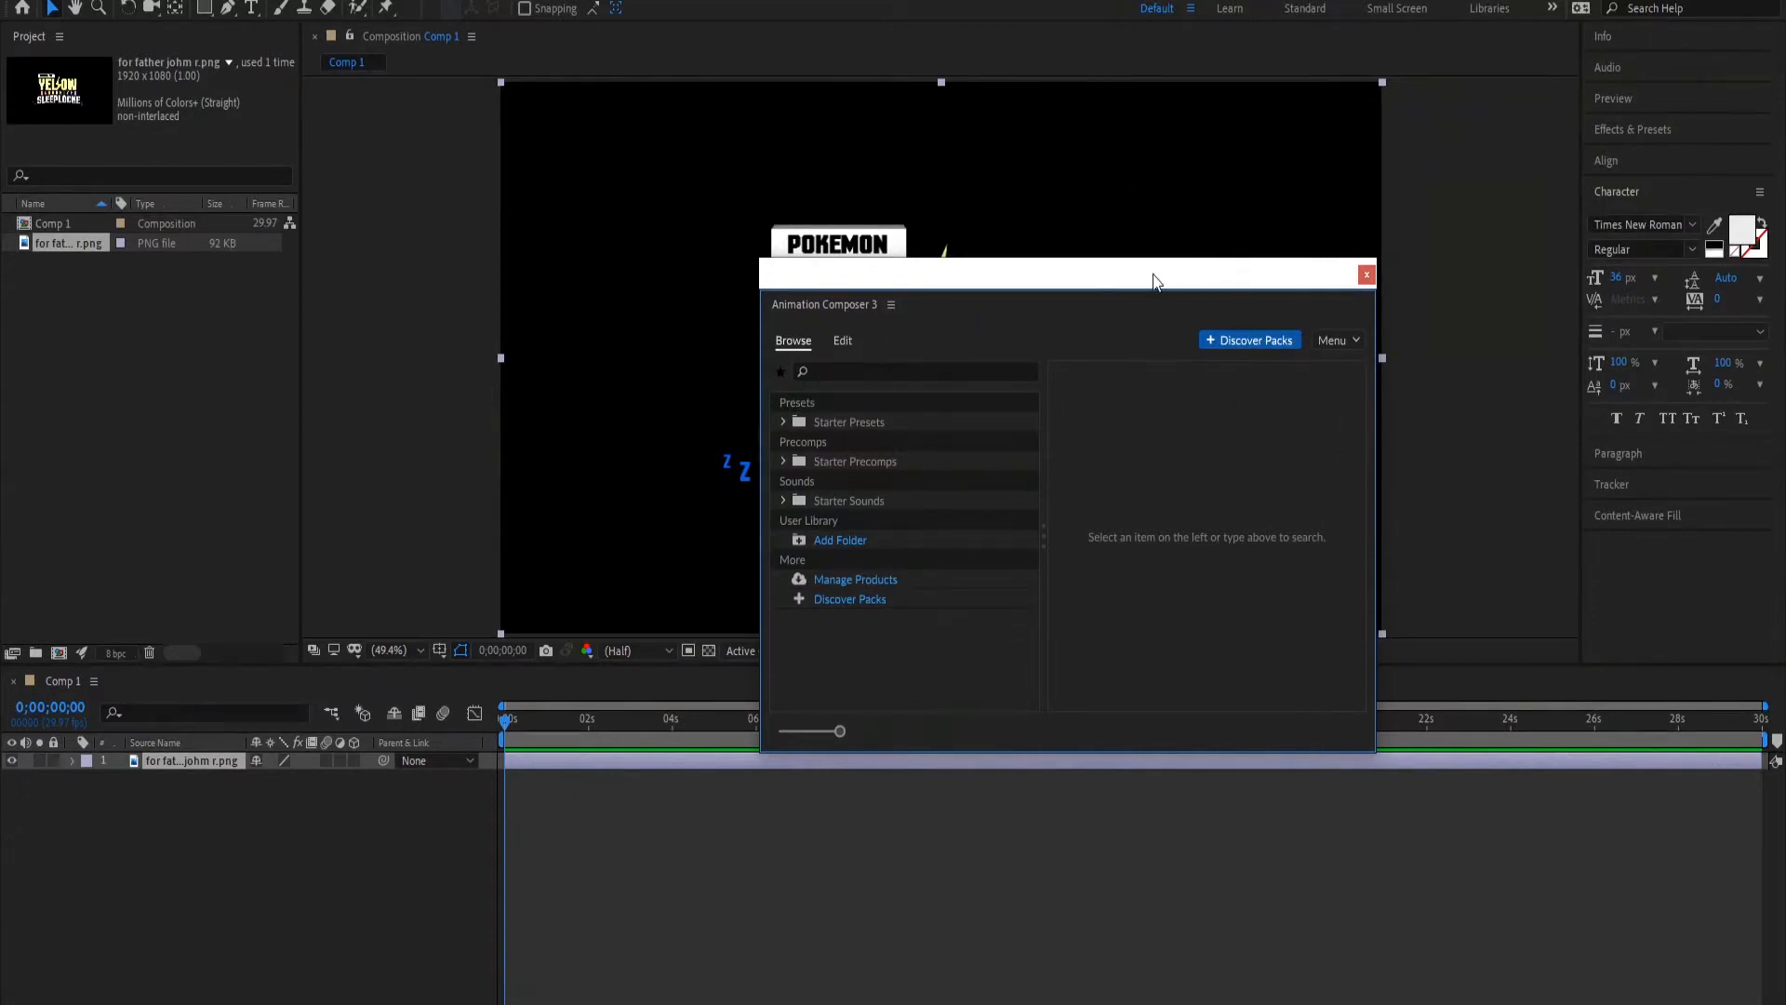
{"action": "left_click_drag", "start_coordinate": [1156, 276], "coordinate": [1075, 200]}
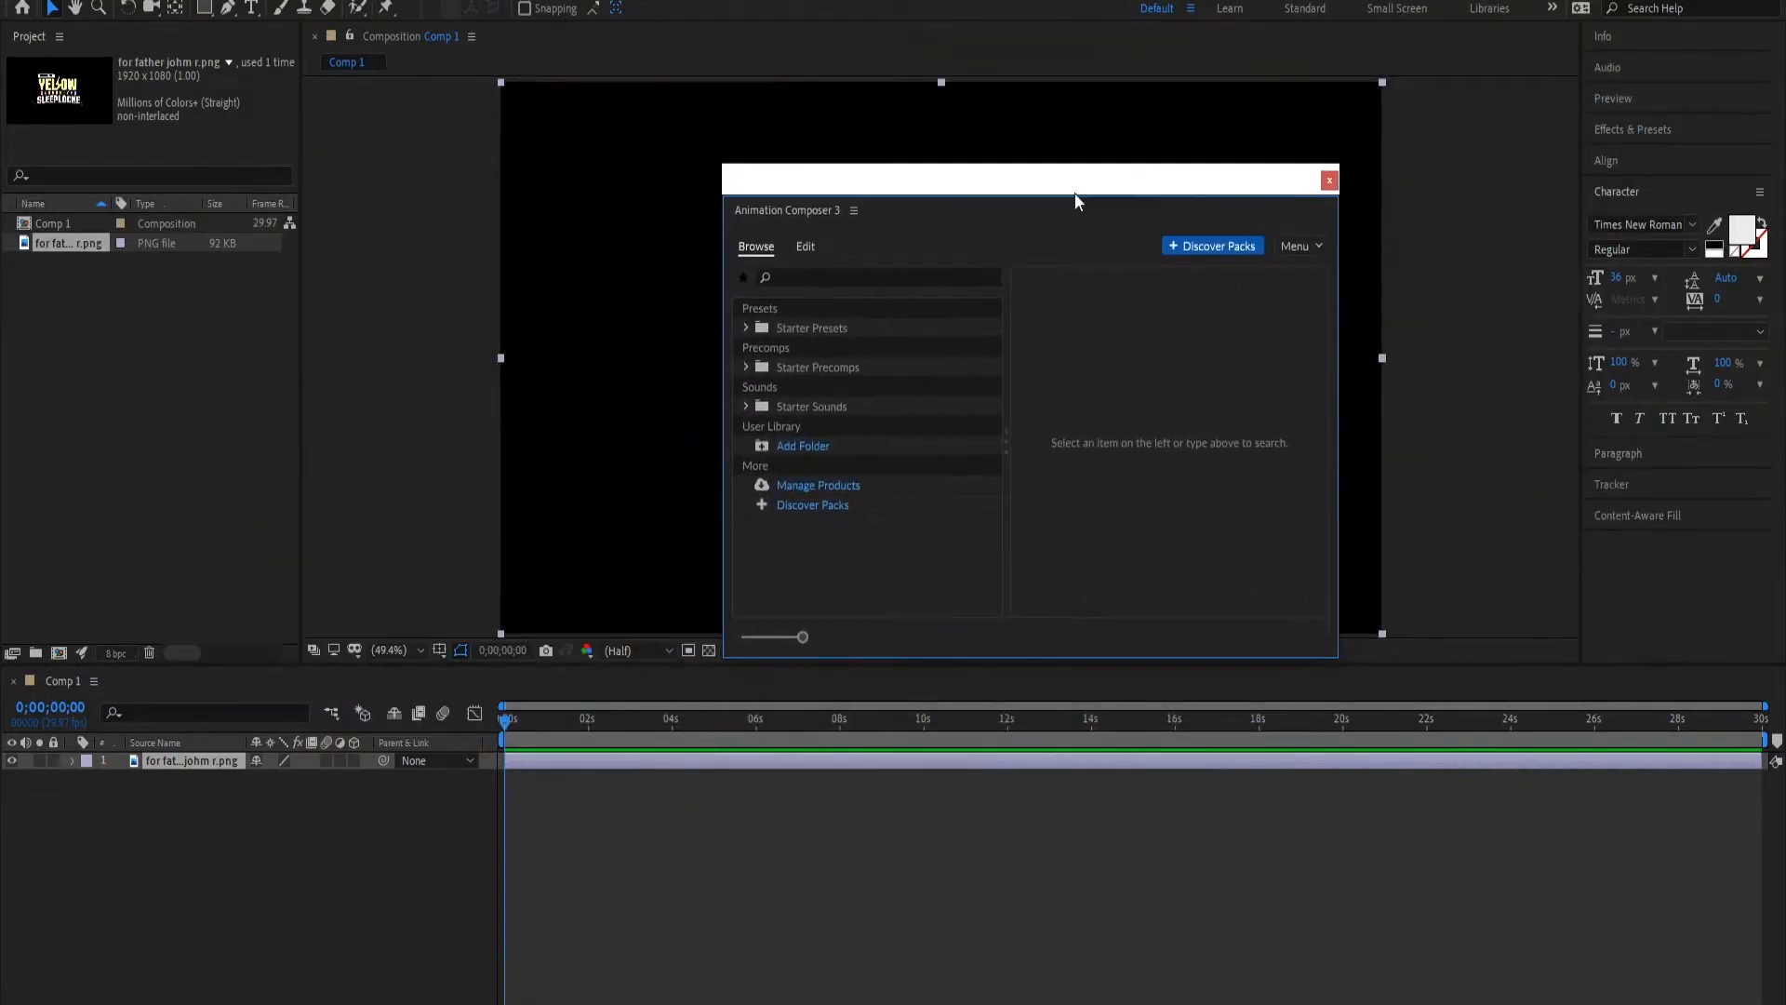
- Preview the Bounce Scale From Anchor Point and Ease Position & Rotate presets in the Transitions - 2D Layer starter presets
{"action": "left_click", "coordinate": [745, 327]}
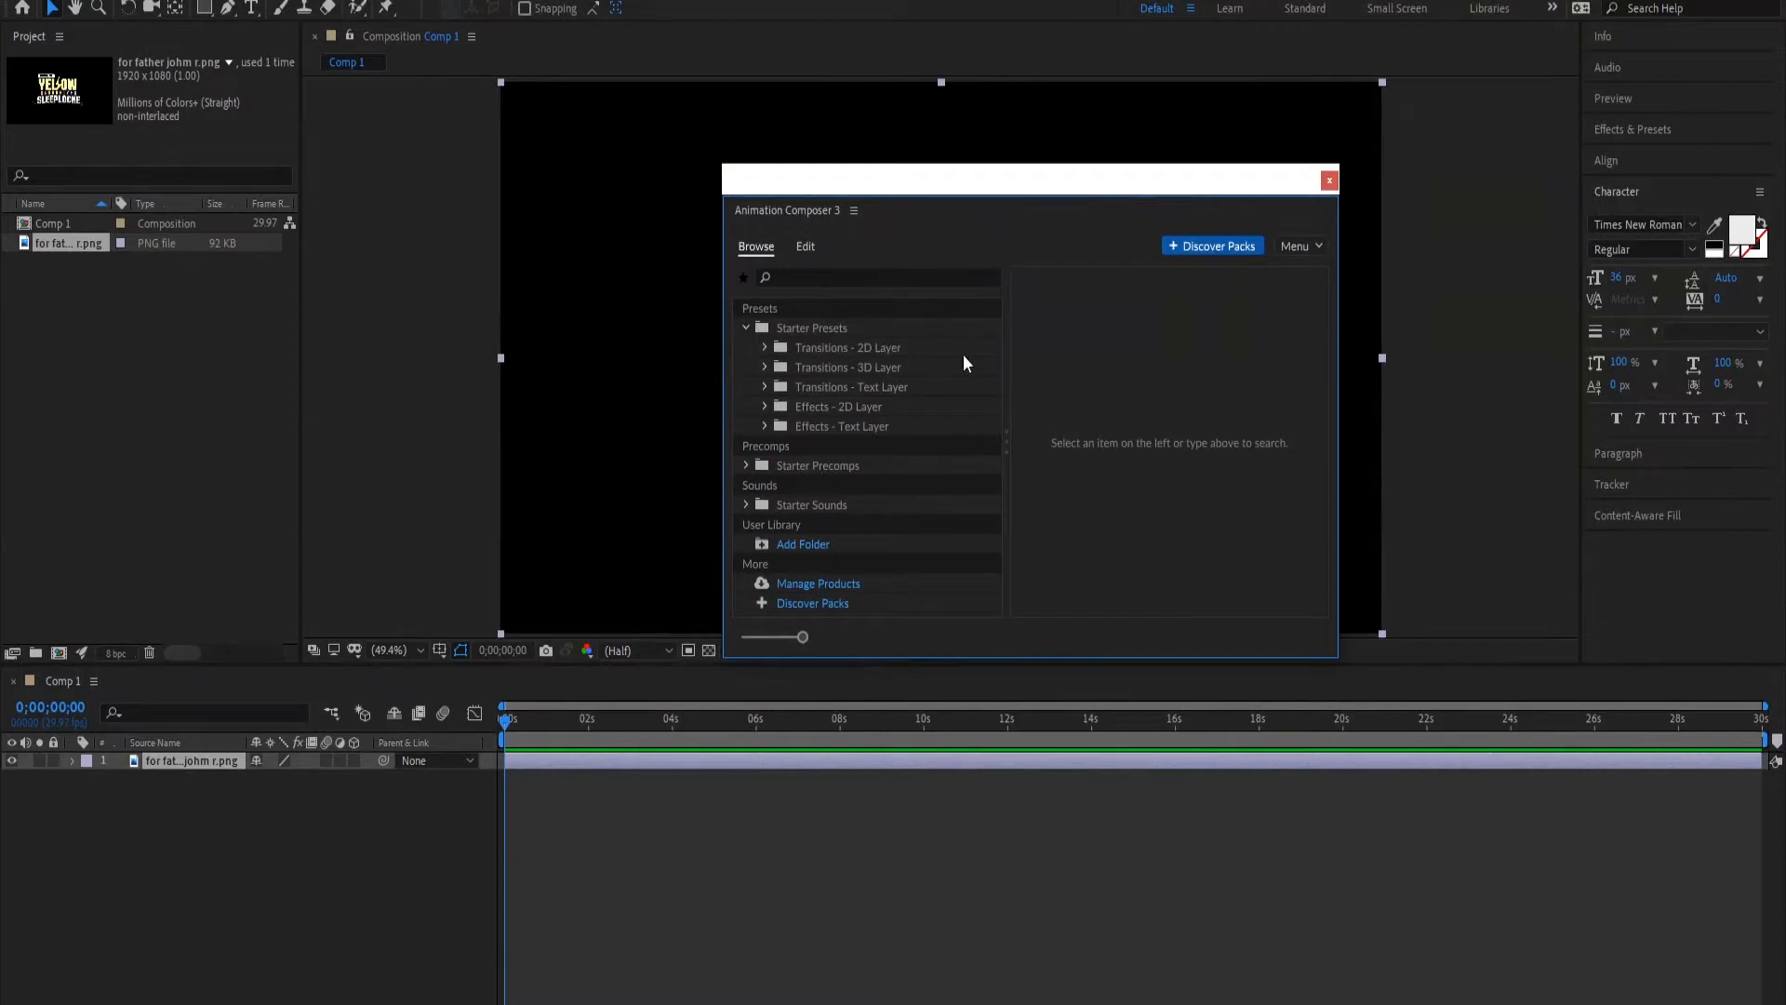
{"action": "left_click", "coordinate": [764, 347]}
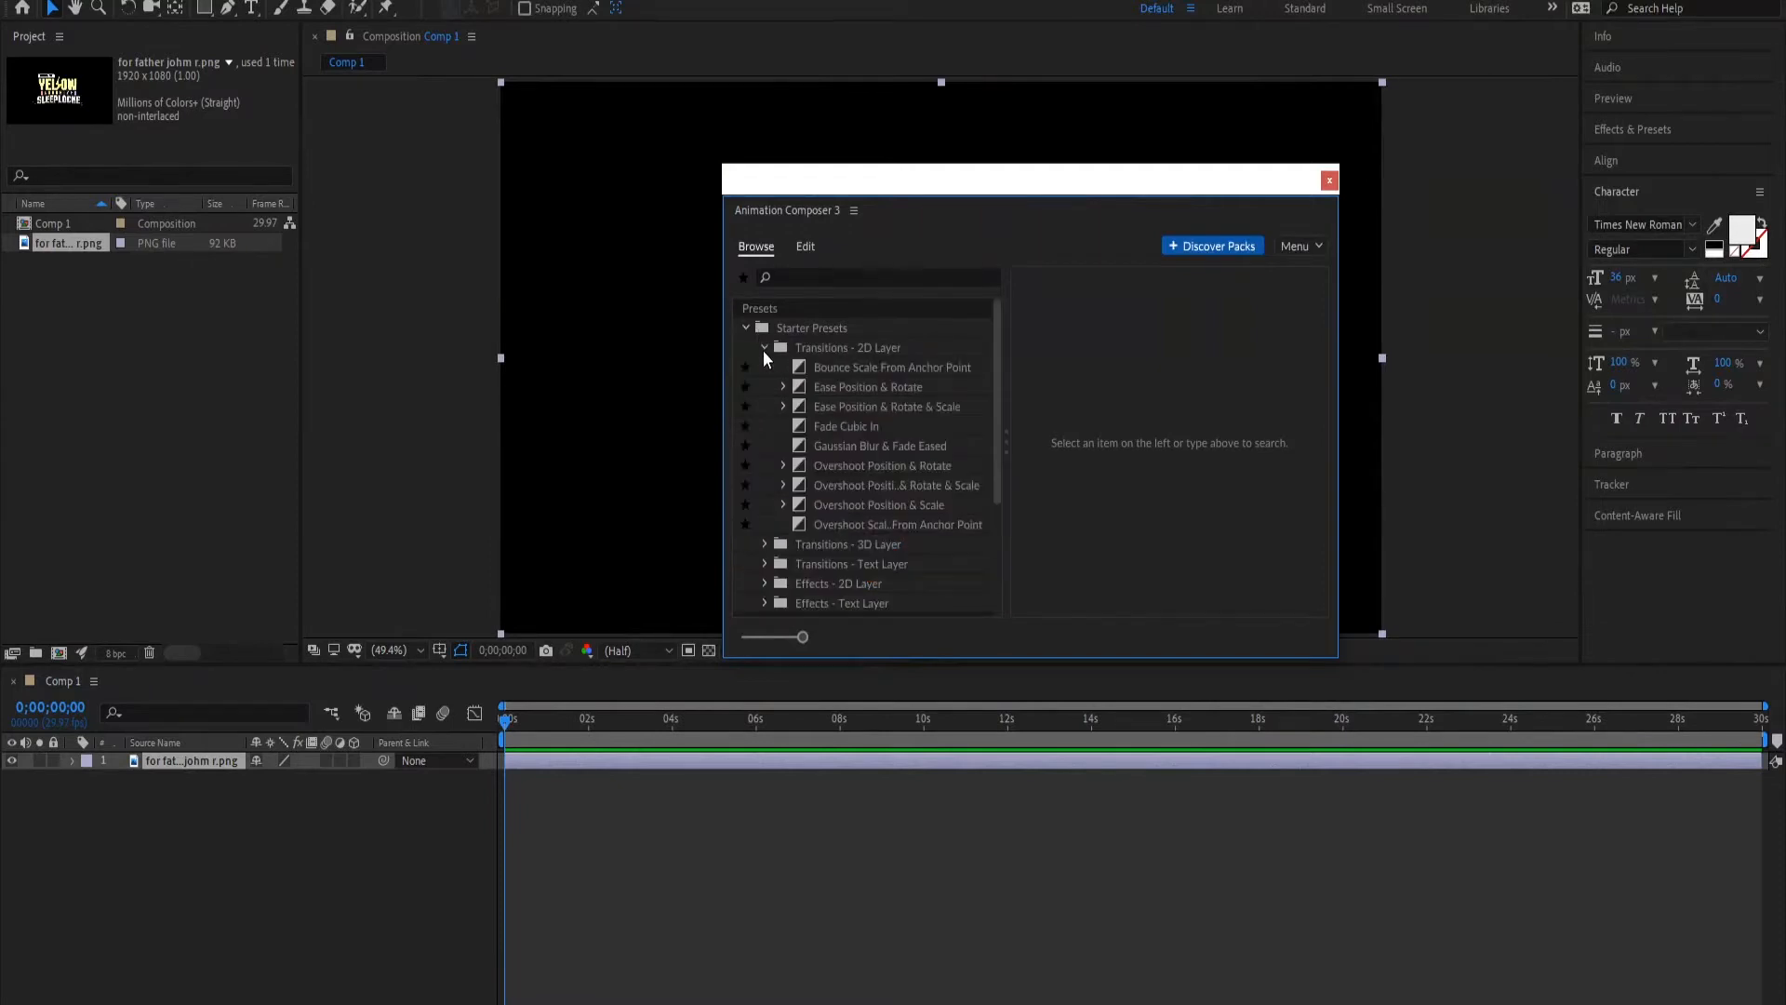
{"action": "left_click", "coordinate": [818, 368]}
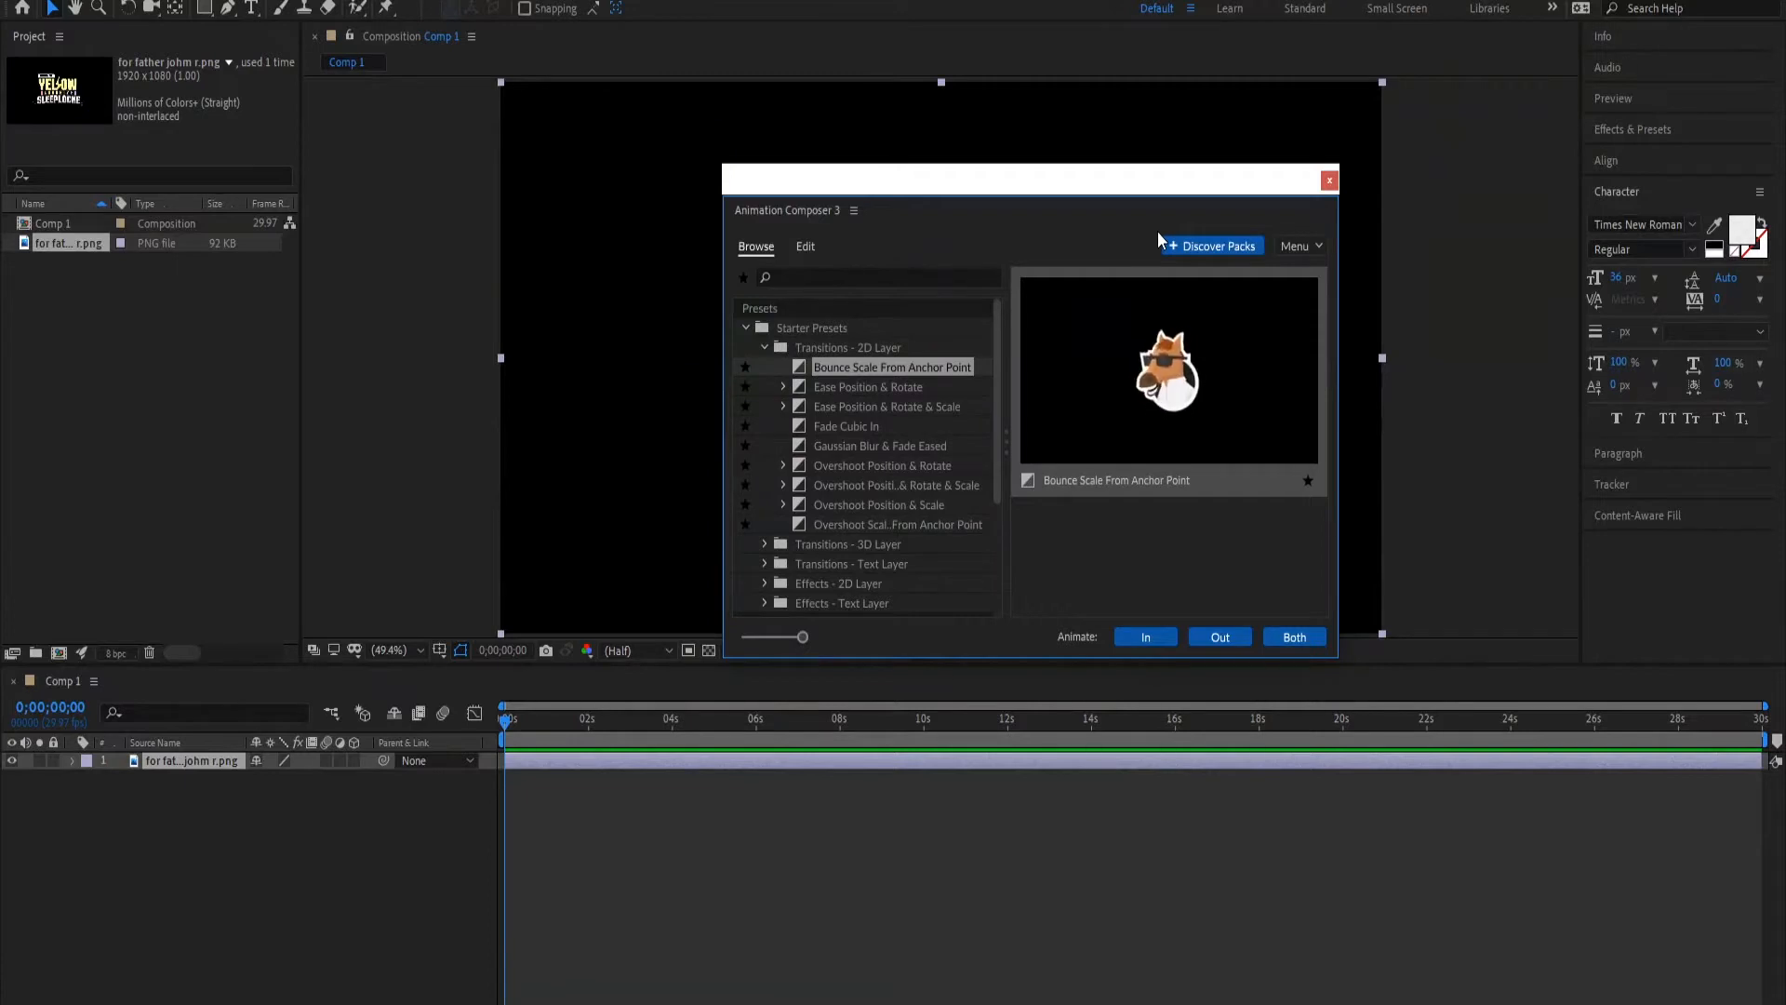
{"action": "left_click", "coordinate": [888, 389]}
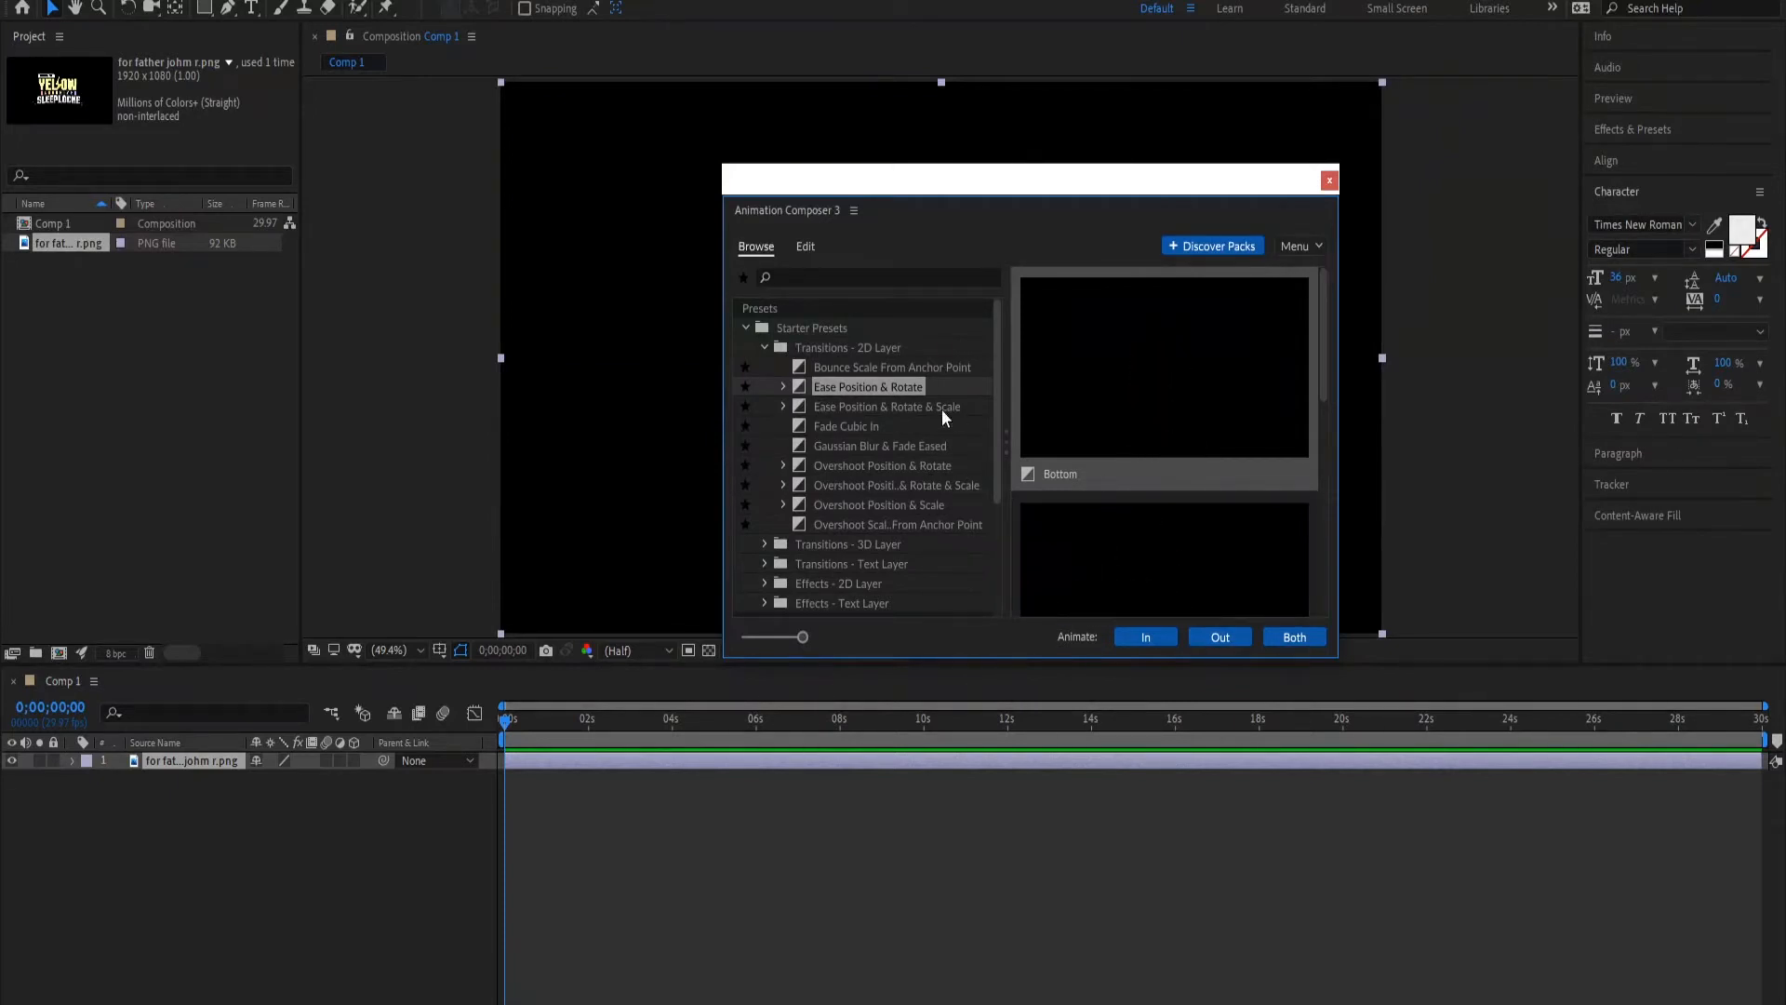
{"action": "left_click", "coordinate": [992, 367]}
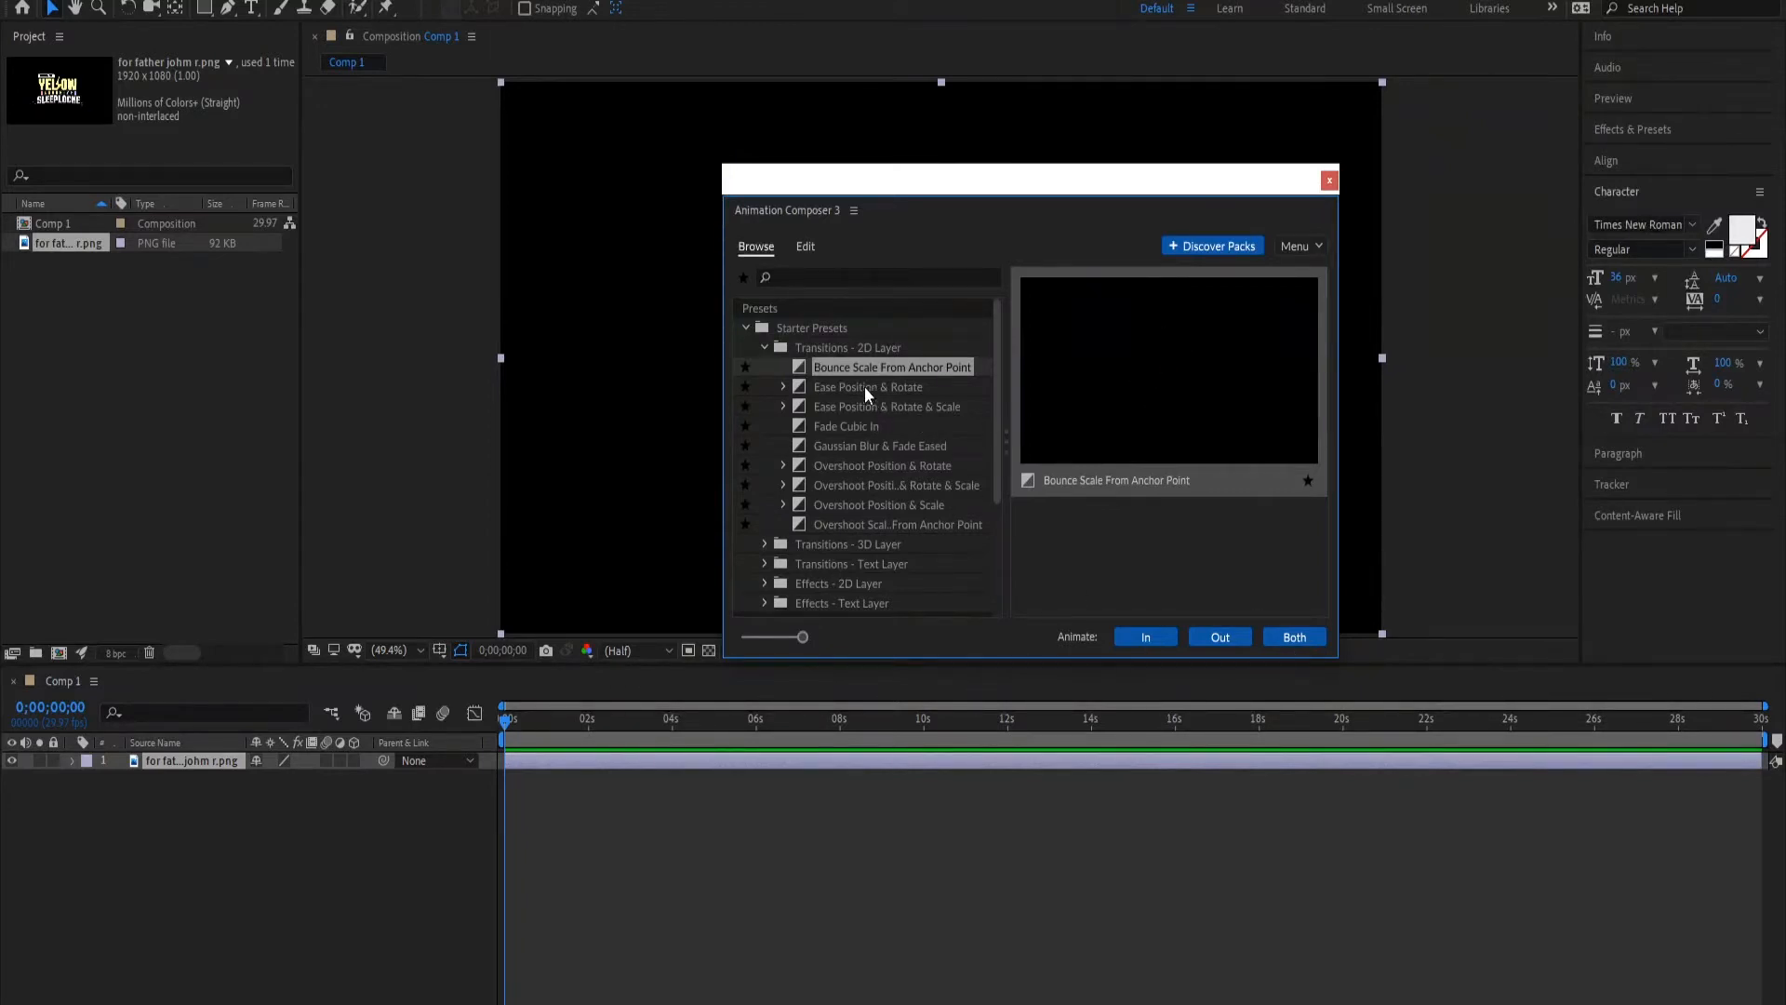
{"action": "left_click", "coordinate": [783, 386]}
{"action": "left_click", "coordinate": [783, 386]}
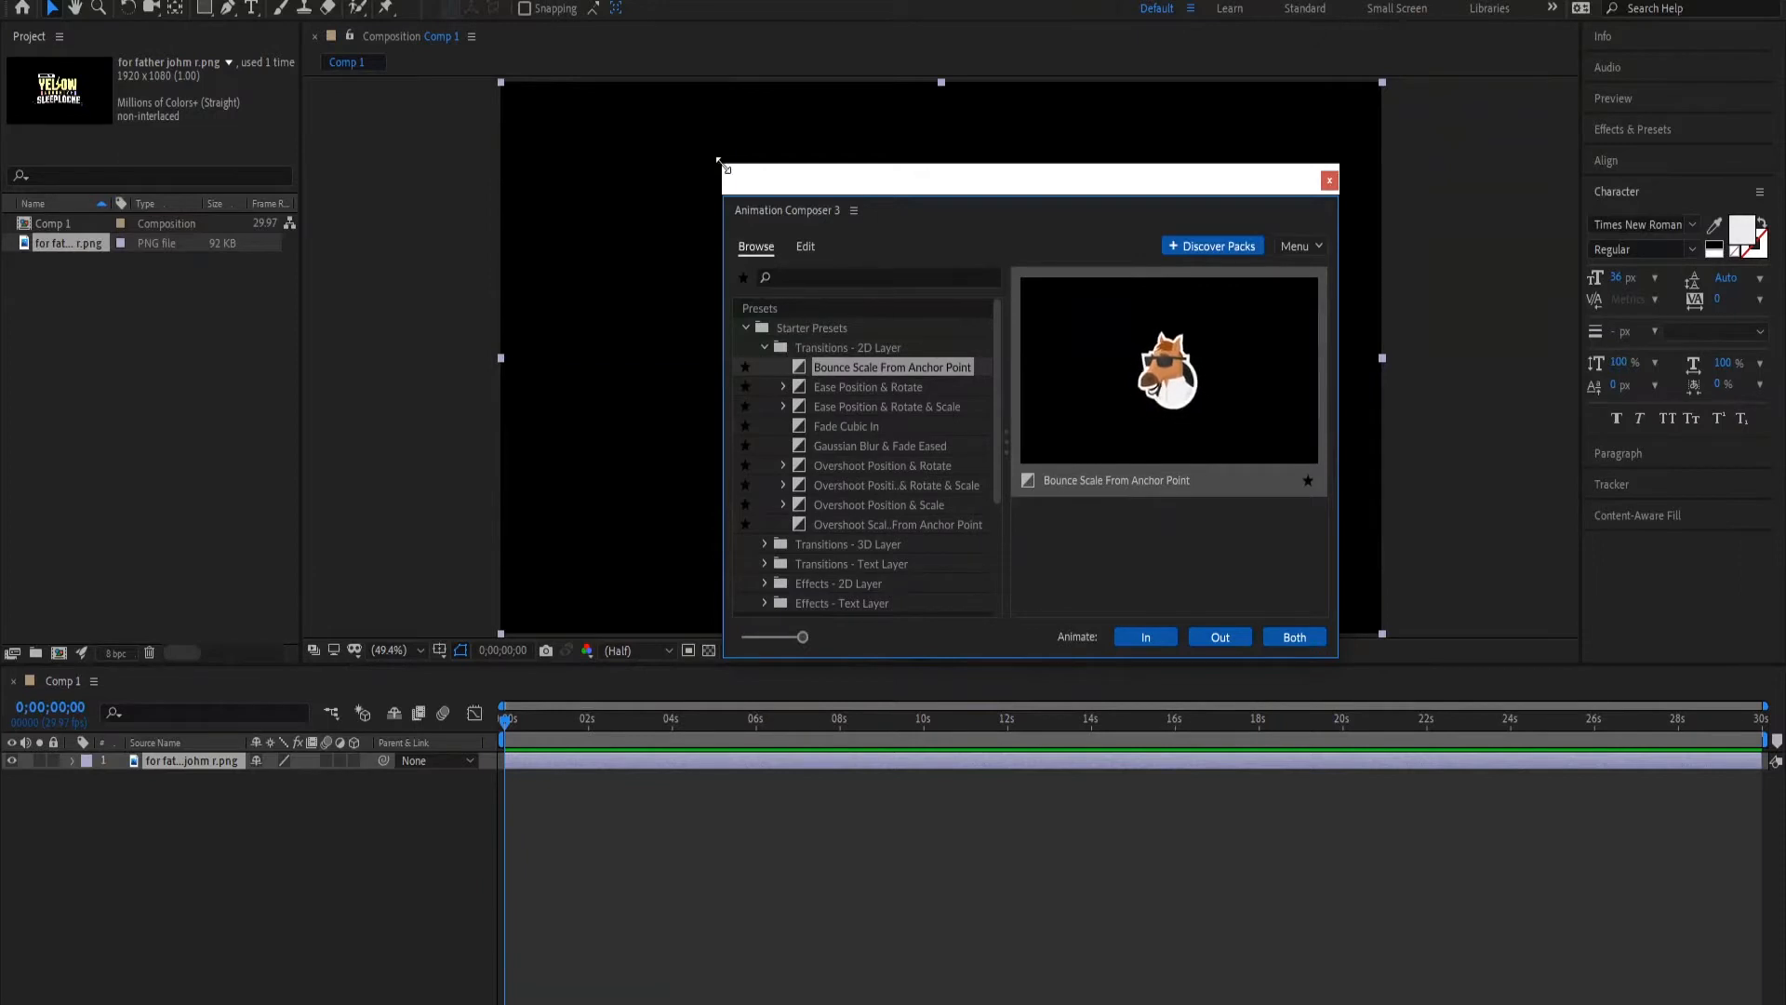
- Enlarge the Animation Composer window and preview the directional variants of the Ease Position & Rotate preset
{"action": "left_click_drag", "start_coordinate": [723, 164], "coordinate": [357, 46]}
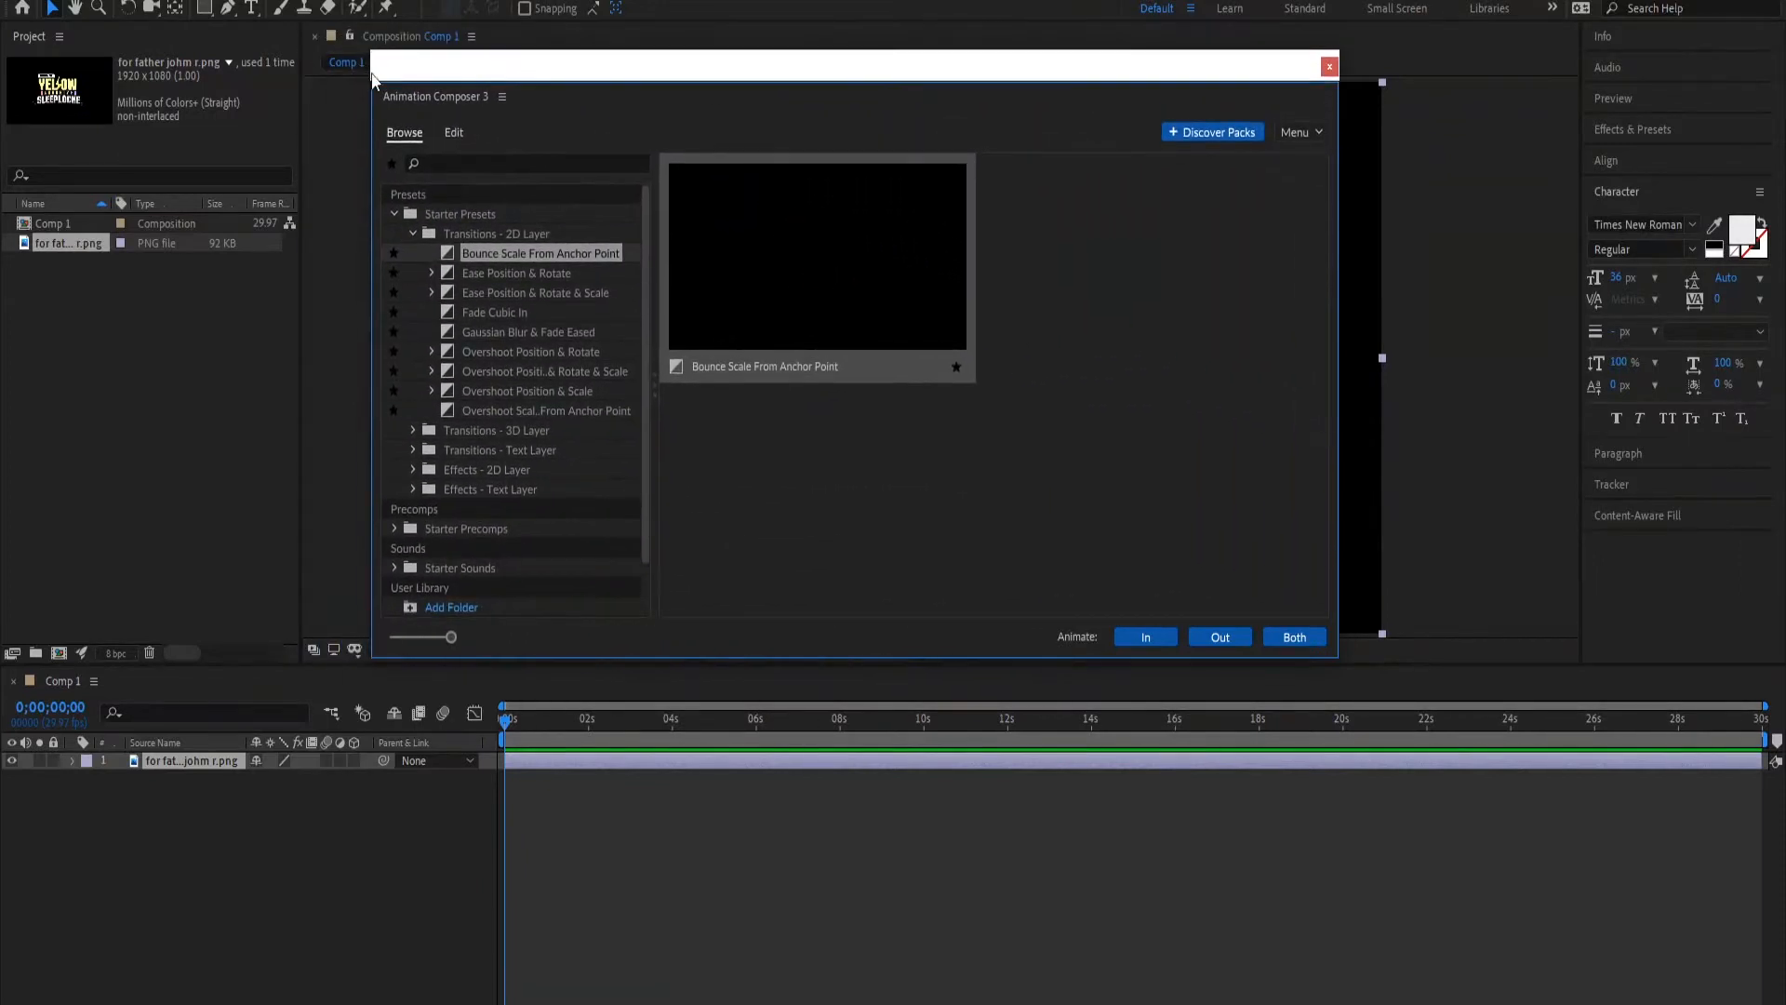
{"action": "left_click", "coordinate": [429, 275]}
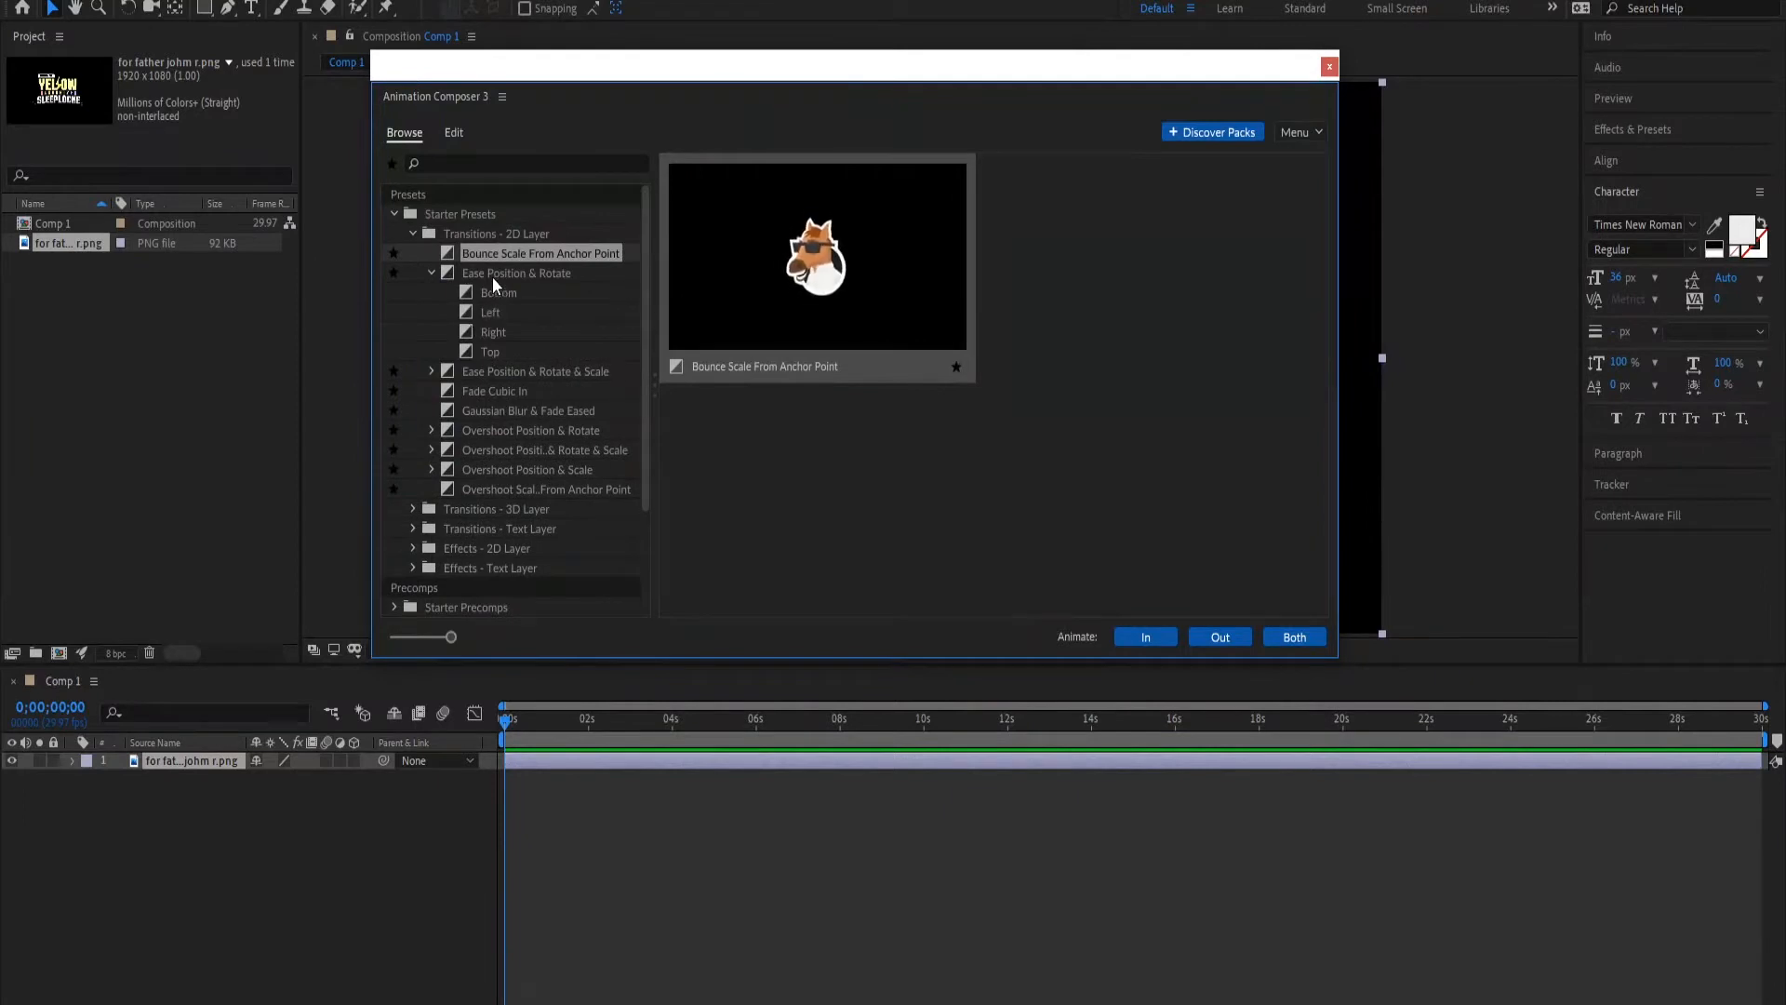
{"action": "left_click", "coordinate": [434, 274]}
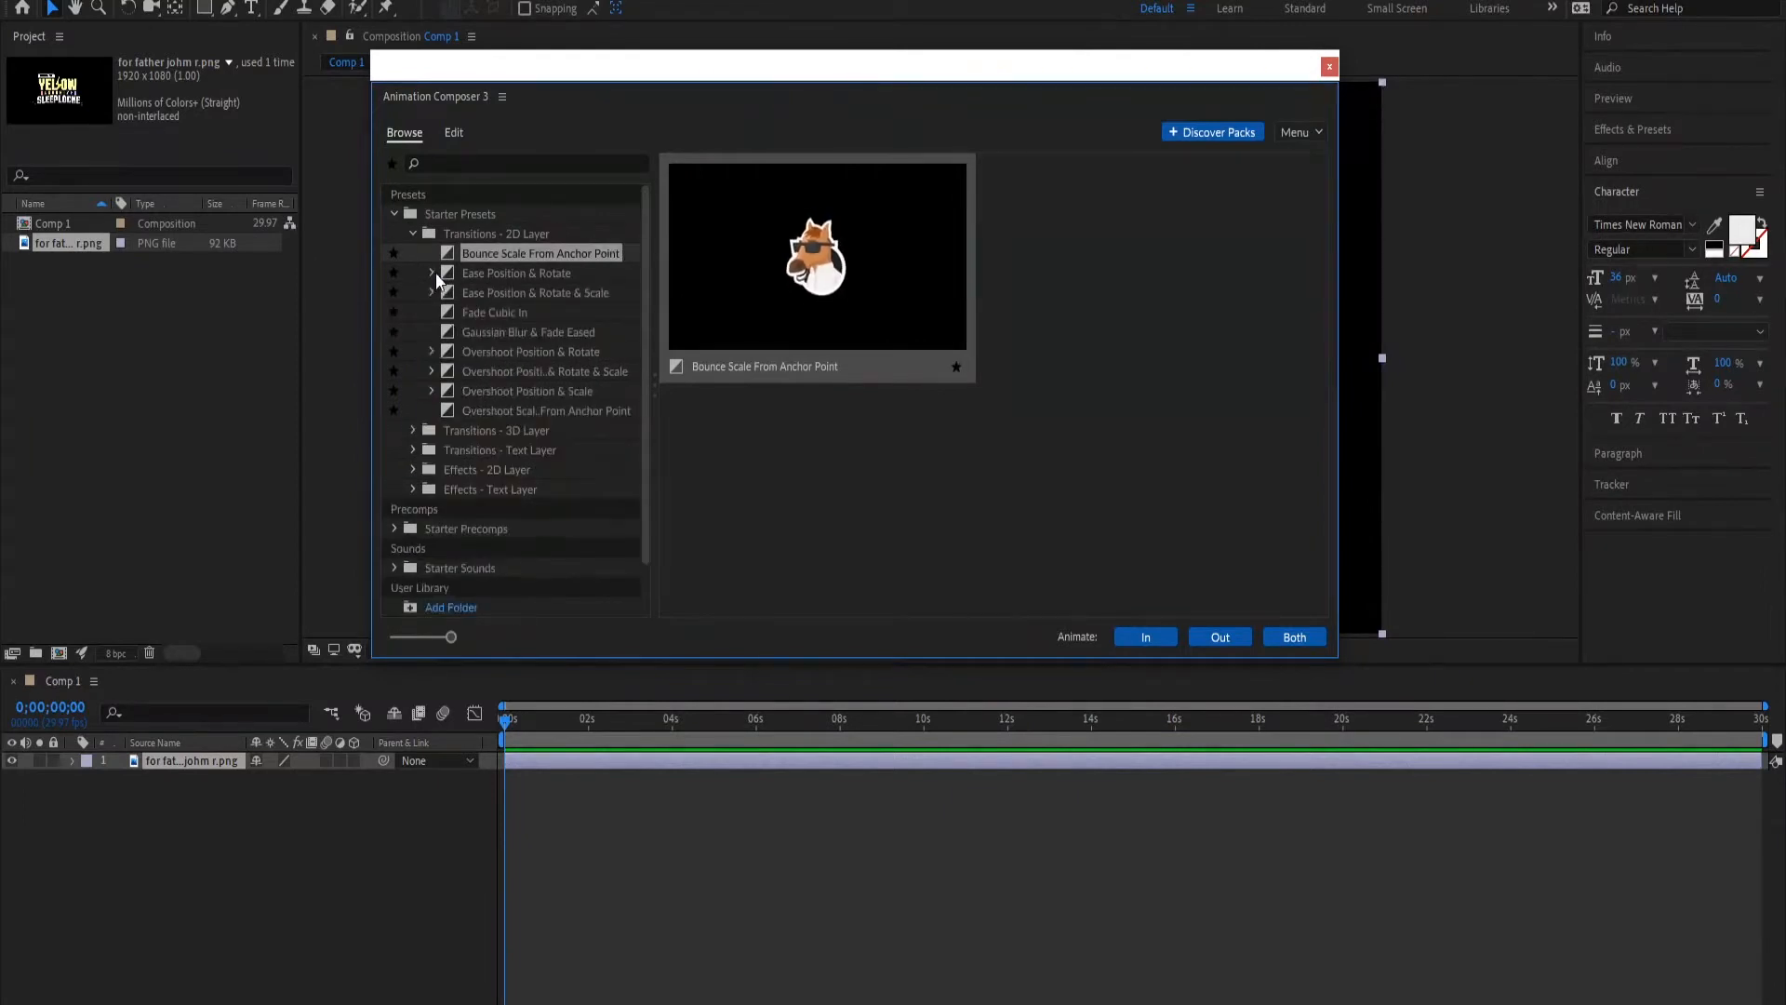
{"action": "left_click", "coordinate": [504, 275]}
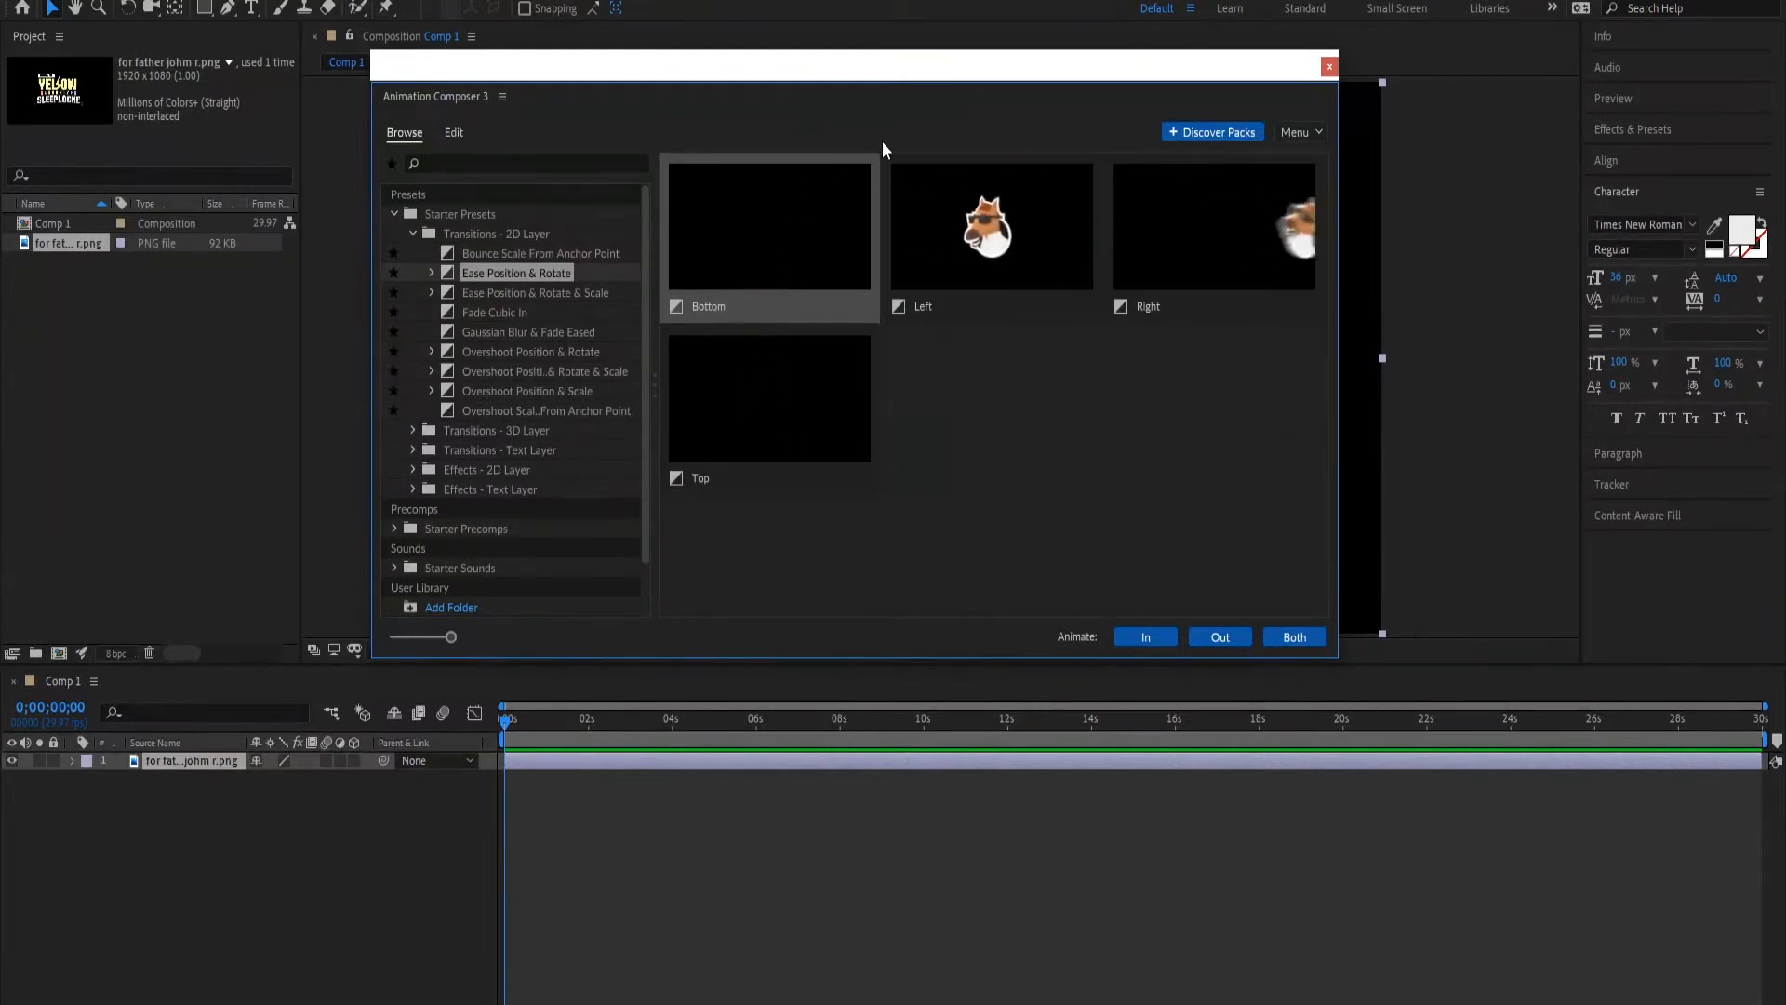
- Preview the Continuously Scale, Cosine Absolute Y Sine X Position & Rotation and Cosine Rotate presets among the 2D Layer Transformations
{"action": "left_click", "coordinate": [396, 214]}
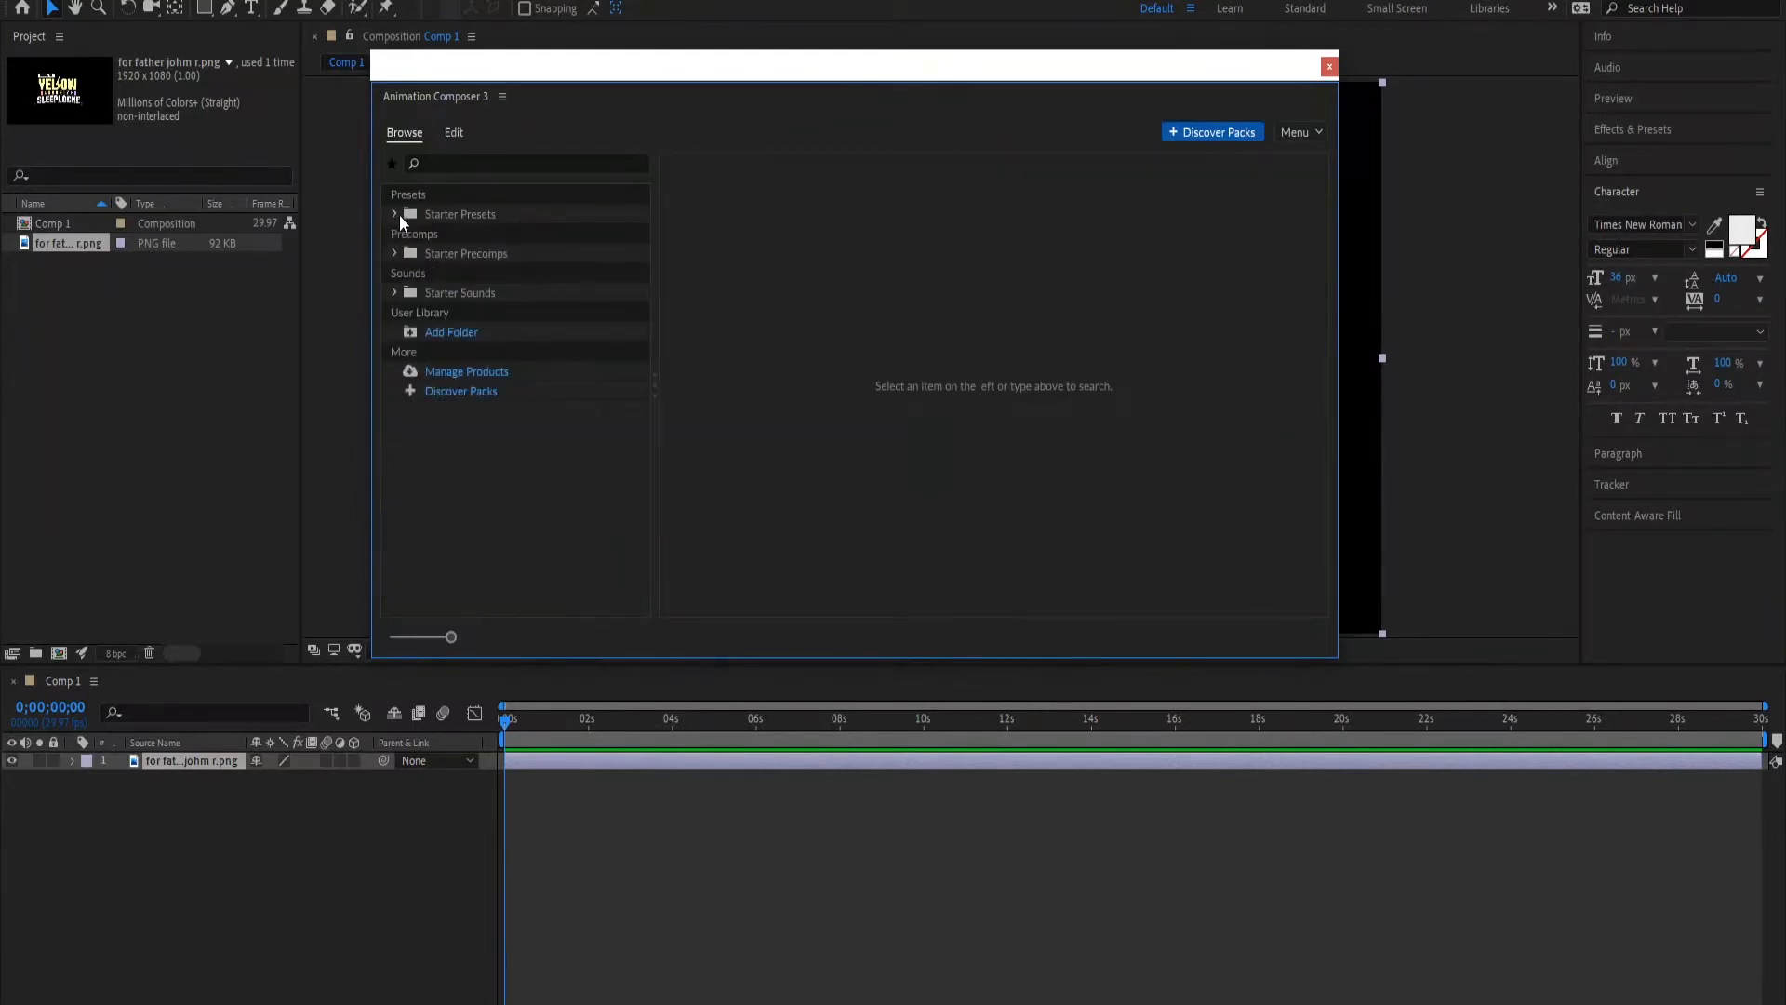
{"action": "left_click", "coordinate": [392, 212]}
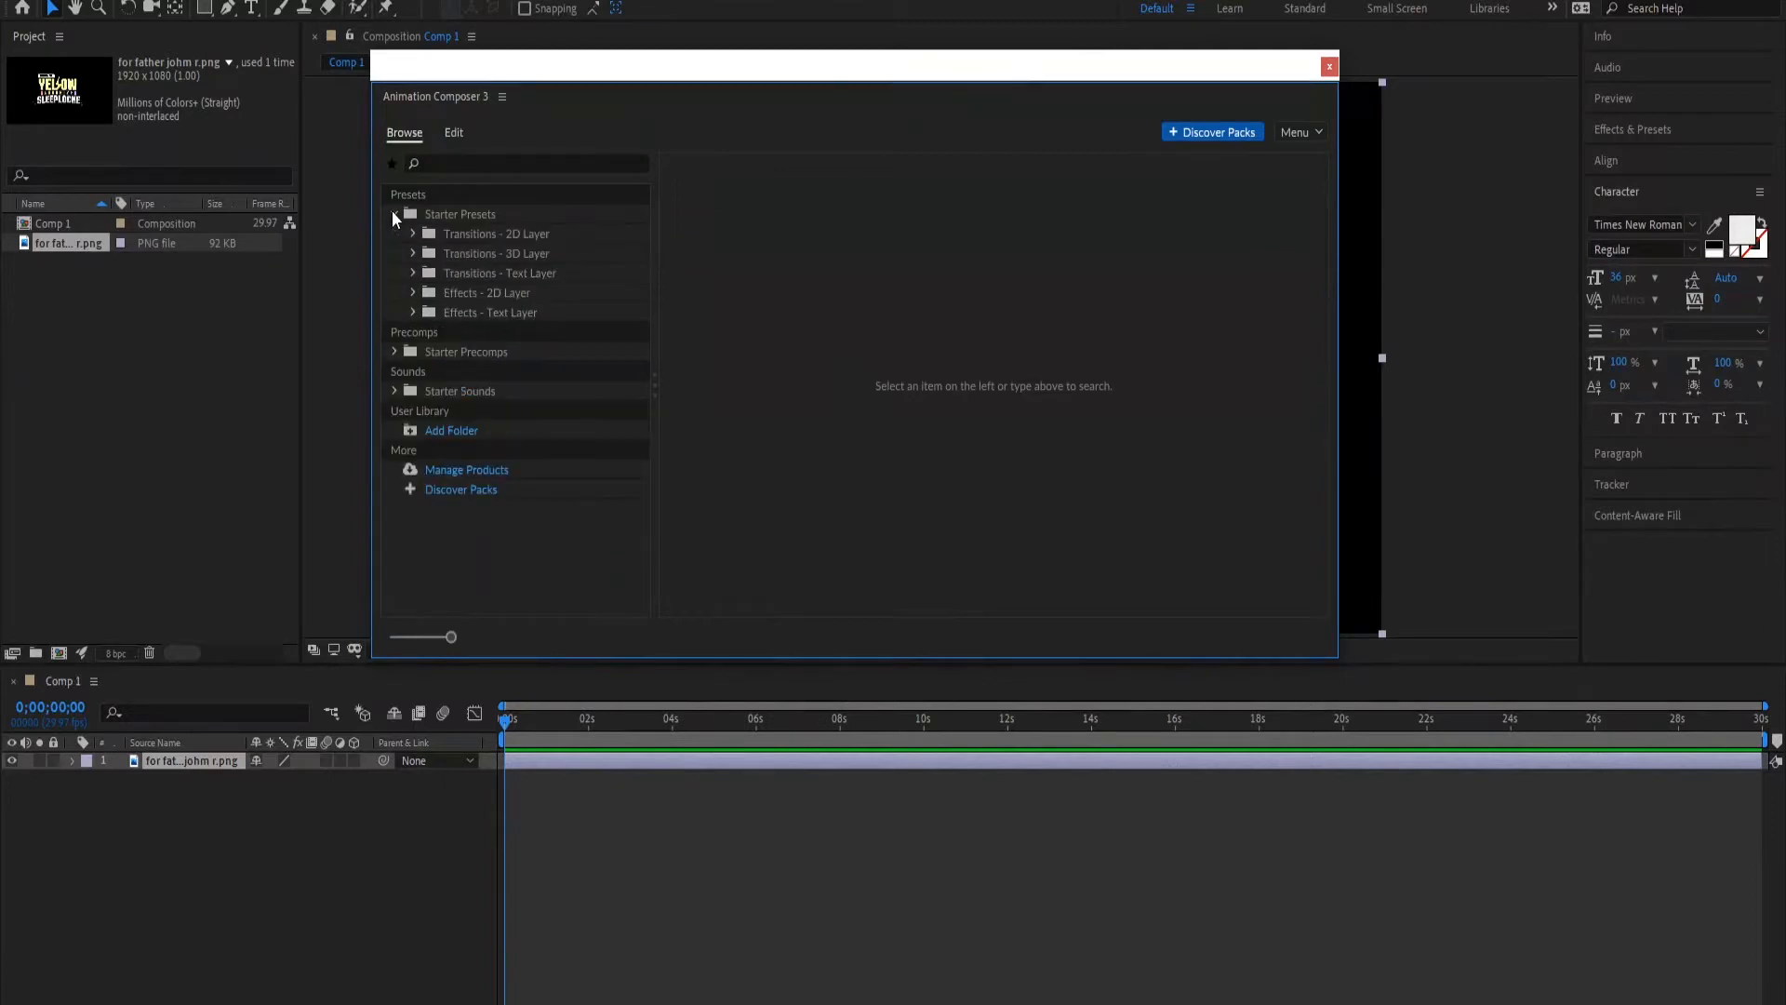
{"action": "left_click", "coordinate": [412, 292]}
{"action": "left_click", "coordinate": [432, 314]}
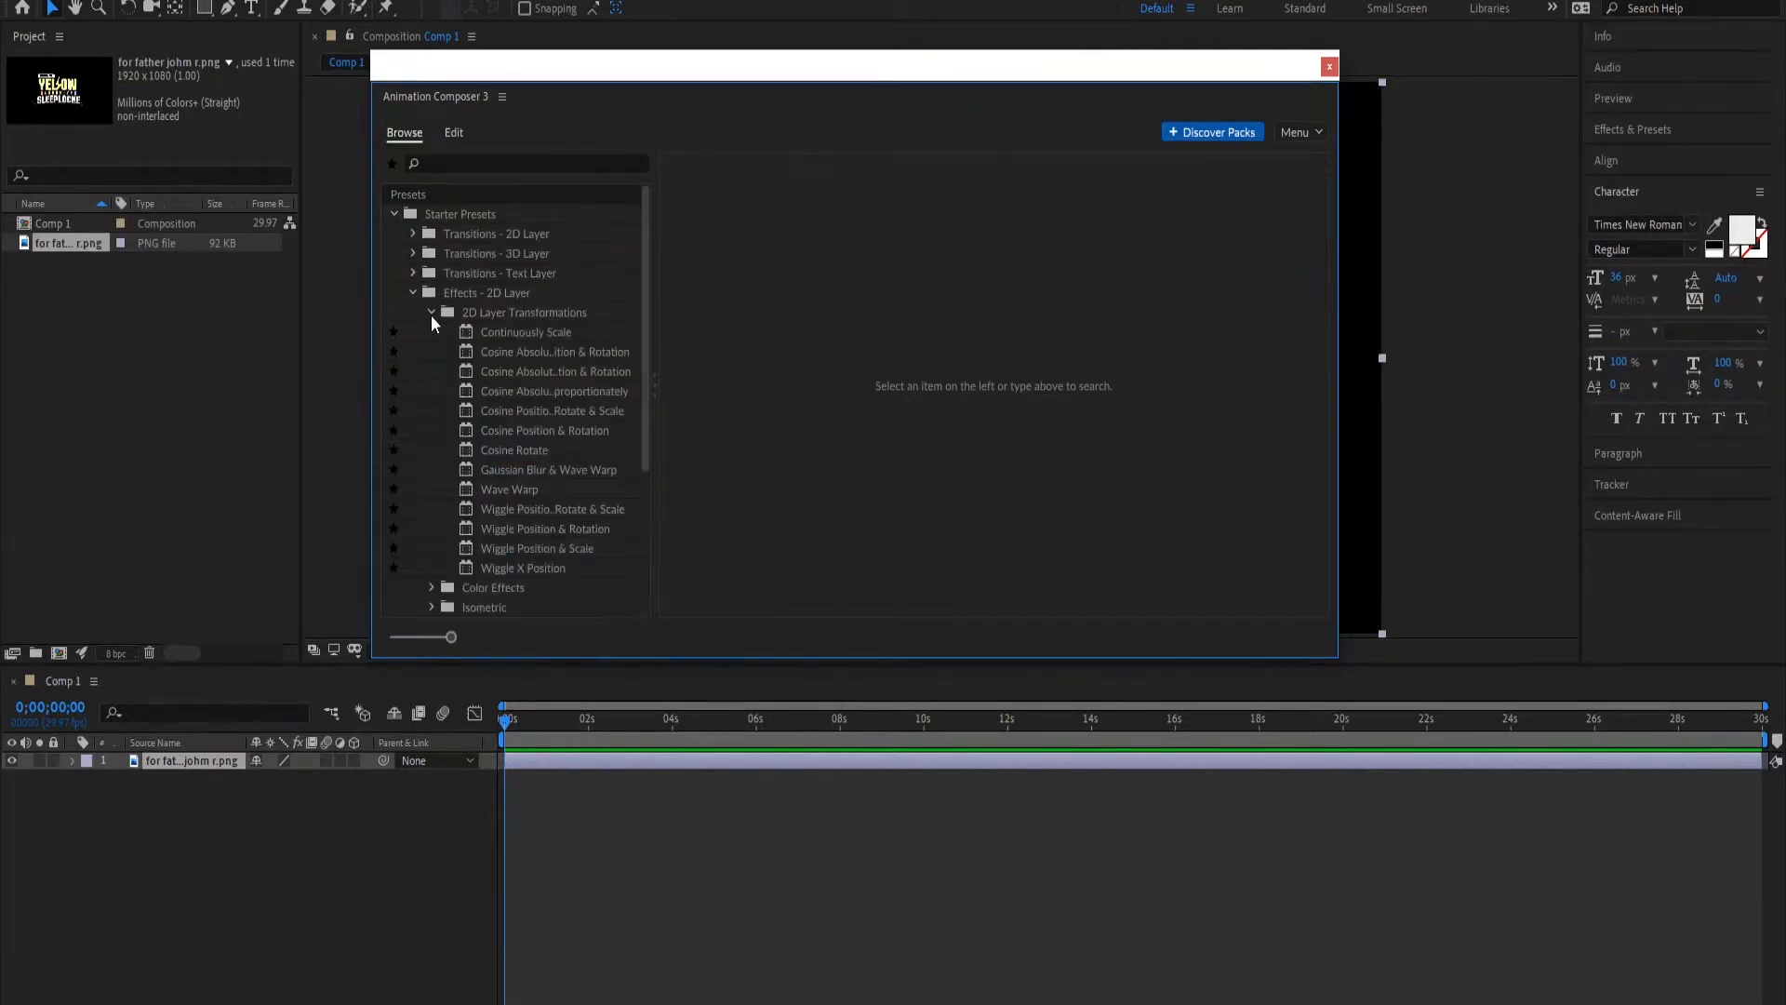
{"action": "left_click", "coordinate": [511, 332]}
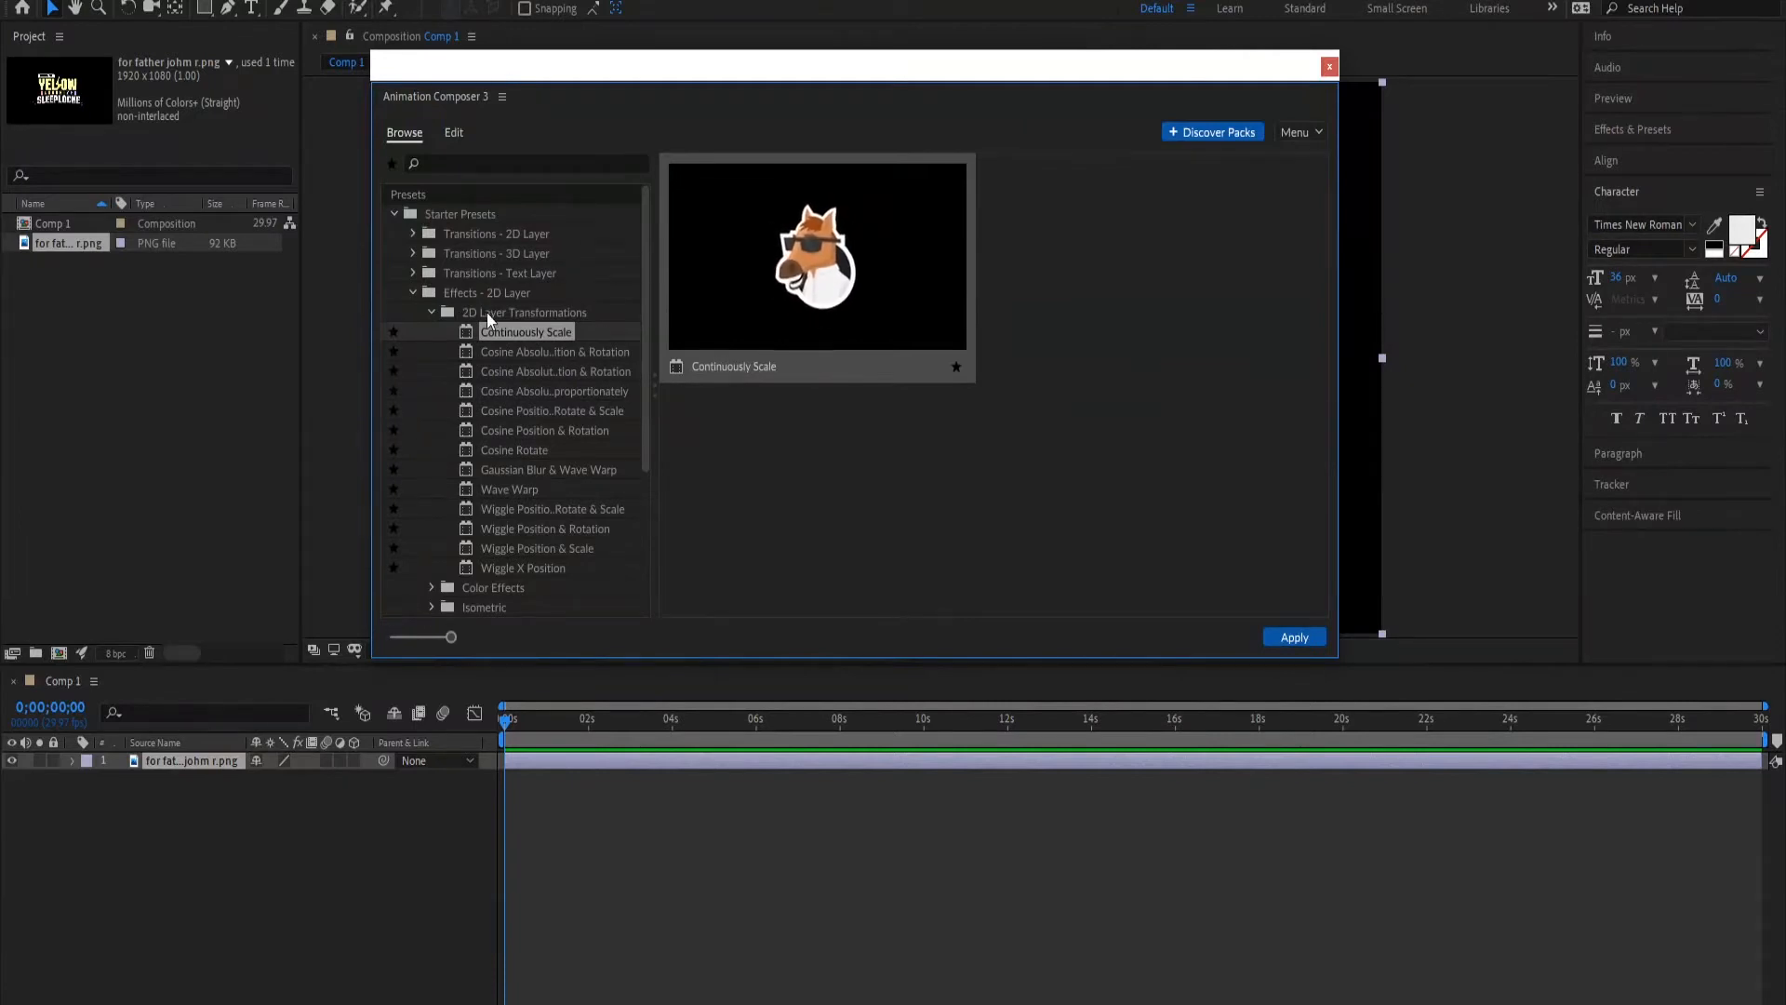
{"action": "left_click", "coordinate": [521, 370]}
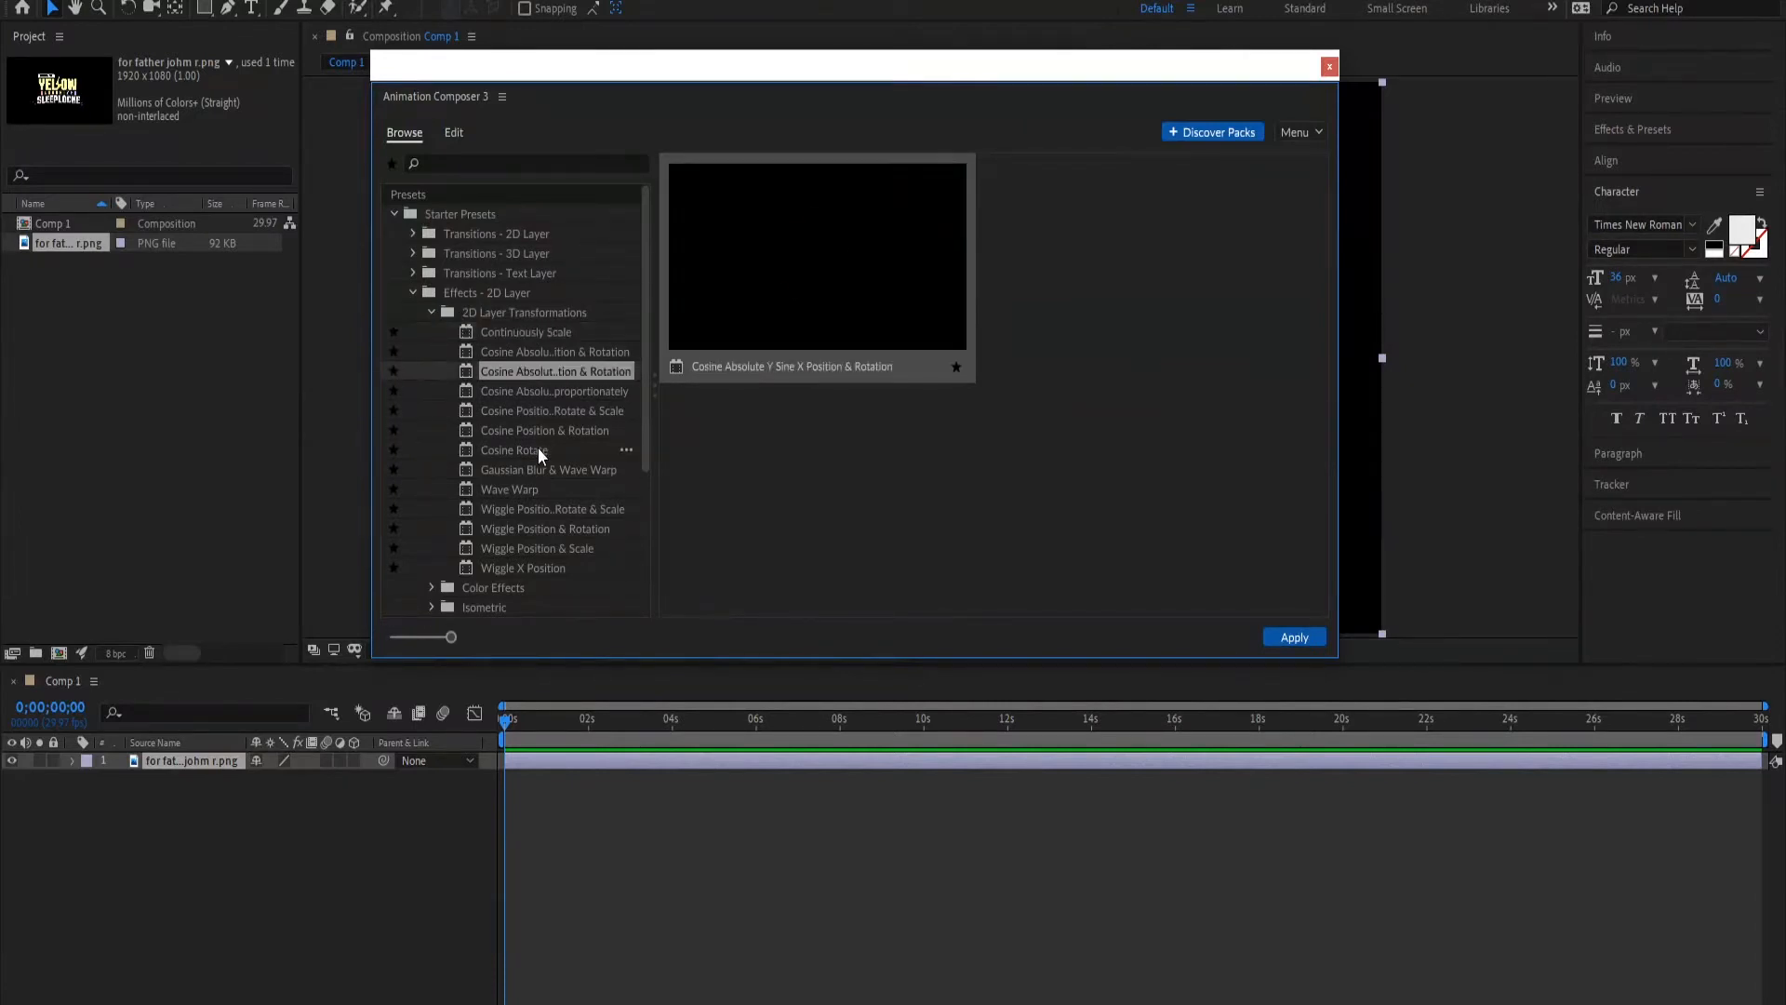
{"action": "left_click", "coordinate": [537, 450]}
- Switch to the Effects - Text Layer presets and preview Decode Continuously Characters
{"action": "left_click", "coordinate": [414, 293]}
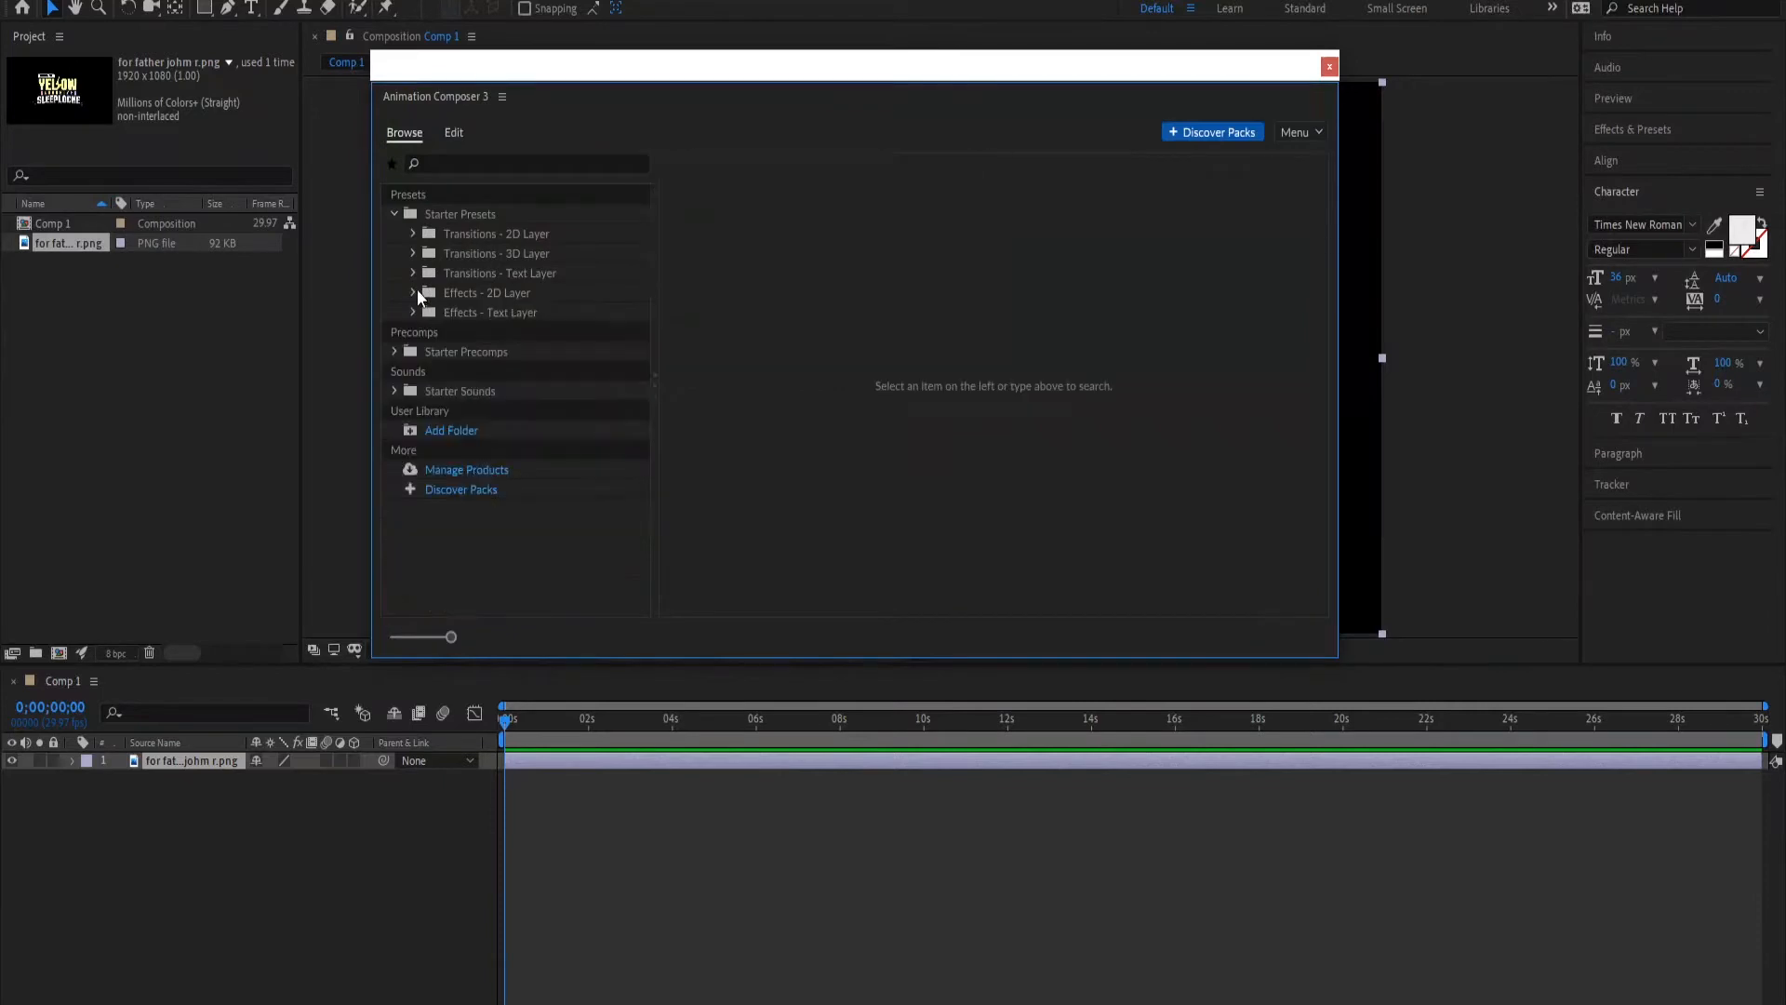
{"action": "left_click", "coordinate": [414, 312]}
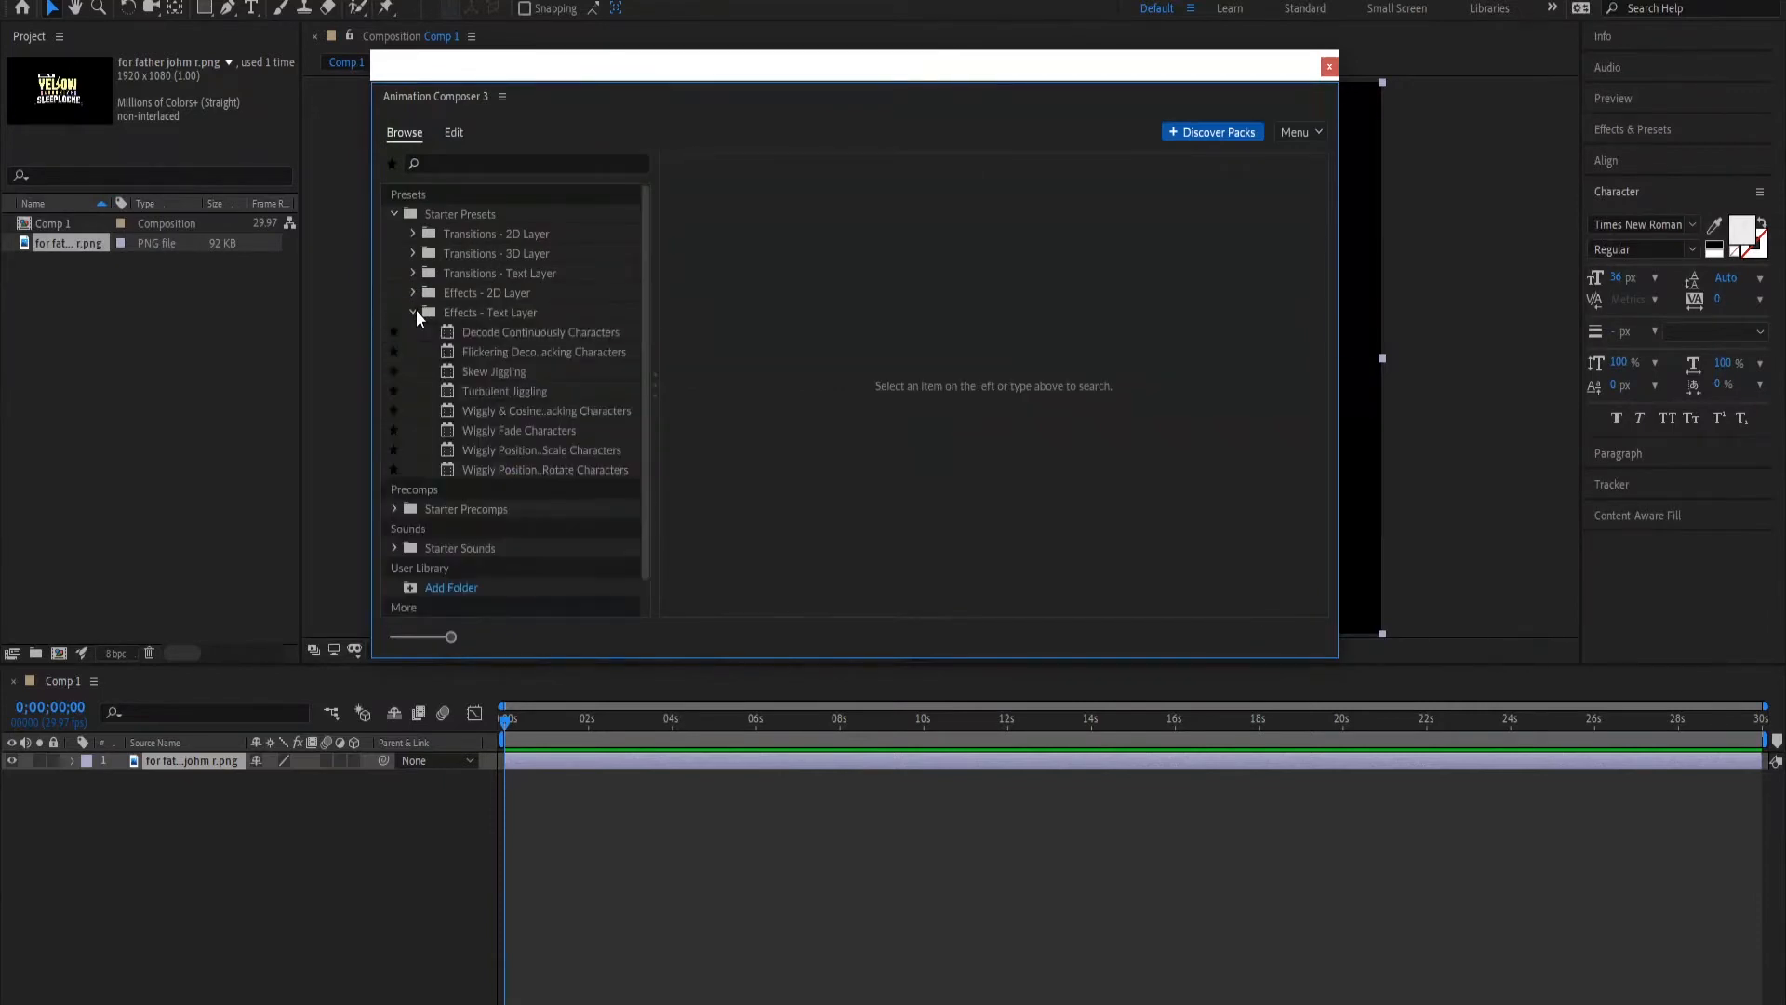
{"action": "left_click", "coordinate": [484, 331]}
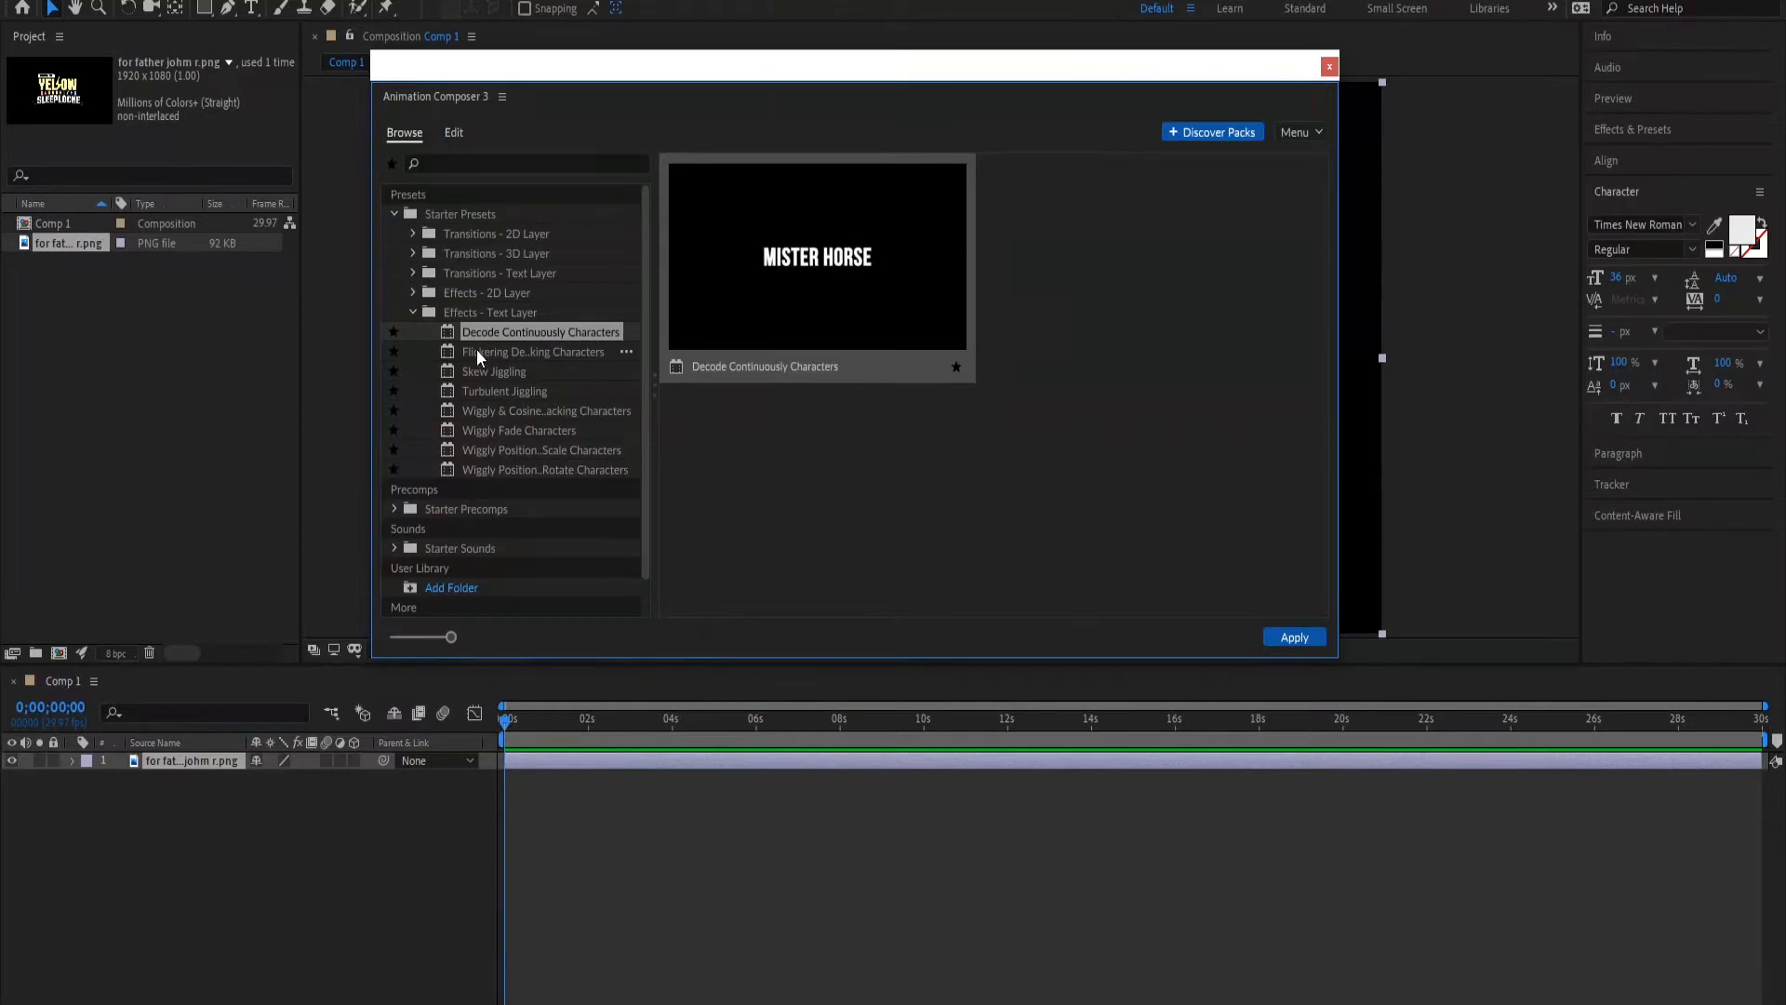
- Preview the Flickering Decode, Skew Jiggling, Turbulent Jiggling and Wiggly & Cosine text layer effects, then collapse the Starter Presets
{"action": "left_click", "coordinate": [478, 351]}
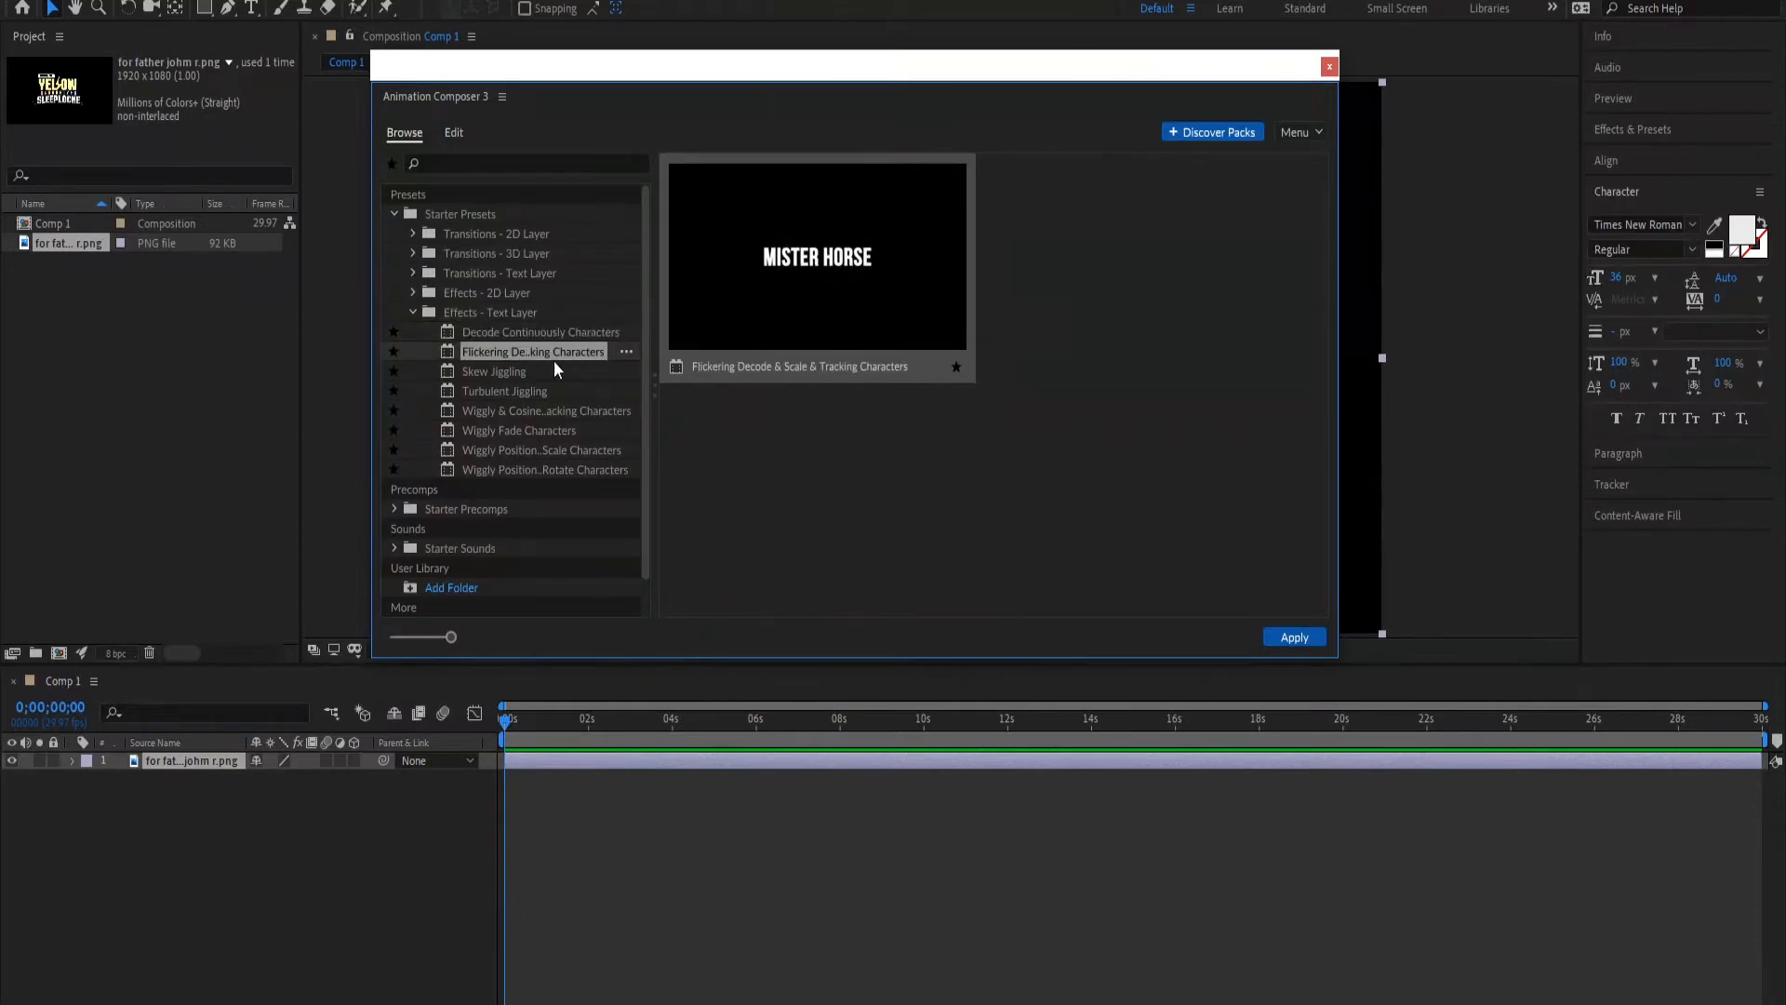
{"action": "left_click", "coordinate": [524, 372]}
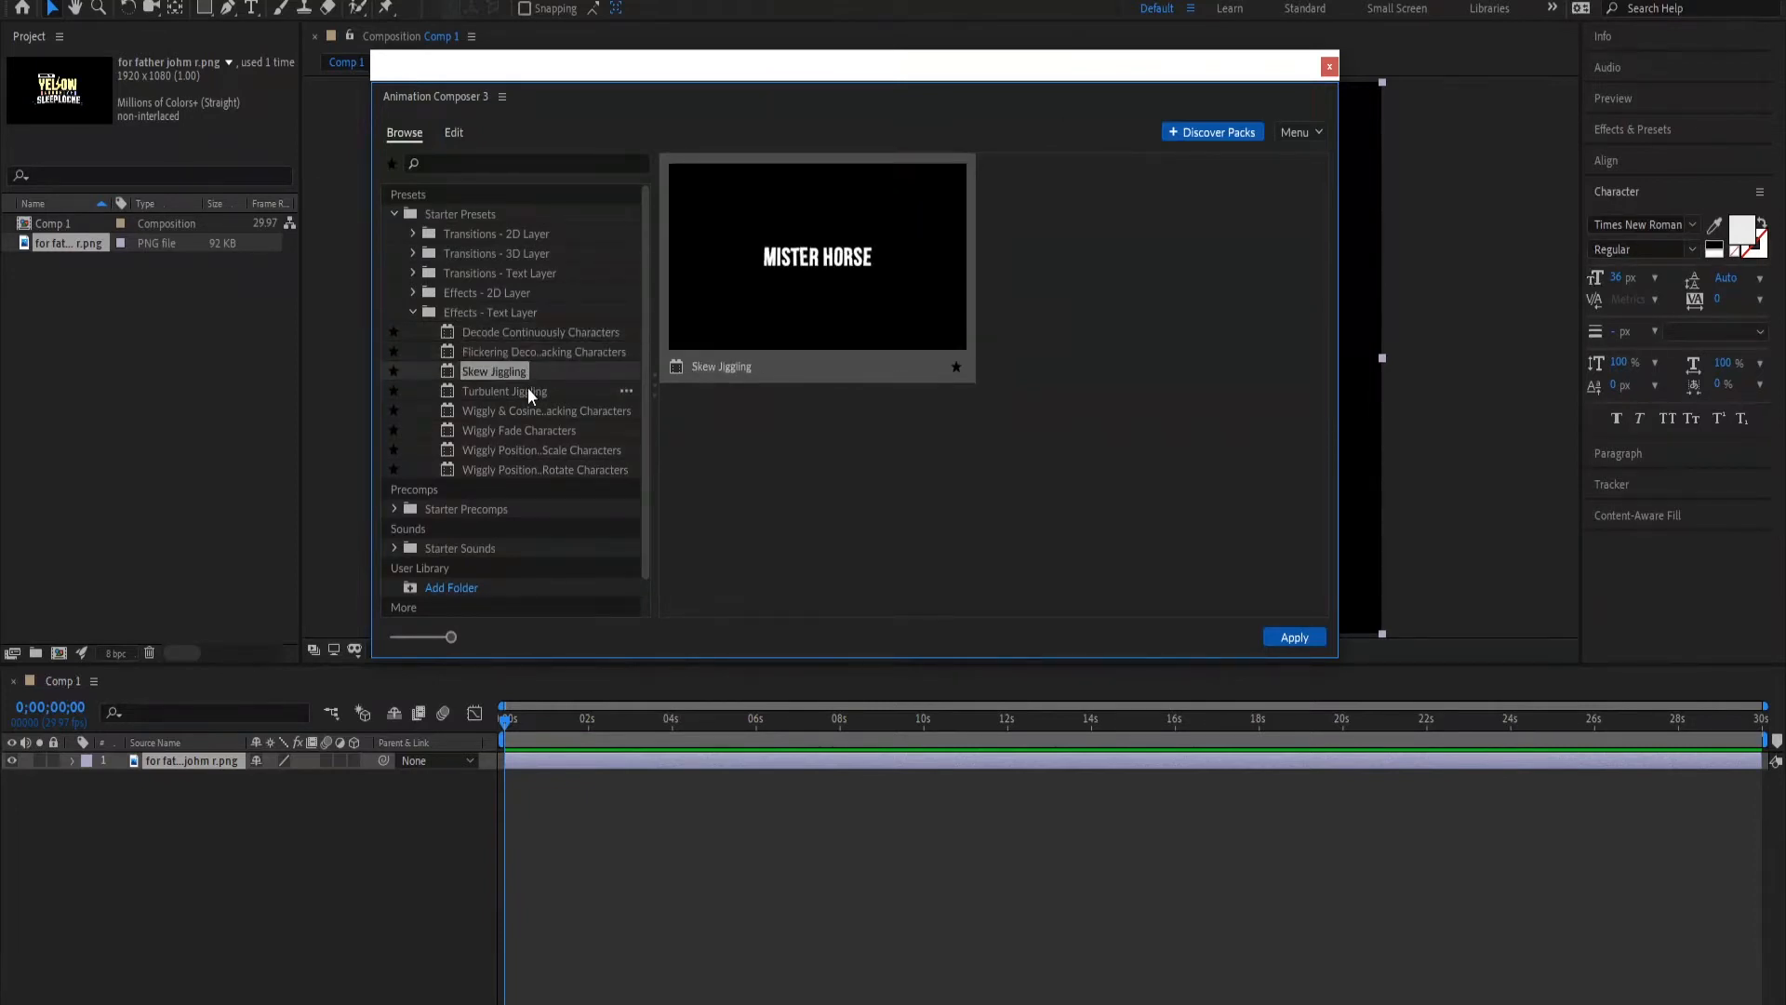
{"action": "left_click", "coordinate": [527, 387]}
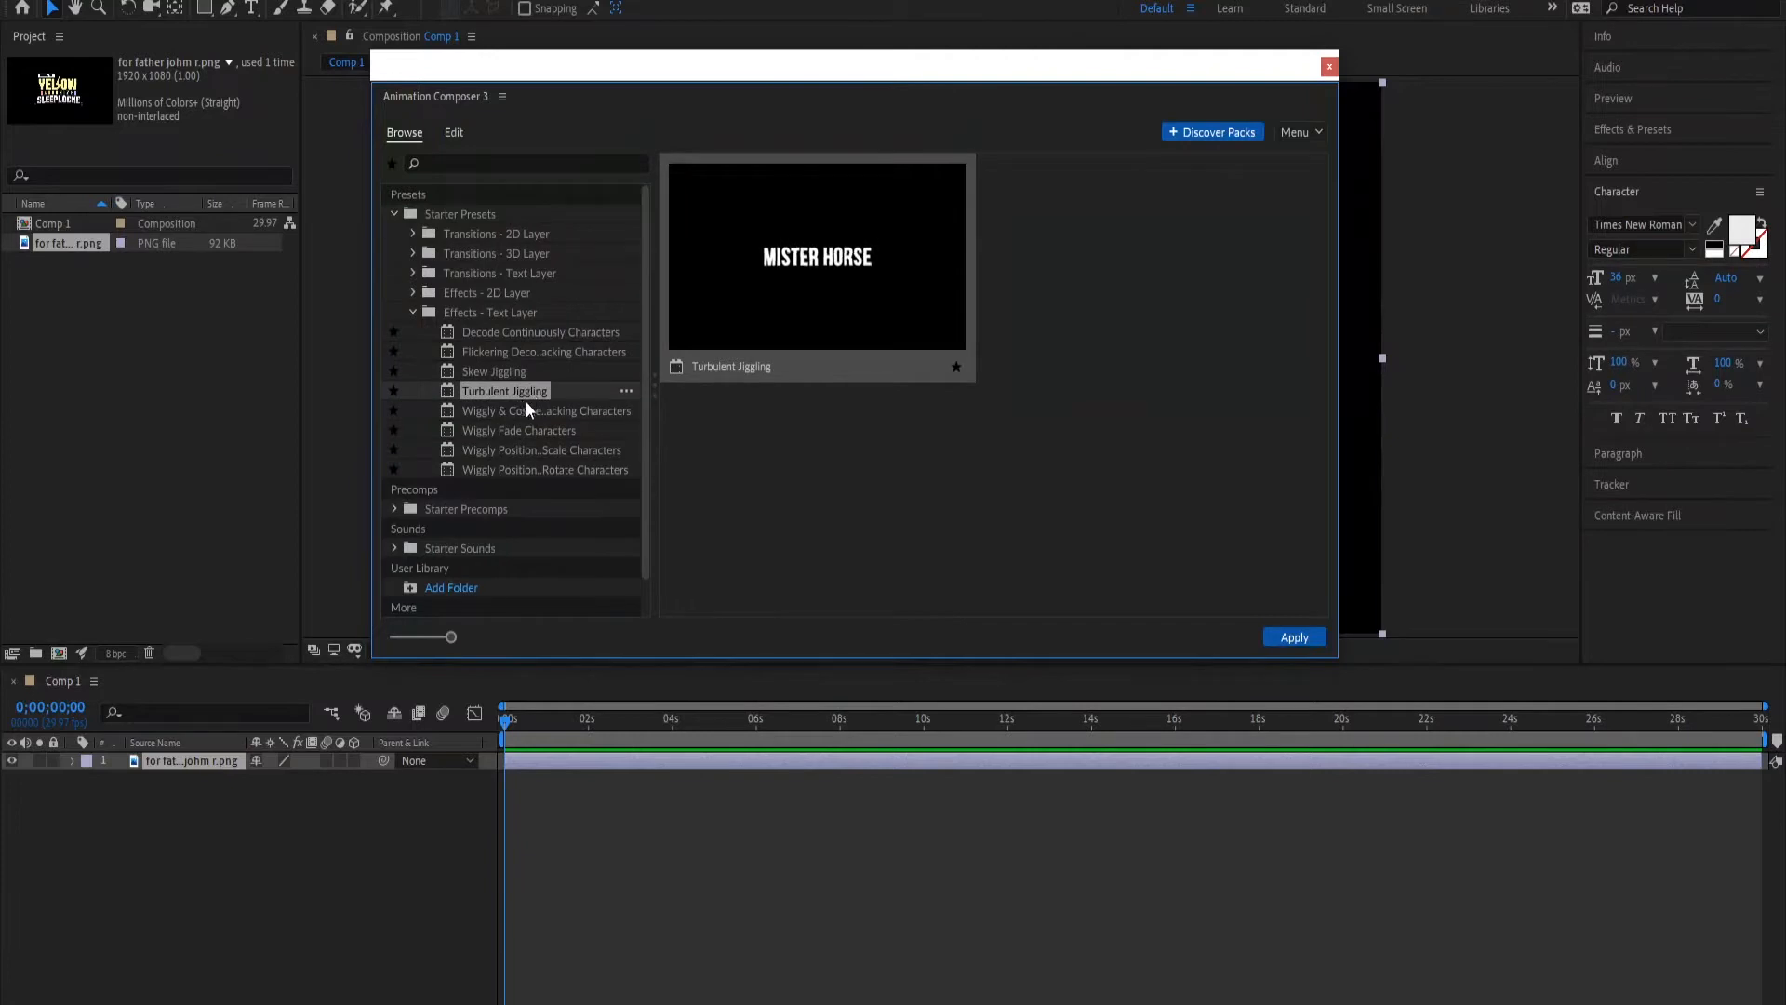
{"action": "left_click", "coordinate": [538, 410]}
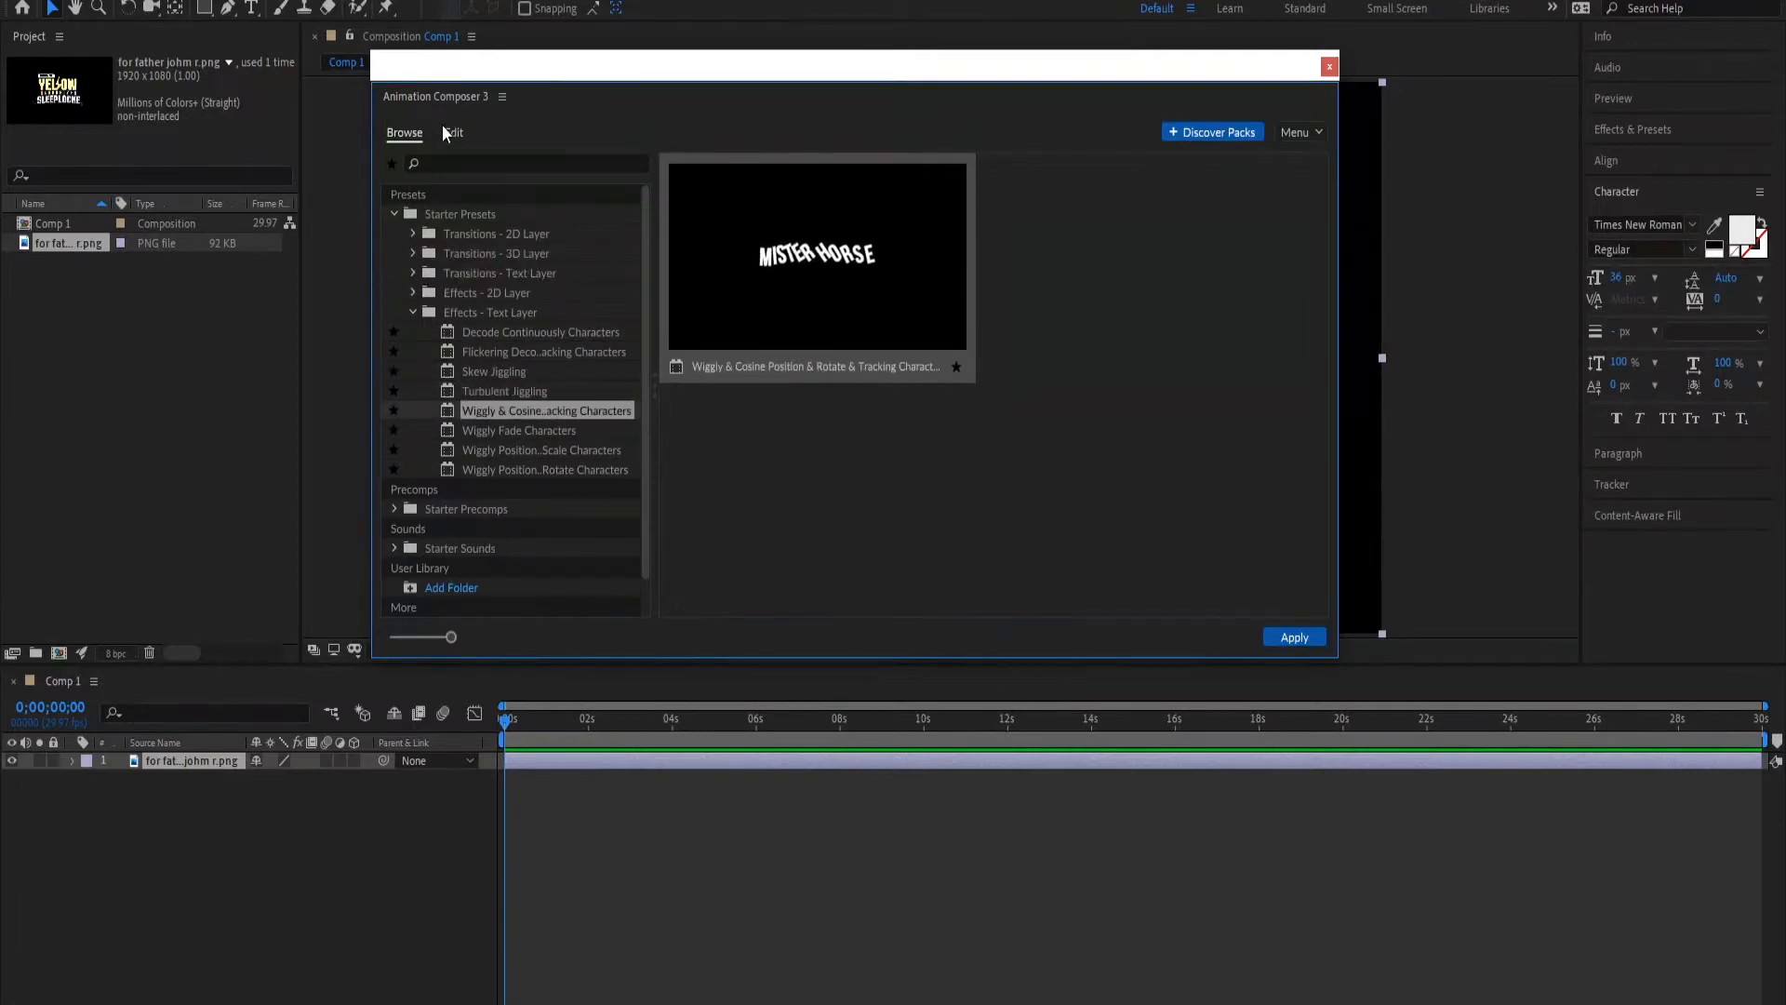
{"action": "left_click", "coordinate": [390, 213]}
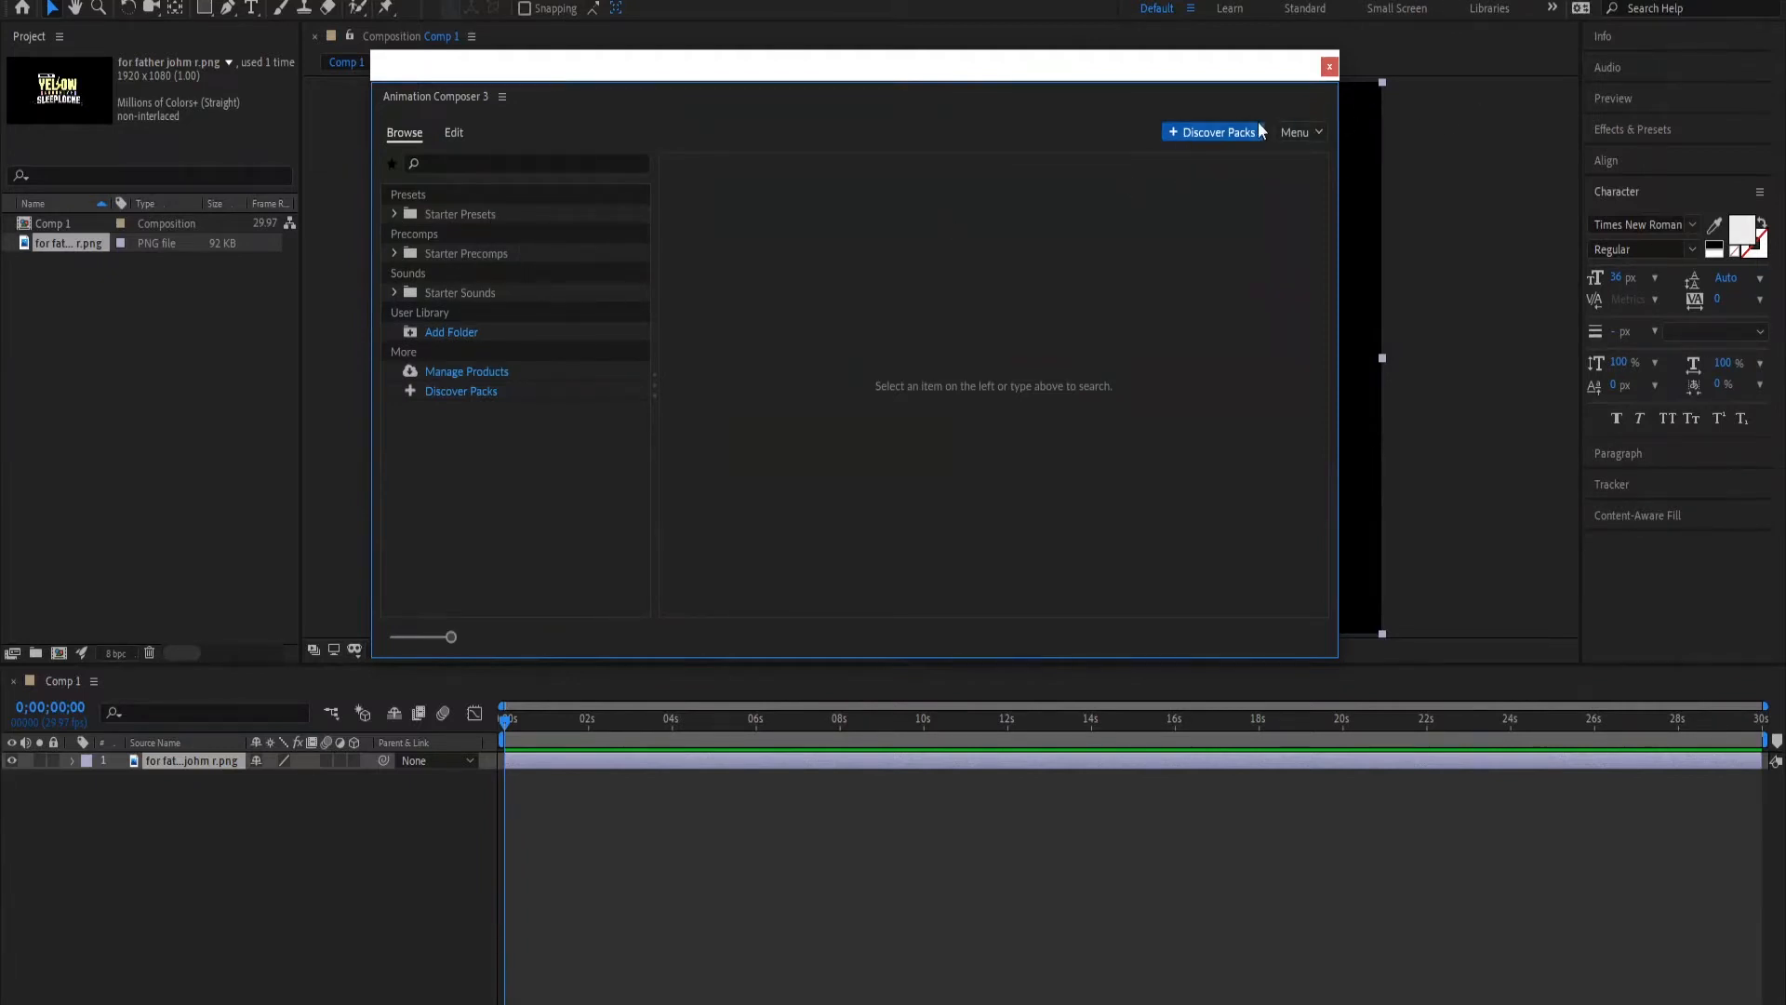
{"action": "left_click", "coordinate": [1364, 139]}
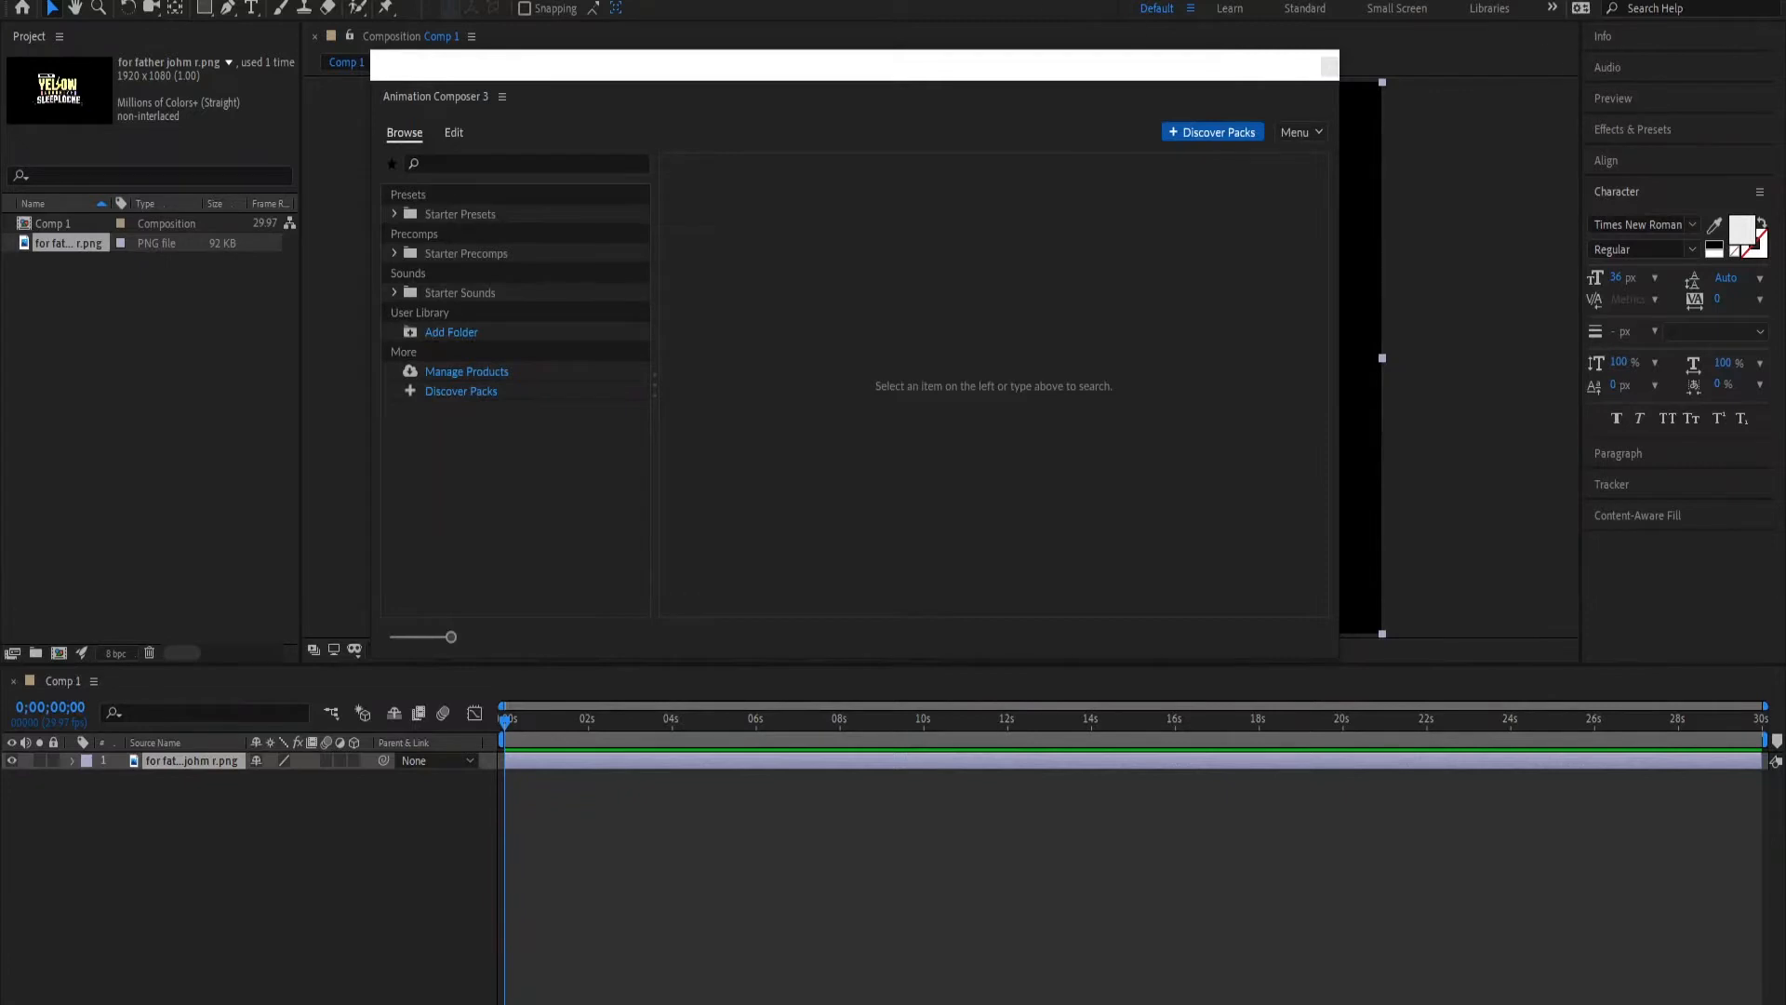
{"action": "left_click", "coordinate": [815, 51]}
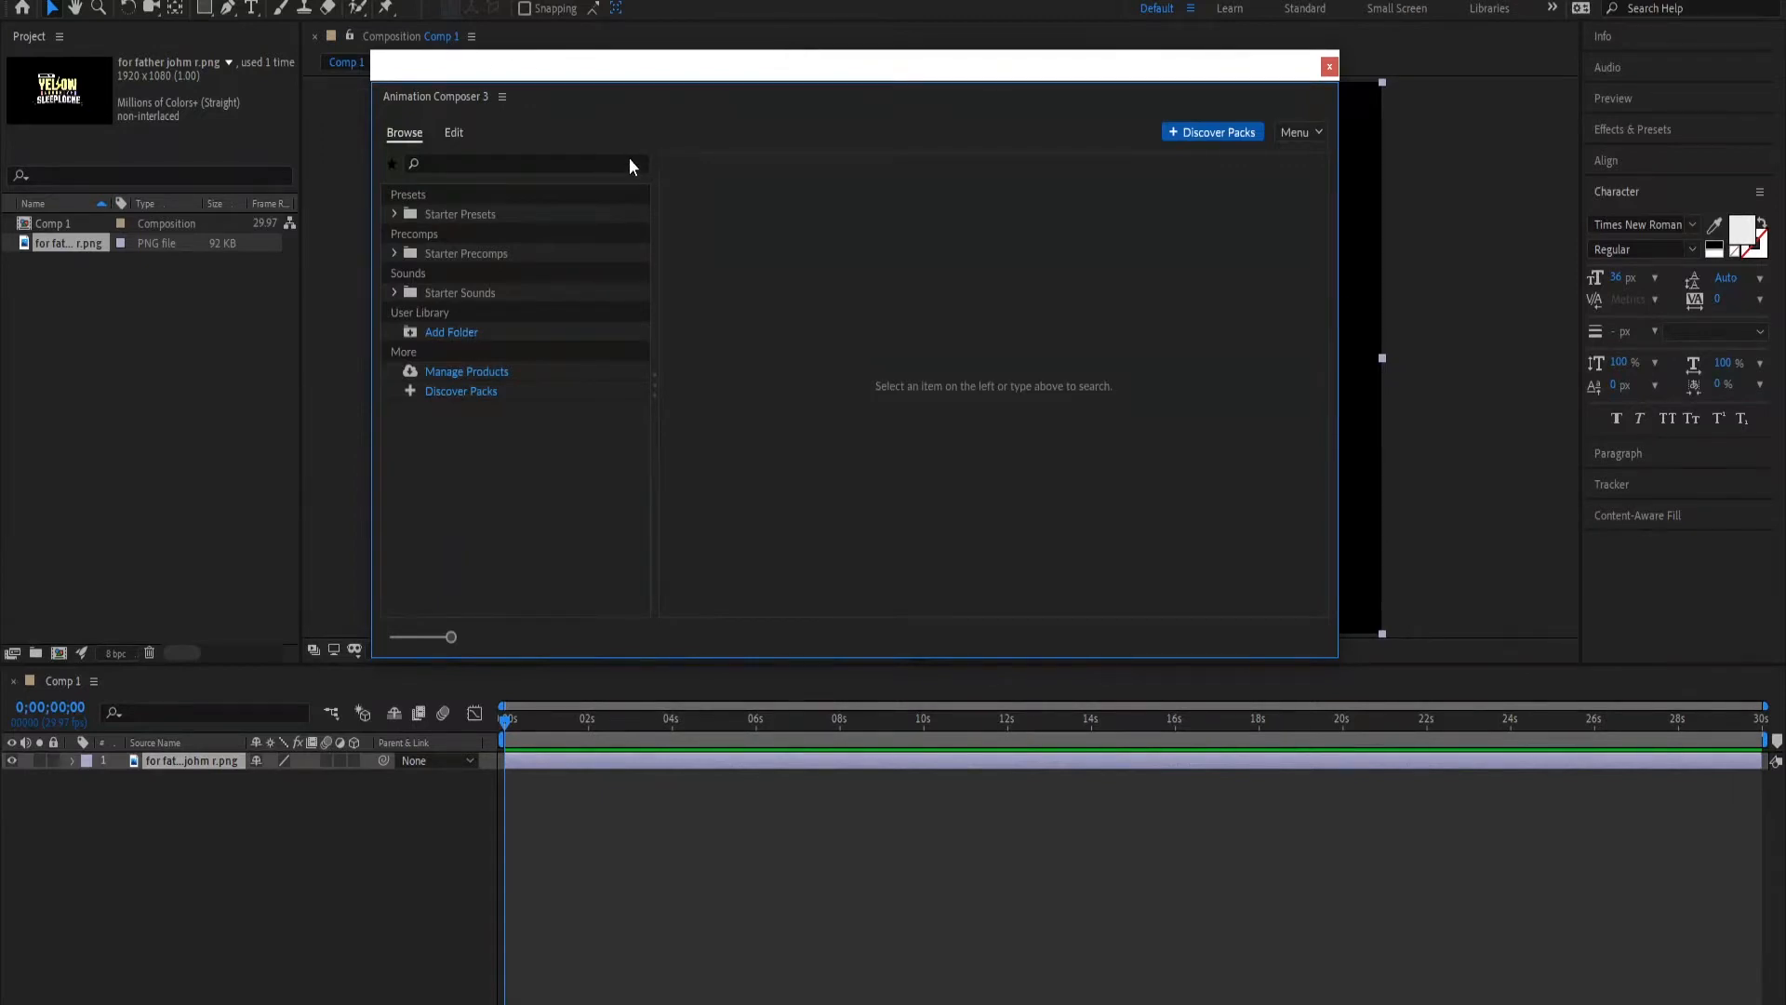
- Preview the Letterbox 1 and Letterbox 2 overlays in the Starter Precomps
{"action": "left_click", "coordinate": [394, 254]}
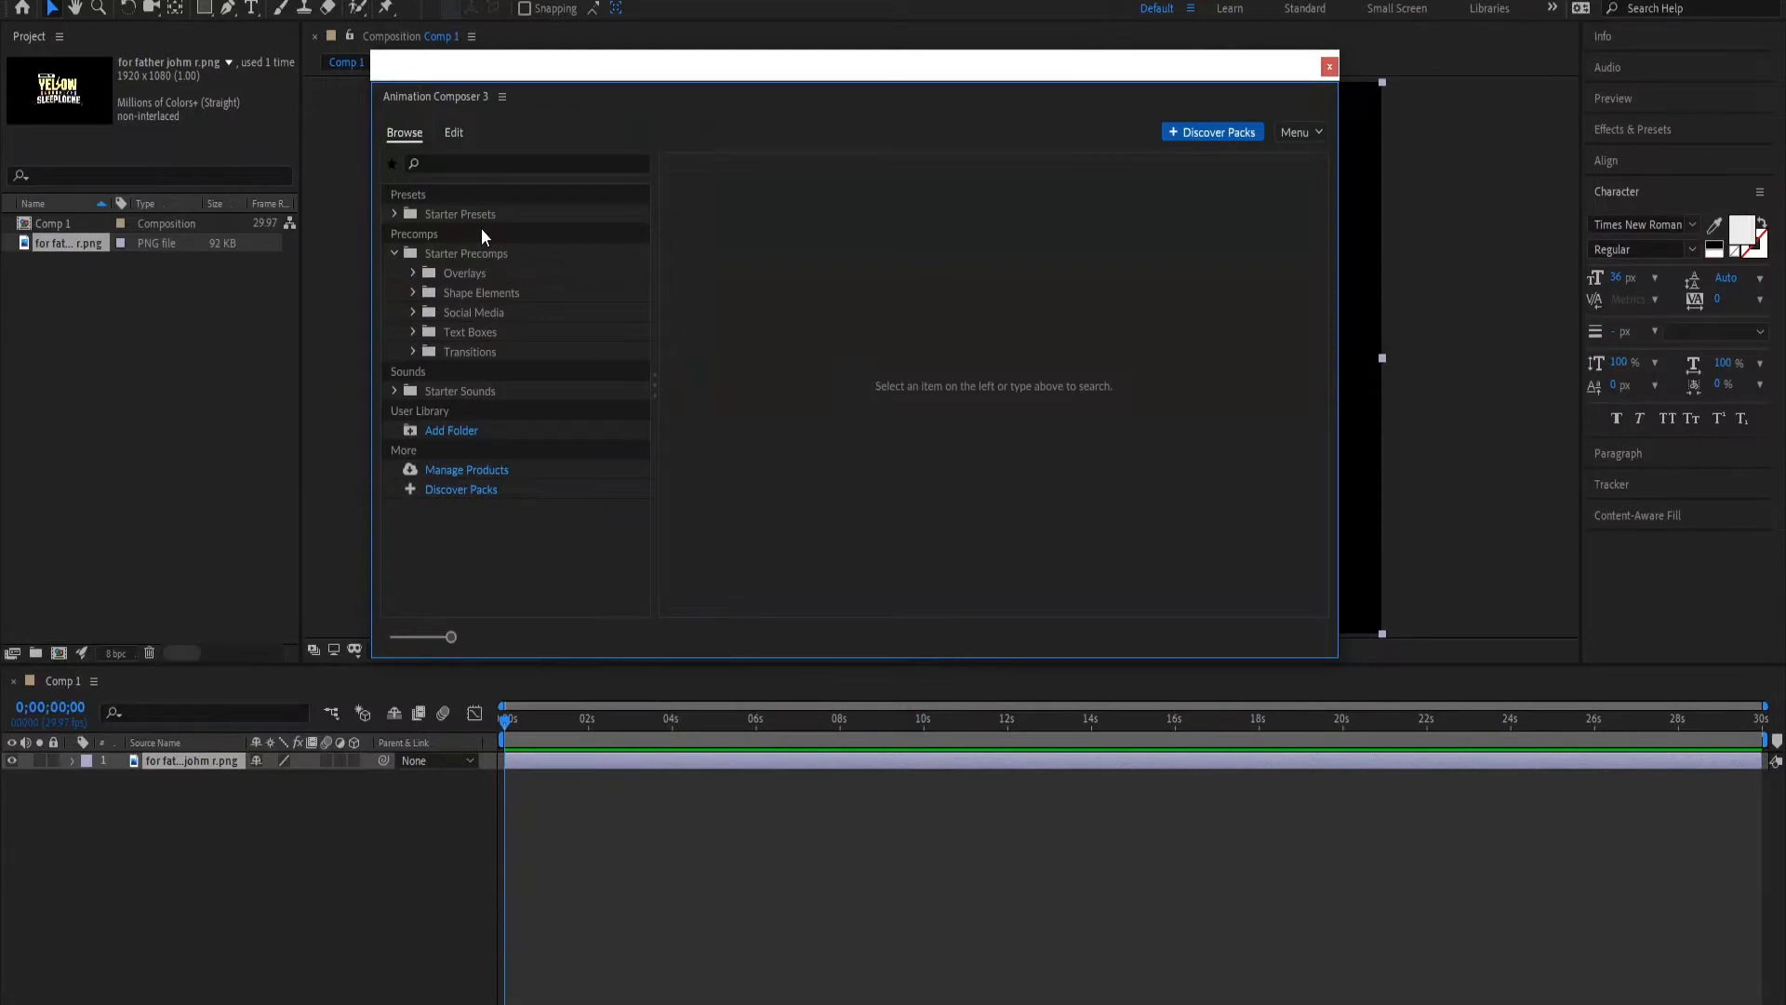
{"action": "left_click", "coordinate": [413, 273]}
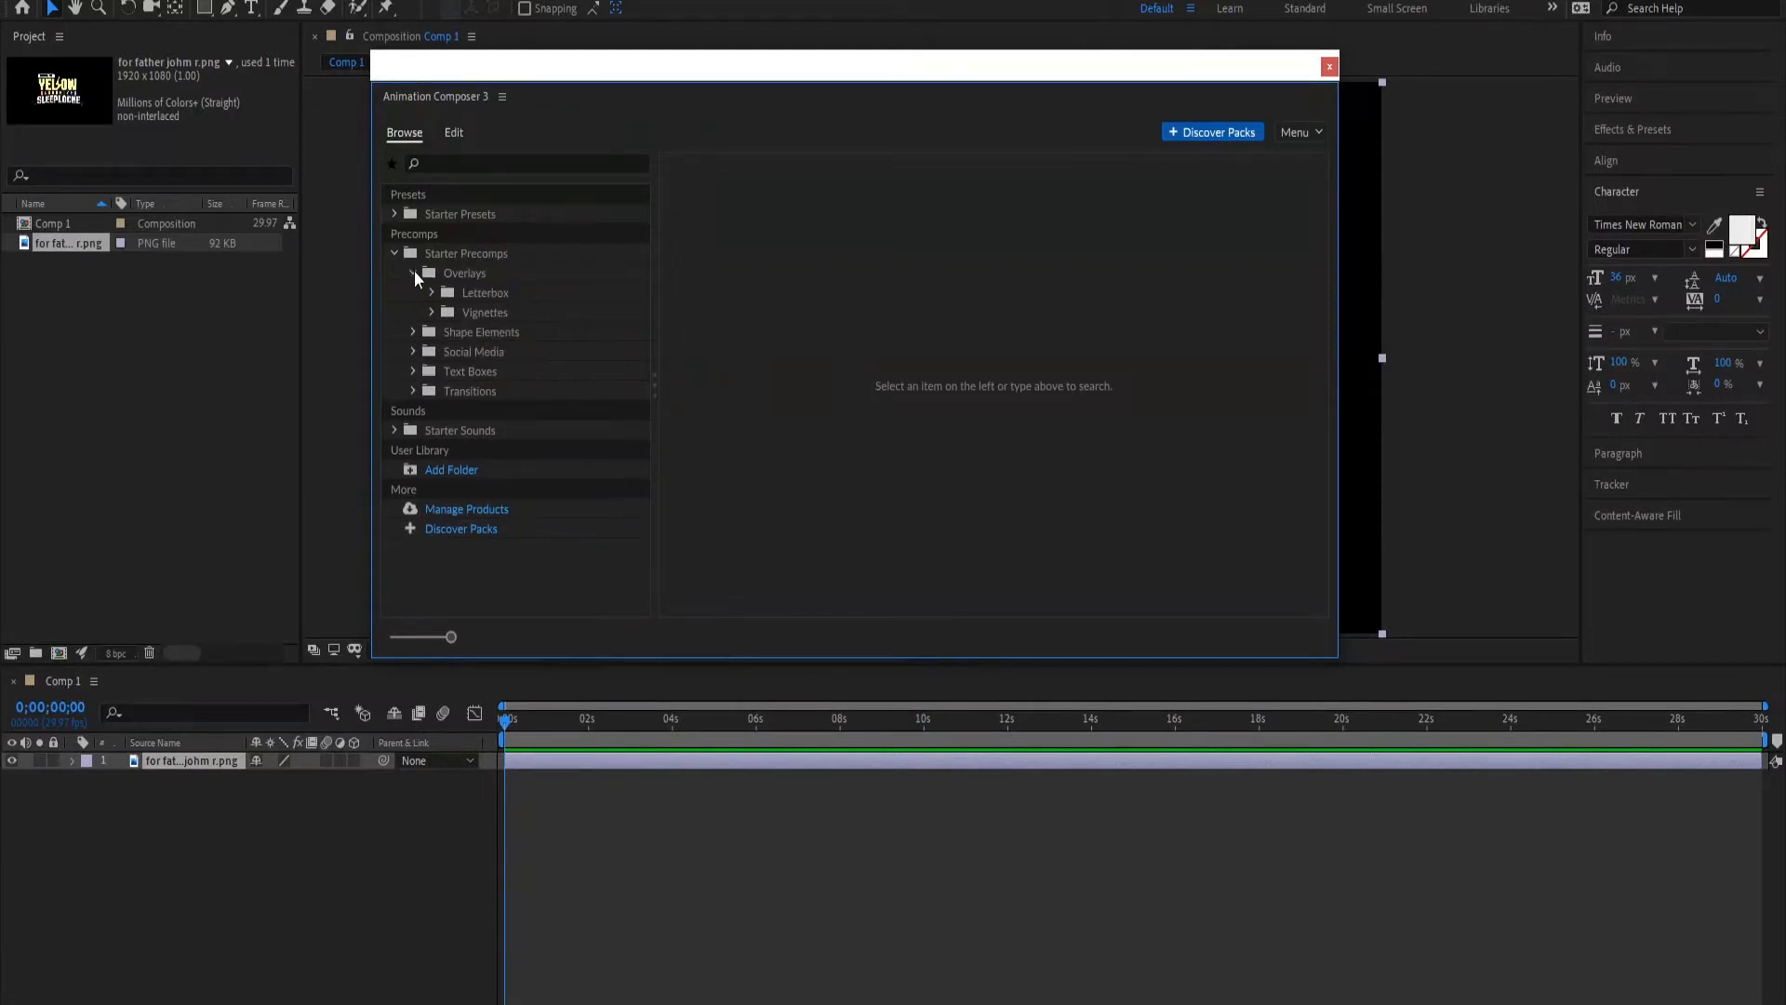
{"action": "left_click", "coordinate": [431, 293]}
{"action": "left_click", "coordinate": [494, 311]}
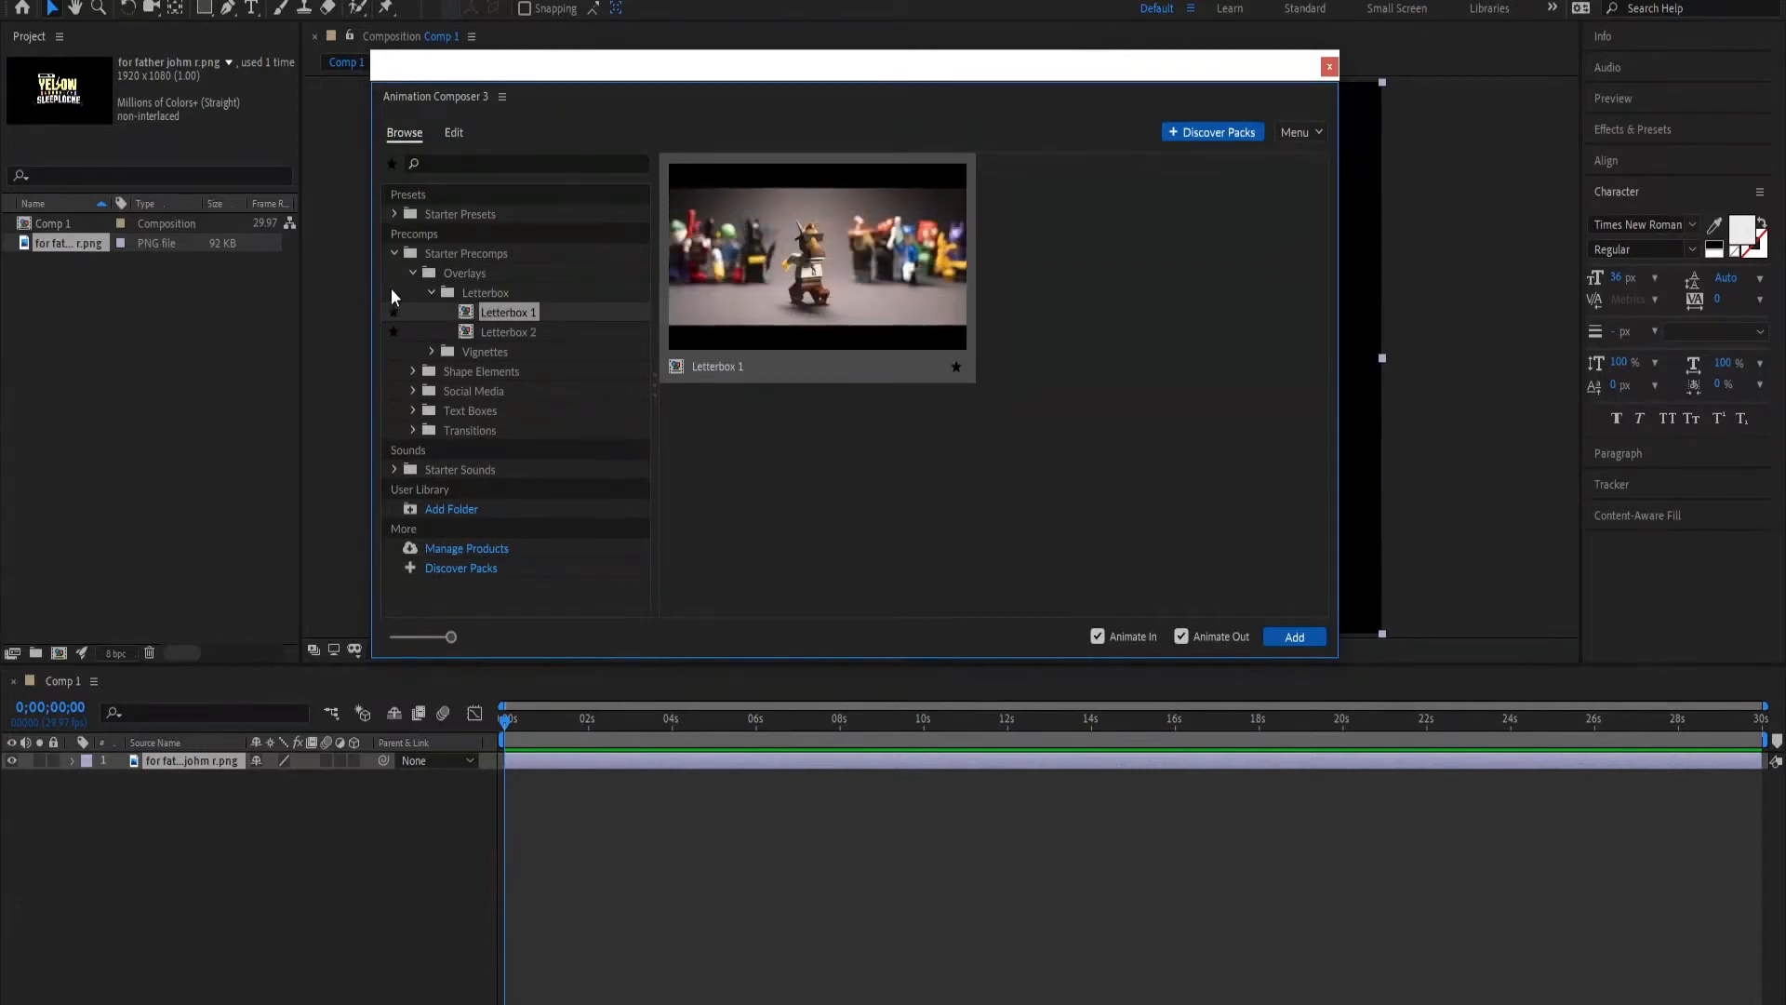
{"action": "left_click", "coordinate": [441, 297]}
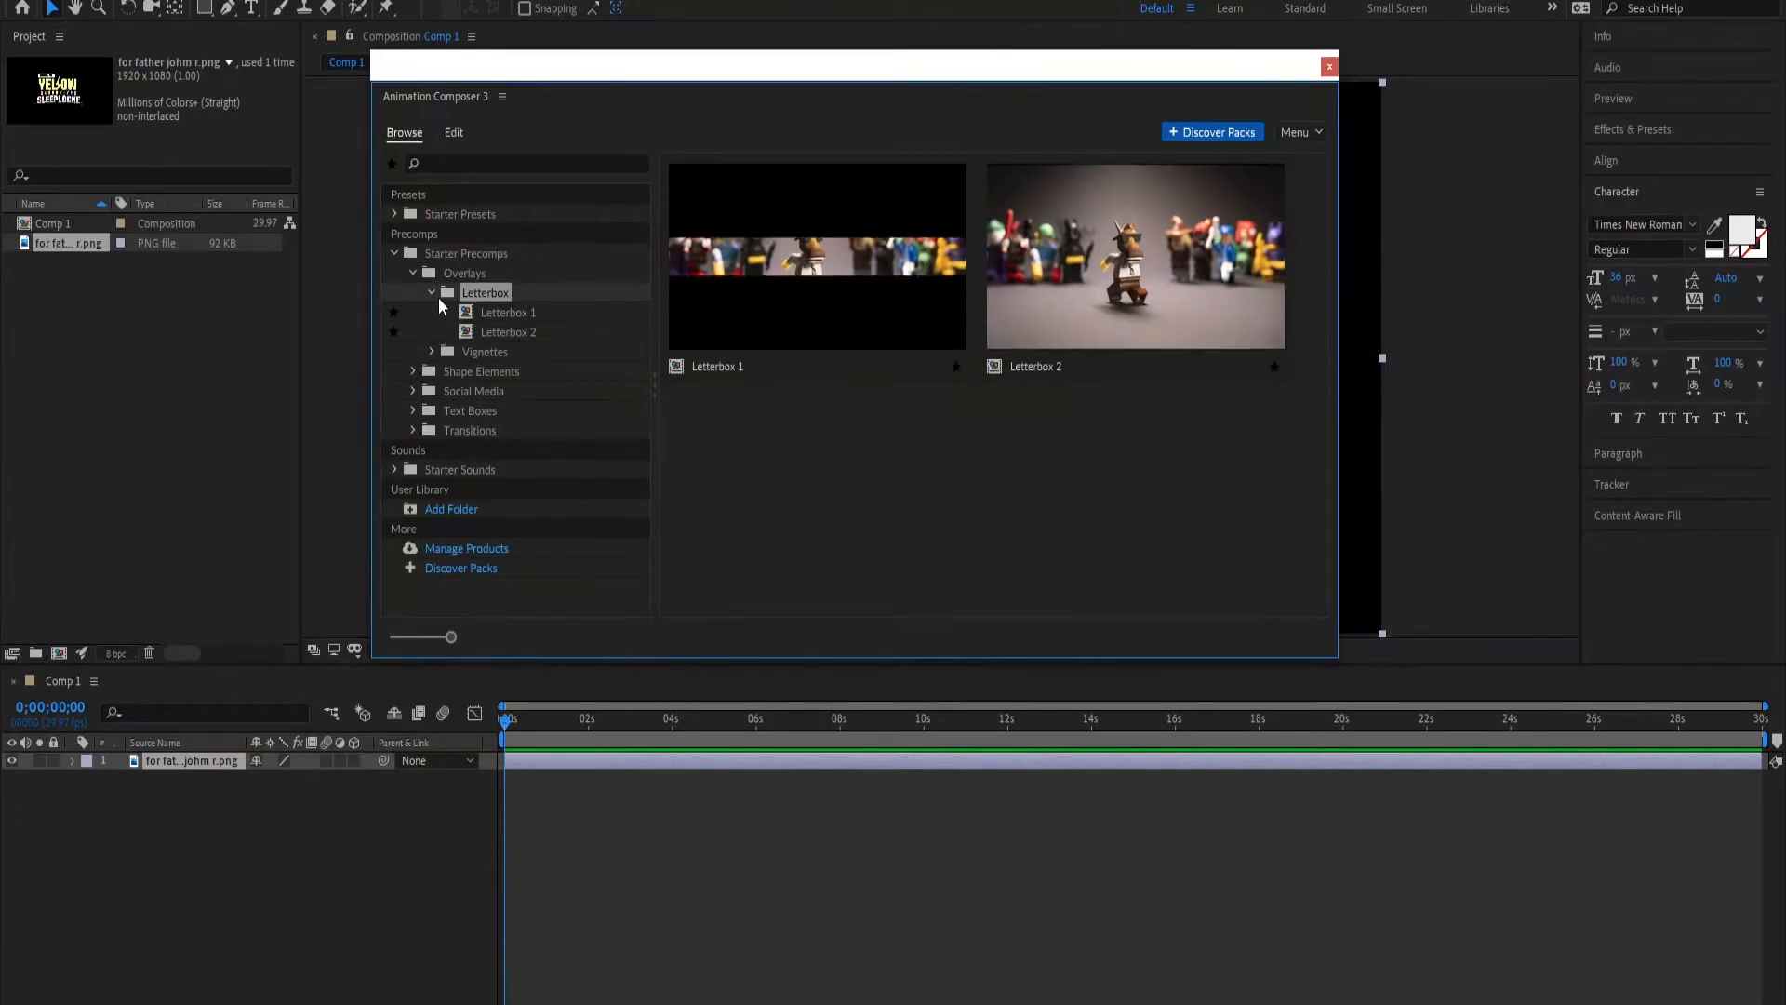
{"action": "left_click", "coordinate": [433, 293]}
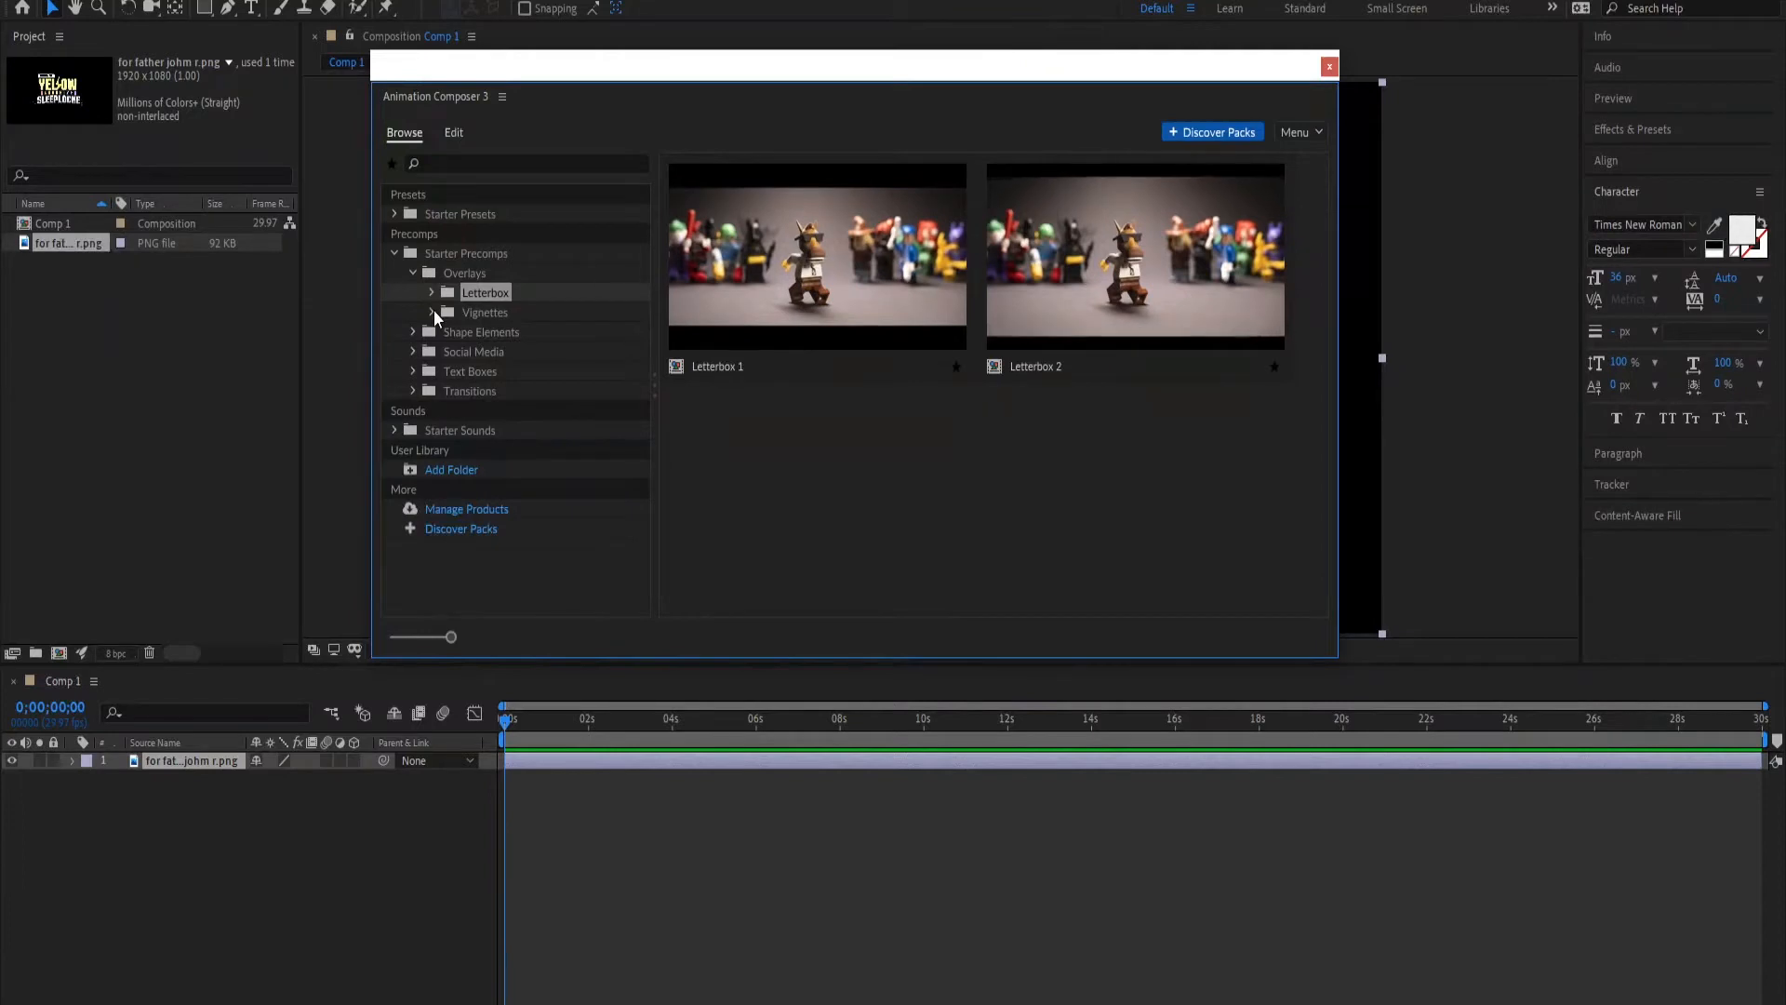
- Preview the Hard Vignette 1, Hard Vignette 2, Soft Vignette 1 and Soft Vignette 2 overlays in the Starter Precomps
{"action": "left_click", "coordinate": [430, 313]}
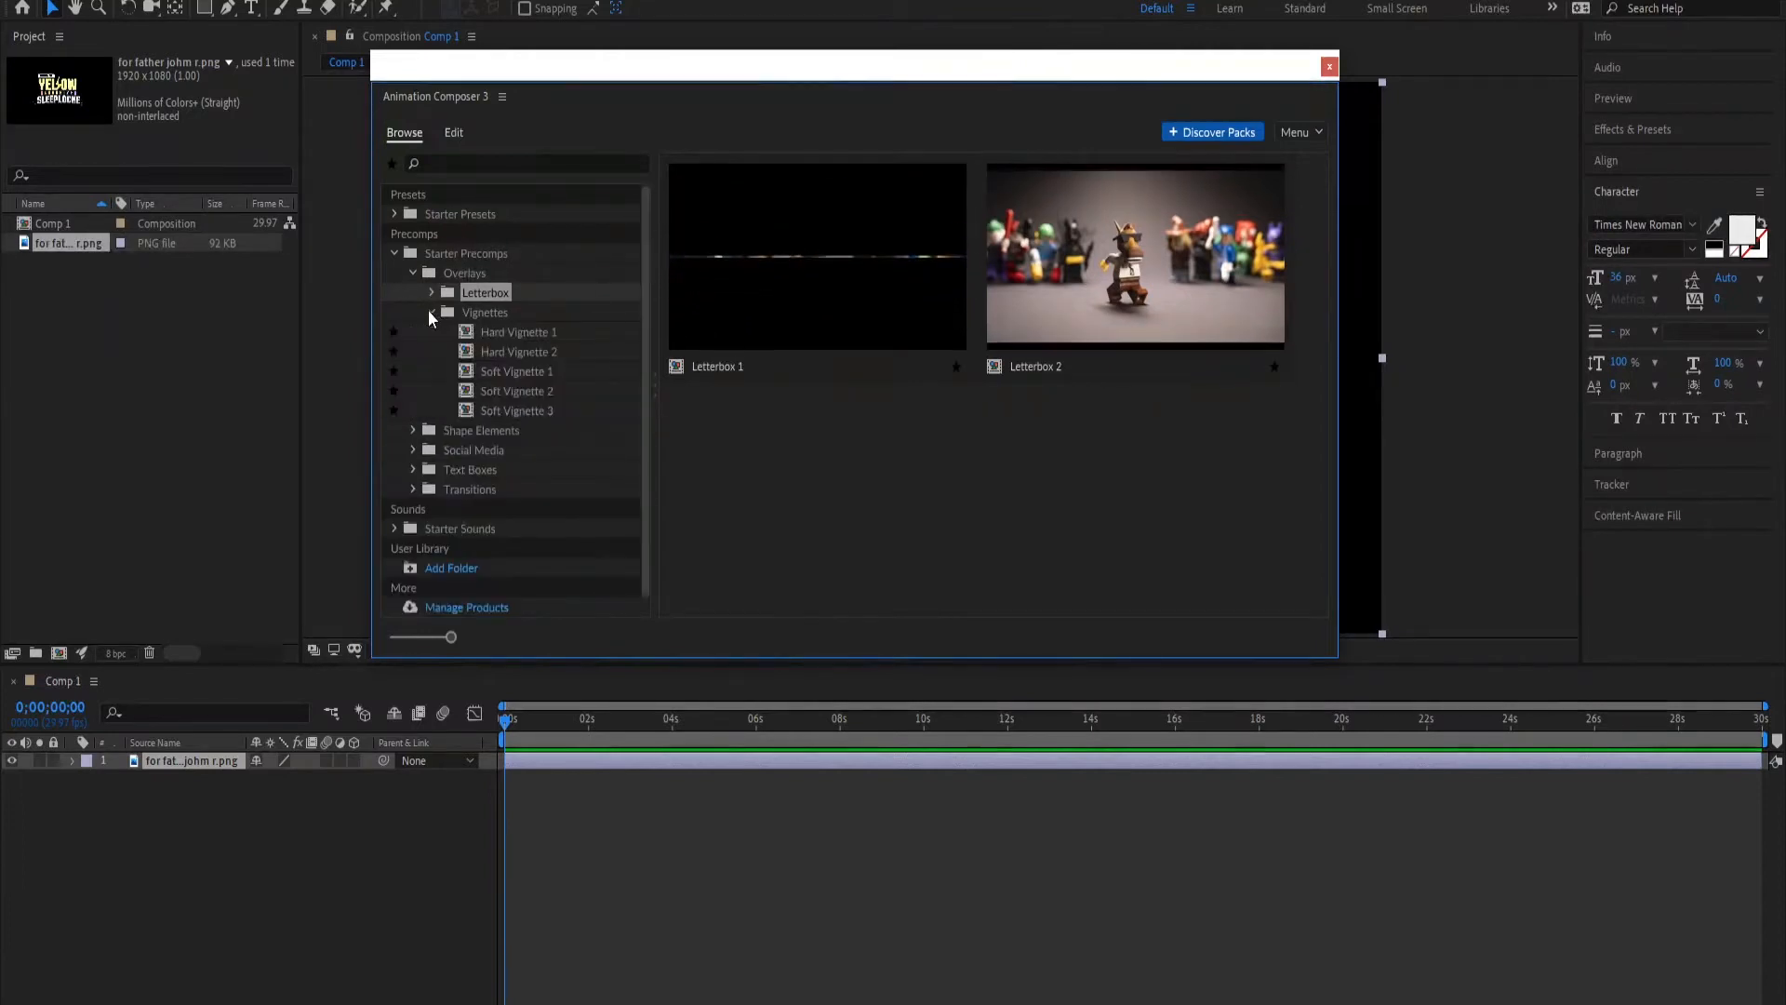
{"action": "left_click", "coordinate": [530, 339]}
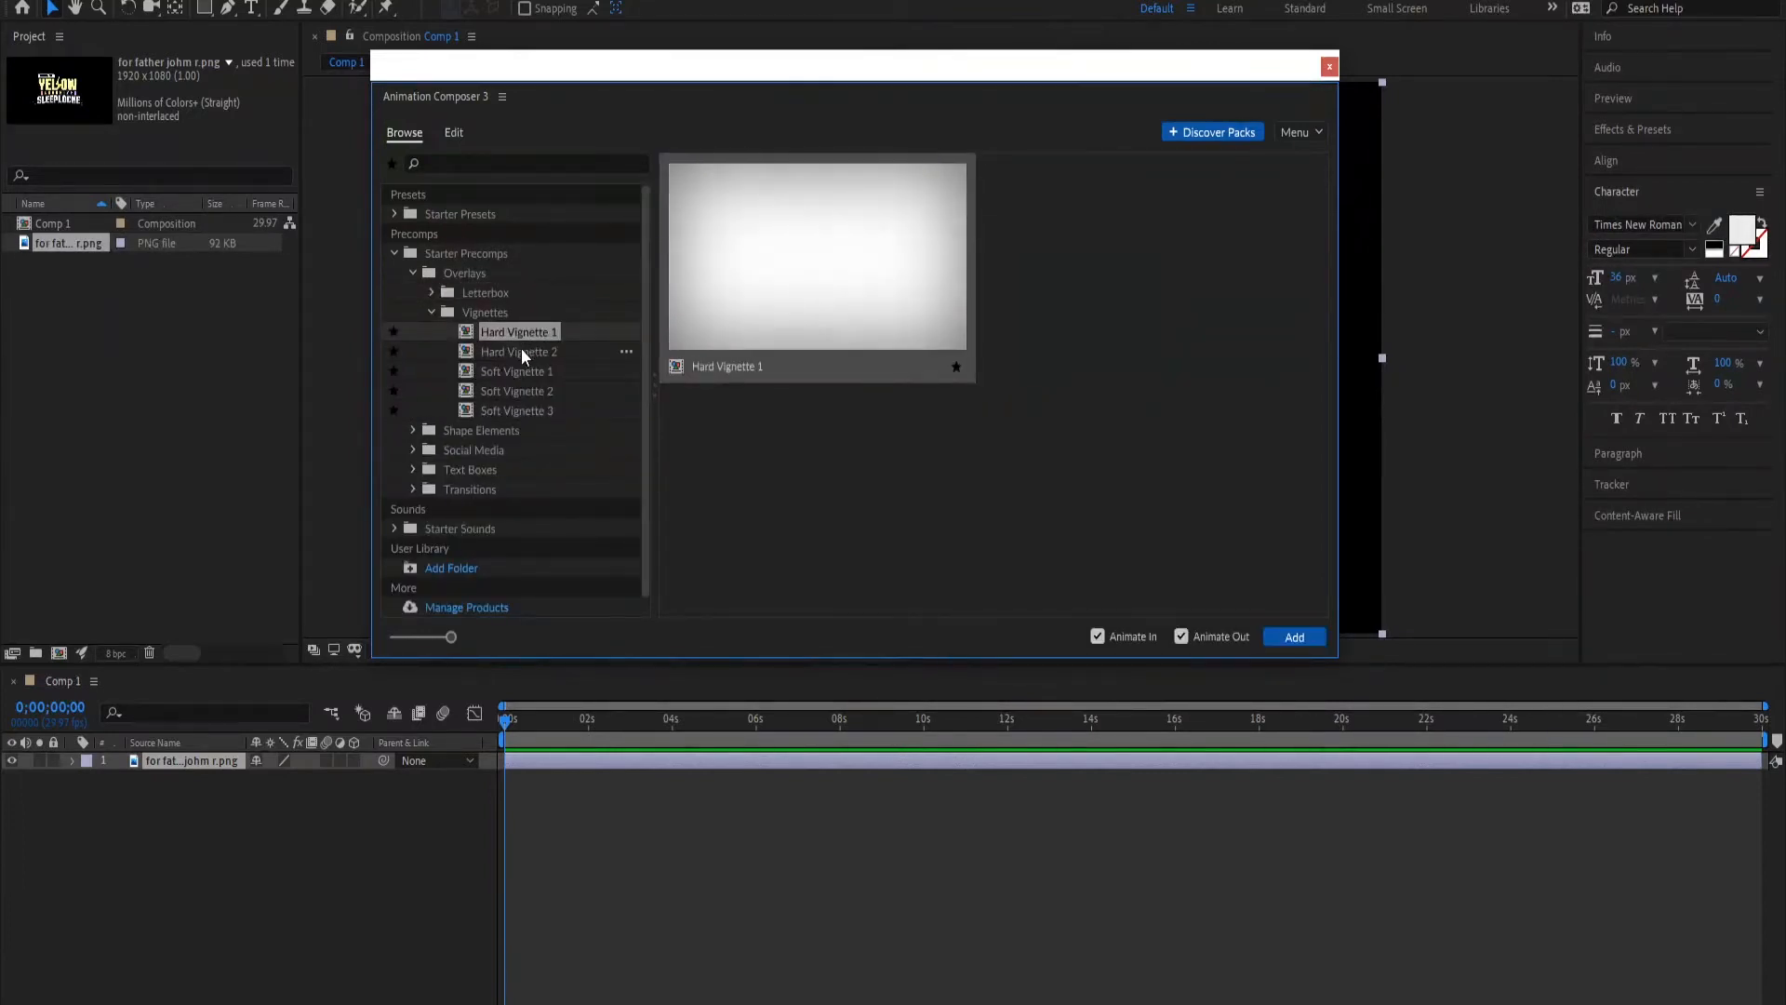
{"action": "left_click", "coordinate": [532, 354]}
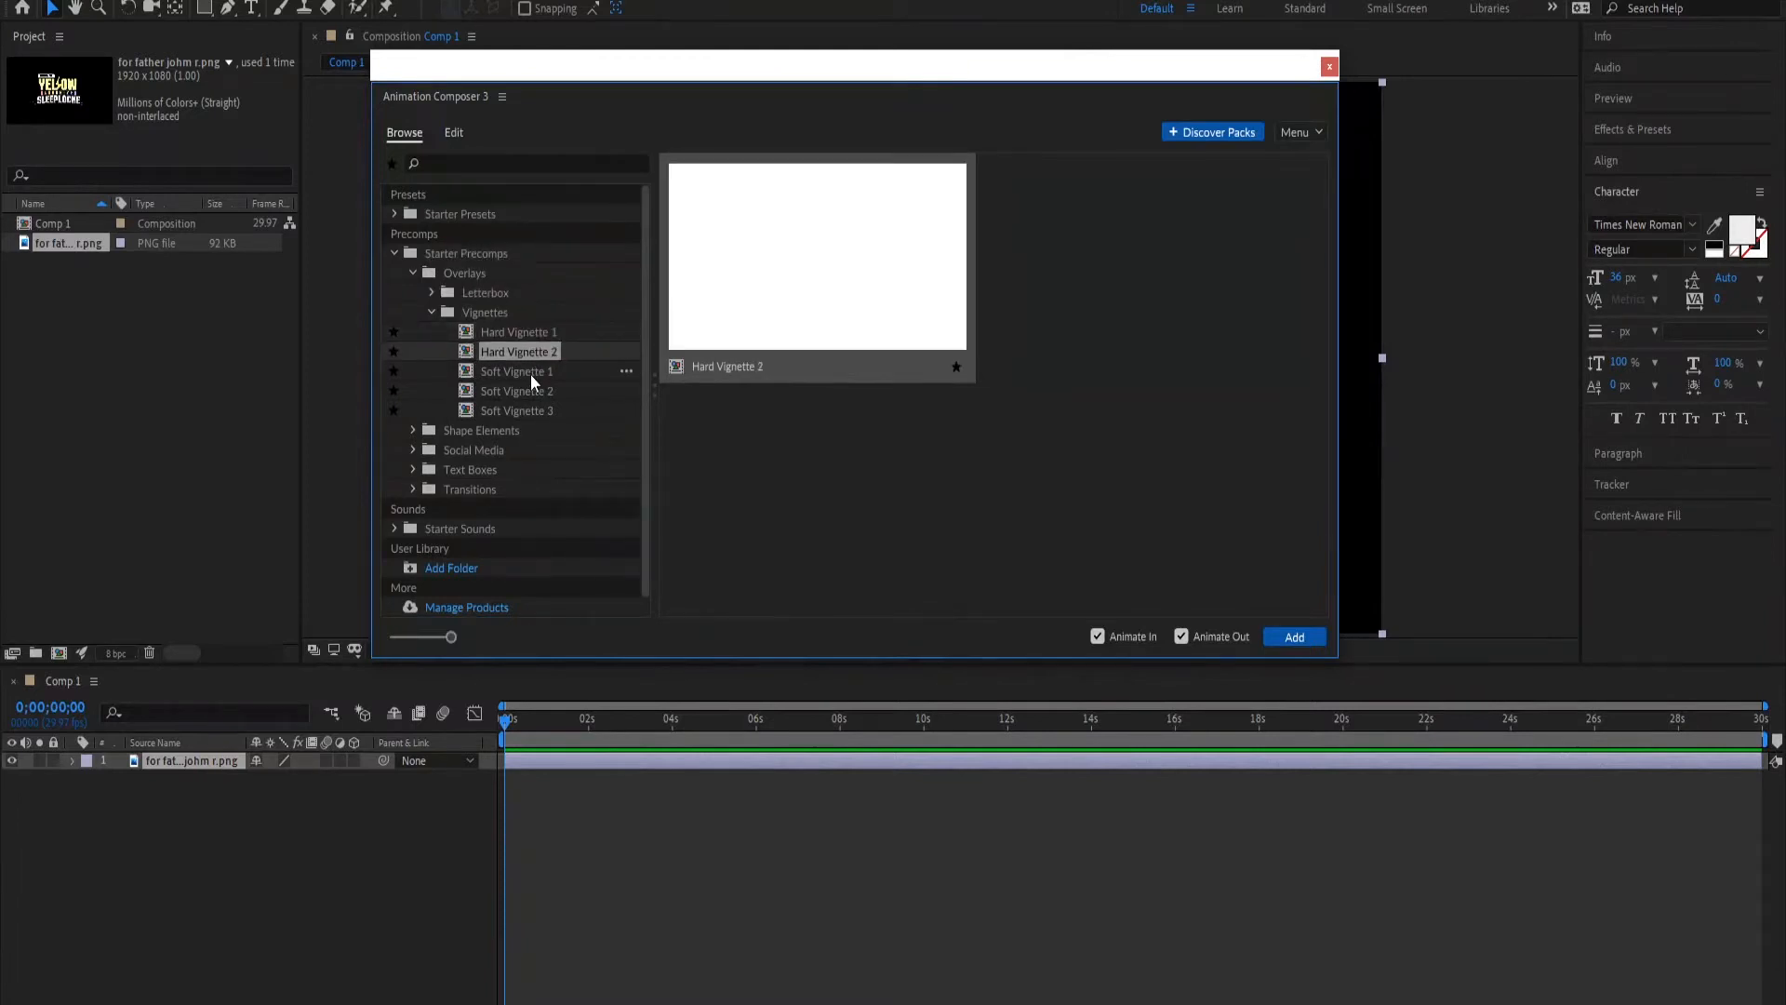
{"action": "left_click", "coordinate": [531, 375]}
{"action": "left_click", "coordinate": [527, 389]}
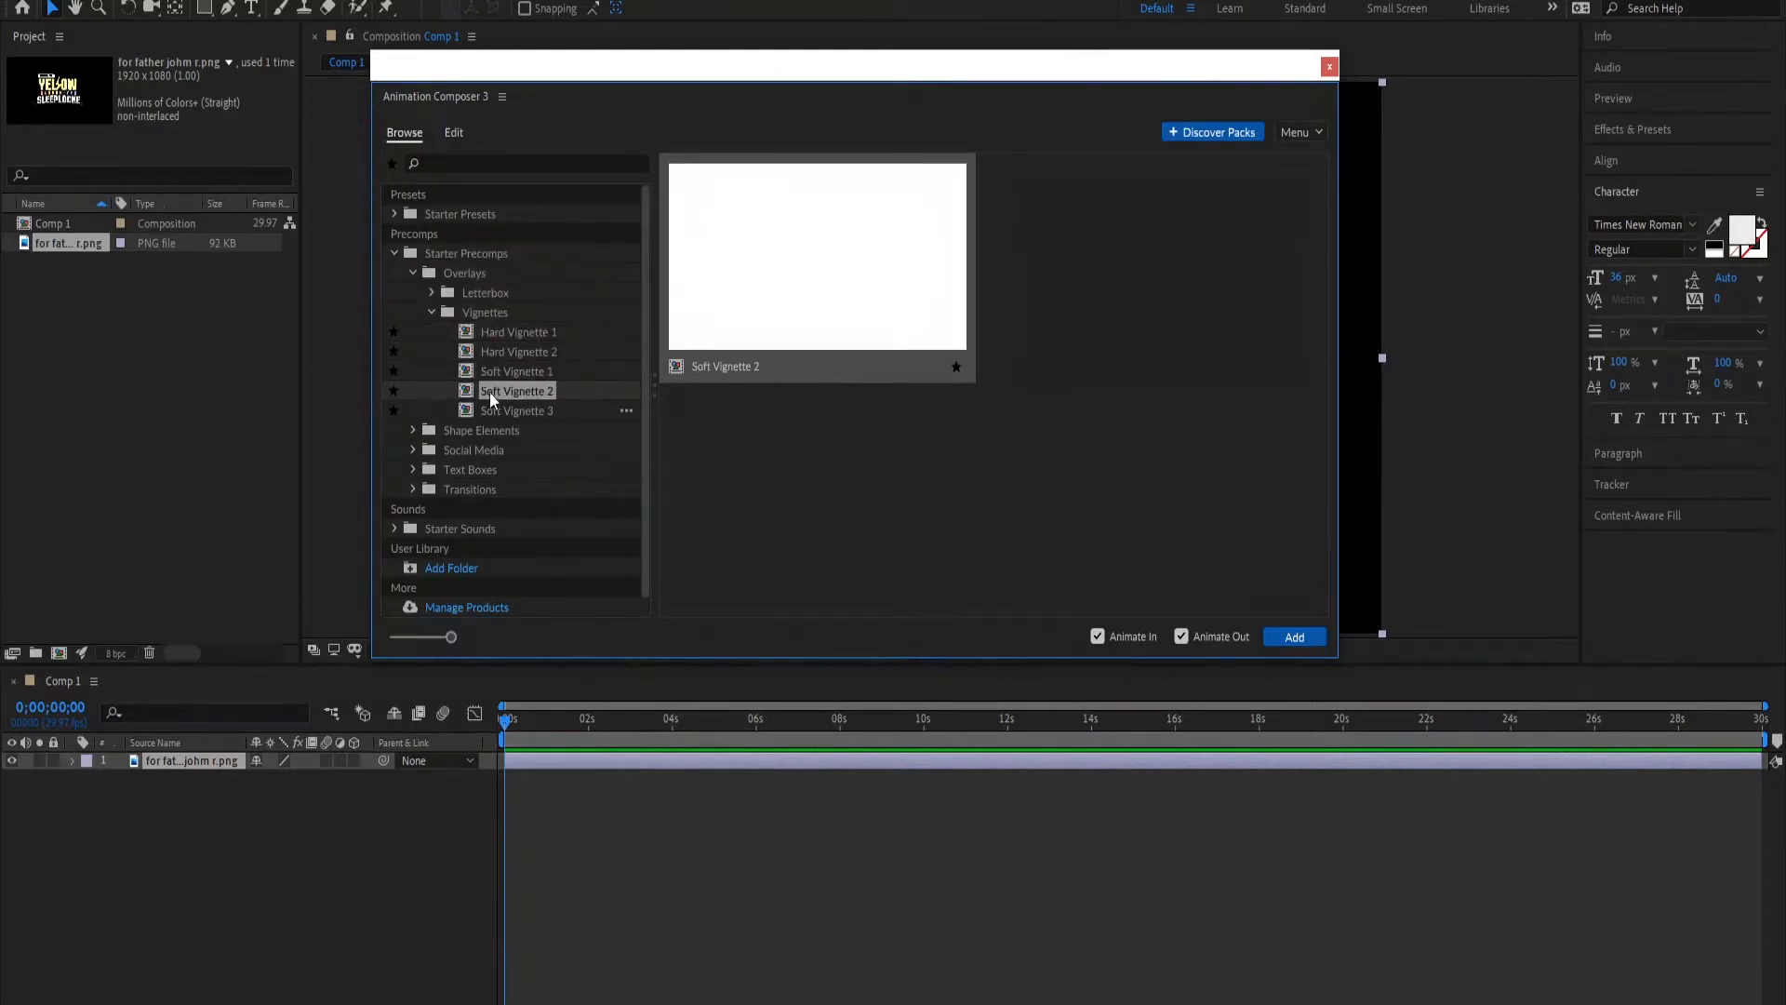
{"action": "left_click", "coordinate": [432, 312]}
- Select the Arrow precomp in Shape Elements and turn off the Add sound option
{"action": "left_click", "coordinate": [412, 331]}
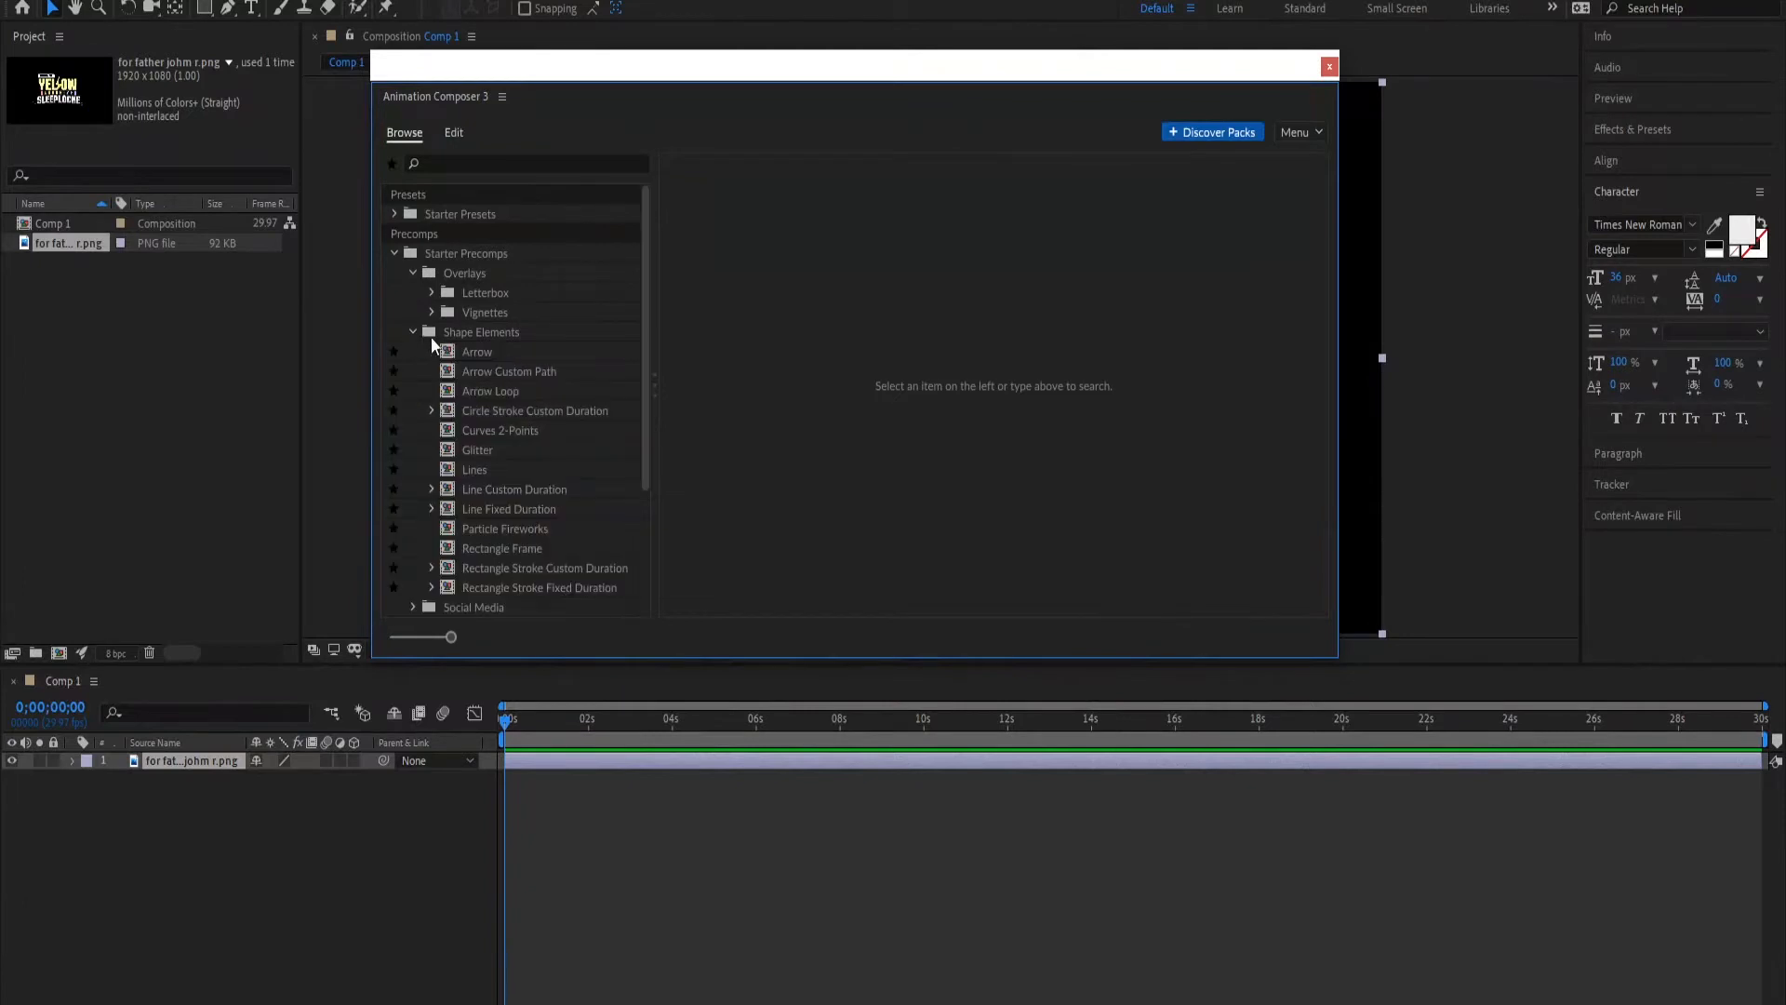
{"action": "left_click", "coordinate": [486, 351]}
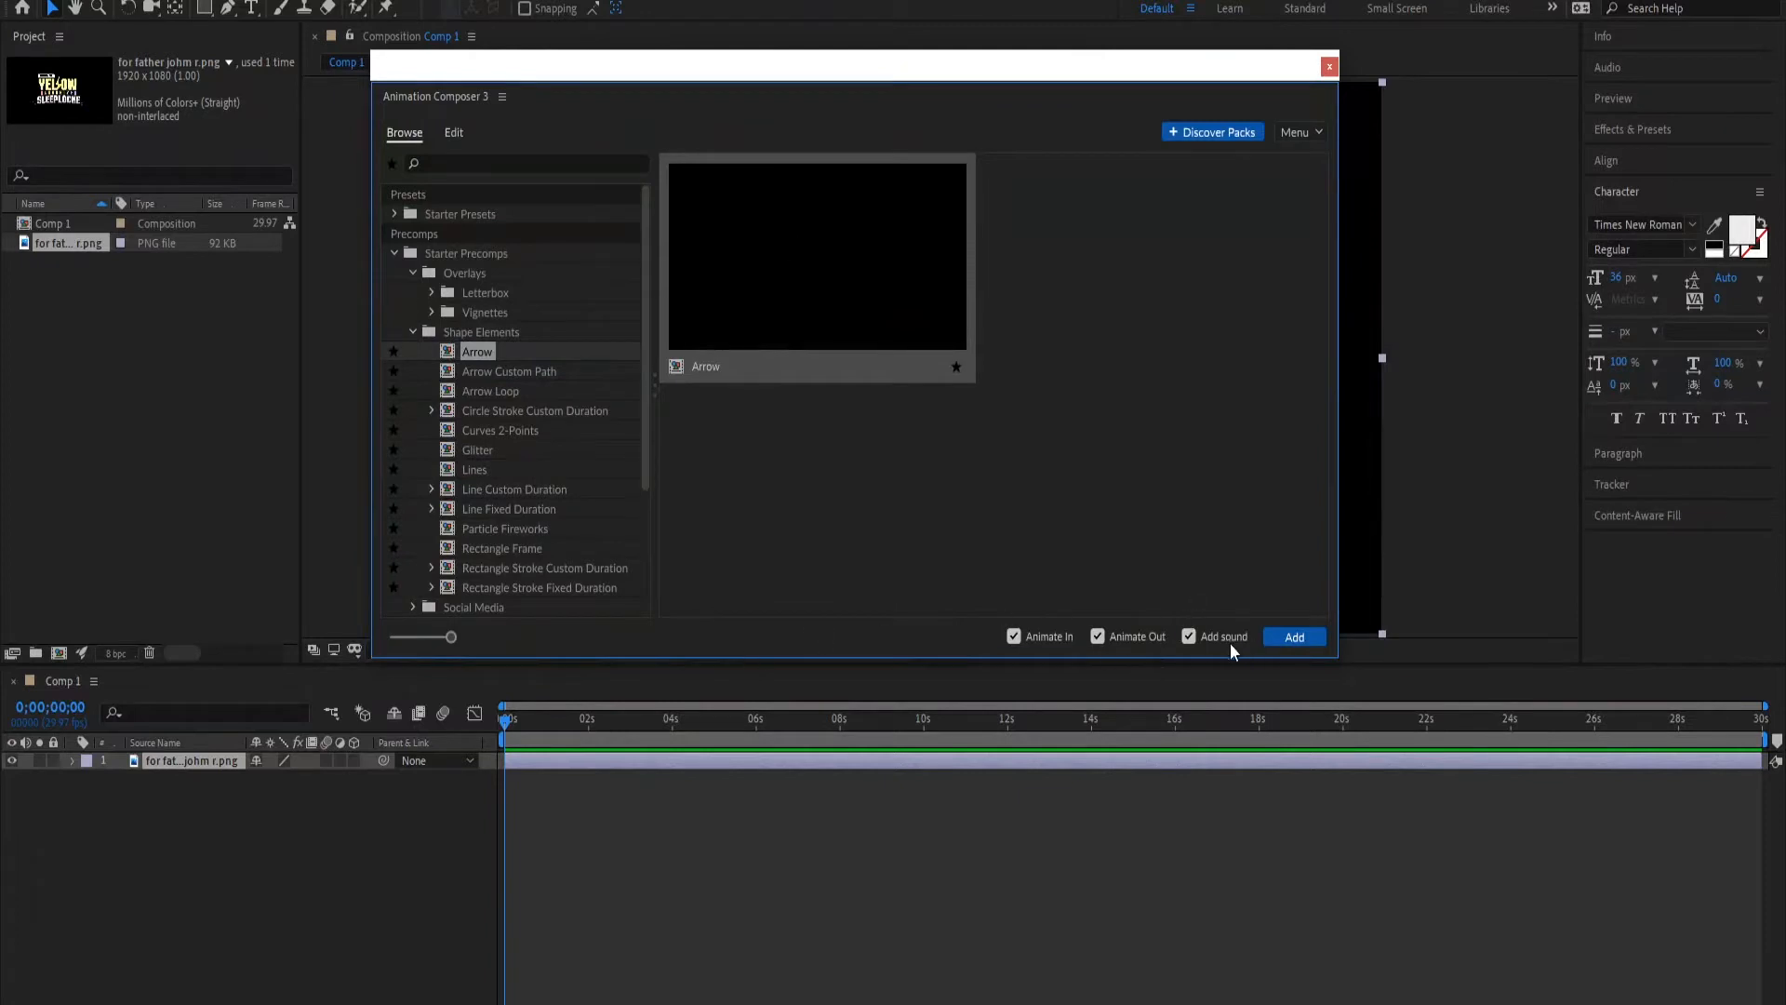
{"action": "left_click", "coordinate": [1194, 634]}
- Preview the Glitter, Particle Fireworks and Rectangle Frame precomps in Shape Elements
{"action": "left_click", "coordinate": [482, 449]}
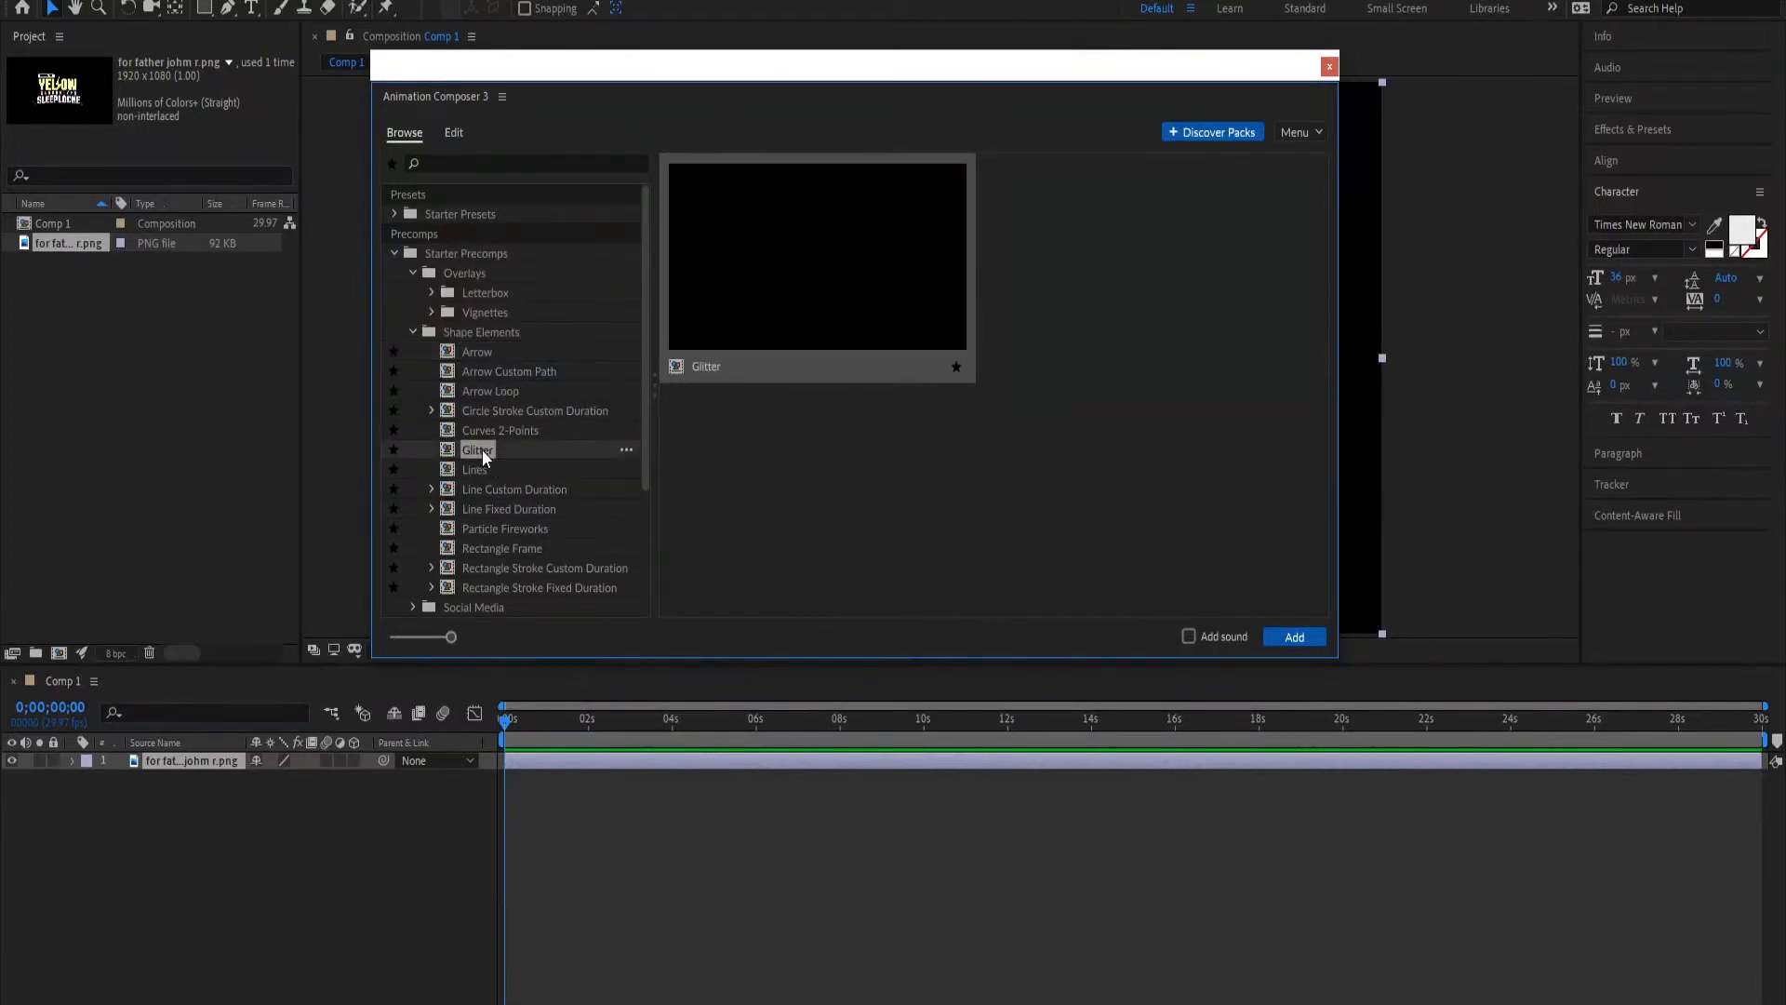
{"action": "left_click", "coordinate": [493, 529]}
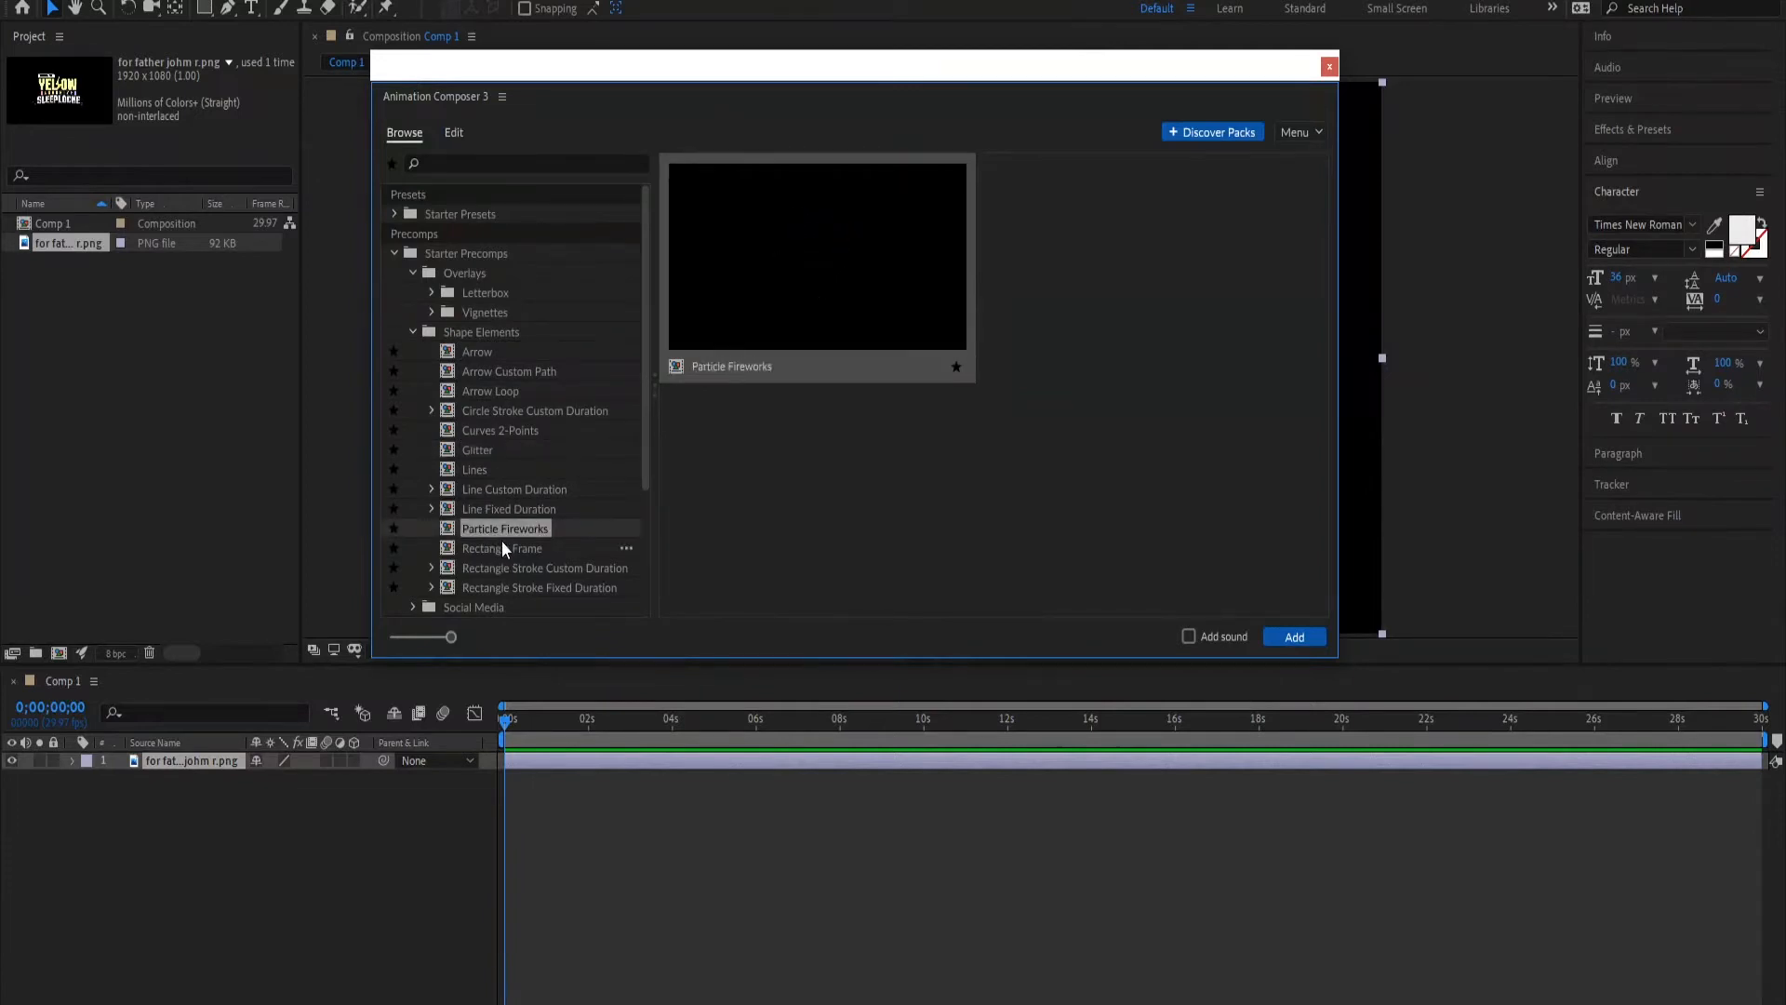
{"action": "left_click", "coordinate": [503, 548]}
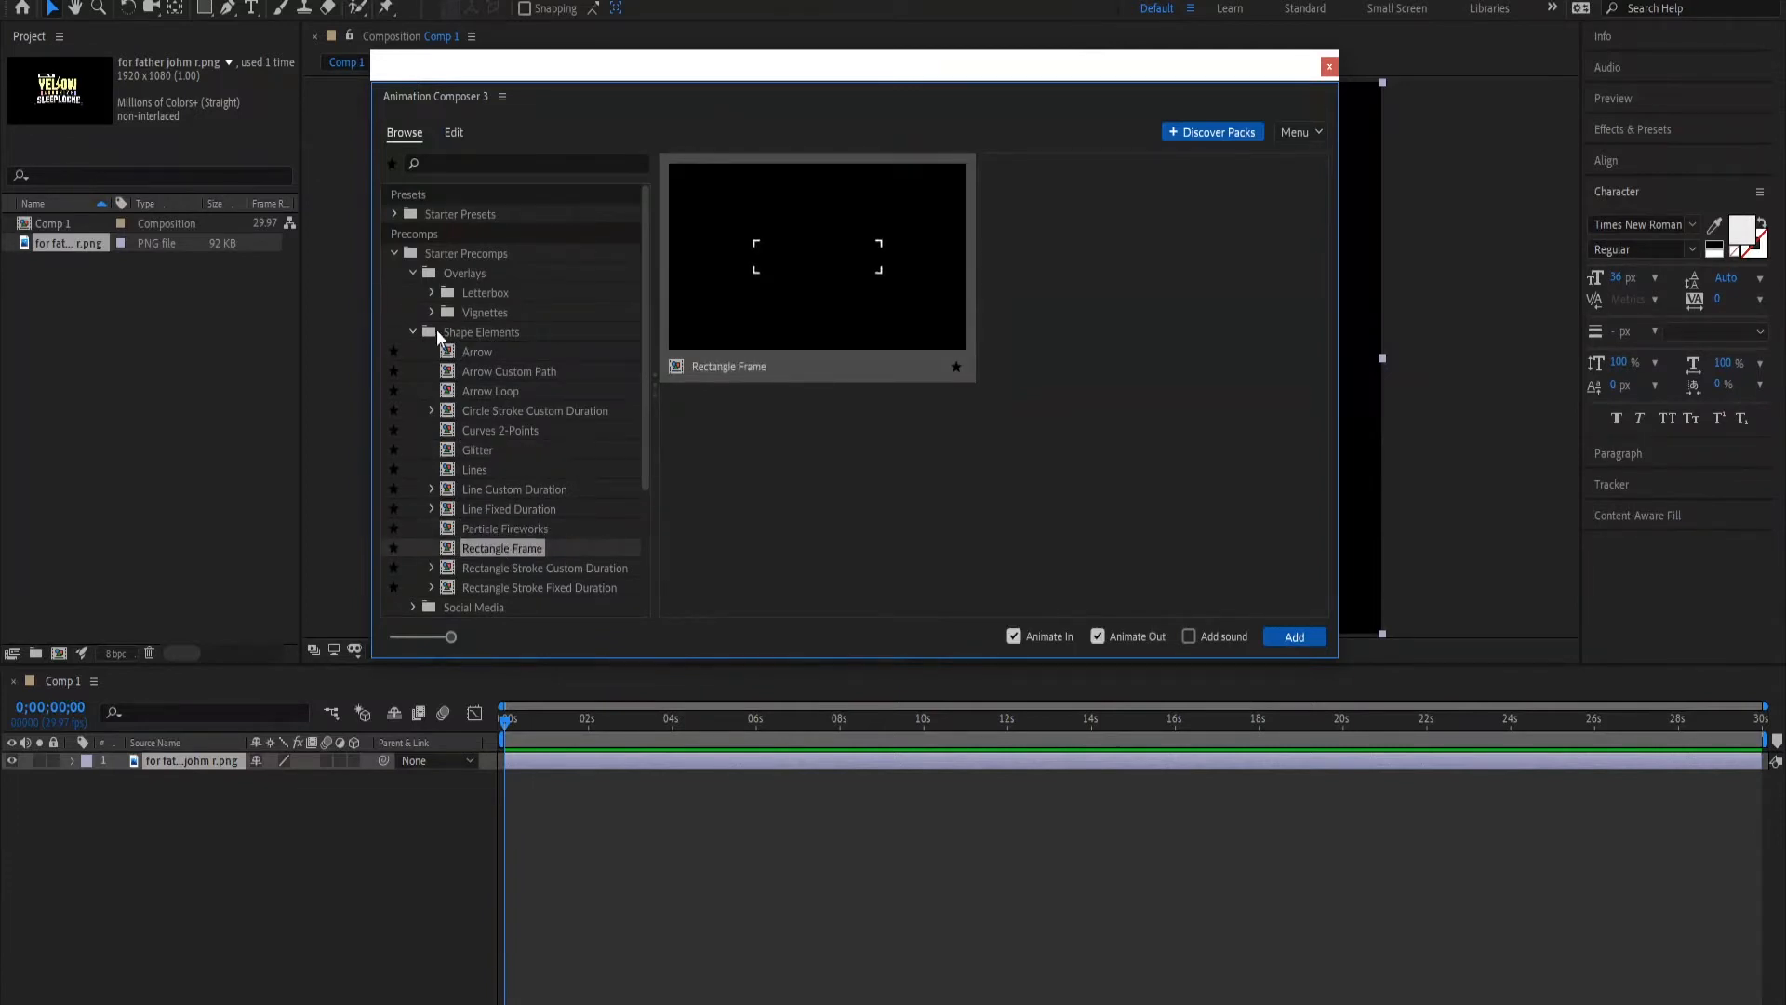
{"action": "left_click", "coordinate": [412, 333]}
- Preview the Subscribe Button, Subscribe Button & Notify 1, Notify Icon, and Youtube and Instagram Social Title precomps in Social Media
{"action": "left_click", "coordinate": [413, 352]}
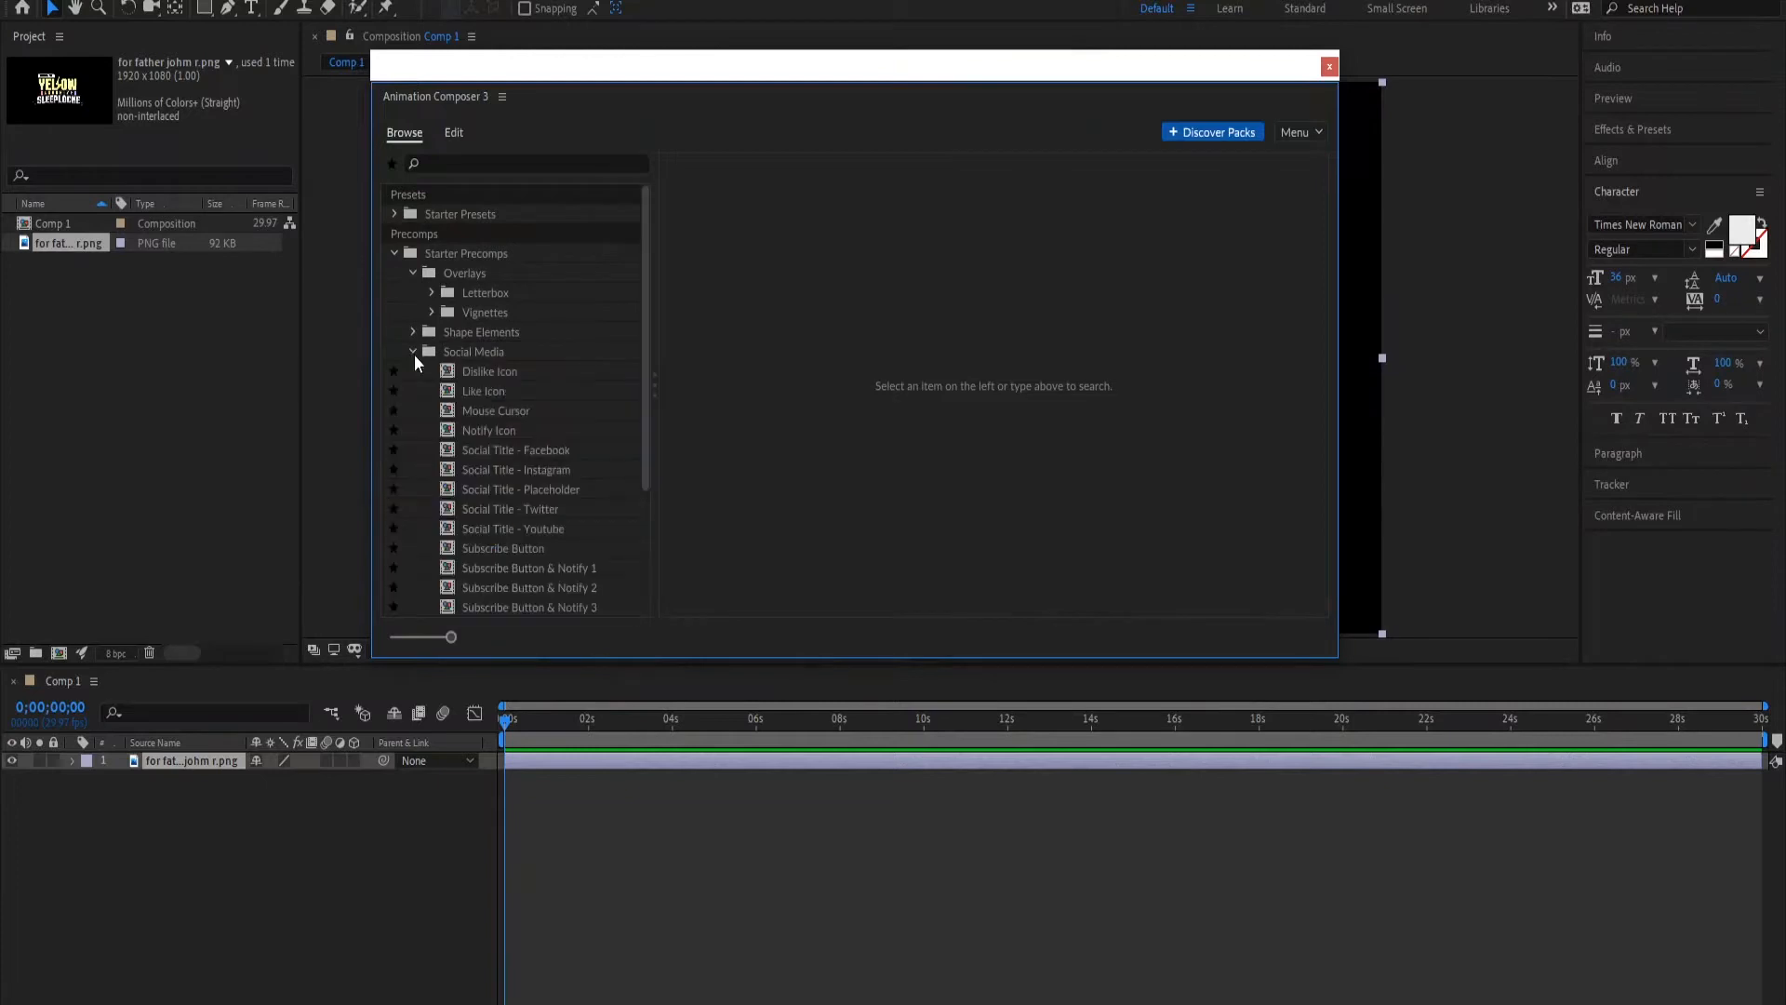
{"action": "scroll", "coordinate": [465, 428], "scroll_direction": "down", "scroll_amount": 1}
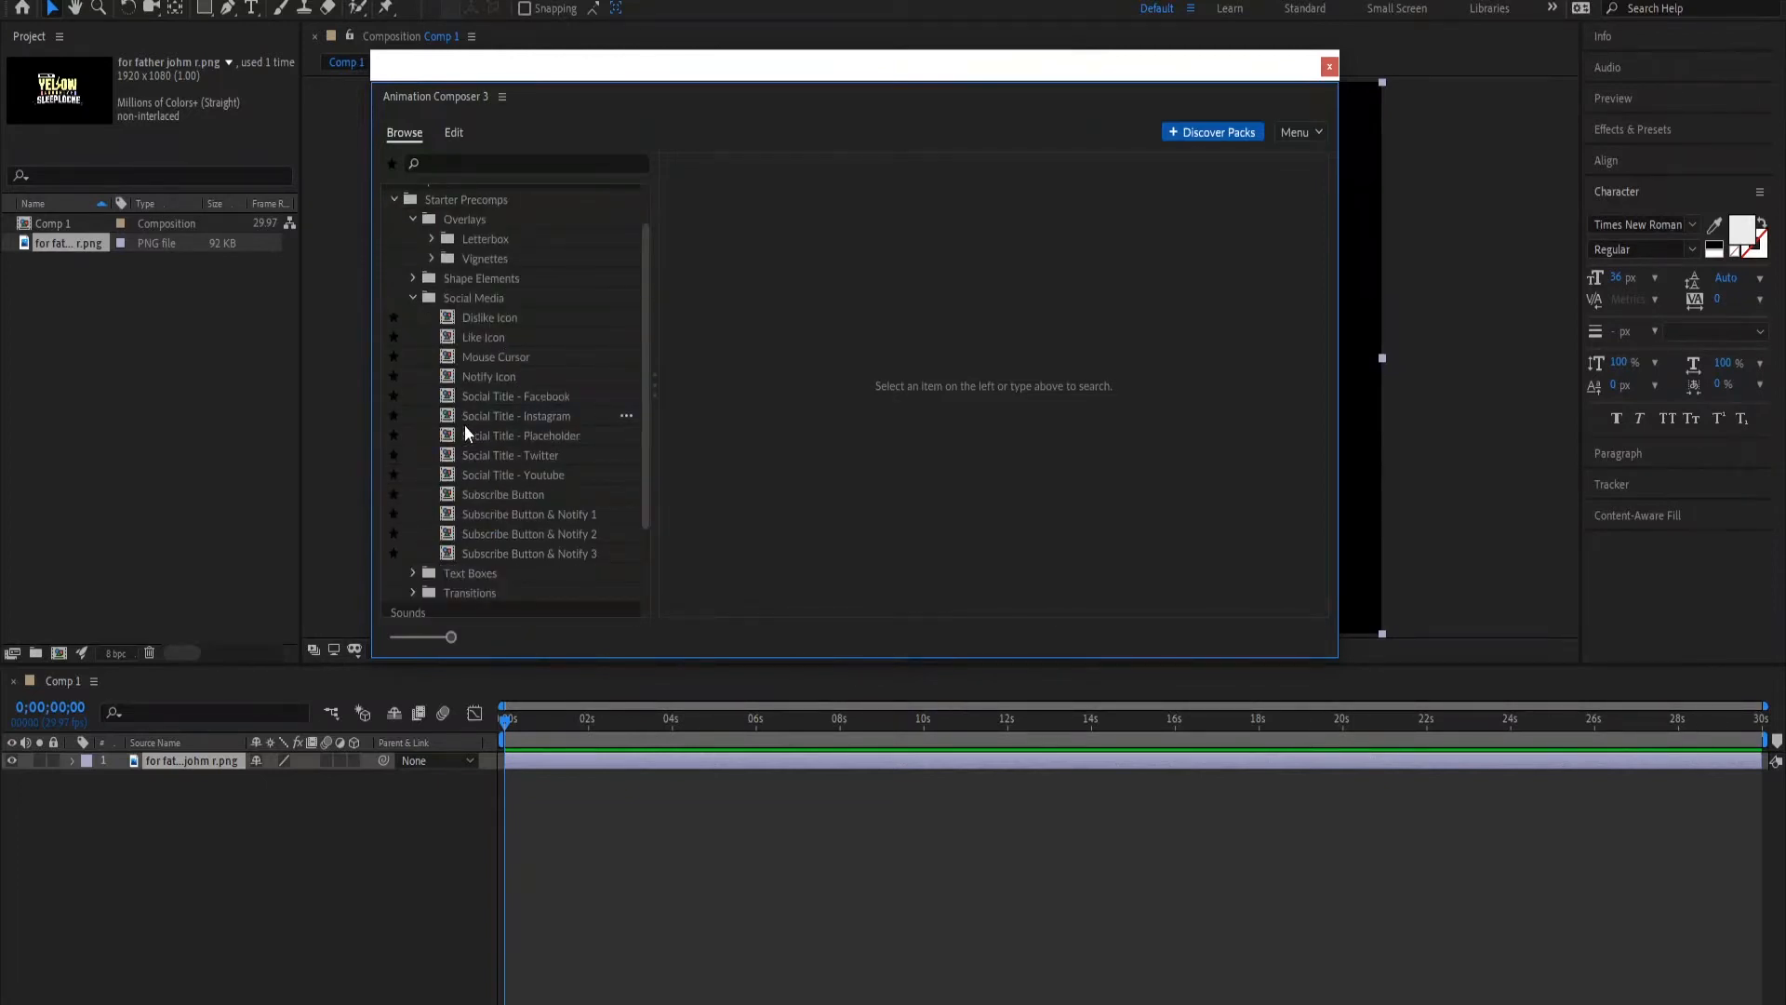
{"action": "left_click", "coordinate": [525, 495]}
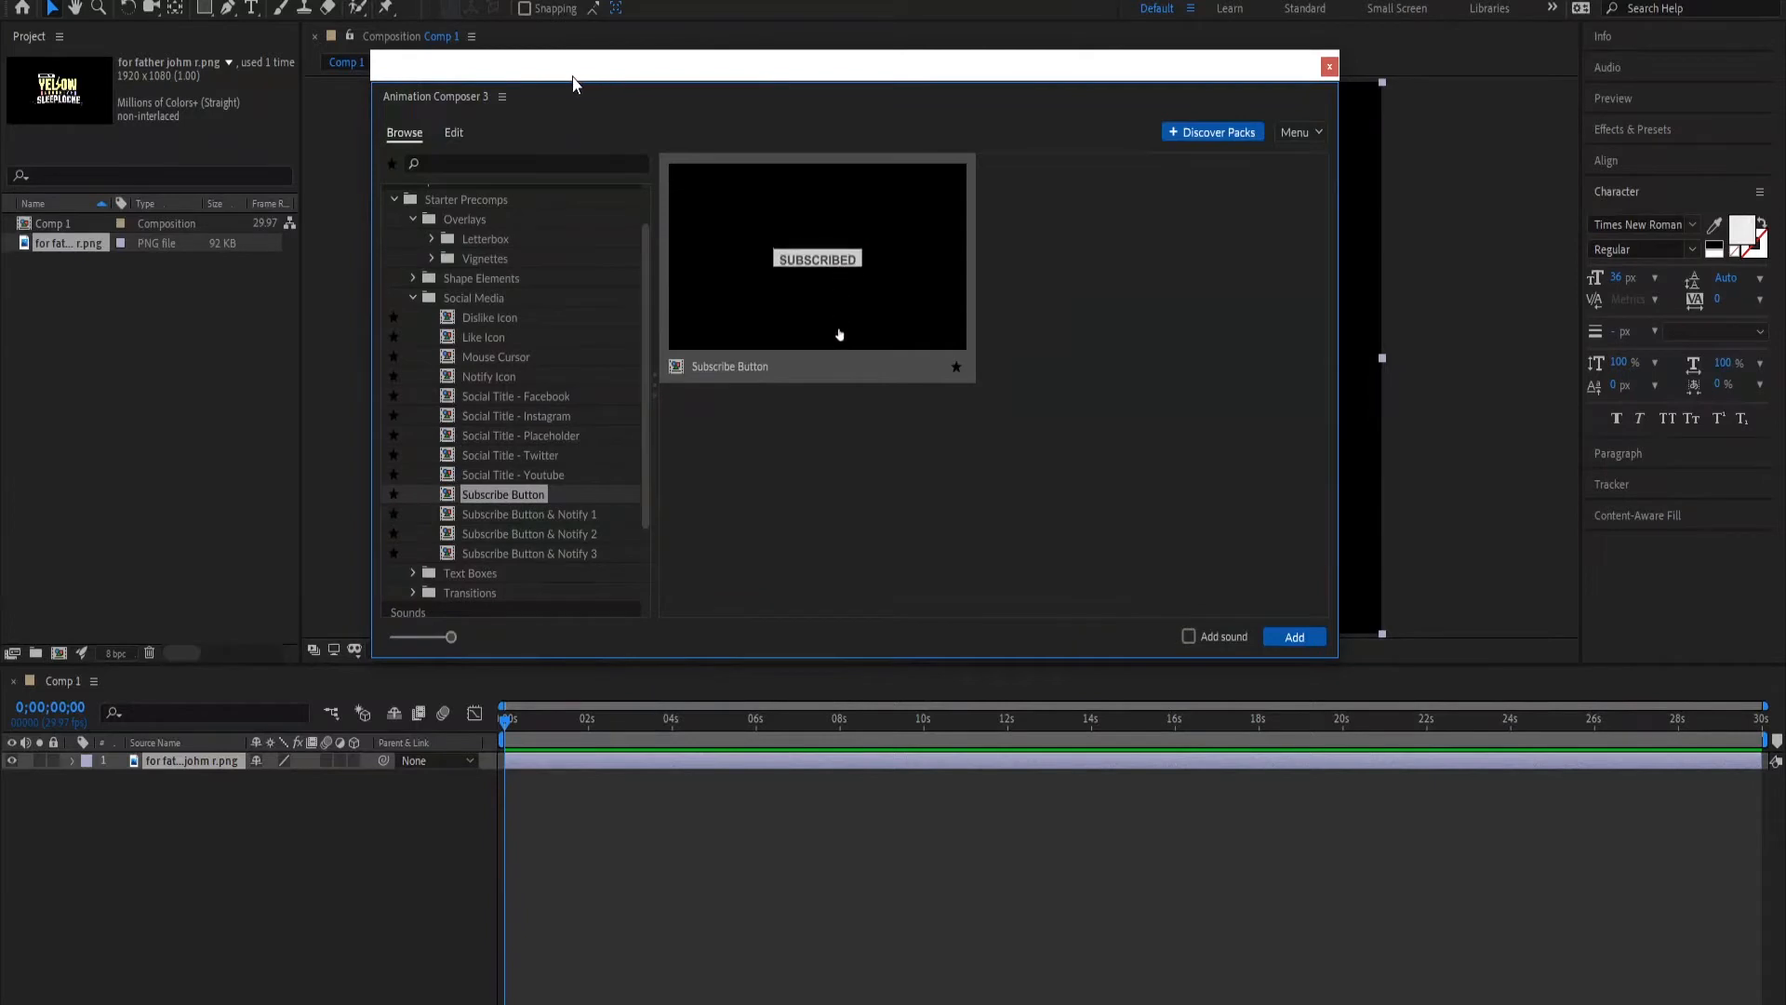
{"action": "left_click", "coordinate": [534, 474]}
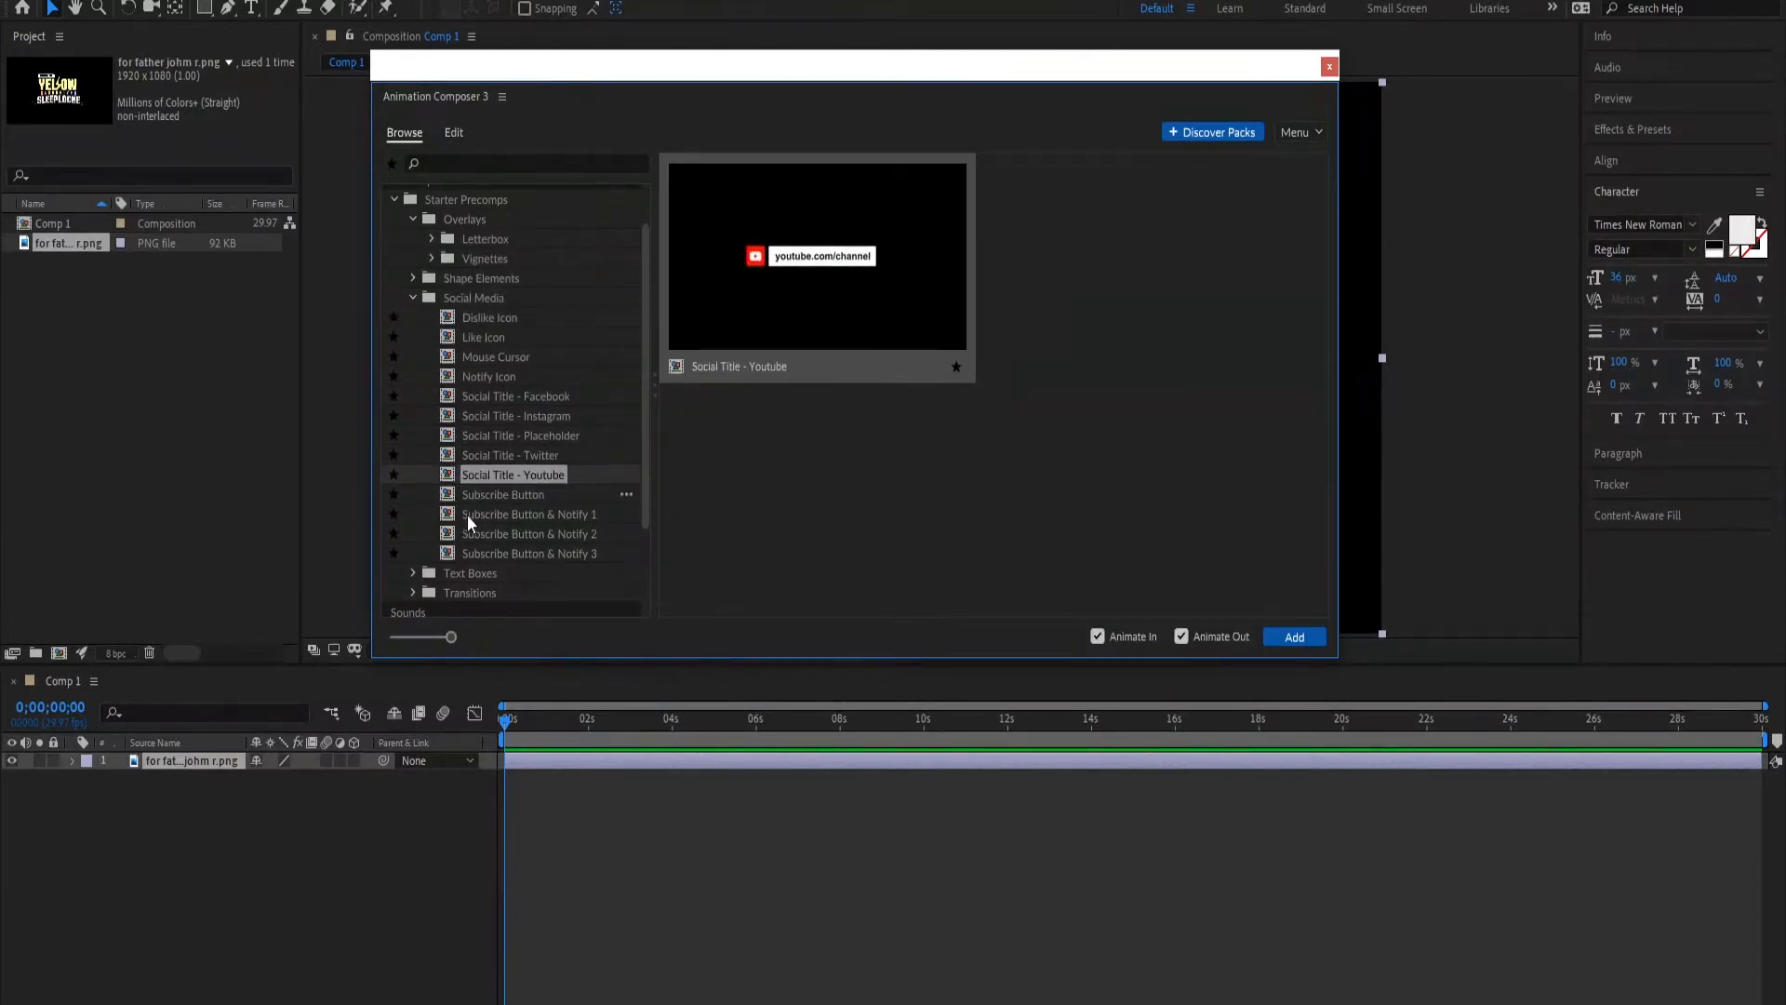
{"action": "left_click", "coordinate": [494, 515]}
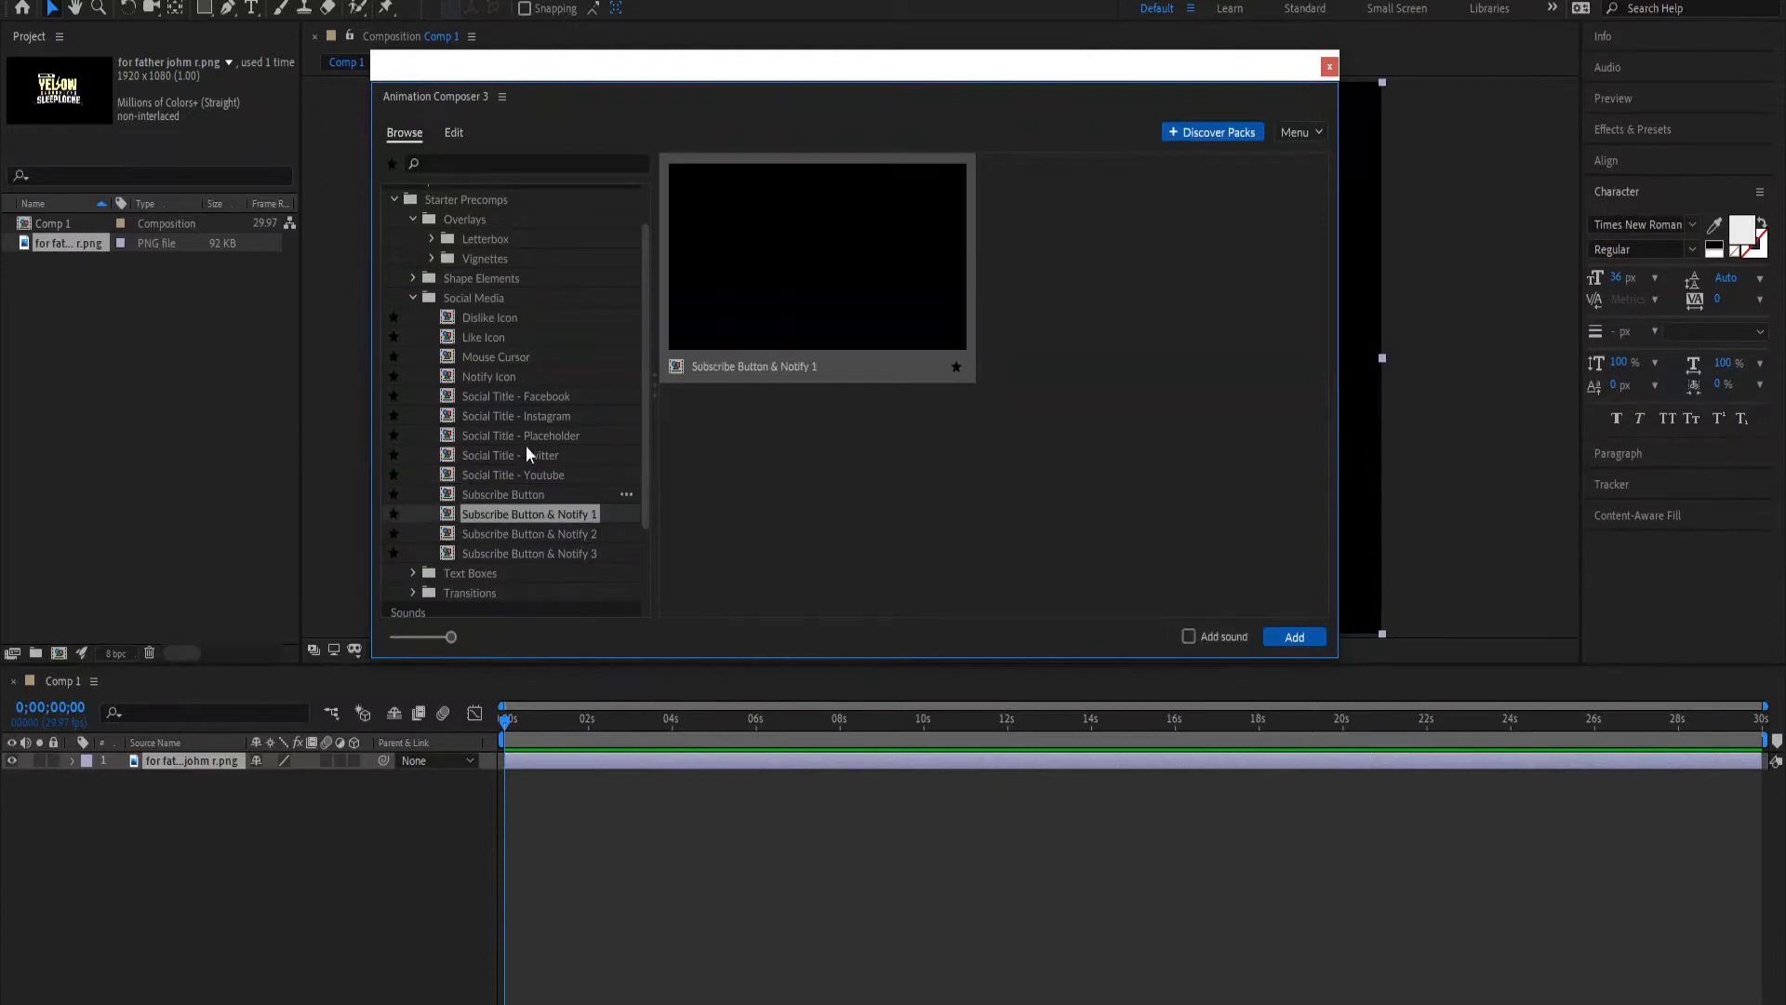
{"action": "left_click", "coordinate": [512, 378]}
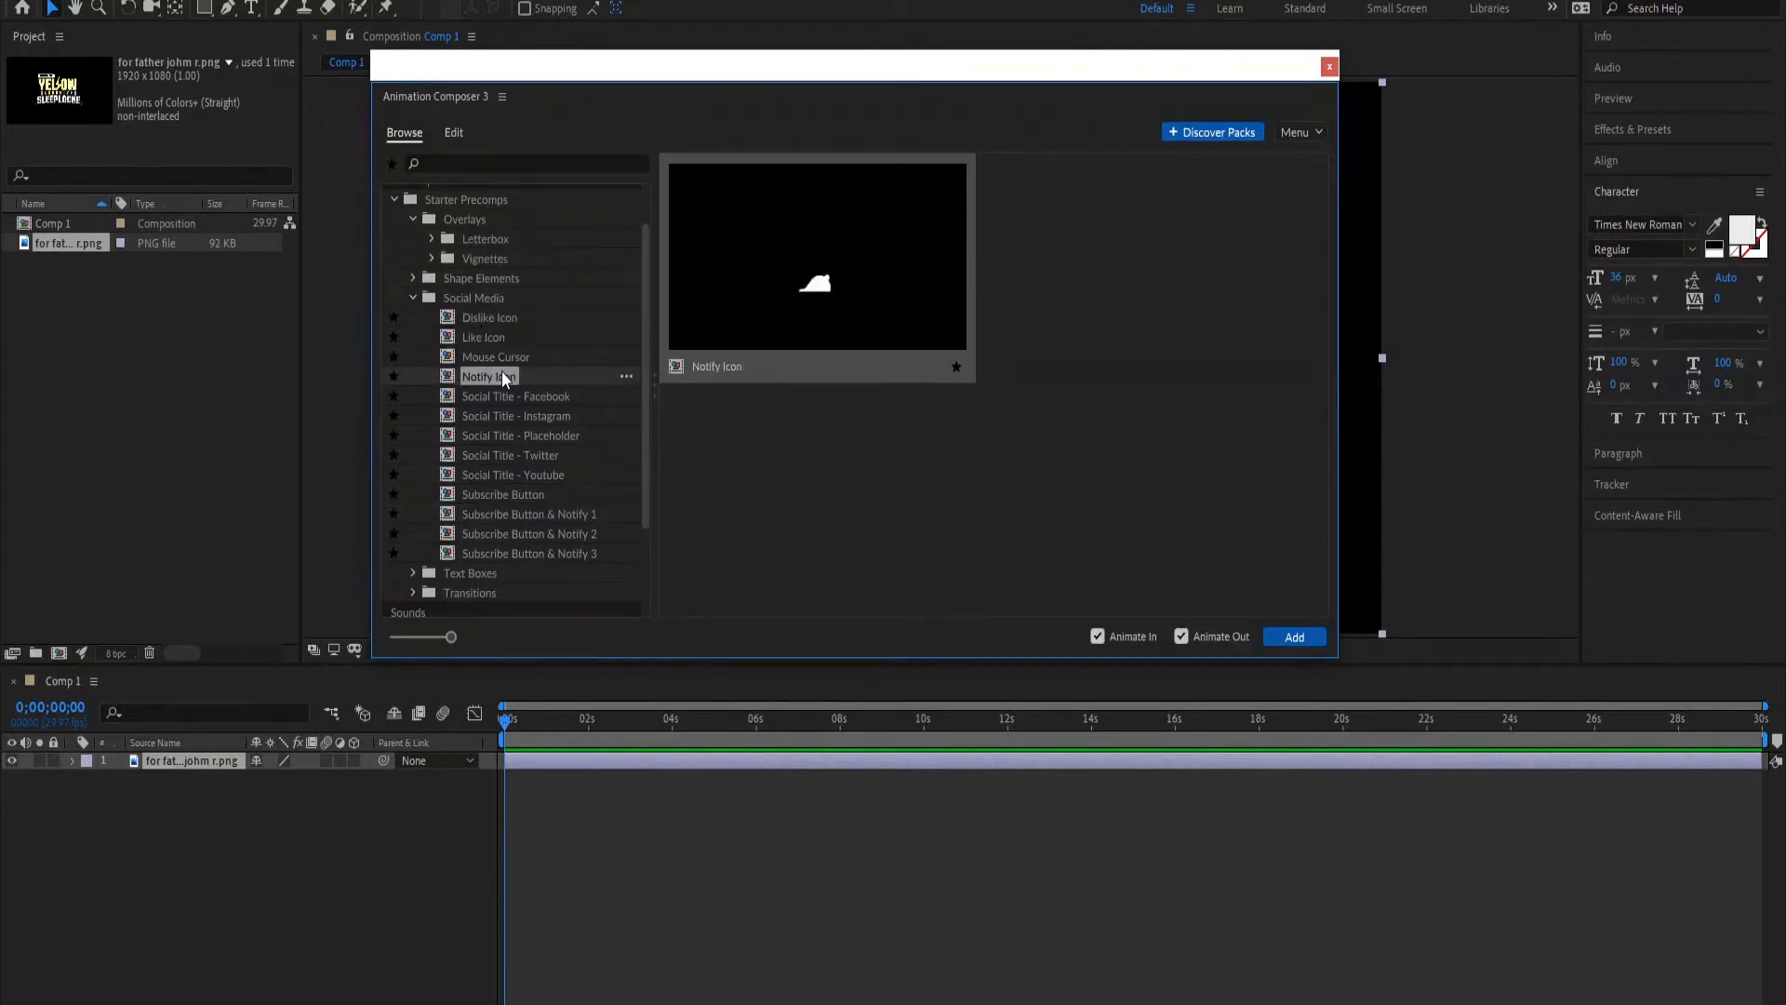
{"action": "left_click", "coordinate": [500, 412]}
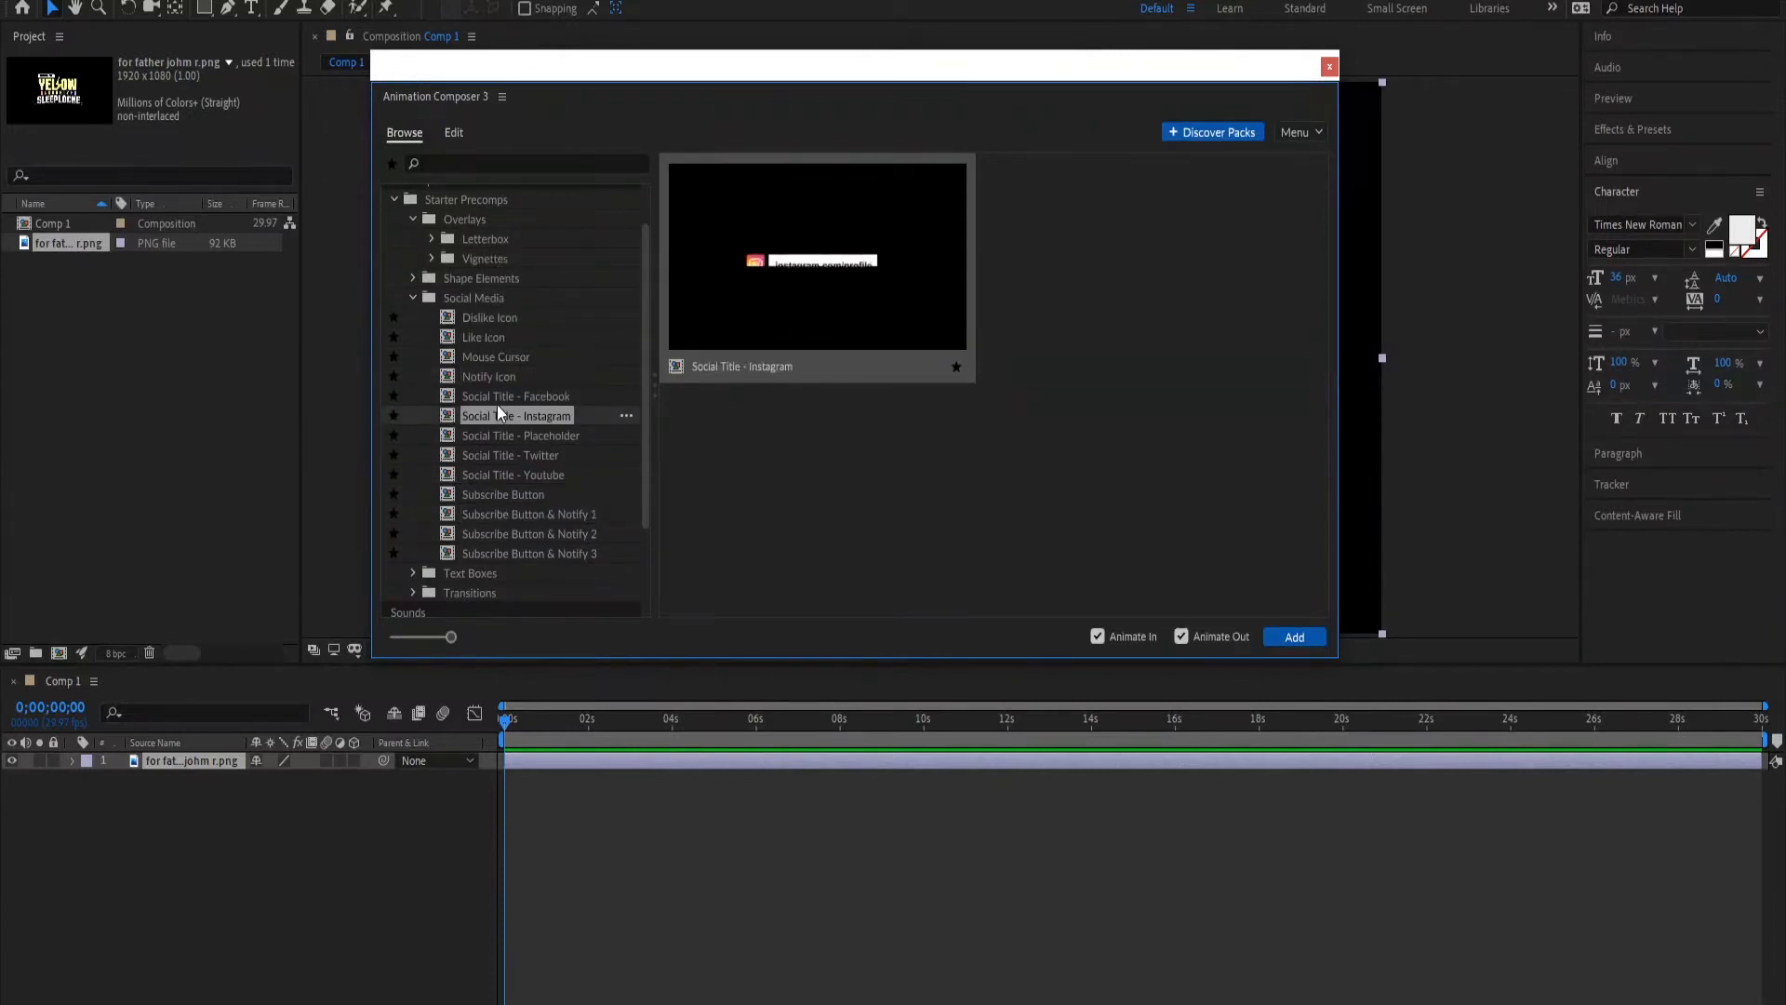
{"action": "left_click", "coordinate": [415, 298]}
{"action": "left_click", "coordinate": [431, 312]}
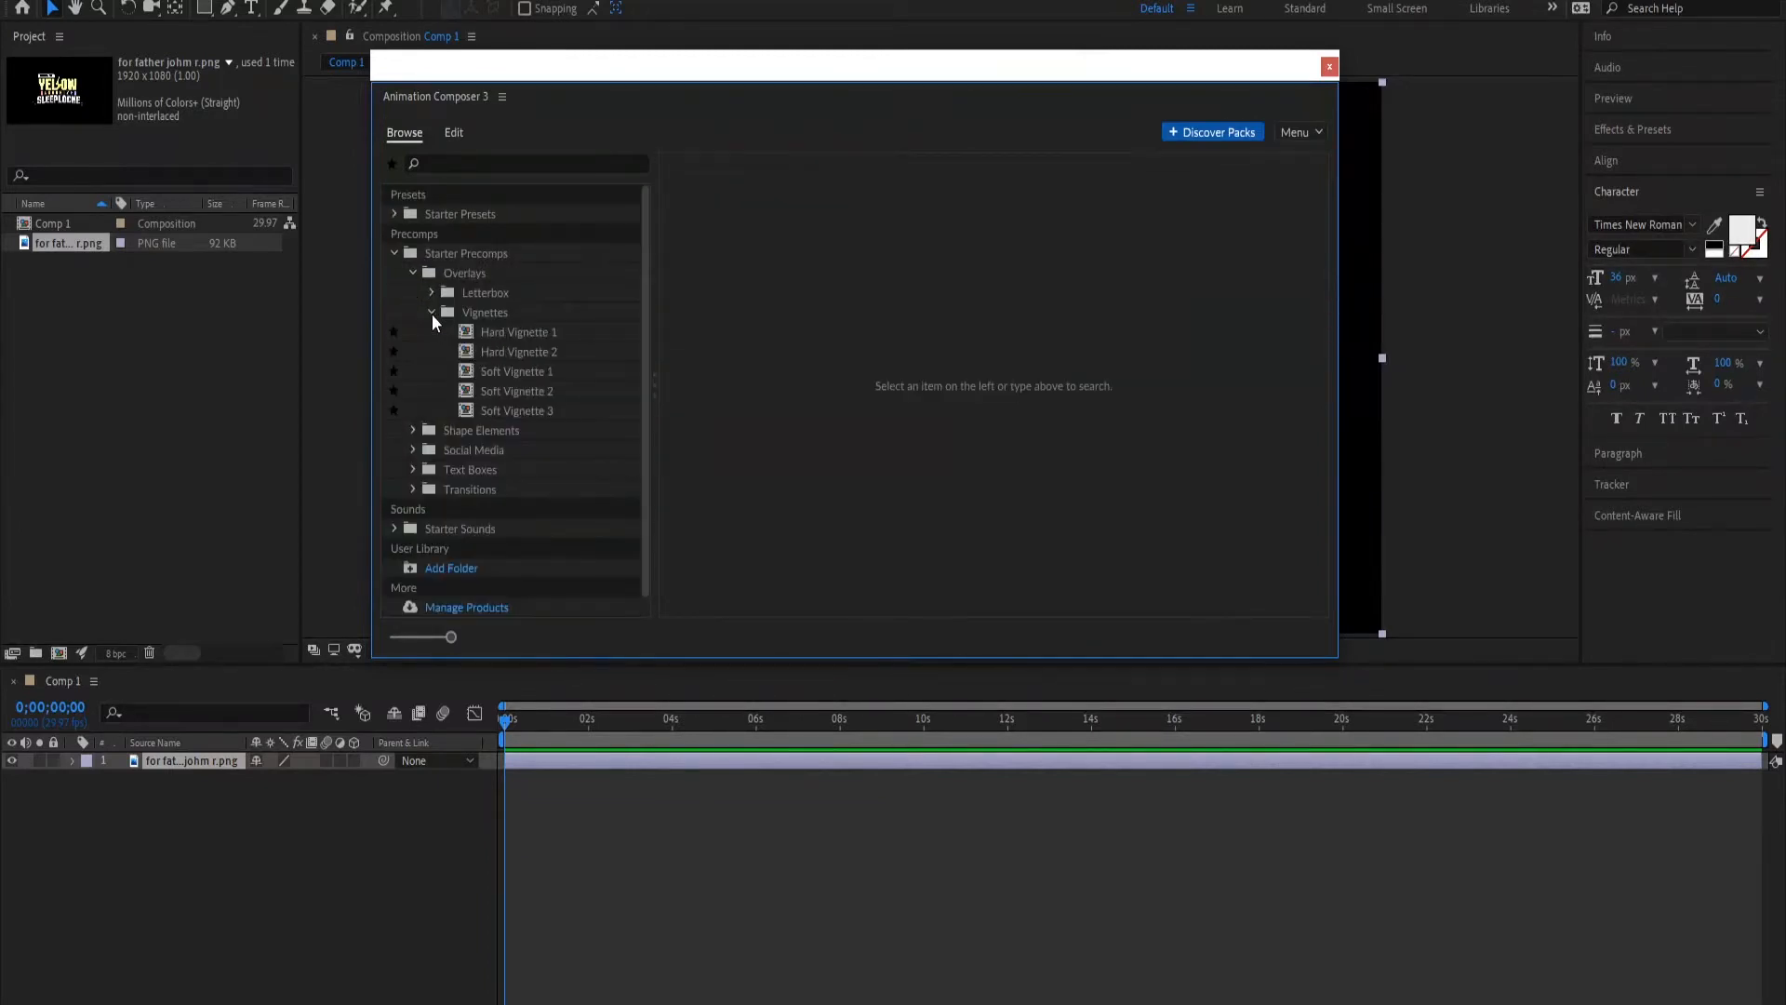
{"action": "left_click", "coordinate": [429, 313]}
{"action": "left_click", "coordinate": [414, 333]}
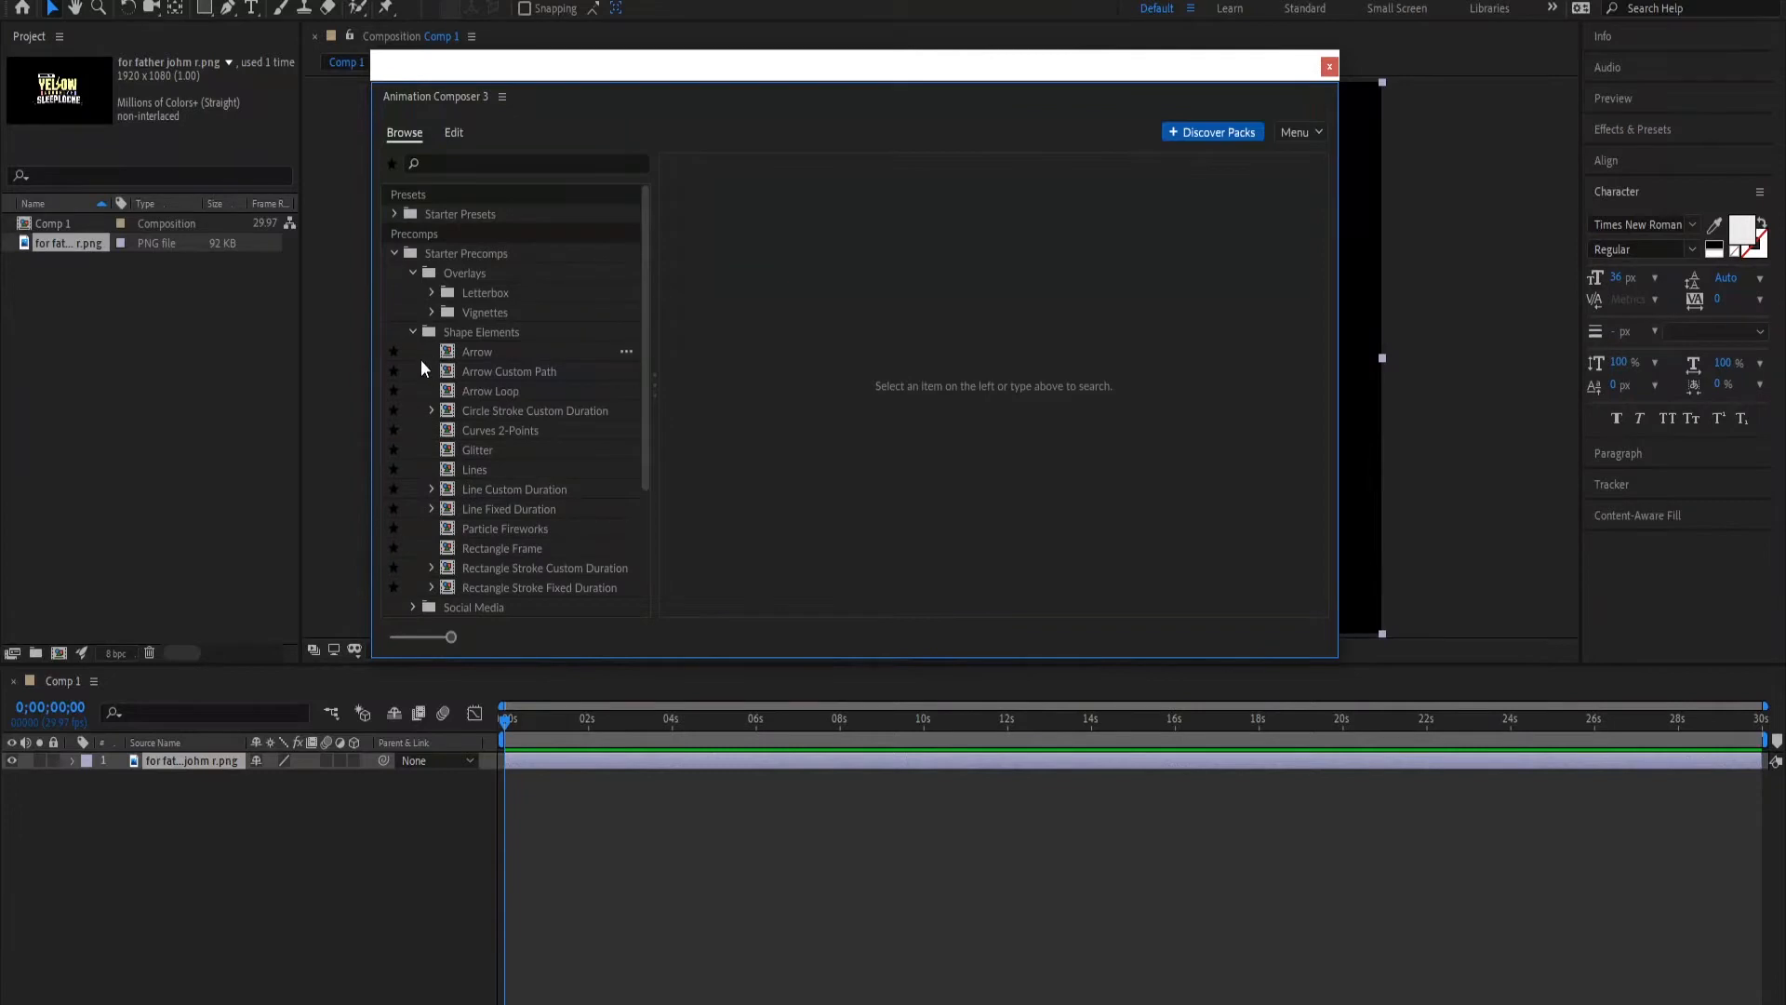
{"action": "left_click", "coordinate": [413, 333]}
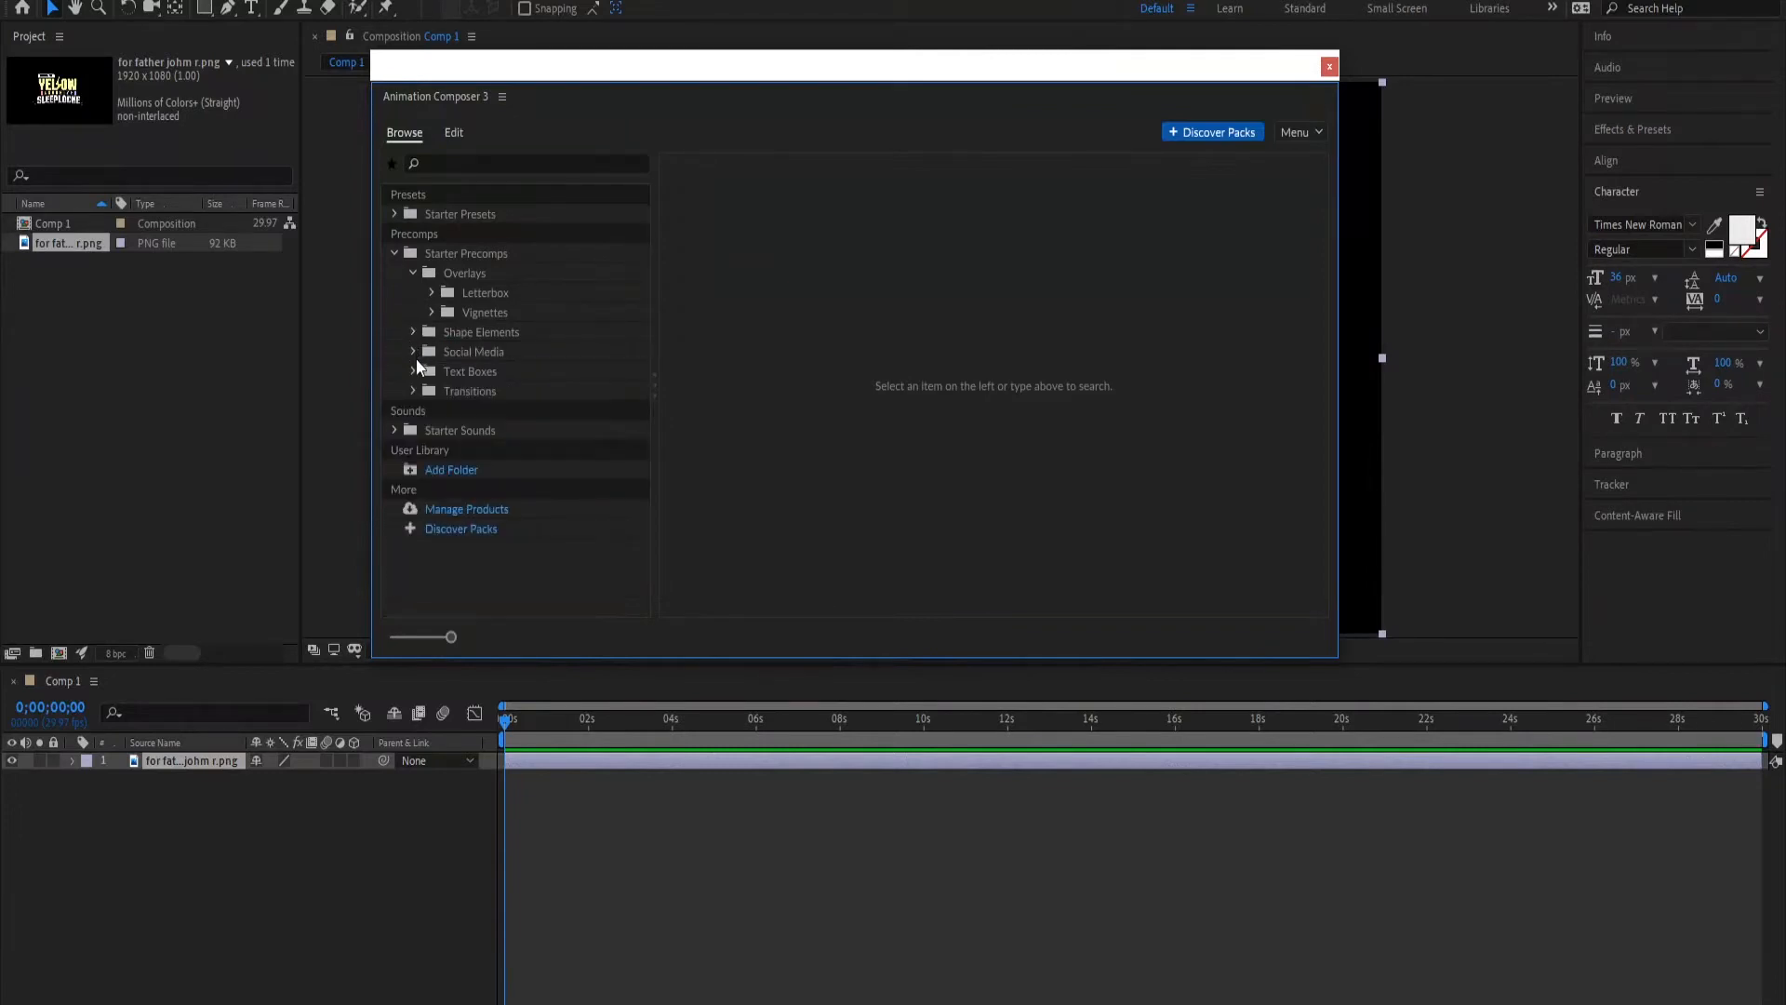
- Preview the 1-Line Fill Text Box 1 - Down, 1 - Up and 3 - Left and 1-Line Outline Text Box 1 - Down precomps
{"action": "left_click", "coordinate": [416, 370]}
{"action": "left_click", "coordinate": [516, 394]}
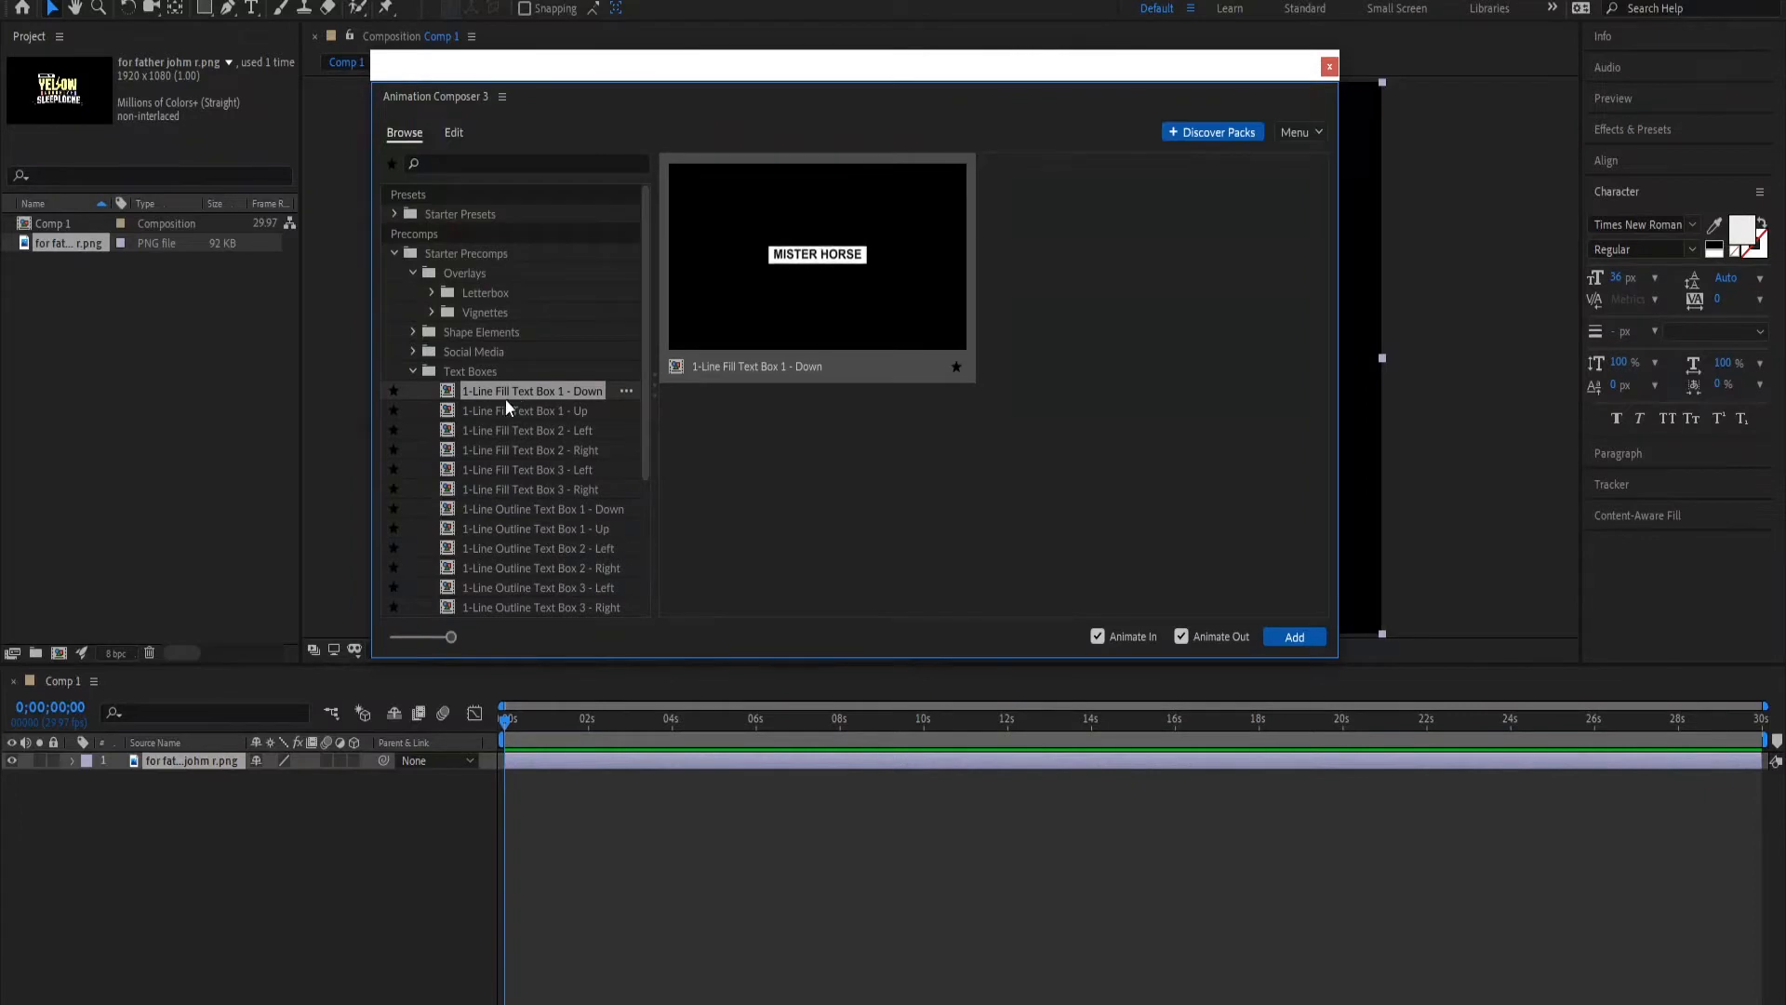
{"action": "left_click", "coordinate": [498, 413]}
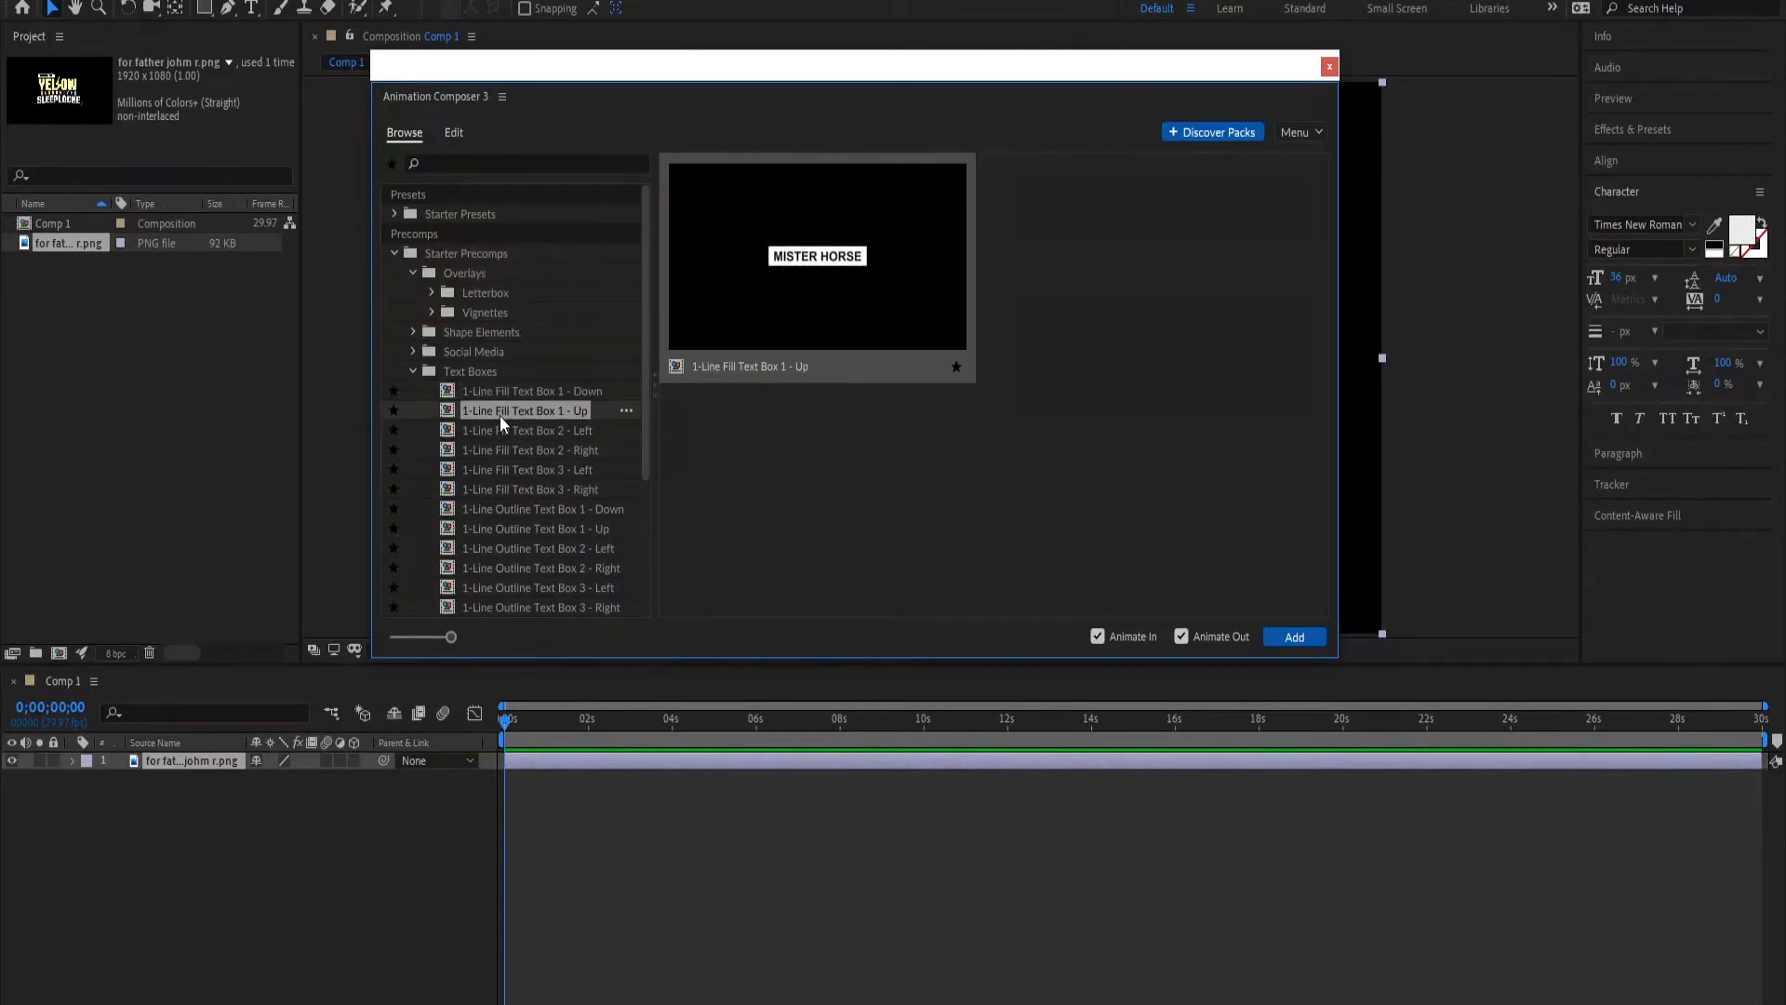
{"action": "left_click", "coordinate": [517, 461]}
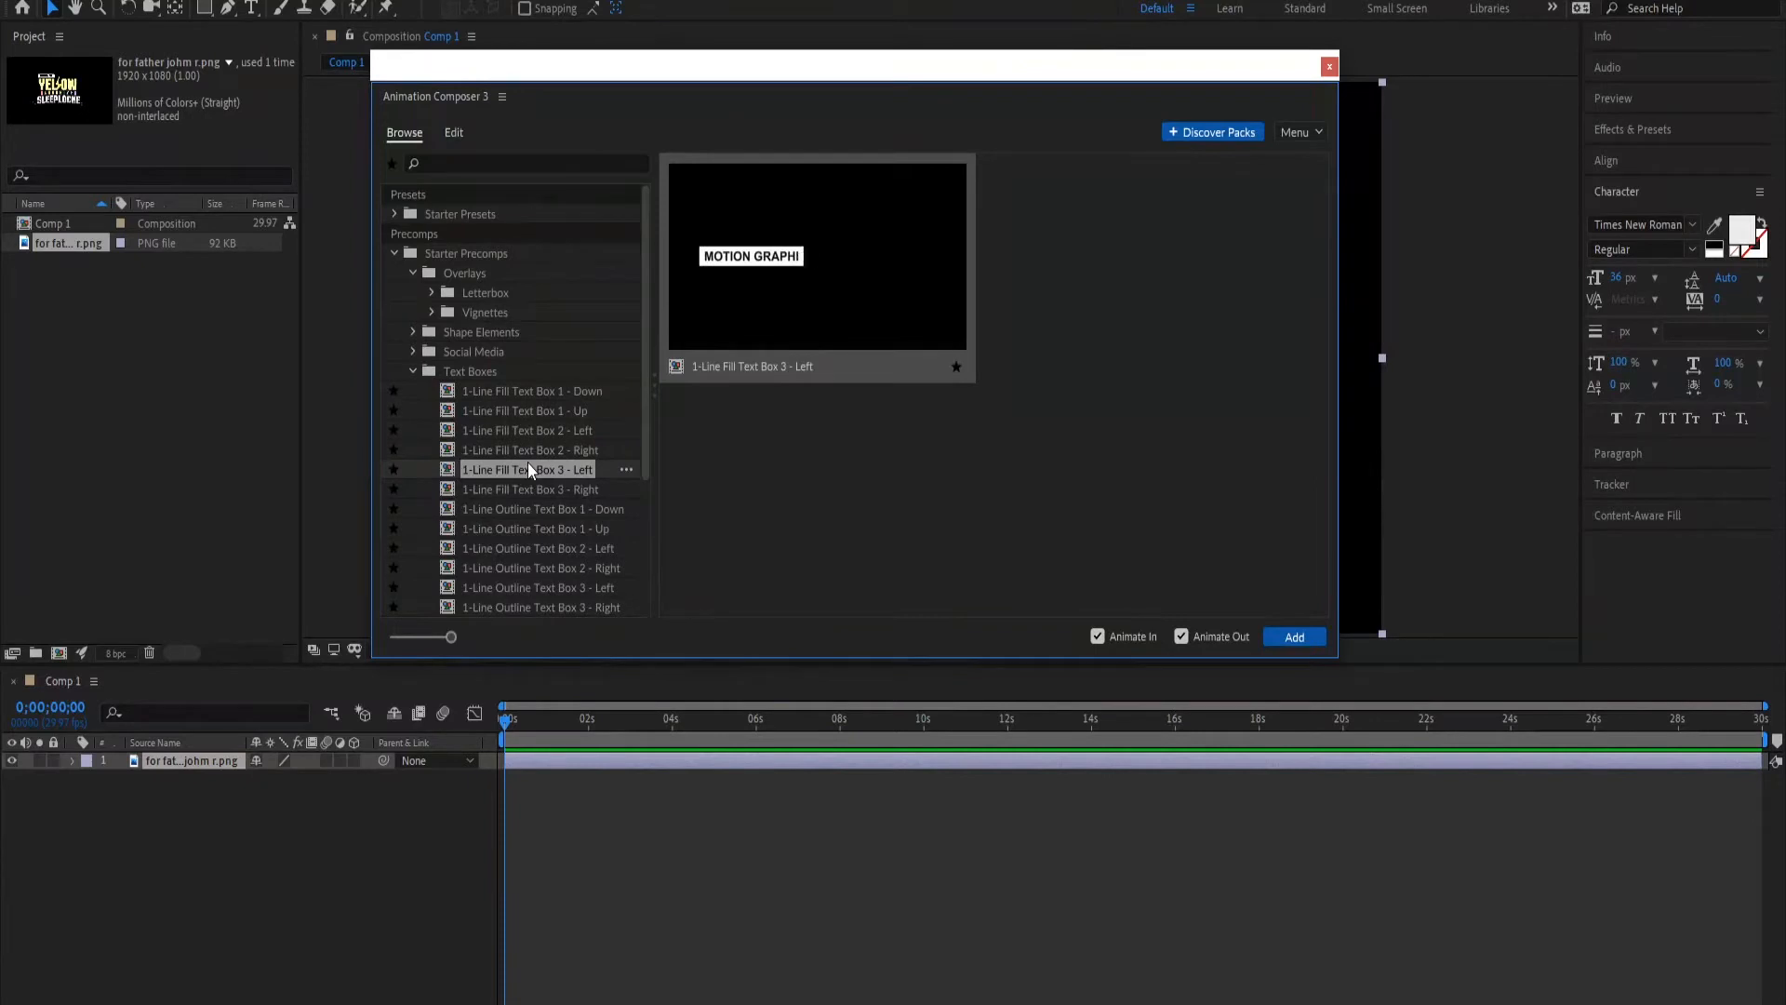
{"action": "left_click", "coordinate": [555, 508]}
{"action": "scroll", "coordinate": [500, 466], "scroll_direction": "down", "scroll_amount": 2}
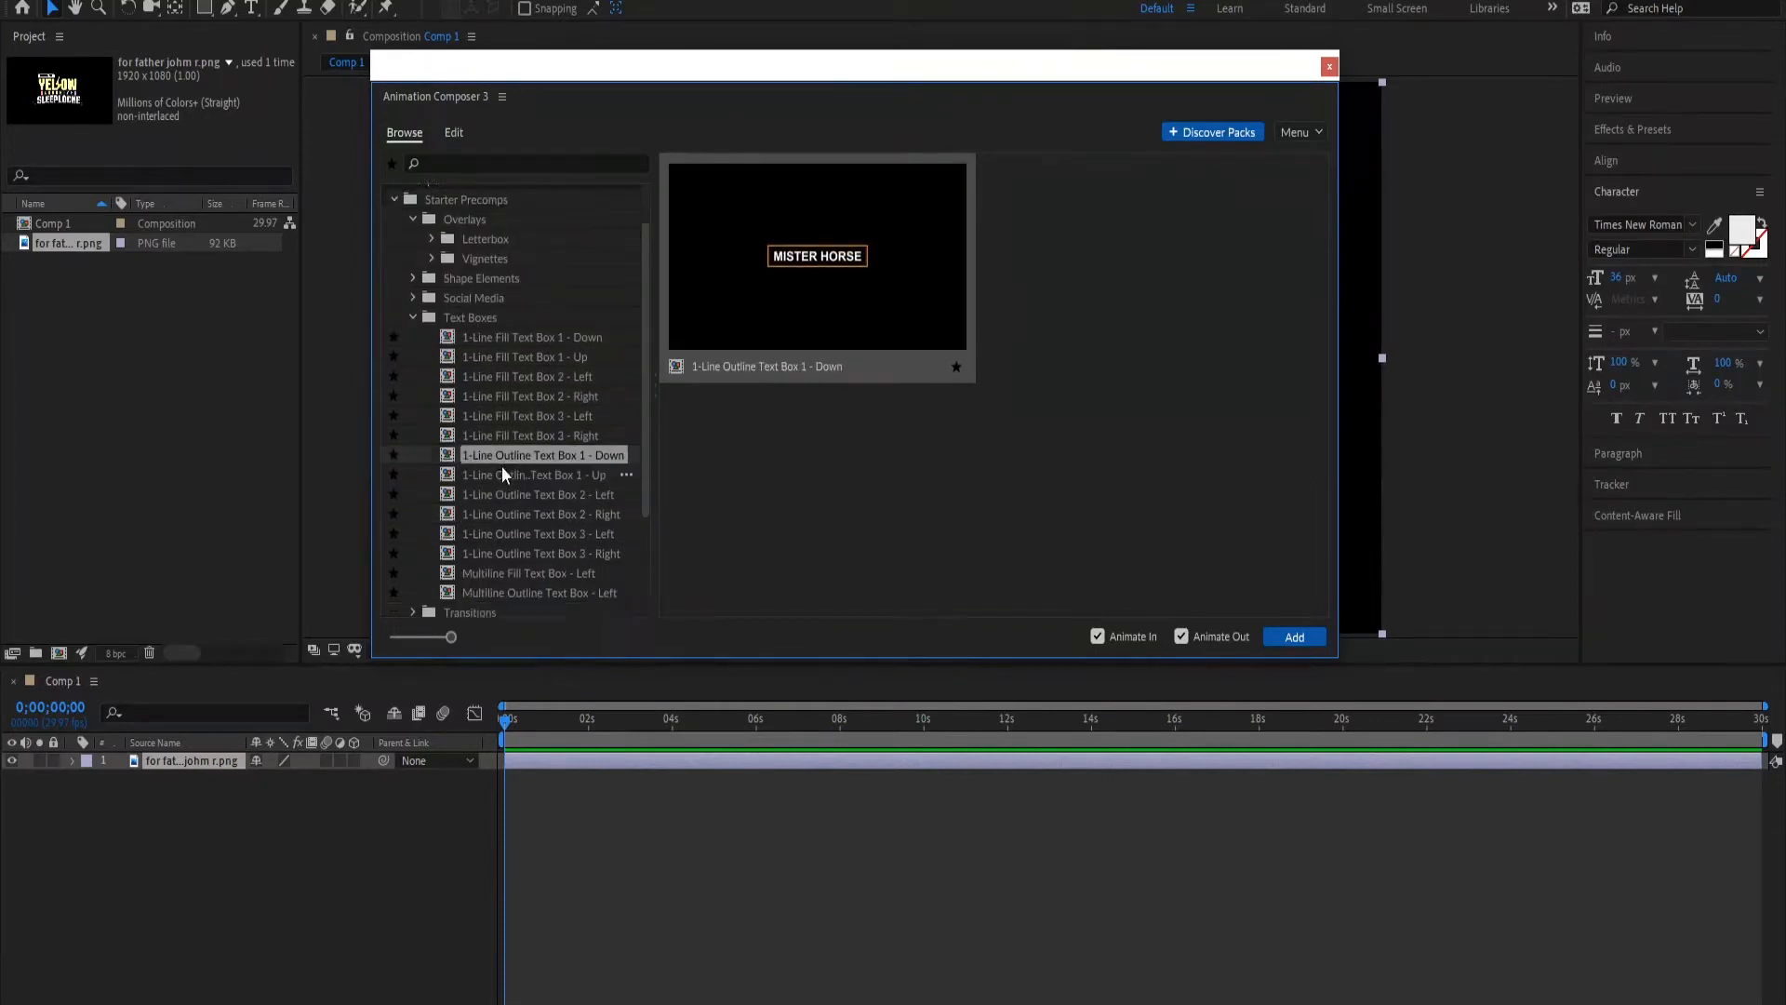
- Preview the 1-Line Outline Text Box 3 - Left precomp and collapse the Text Boxes folder
{"action": "left_click", "coordinate": [507, 478]}
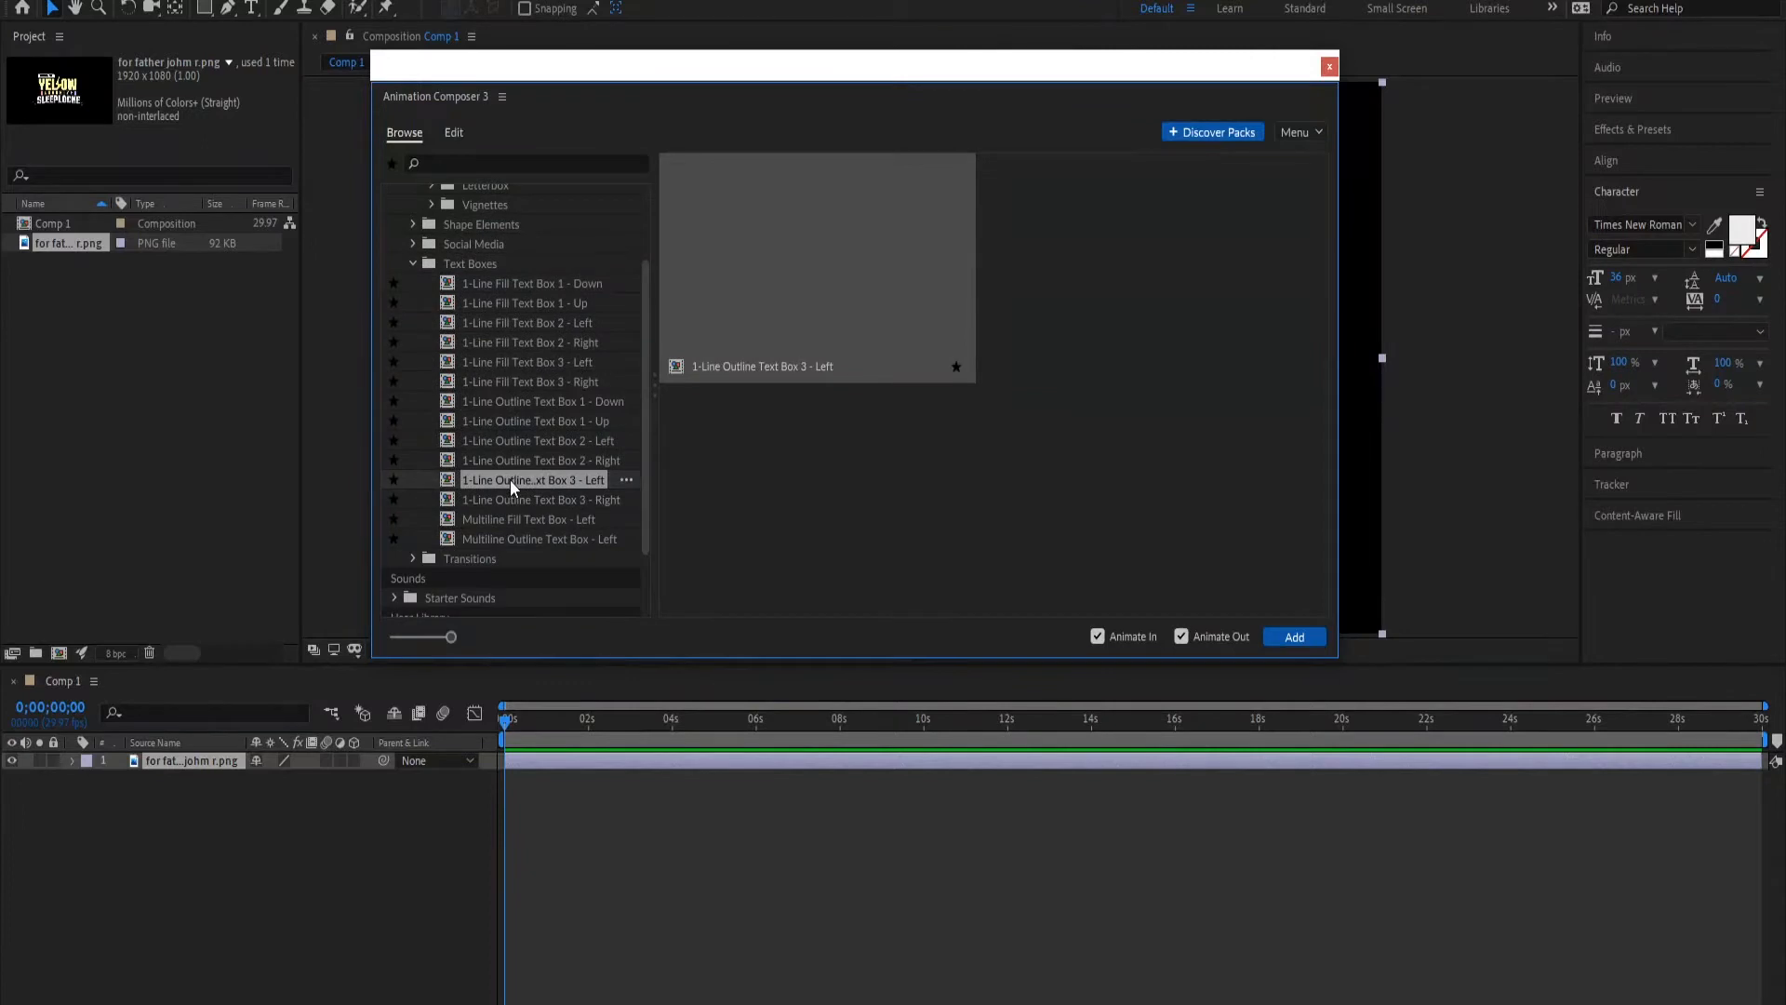
{"action": "left_click", "coordinate": [412, 263]}
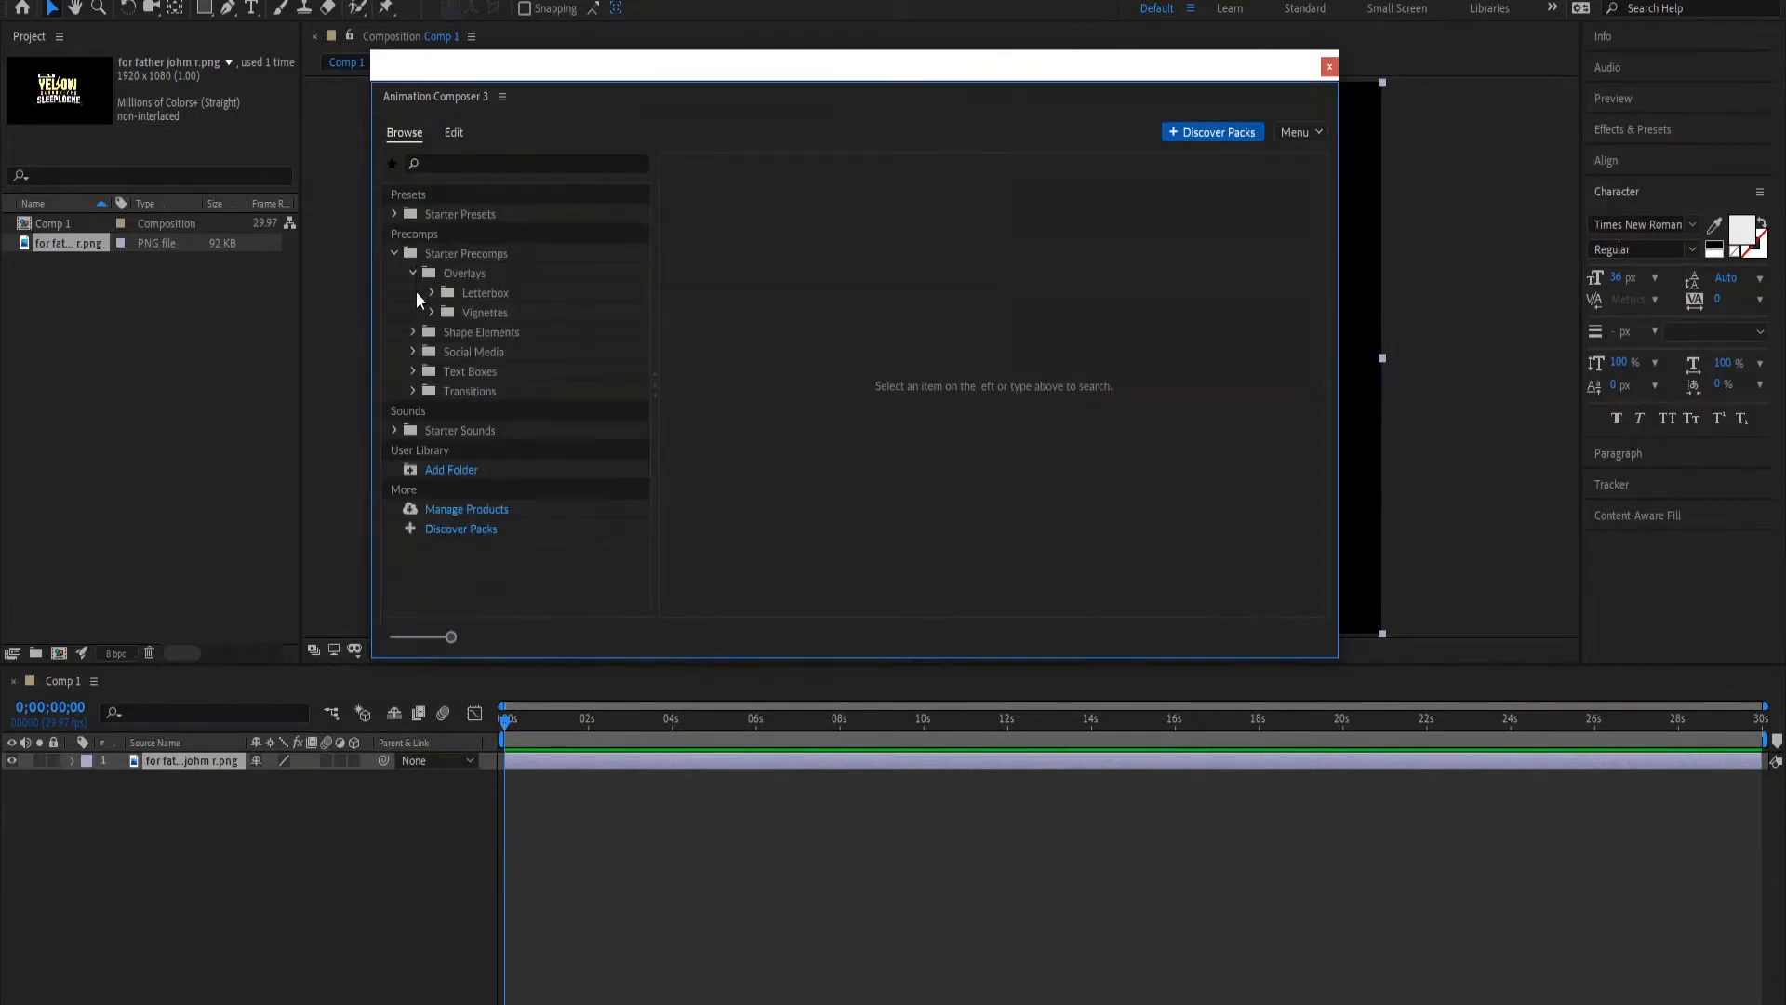
- Preview the Pan Short, Shake & Distort, Zoom & Twirl, Simple Distorted Zoom Out and Fade to Black precomps in Transitions
{"action": "left_click", "coordinate": [412, 390]}
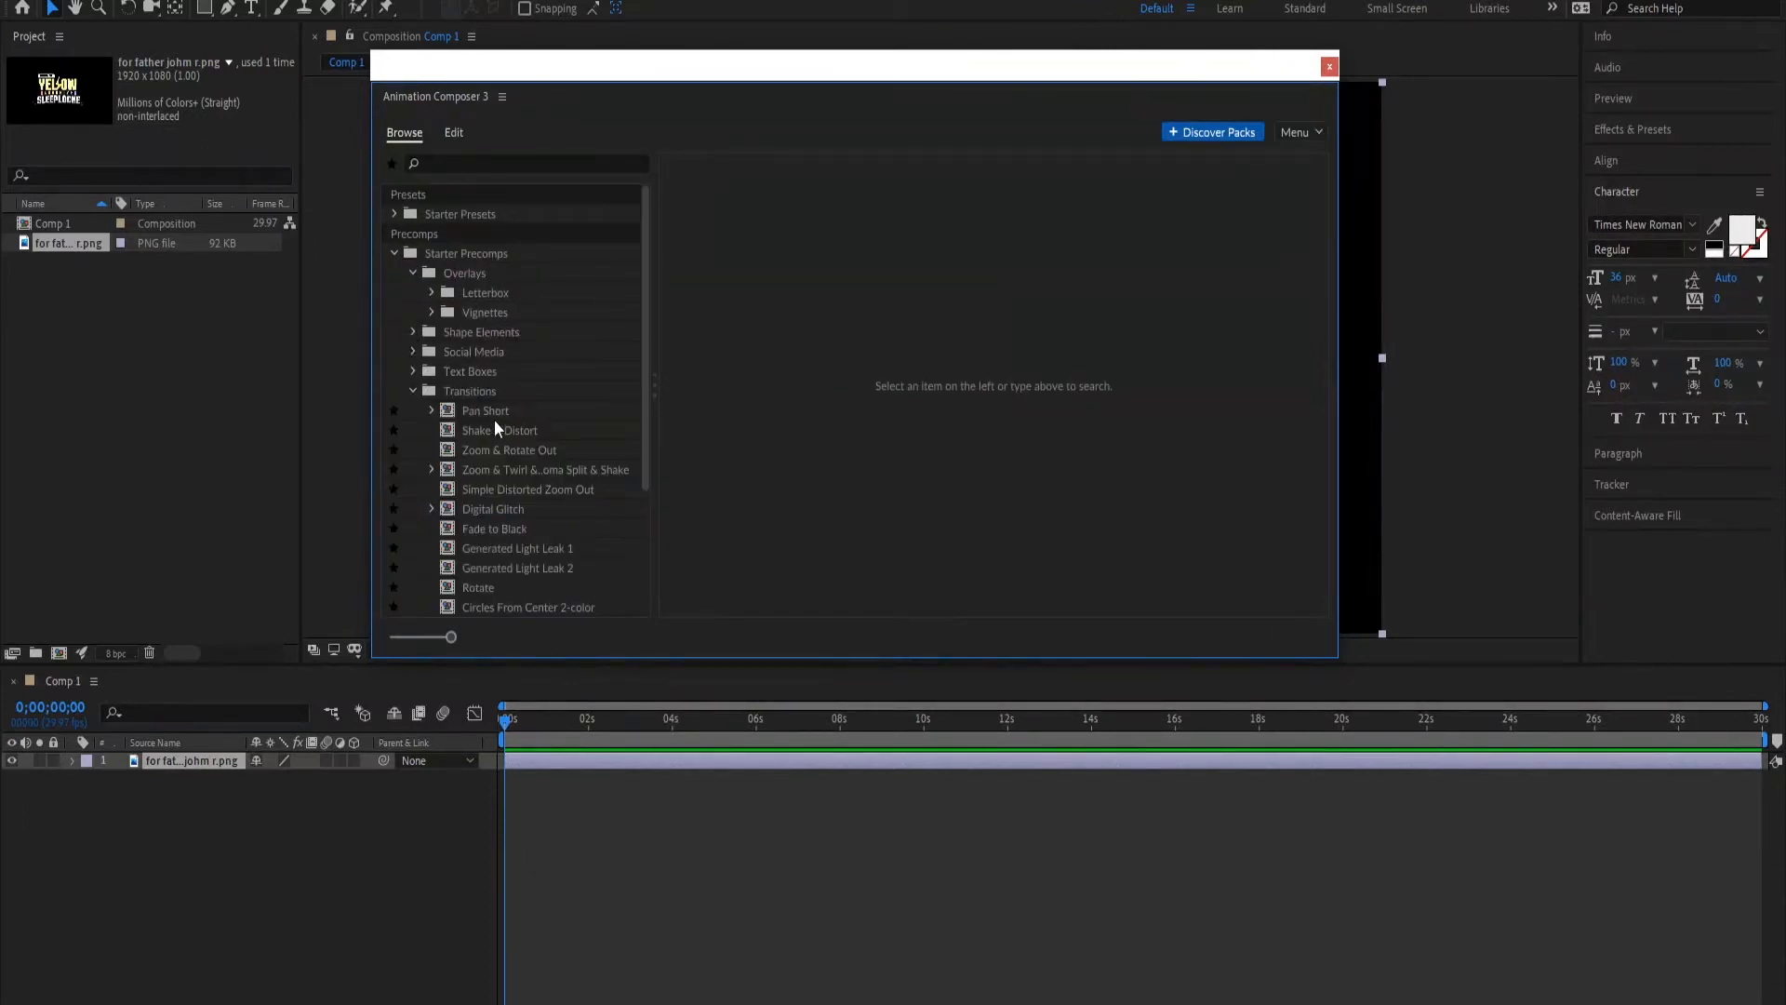
{"action": "scroll", "coordinate": [494, 420], "scroll_direction": "down", "scroll_amount": 1}
{"action": "left_click", "coordinate": [487, 362]}
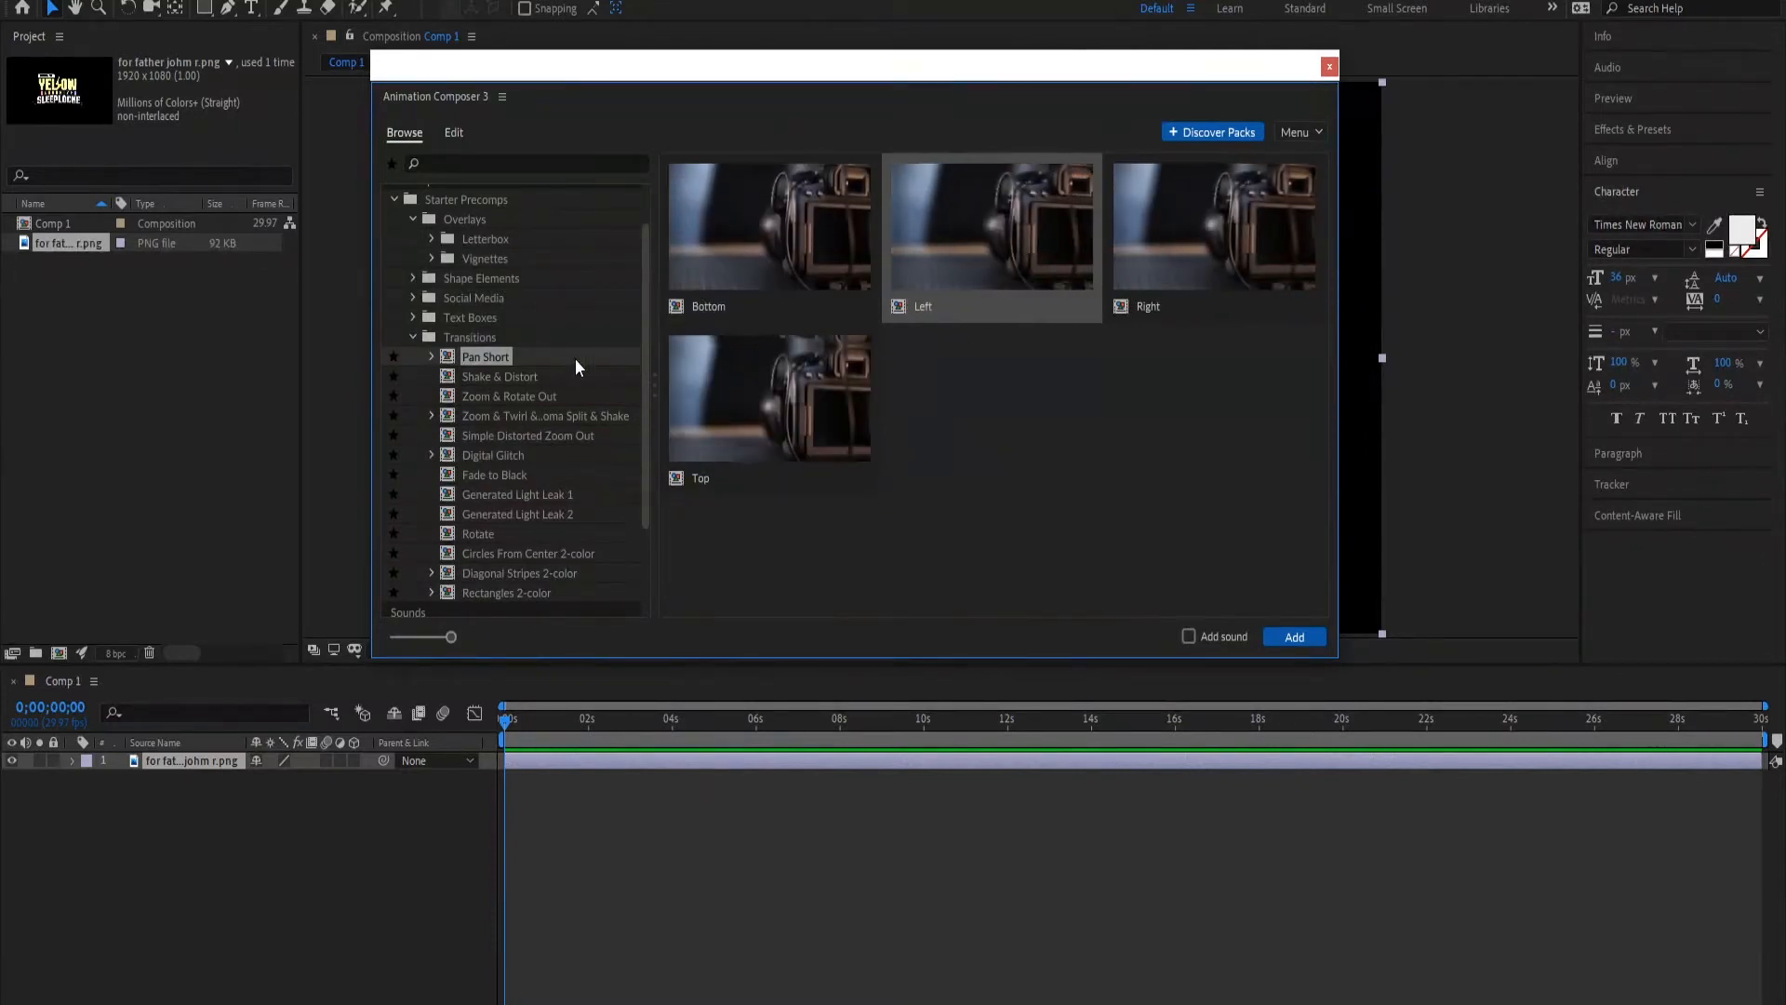
{"action": "left_click", "coordinate": [497, 396]}
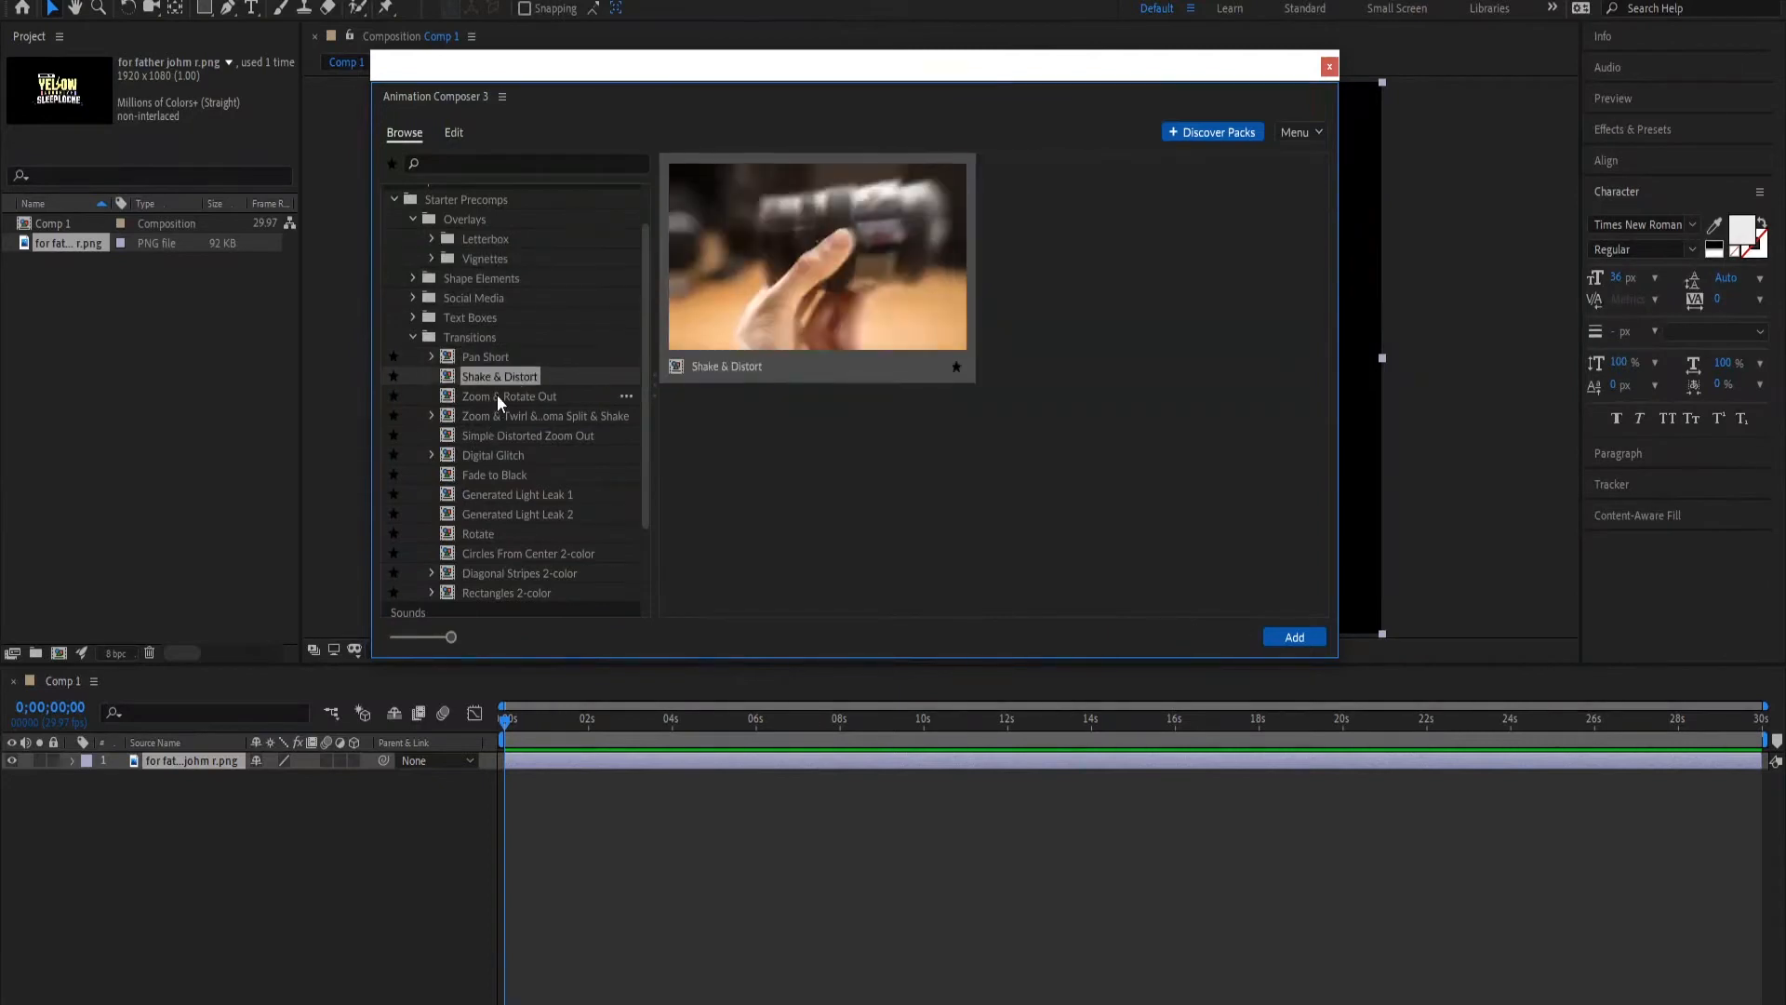
{"action": "left_click", "coordinate": [502, 409]}
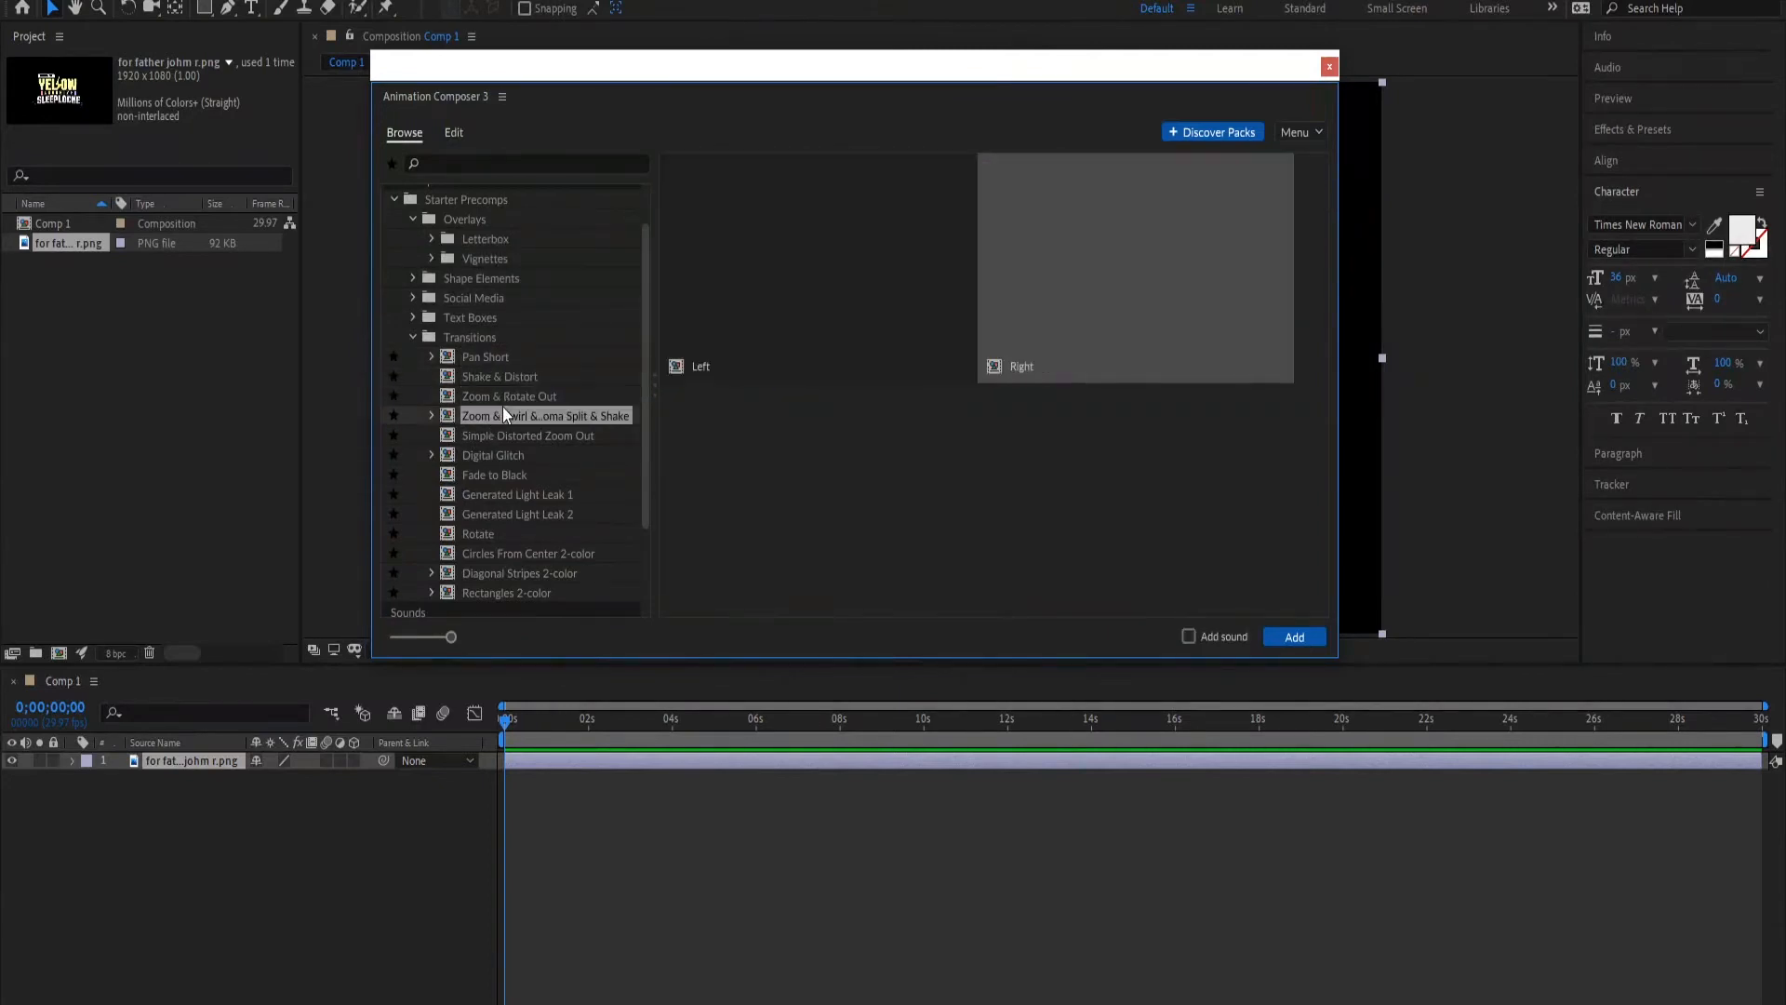
{"action": "left_click", "coordinate": [509, 432]}
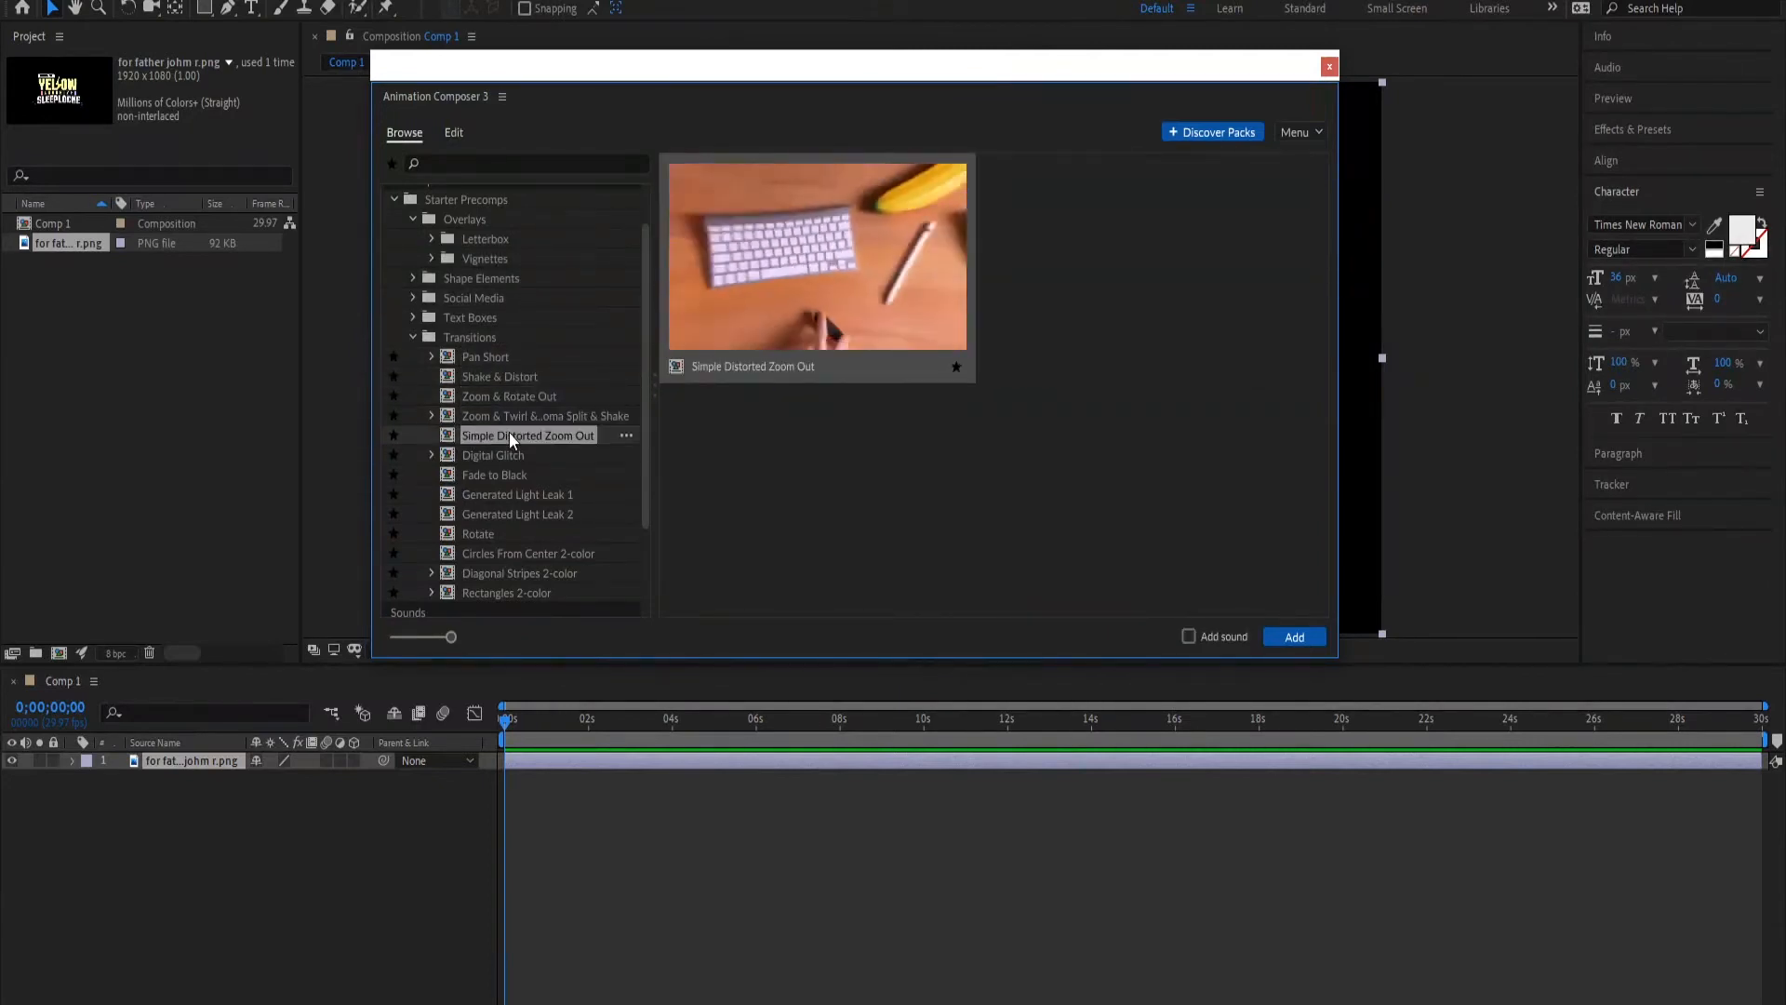
{"action": "left_click", "coordinate": [508, 475]}
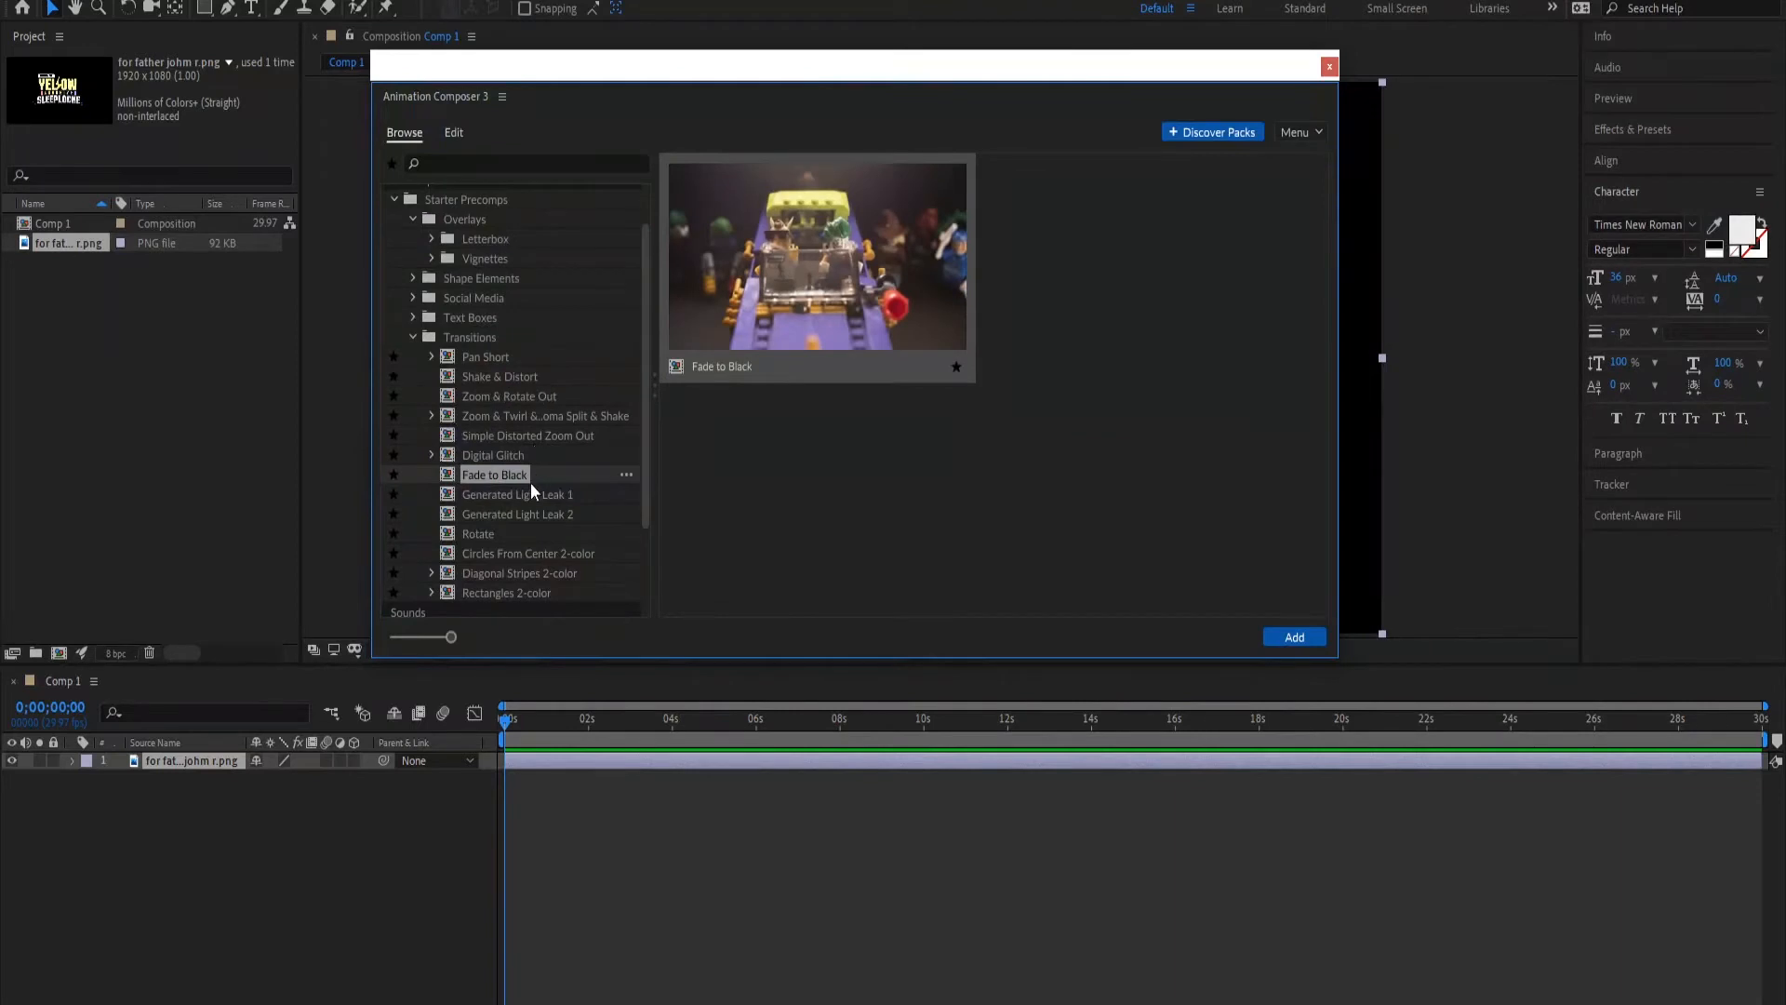
- Preview the Shake & Distort, Circles From Center 2-color, Rotate and Rectangles 2-color transitions, and collapse Starter Precomps
{"action": "left_click", "coordinate": [500, 377]}
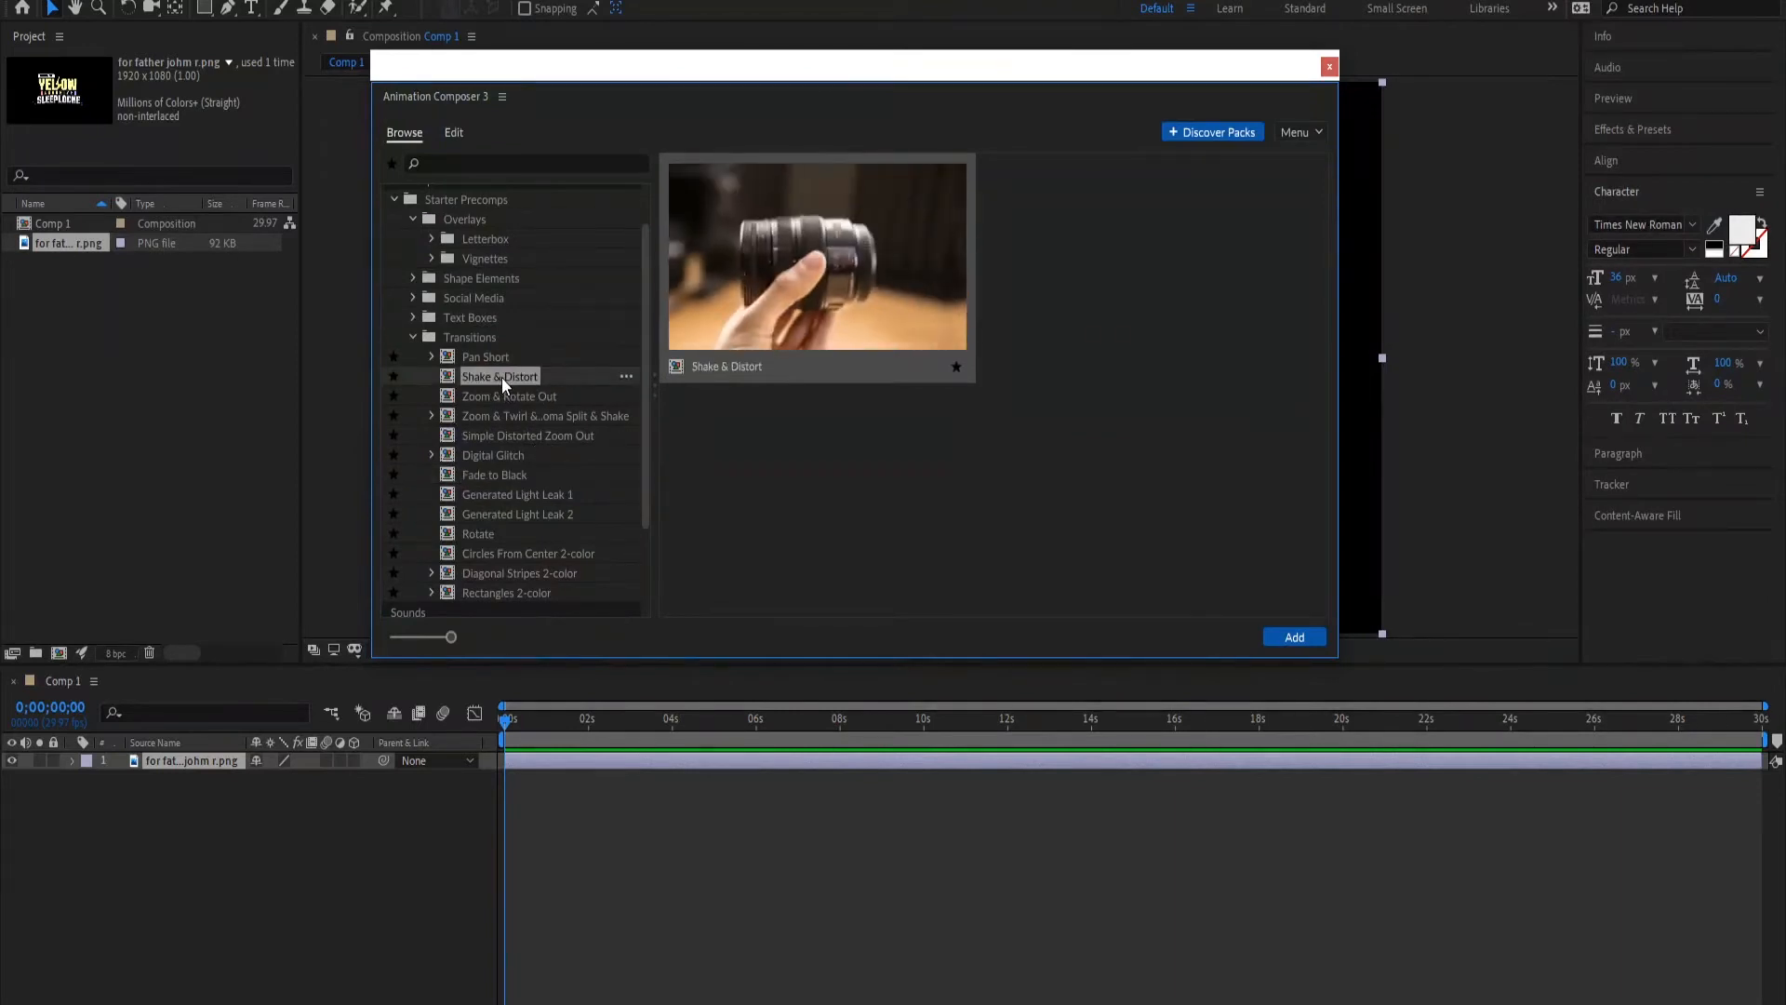
{"action": "left_click", "coordinate": [512, 554]}
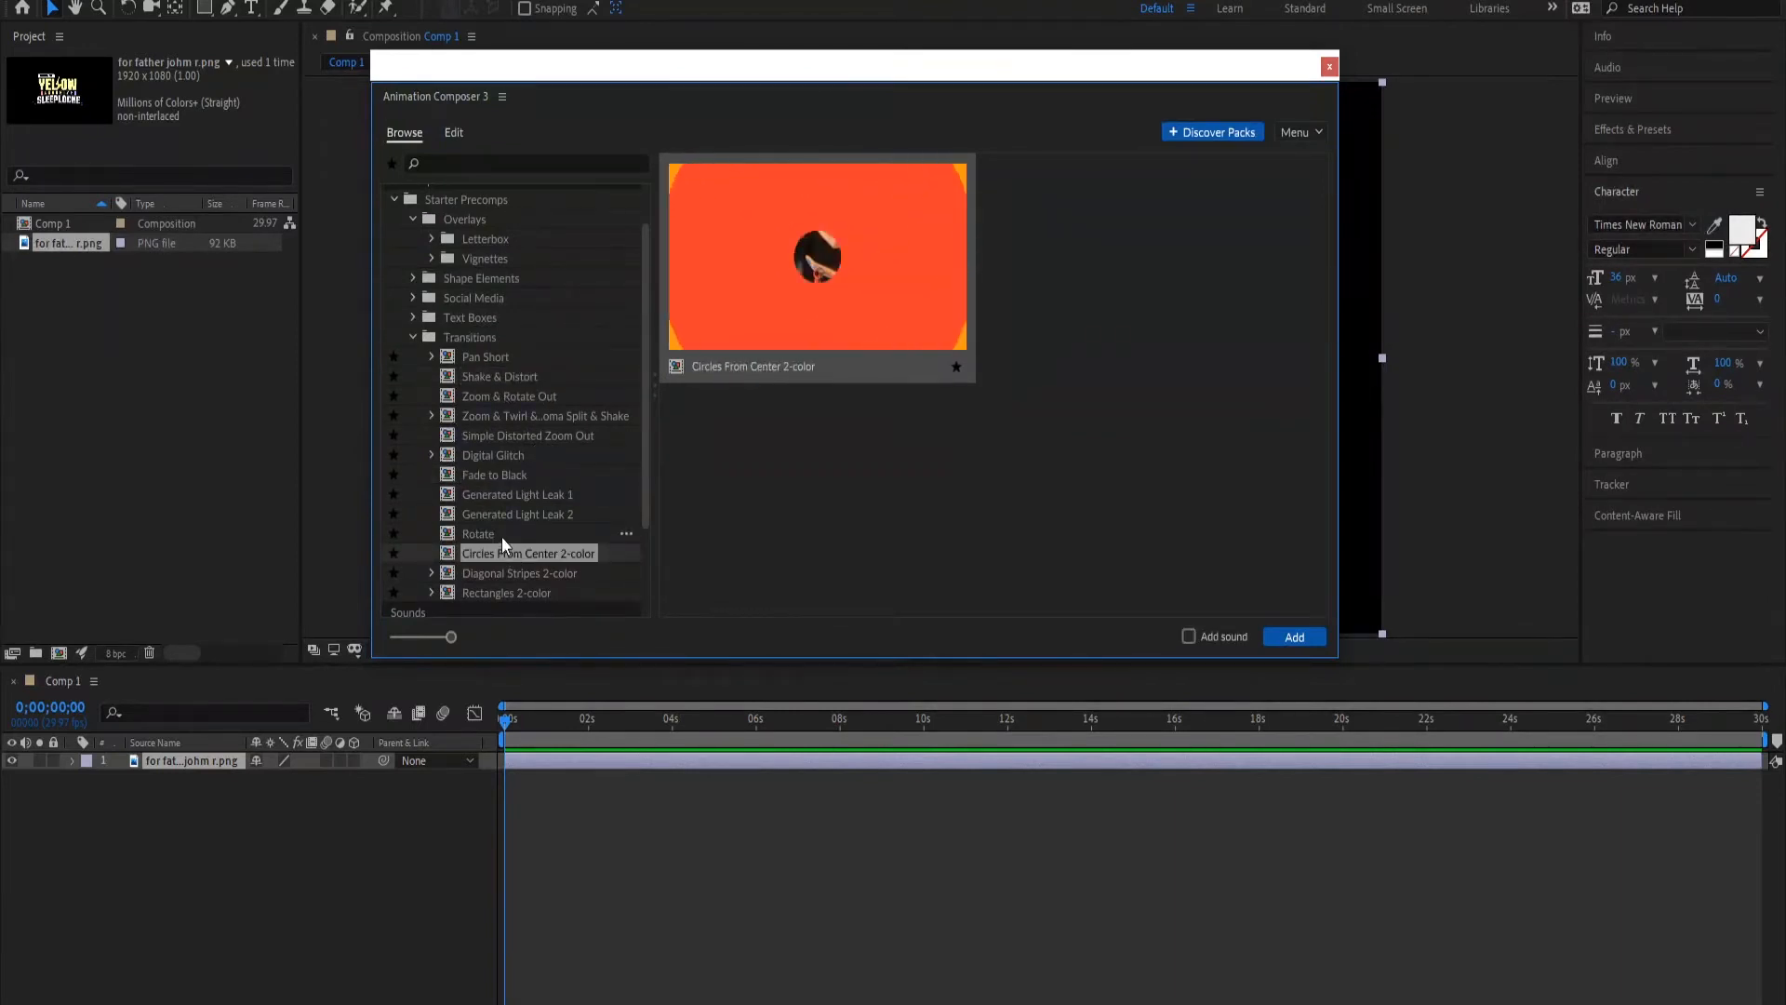
{"action": "left_click", "coordinate": [498, 535]}
{"action": "scroll", "coordinate": [497, 533], "scroll_direction": "down", "scroll_amount": 1}
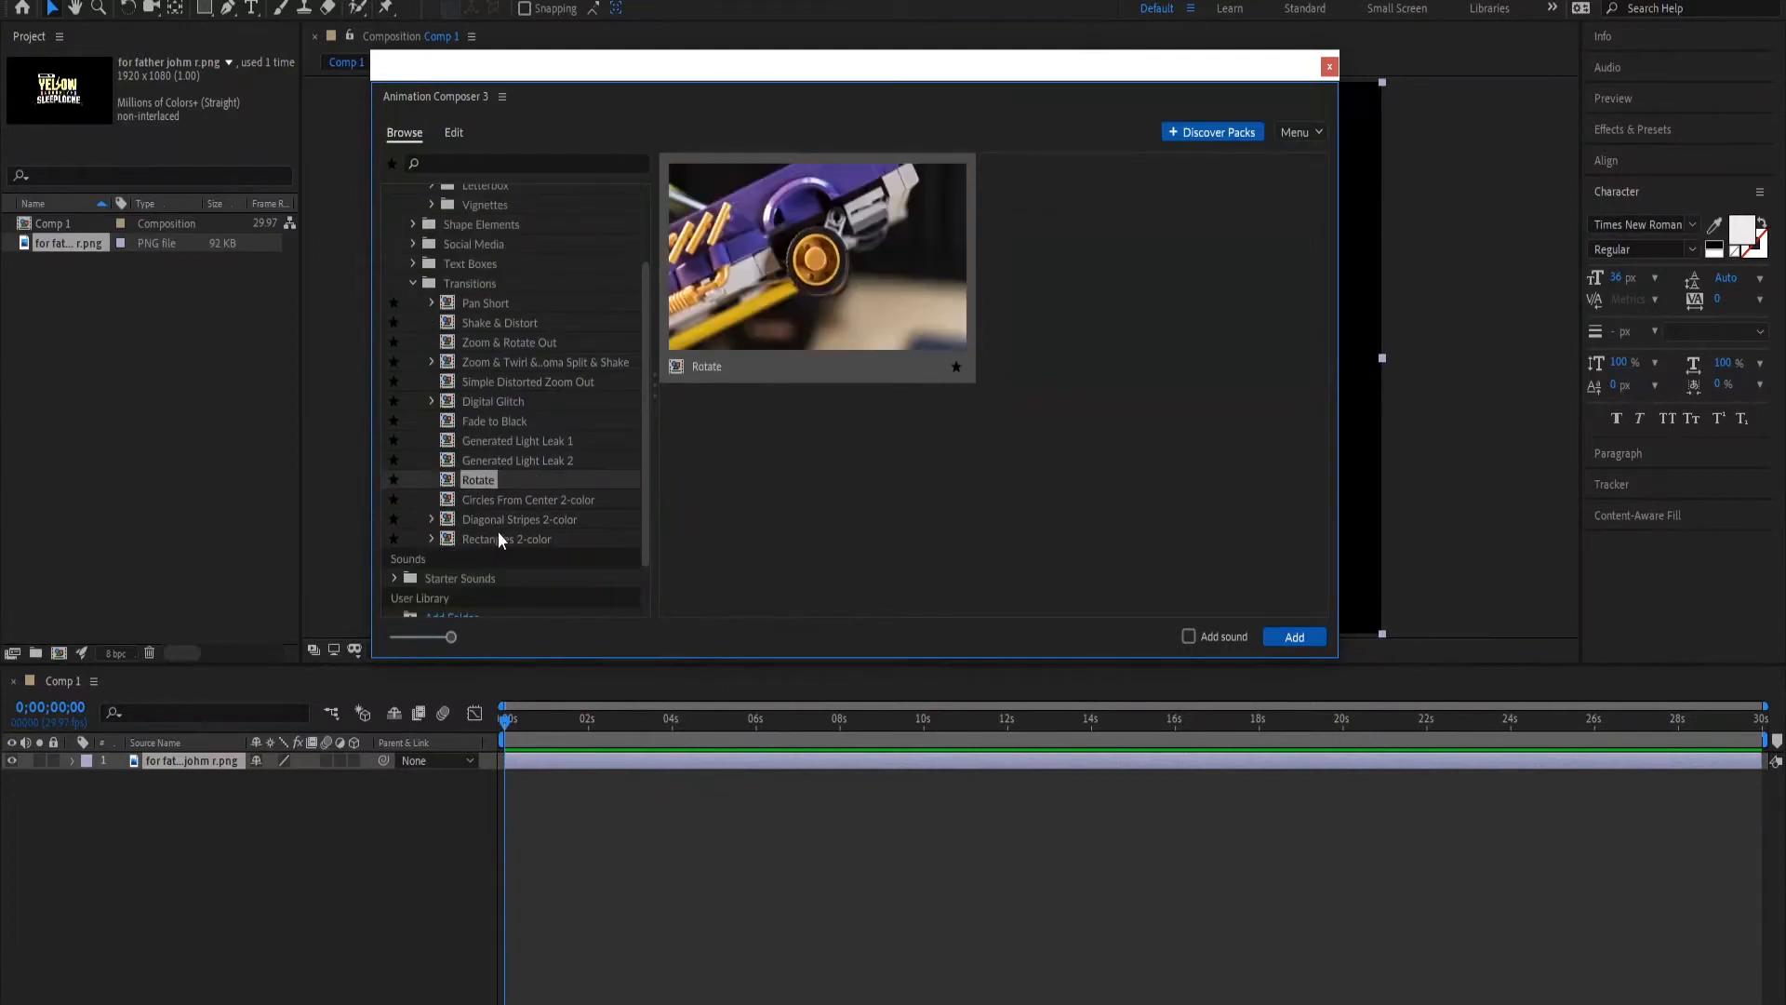
{"action": "left_click", "coordinate": [500, 537]}
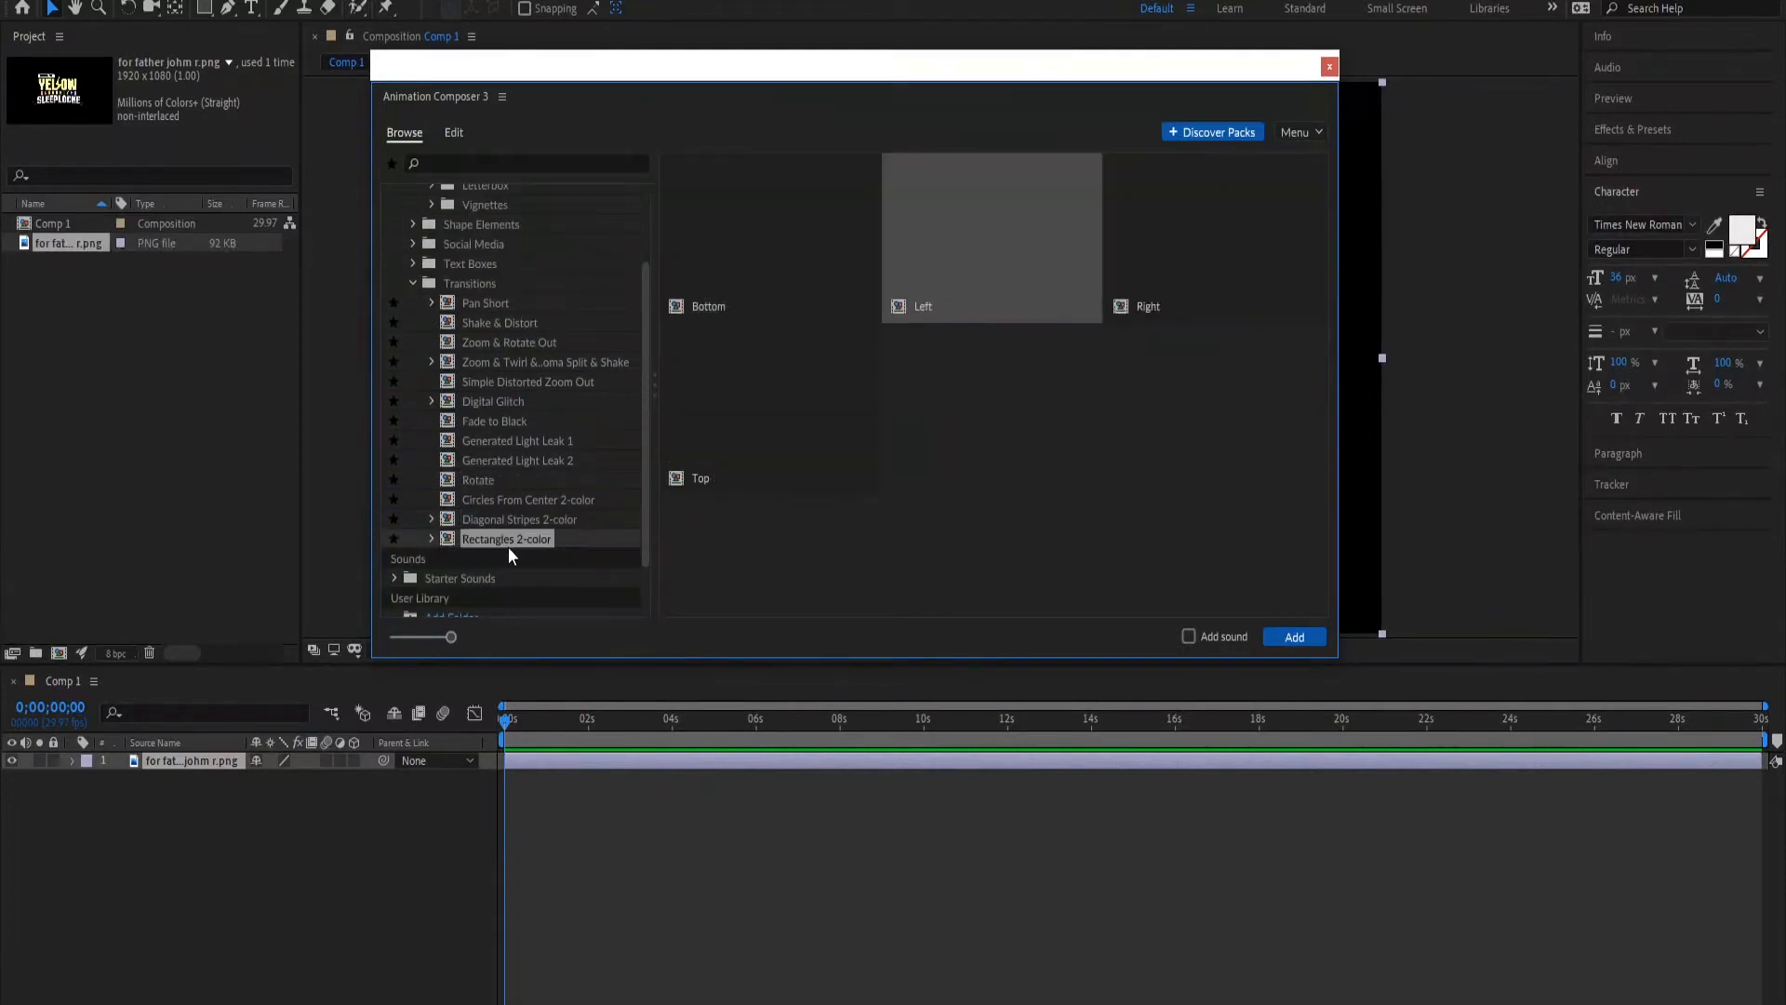
{"action": "scroll", "coordinate": [421, 528], "scroll_direction": "down", "scroll_amount": 1}
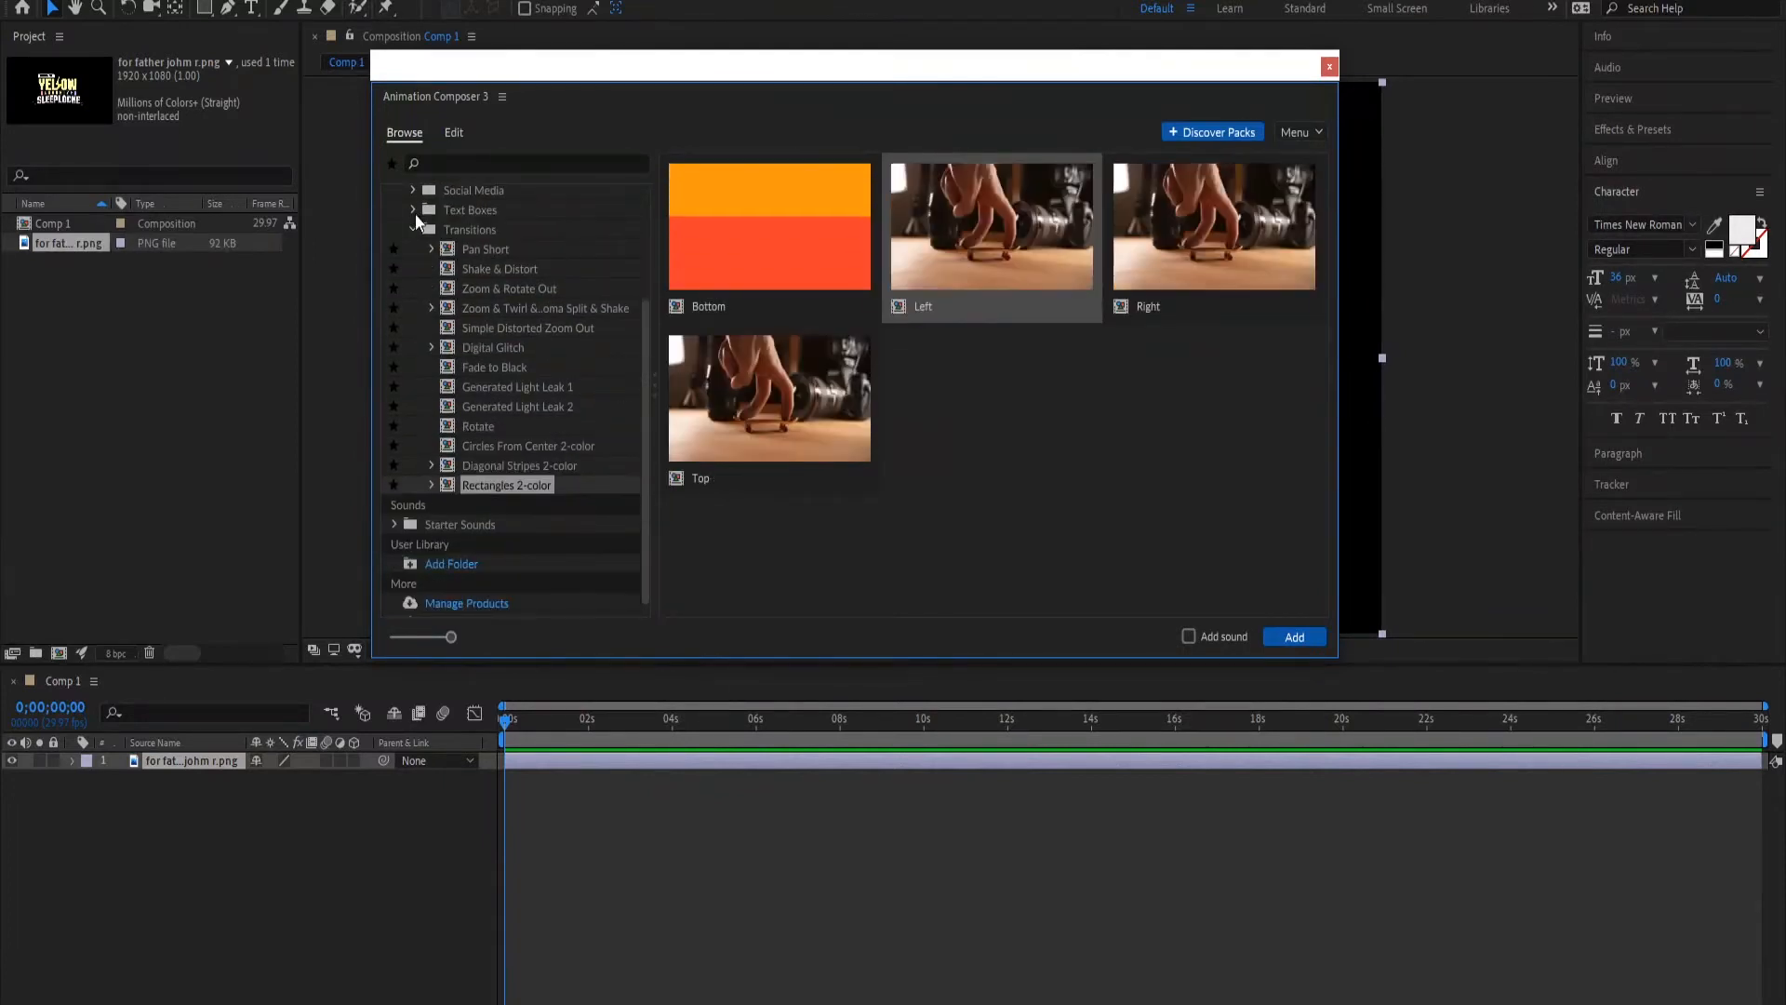
{"action": "scroll", "coordinate": [409, 228], "scroll_direction": "up", "scroll_amount": 3}
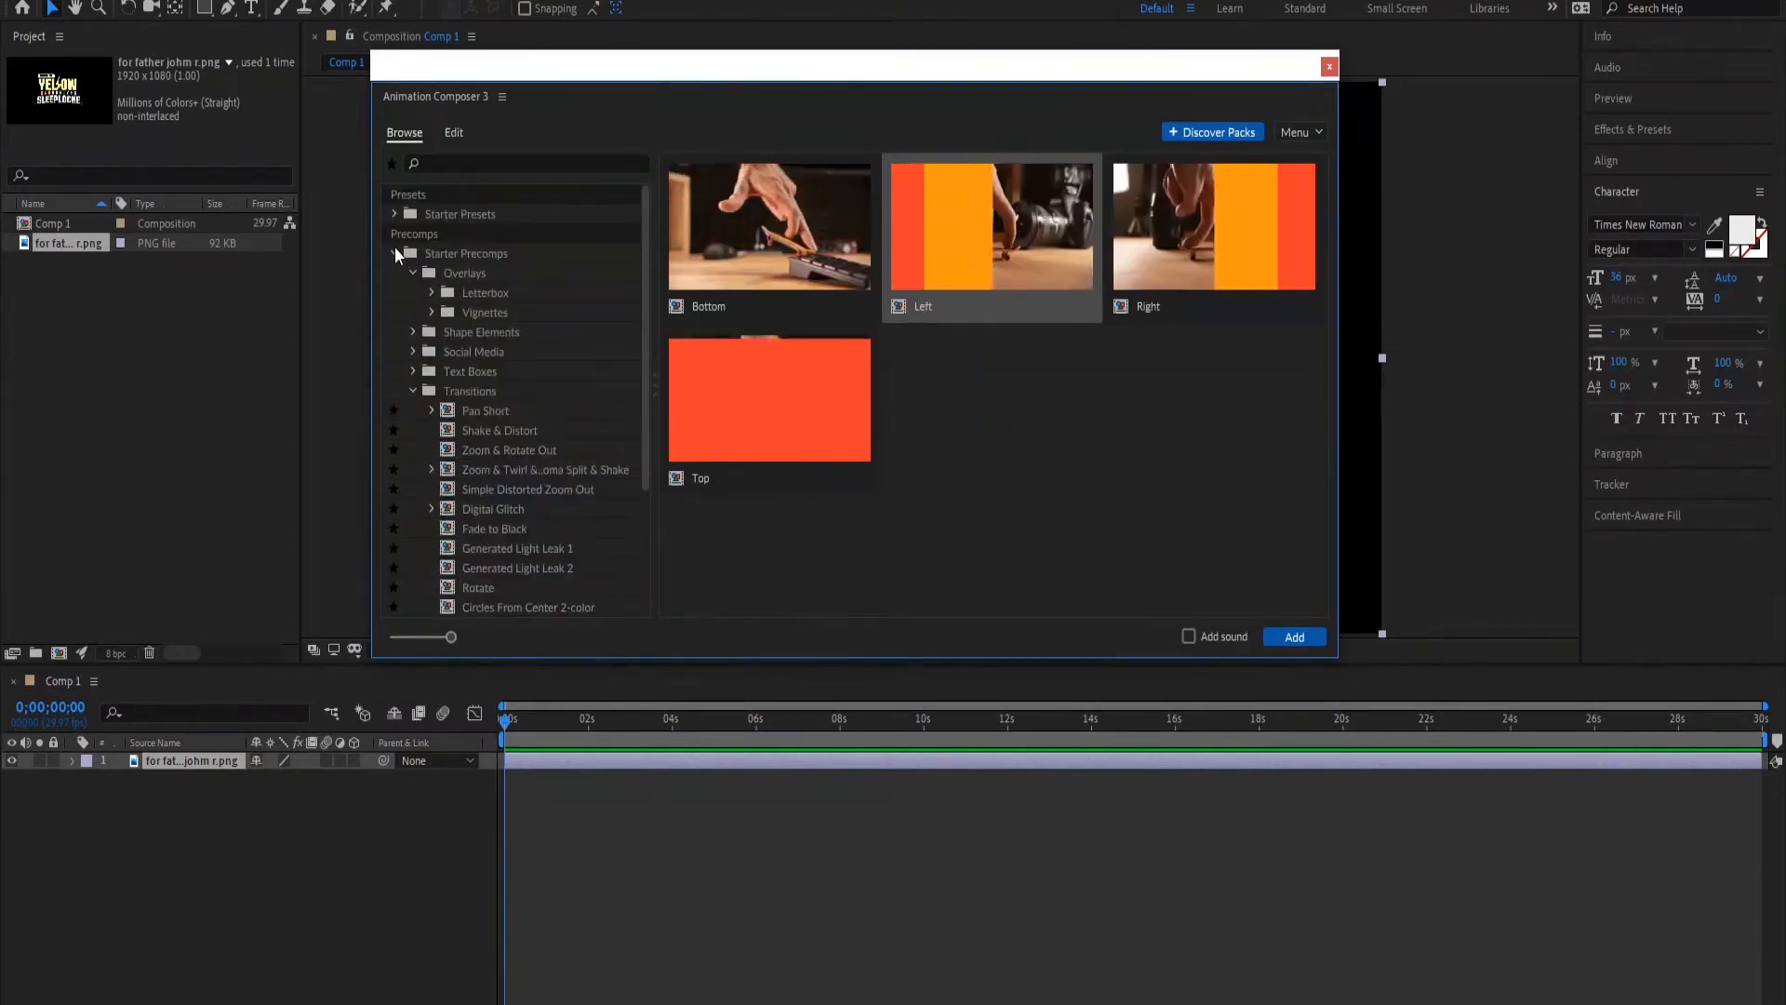
{"action": "left_click", "coordinate": [395, 252]}
- Listen to Oscillating Sci-fi Transition 06.wav in the Transition folder of Starter Sounds, and collapse Starter Sounds
{"action": "left_click", "coordinate": [395, 293]}
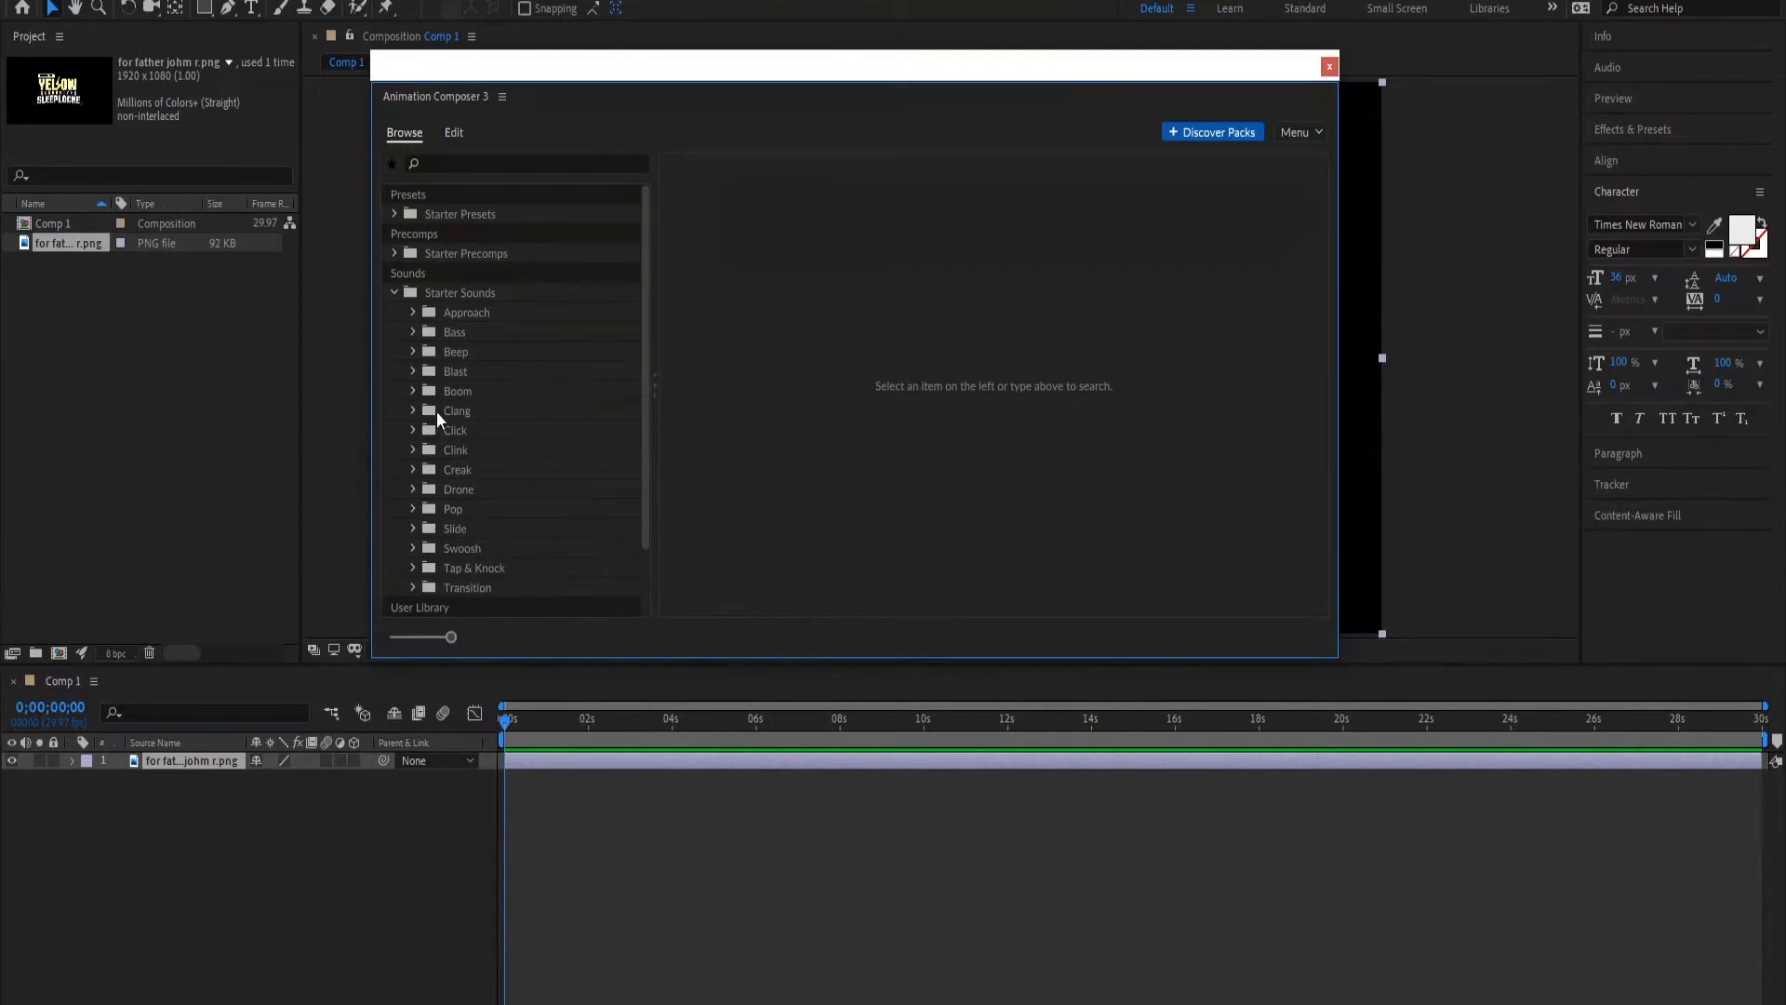
{"action": "left_click", "coordinate": [413, 587]}
{"action": "left_click", "coordinate": [482, 606]}
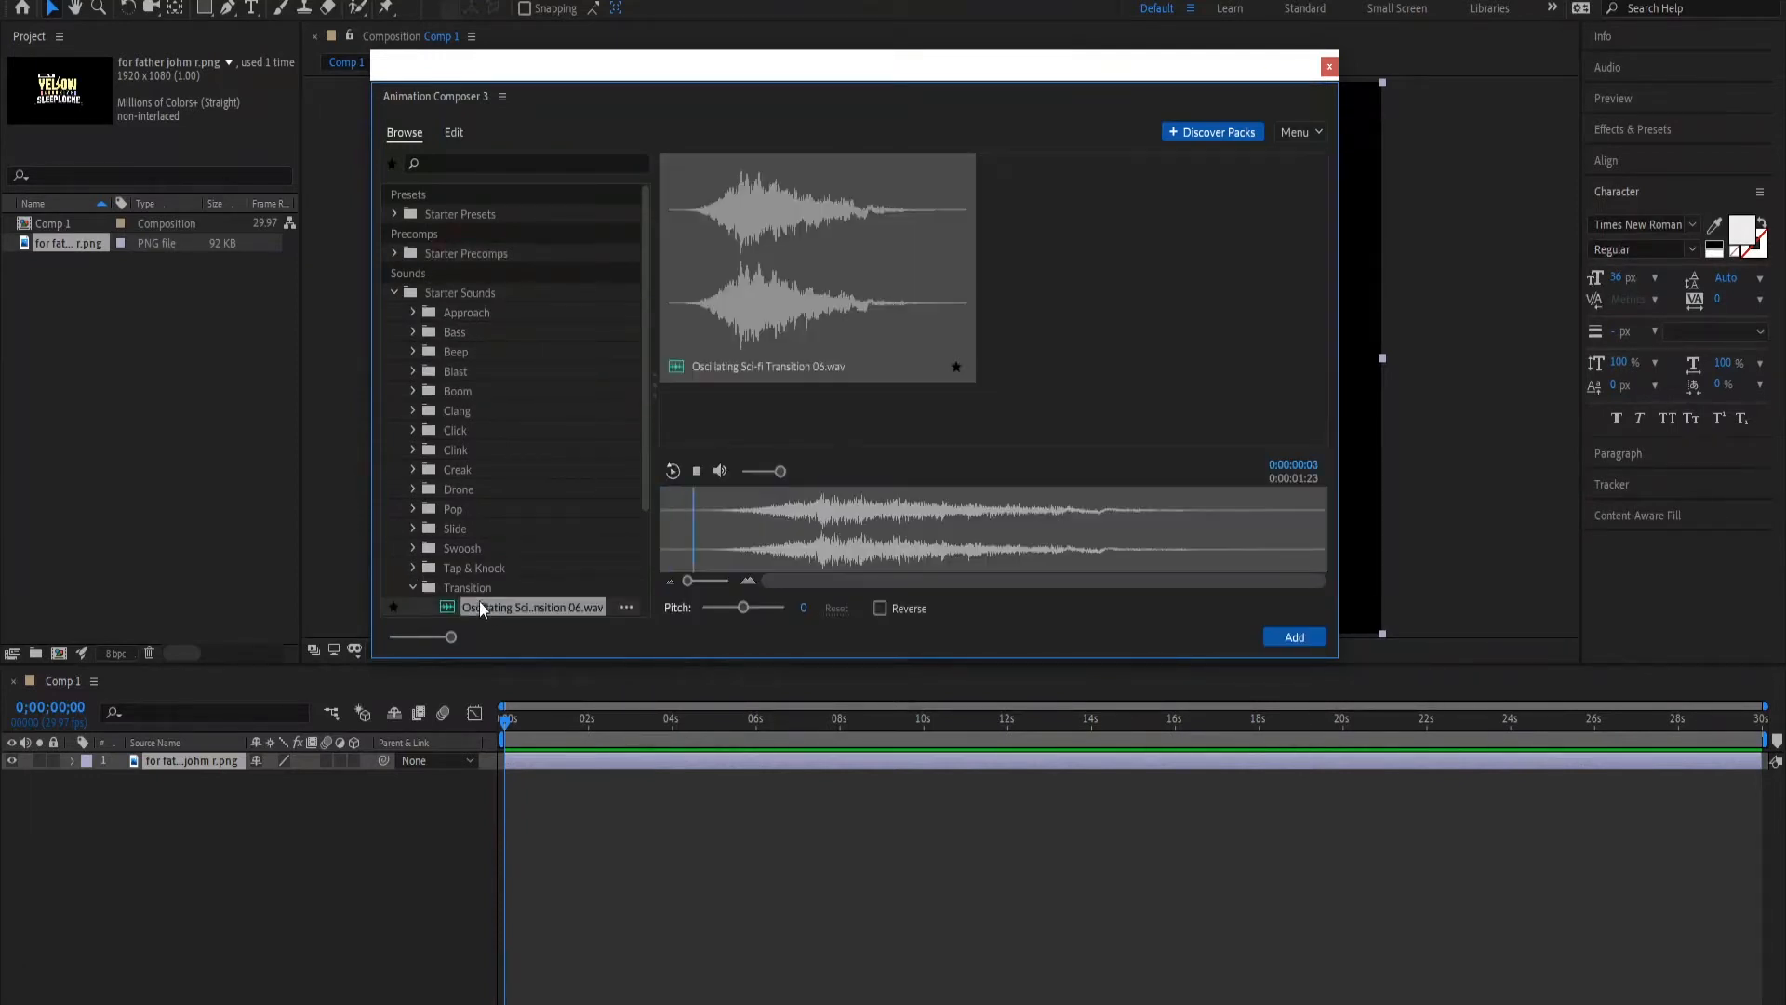
{"action": "left_click", "coordinate": [414, 587]}
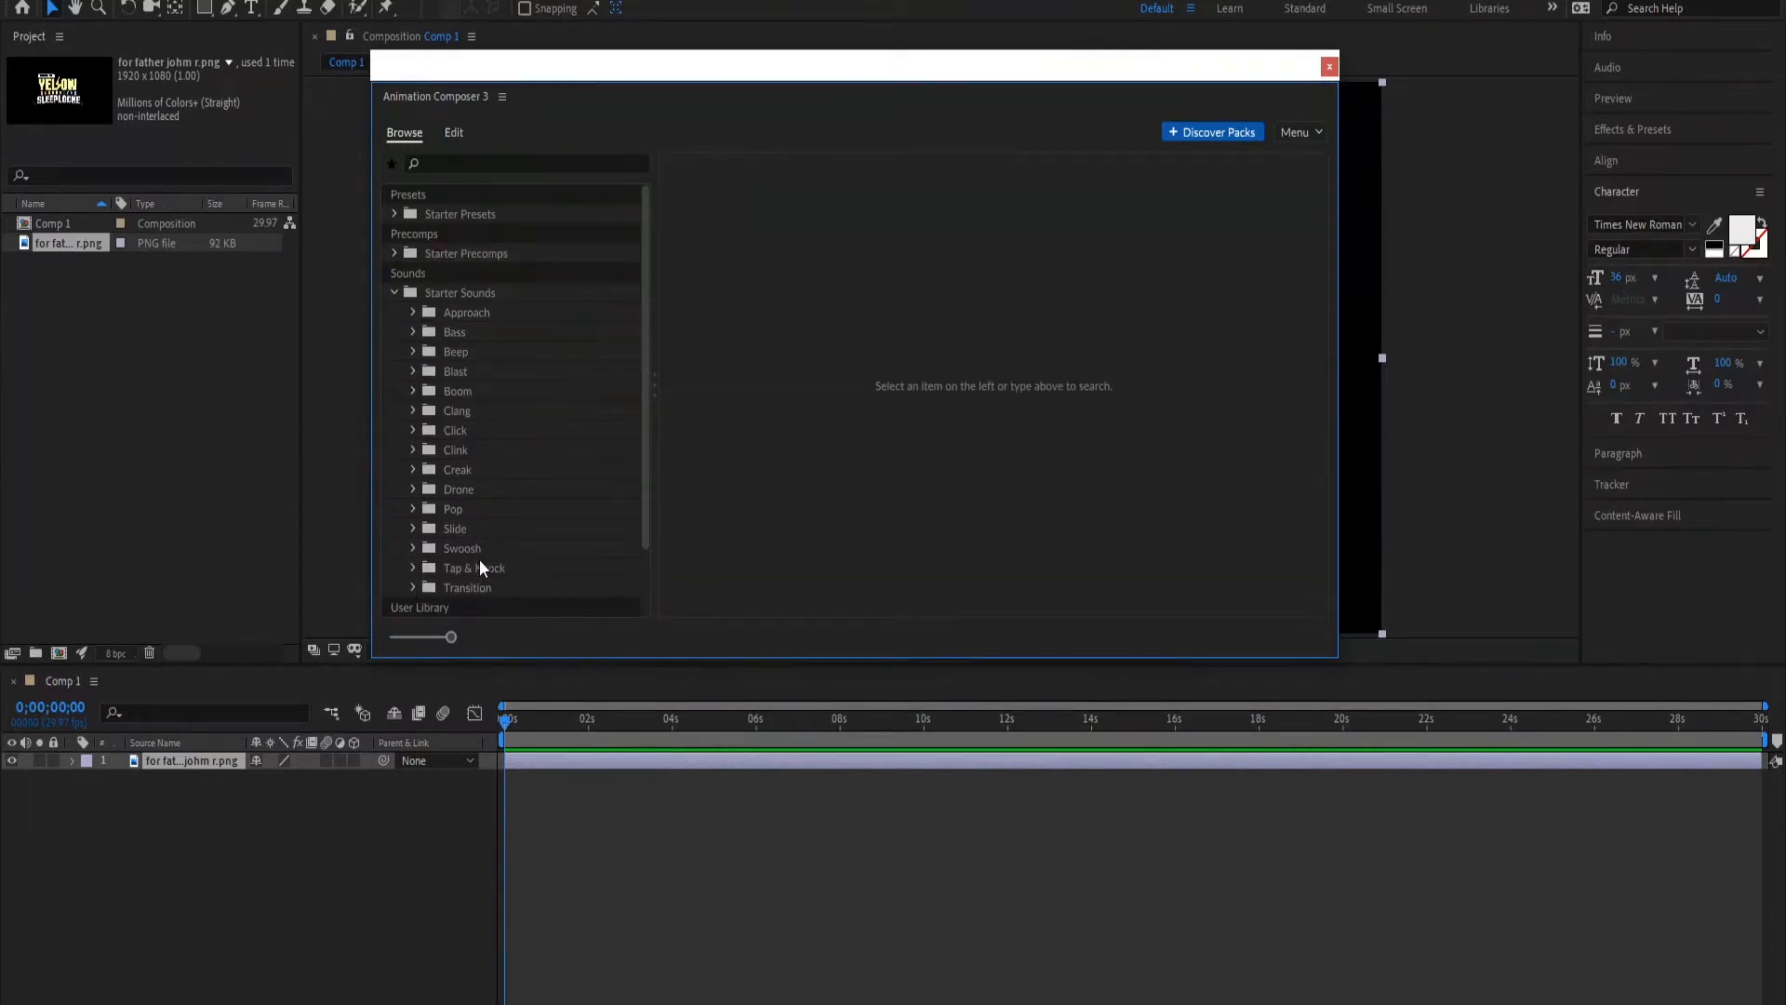
{"action": "left_click", "coordinate": [394, 293]}
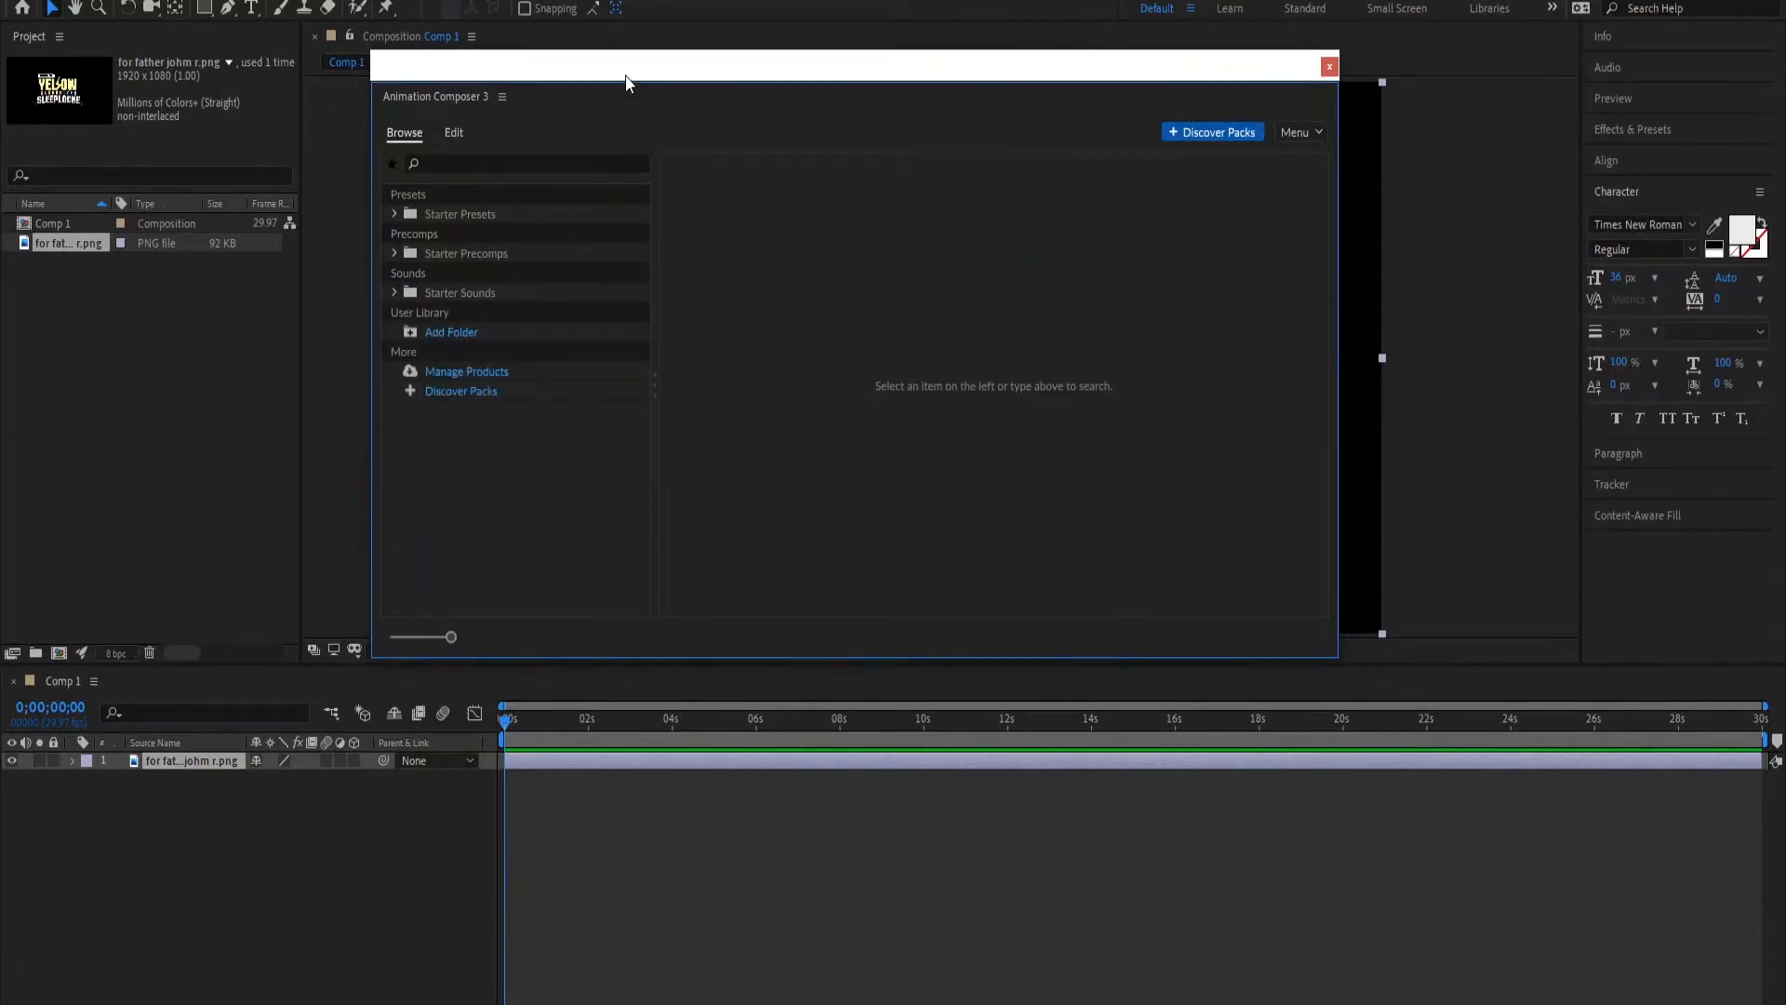
- Move the Animation Composer window aside and add the yellow Pikachu background PNG to Comp 1 beneath the logo layer
{"action": "left_click_drag", "start_coordinate": [626, 77], "coordinate": [1785, 76]}
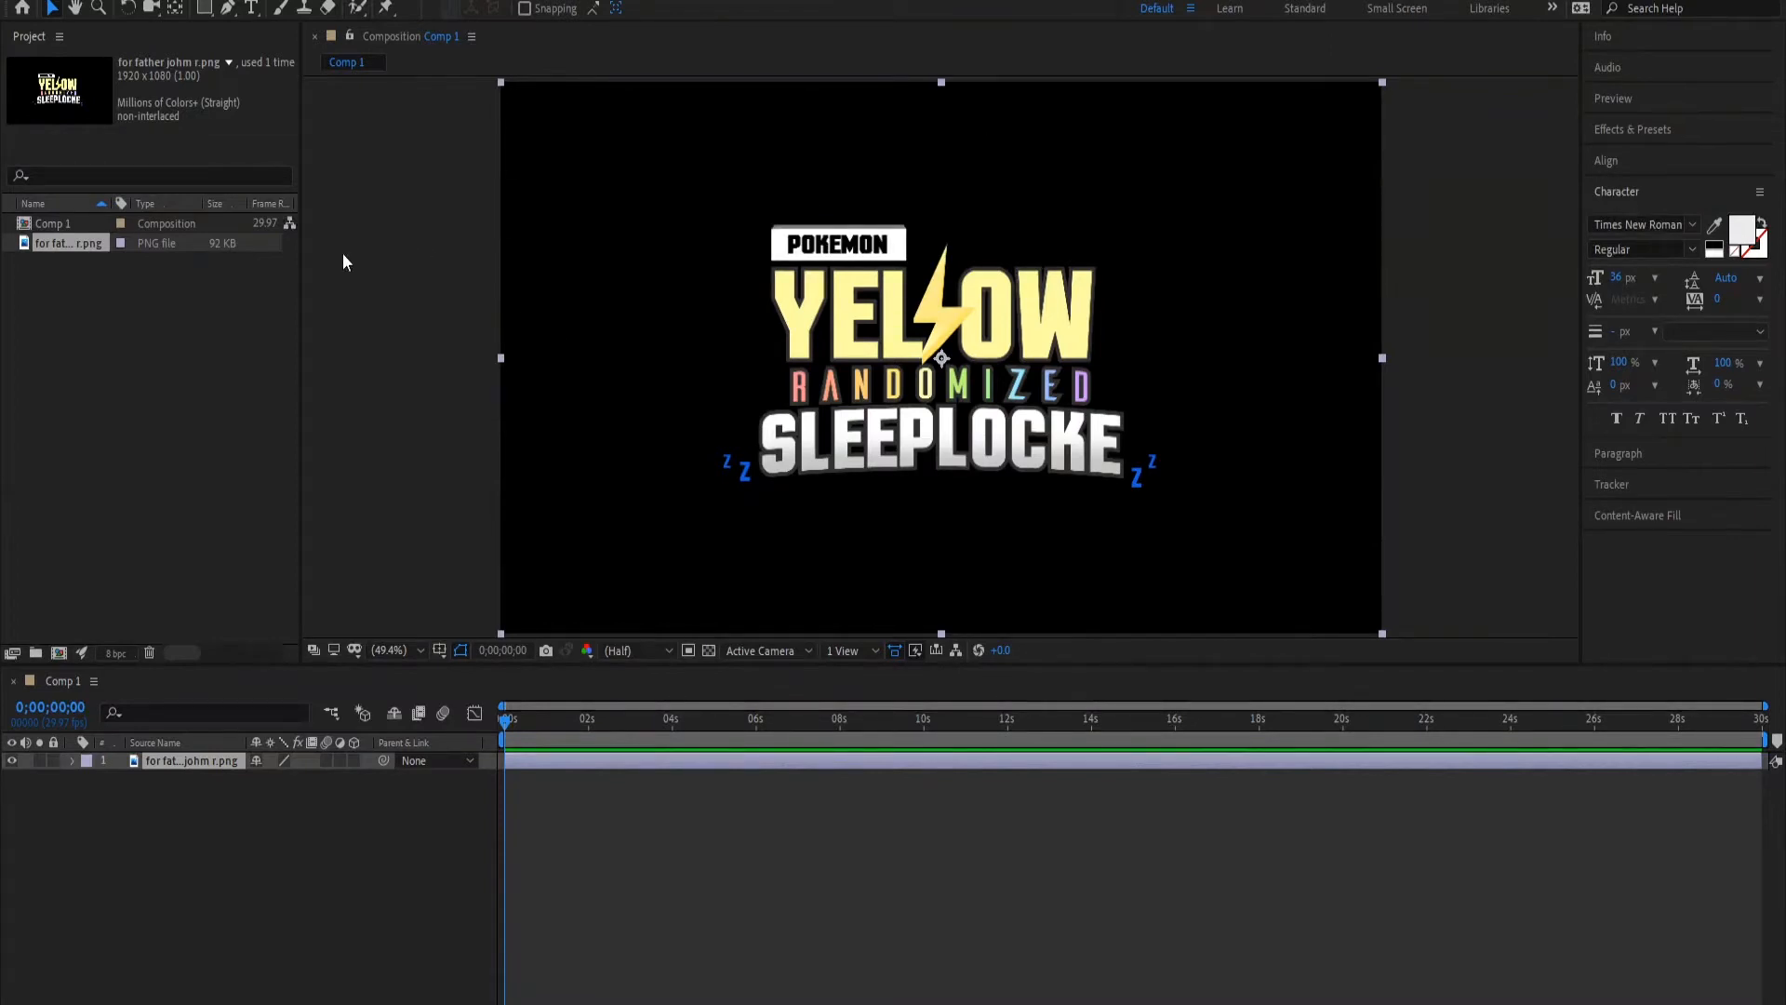
{"action": "left_click", "coordinate": [167, 385]}
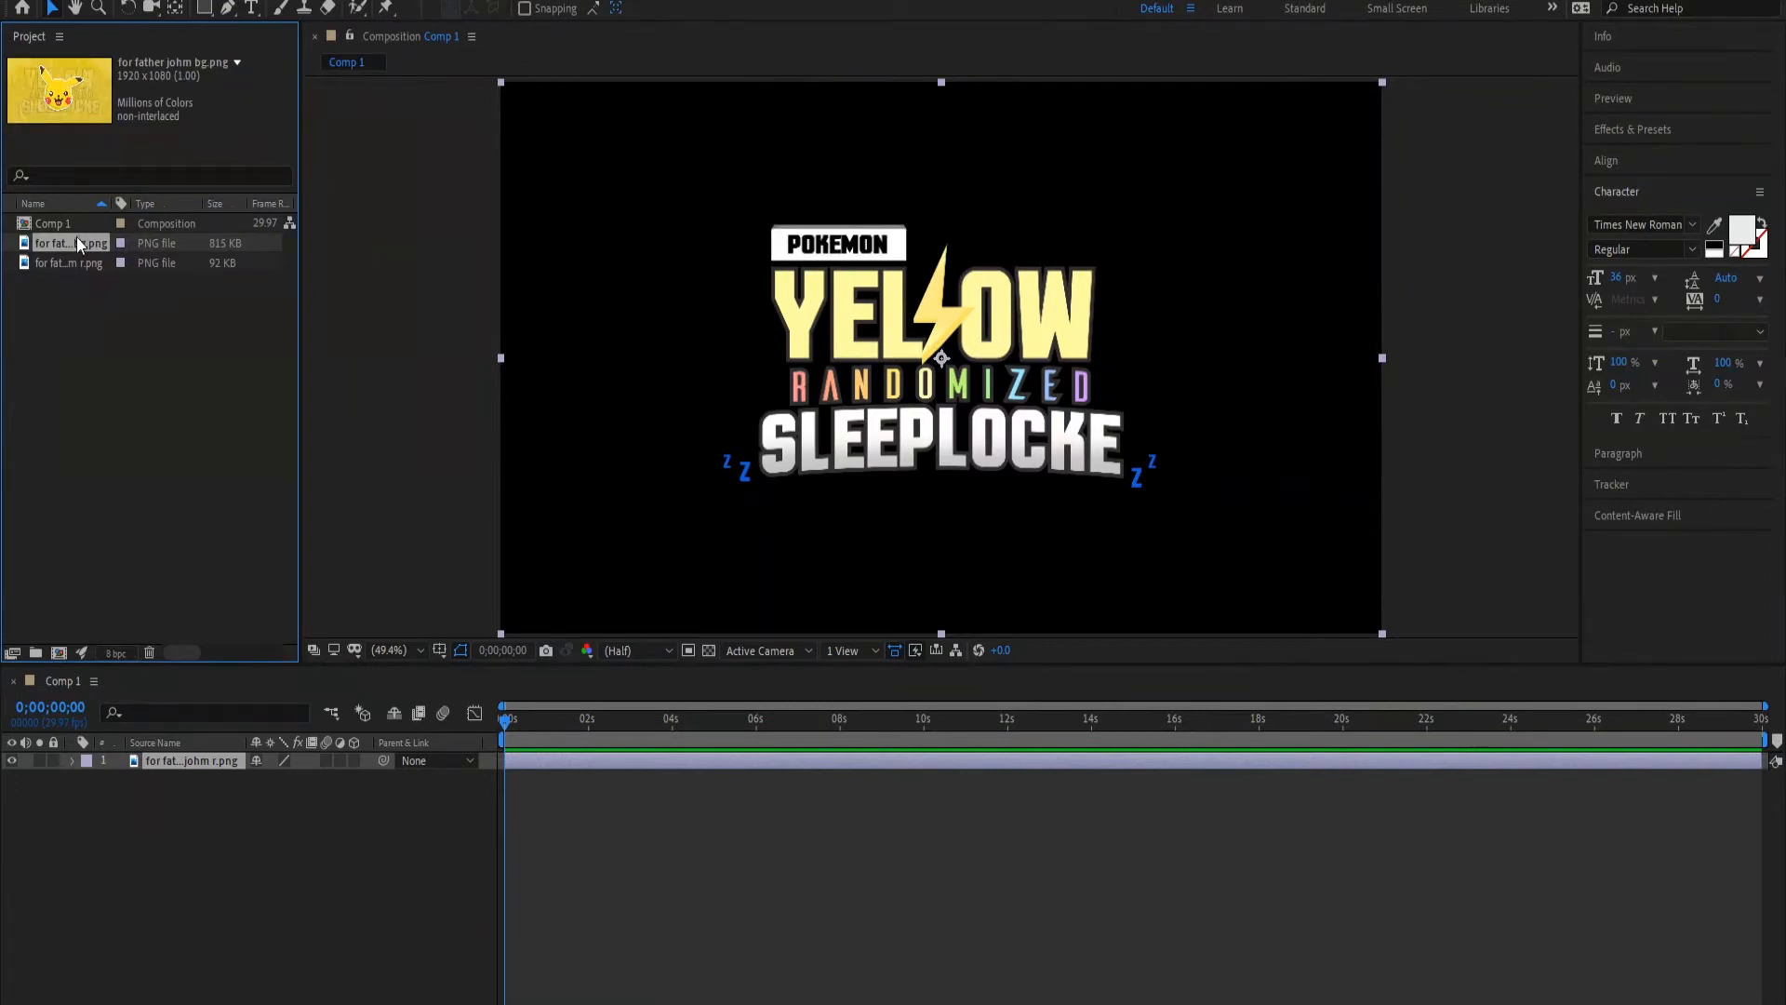
{"action": "left_click_drag", "start_coordinate": [88, 242], "coordinate": [238, 818]}
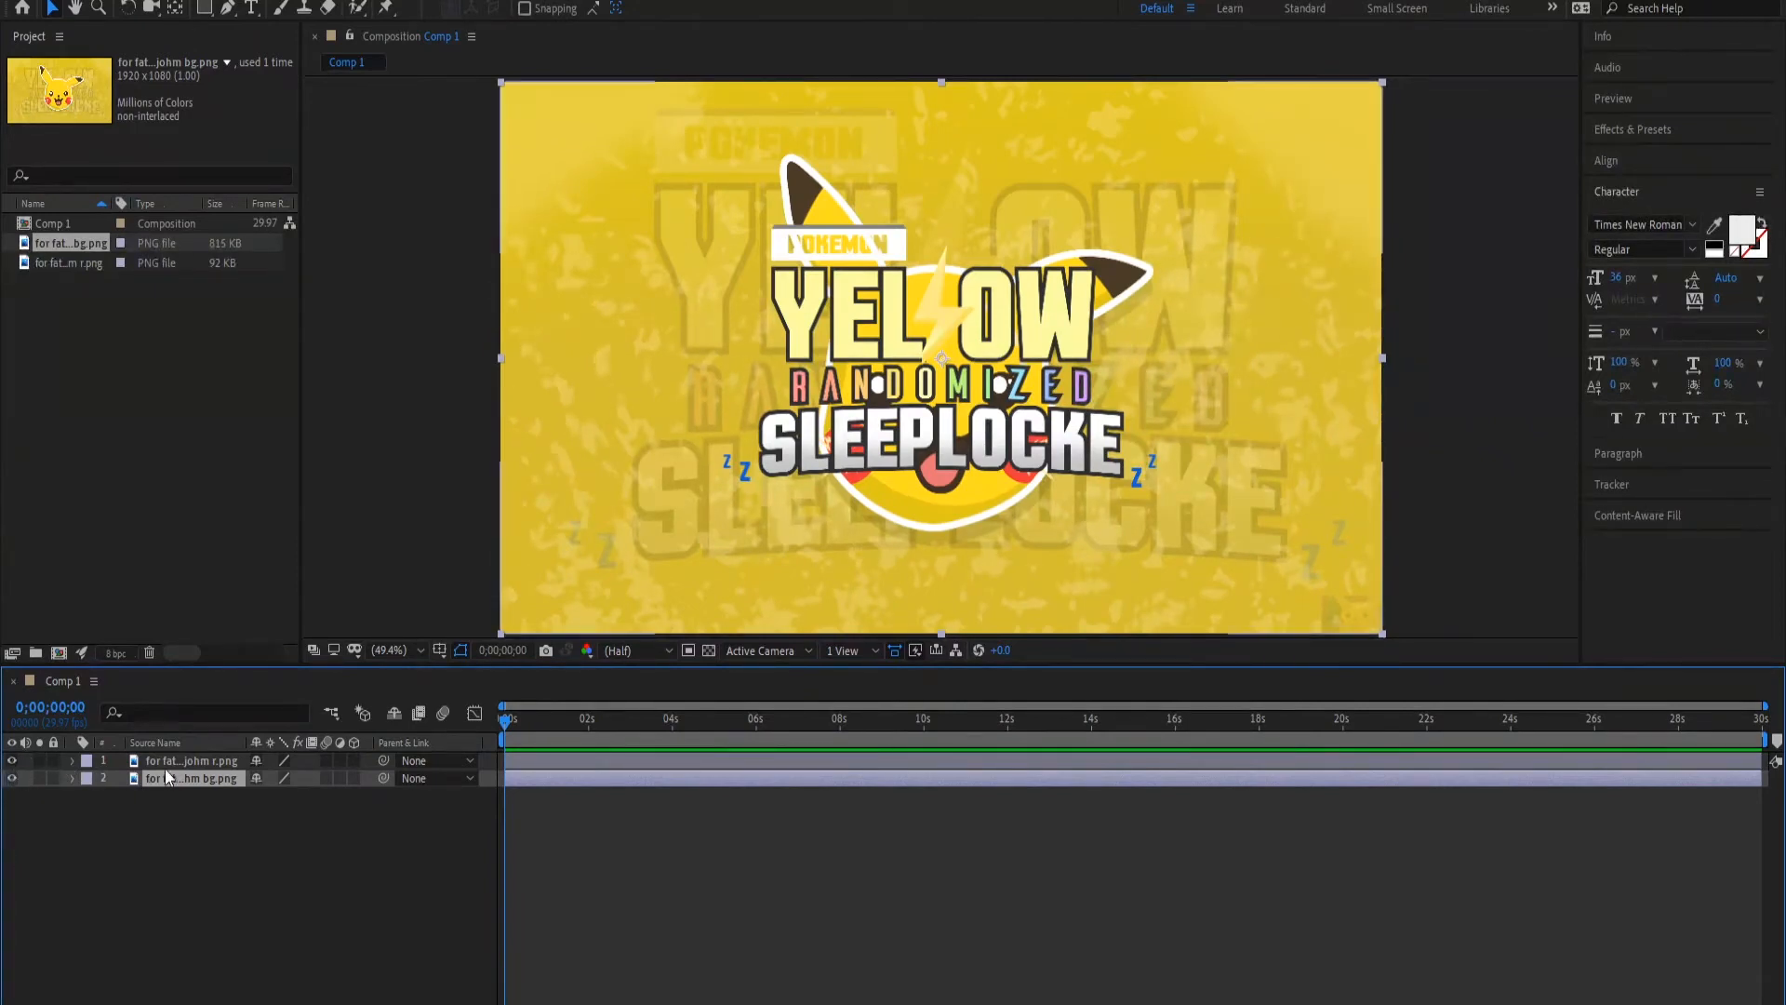
- Hide the logo layer in the timeline so that only the Pikachu background layer shows
{"action": "left_click", "coordinate": [201, 760]}
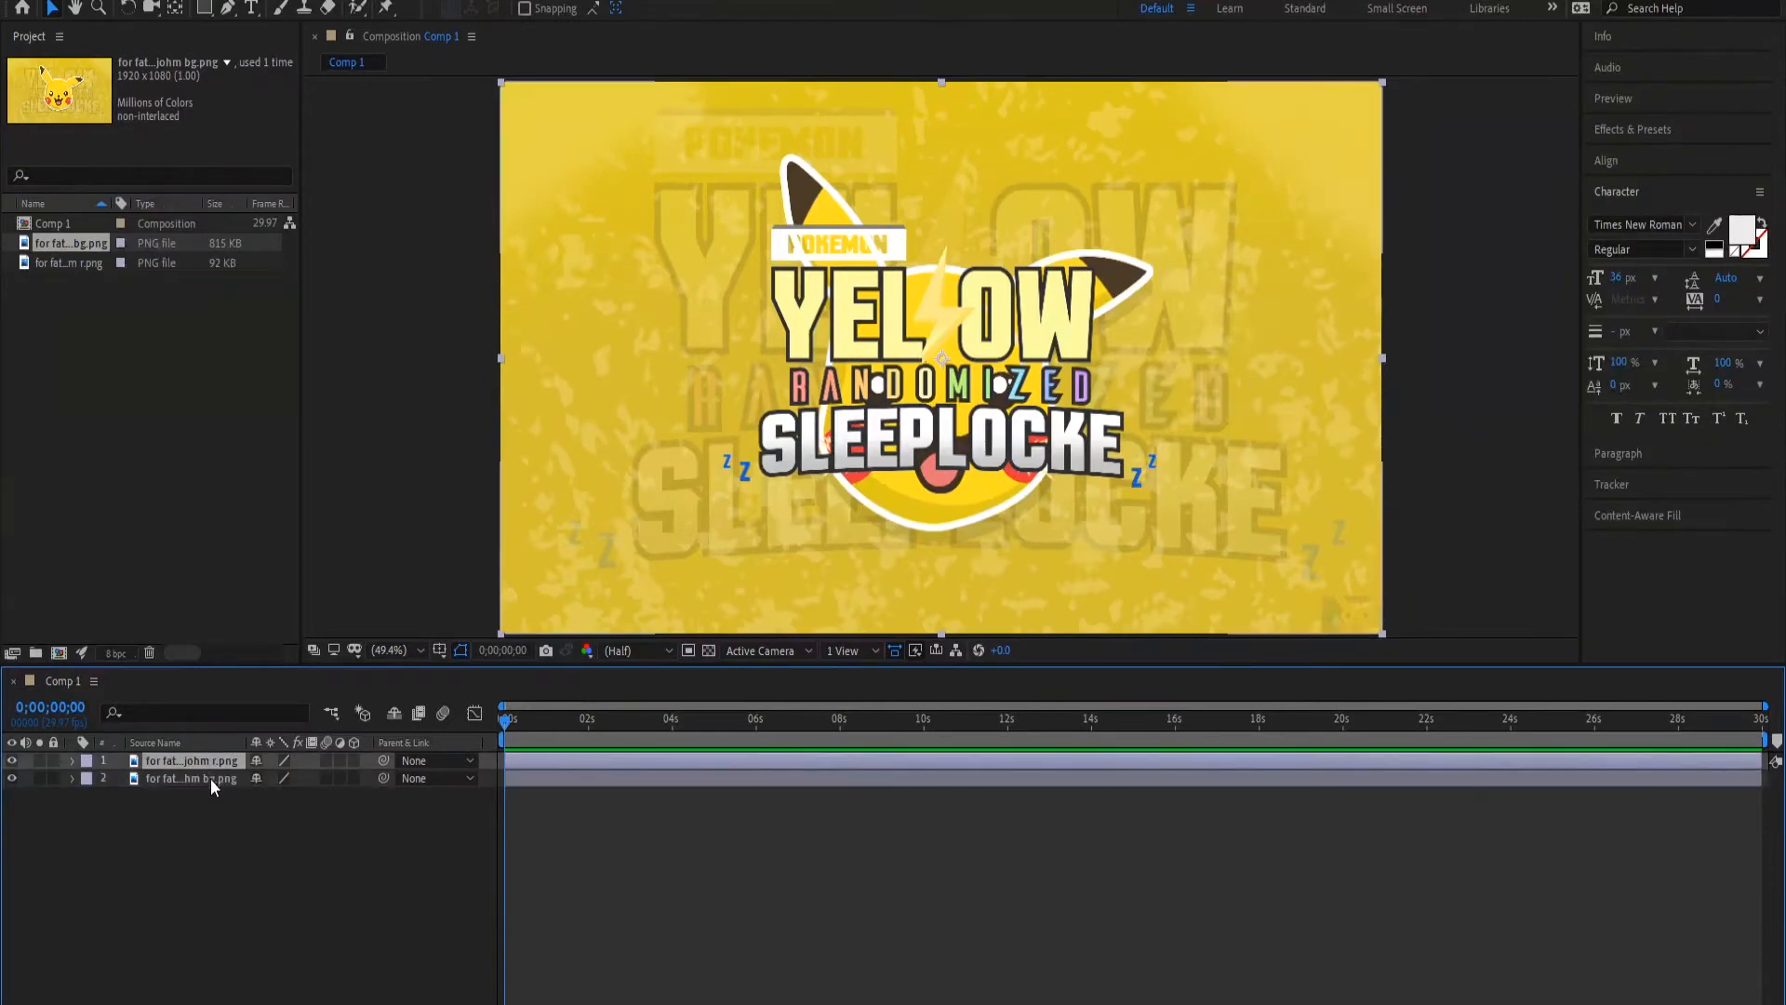
{"action": "left_click", "coordinate": [227, 778]}
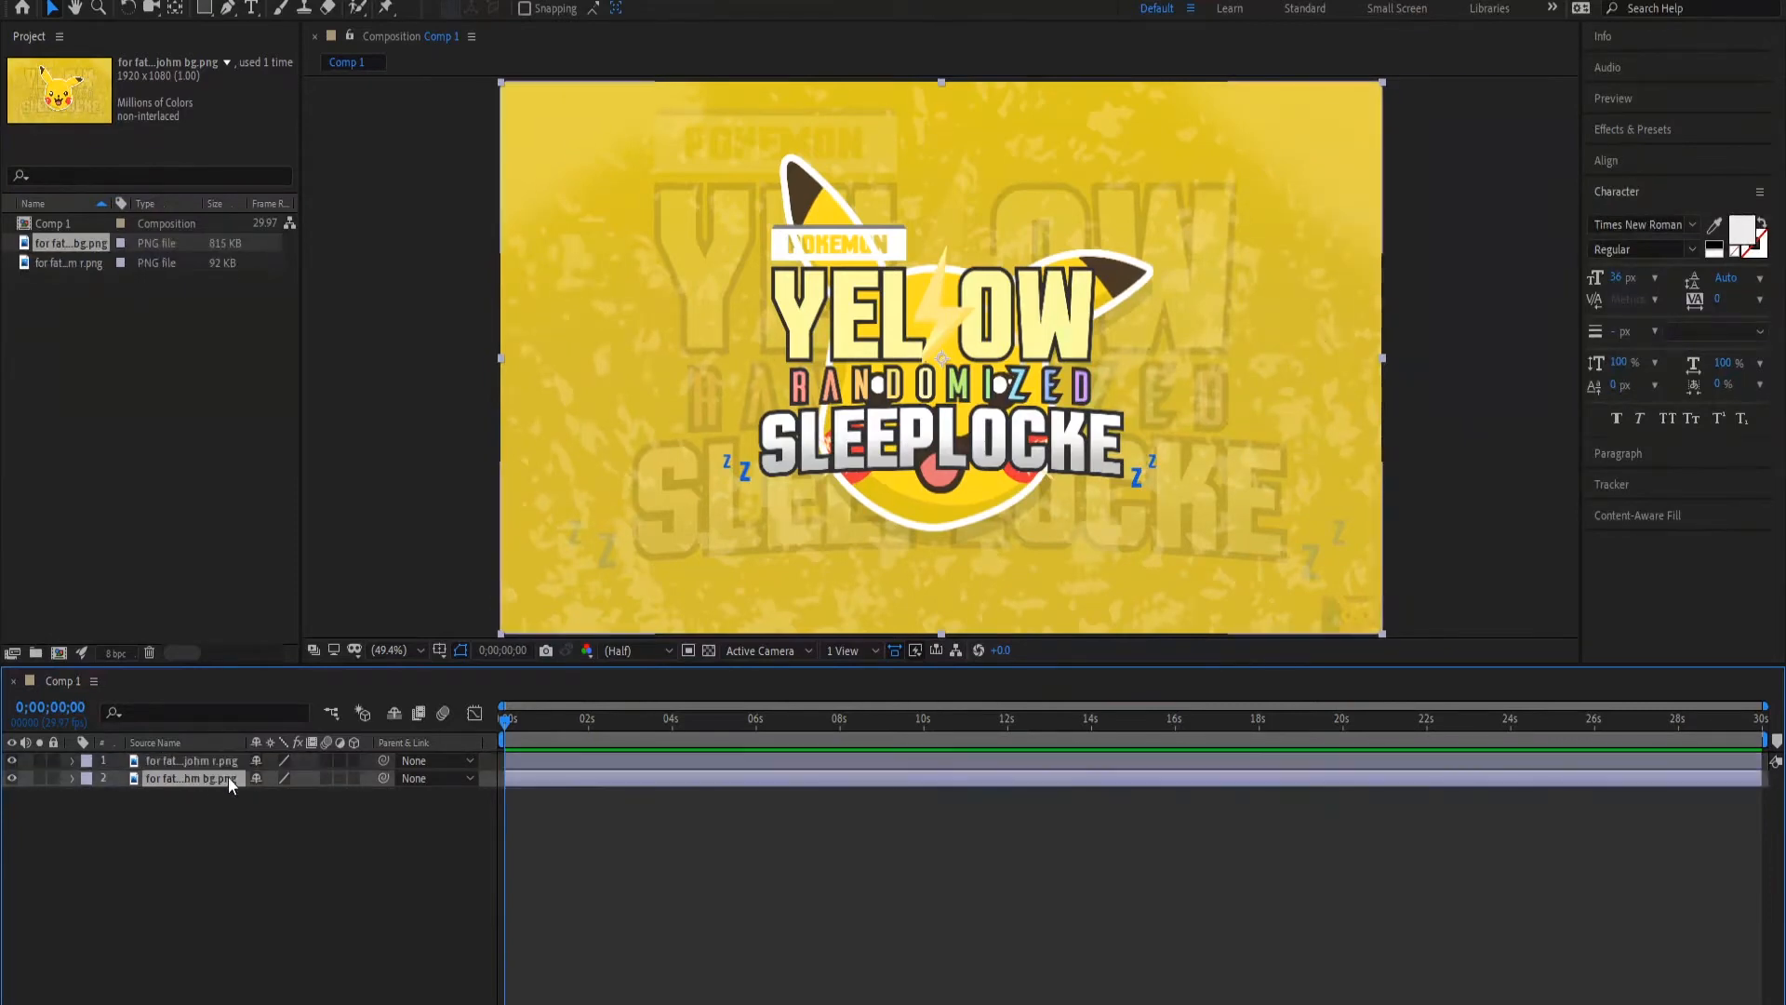
{"action": "left_click", "coordinate": [11, 760]}
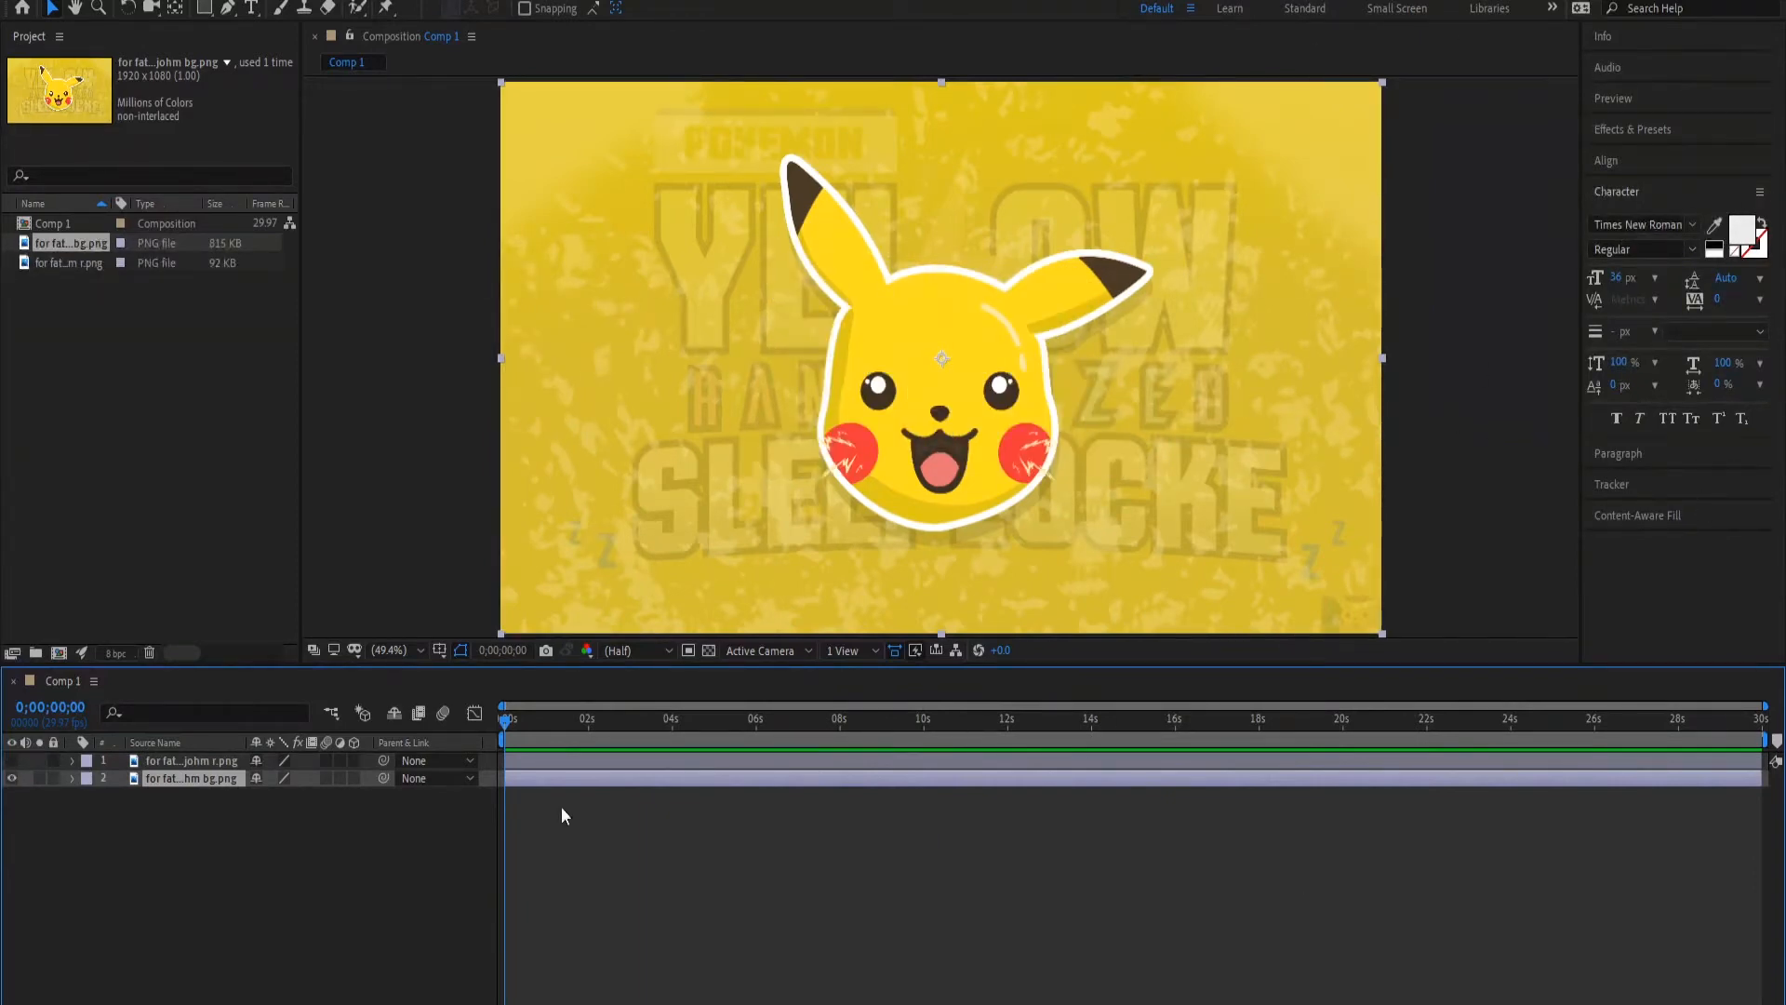
{"action": "left_click", "coordinate": [216, 762]}
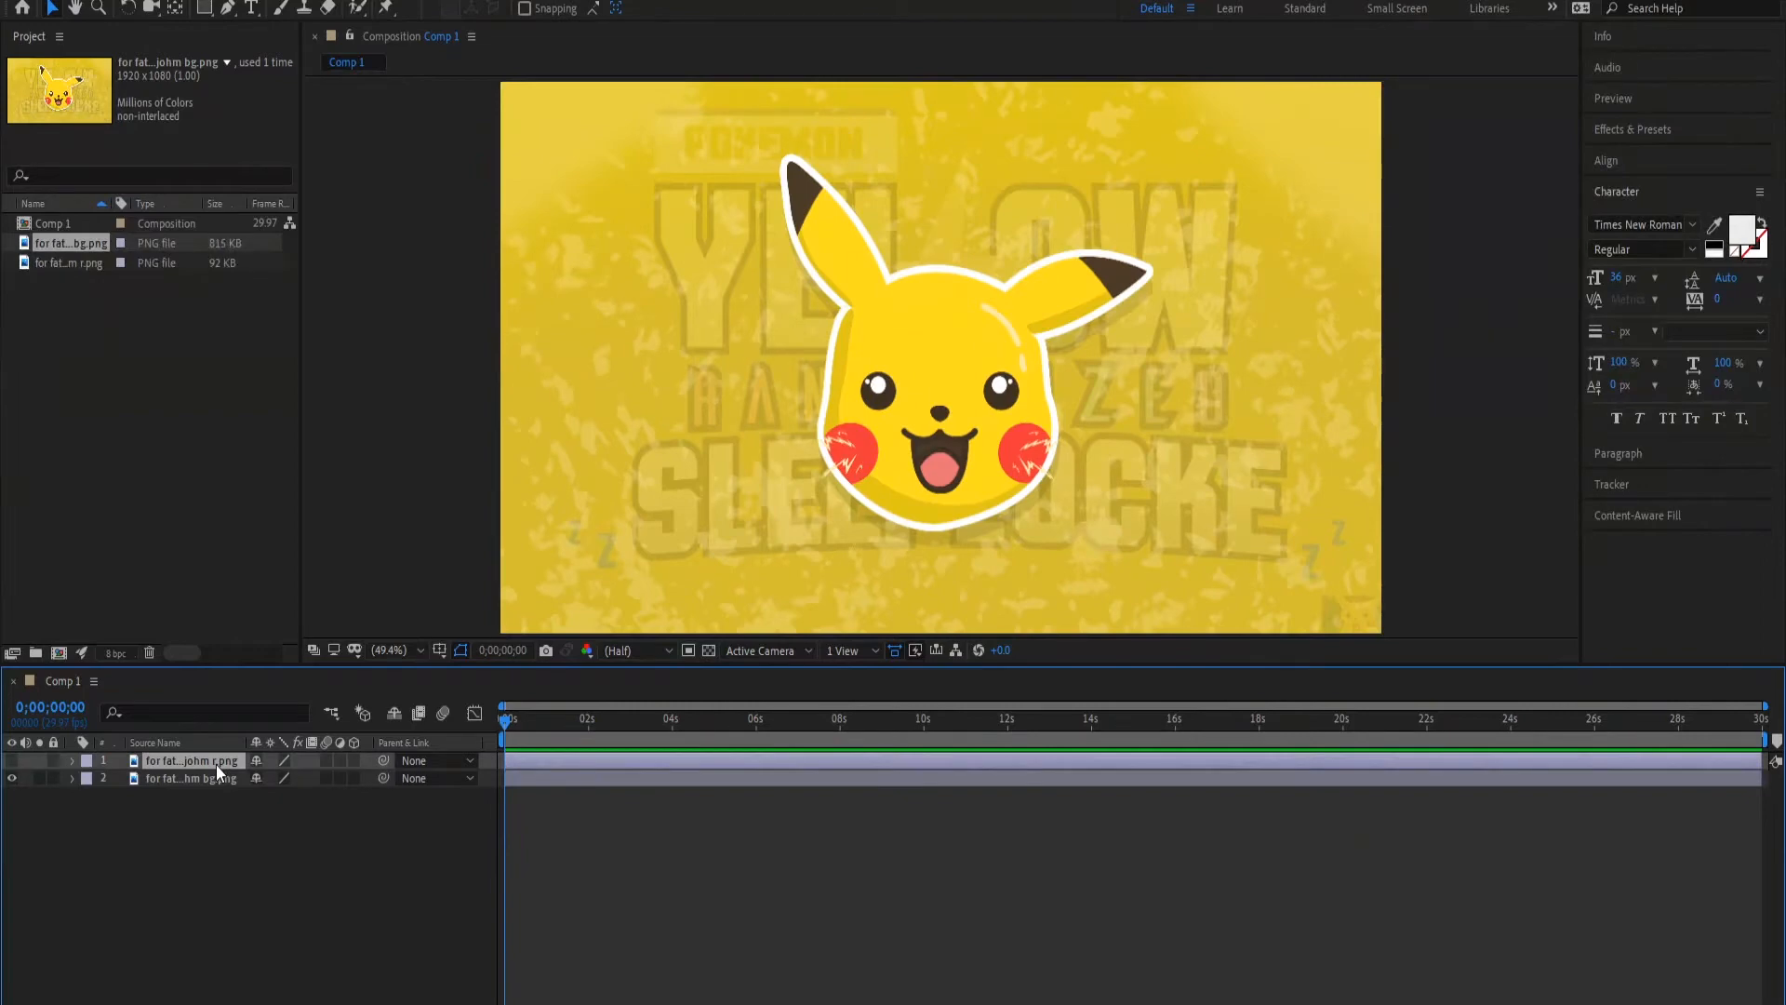
{"action": "right_click", "coordinate": [216, 763]}
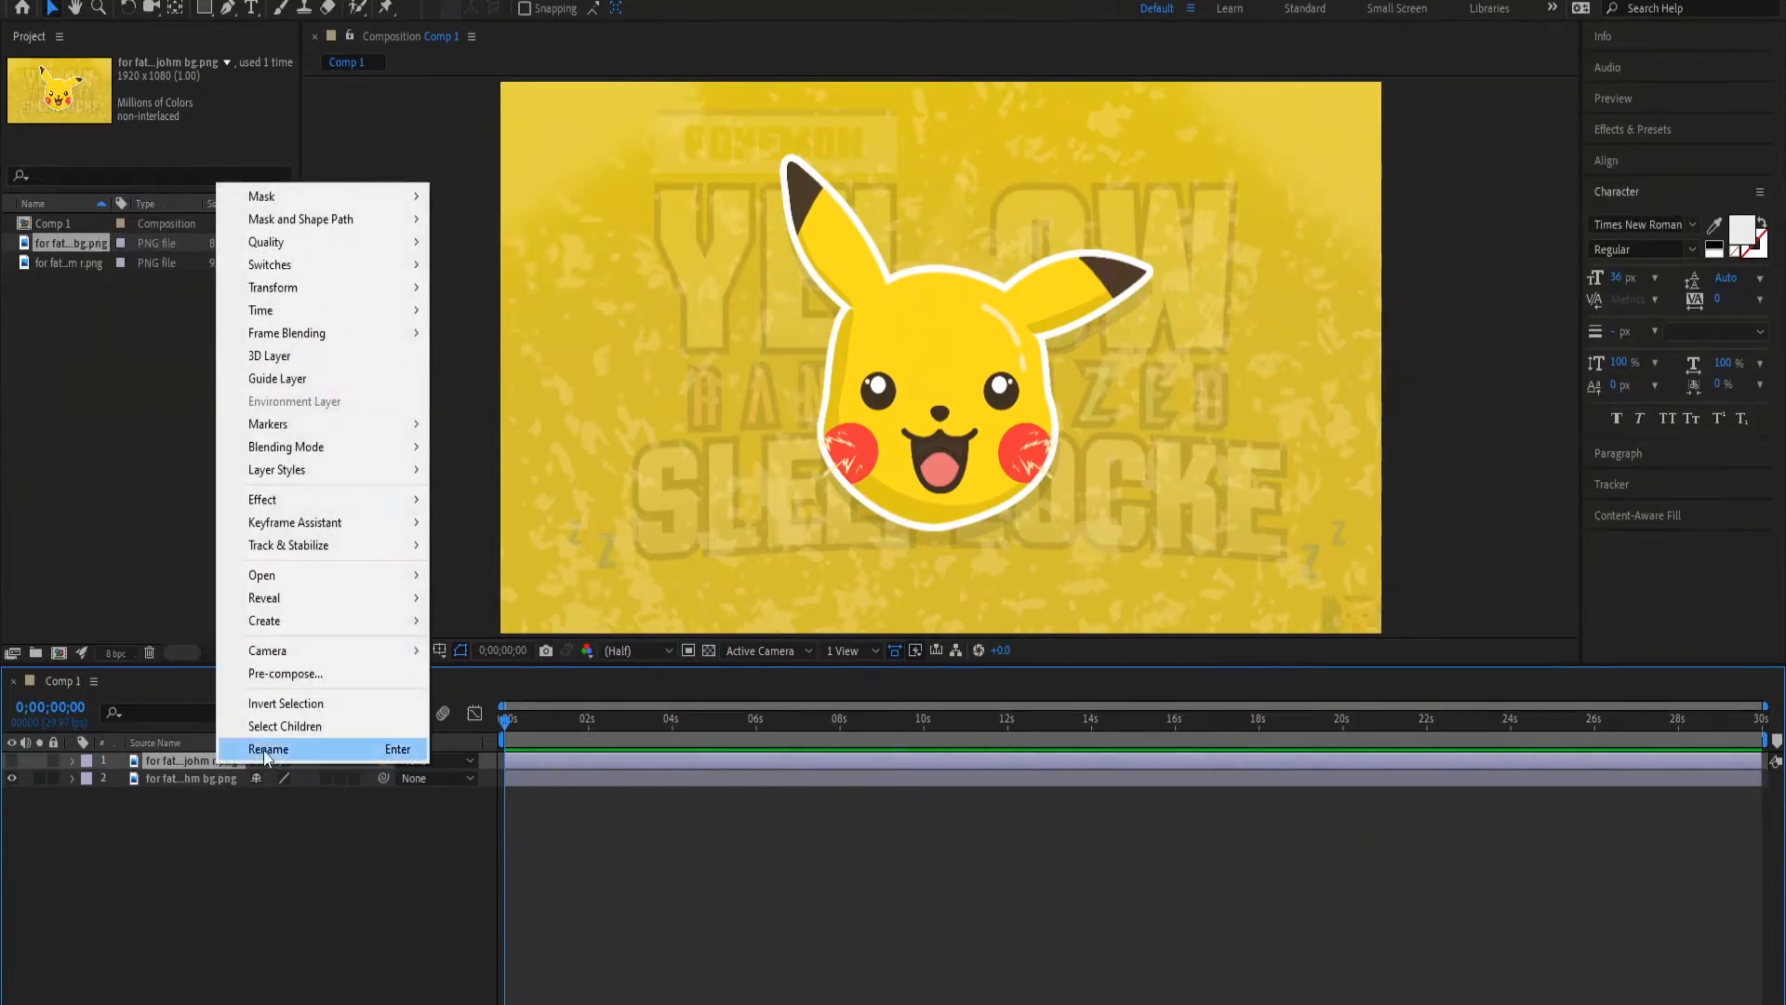
{"action": "mouse_move", "coordinate": [299, 449]}
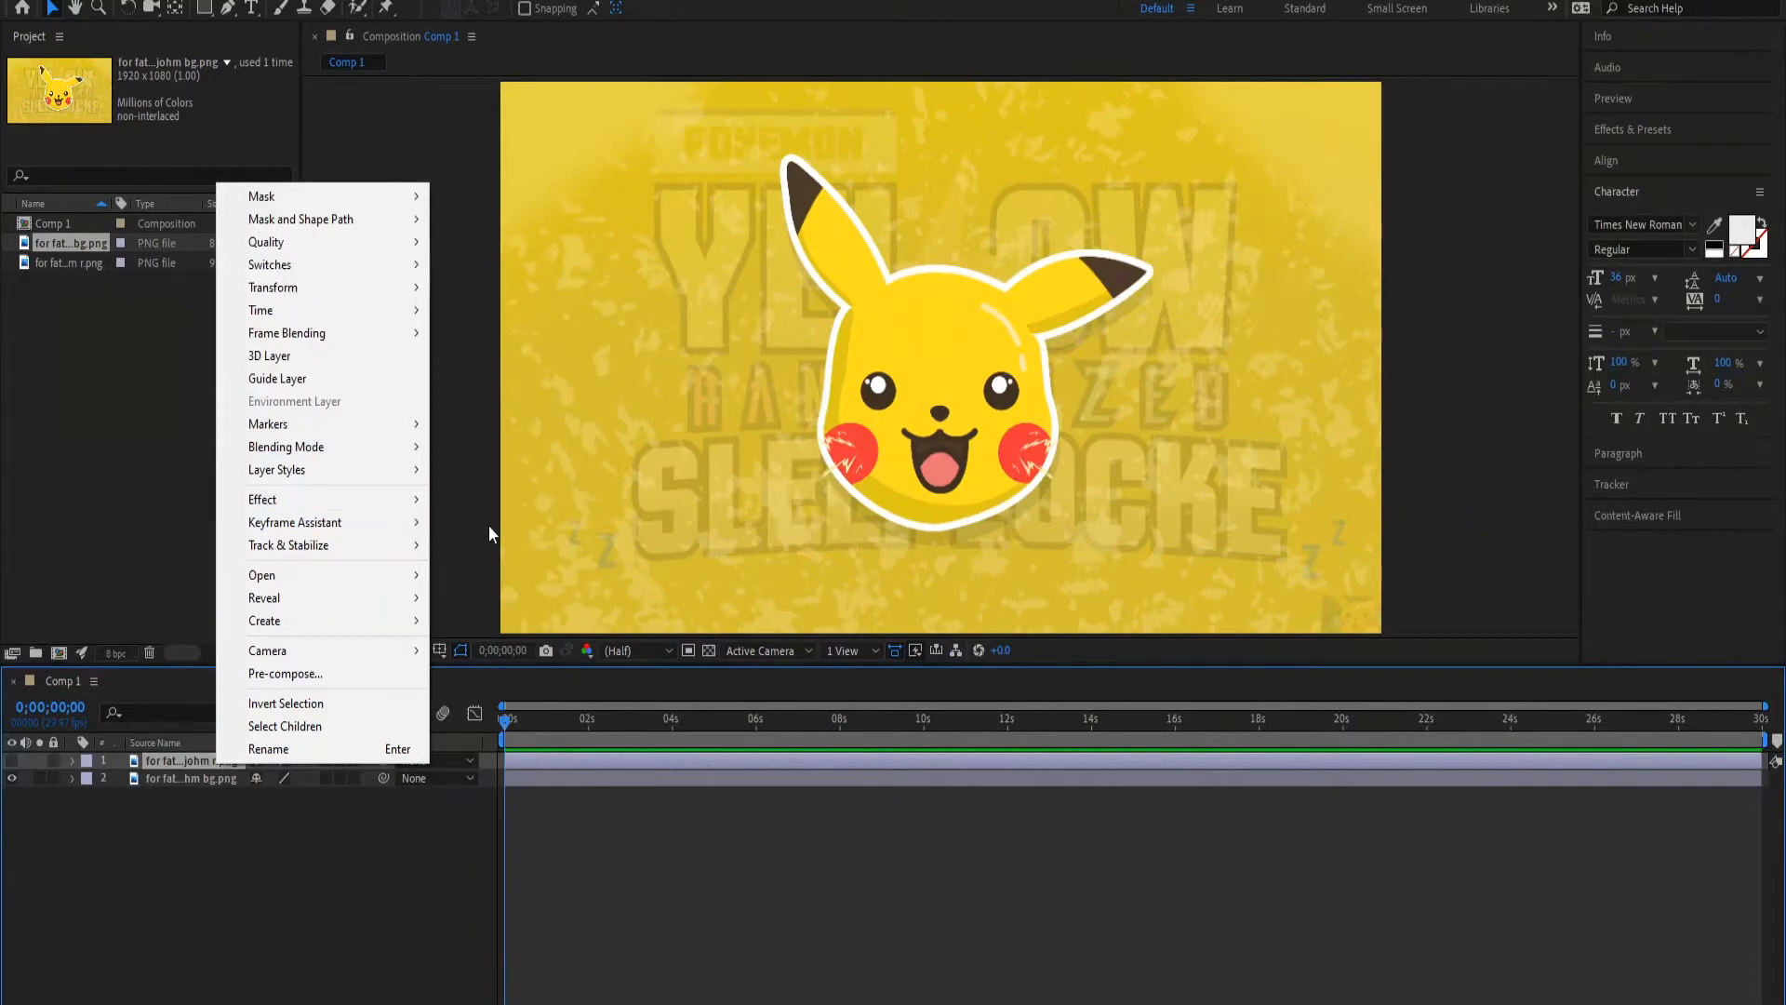
{"action": "left_click", "coordinate": [143, 508]}
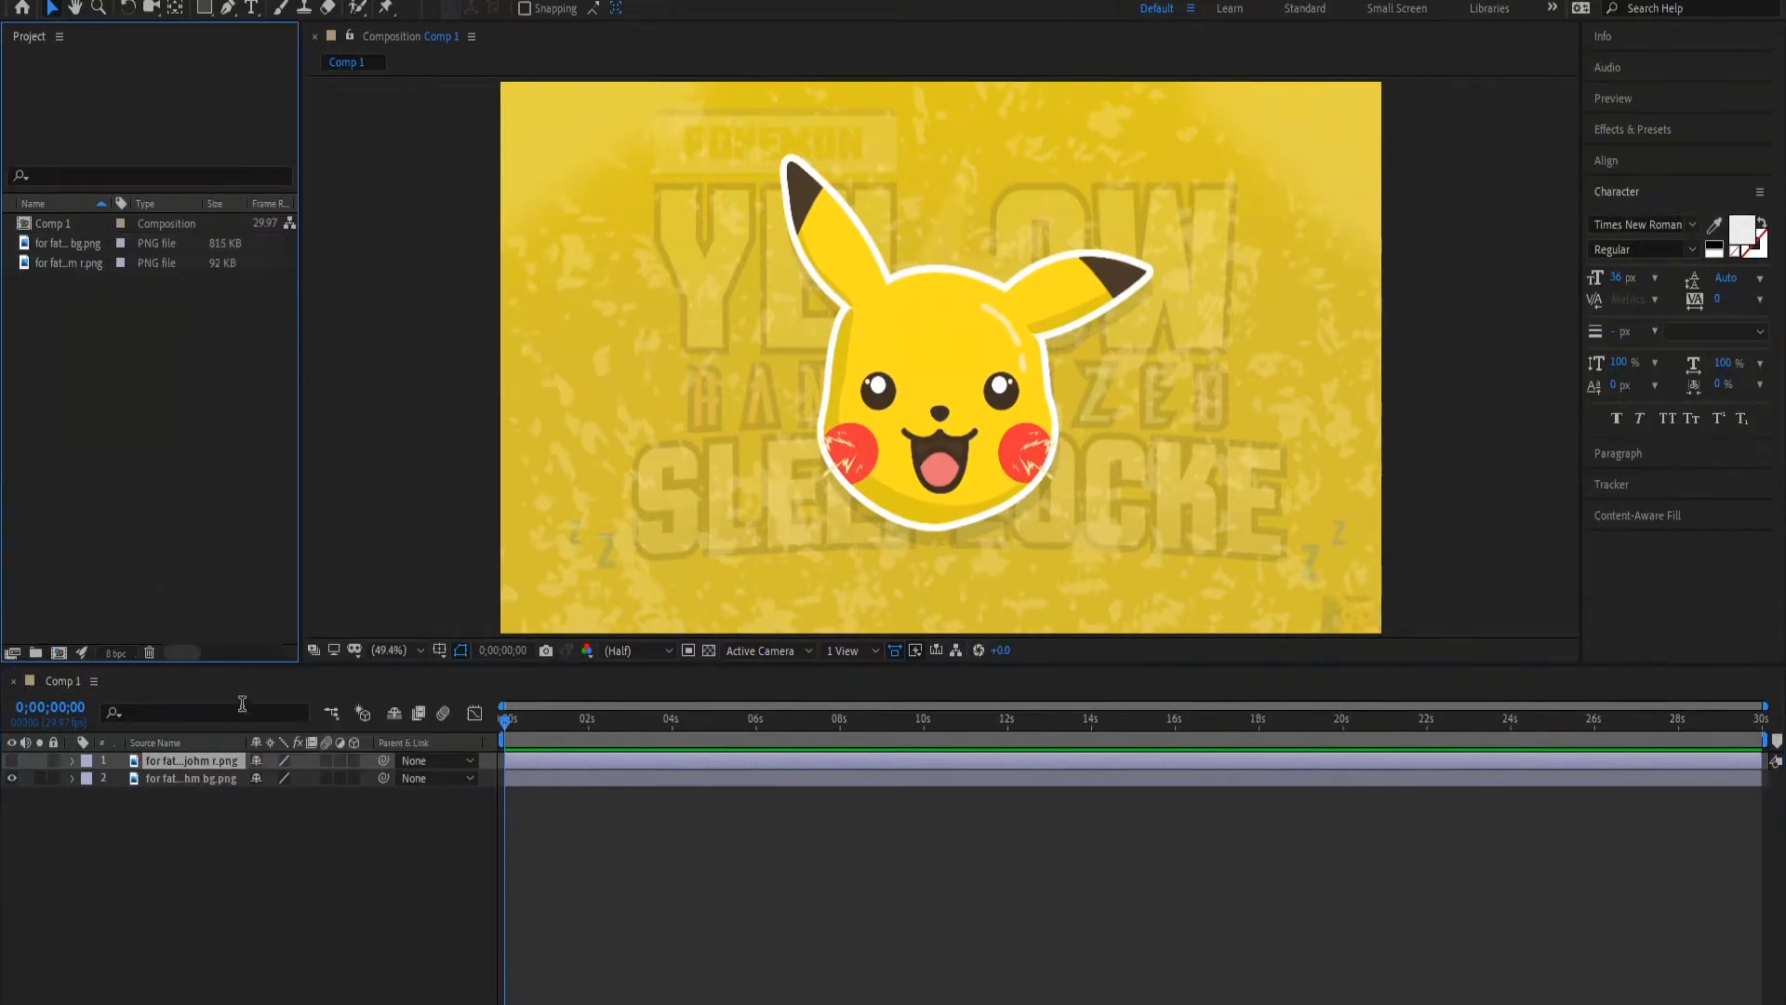
- Preview the Overshoot Scale From Anchor Point, Gaussian Blur & Fade Eased, Fade Cubic In and Ease Position & Rotate presets in Transitions - 2D Layer
{"action": "left_click", "coordinate": [192, 756]}
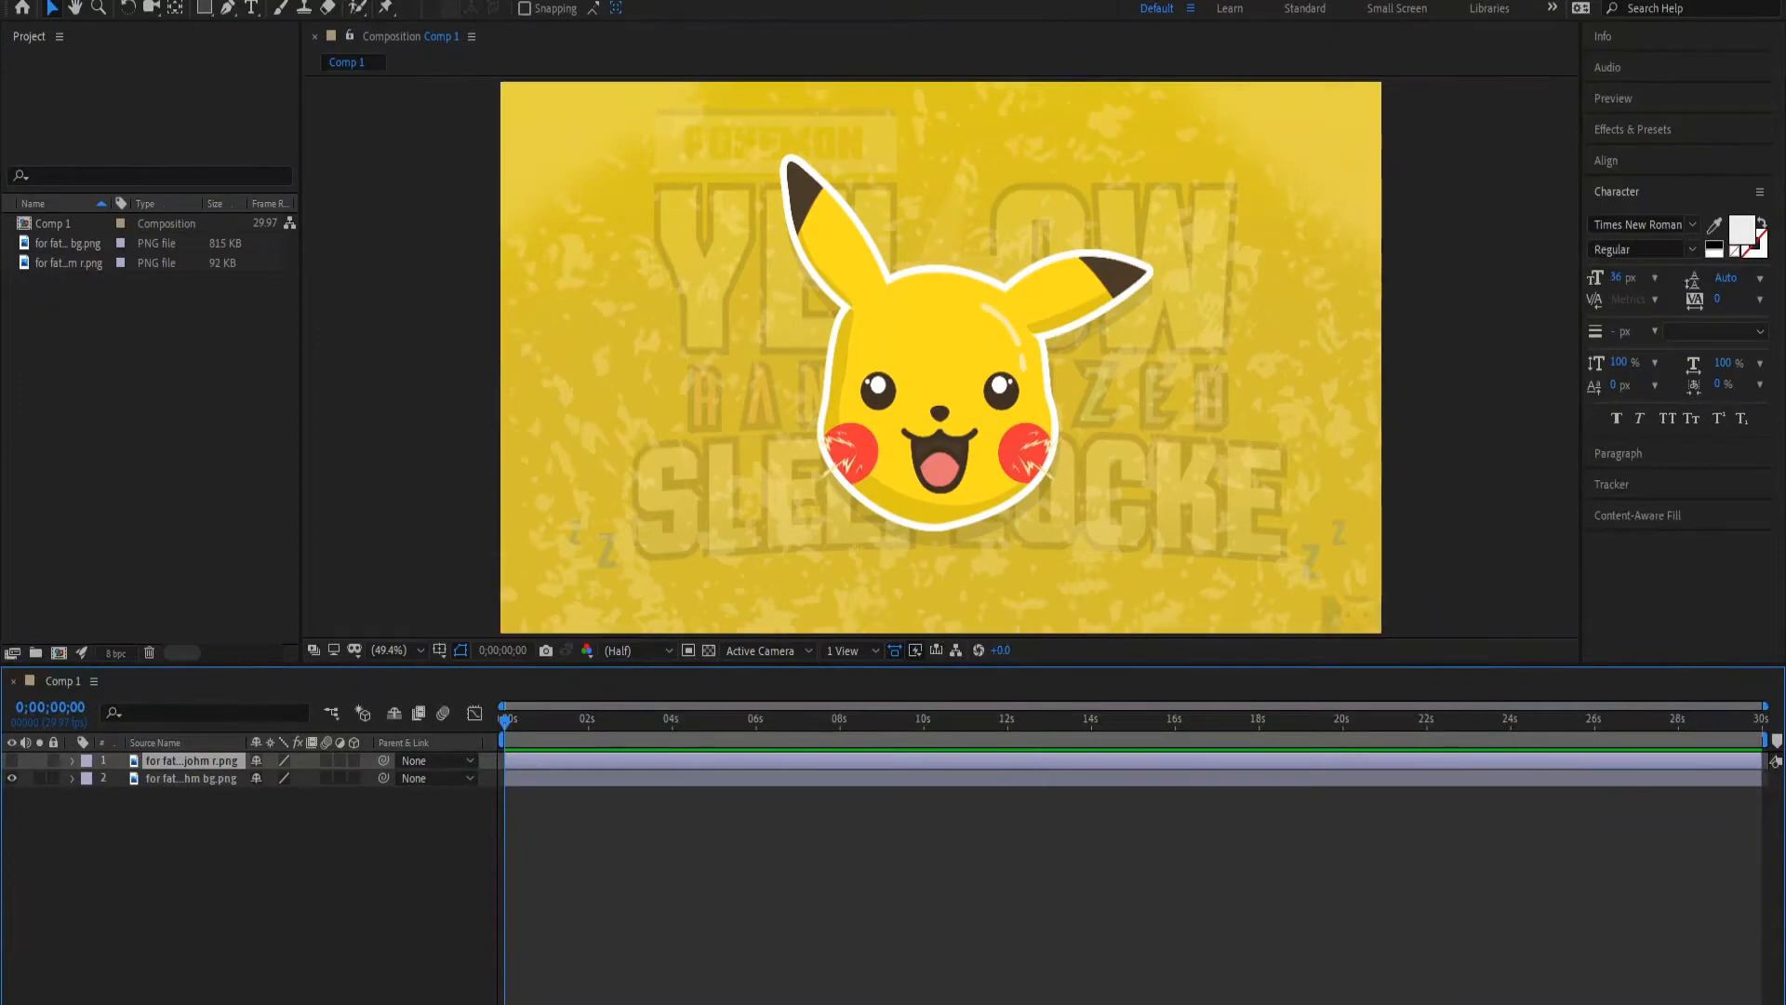
{"action": "left_click_drag", "start_coordinate": [1148, 131], "coordinate": [865, 144]}
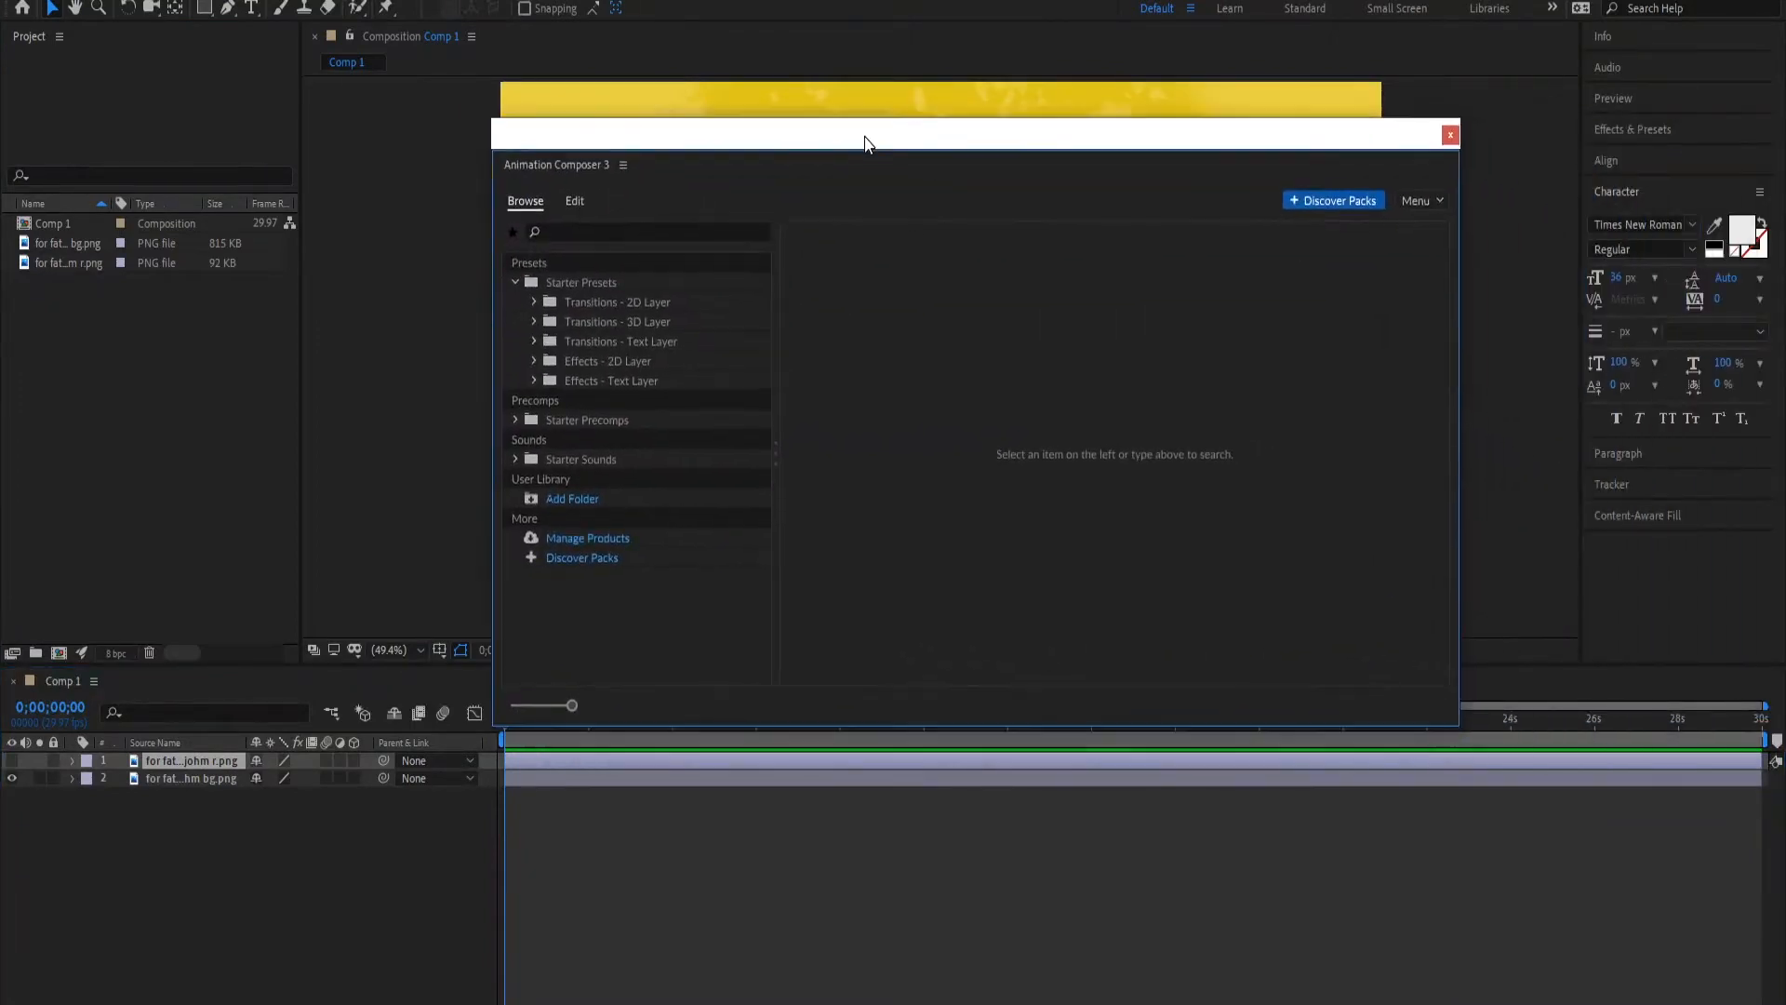
{"action": "left_click", "coordinate": [530, 302]}
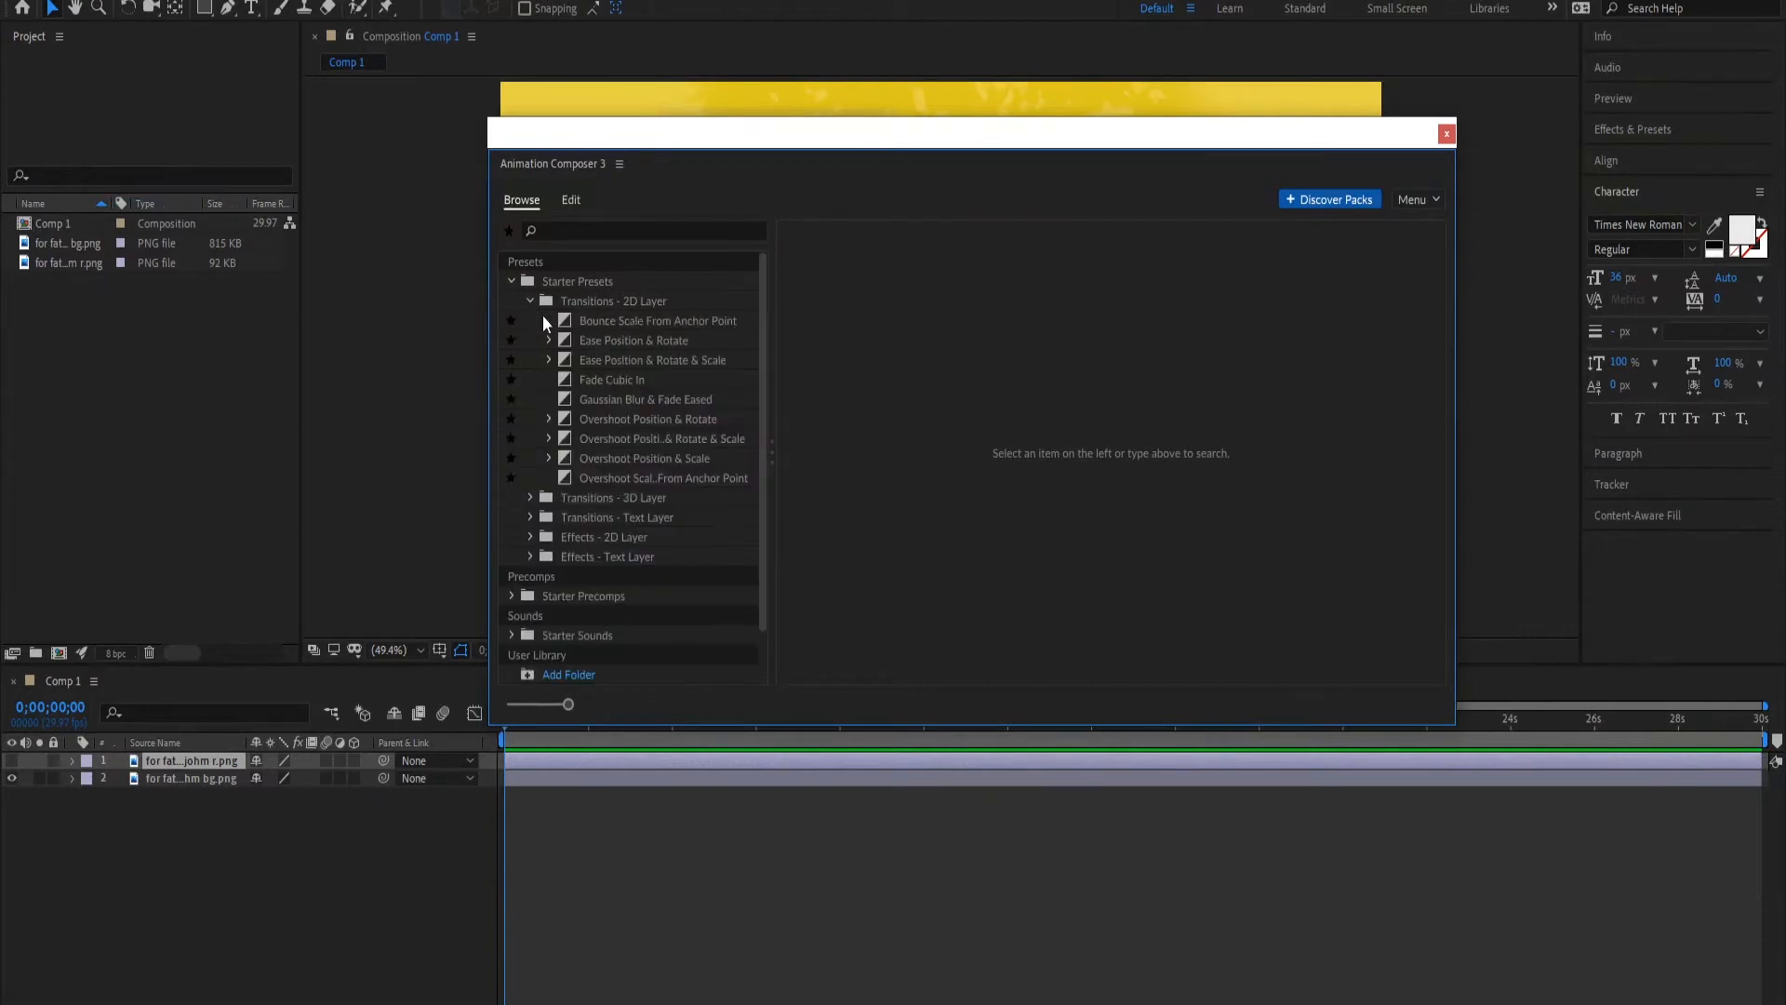
{"action": "left_click", "coordinate": [661, 479]}
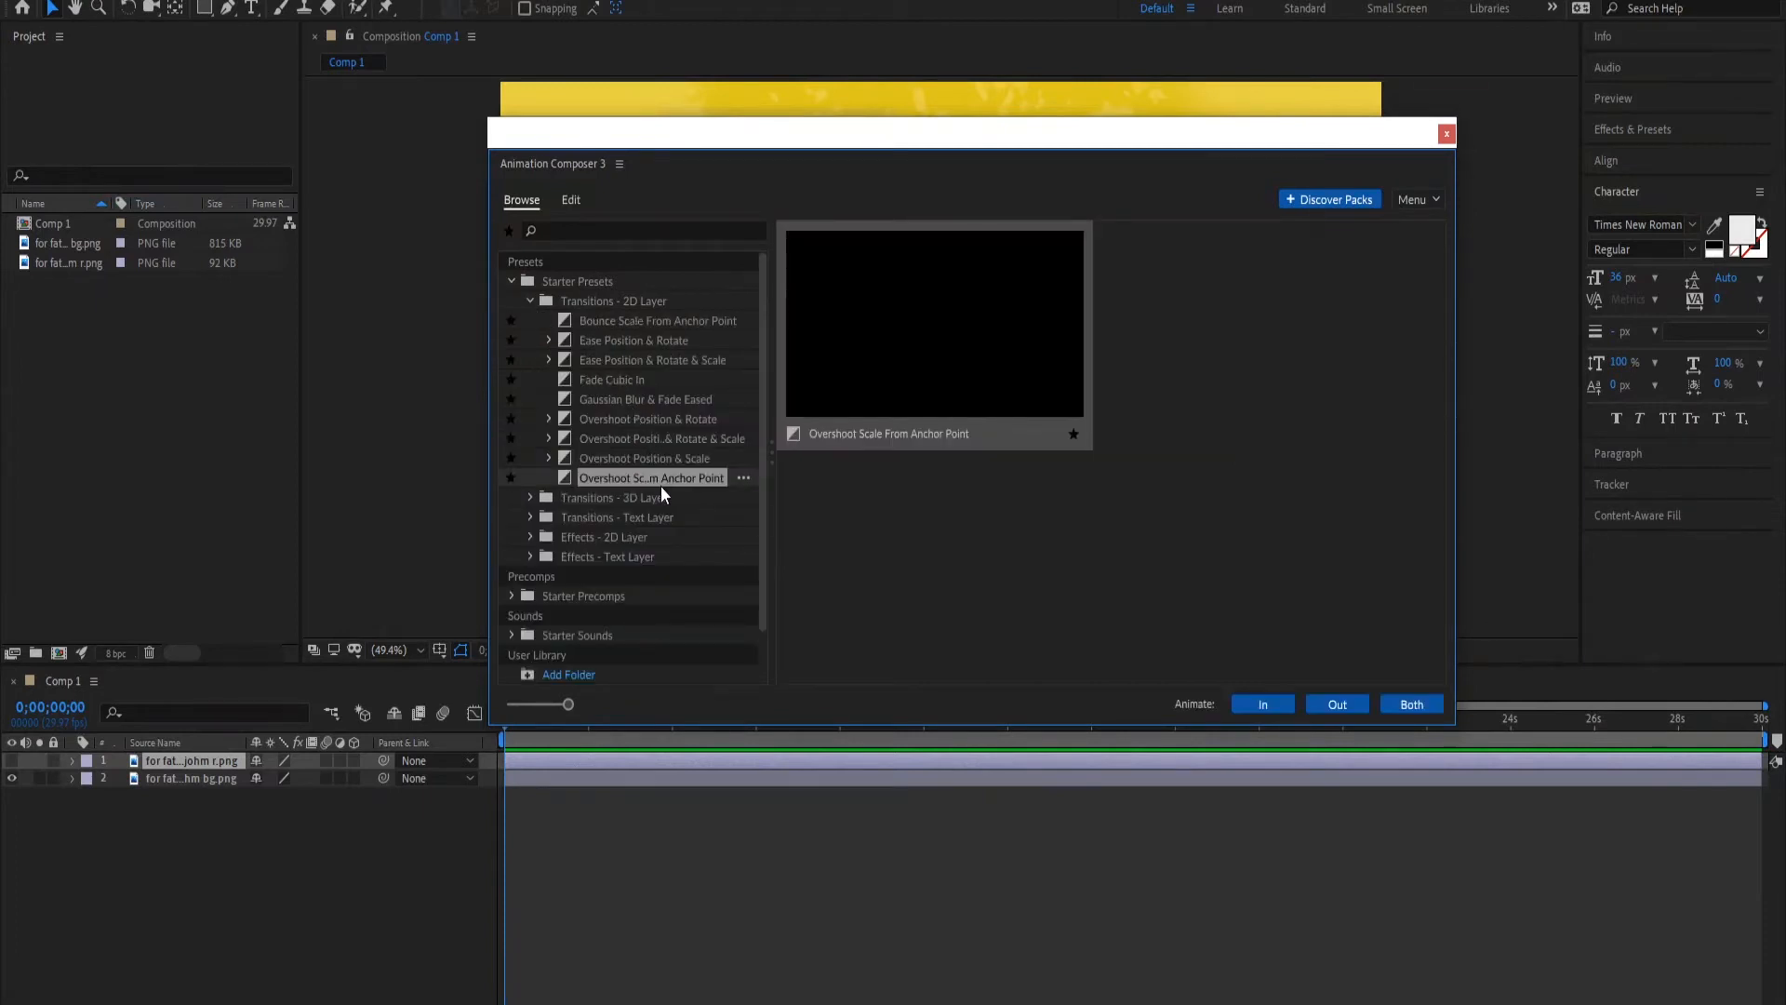
{"action": "left_click", "coordinate": [621, 402]}
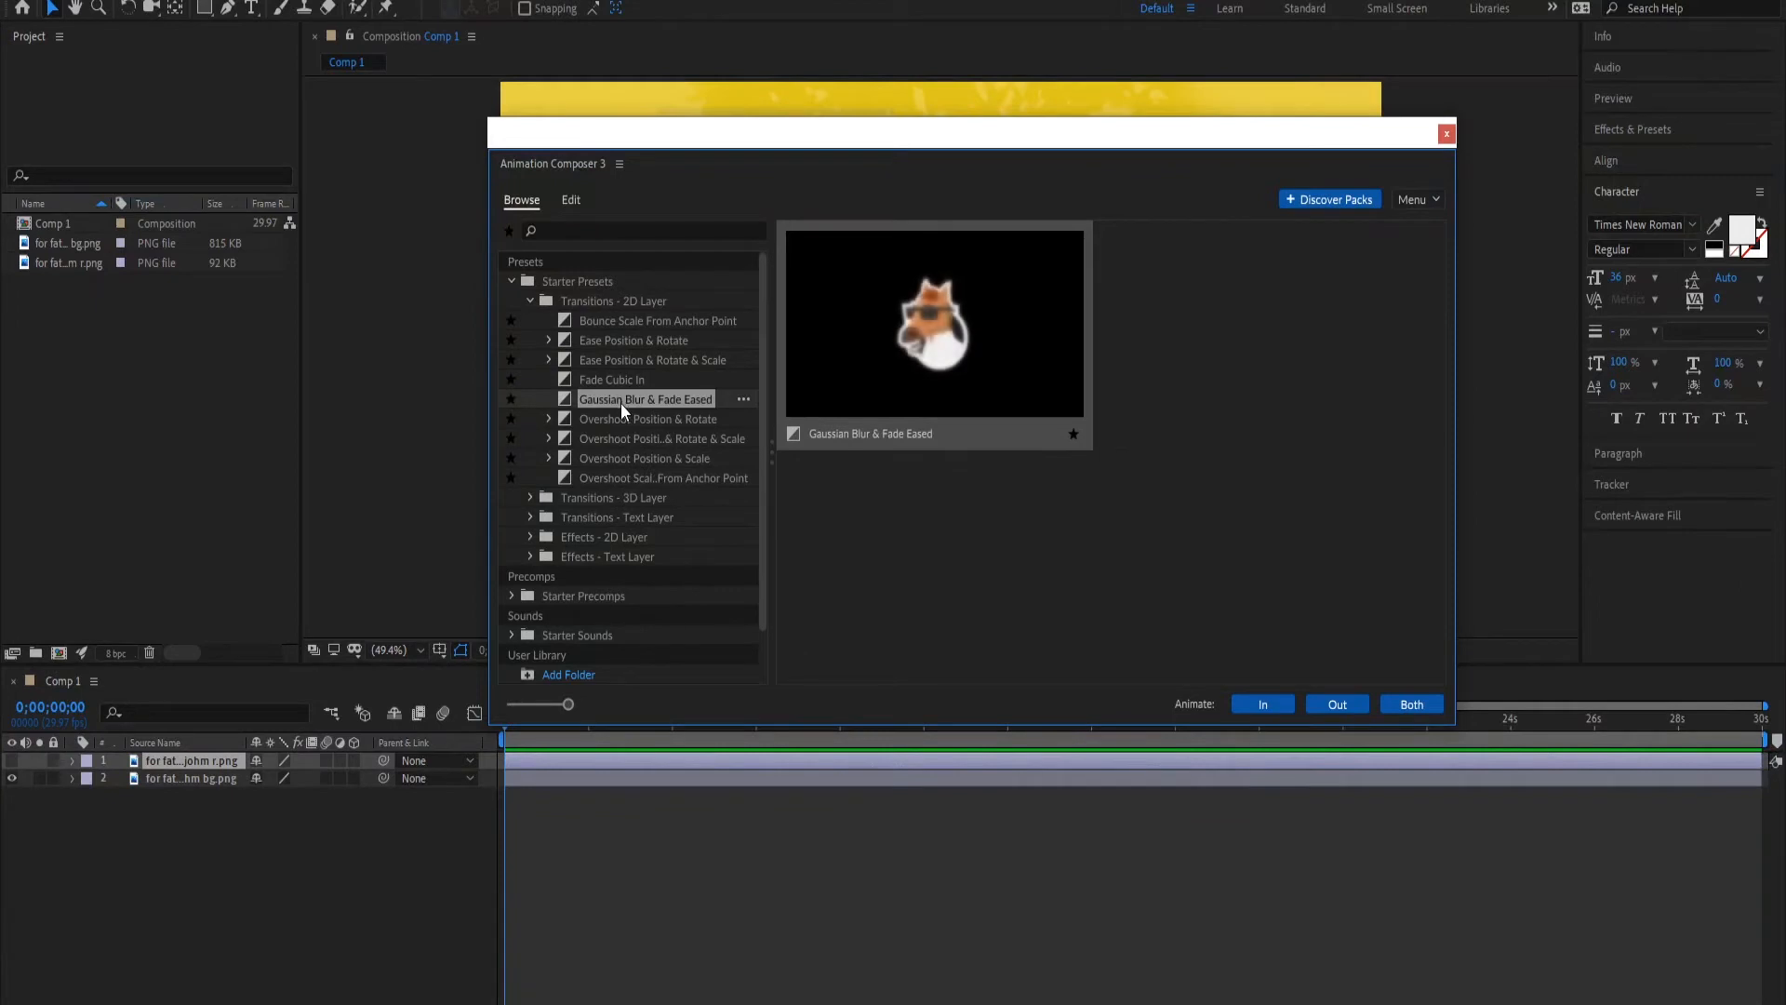
{"action": "left_click", "coordinate": [617, 380]}
{"action": "left_click", "coordinate": [631, 346]}
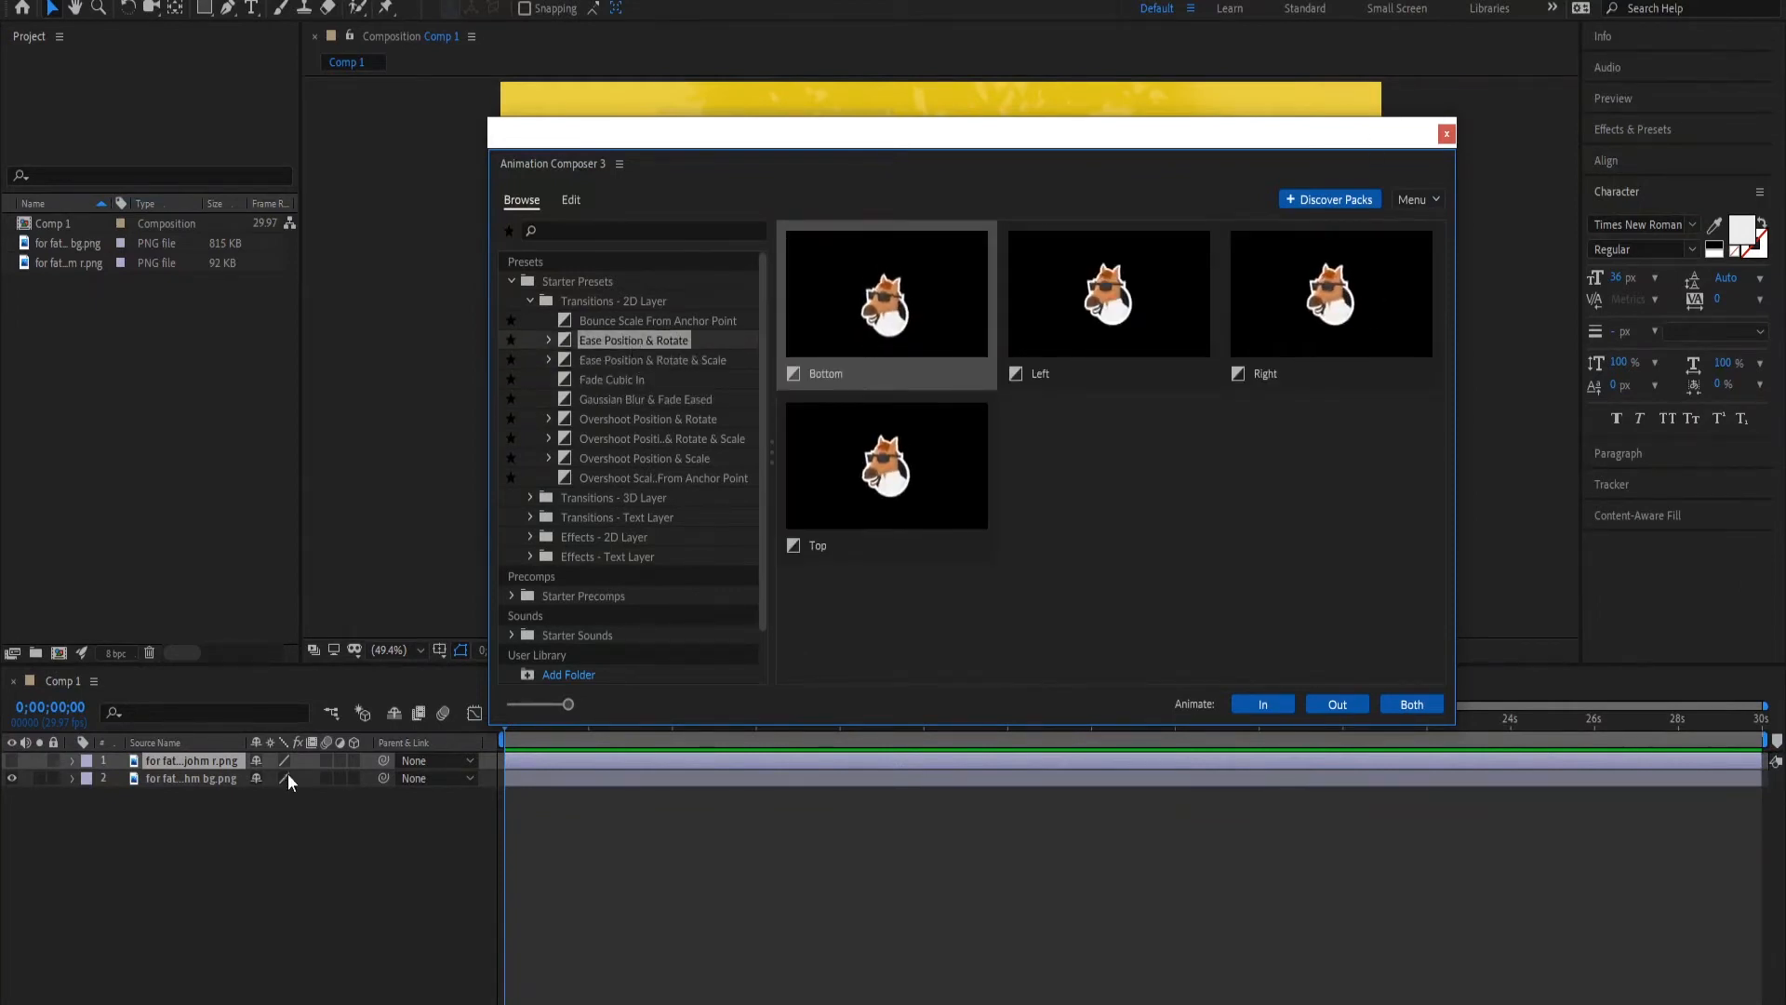
- Apply the Bottom variant of the Ease Position & Rotate preset to the logo layer as an In animation
{"action": "left_click", "coordinate": [180, 776]}
{"action": "left_click", "coordinate": [188, 762]}
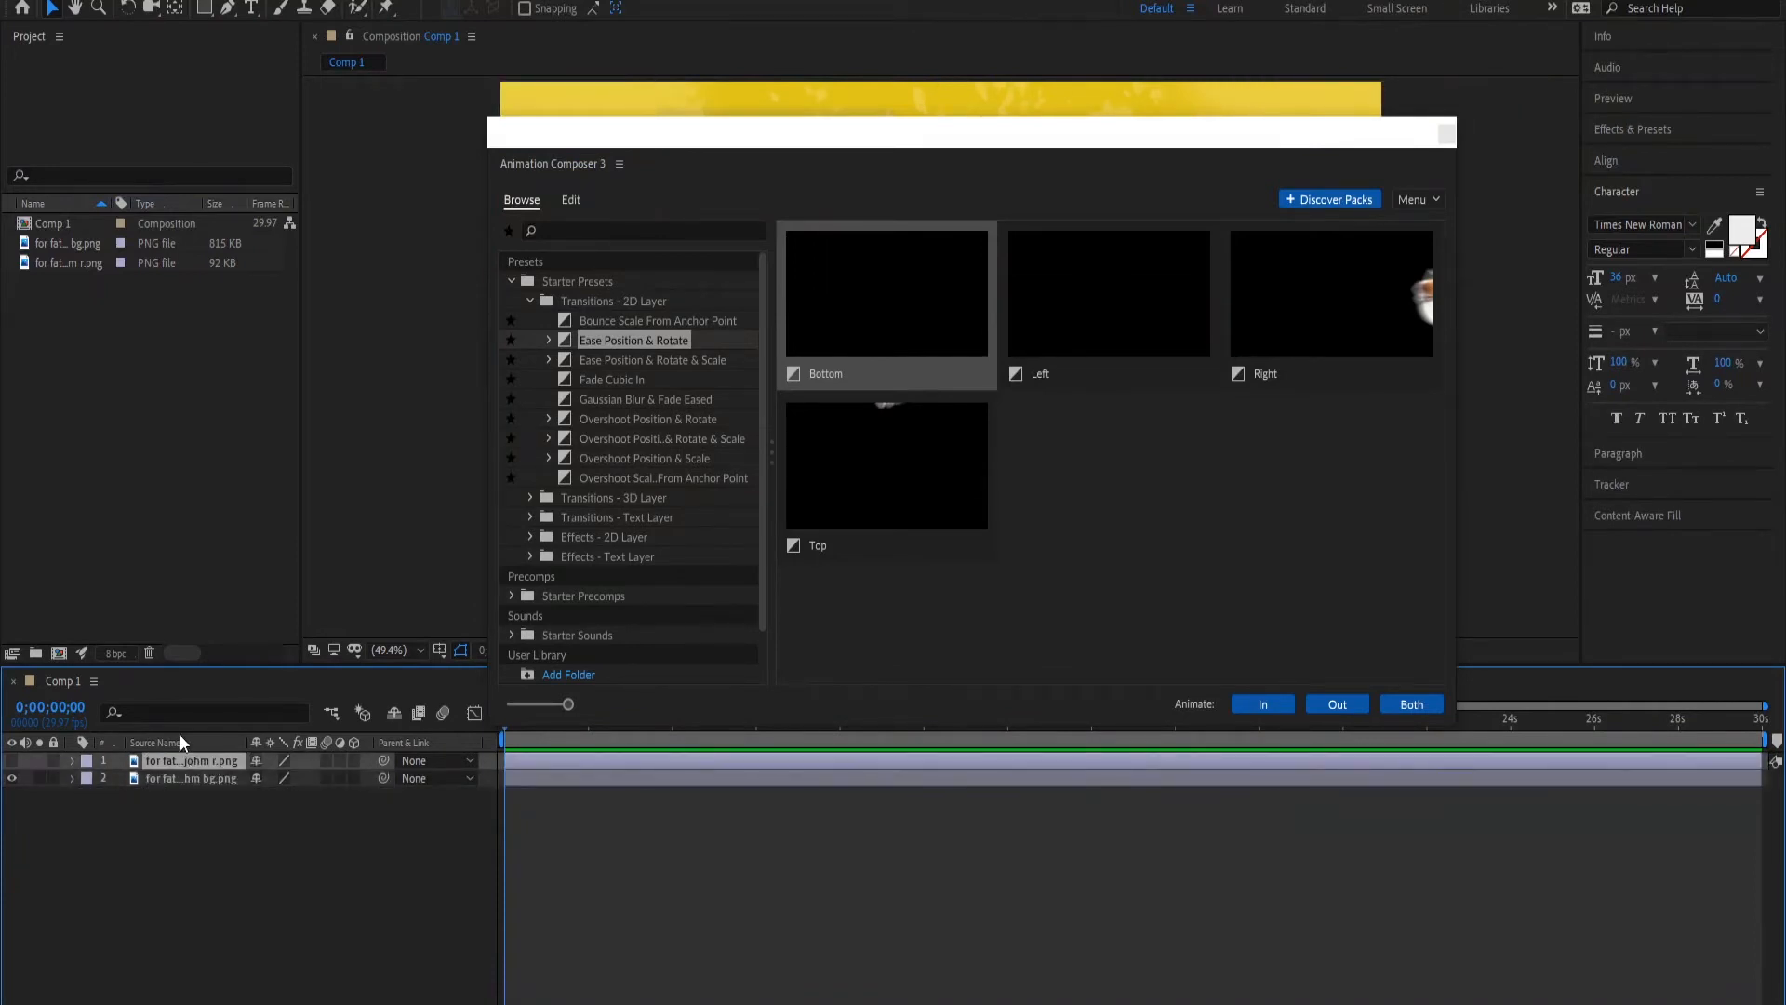
{"action": "left_click", "coordinate": [1086, 159]}
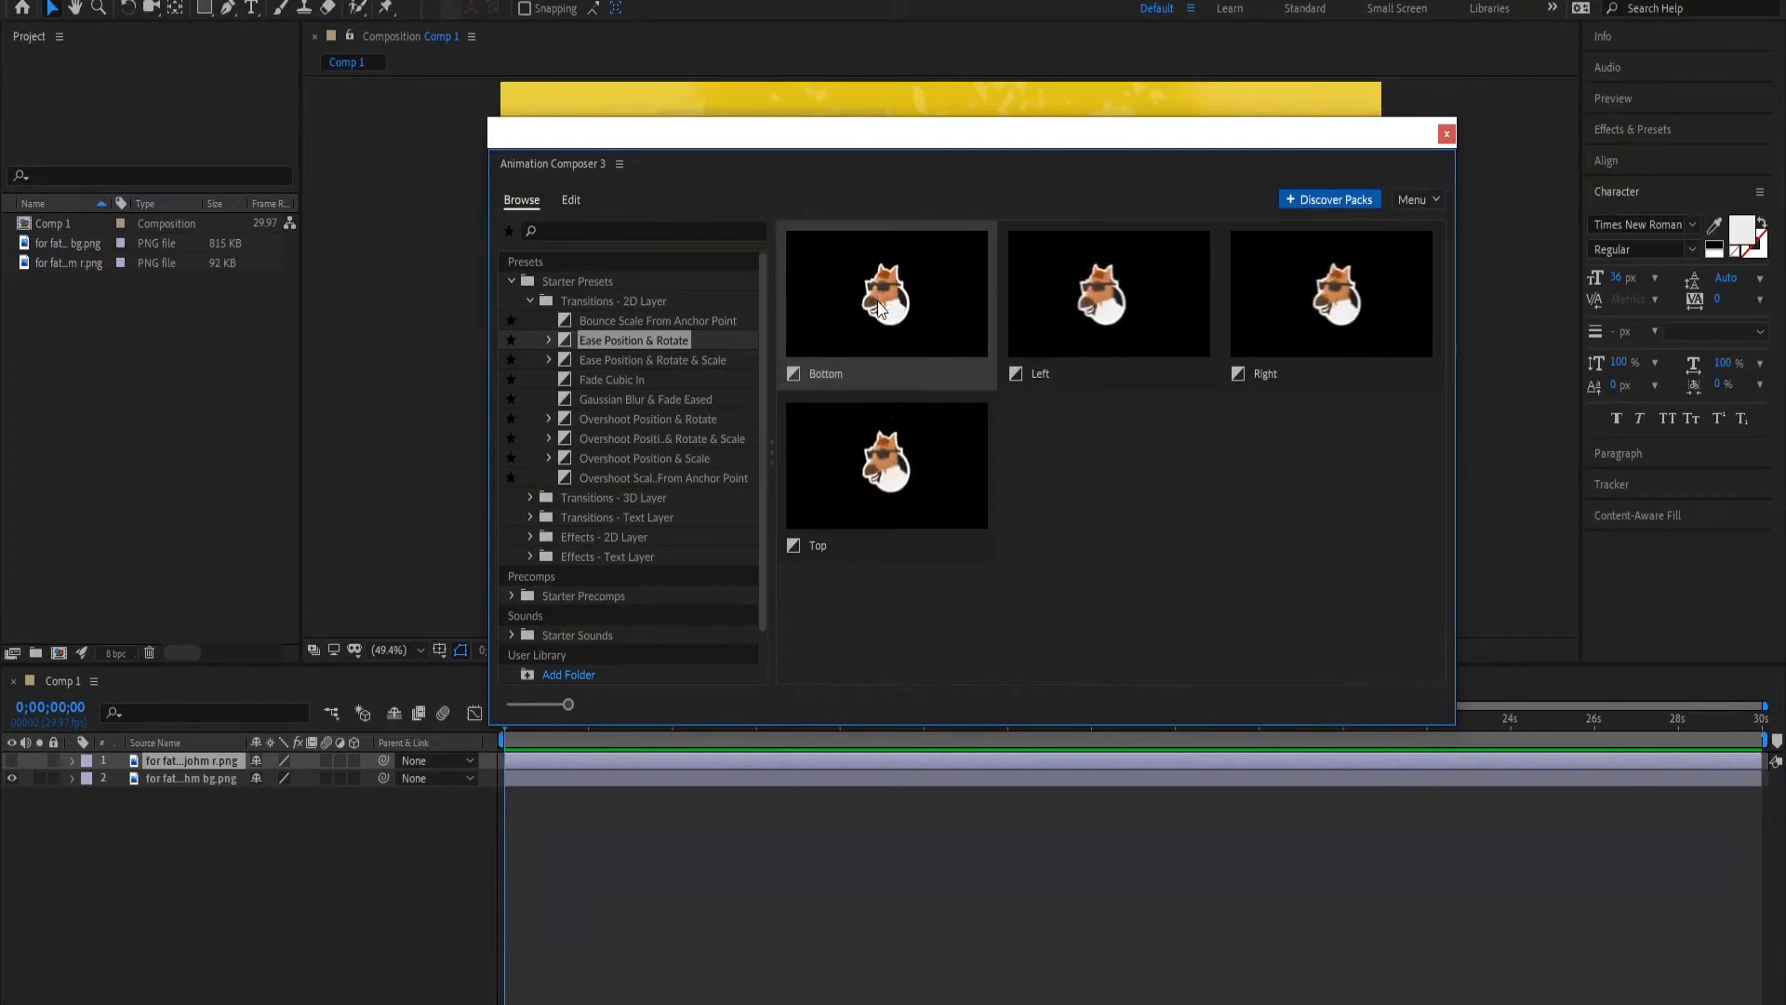
{"action": "left_click", "coordinate": [960, 274]}
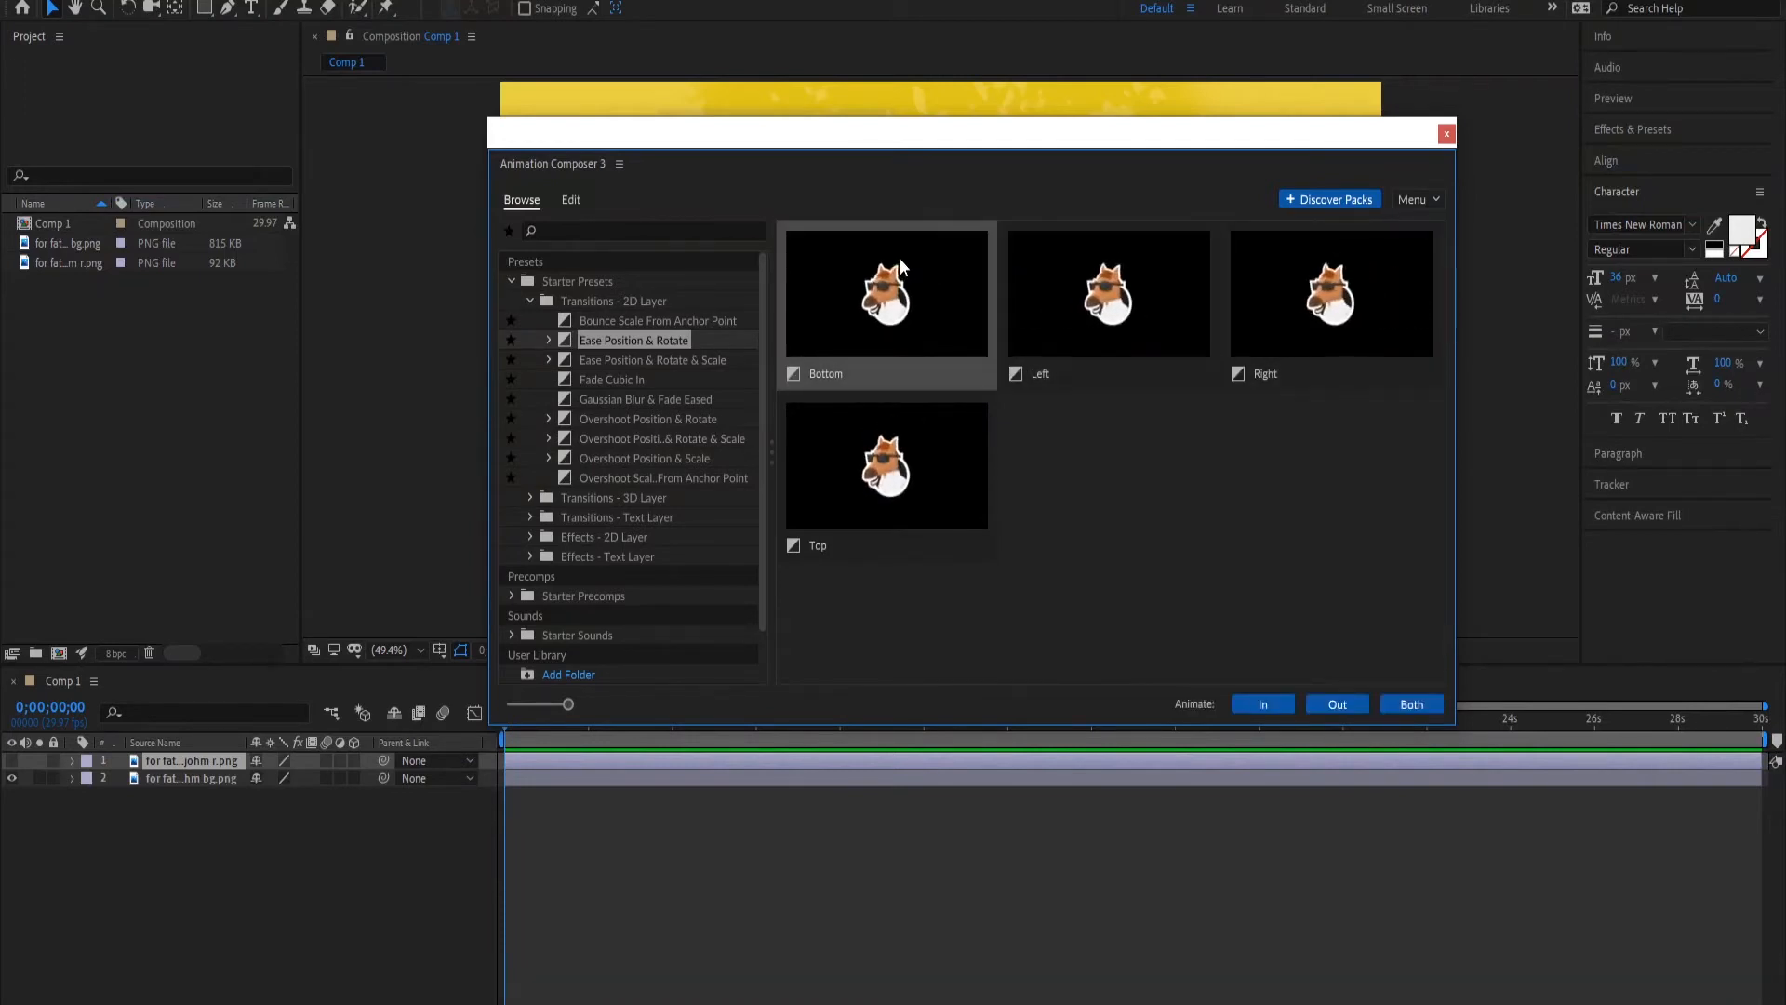
{"action": "left_click", "coordinate": [1269, 707]}
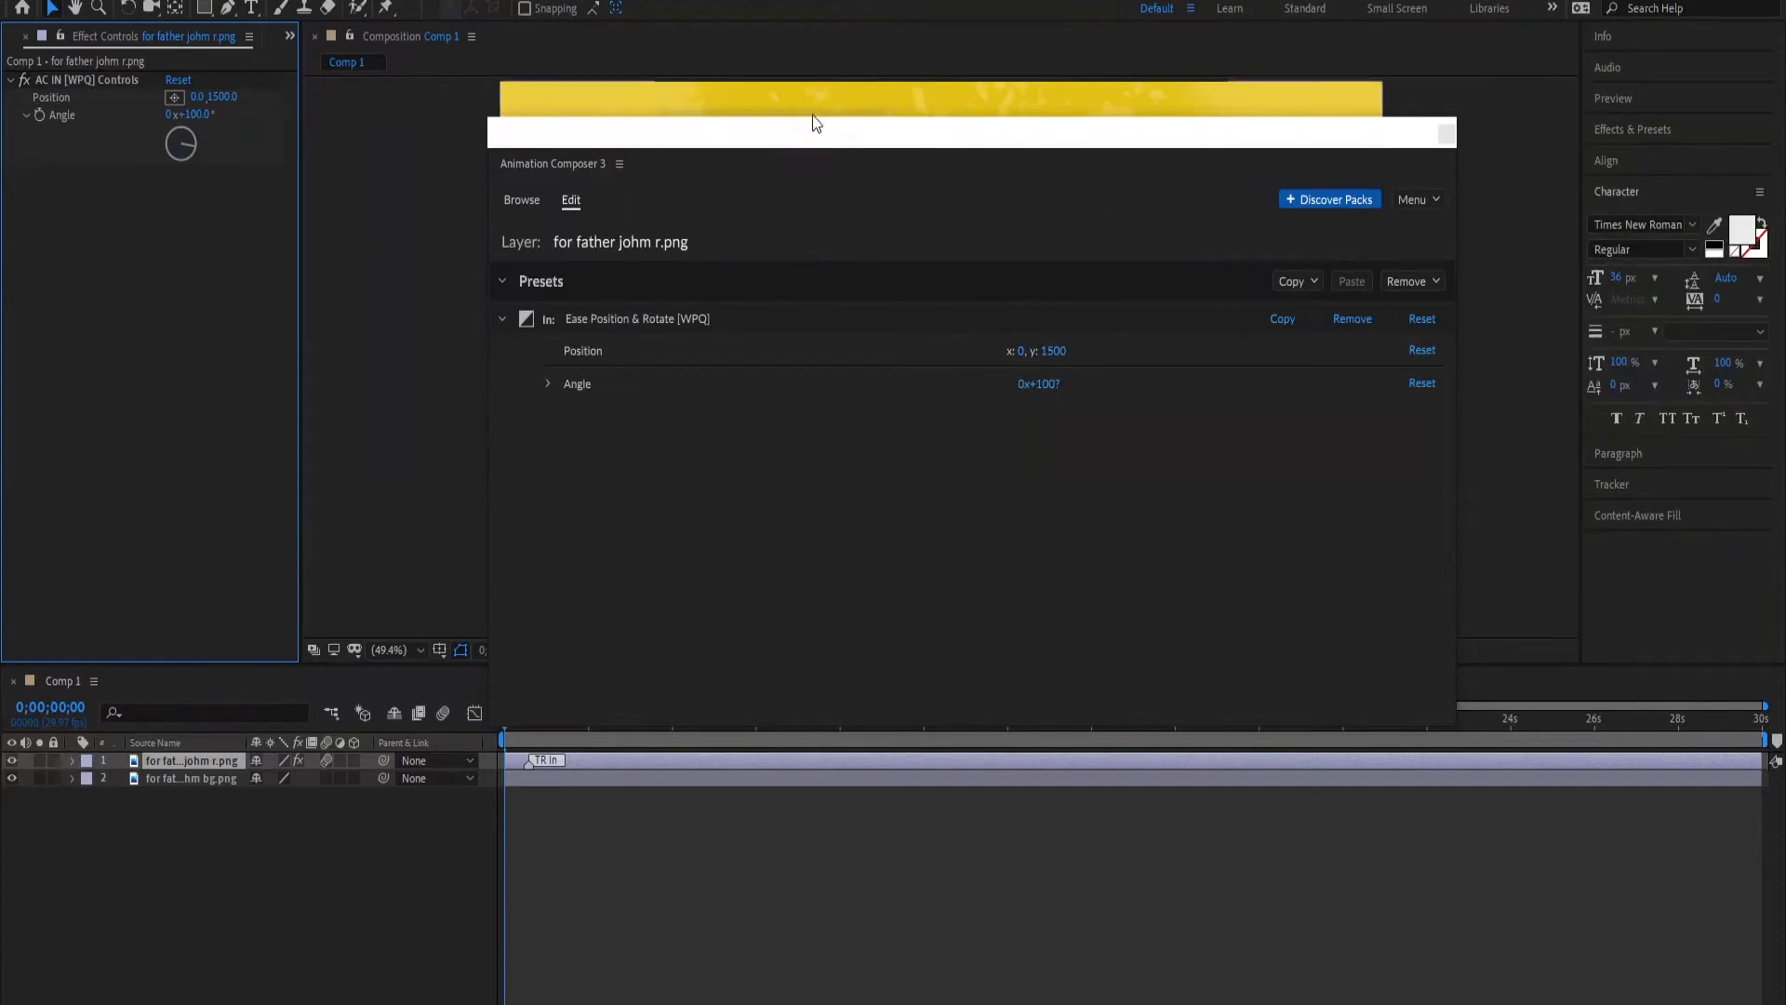
- Move the Animation Composer window aside and play the logo's entrance animation from the start of Comp 1
{"action": "left_click_drag", "start_coordinate": [809, 136], "coordinate": [1785, 153]}
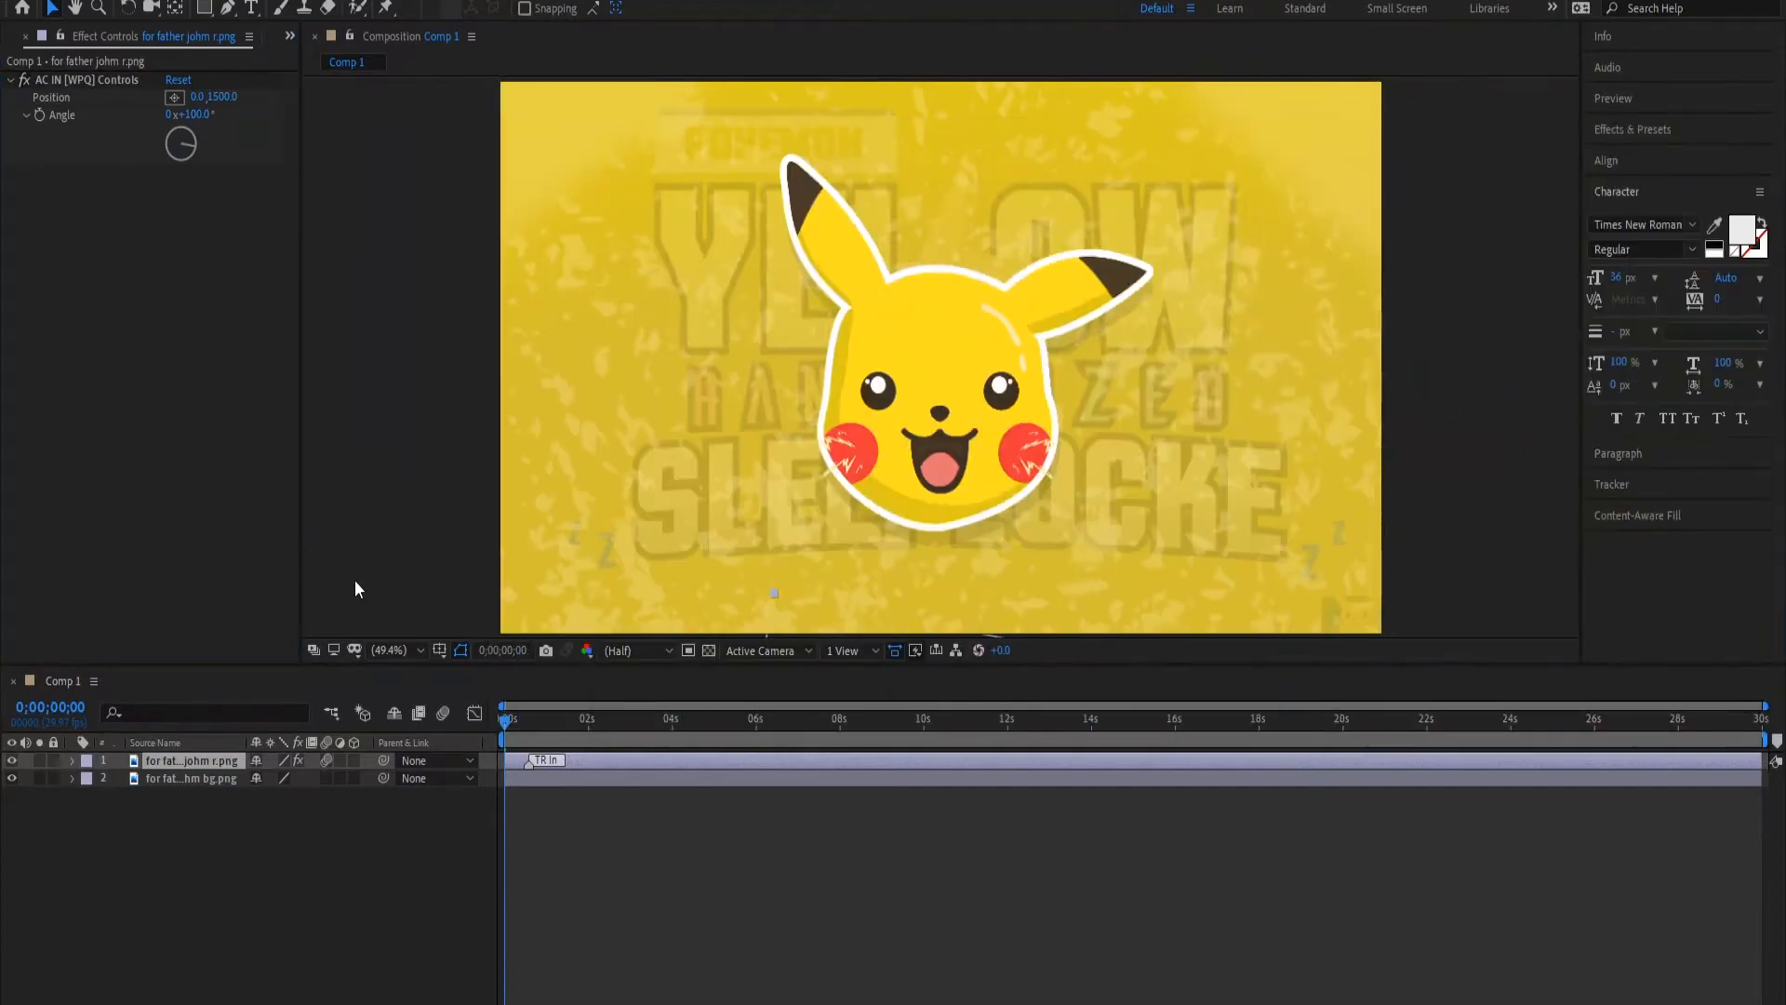
{"action": "key", "text": "space"}
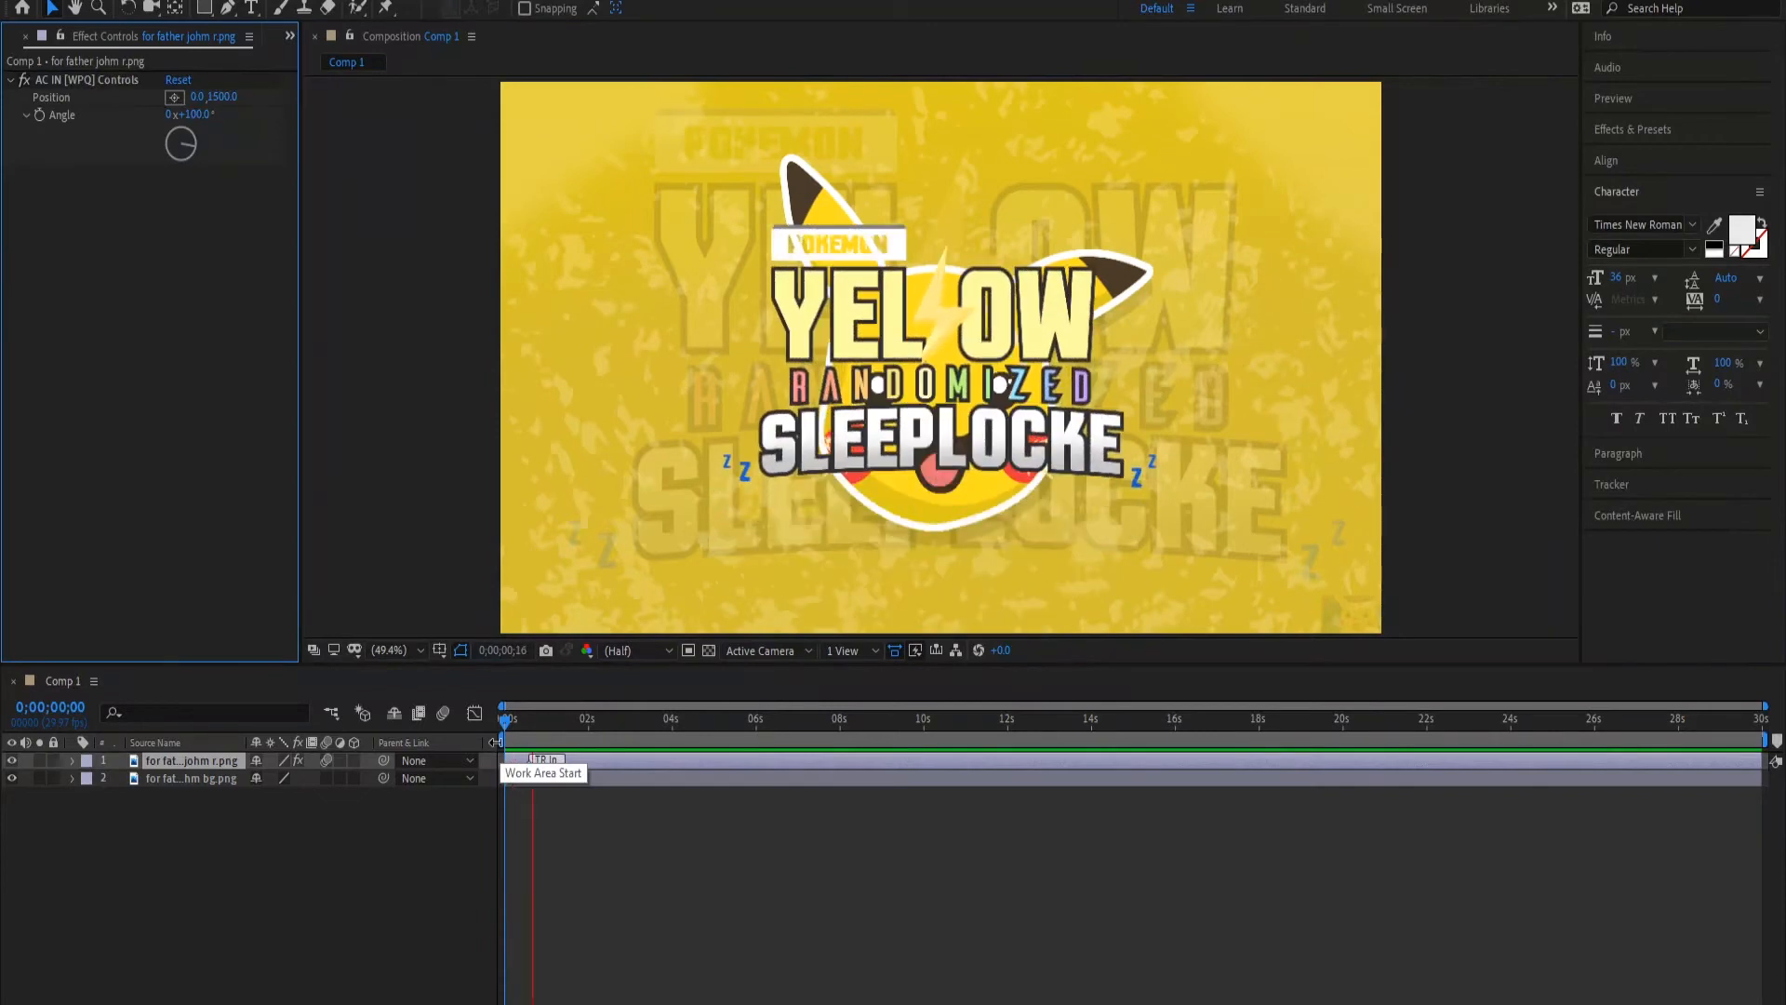
{"action": "key", "text": "space"}
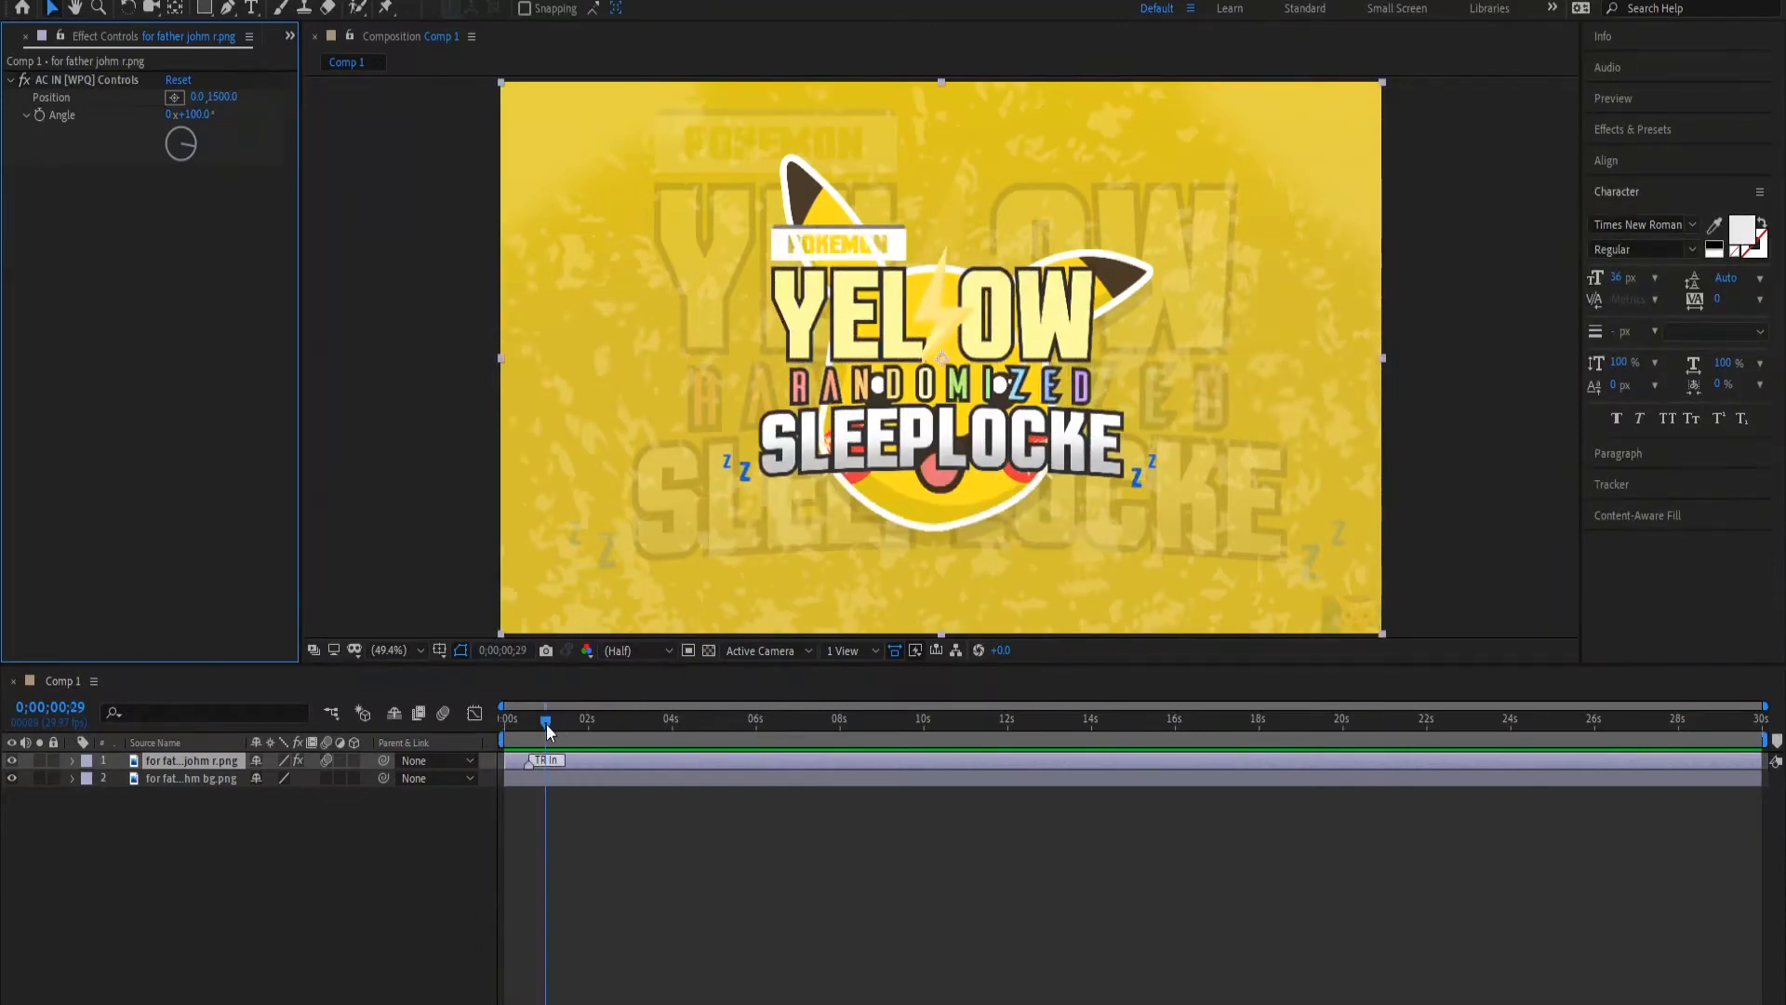
{"action": "left_click_drag", "start_coordinate": [548, 731], "coordinate": [504, 735]}
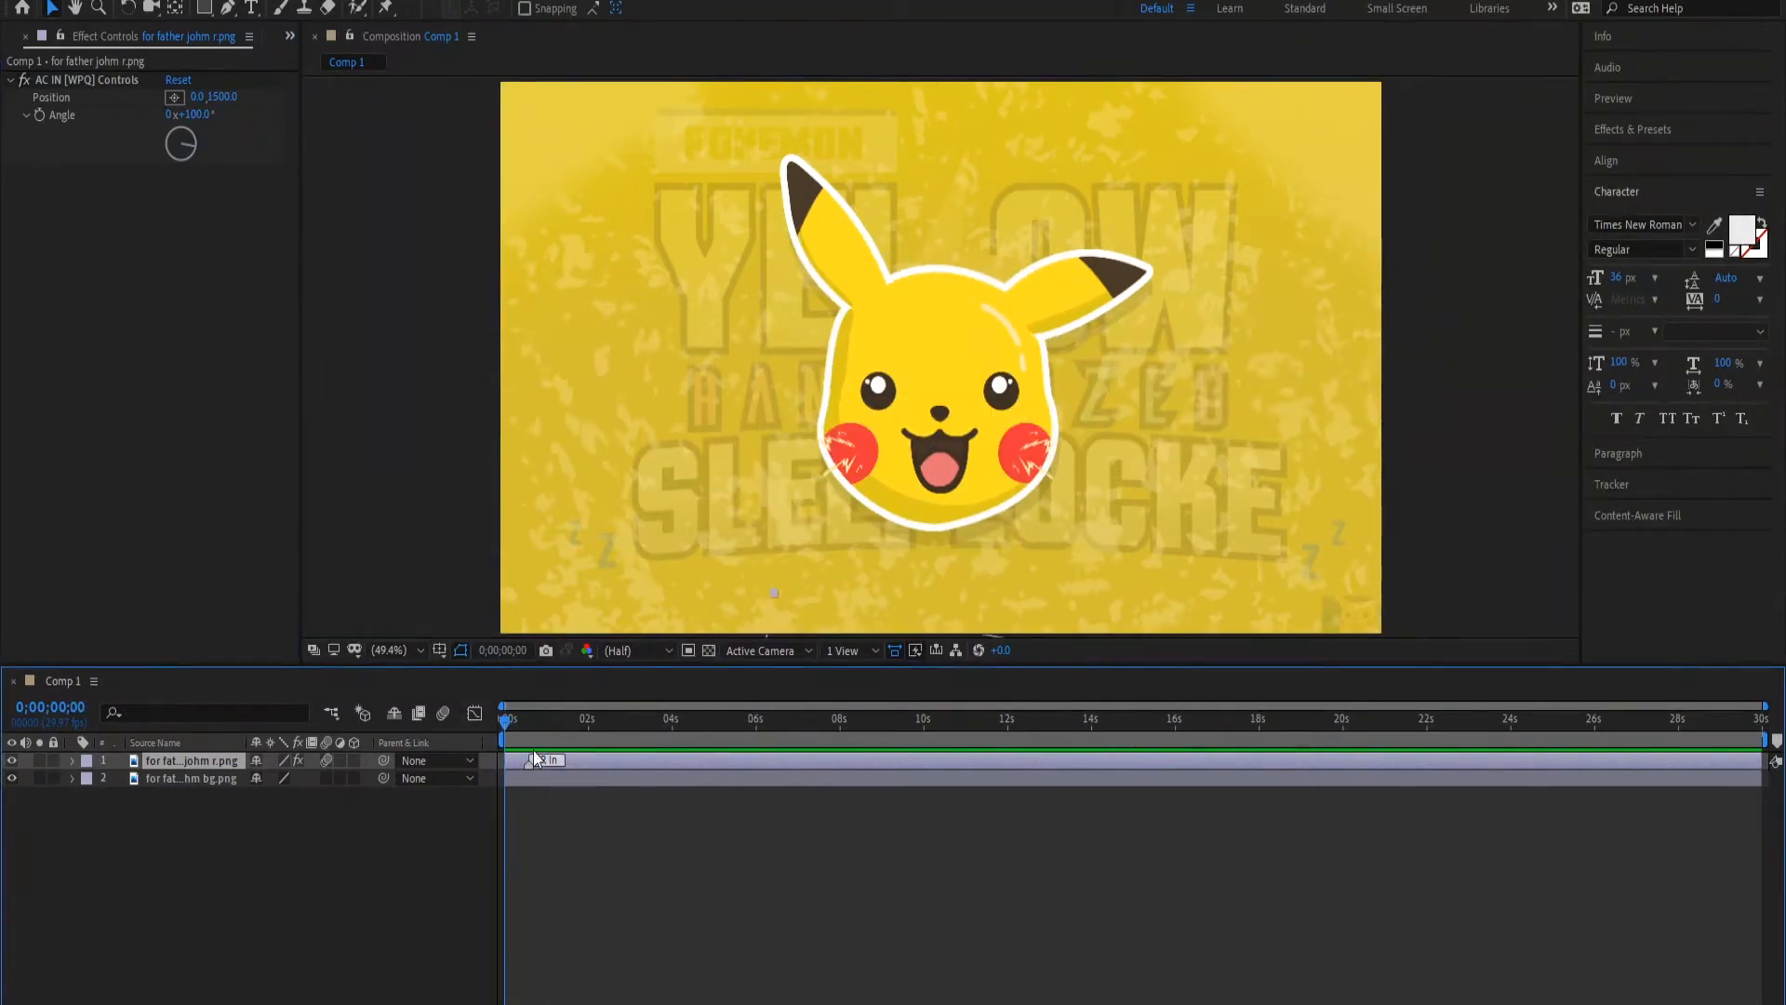
{"action": "key", "text": "space"}
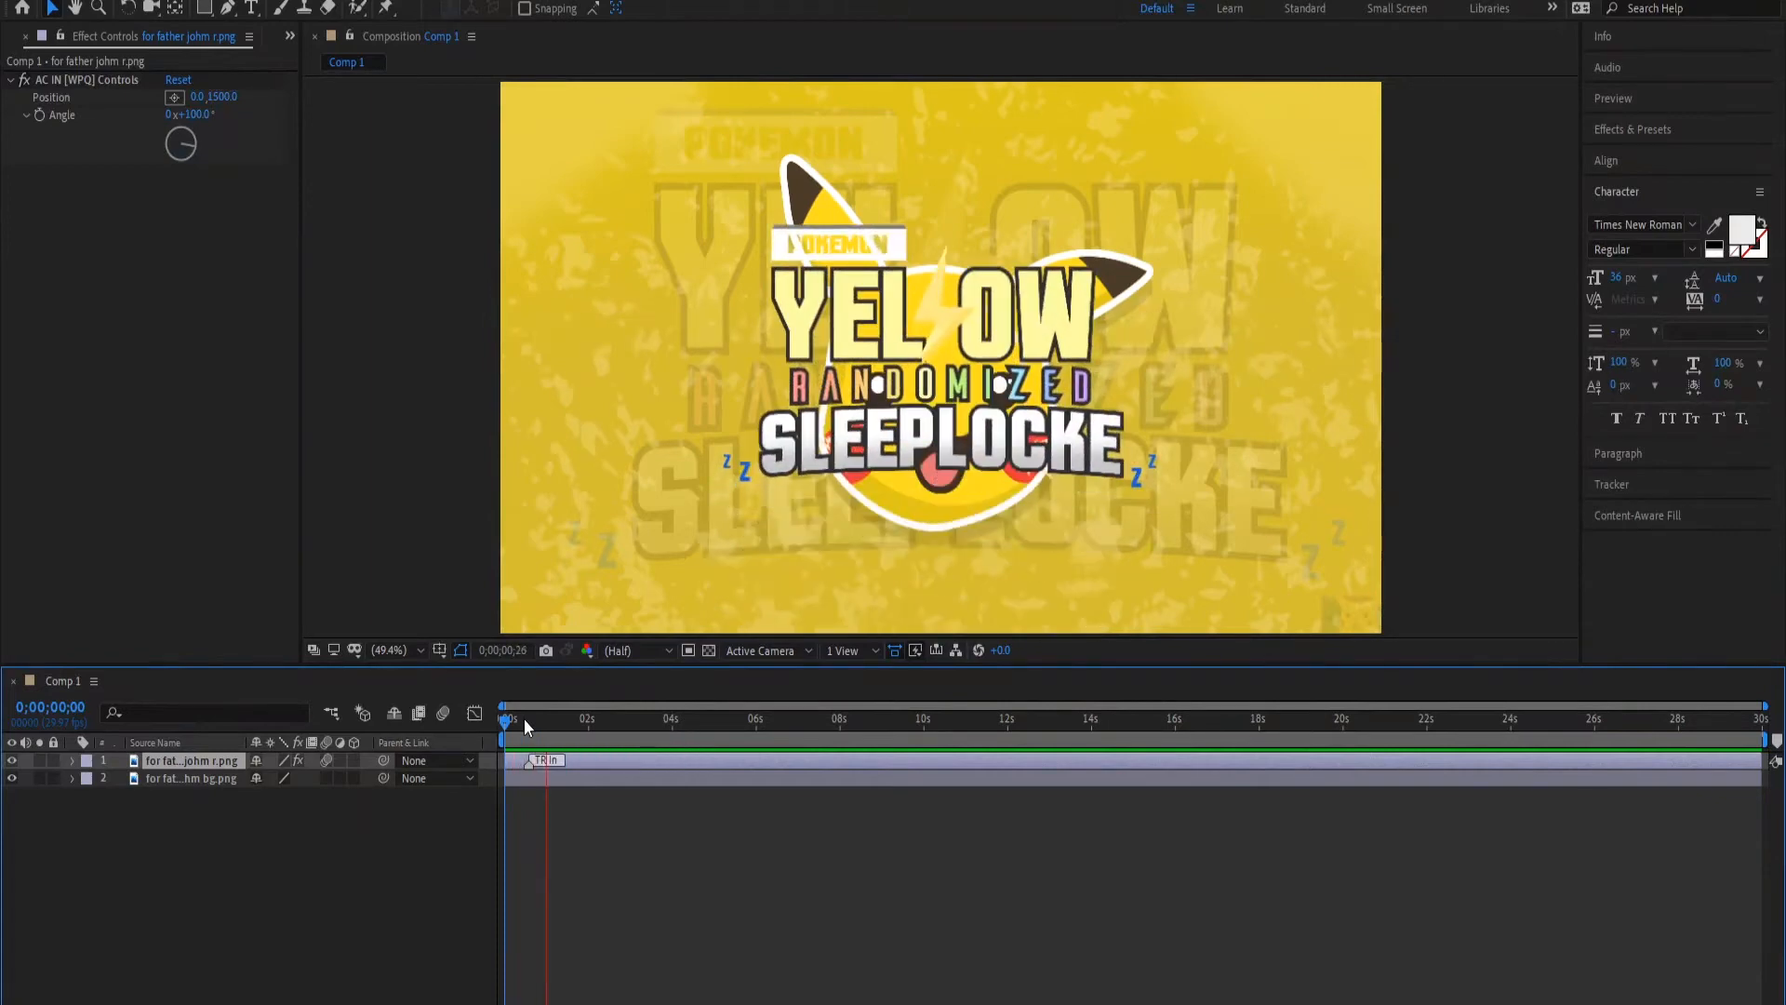
{"action": "key", "text": "space"}
{"action": "key", "text": "space"}
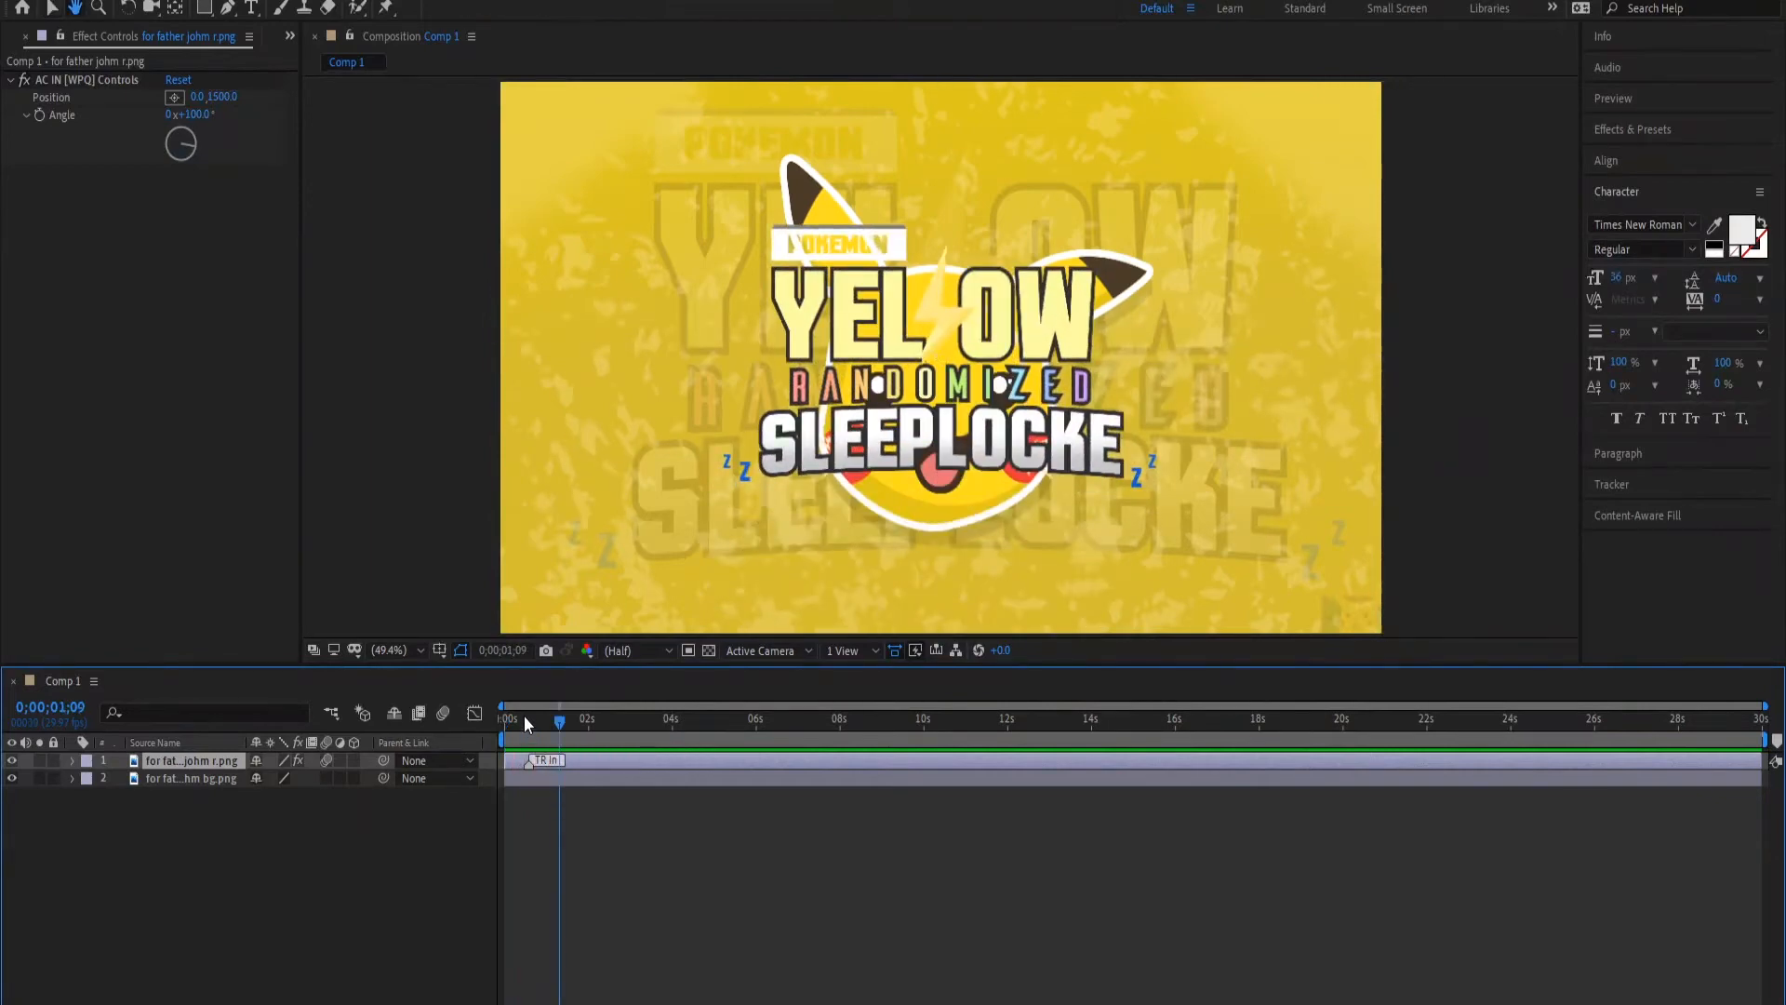
{"action": "key", "text": "space"}
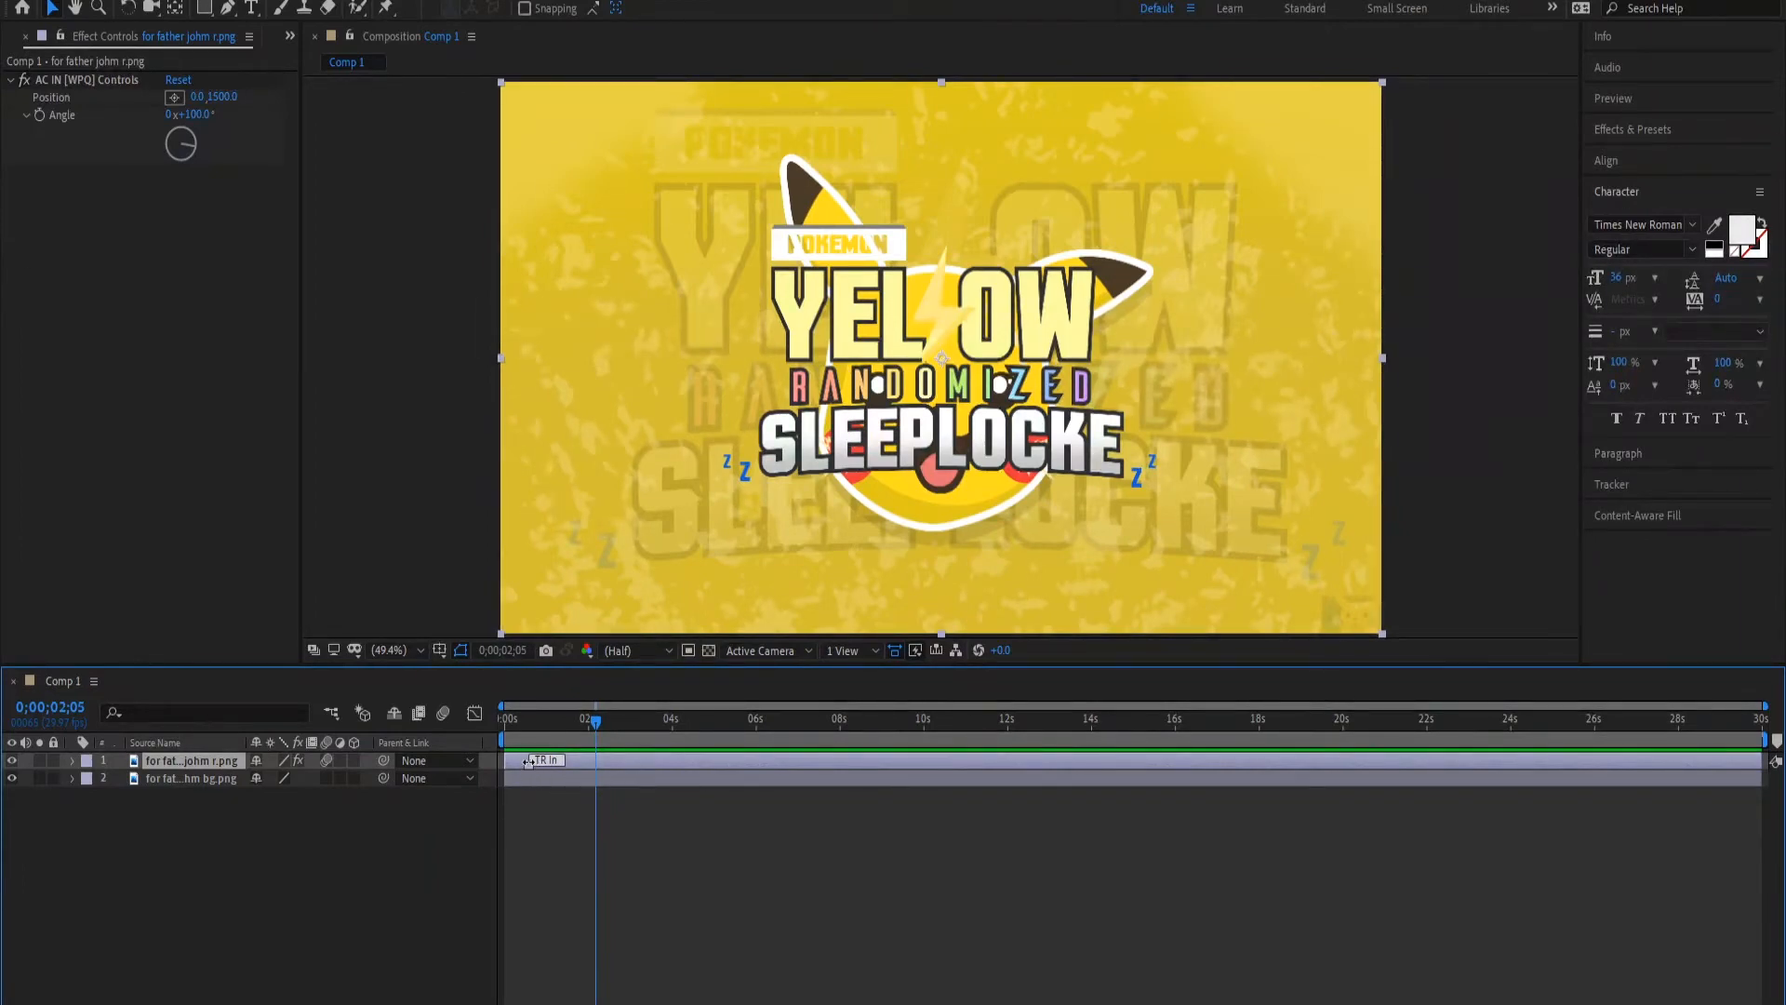
- Trim the logo layer's start to 0;00;02;05 and place its TR In marker just after that point
{"action": "mouse_move", "coordinate": [528, 762]}
{"action": "left_mouse_down"}
{"action": "mouse_move", "coordinate": [616, 761]}
{"action": "mouse_move", "coordinate": [534, 760]}
{"action": "mouse_move", "coordinate": [595, 760]}
{"action": "left_mouse_up"}
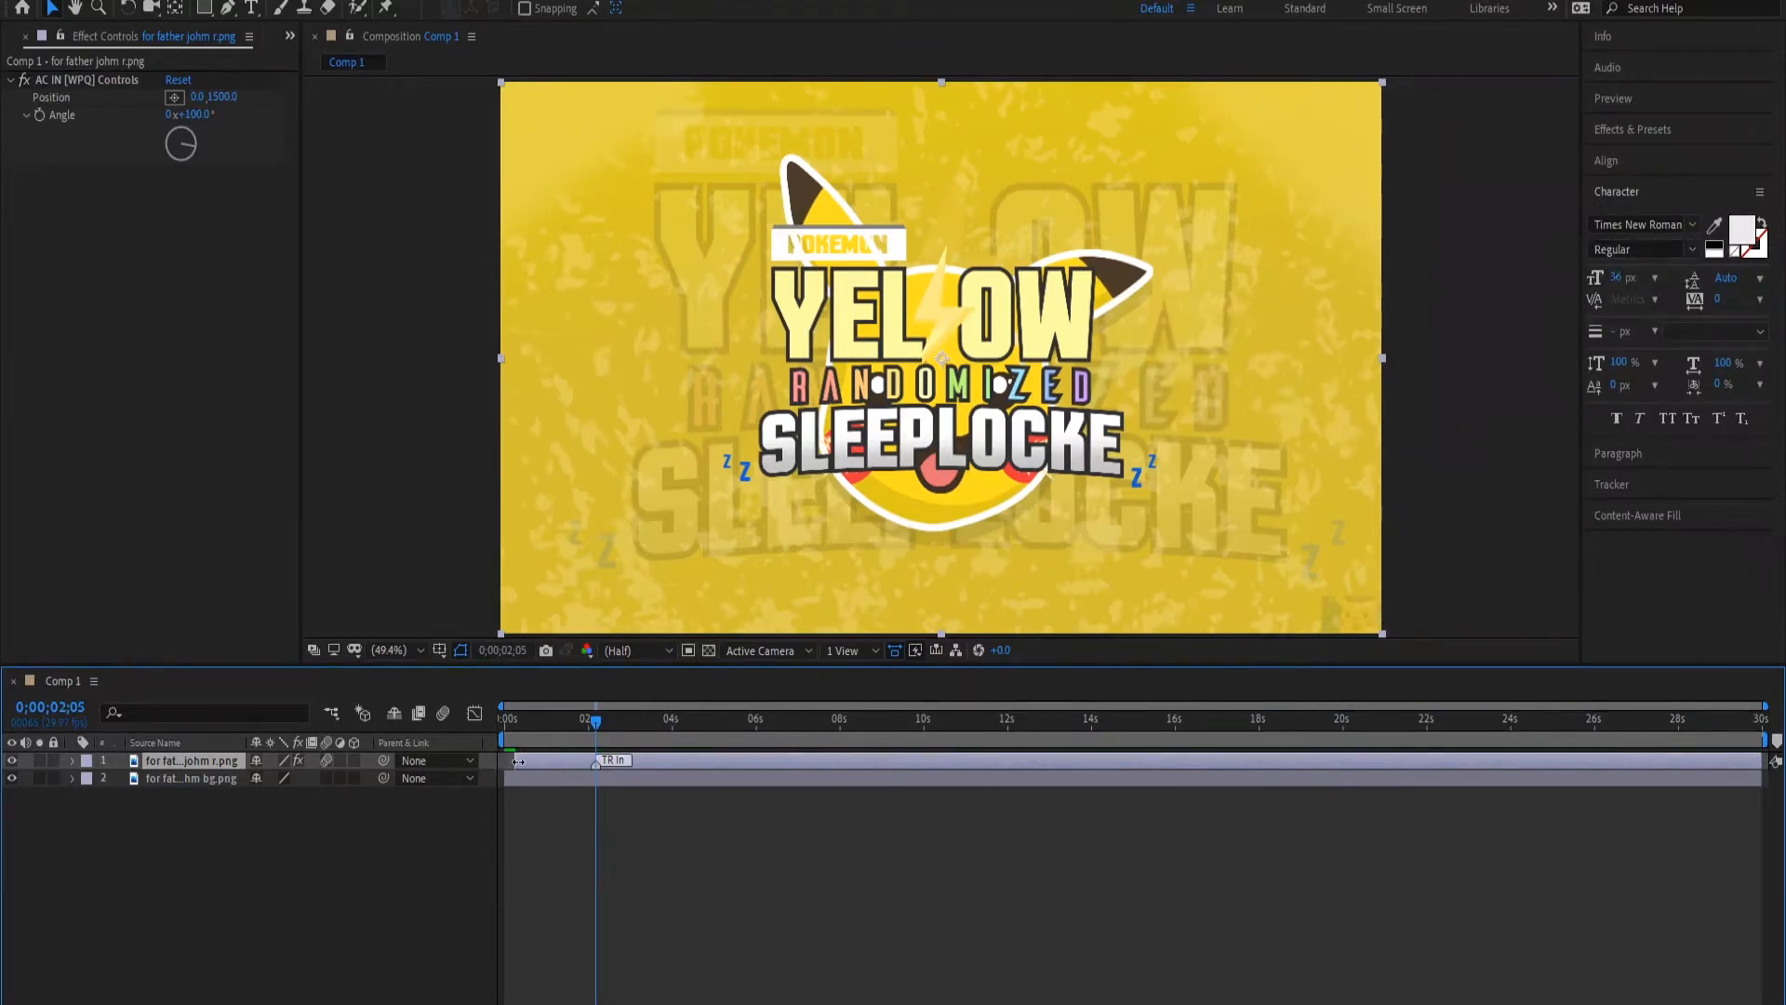
{"action": "left_click_drag", "start_coordinate": [518, 761], "coordinate": [594, 762]}
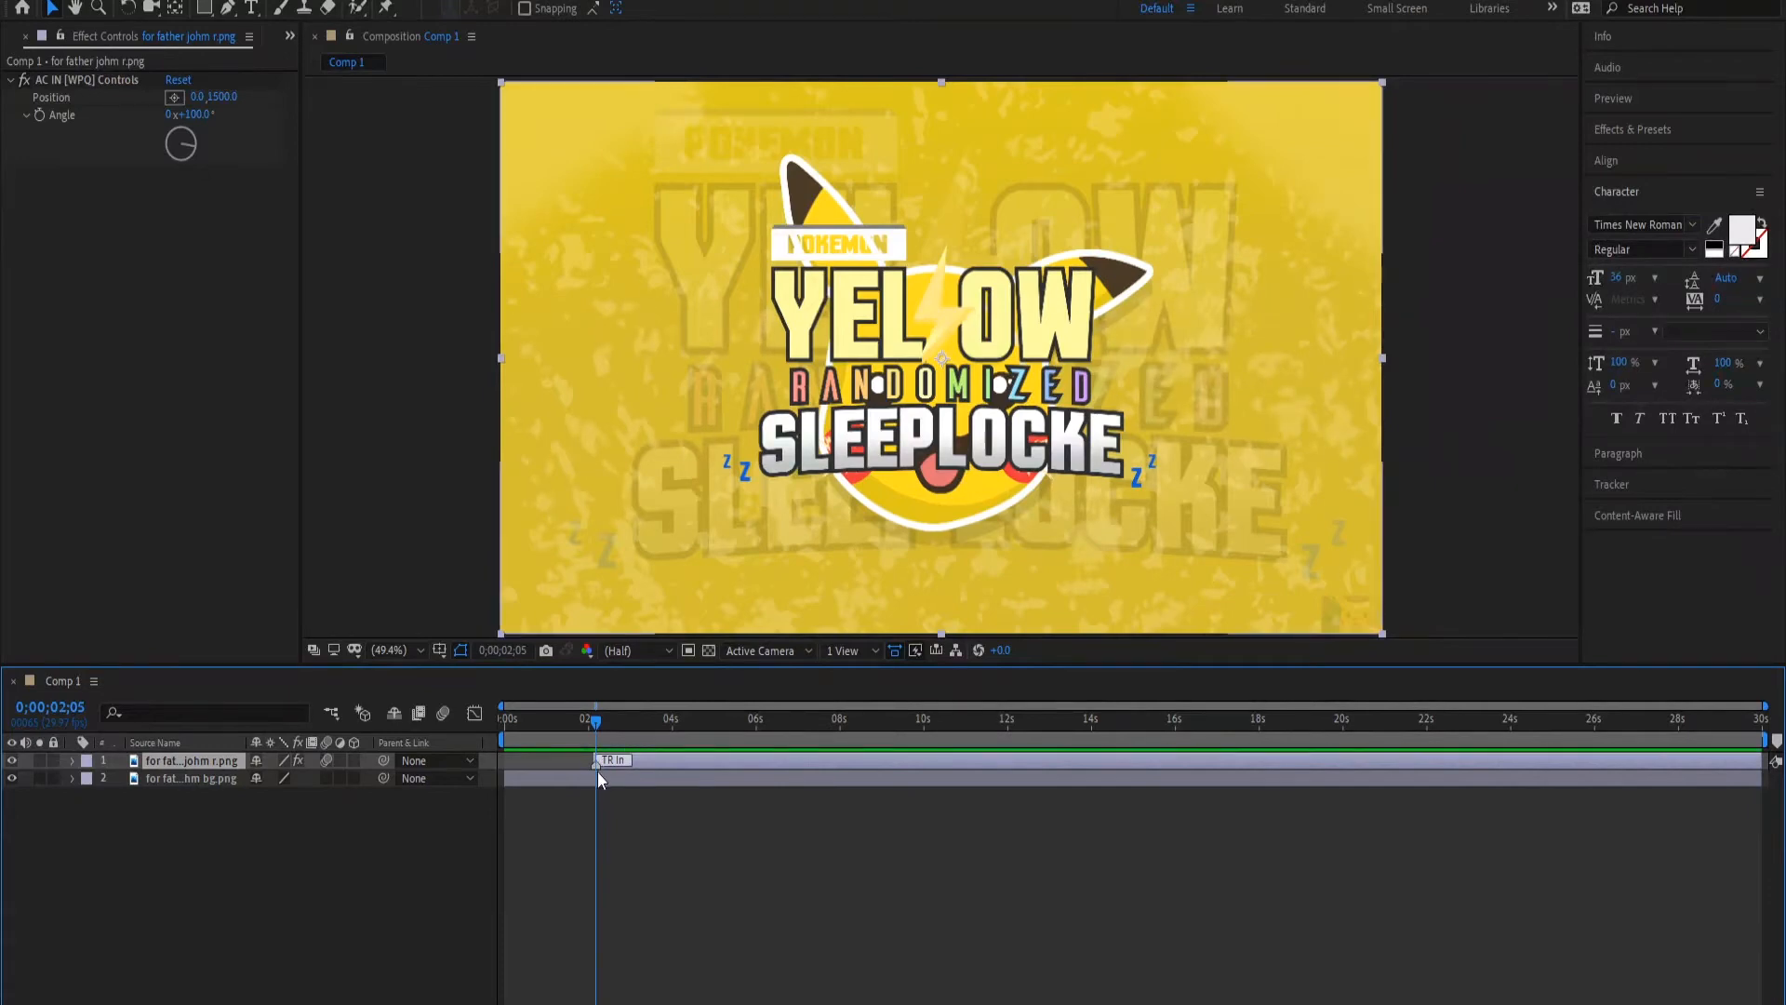
{"action": "left_click_drag", "start_coordinate": [602, 763], "coordinate": [666, 744]}
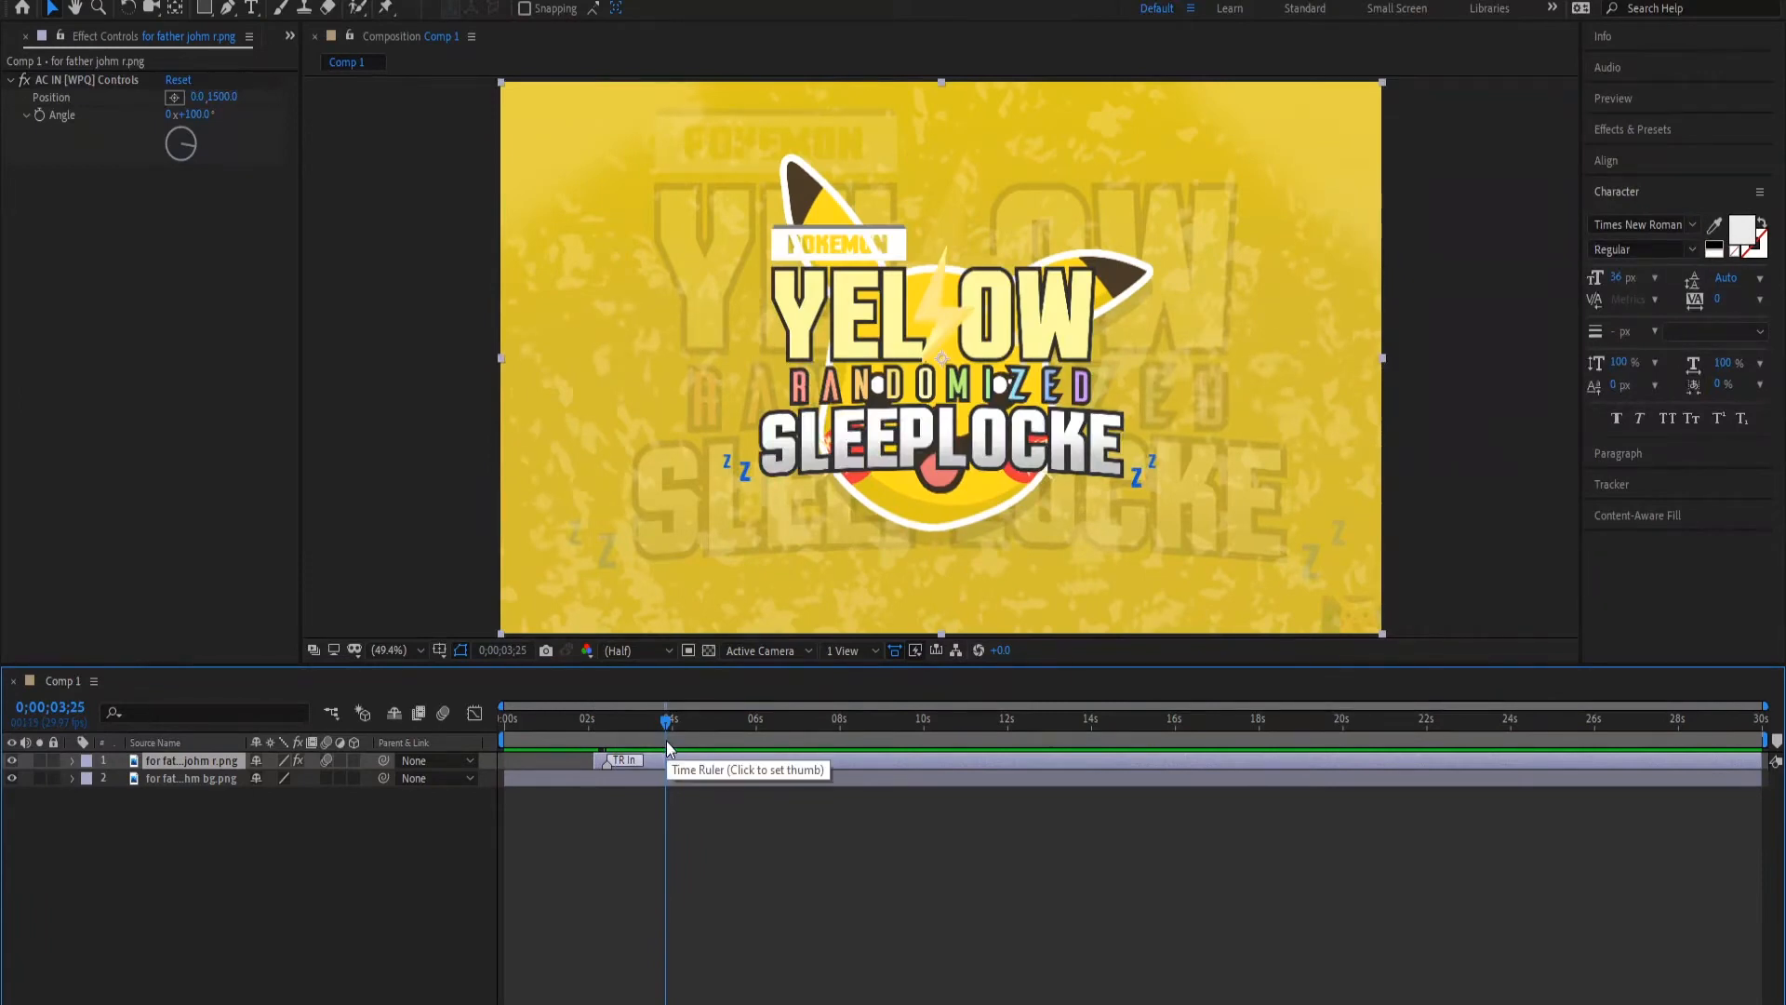
- Split the logo layer at 0;00;03;25 and delete the portion after the split
{"action": "key", "text": "ctrl+d"}
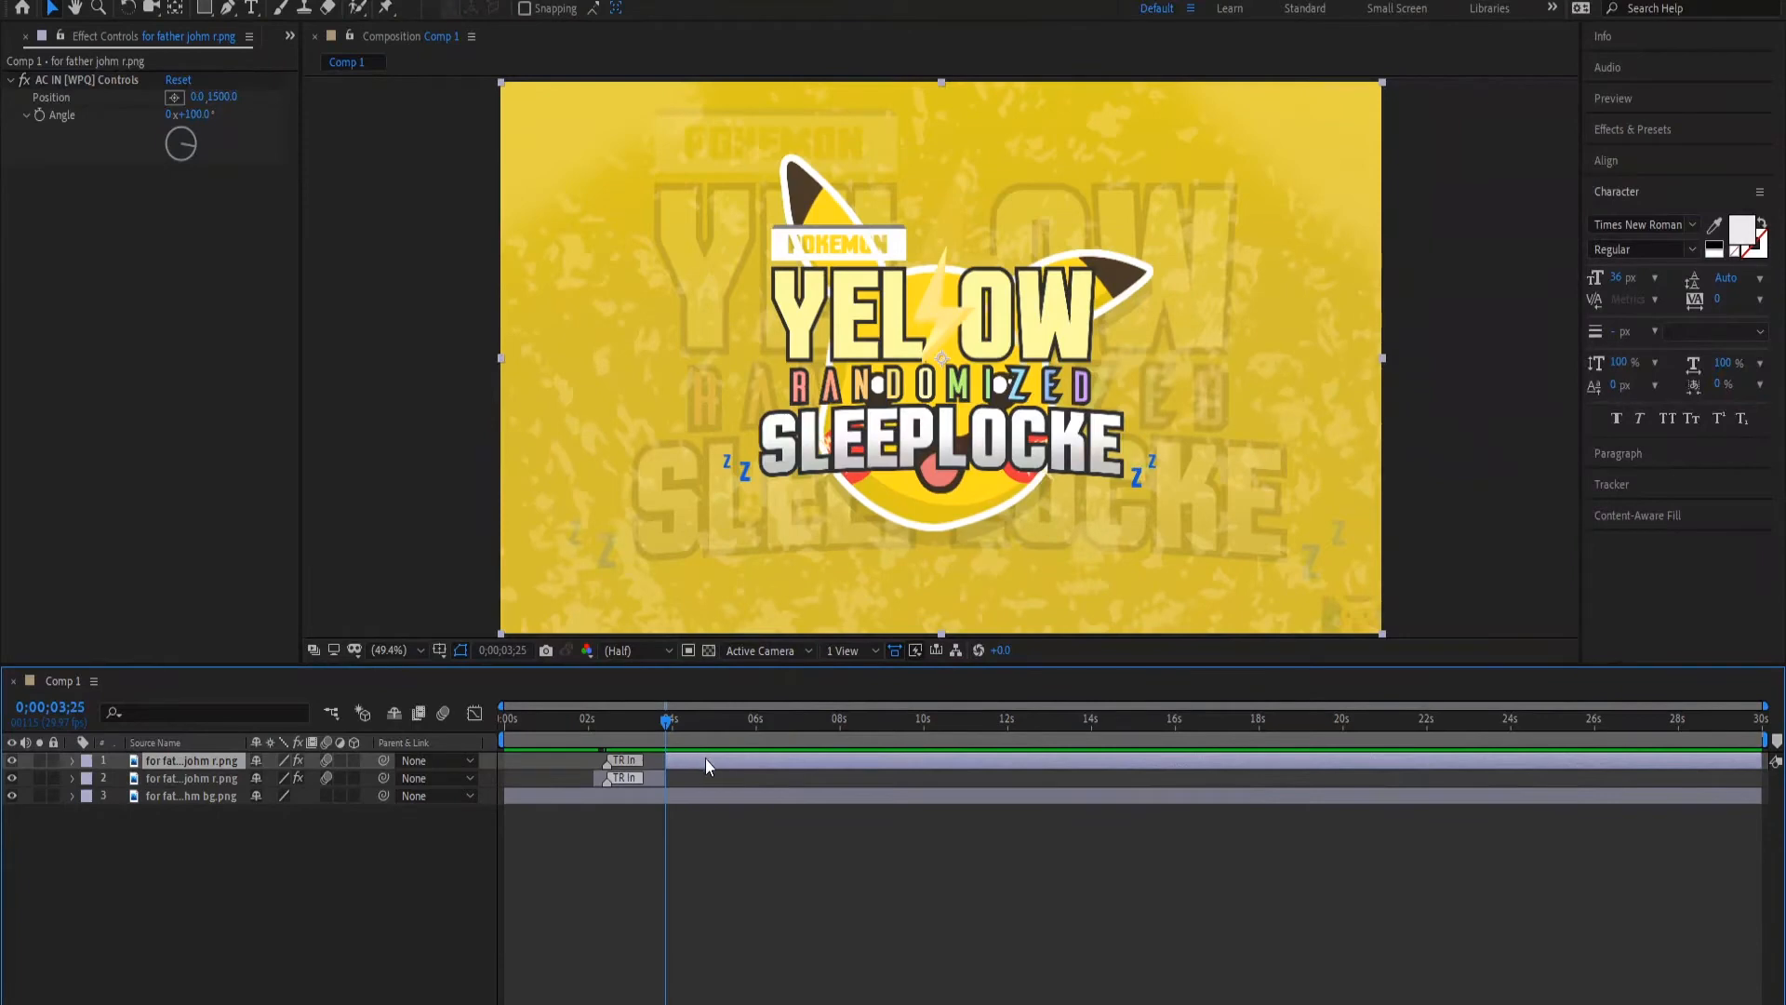
{"action": "key", "text": "Delete"}
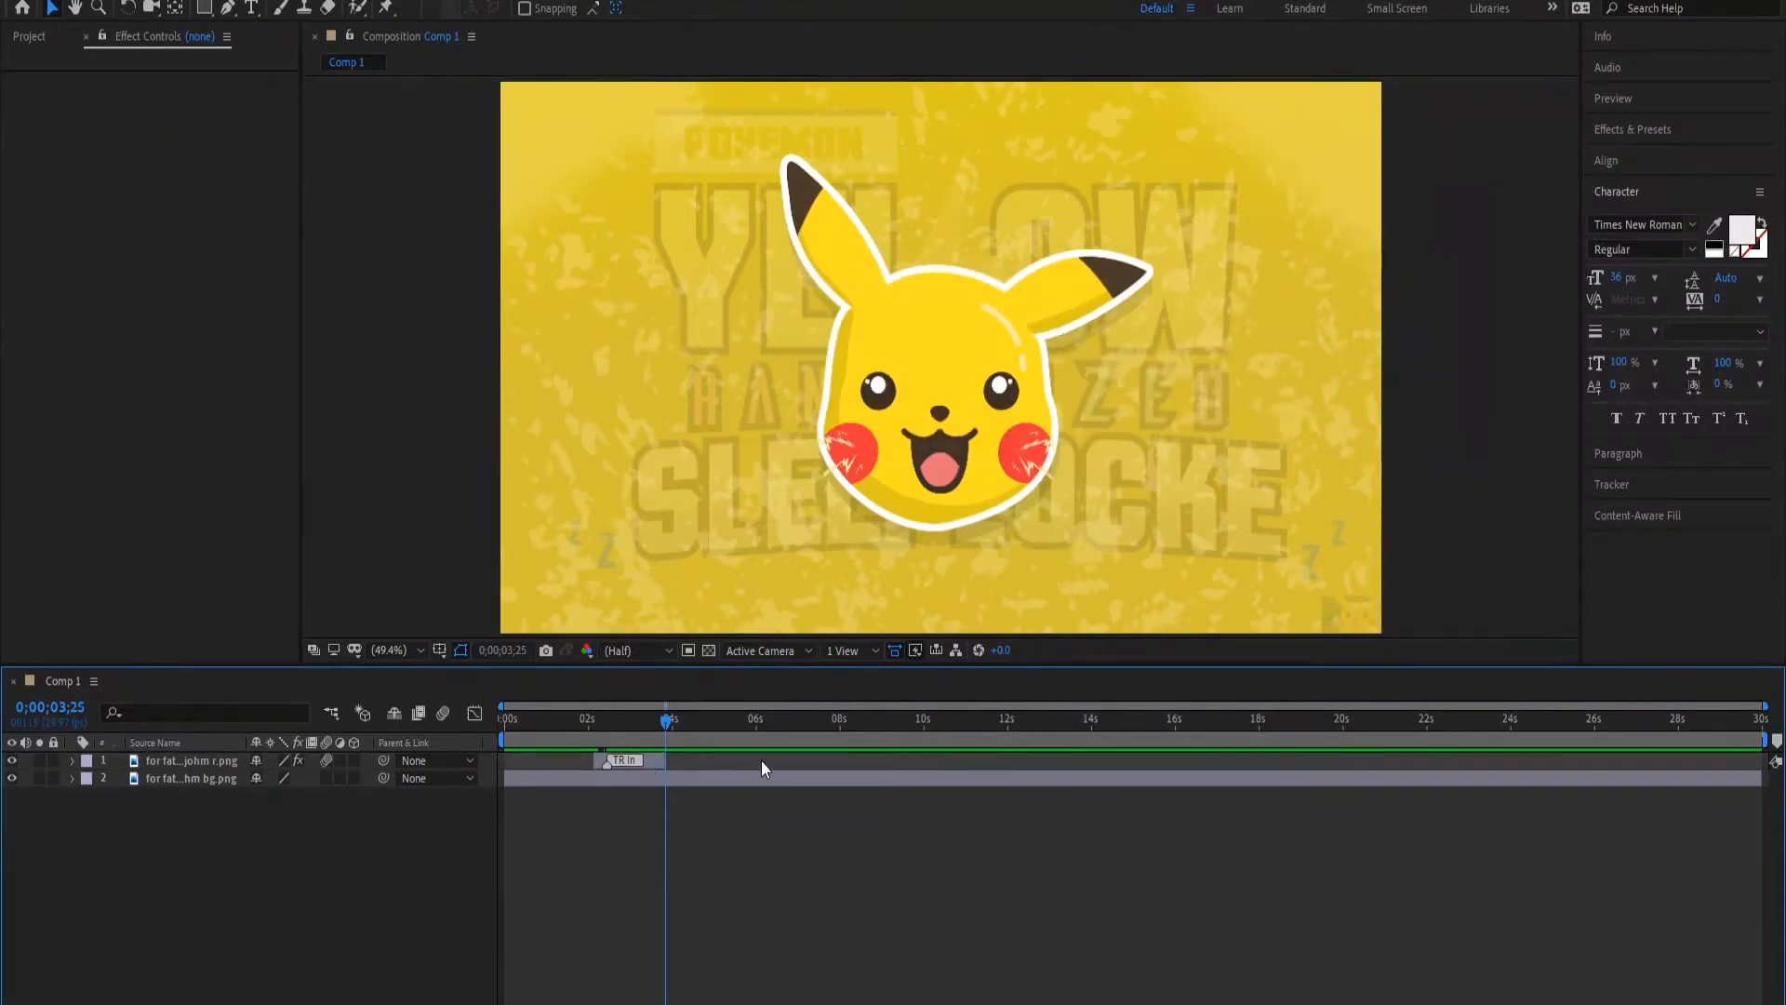
{"action": "key", "text": "ctrl+z"}
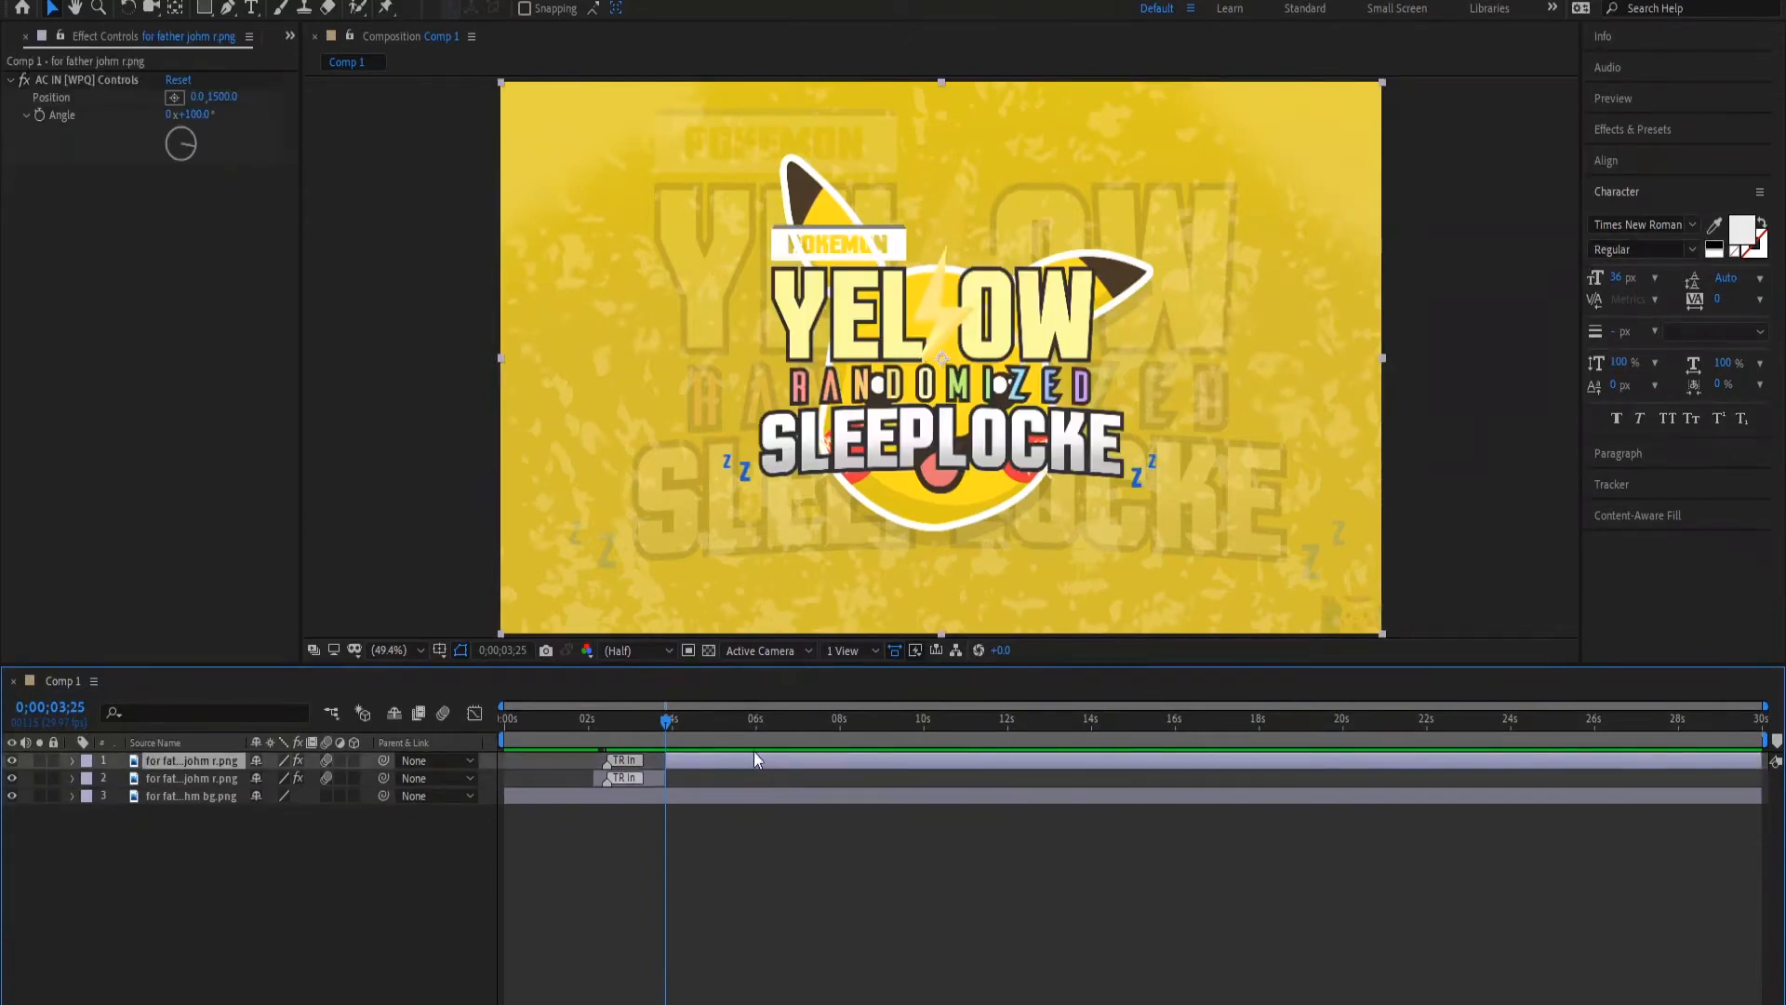
{"action": "key", "text": "Delete"}
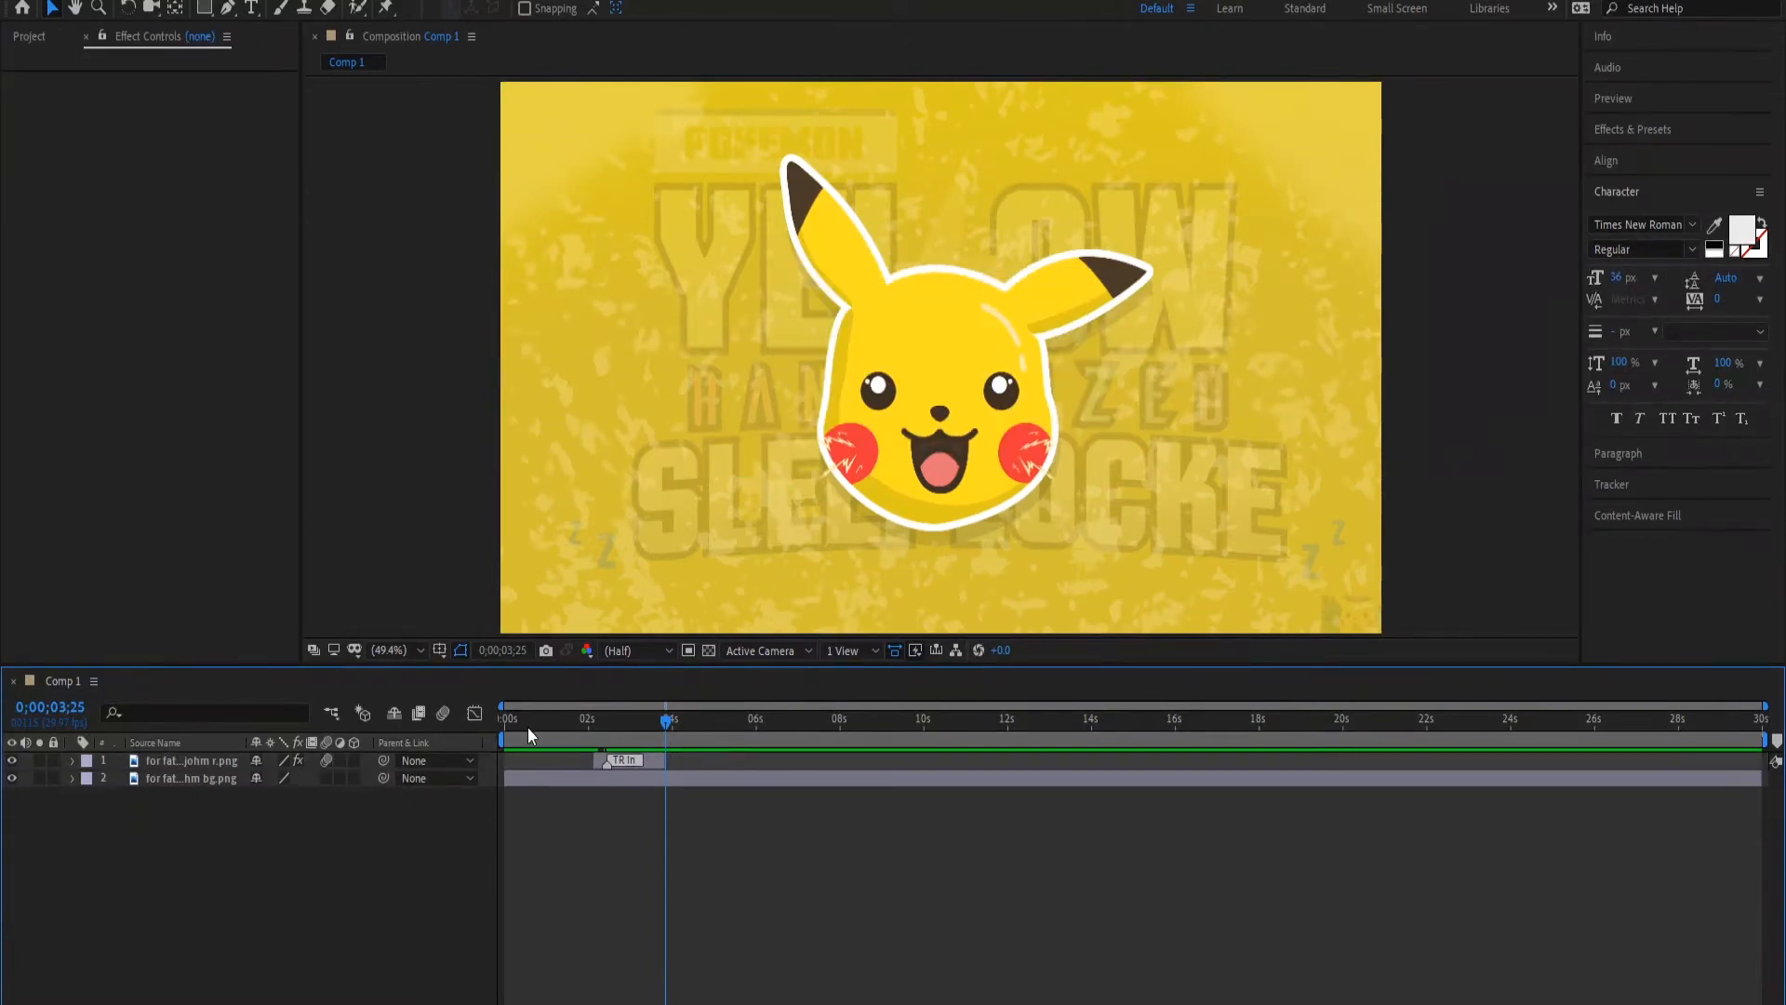
- Play the composition from 0;00;00;00 to check the delayed logo entrance
{"action": "left_click_drag", "start_coordinate": [515, 718], "coordinate": [489, 723]}
{"action": "key", "text": "space"}
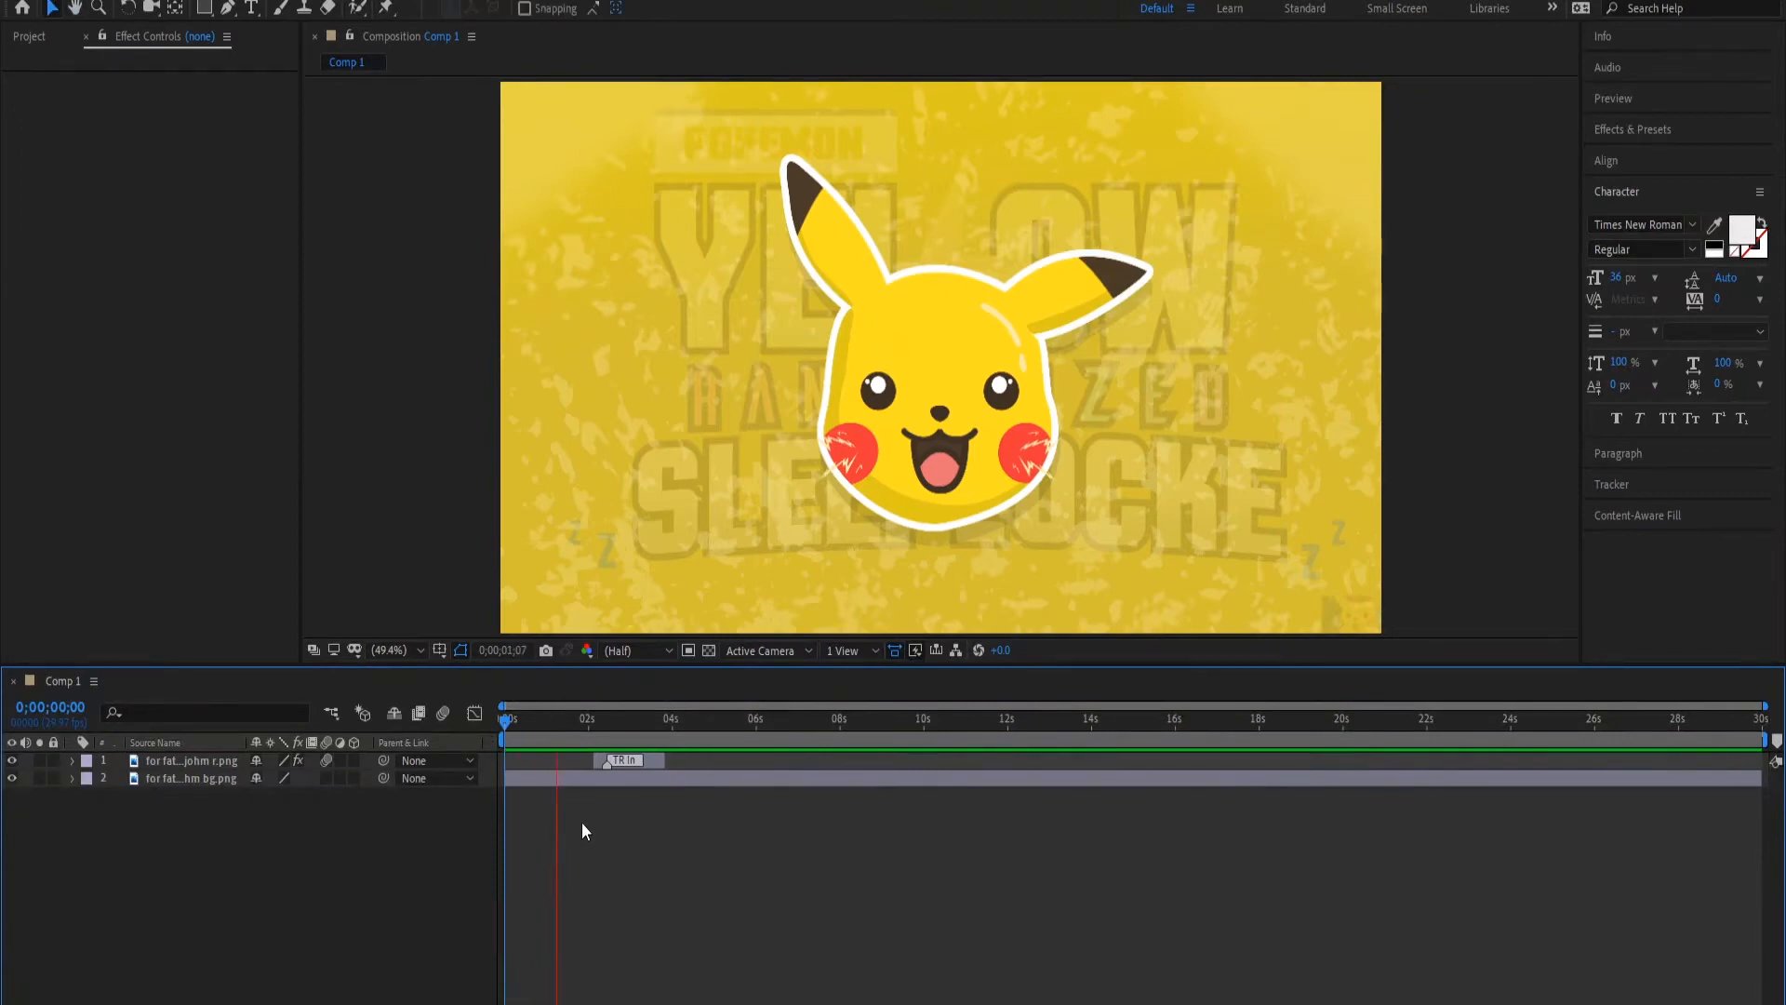
{"action": "key", "text": "space"}
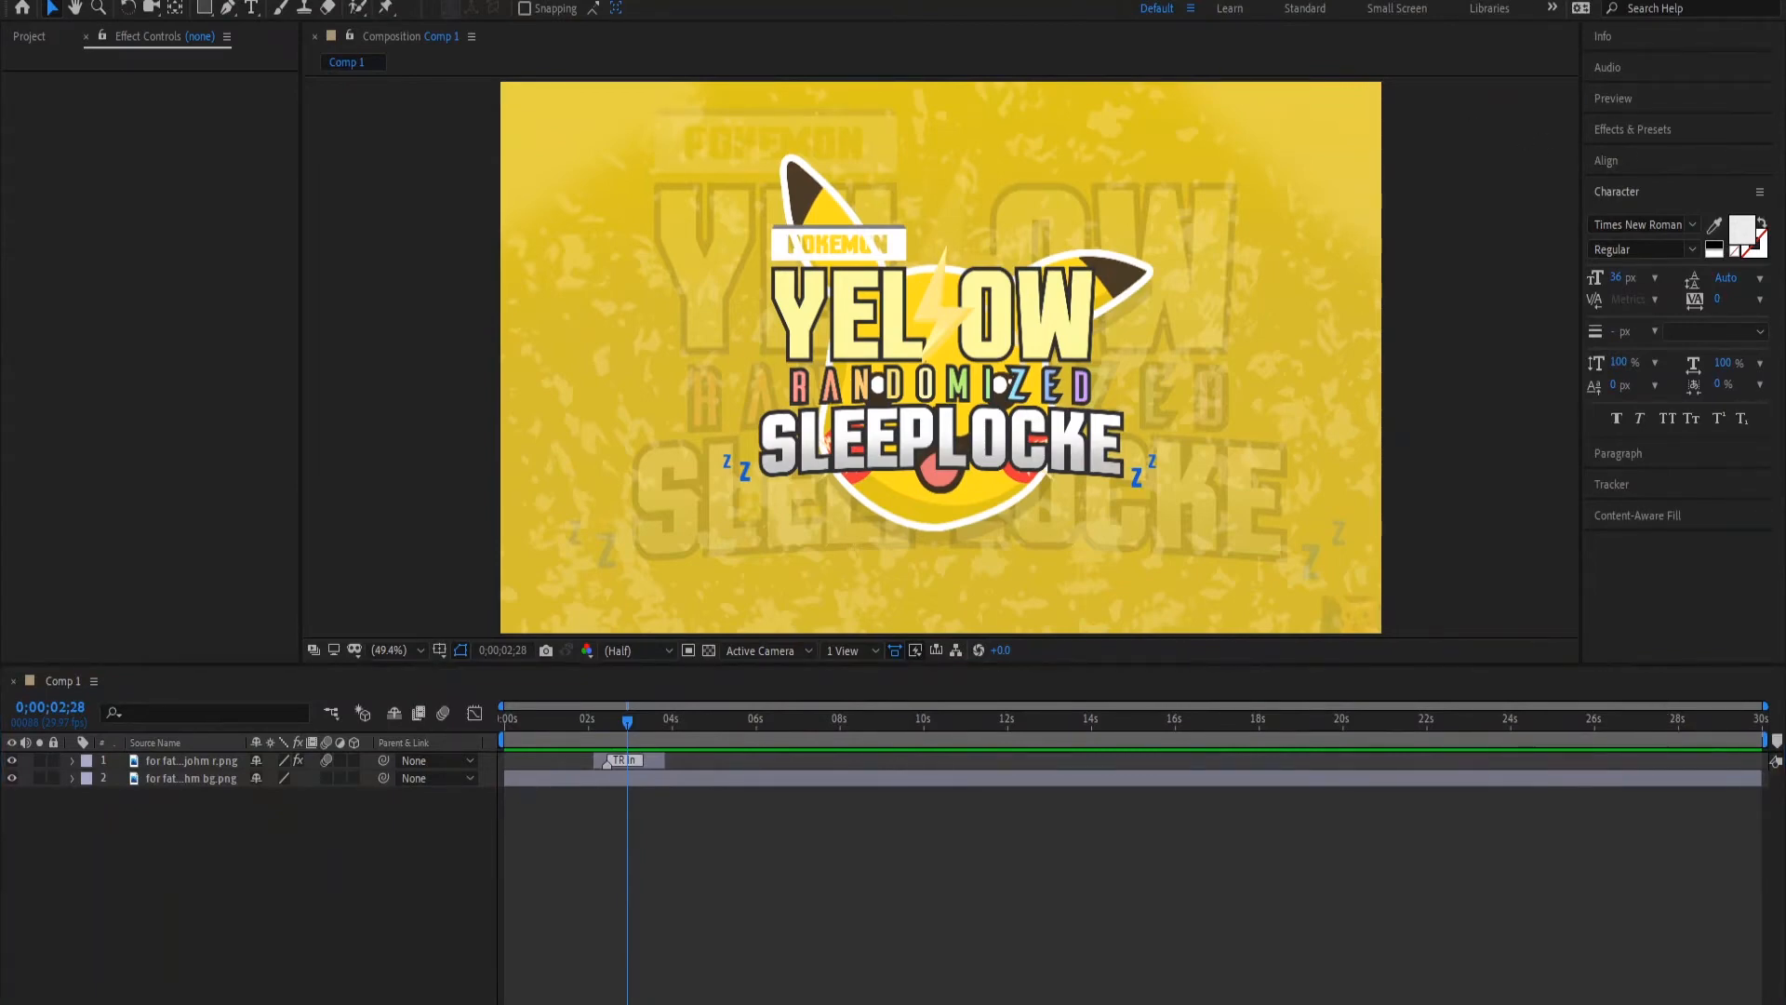
- Apply the Bottom variant of Ease Position & Rotate to the trimmed logo layer as an Out animation
{"action": "left_click_drag", "start_coordinate": [1784, 163], "coordinate": [932, 133]}
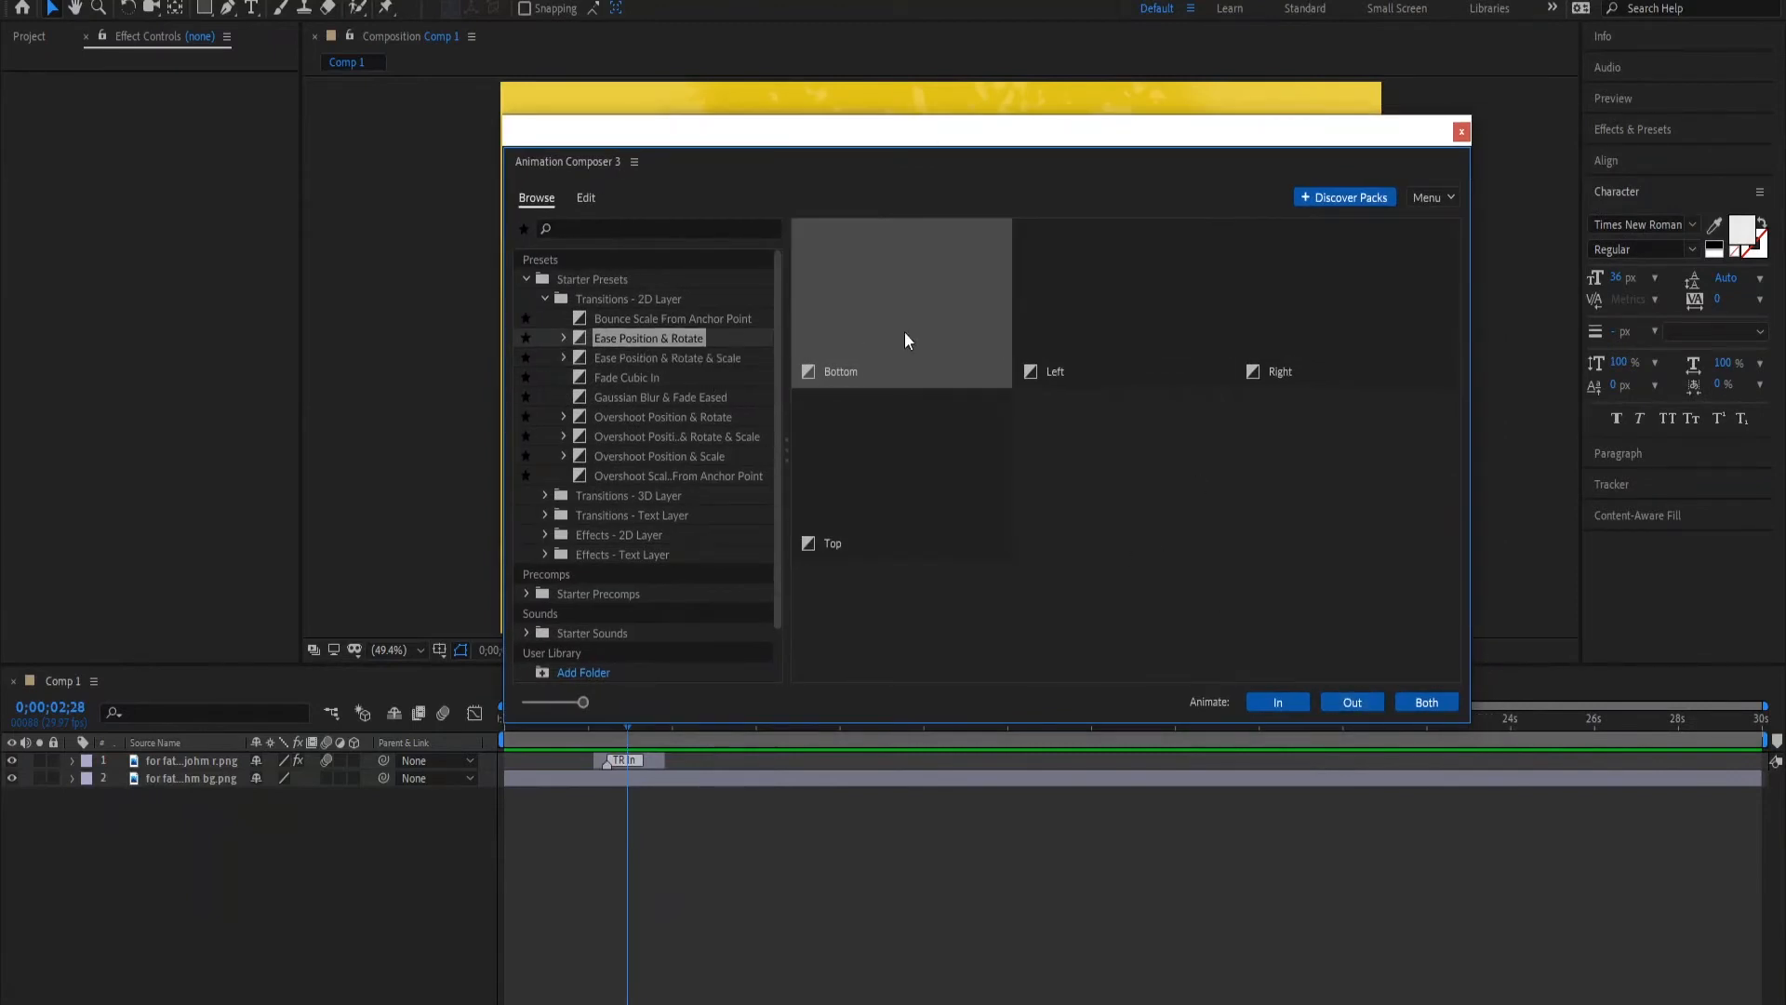
{"action": "left_click", "coordinate": [1352, 703]}
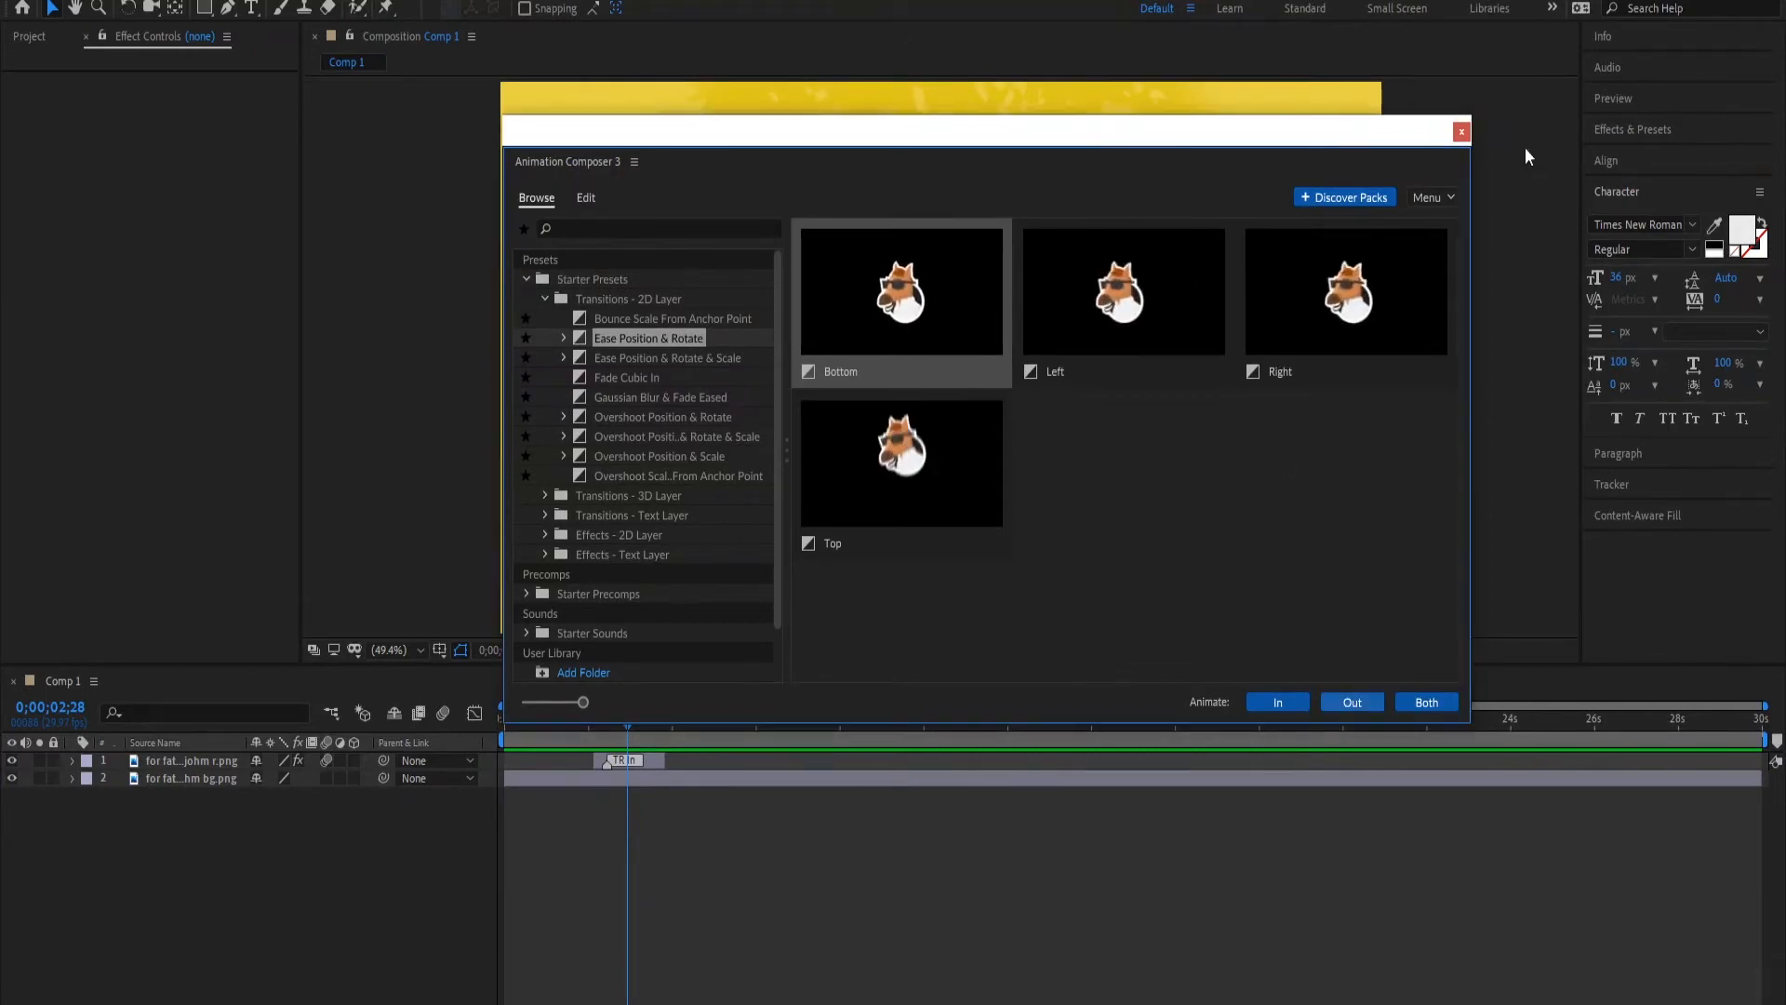
{"action": "left_click_drag", "start_coordinate": [1218, 137], "coordinate": [1785, 222]}
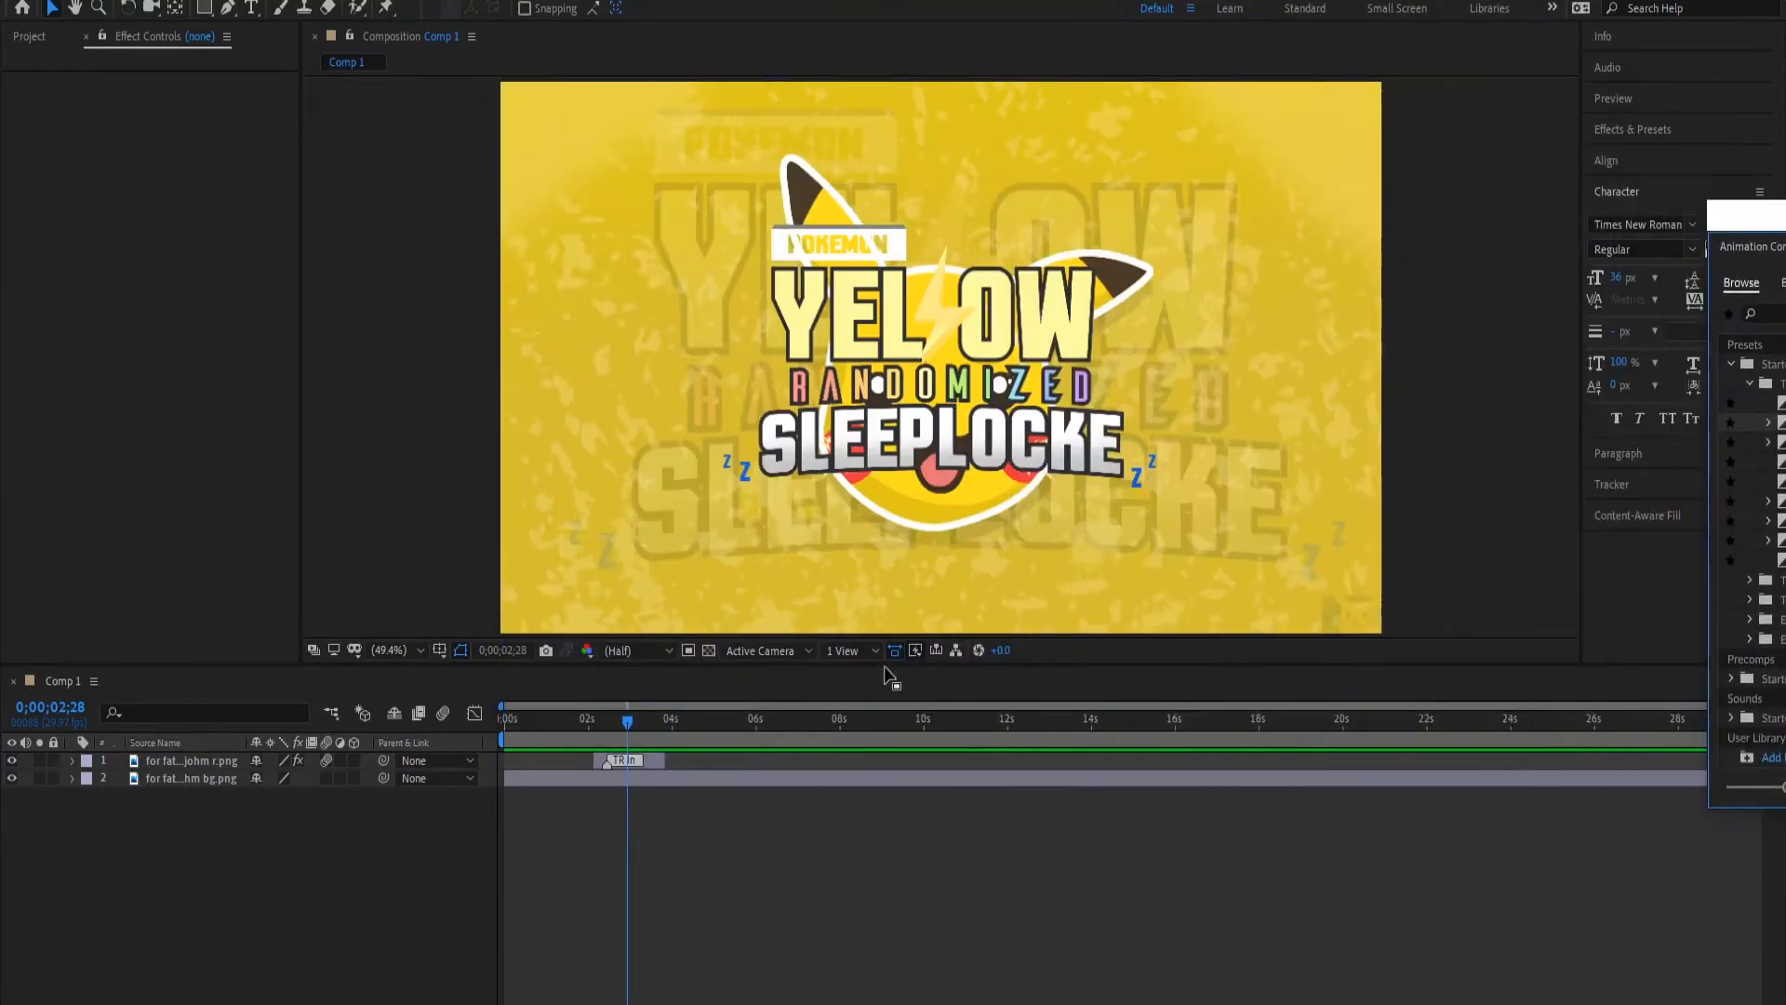
{"action": "left_click", "coordinate": [190, 760]}
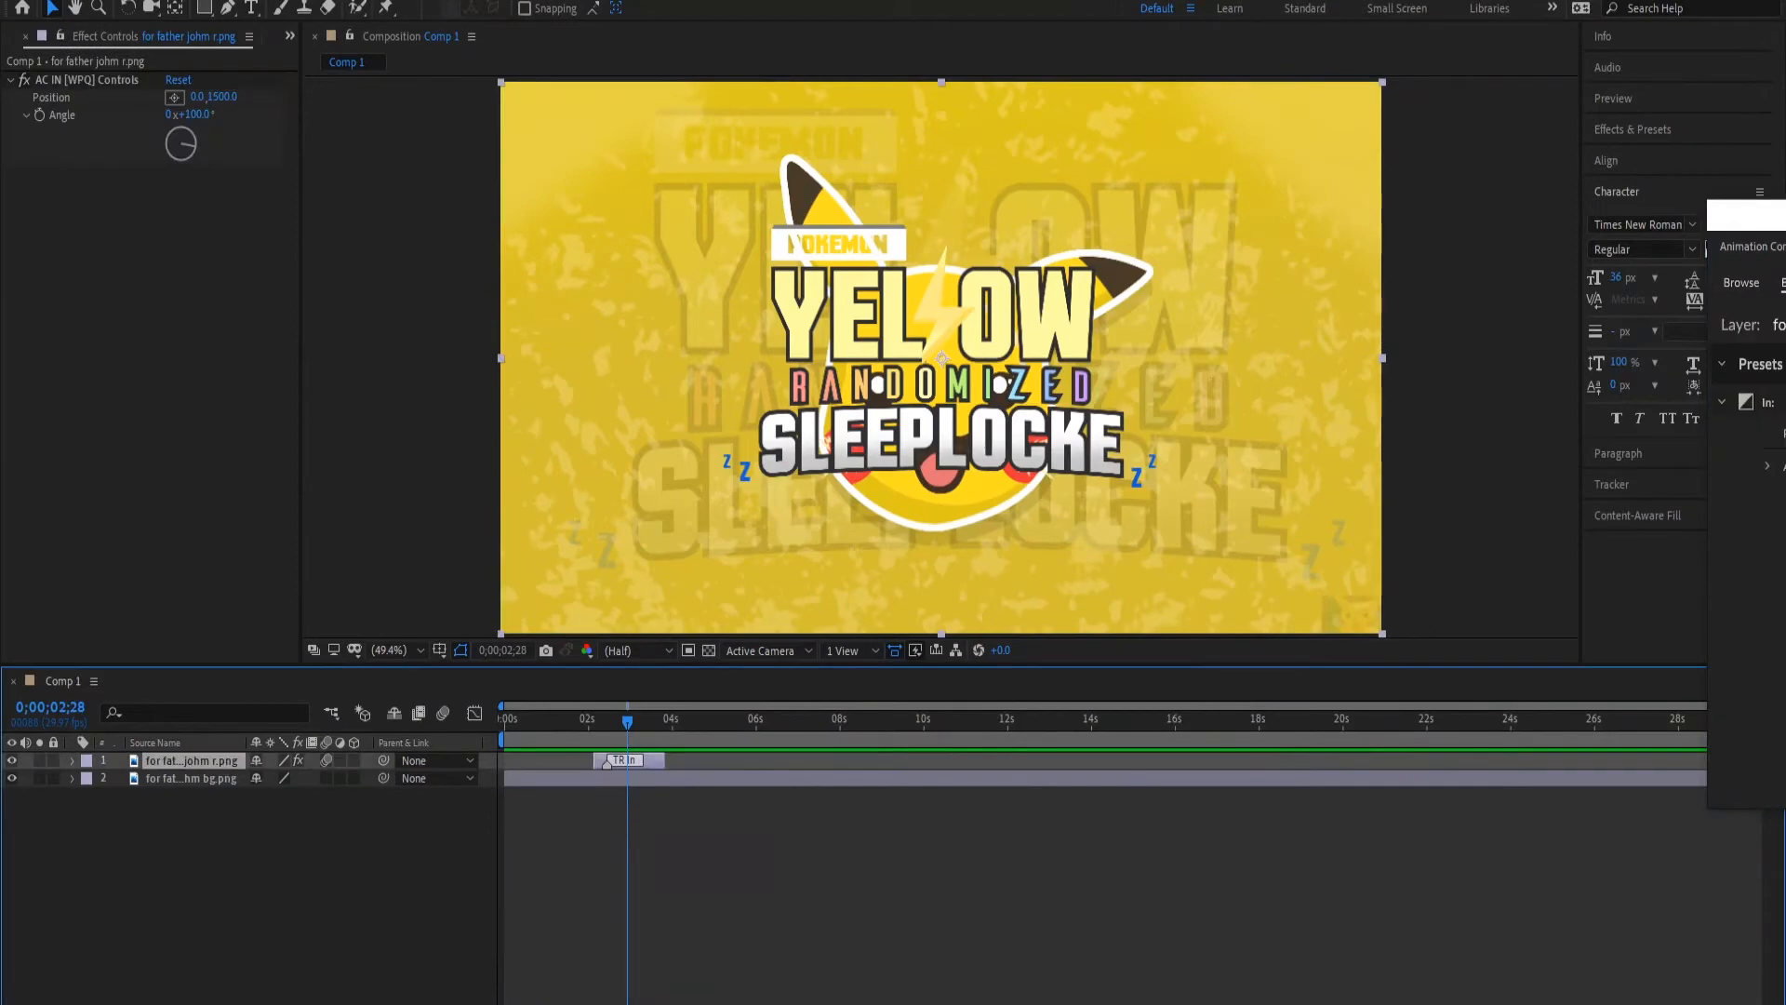
{"action": "left_click_drag", "start_coordinate": [1748, 214], "coordinate": [1127, 127]}
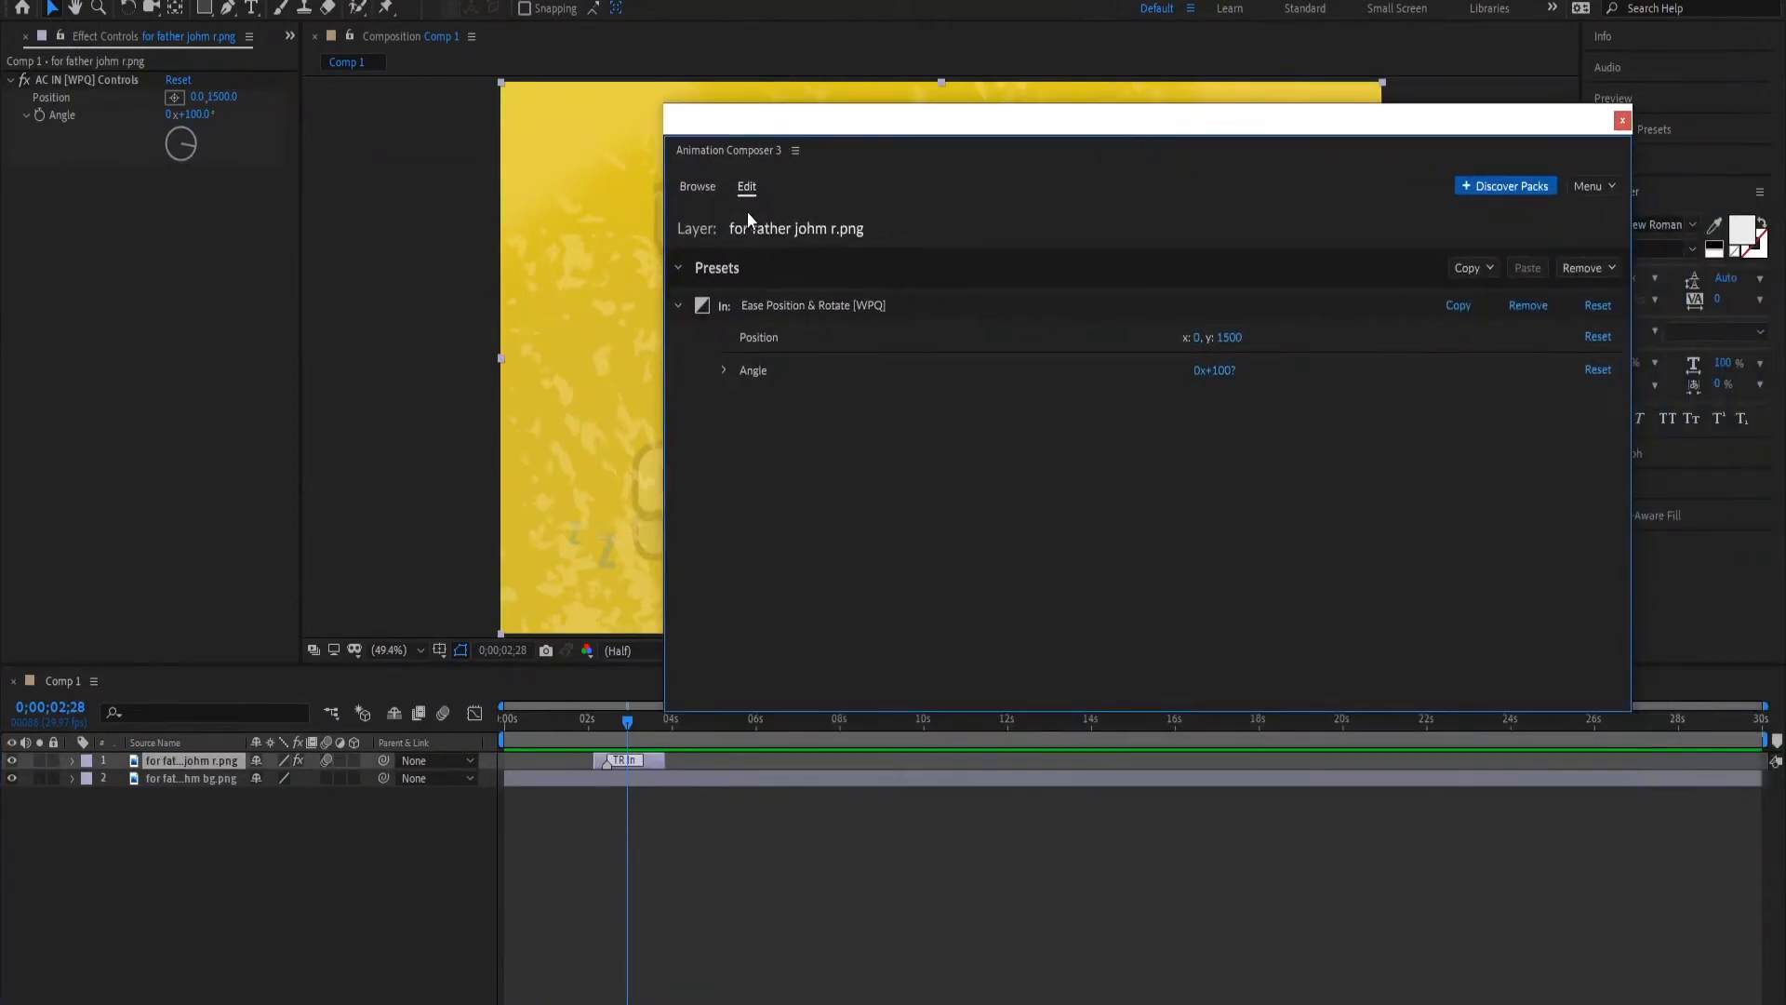
{"action": "left_click", "coordinate": [696, 185]}
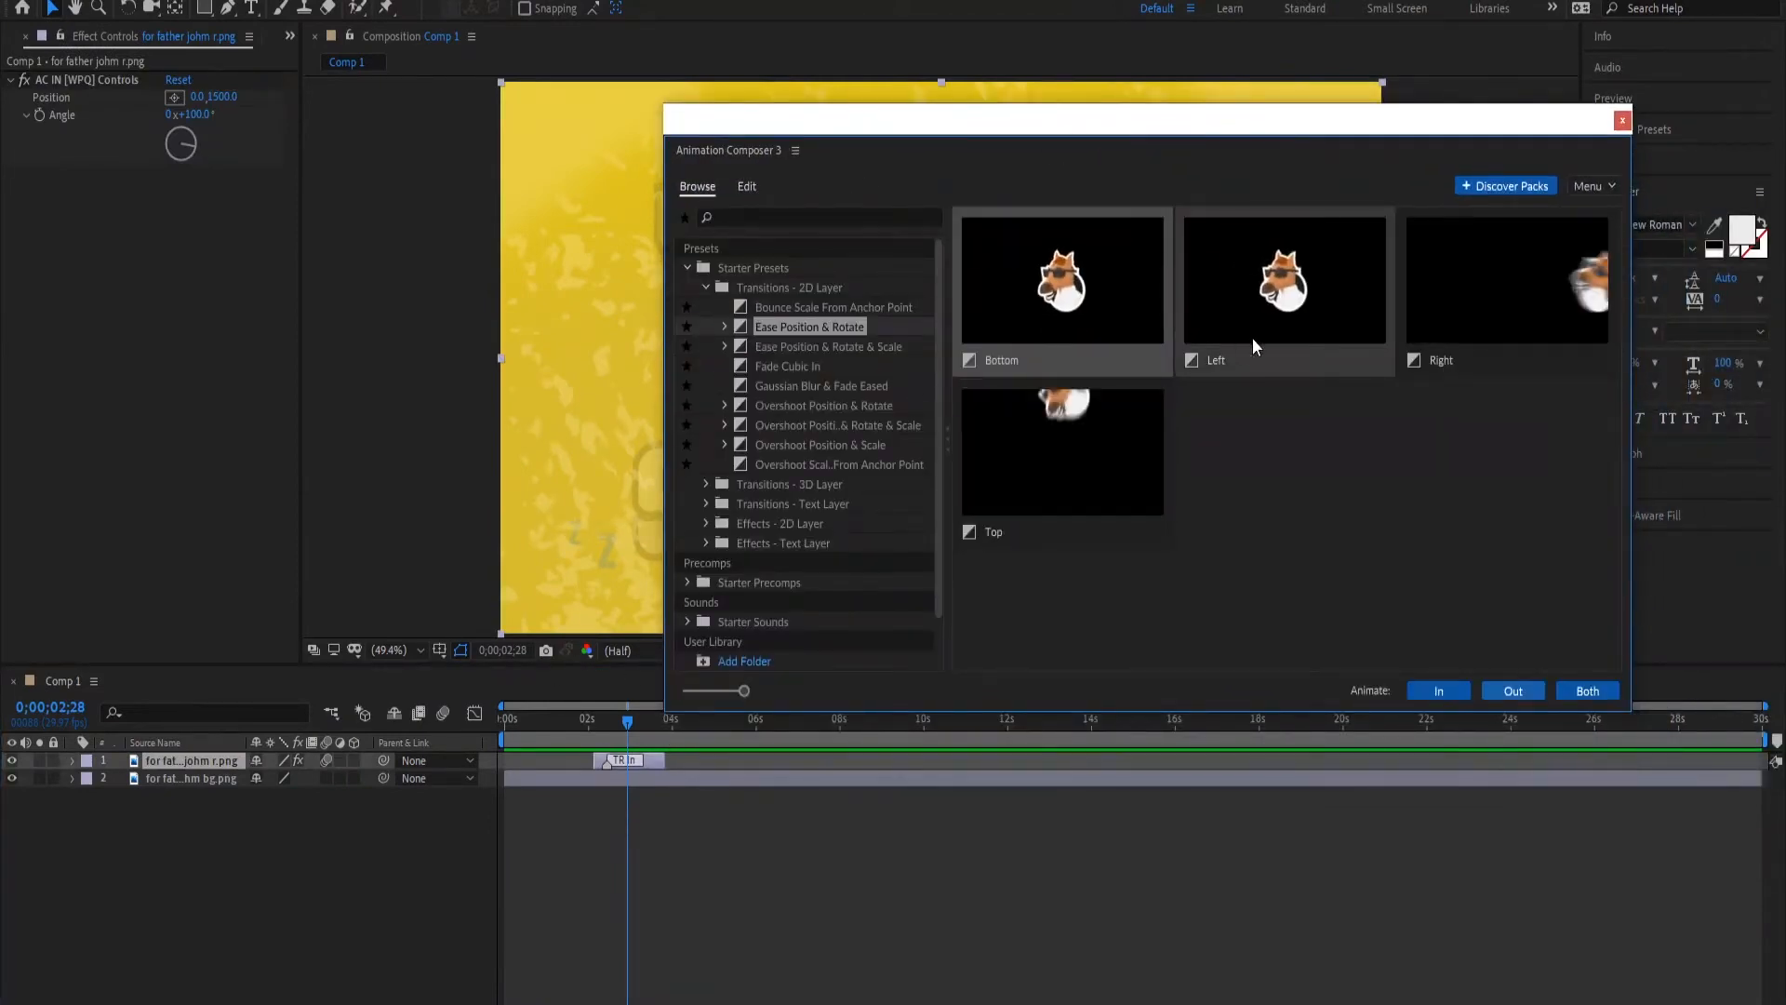
{"action": "left_click", "coordinate": [1513, 690]}
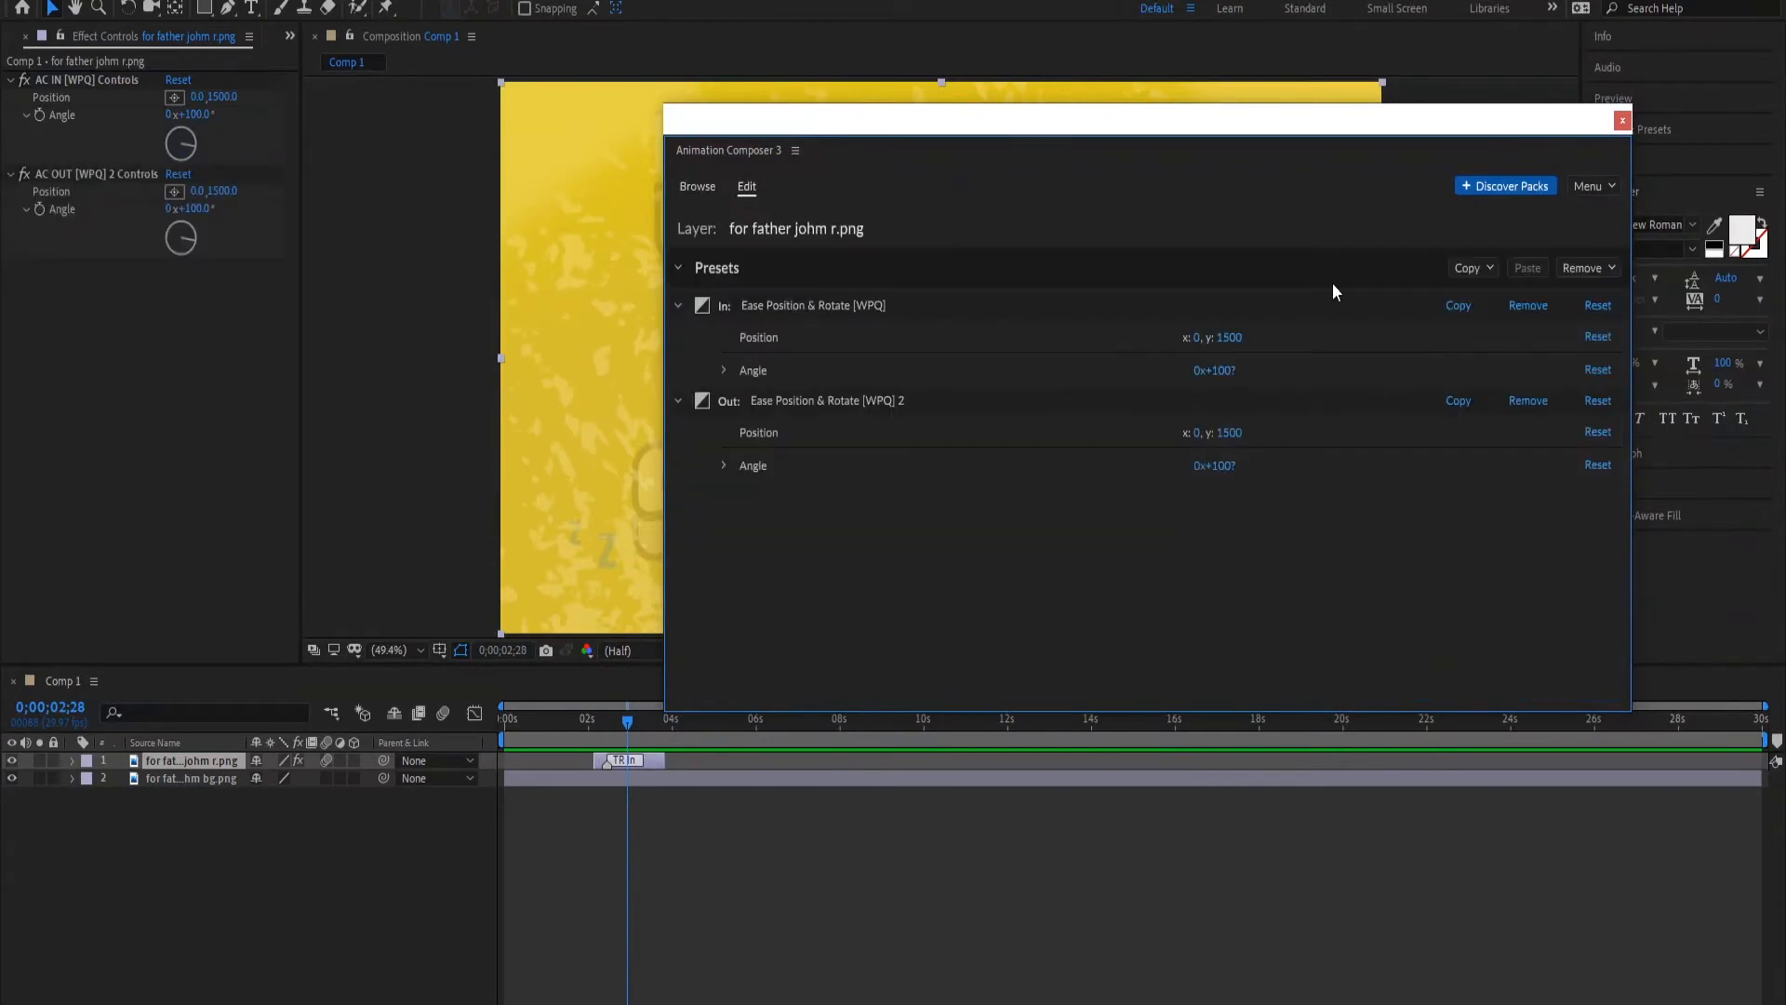
- Move the Animation Composer window aside and play the logo's entrance and exit from 0;00;01;00
{"action": "left_click_drag", "start_coordinate": [1096, 128], "coordinate": [1785, 163]}
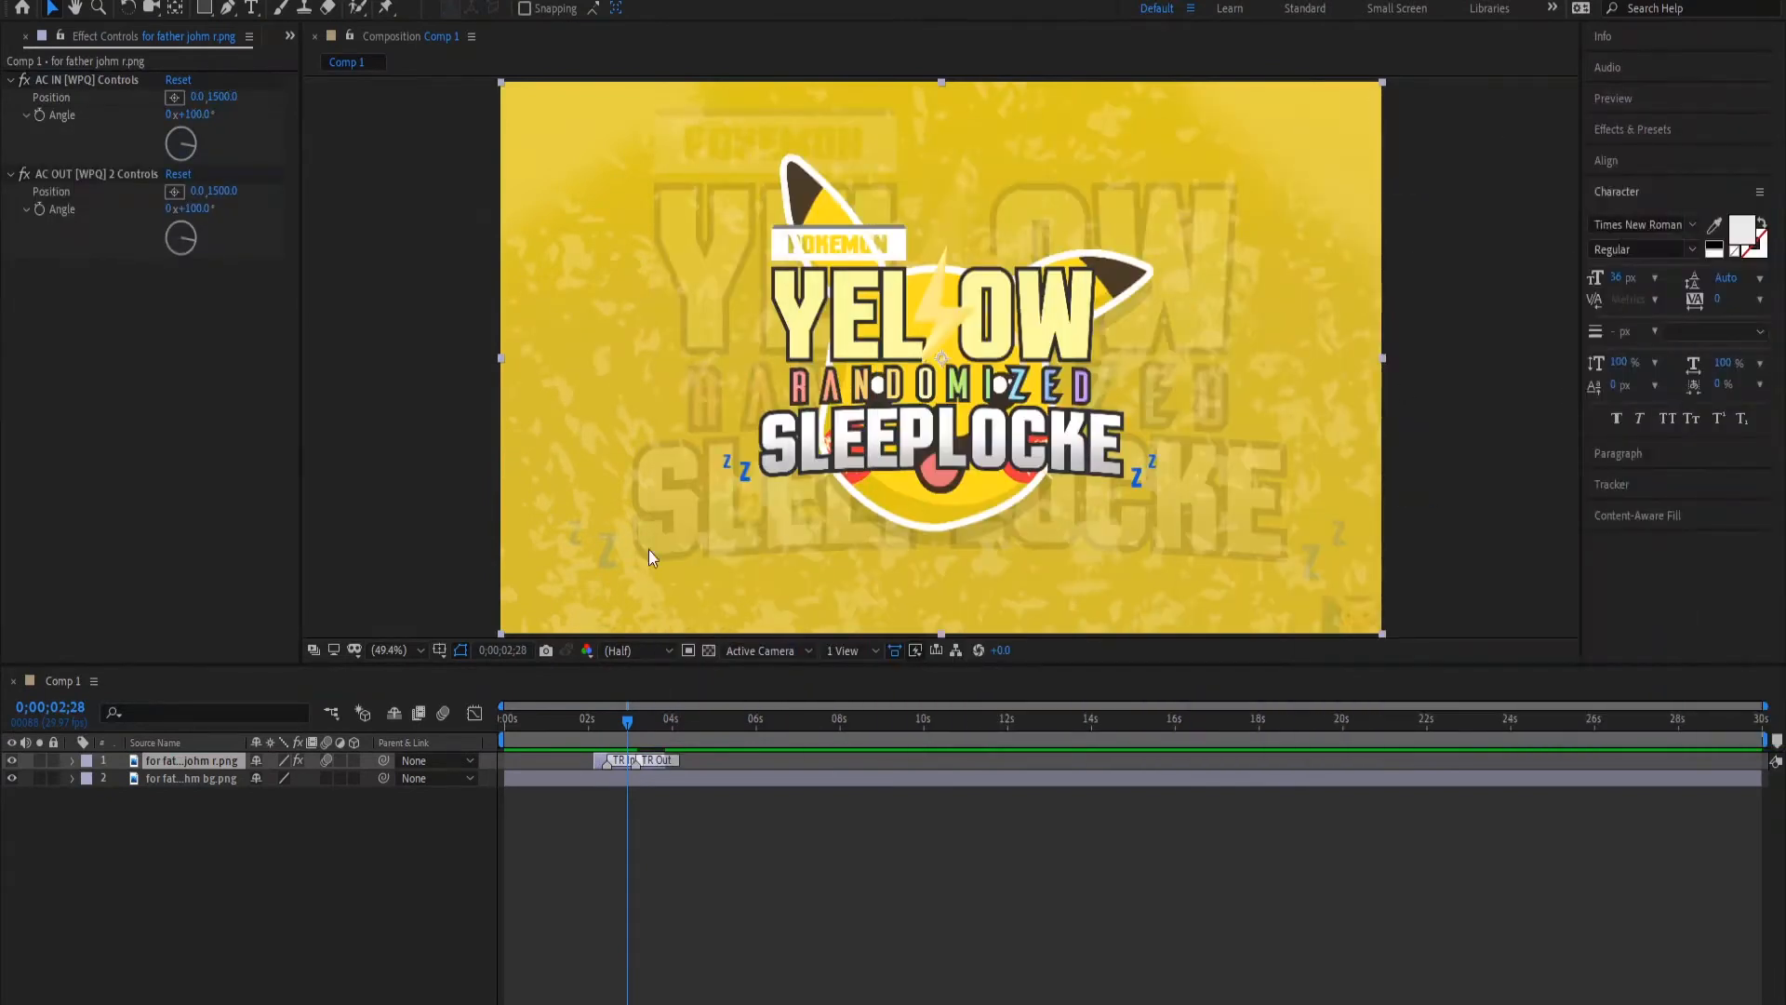
{"action": "left_click", "coordinate": [546, 722]}
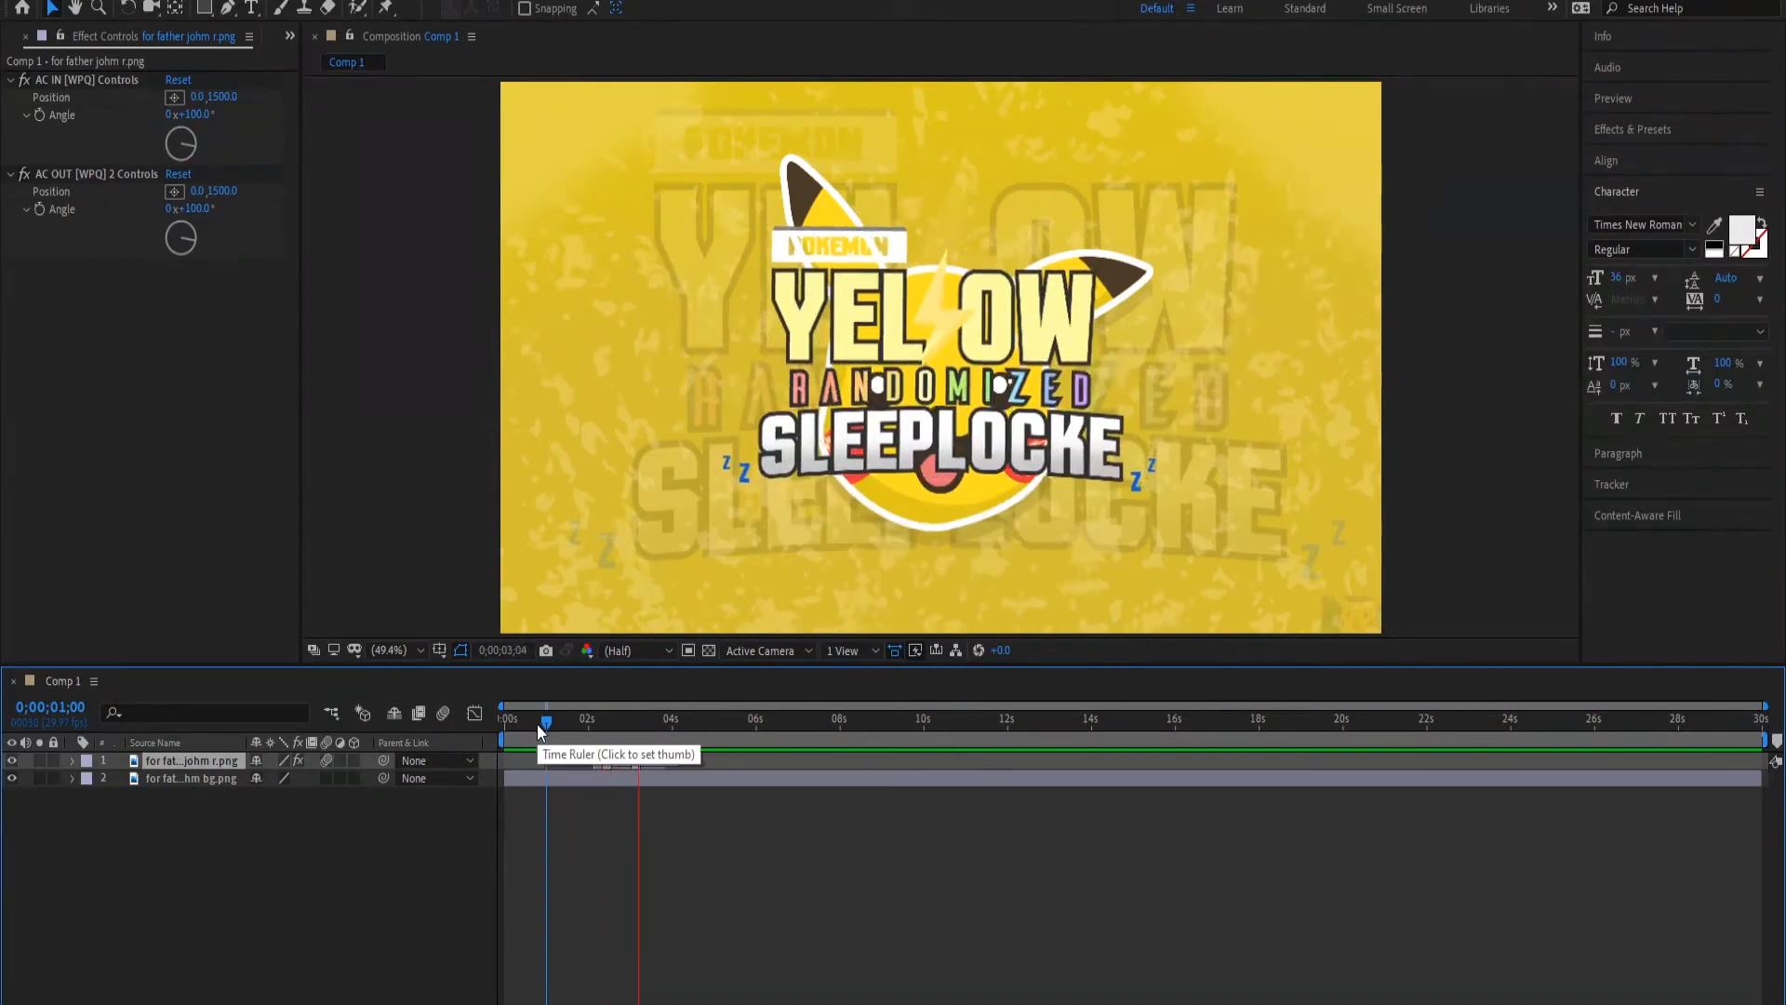
{"action": "key", "text": "space"}
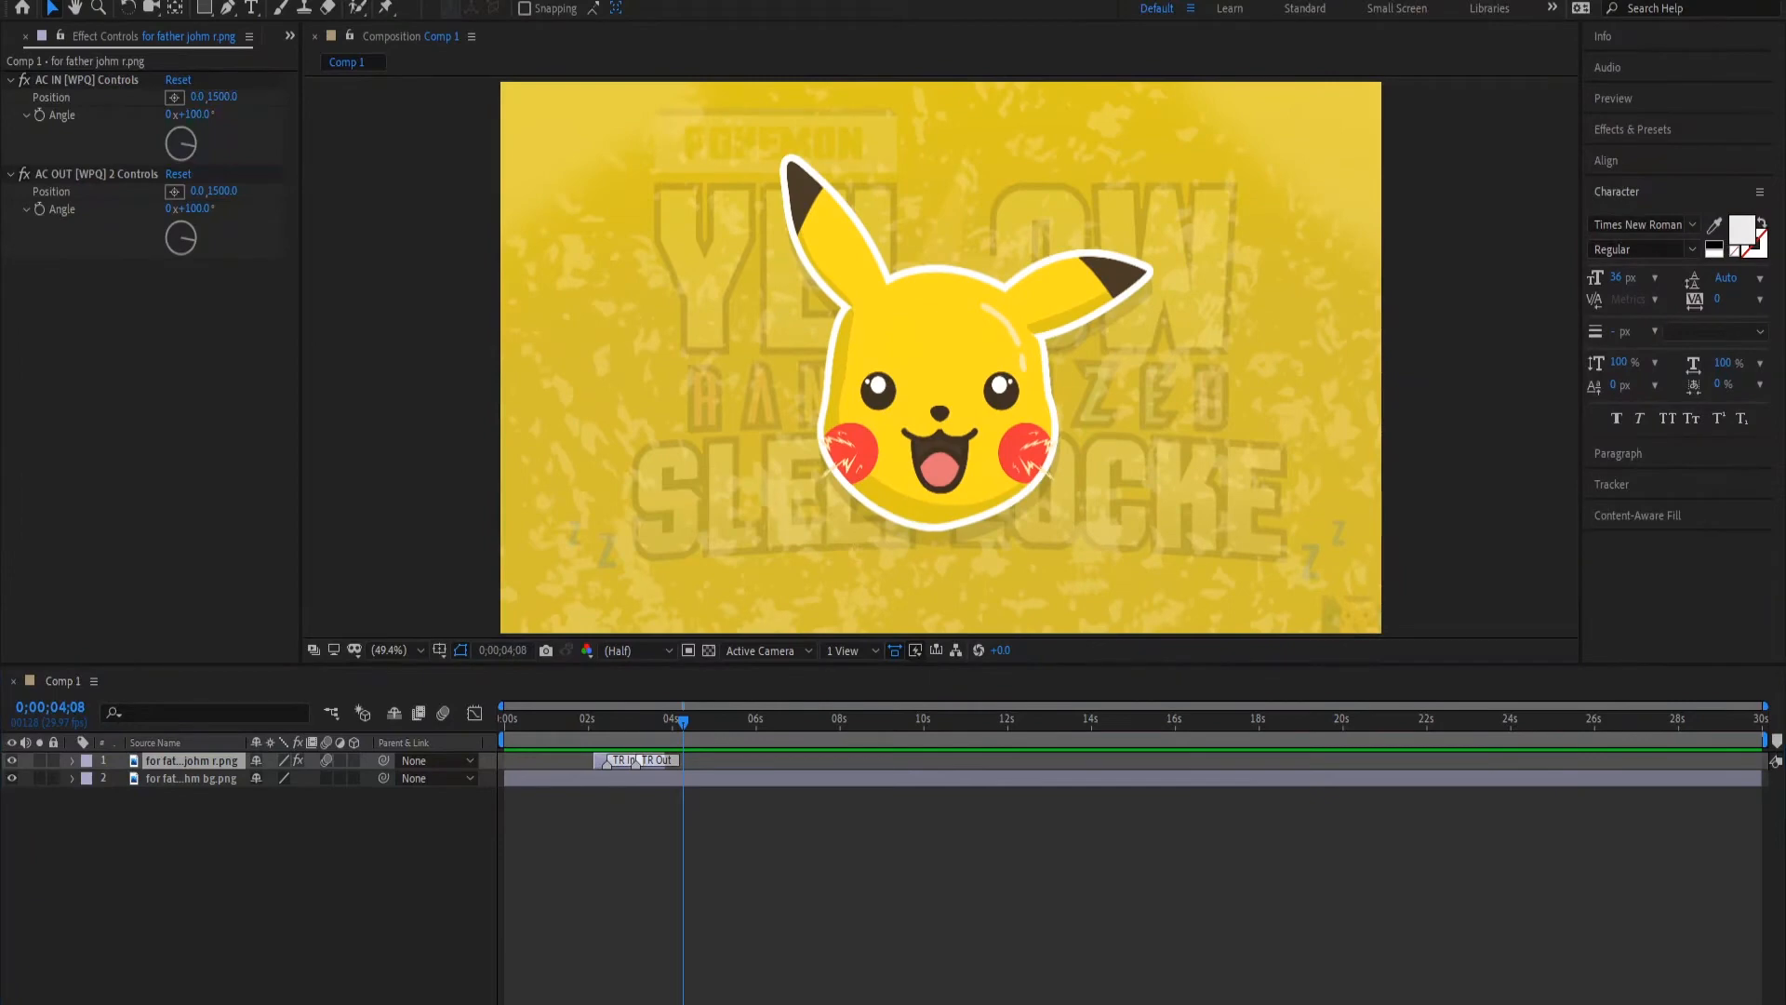
{"action": "left_click", "coordinate": [654, 721]}
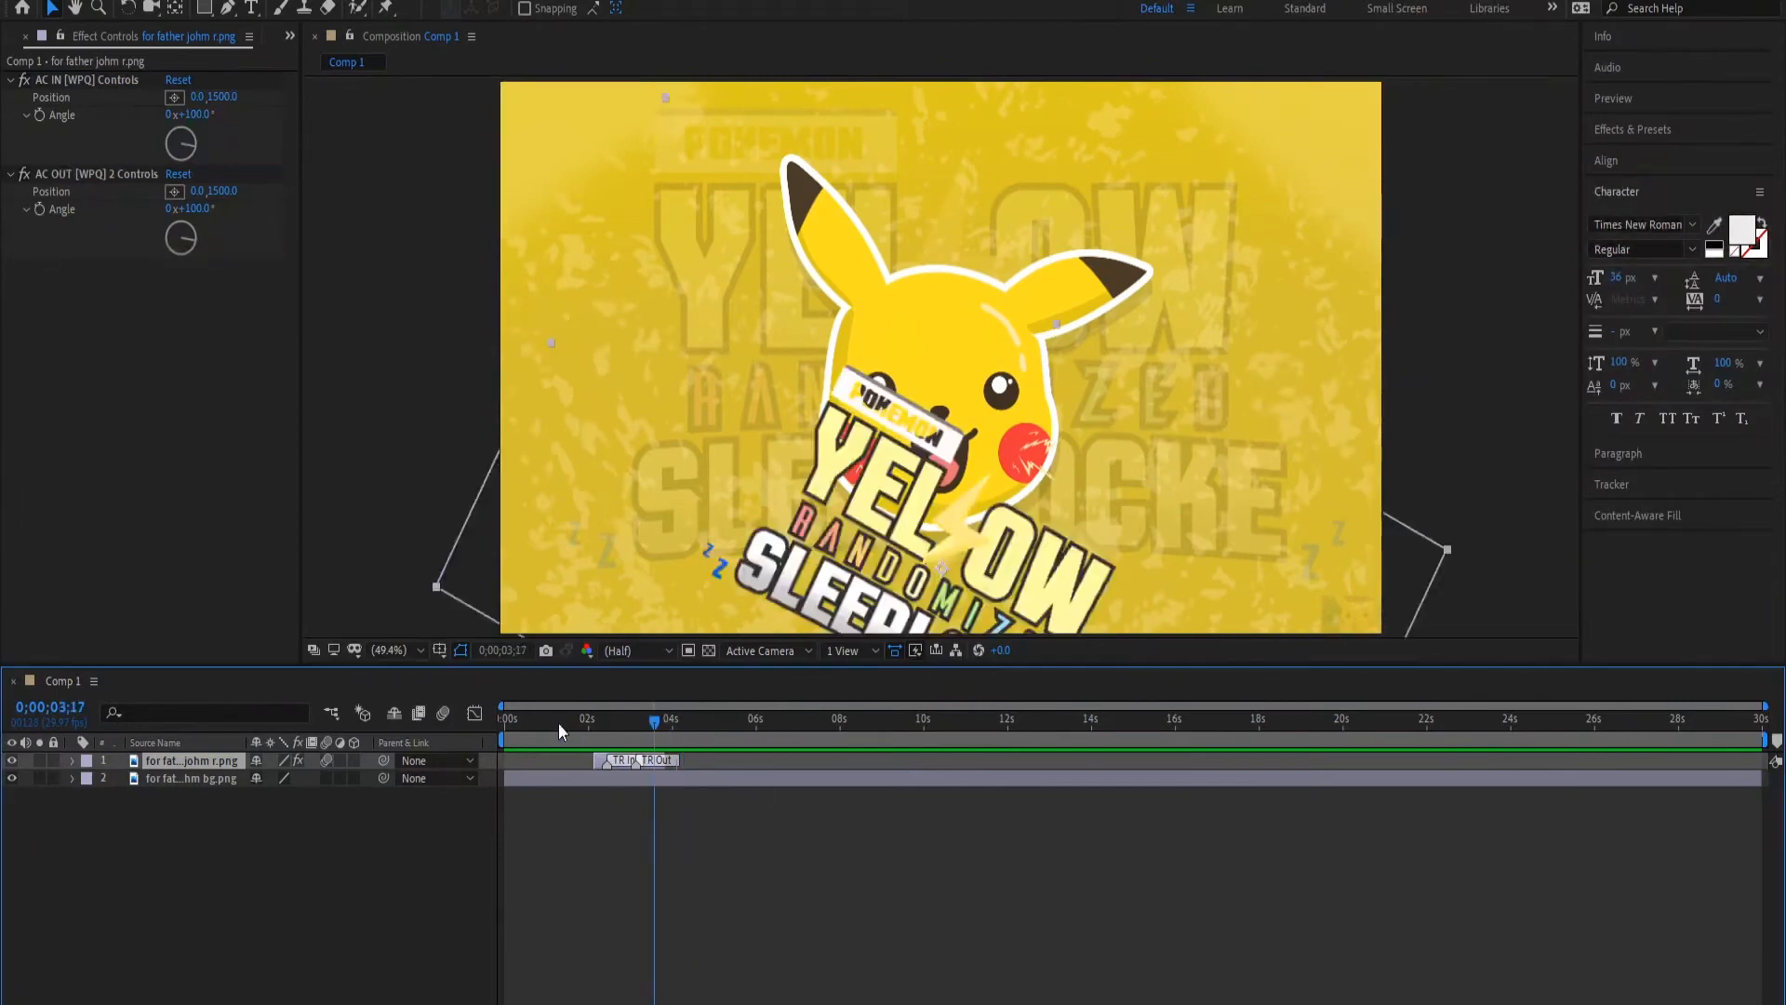
{"action": "left_click_drag", "start_coordinate": [540, 723], "coordinate": [561, 717]}
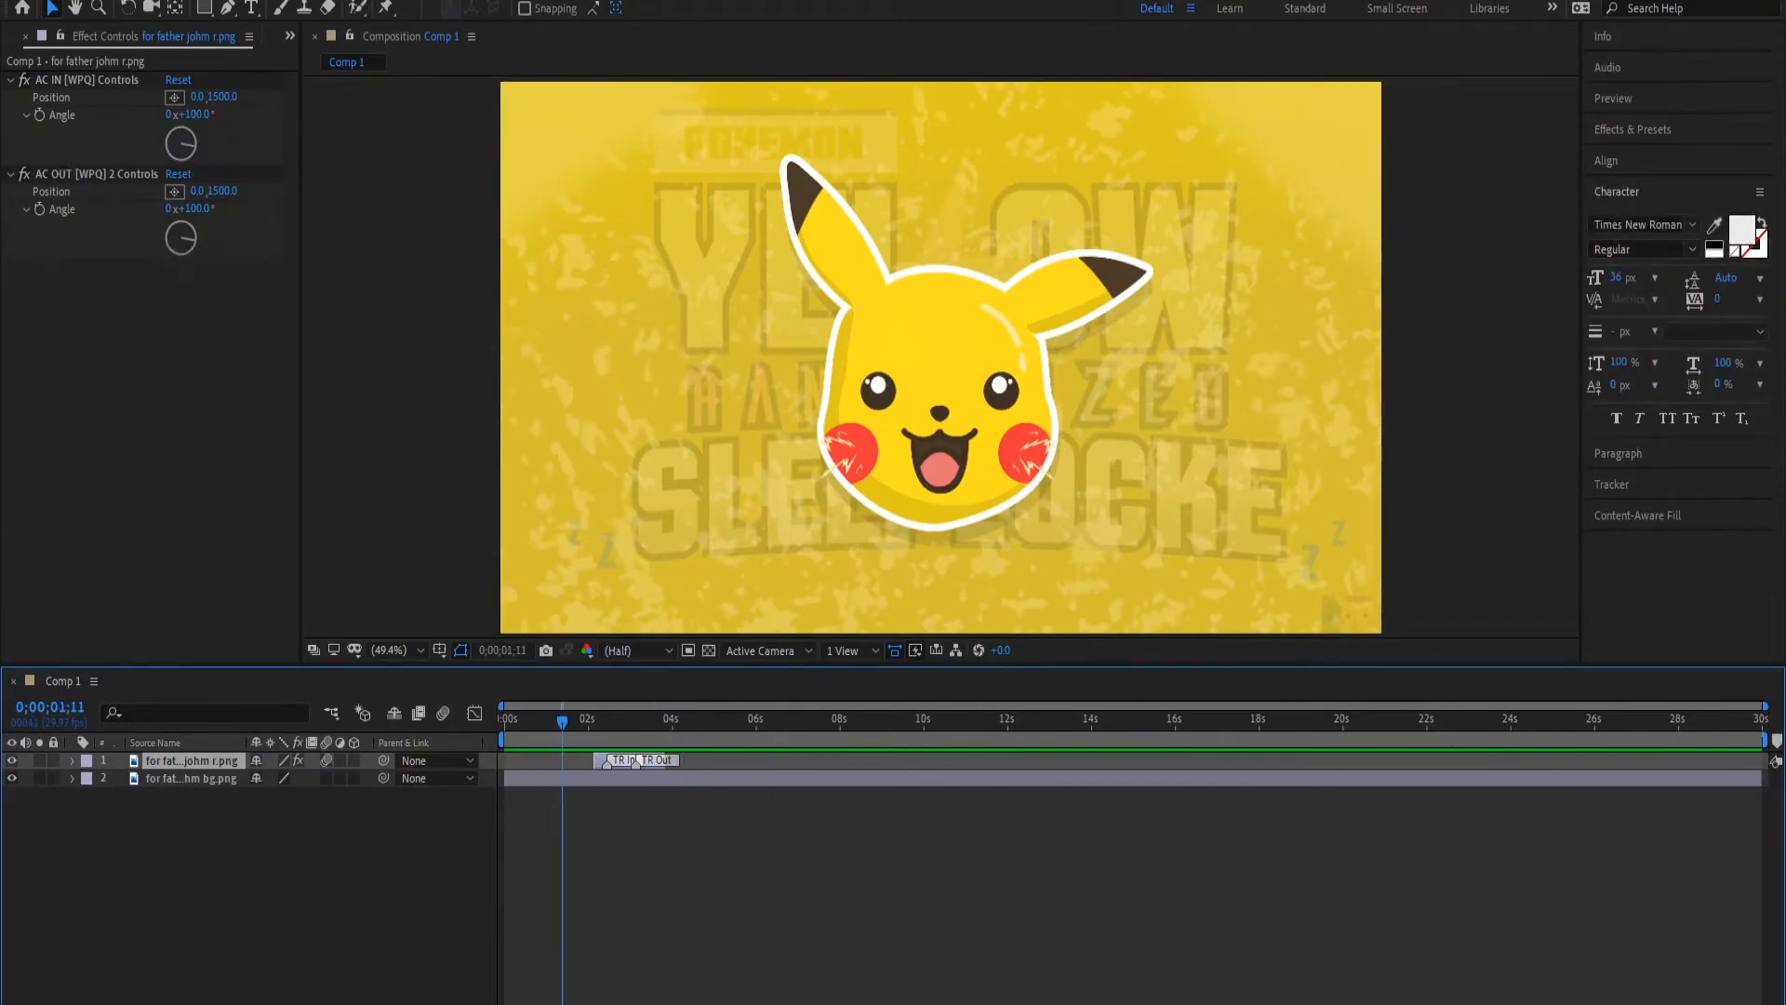
- Bring the Animation Composer window back over the composition, collapse Starter Presets and expand Starter Precomps
{"action": "left_click_drag", "start_coordinate": [1785, 137], "coordinate": [793, 136]}
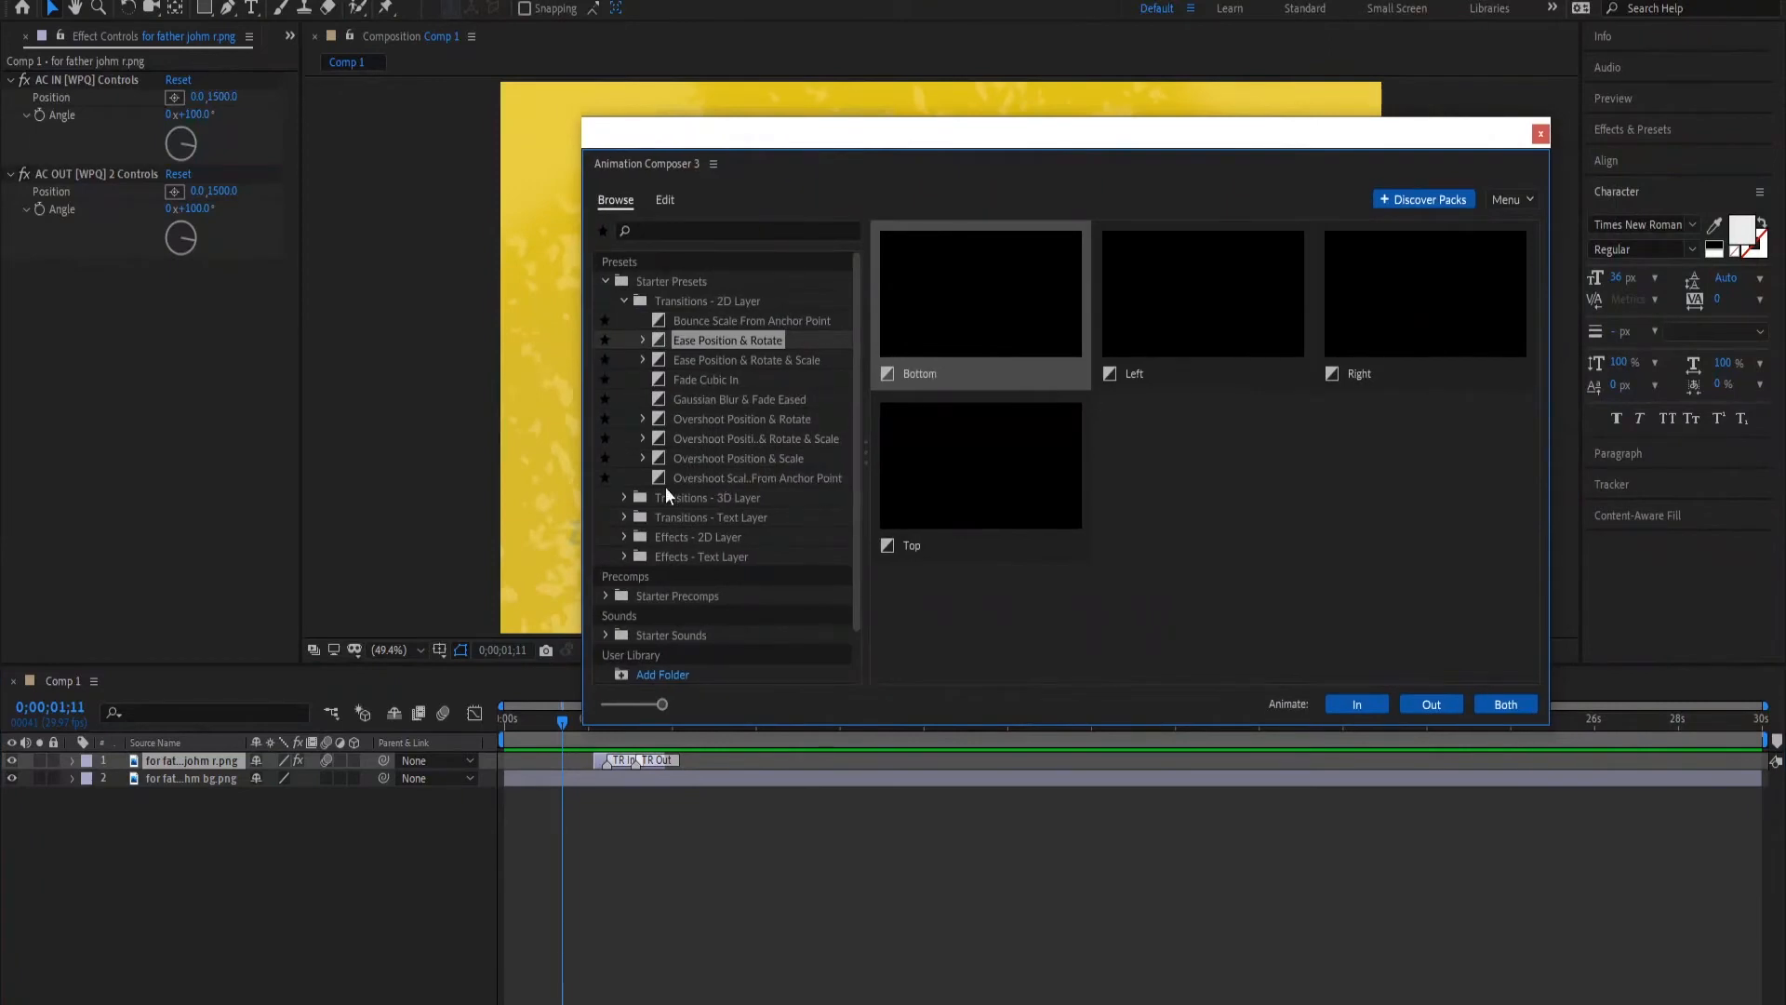
{"action": "left_click", "coordinate": [611, 276]}
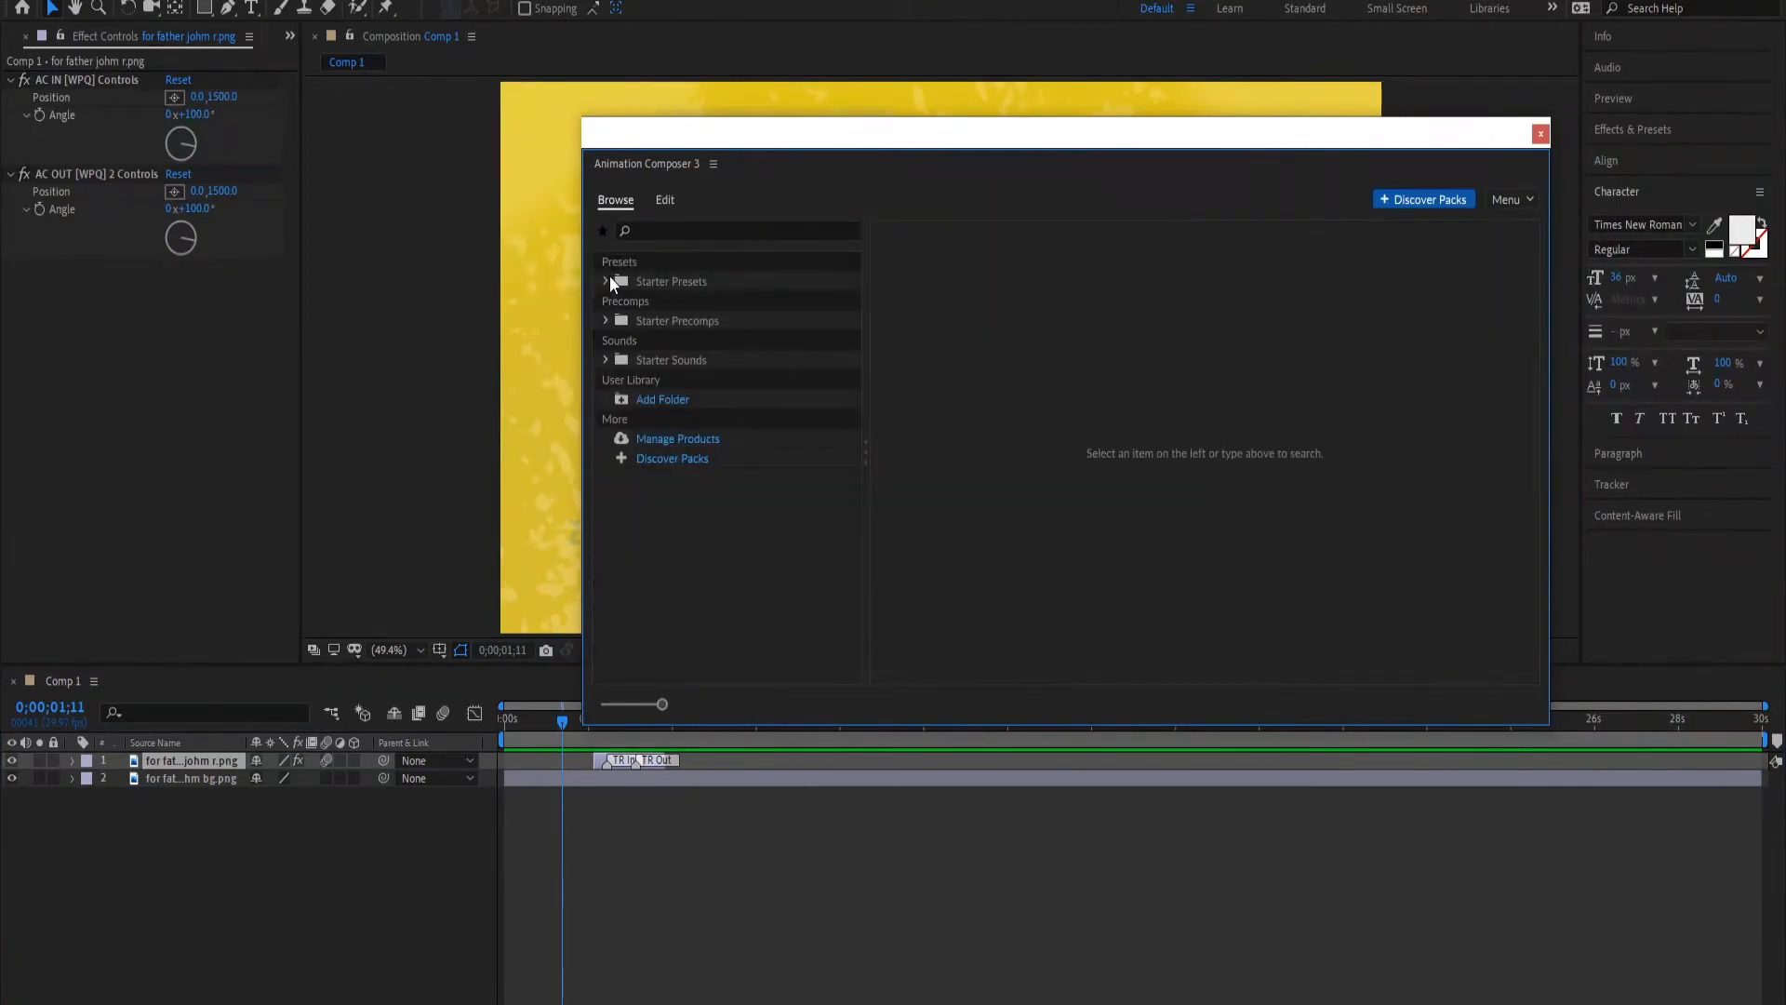
{"action": "left_click", "coordinate": [606, 318]}
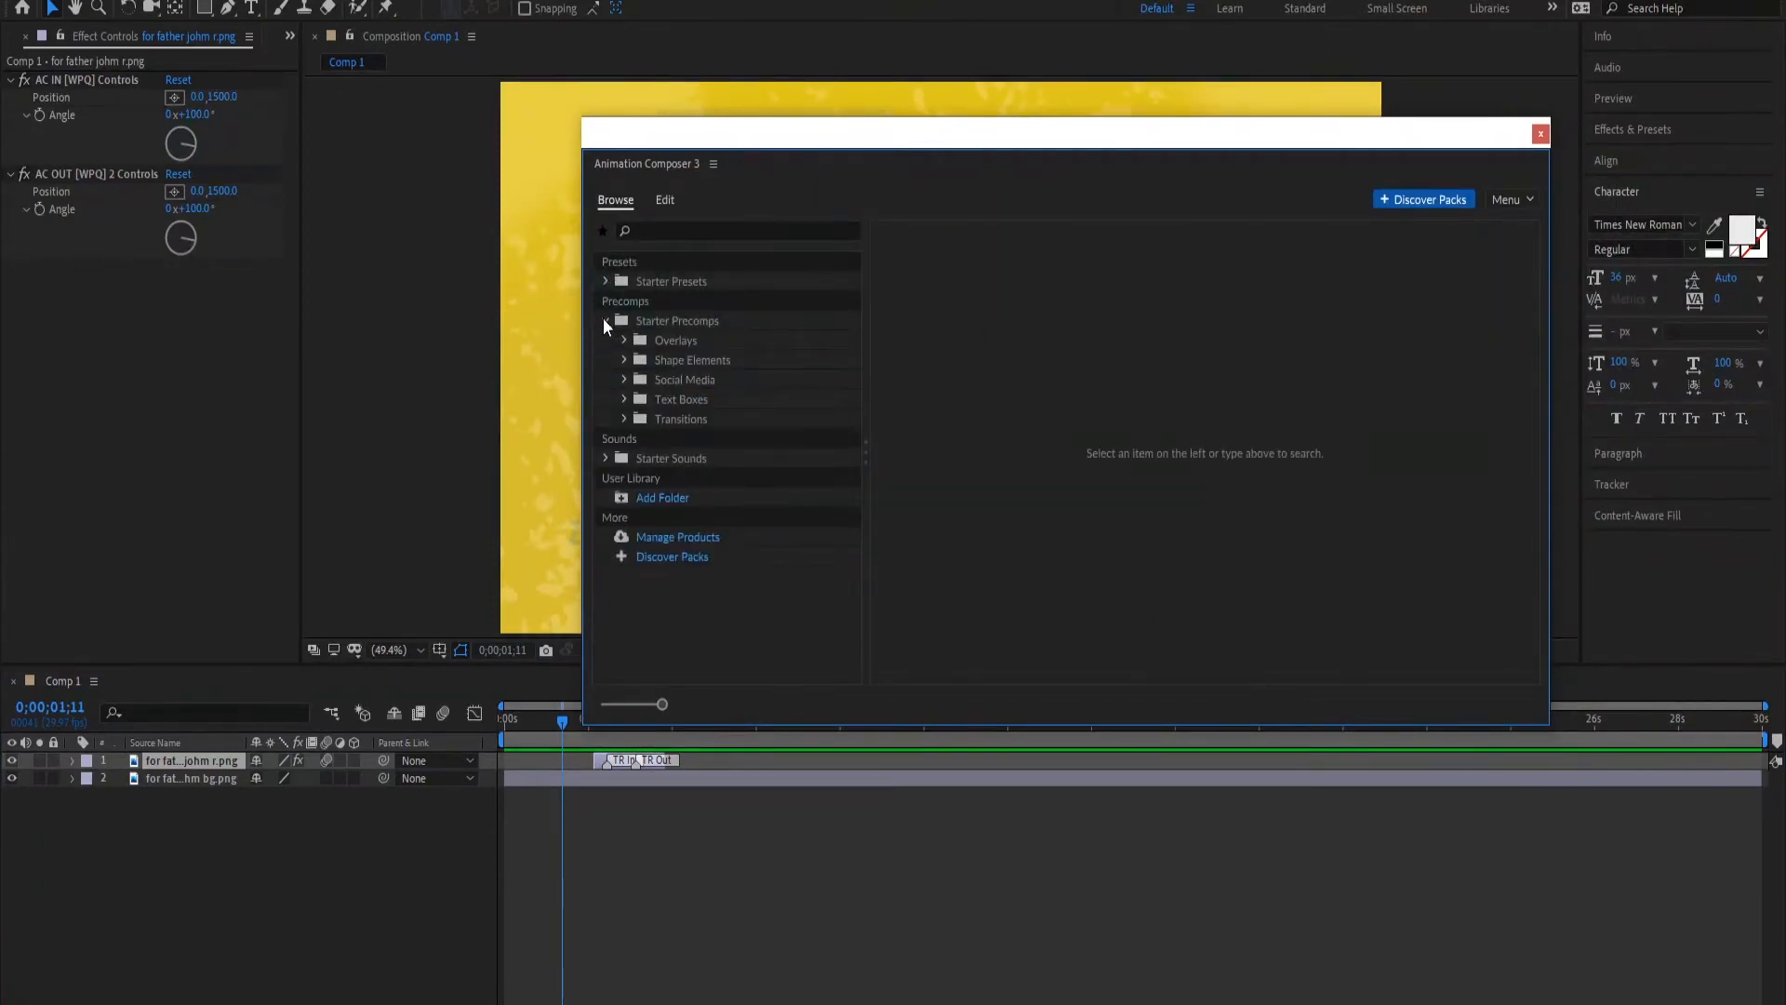
- Preview the Generated Light Leak 1, Shake & Distort and Digital Glitch transitions in the Starter Precomps
{"action": "left_click", "coordinate": [625, 419]}
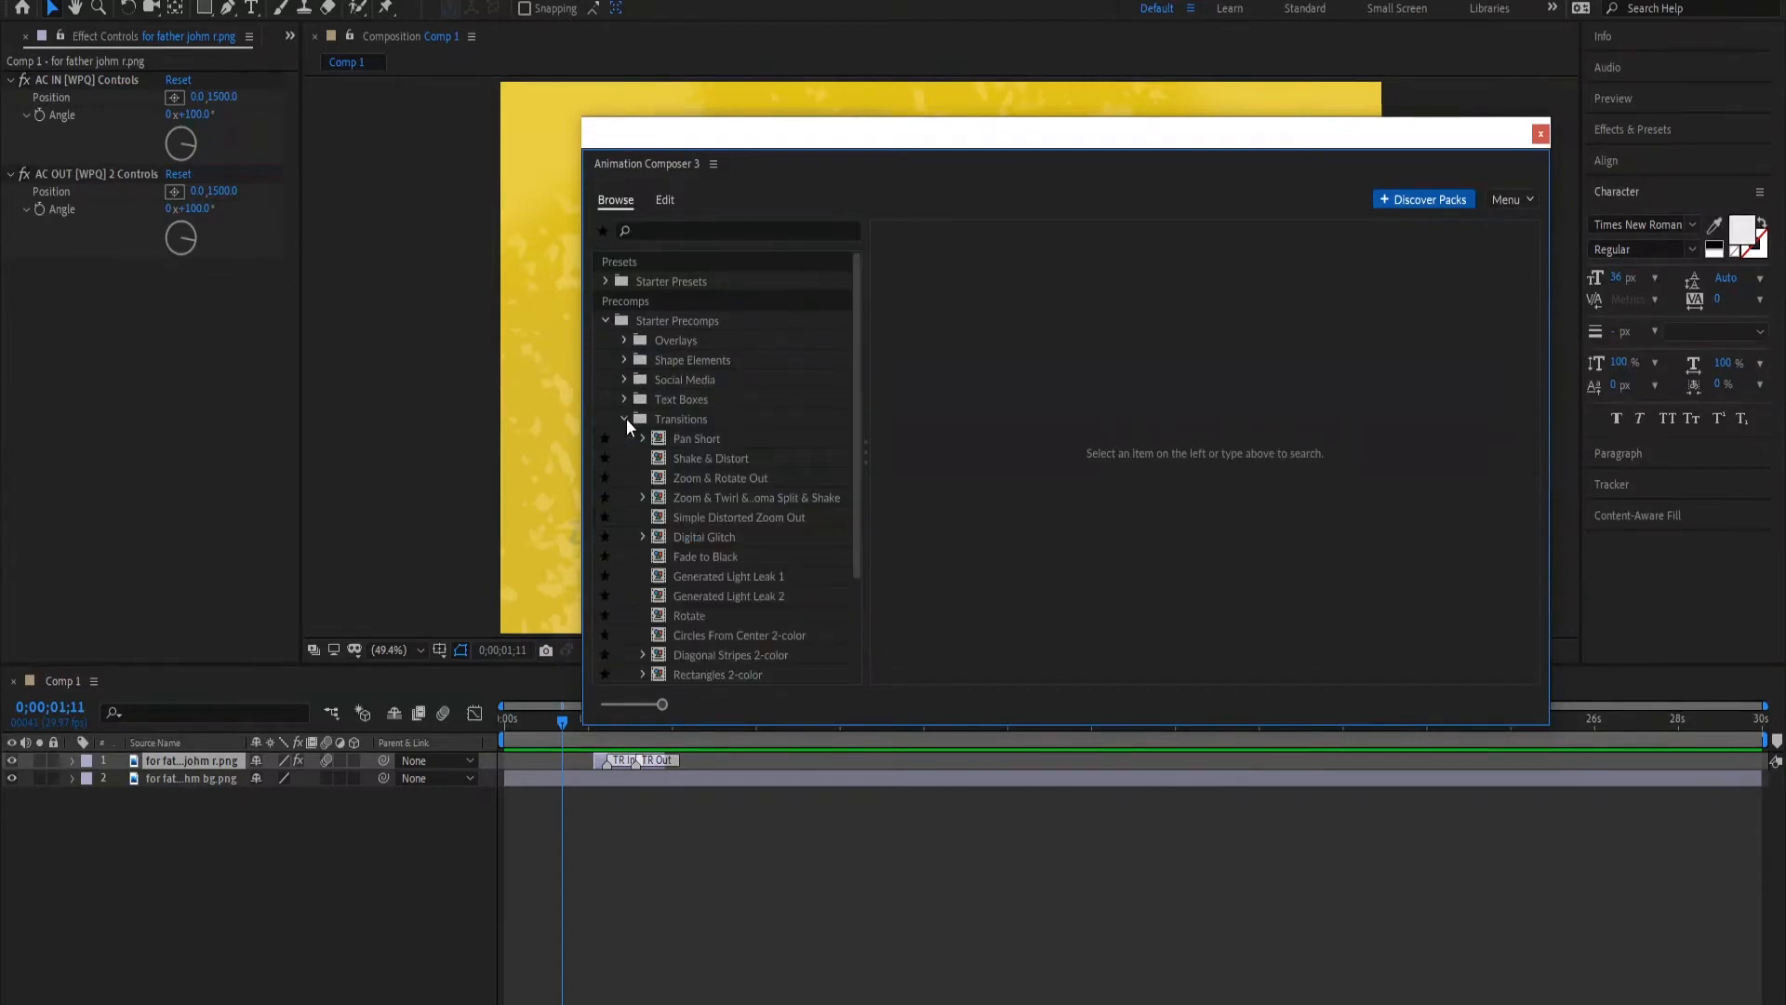
{"action": "left_click", "coordinate": [709, 578]}
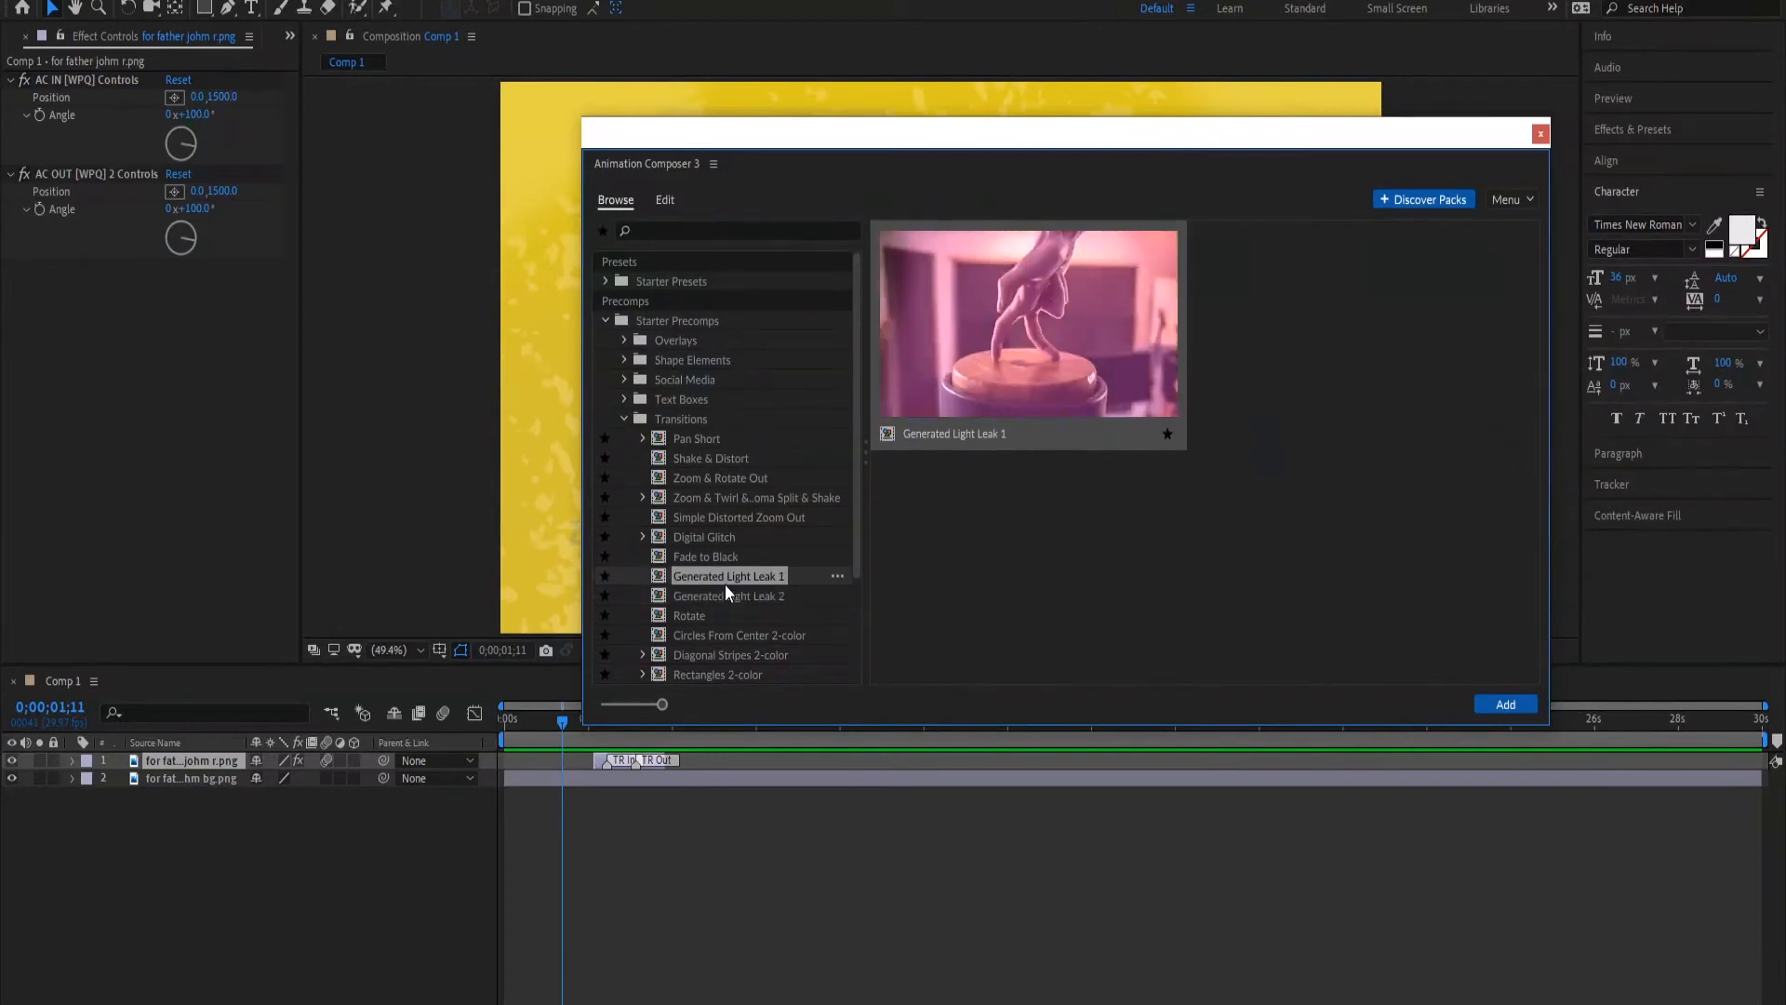
{"action": "left_click", "coordinate": [718, 634]}
{"action": "left_click", "coordinate": [715, 465]}
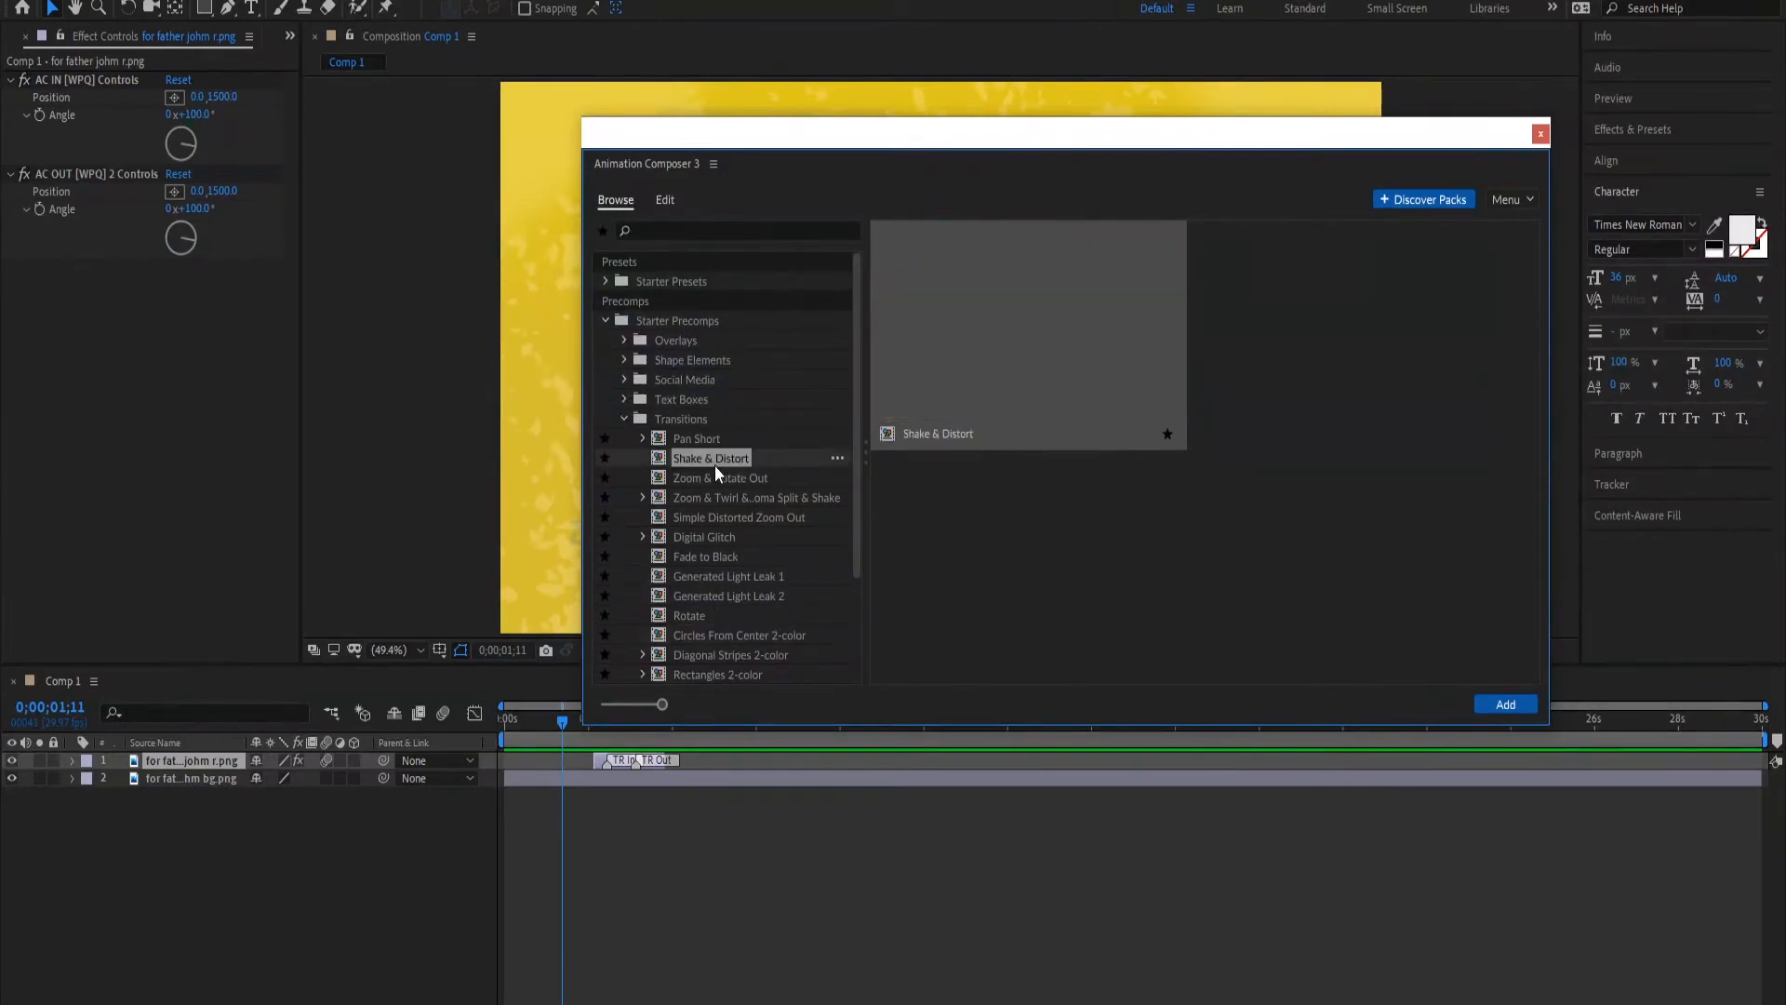
{"action": "left_click", "coordinate": [728, 537]}
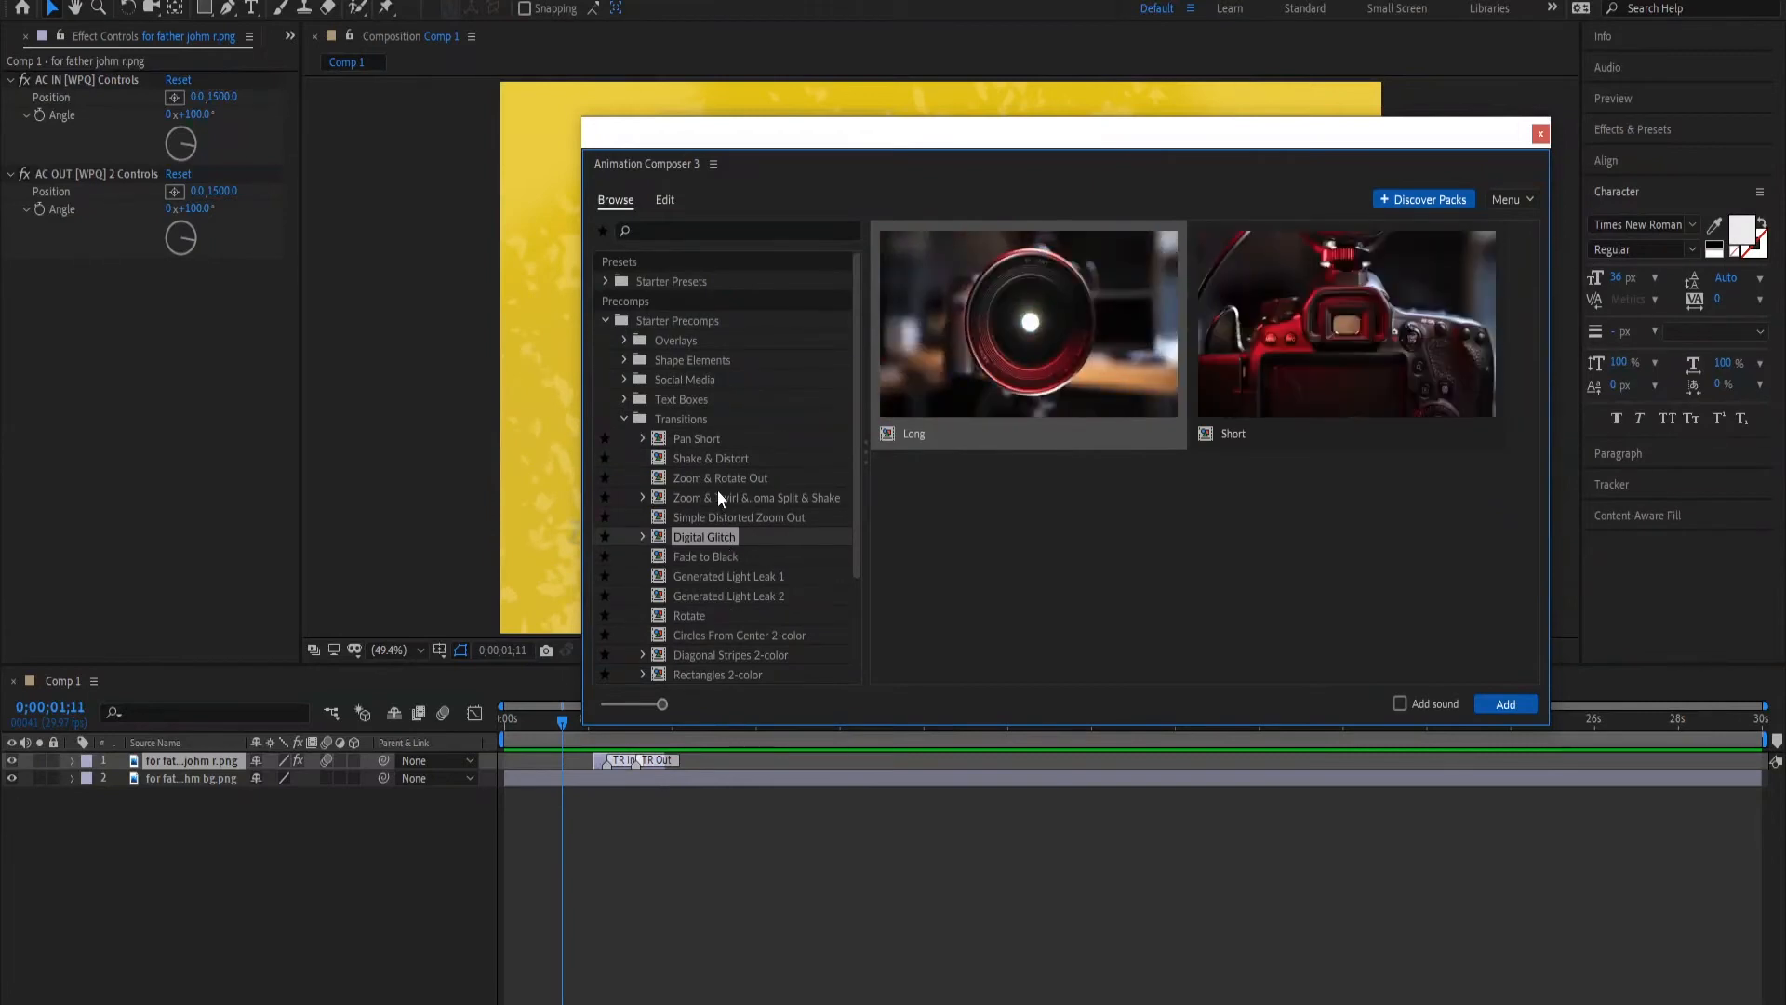
- Add the Shake & Distort transition at 0;00;01;11 and review its Master Properties
{"action": "left_click", "coordinate": [717, 478]}
{"action": "left_click", "coordinate": [716, 465]}
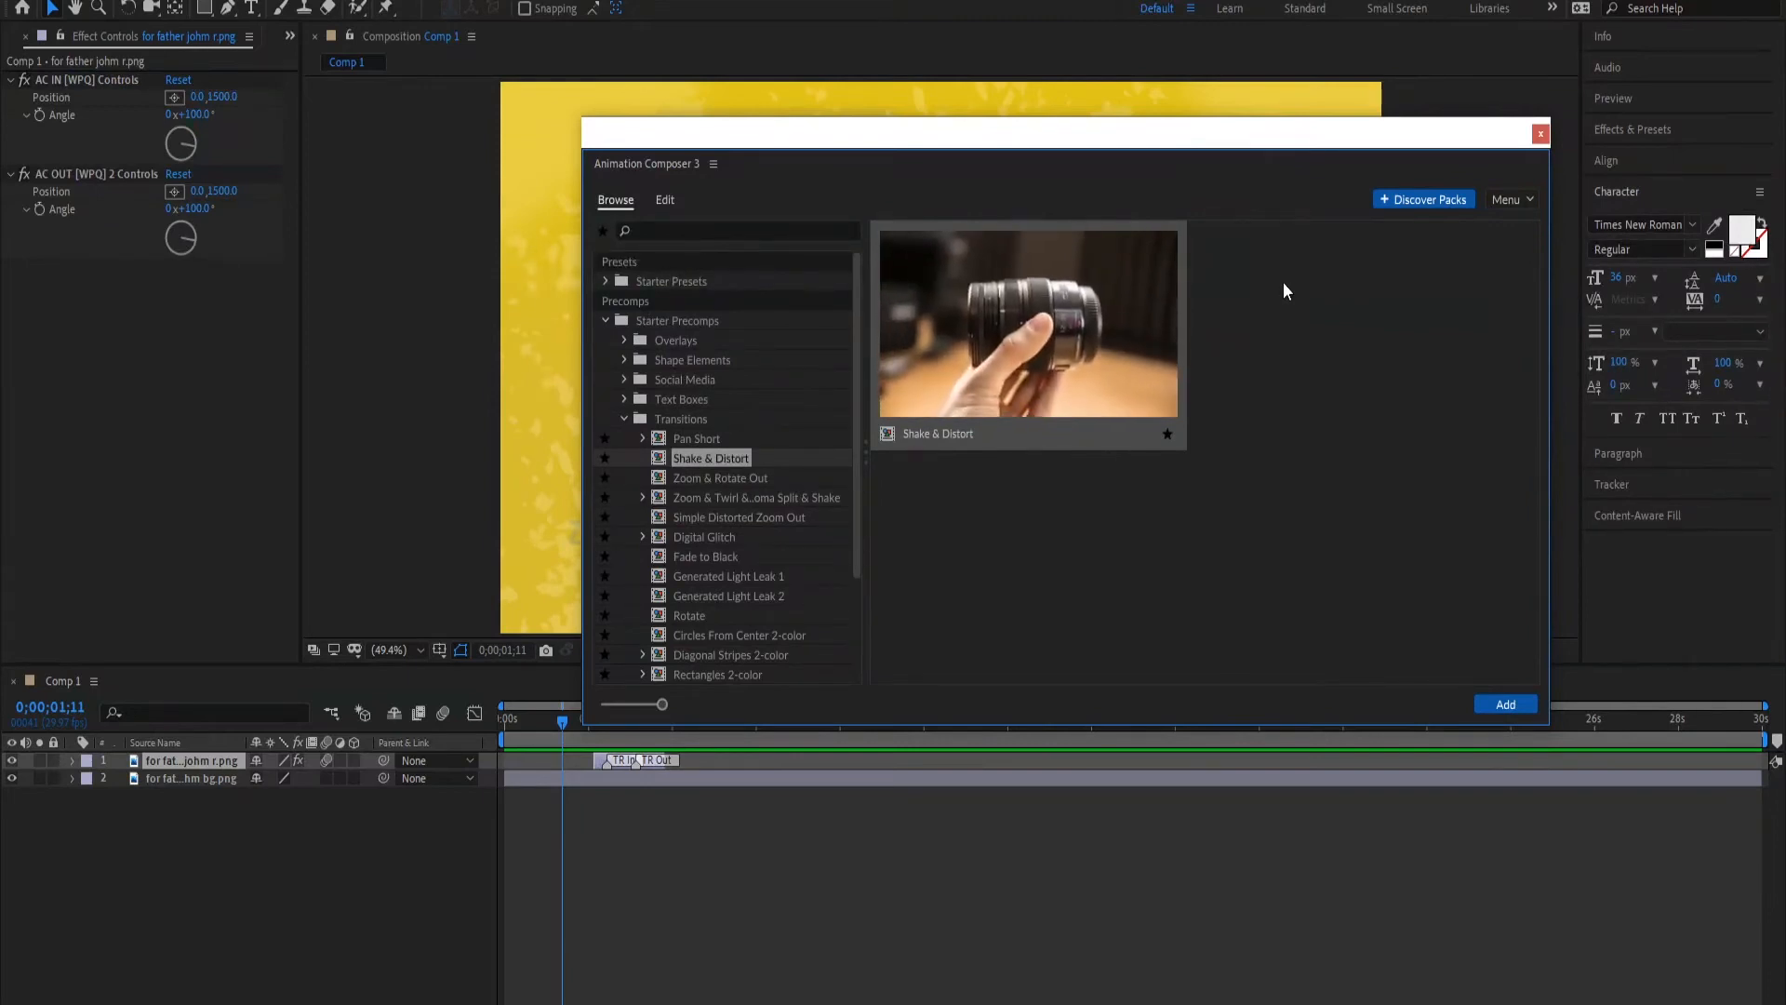
{"action": "left_click", "coordinate": [1514, 709]}
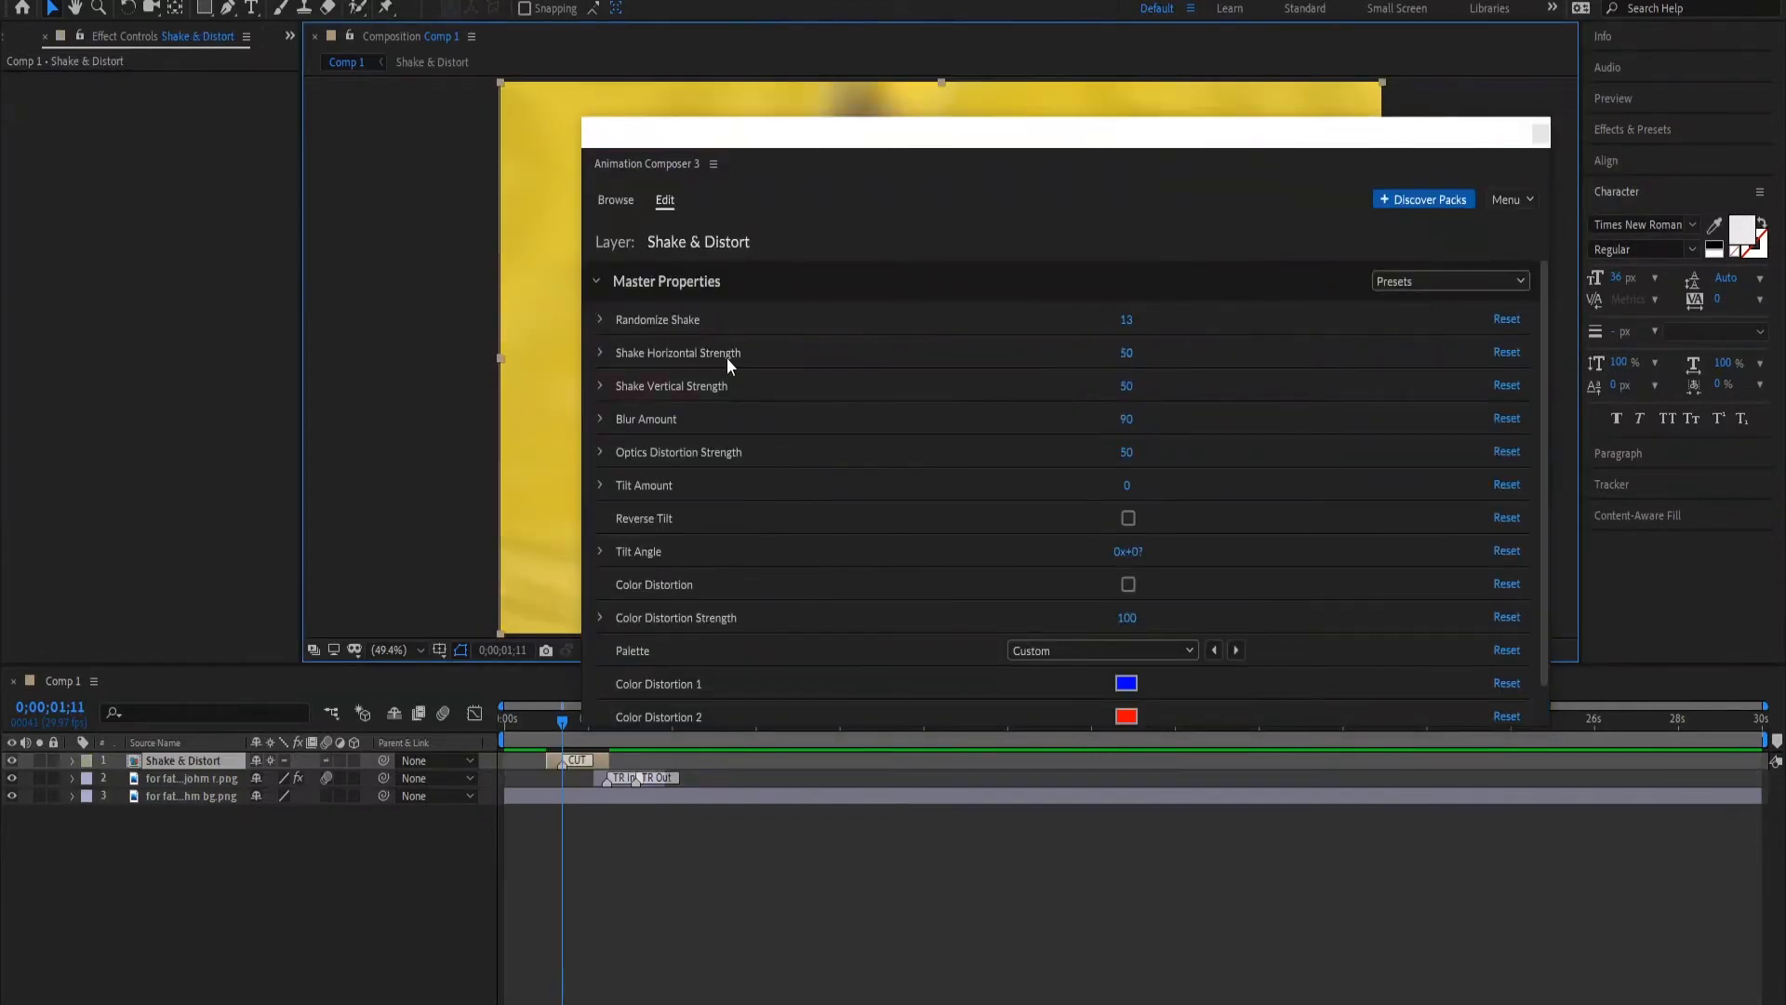
{"action": "scroll", "coordinate": [722, 321], "scroll_direction": "down", "scroll_amount": 1}
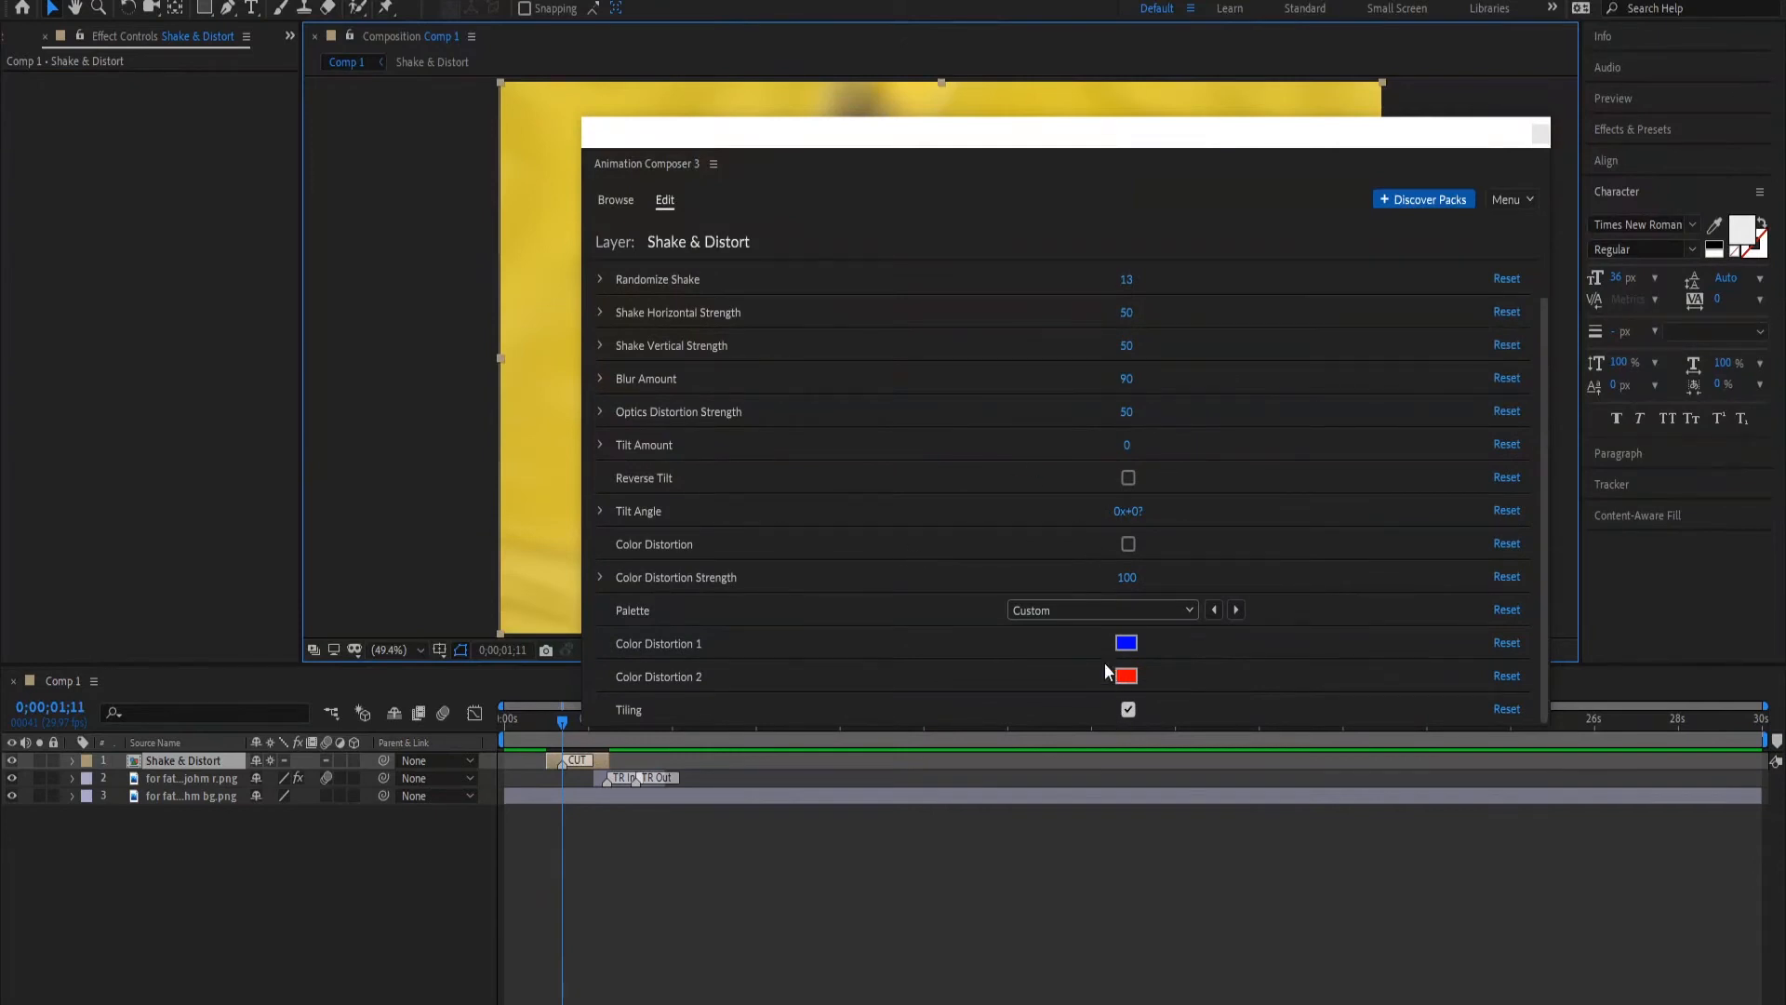
{"action": "scroll", "coordinate": [740, 519], "scroll_direction": "up", "scroll_amount": 1}
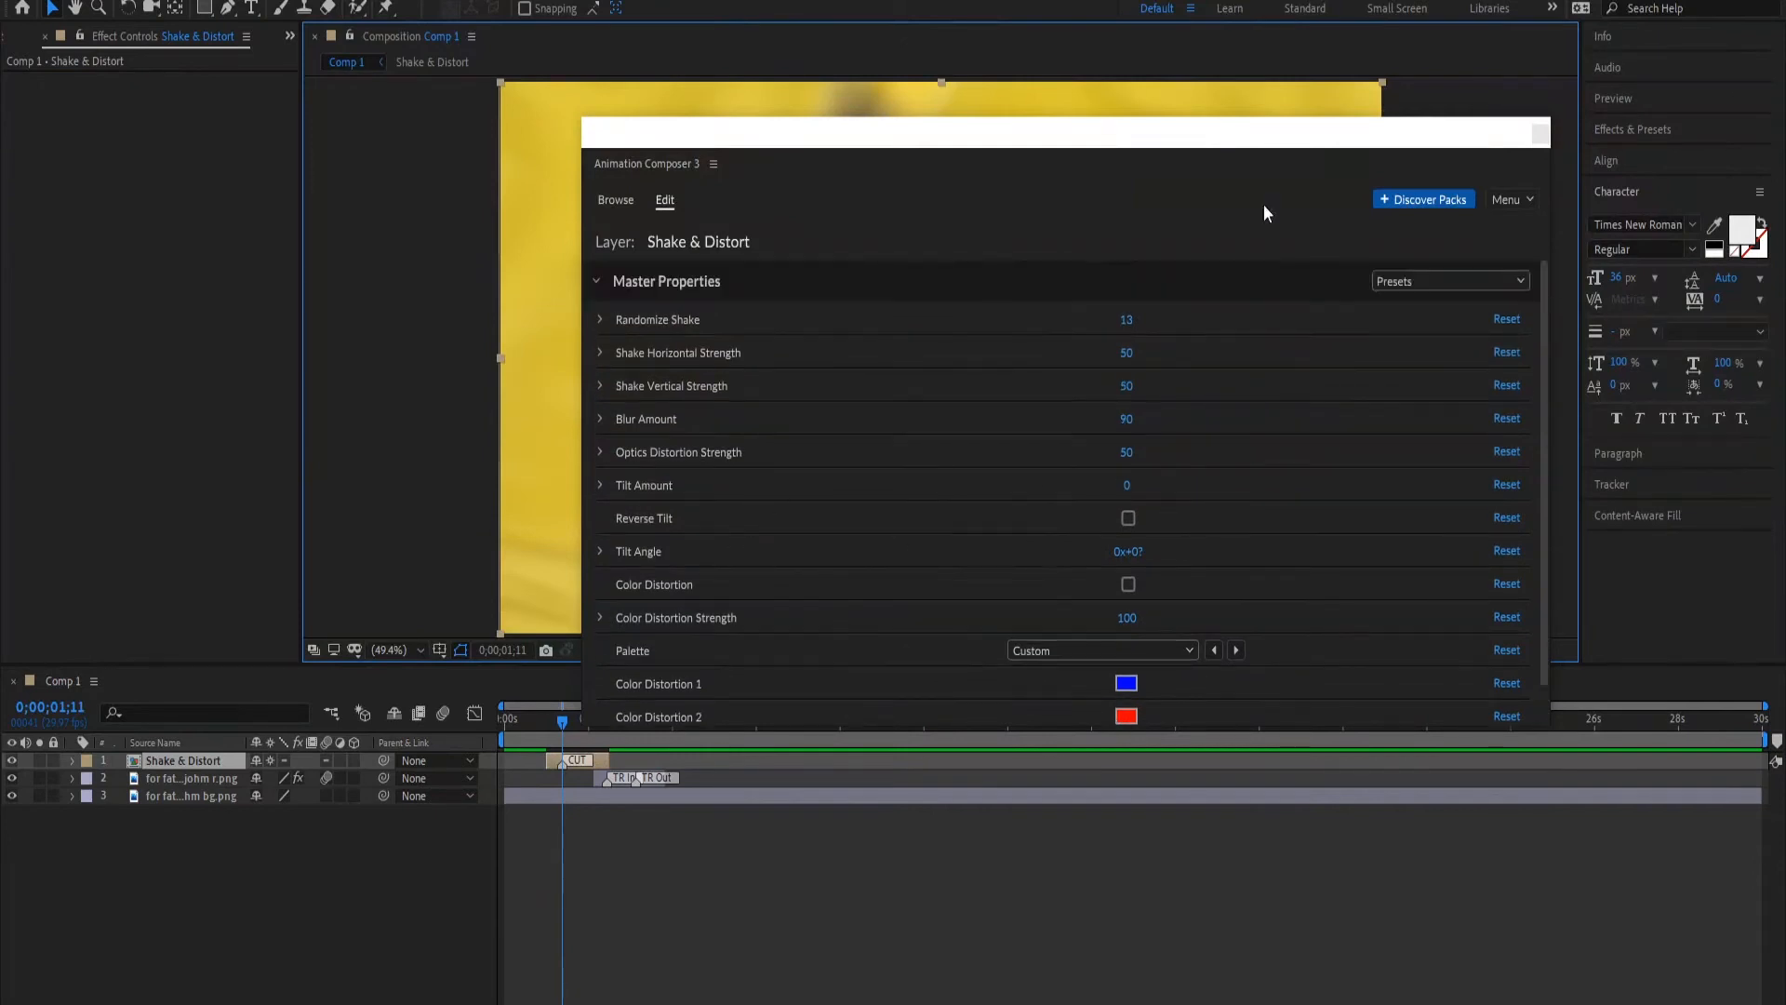
- Move the Animation Composer window aside and play the composition from 0;00;00;00 to check the Shake & Distort transition
{"action": "left_click_drag", "start_coordinate": [1190, 139], "coordinate": [1785, 153]}
{"action": "left_click_drag", "start_coordinate": [563, 718], "coordinate": [492, 716]}
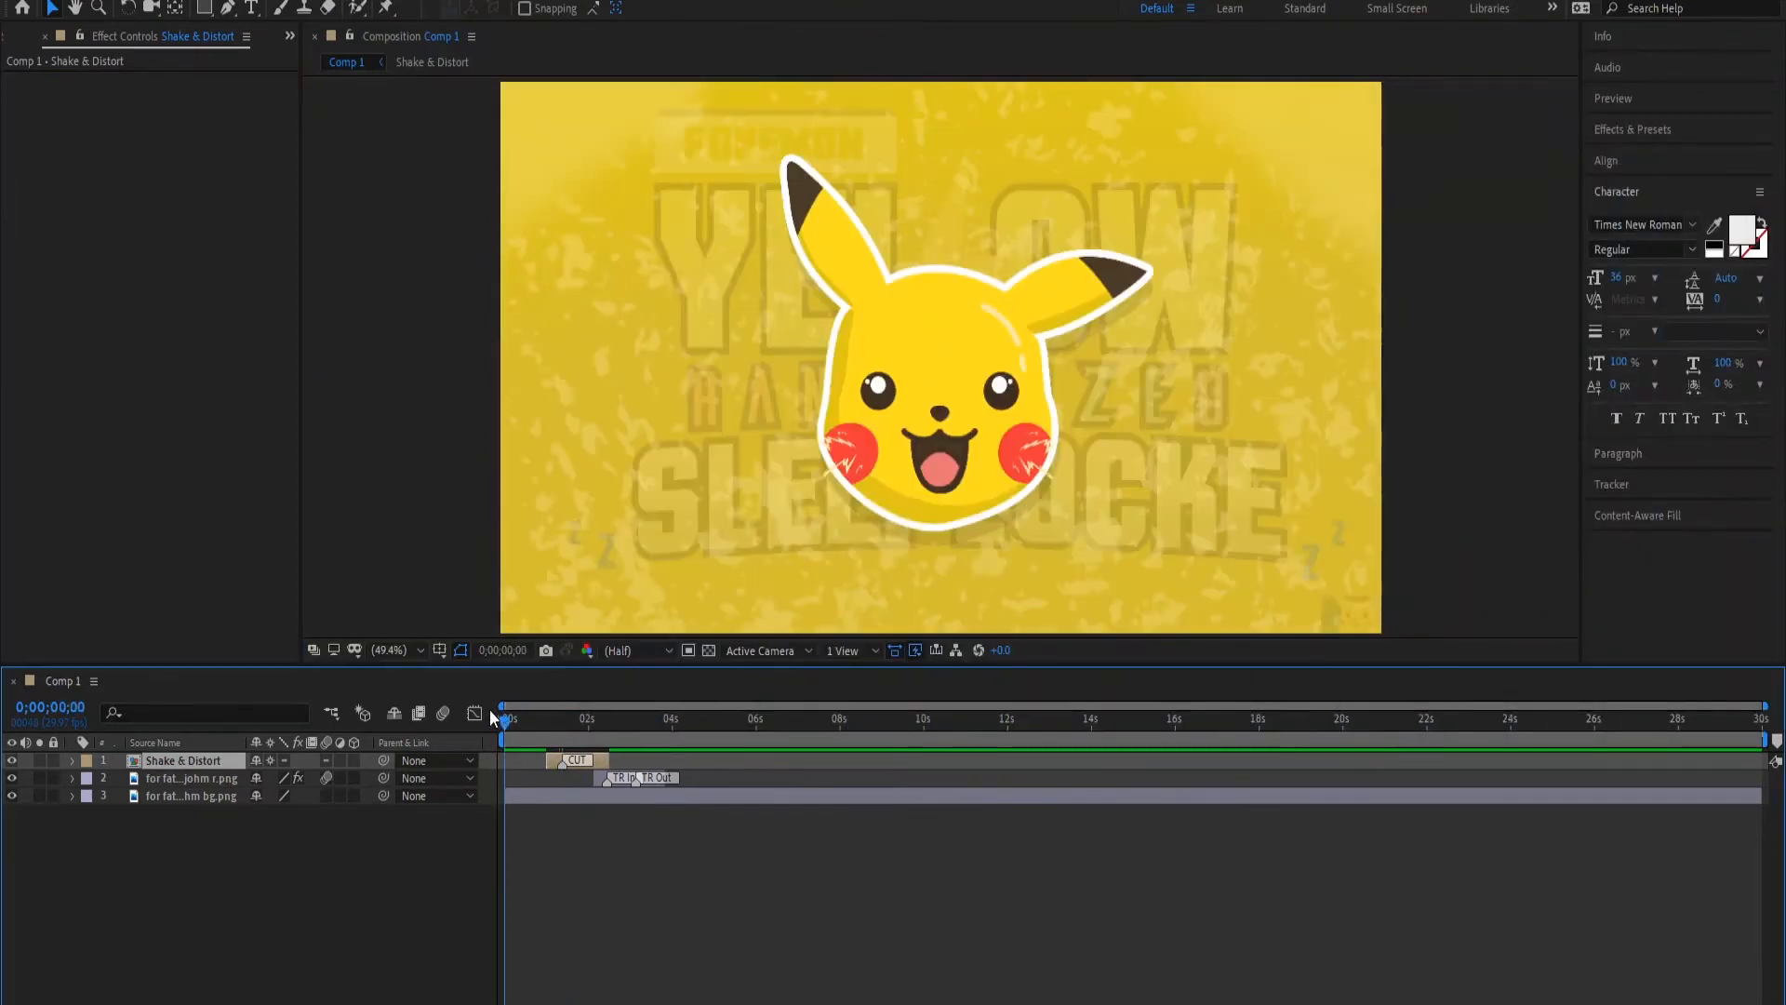
{"action": "key", "text": "space"}
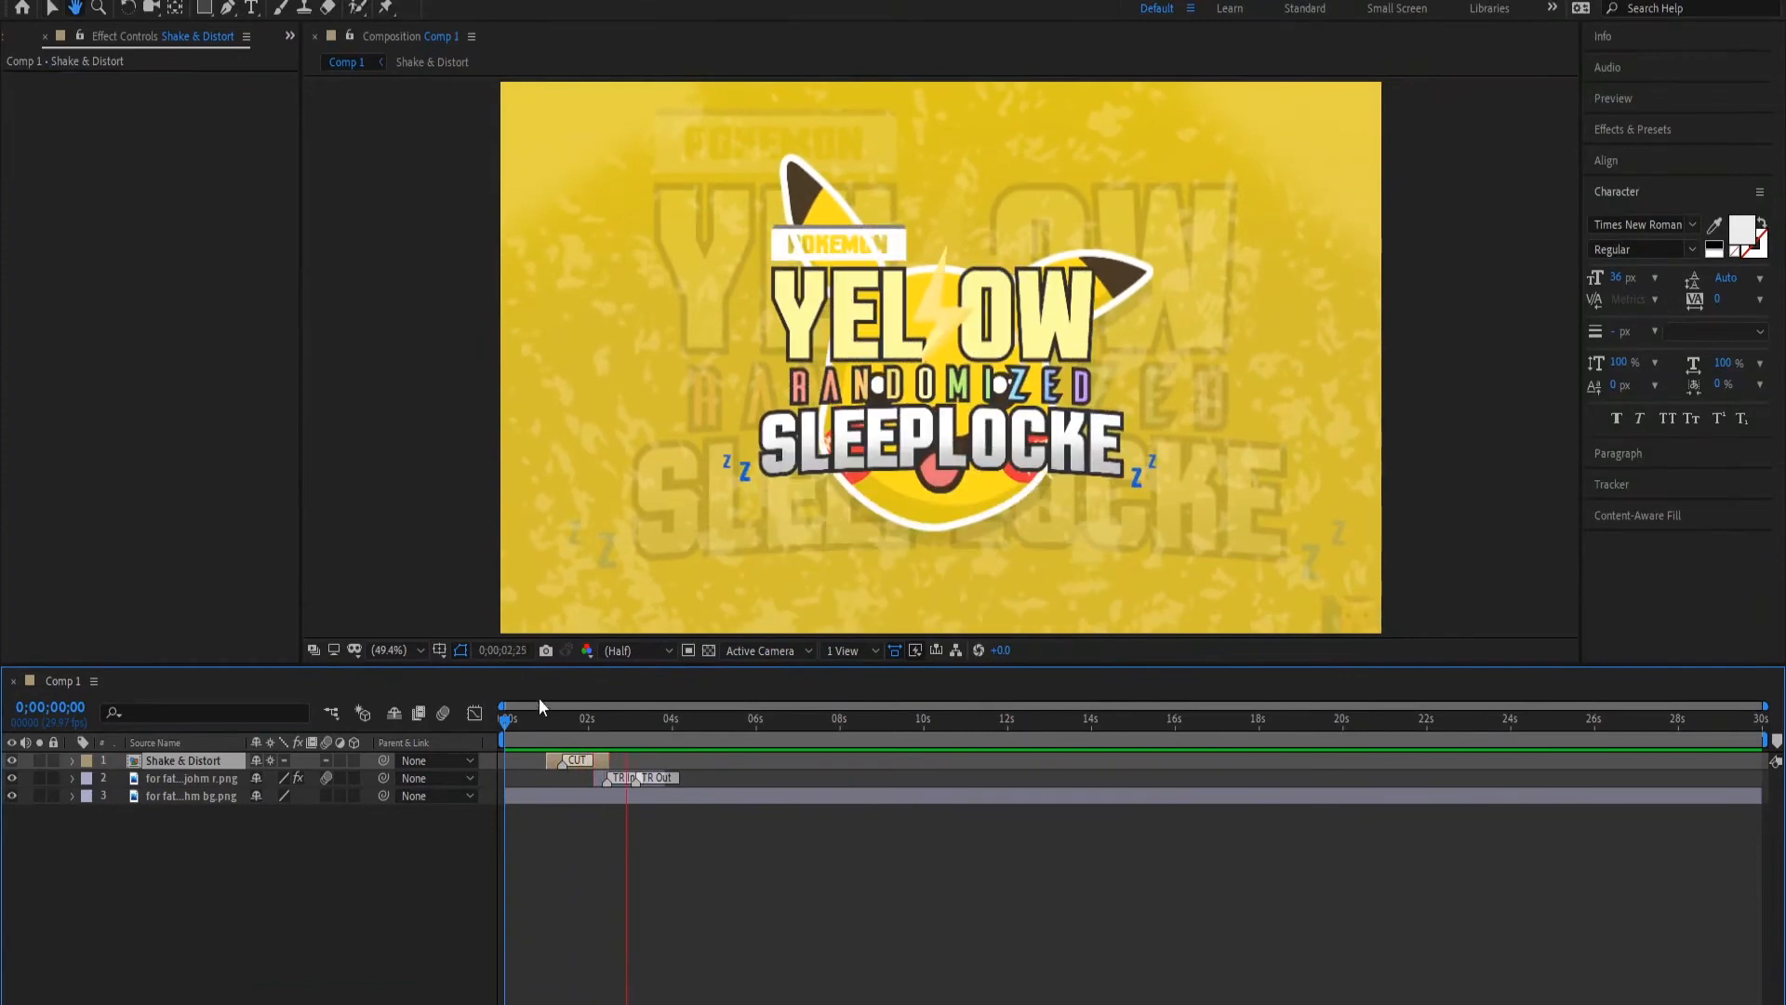
{"action": "key", "text": "space"}
{"action": "key", "text": "space"}
{"action": "key", "text": "space"}
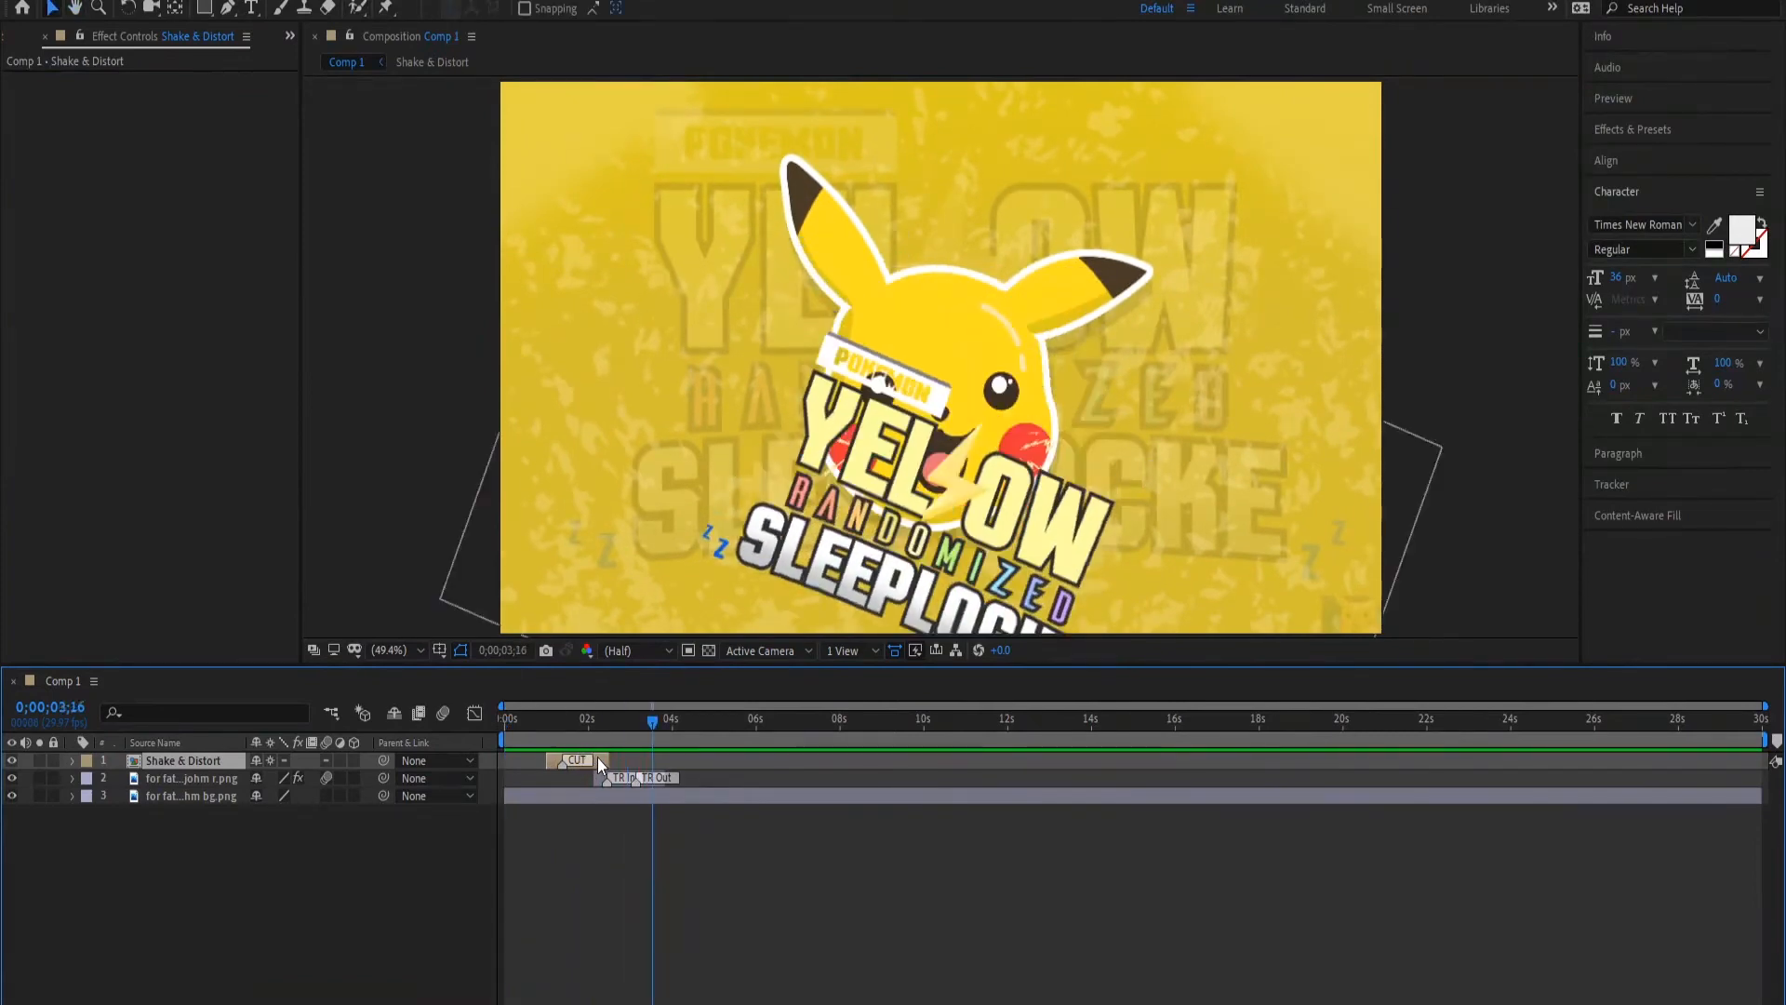
- Shift the Shake & Distort layer about 0.8 seconds later over the logo's entrance and play the composition from near the start
{"action": "left_click_drag", "start_coordinate": [602, 760], "coordinate": [633, 753]}
{"action": "left_click", "coordinate": [510, 718]}
{"action": "key", "text": "space"}
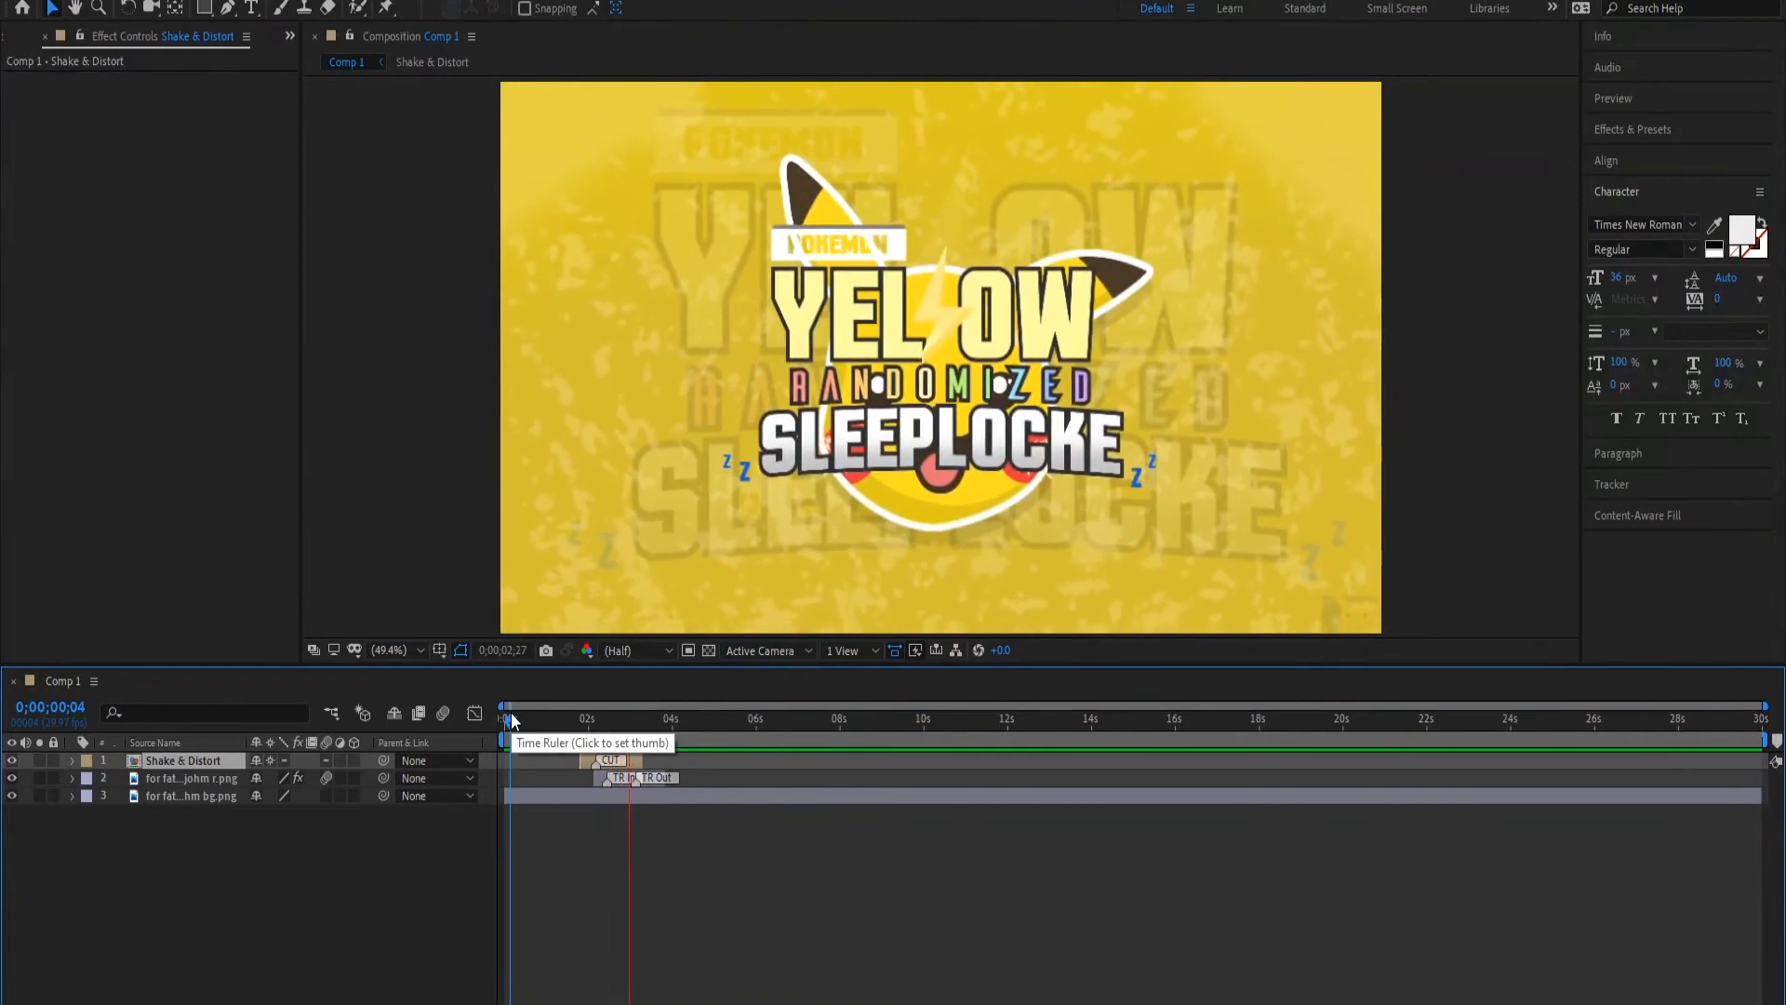
{"action": "key", "text": "space"}
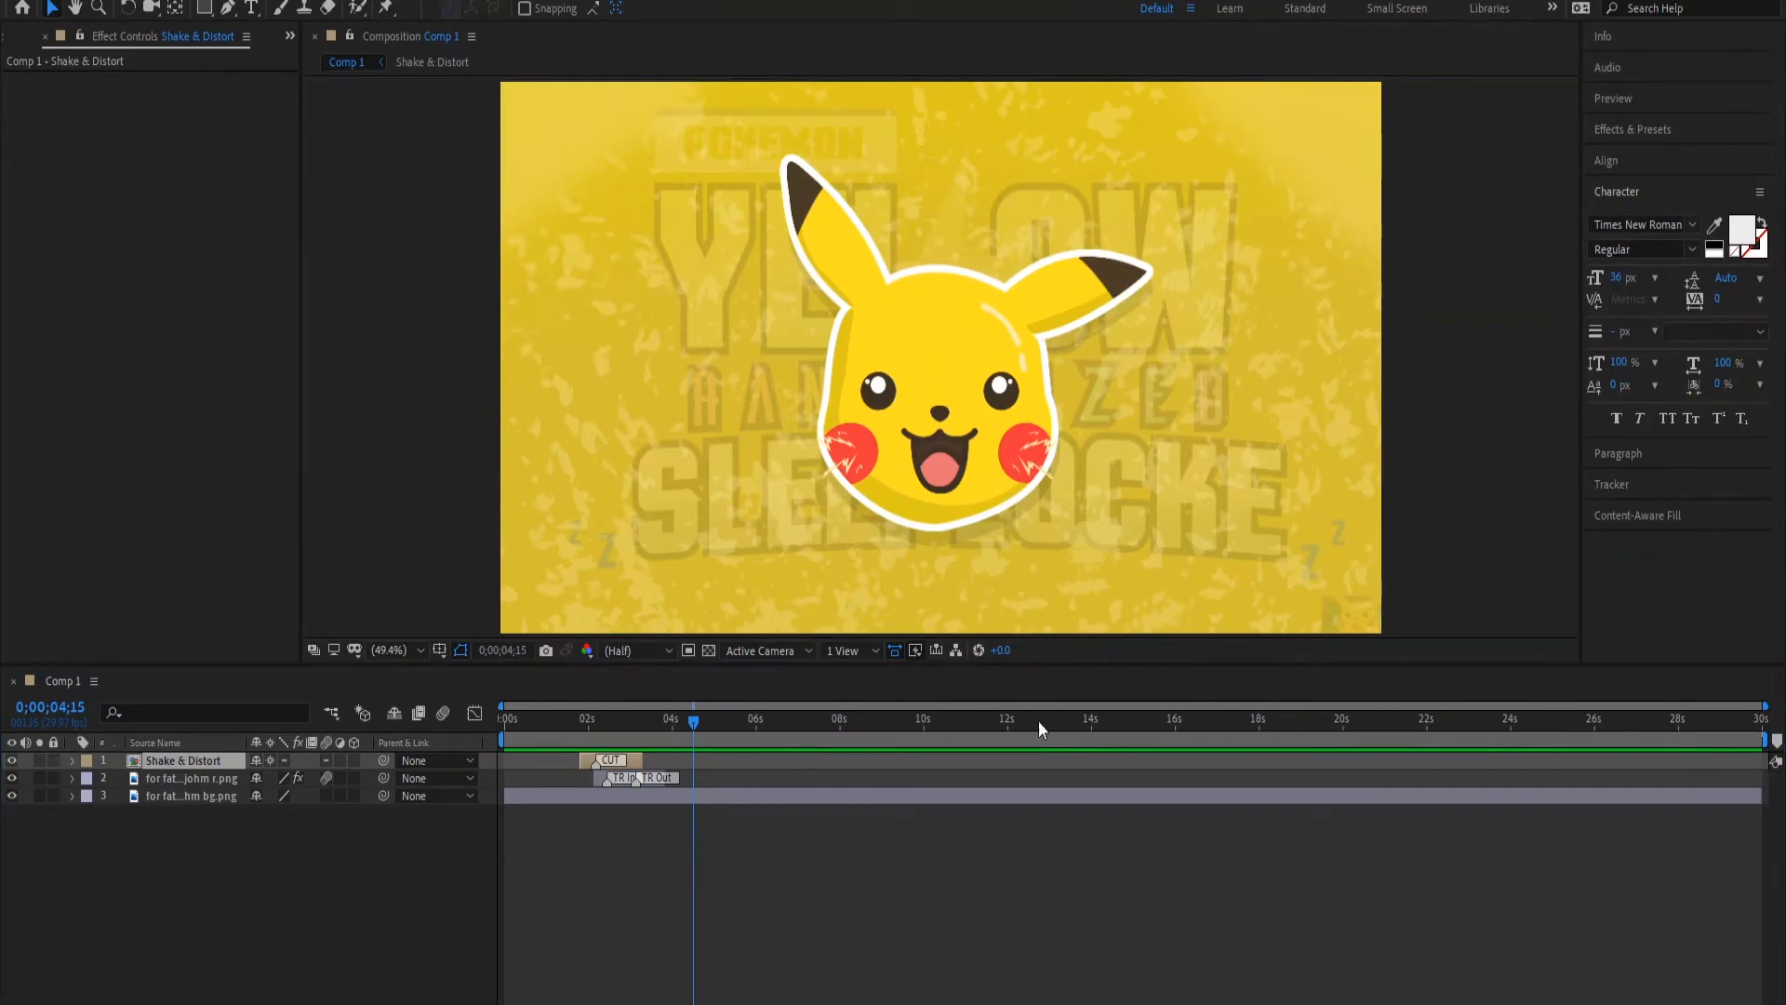
- Move the Shake & Distort layer earlier to end where the logo layer starts, and add a second Shake & Distort at 0;00;04;15
{"action": "left_click_drag", "start_coordinate": [636, 761], "coordinate": [594, 755]}
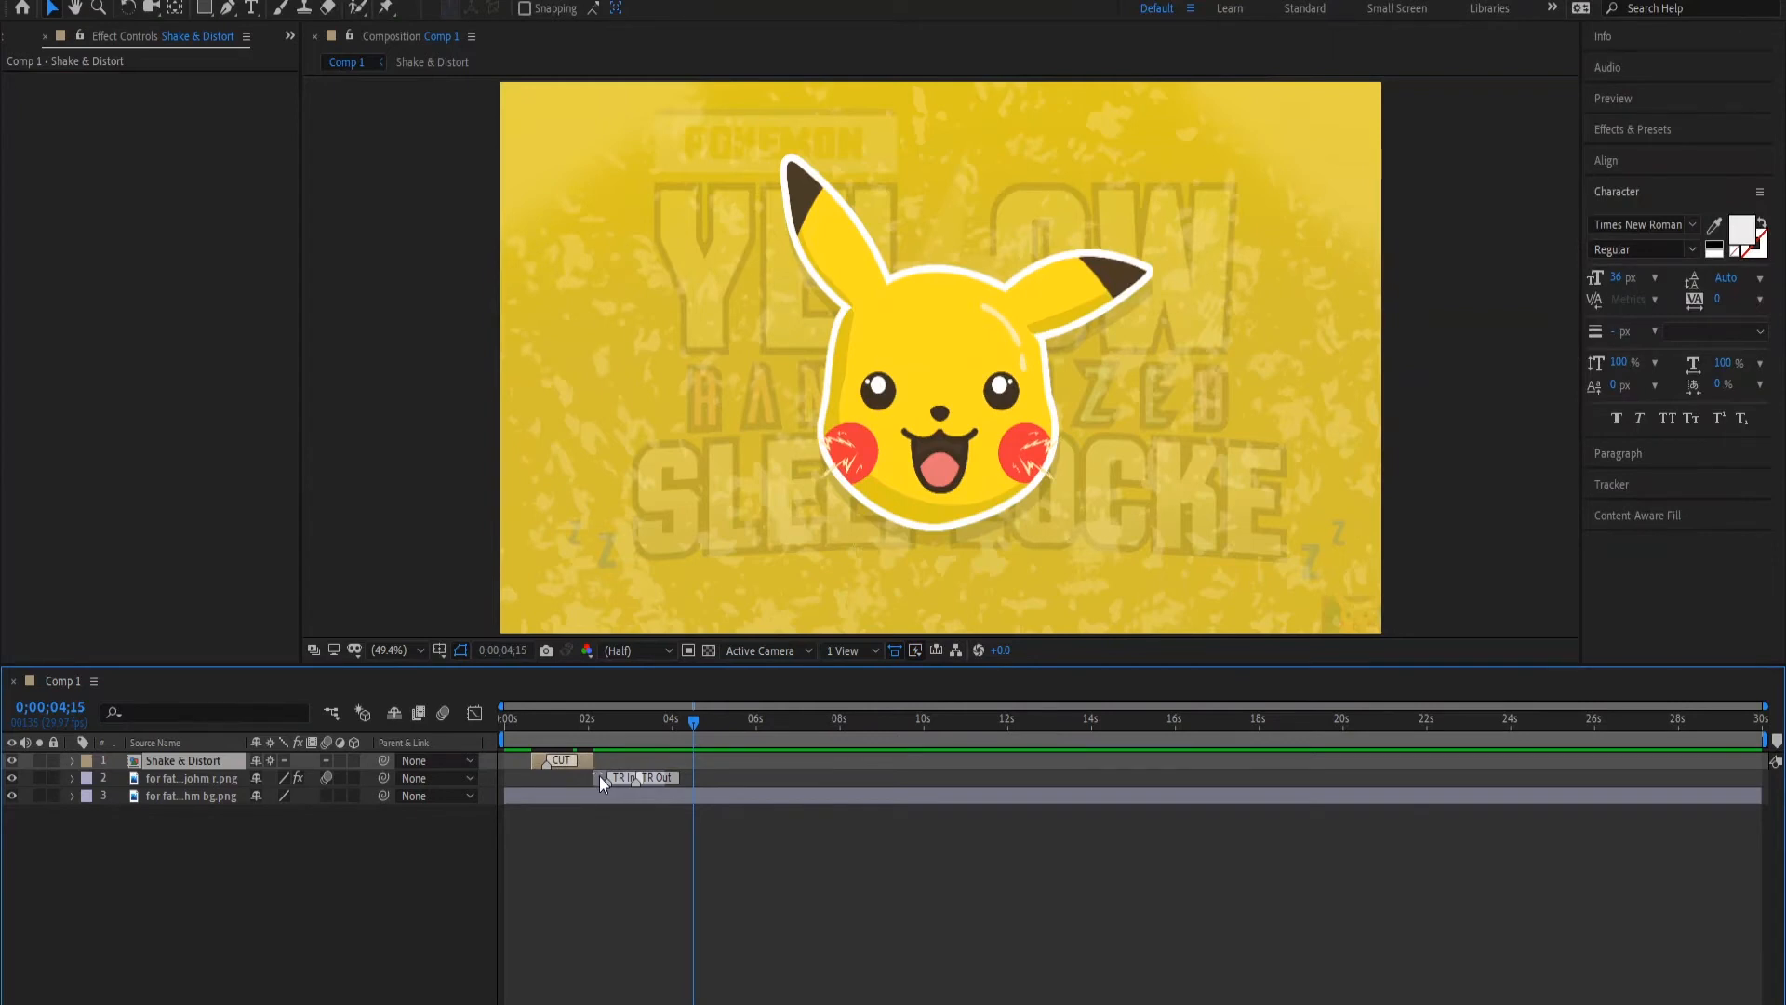
{"action": "left_click", "coordinate": [599, 779]}
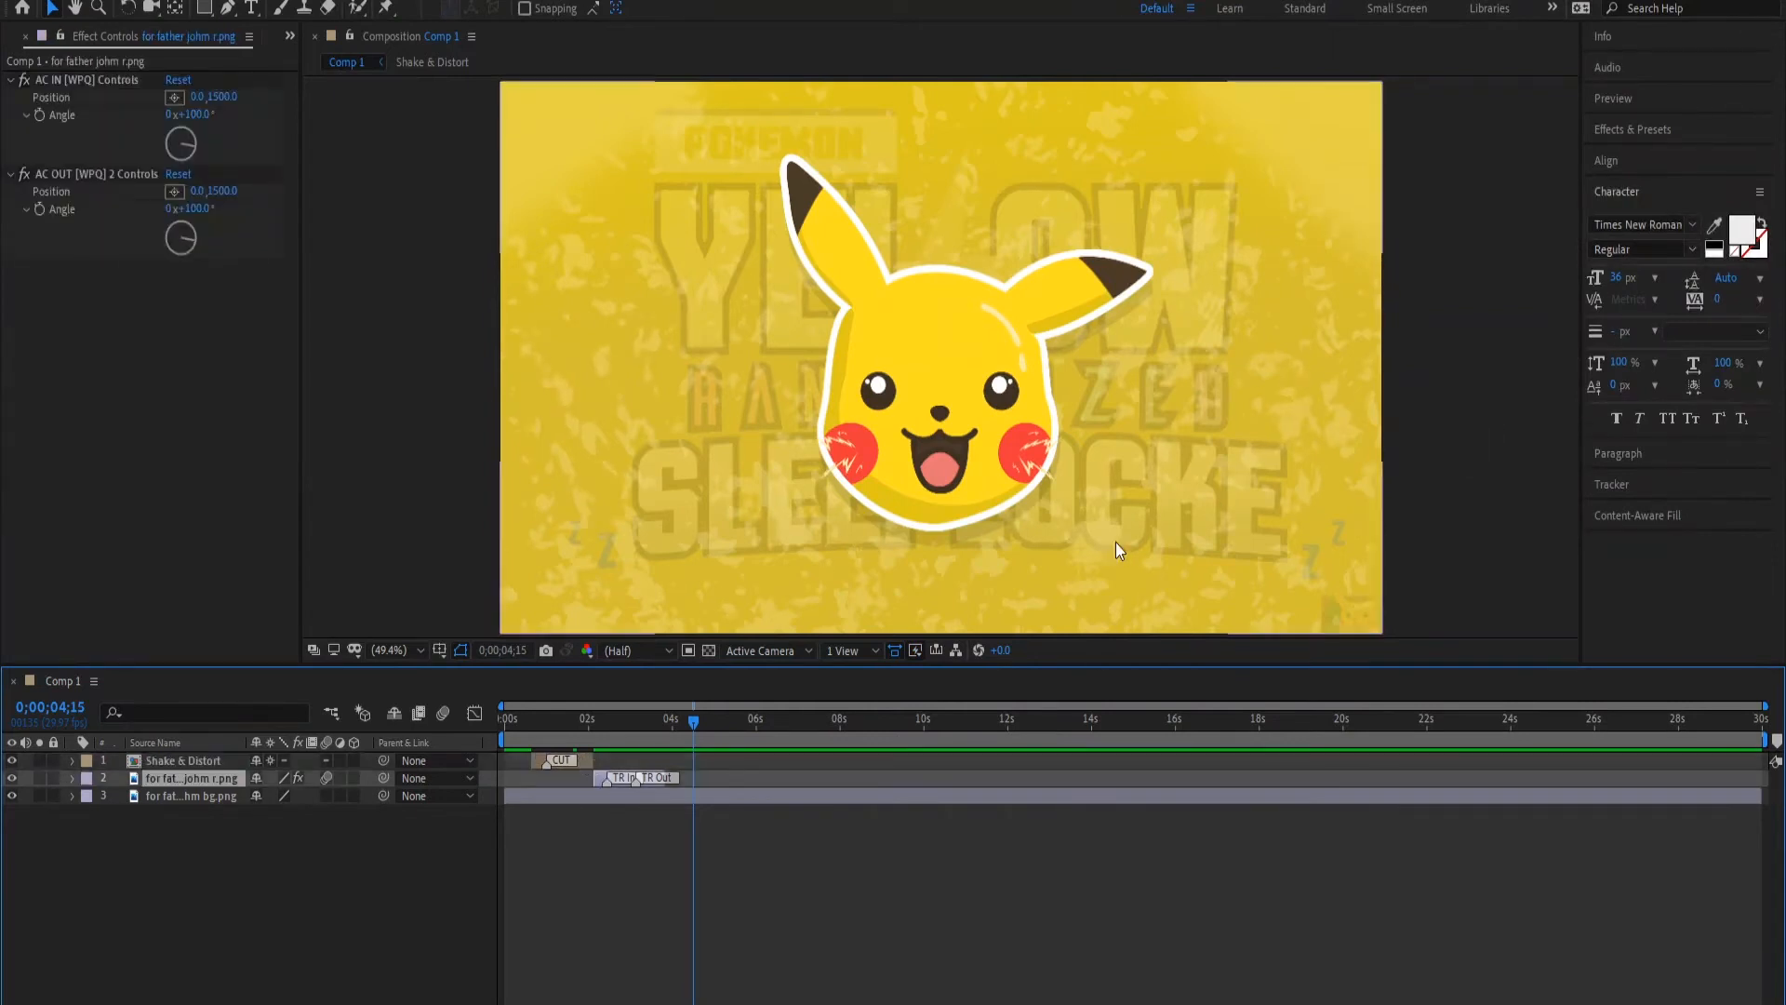
{"action": "left_click_drag", "start_coordinate": [1785, 128], "coordinate": [821, 121]}
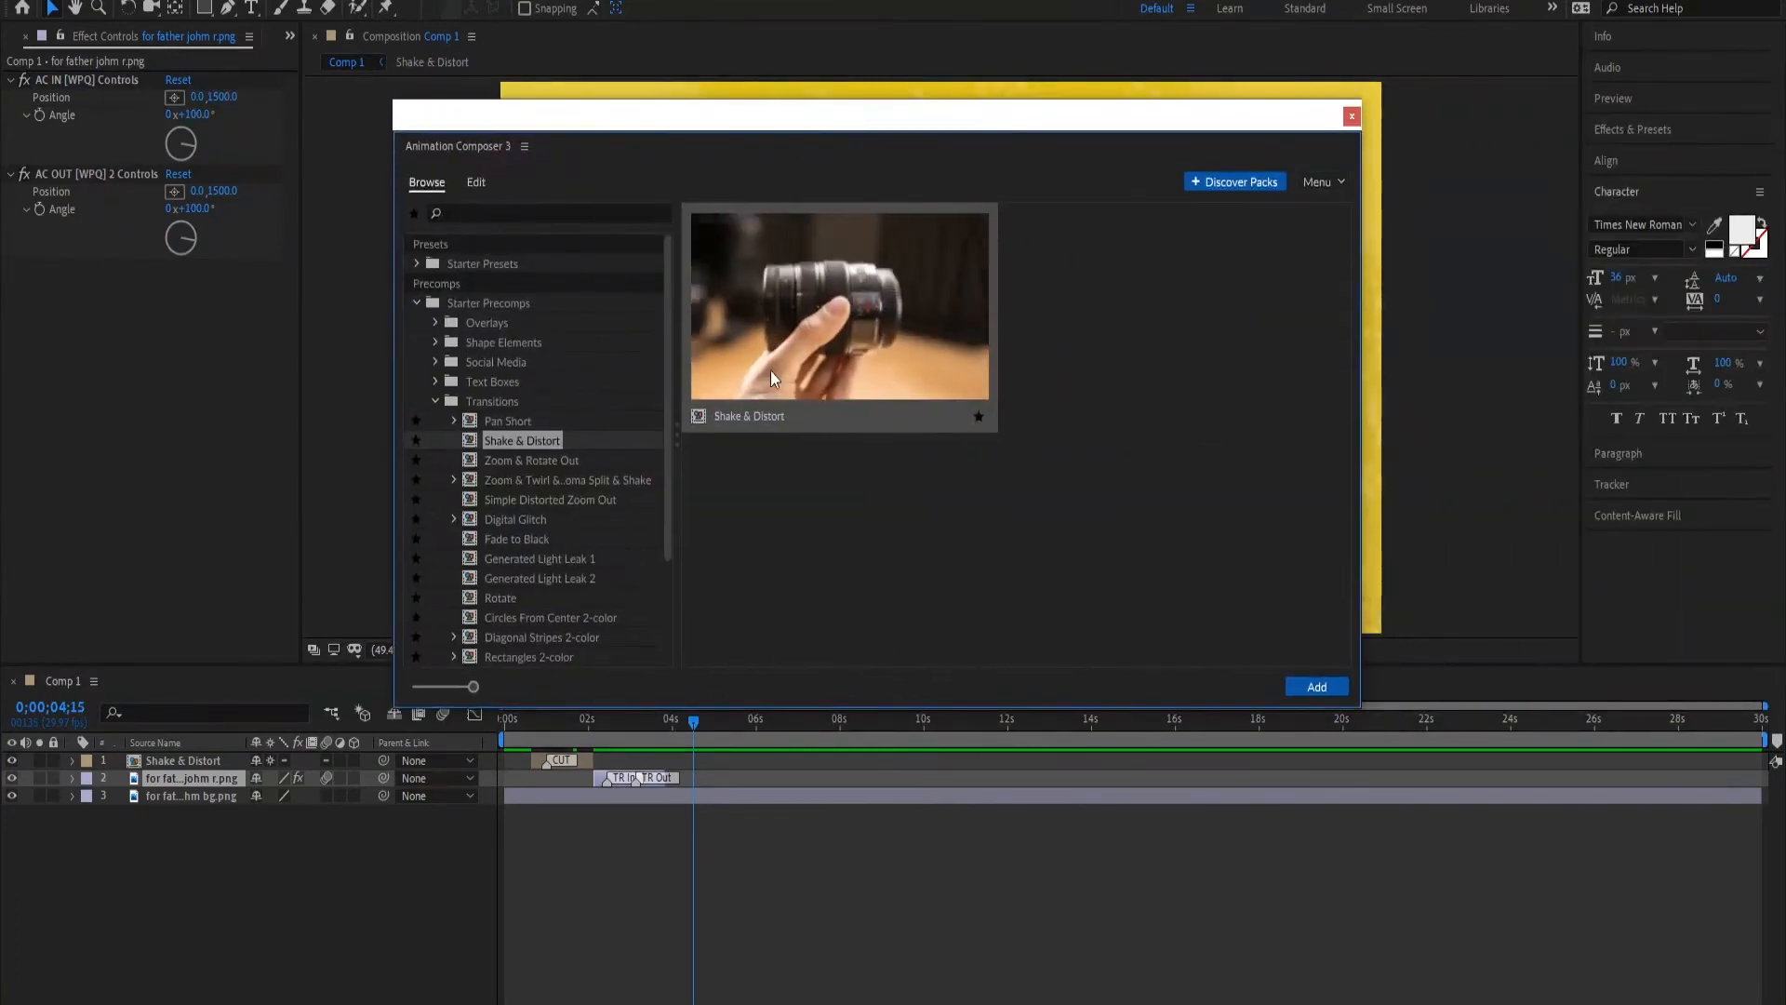
{"action": "left_click", "coordinate": [1317, 686]}
{"action": "left_click_drag", "start_coordinate": [1103, 129], "coordinate": [1785, 128]}
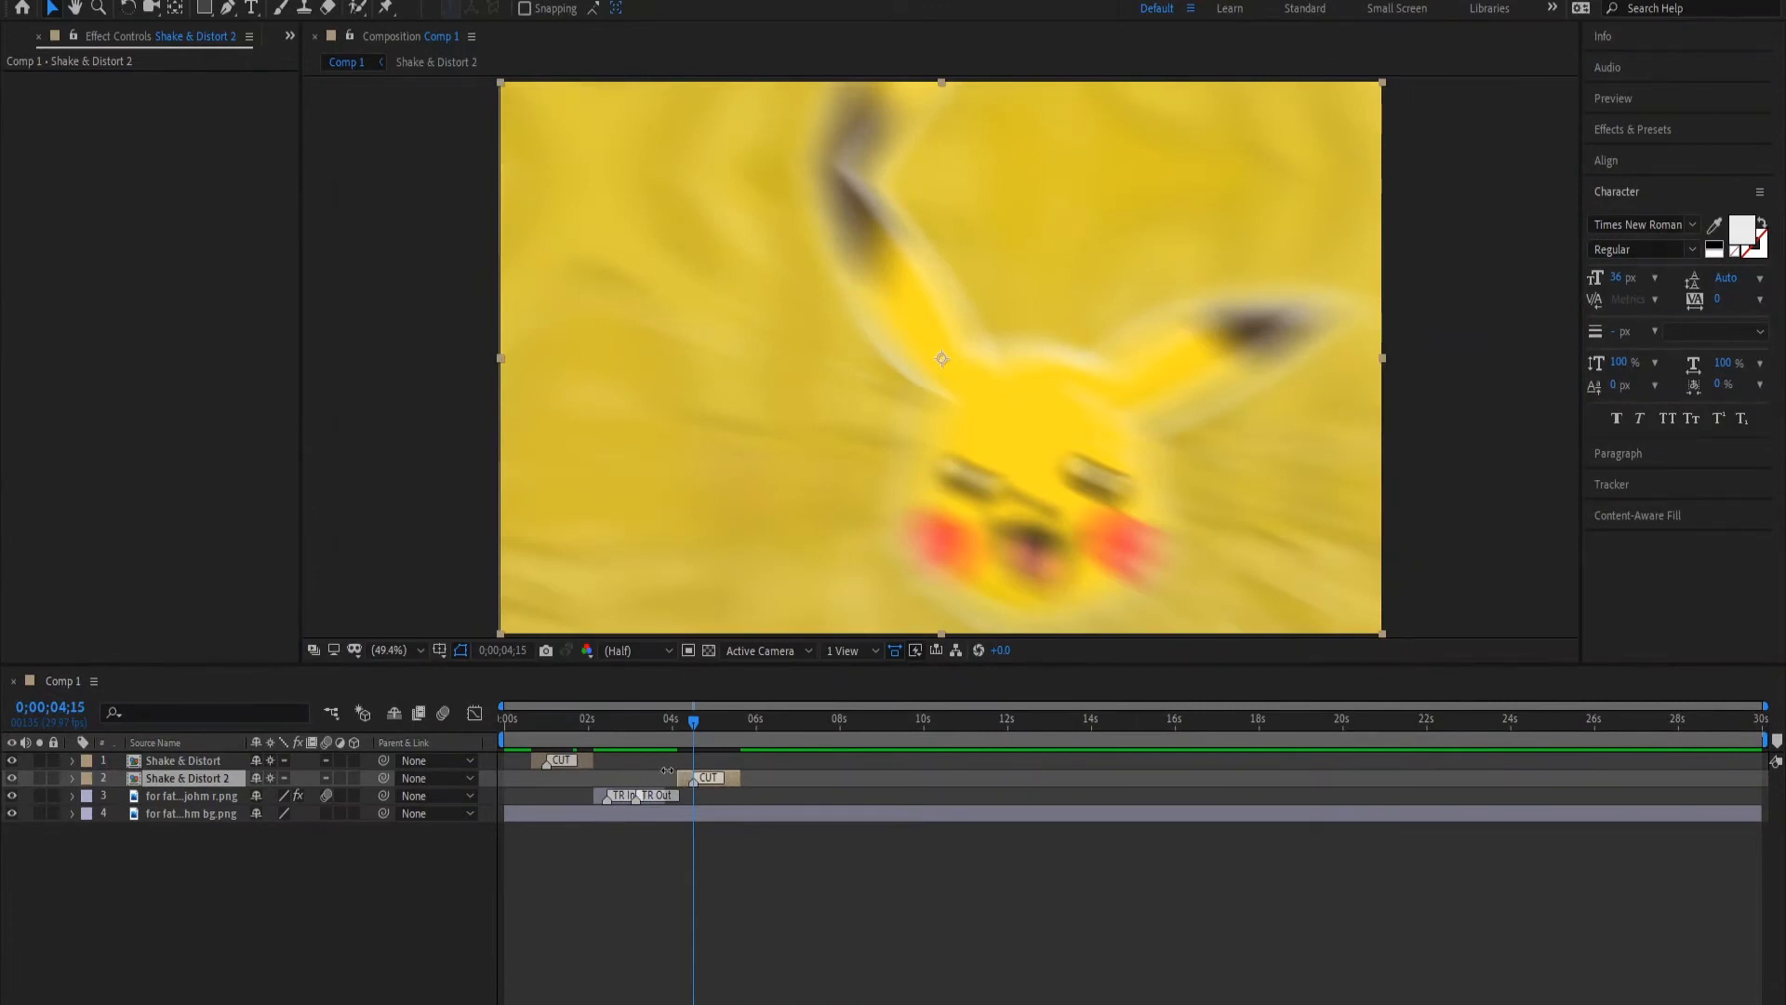
- Remove the Out transition from the logo layer and clear the Animation Composer window from the composition
{"action": "left_click", "coordinate": [649, 797]}
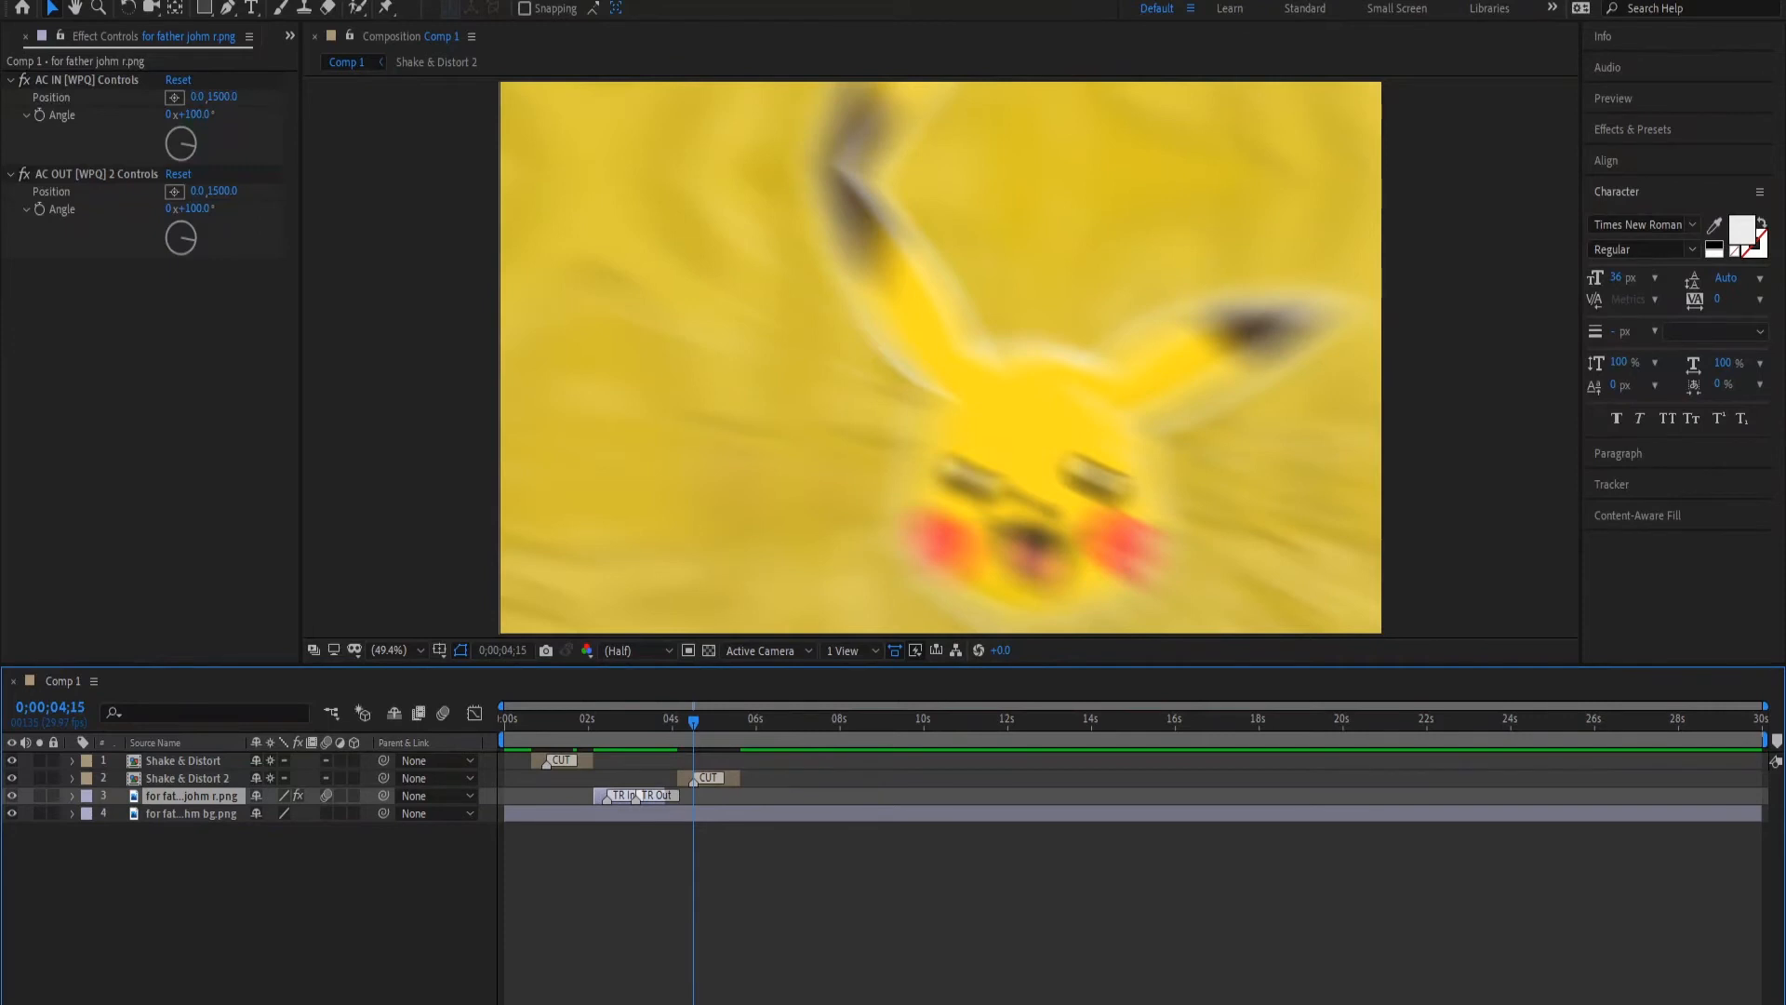
{"action": "left_click_drag", "start_coordinate": [1785, 160], "coordinate": [1037, 145]}
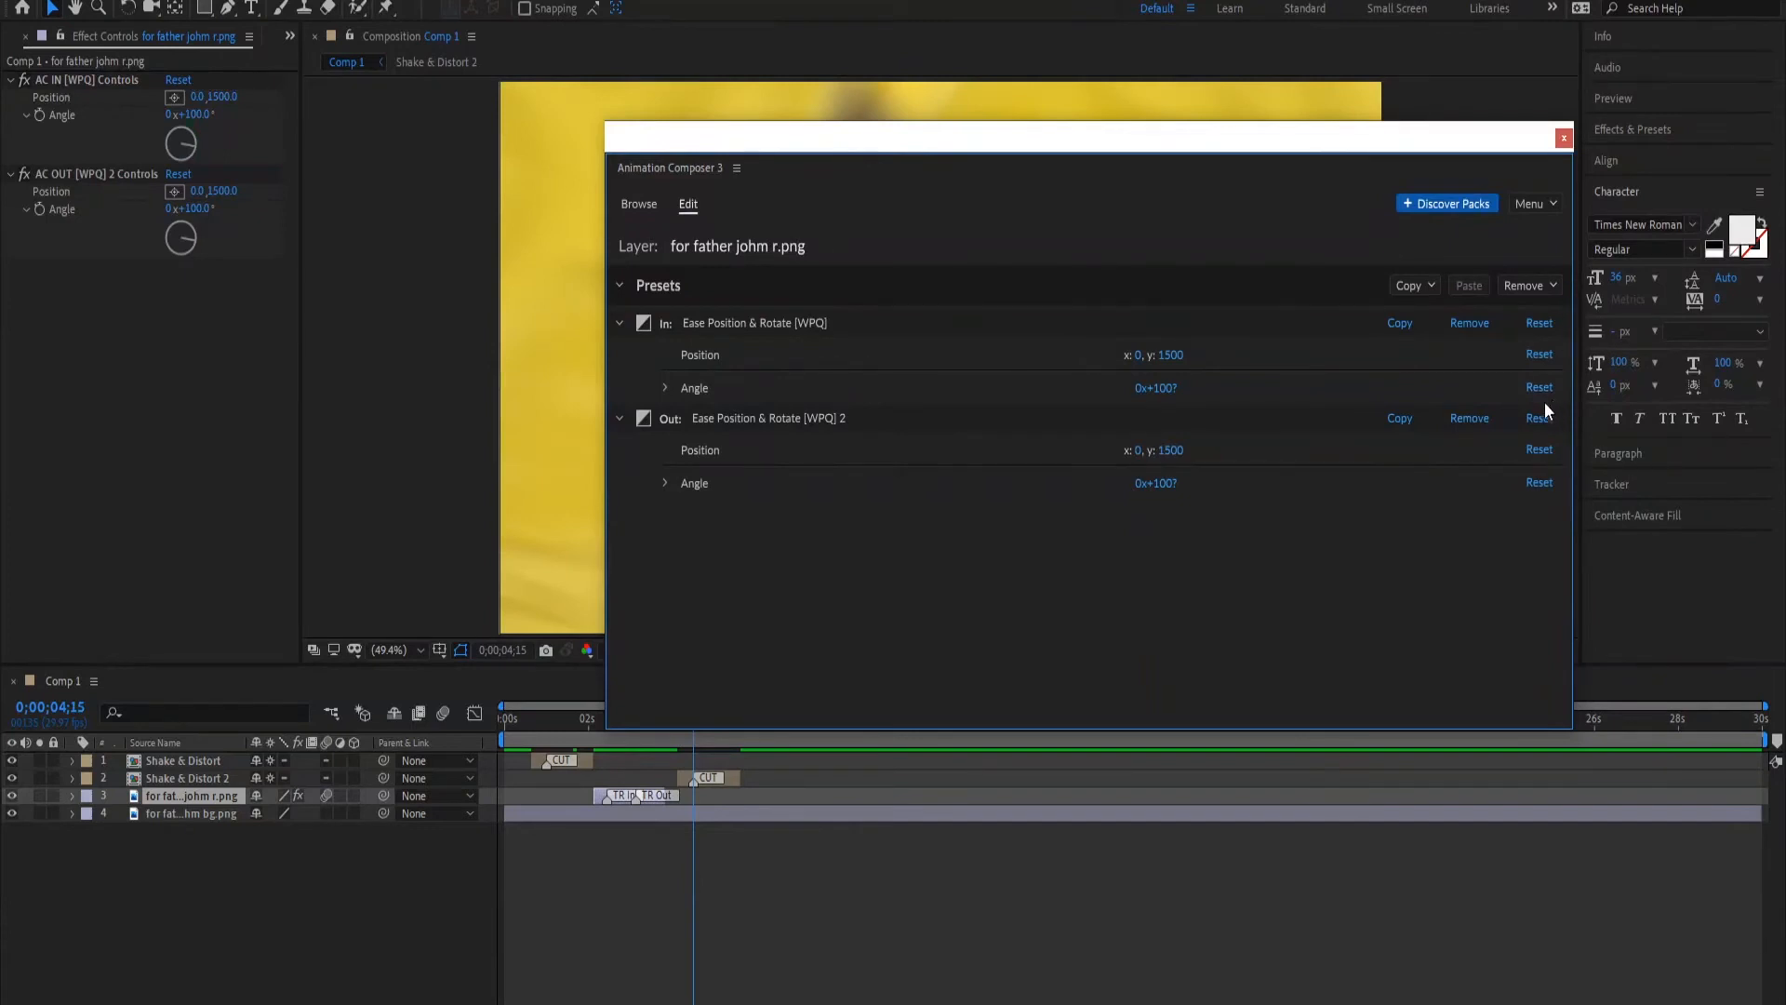
{"action": "left_click", "coordinate": [1547, 290]}
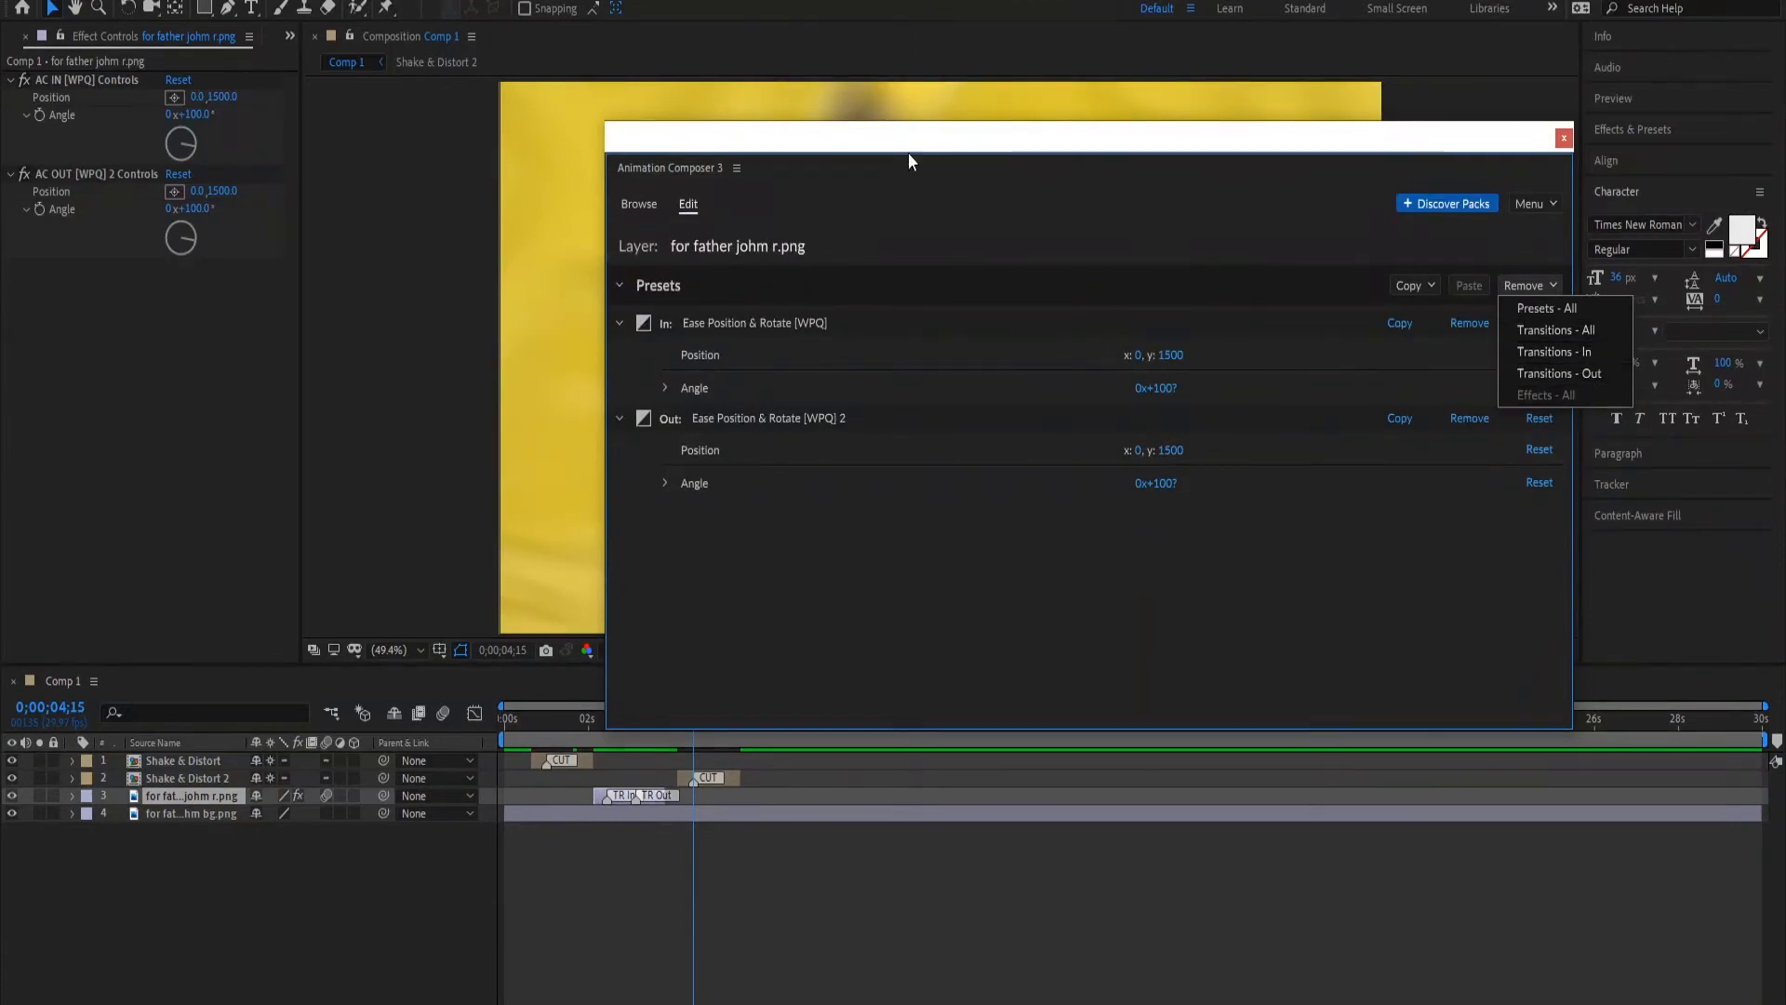
{"action": "left_click", "coordinate": [621, 248]}
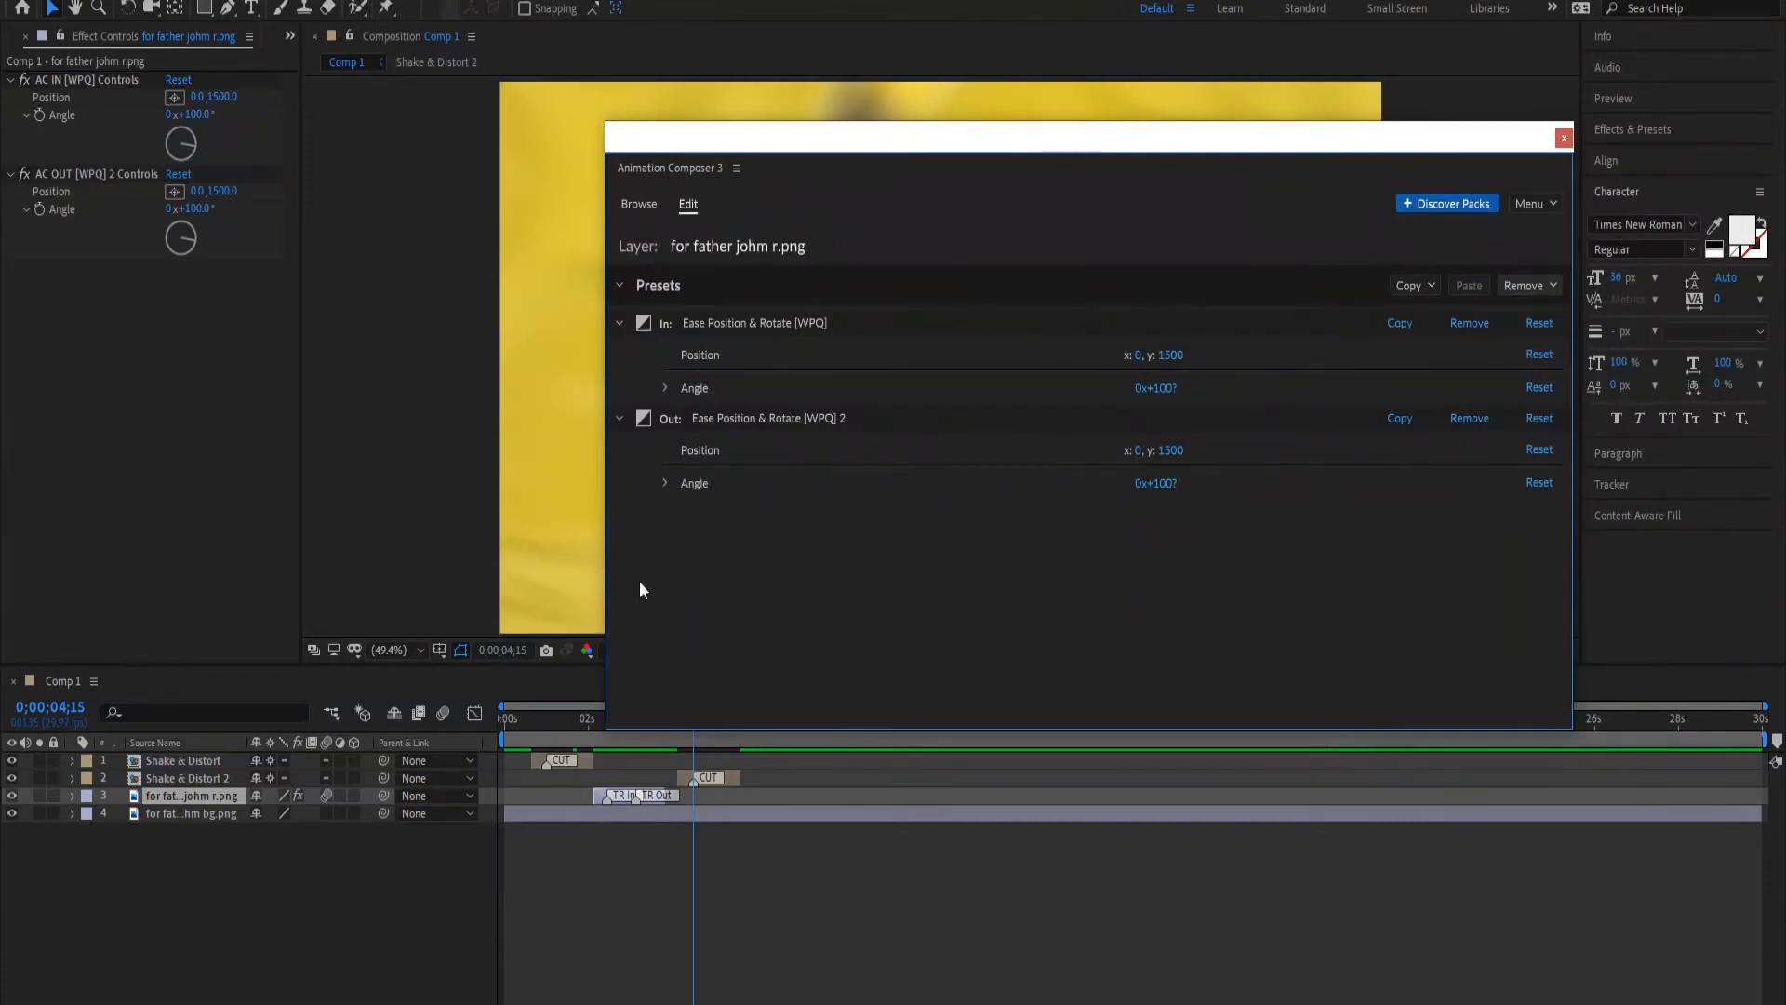
{"action": "left_click", "coordinate": [1549, 290]}
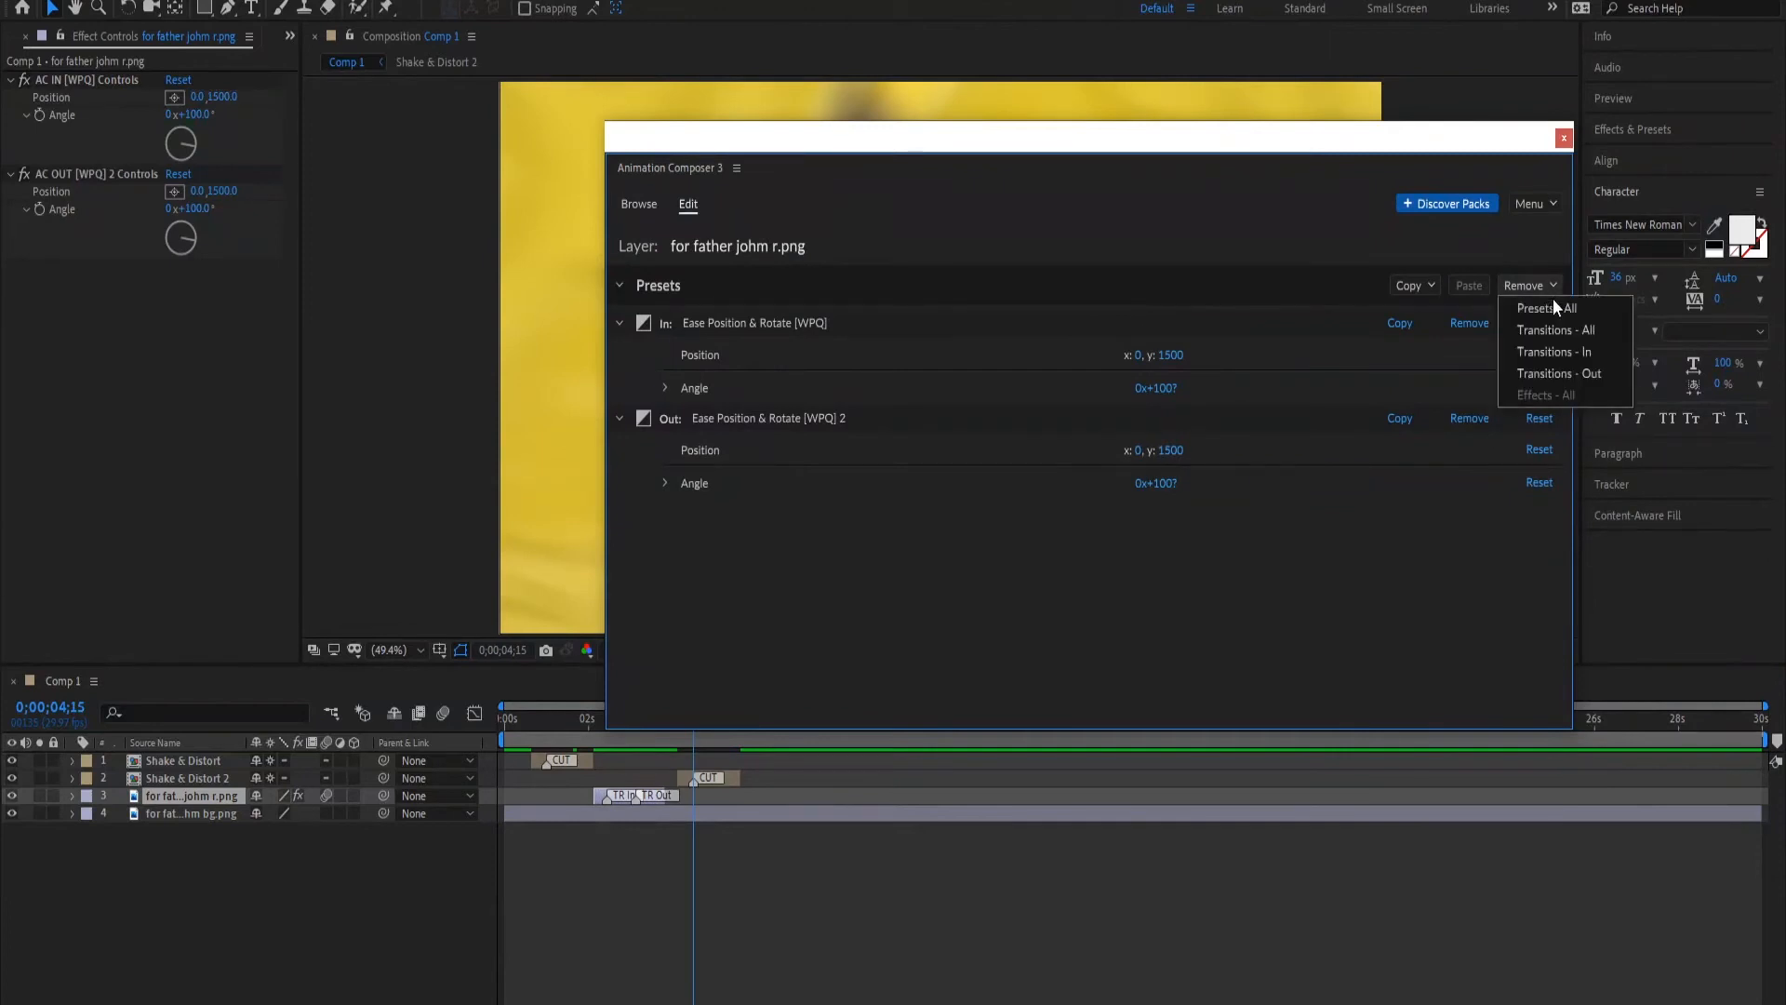
{"action": "left_click", "coordinate": [1580, 373]}
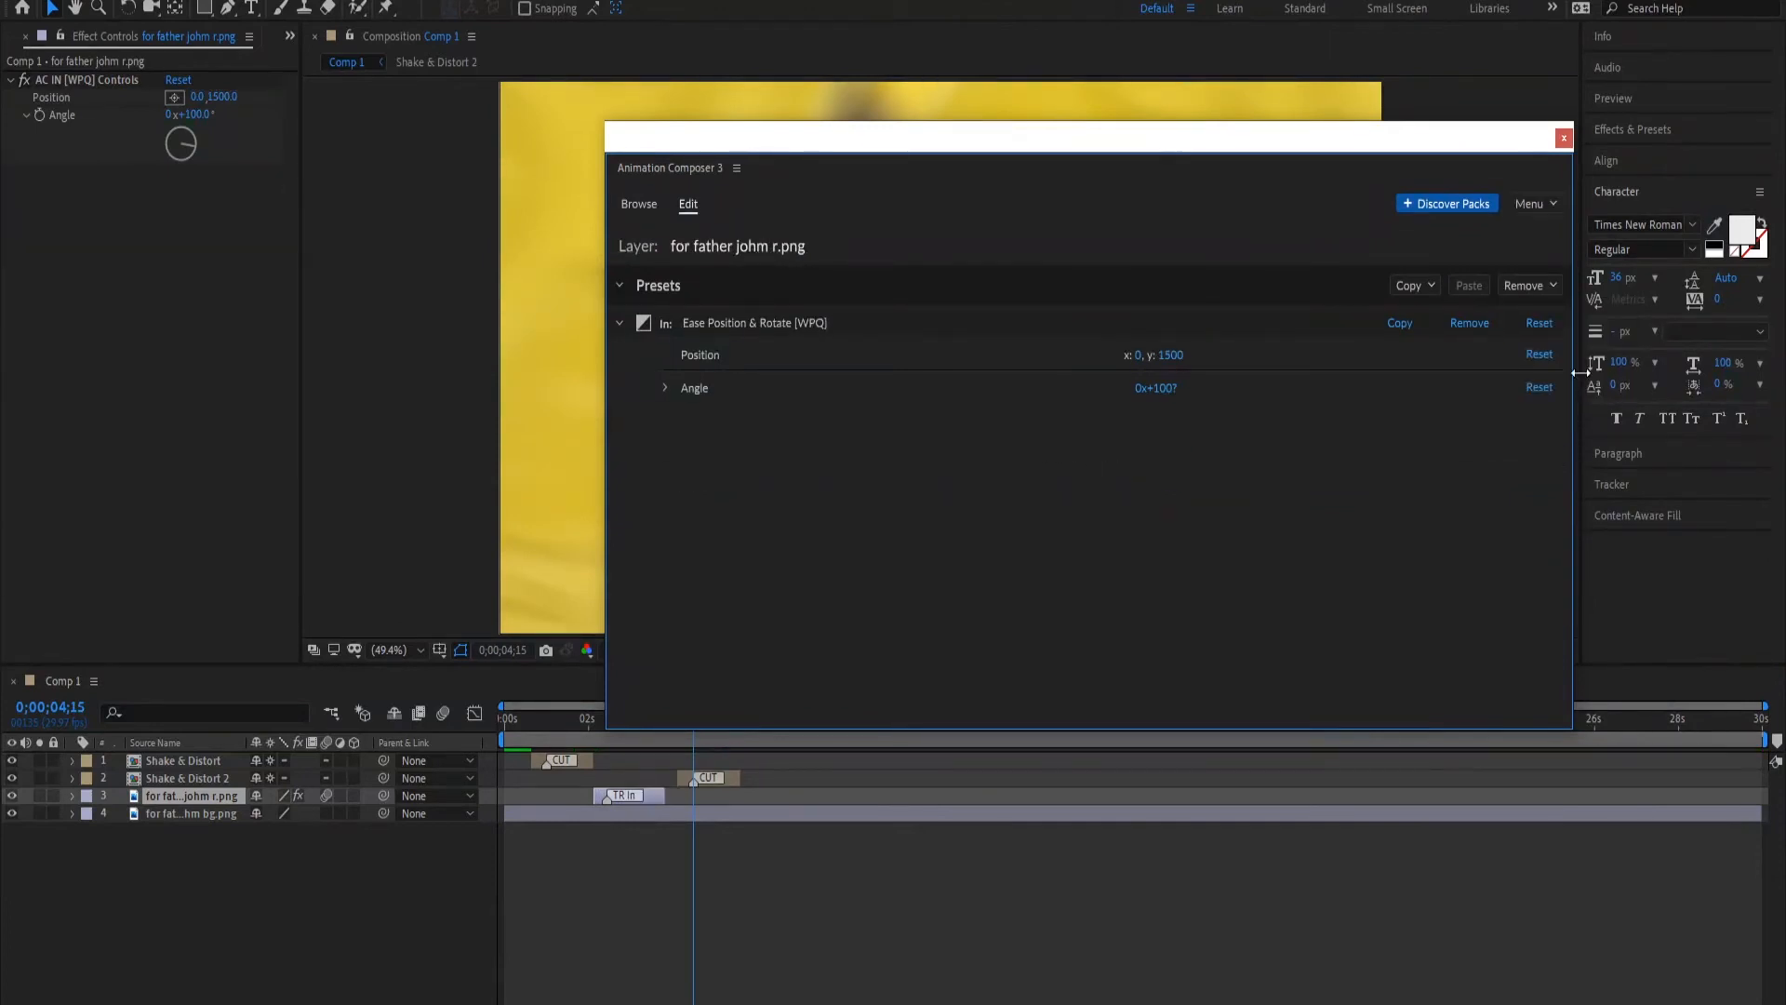
{"action": "left_click", "coordinate": [1564, 137]}
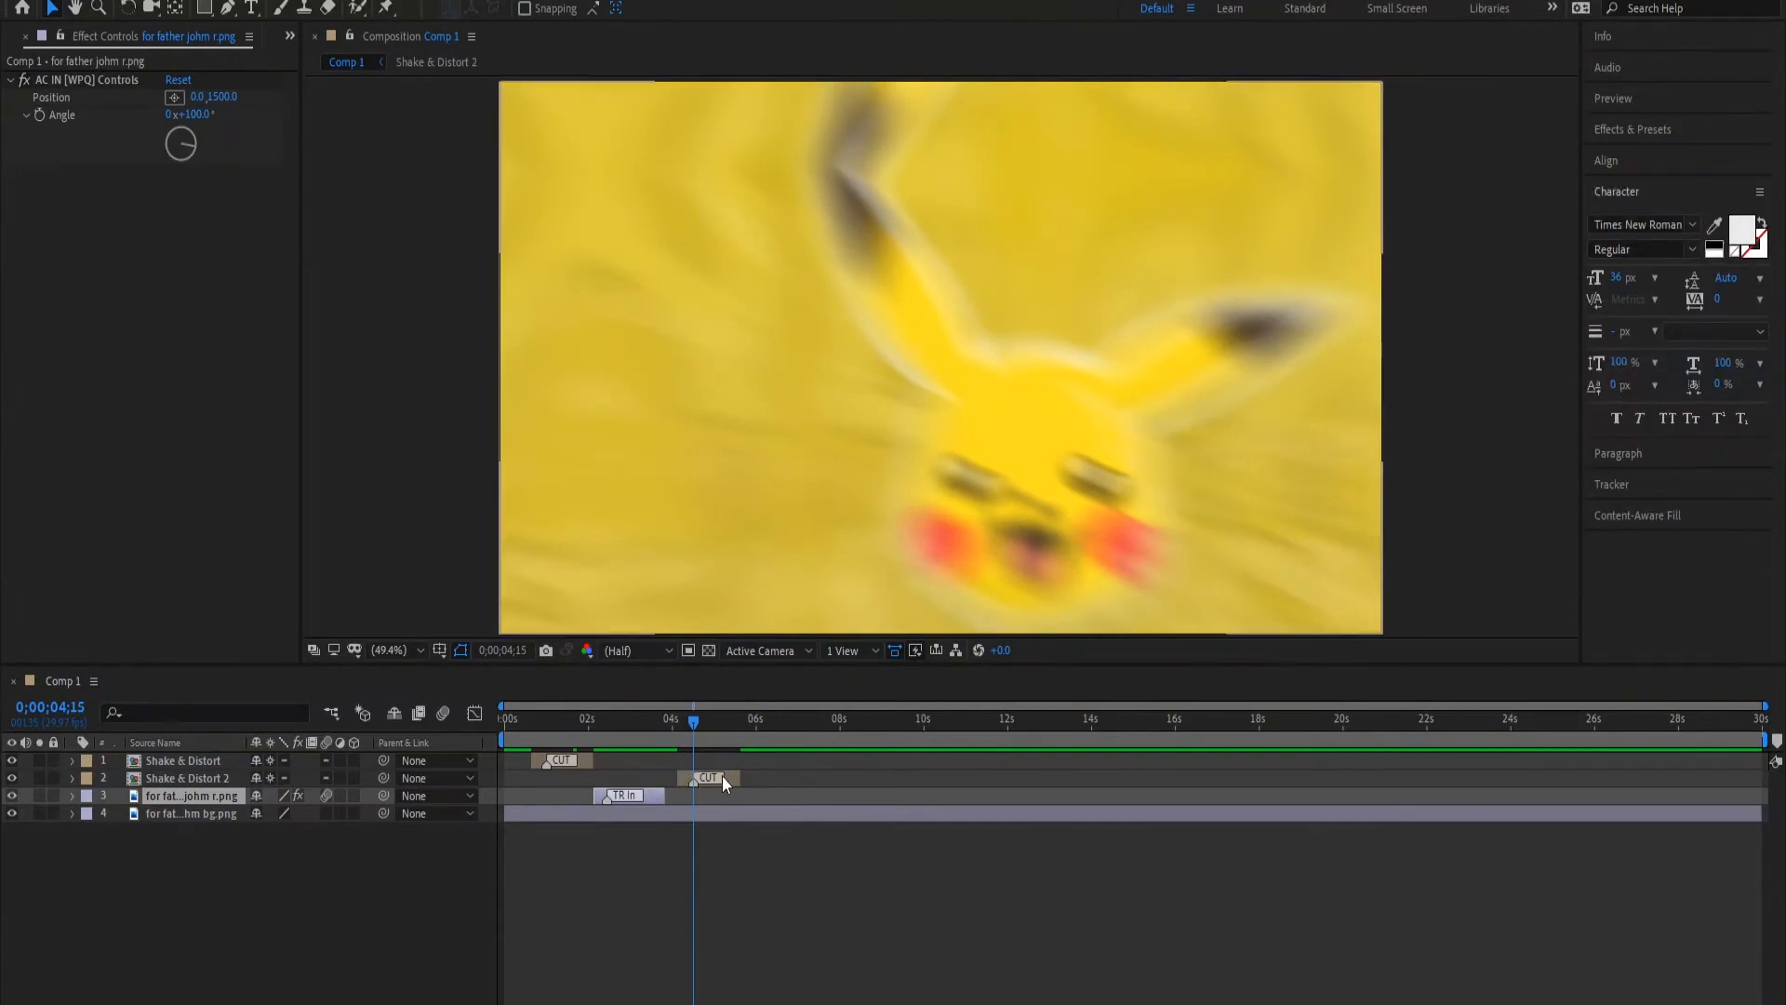
- Move Shake & Distort 2 earlier to overlap the logo layer's end, and cut off the background layer at 0;00;05;00
{"action": "left_click_drag", "start_coordinate": [722, 773], "coordinate": [697, 772]}
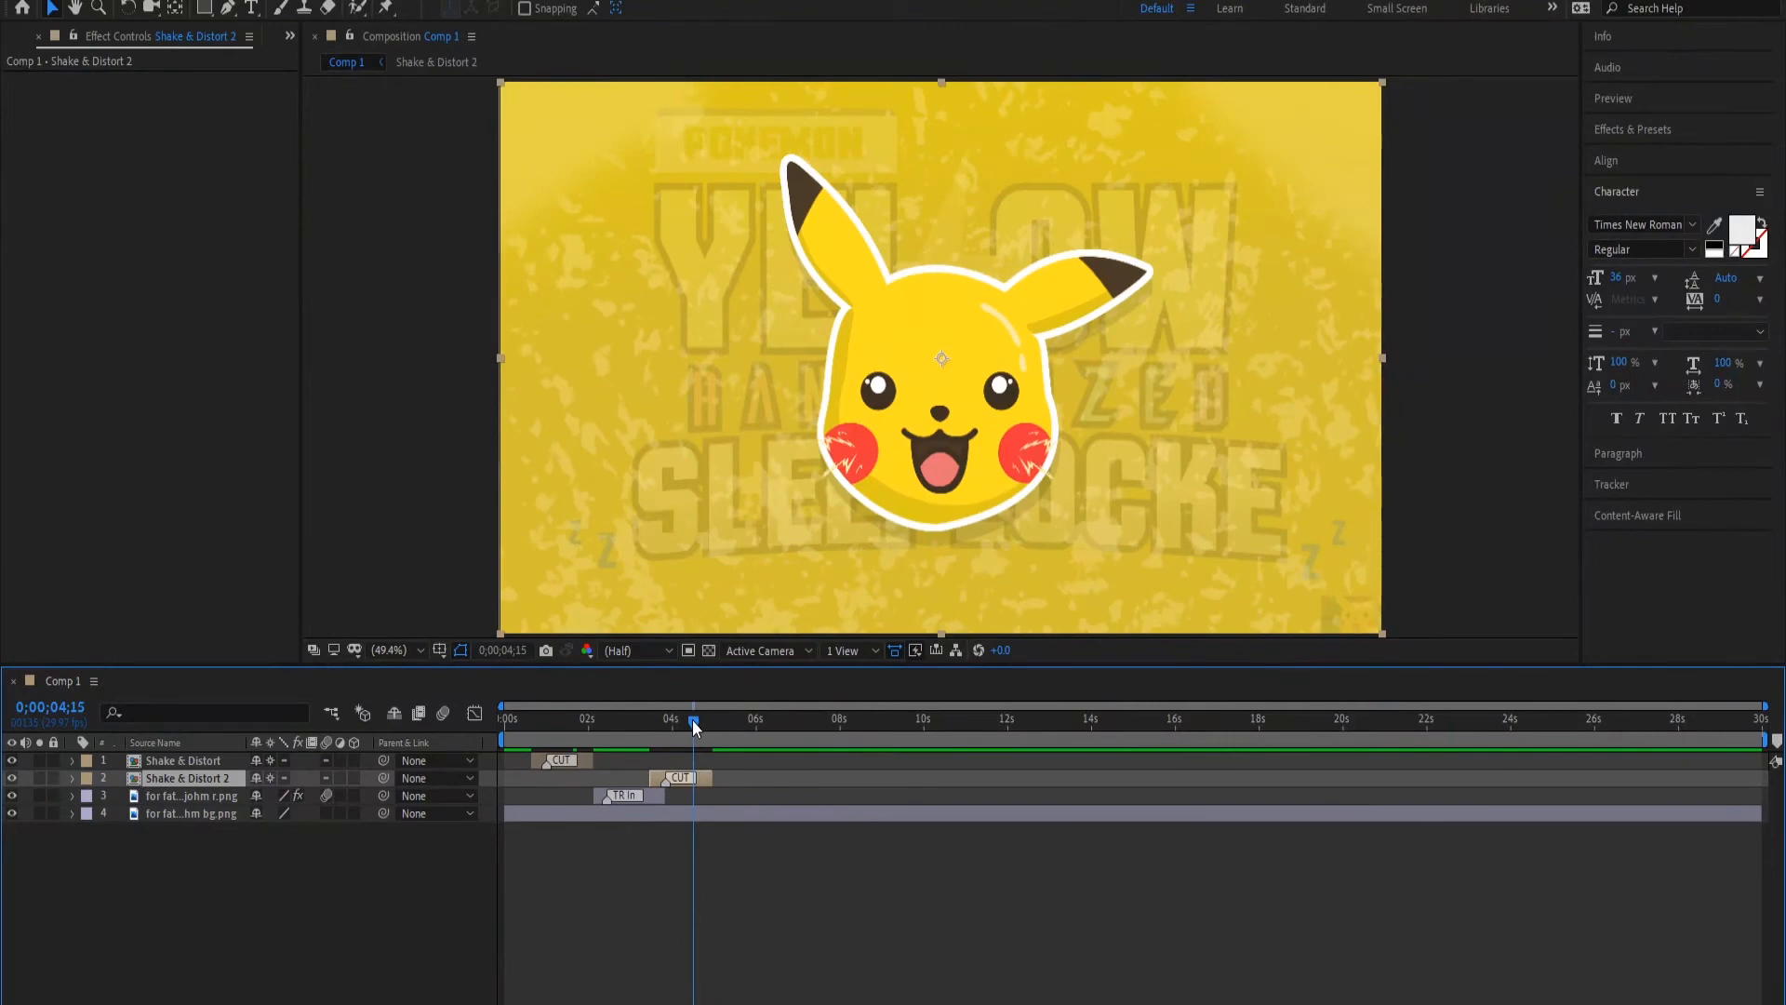
{"action": "left_click_drag", "start_coordinate": [692, 719], "coordinate": [713, 723]}
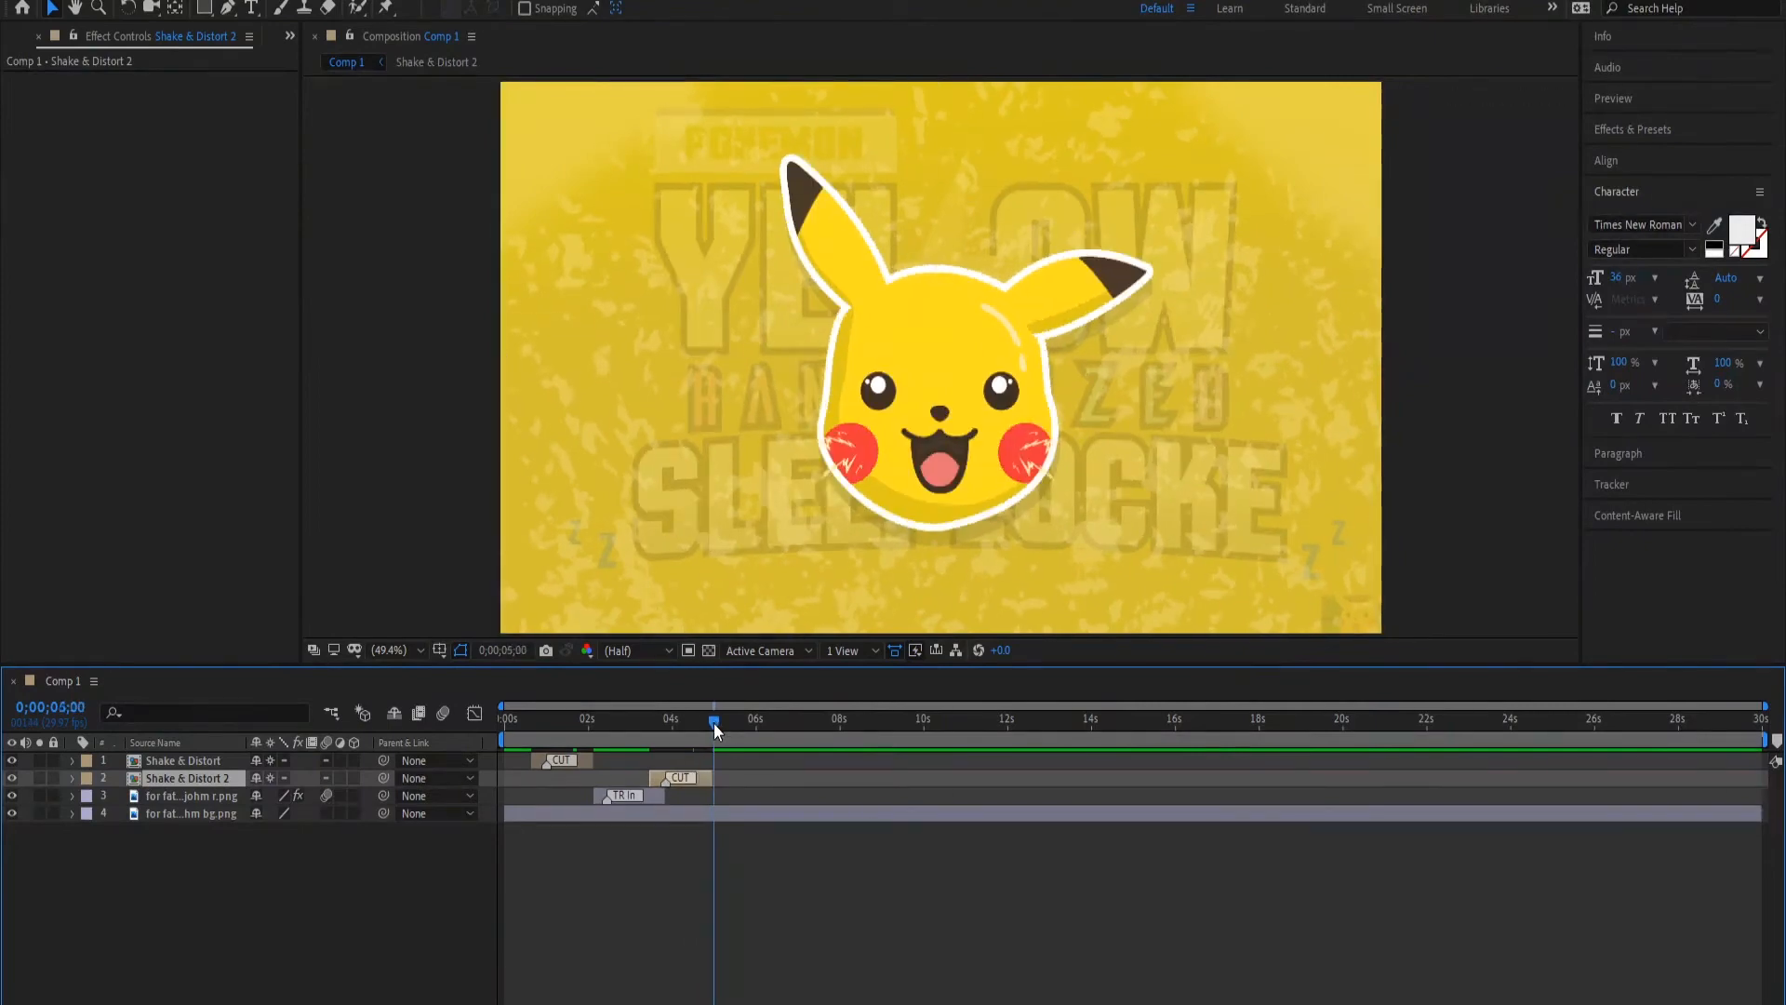
{"action": "left_click", "coordinate": [755, 818]}
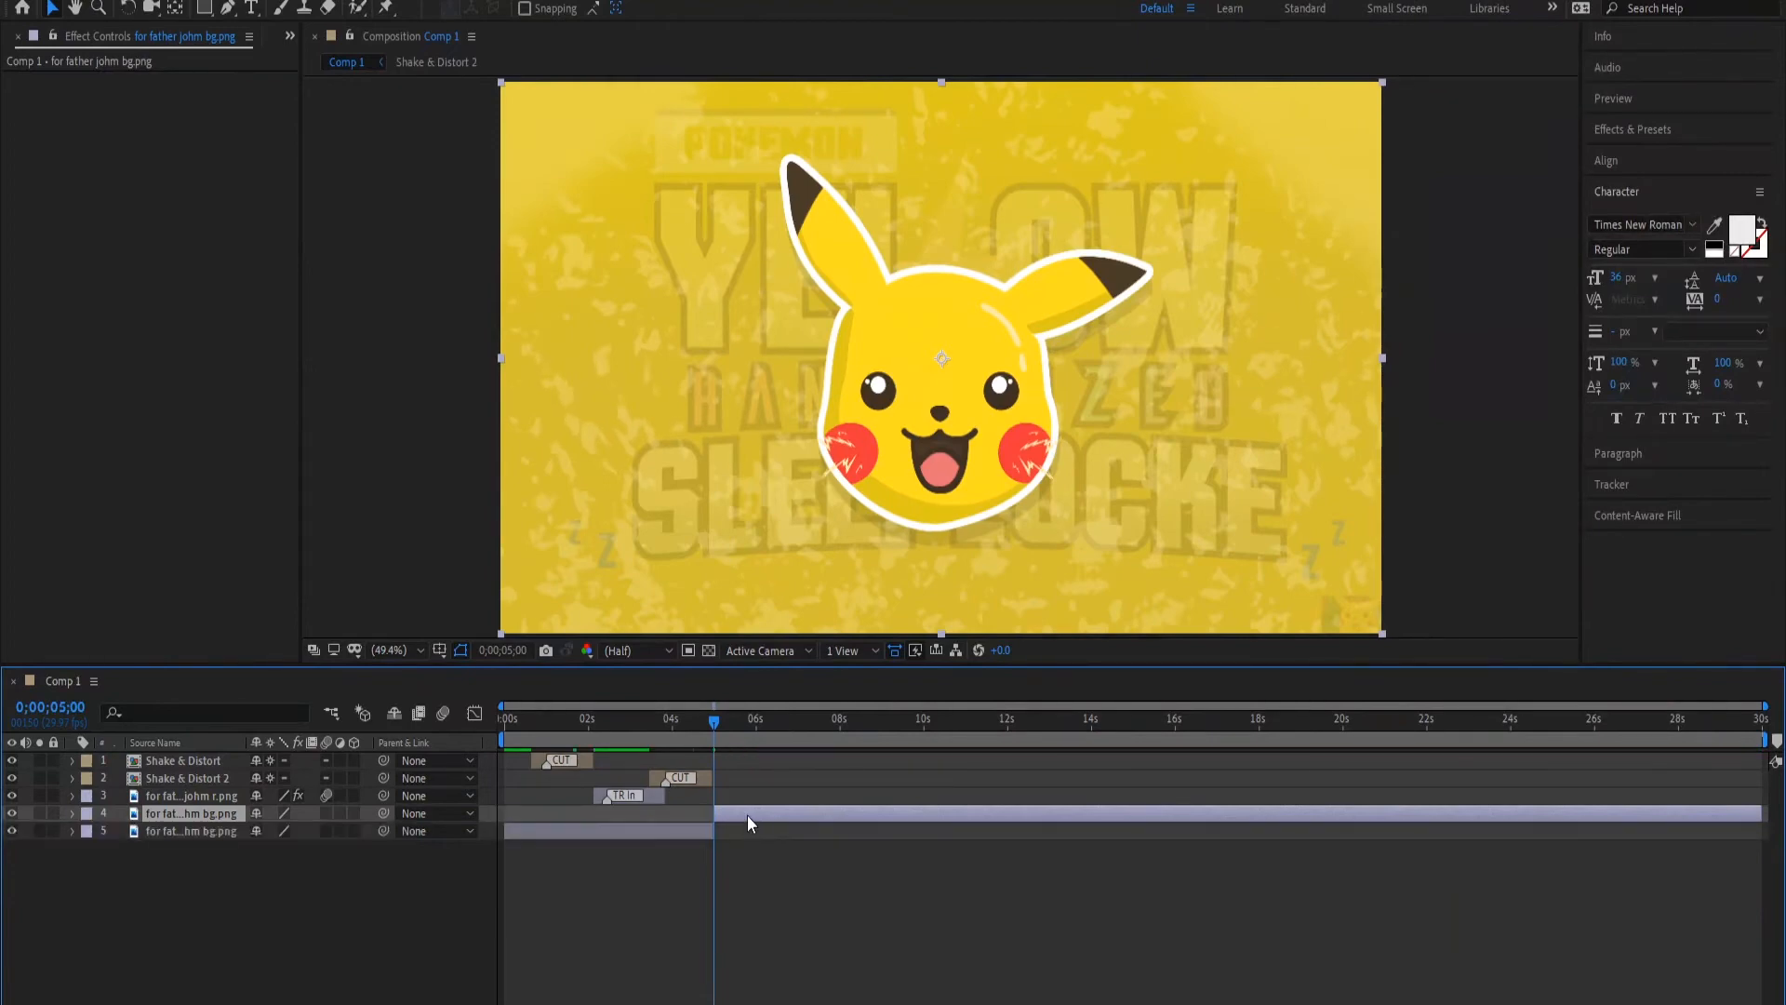
{"action": "key", "text": "alt+]"}
{"action": "left_click", "coordinate": [769, 813]}
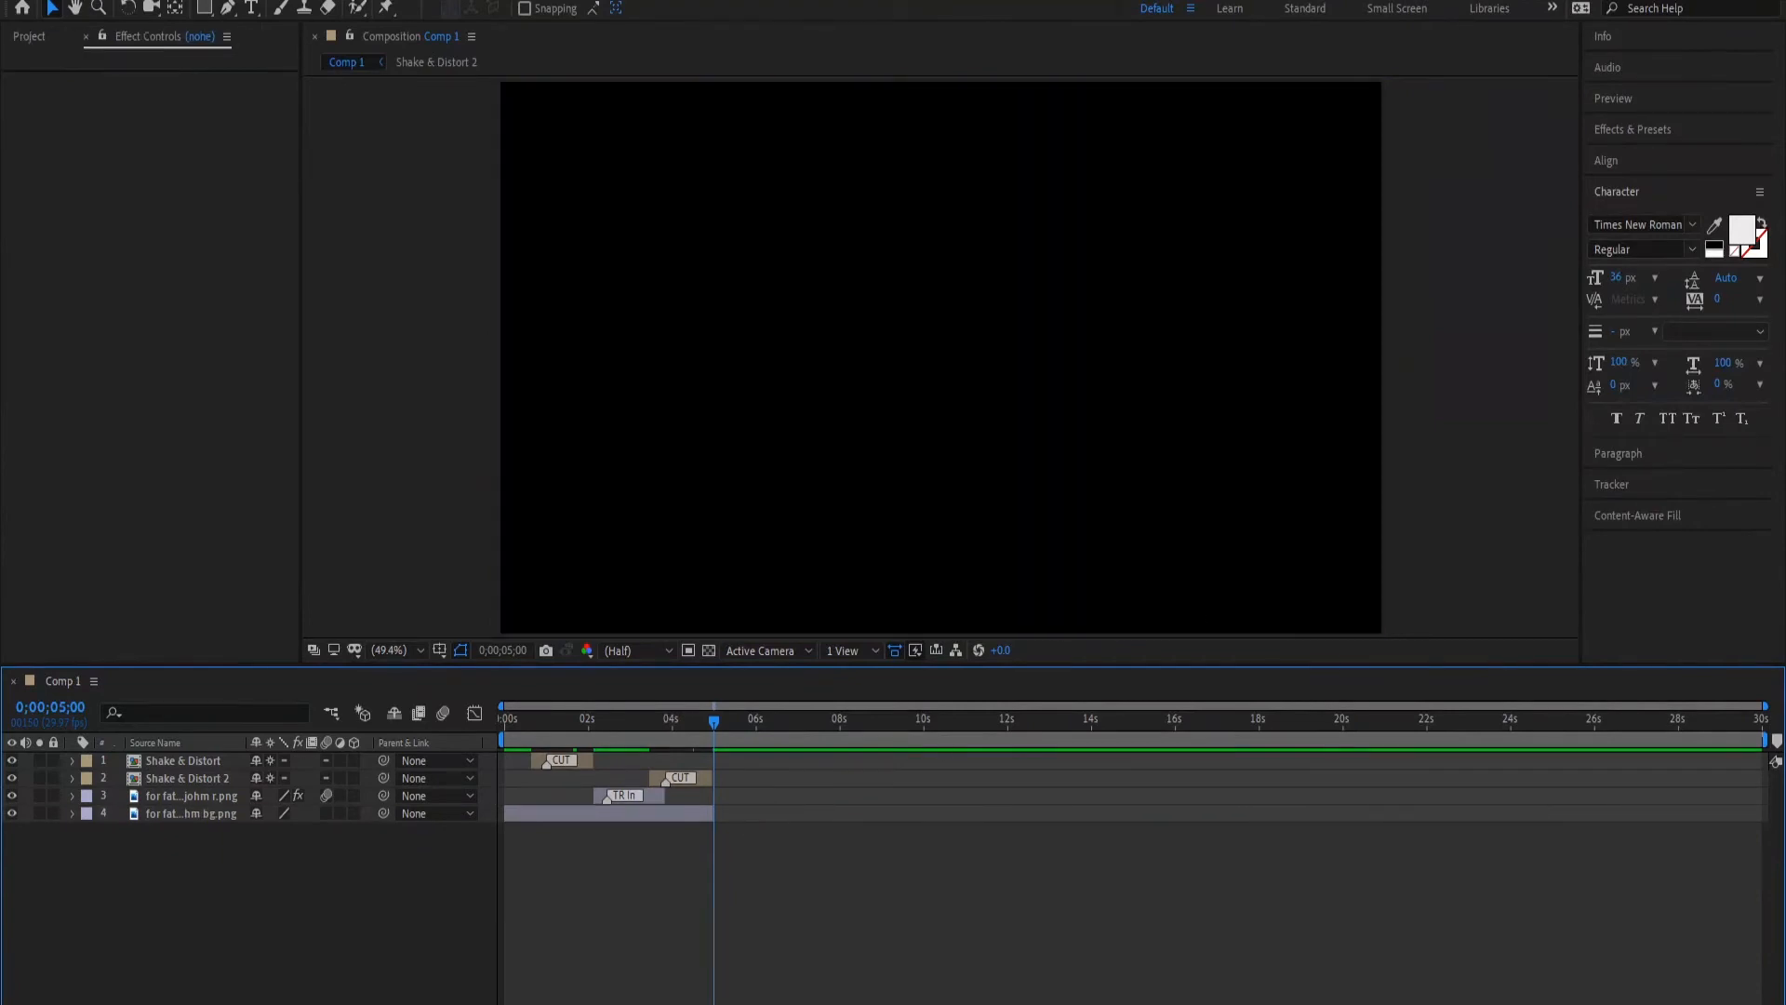
- Add the Fade to Black transition at 0;00;05;00 and nudge its layer slightly earlier over the background's end
{"action": "left_click_drag", "start_coordinate": [1785, 177], "coordinate": [786, 157]}
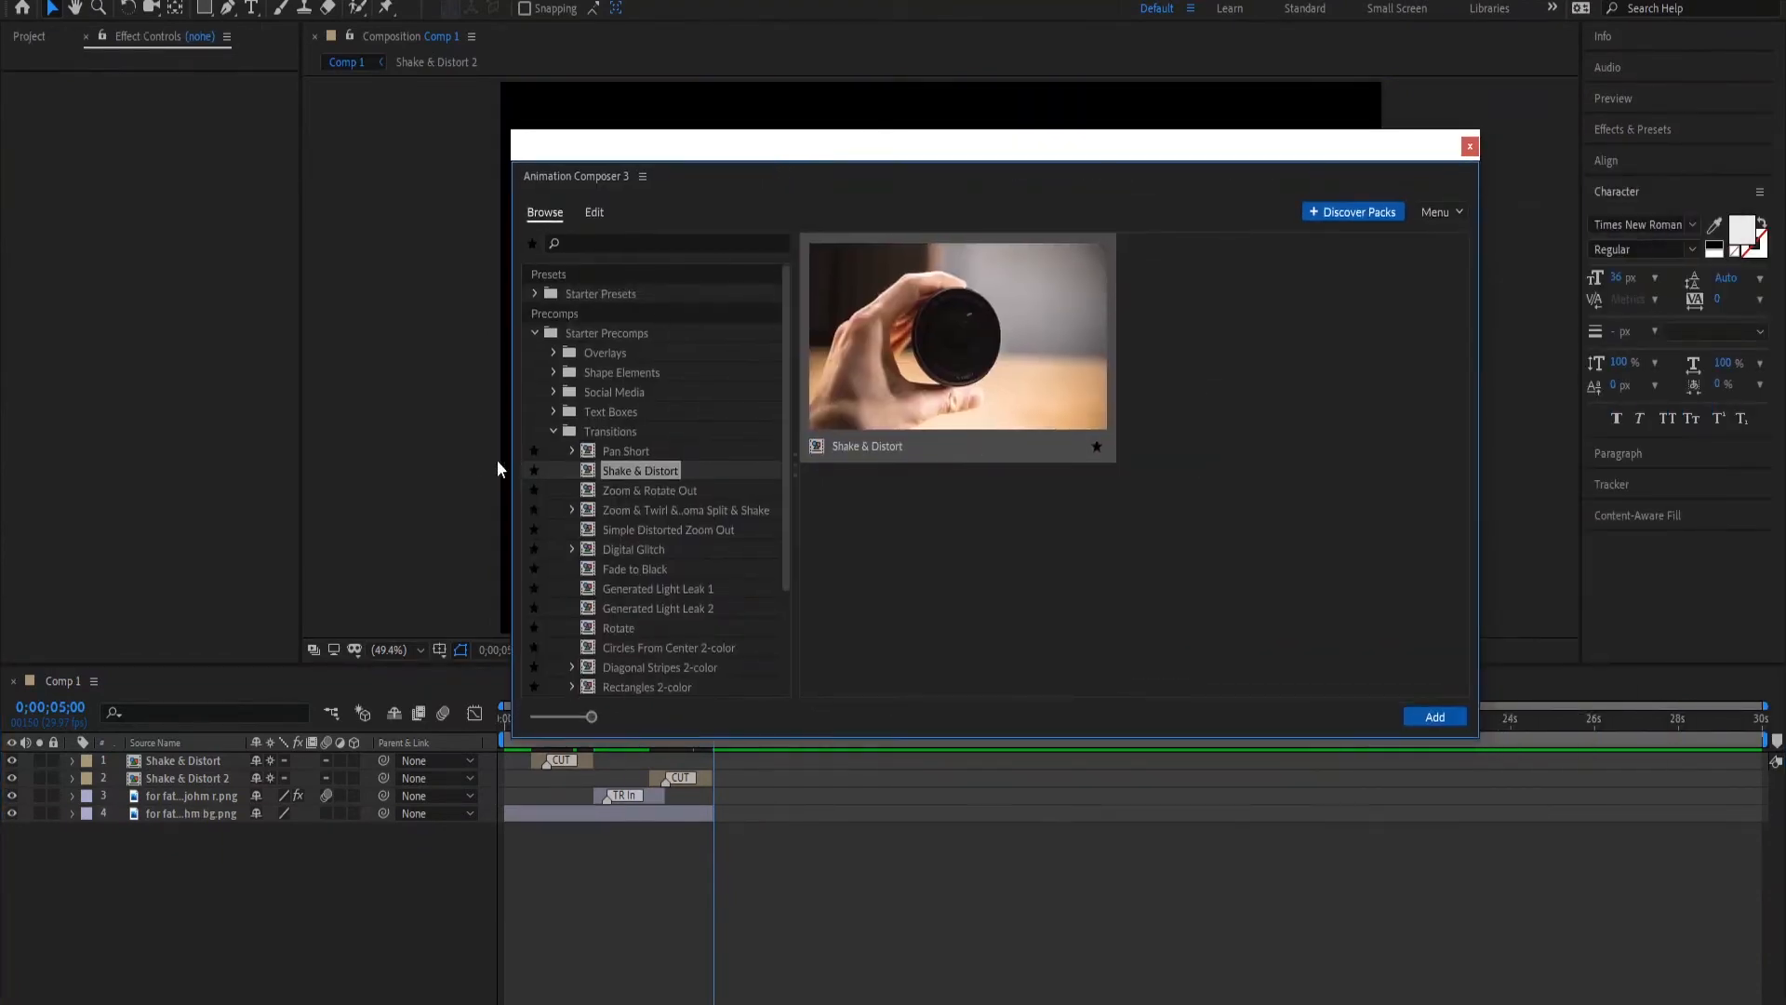
{"action": "left_click", "coordinate": [629, 569]}
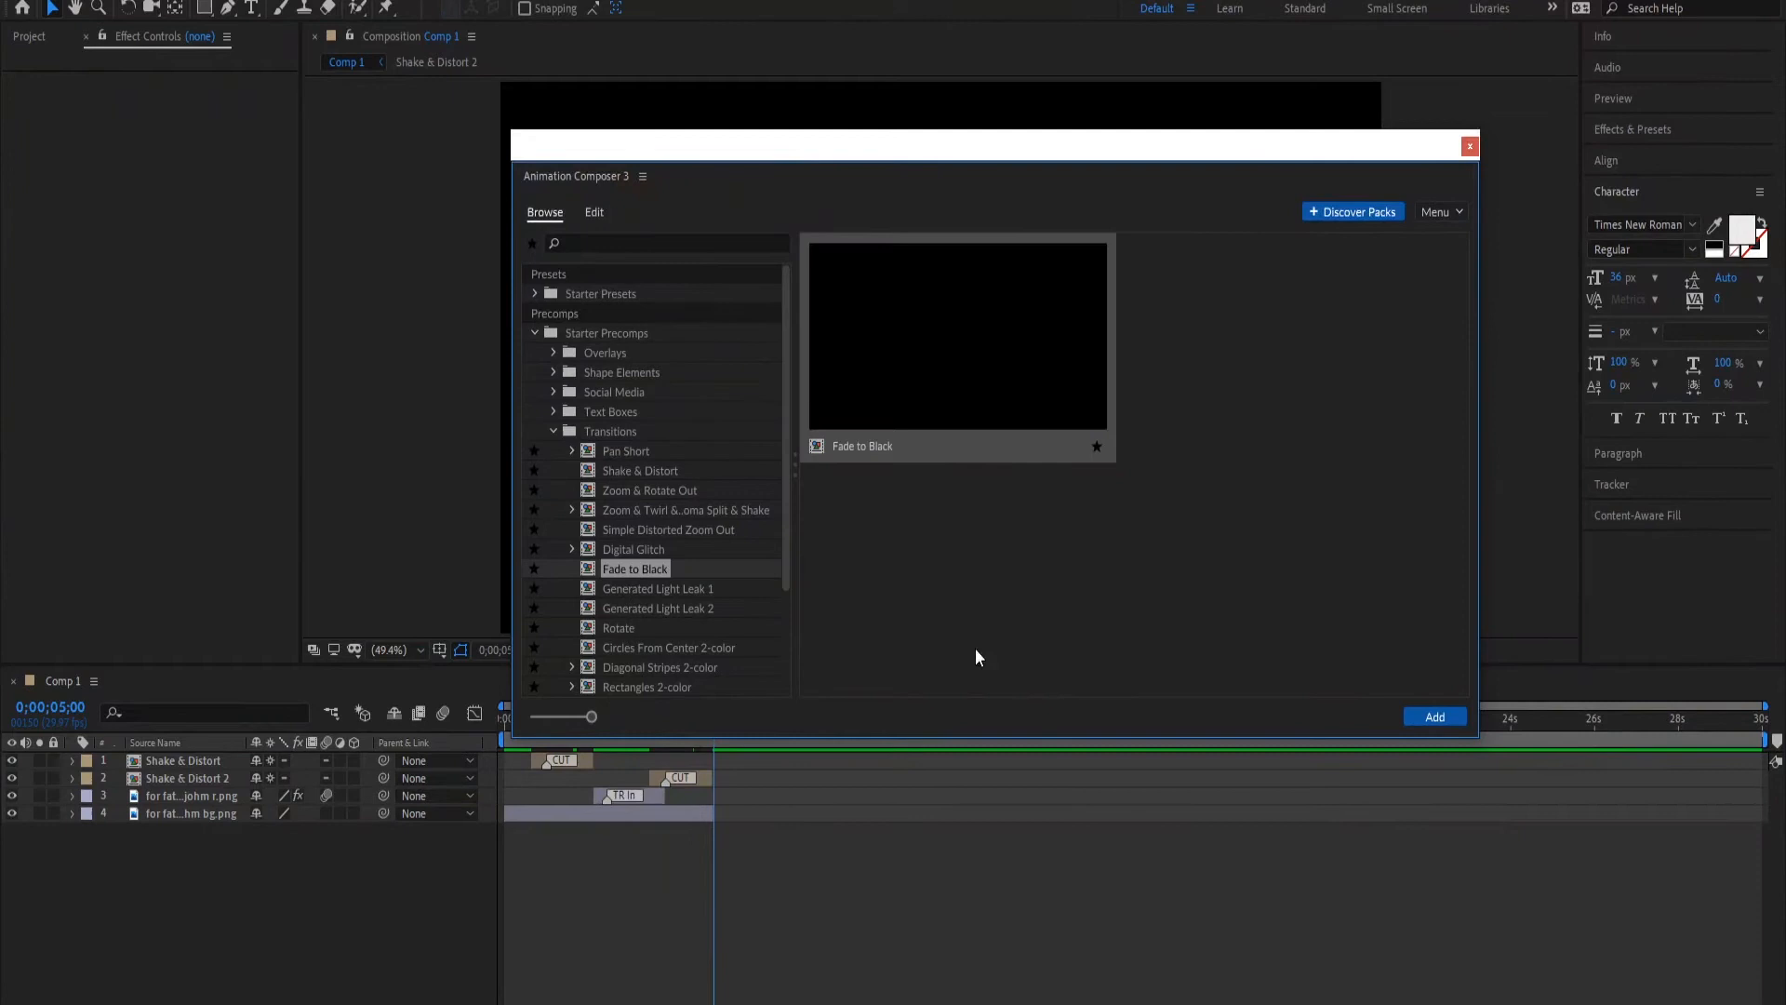
{"action": "left_click", "coordinate": [1436, 718]}
{"action": "left_click_drag", "start_coordinate": [1200, 154], "coordinate": [1785, 162]}
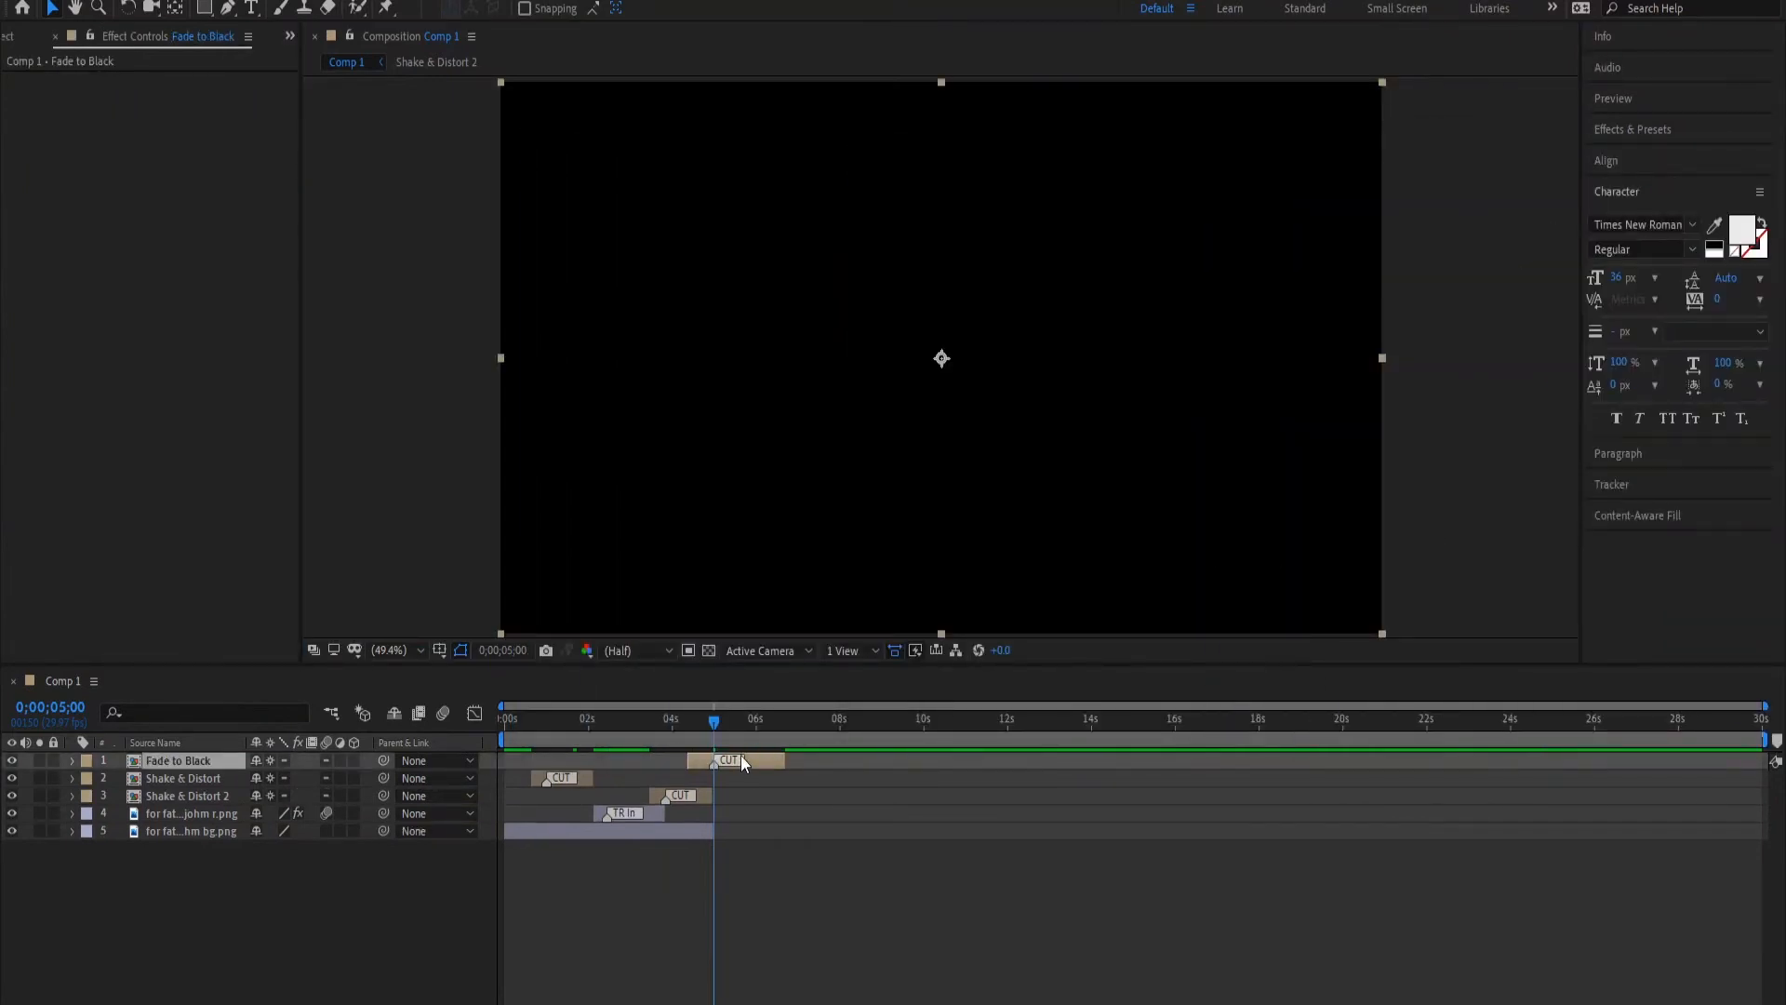
{"action": "left_click_drag", "start_coordinate": [740, 755], "coordinate": [734, 756]}
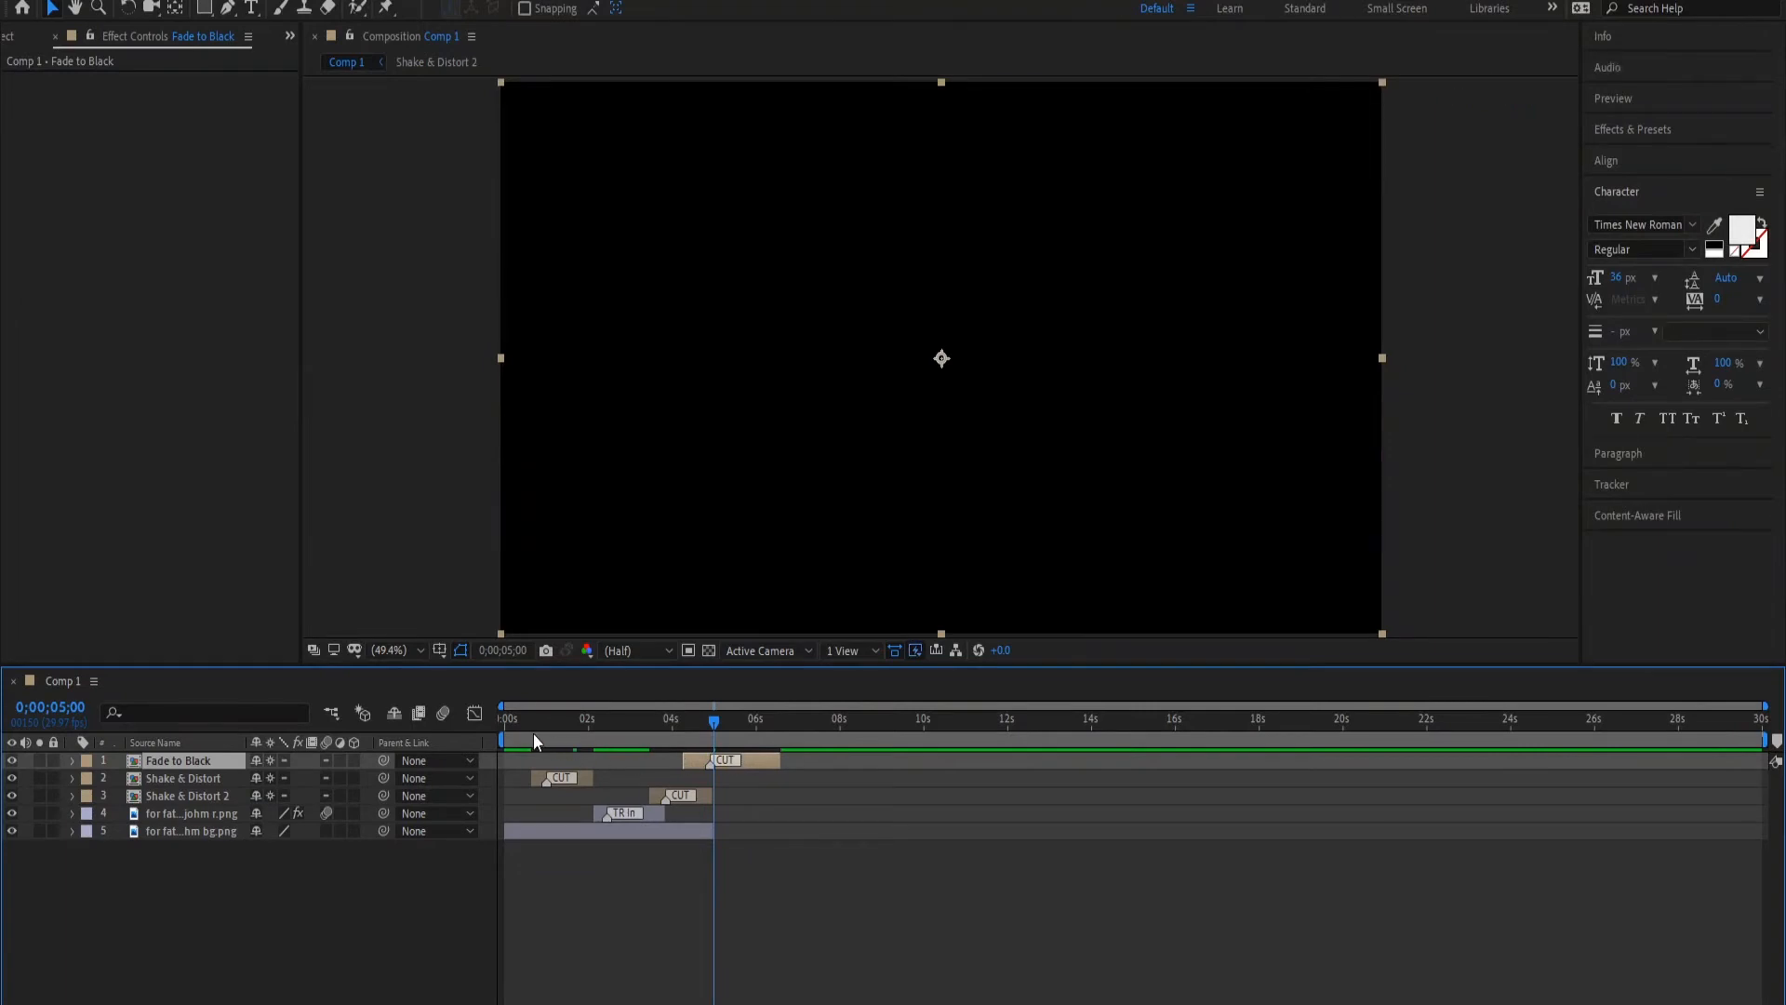
- Play the composition from 0;00;00;00, and move the first Shake & Distort layer later to overlap the logo's entrance
{"action": "key", "text": "Home"}
{"action": "key", "text": "space"}
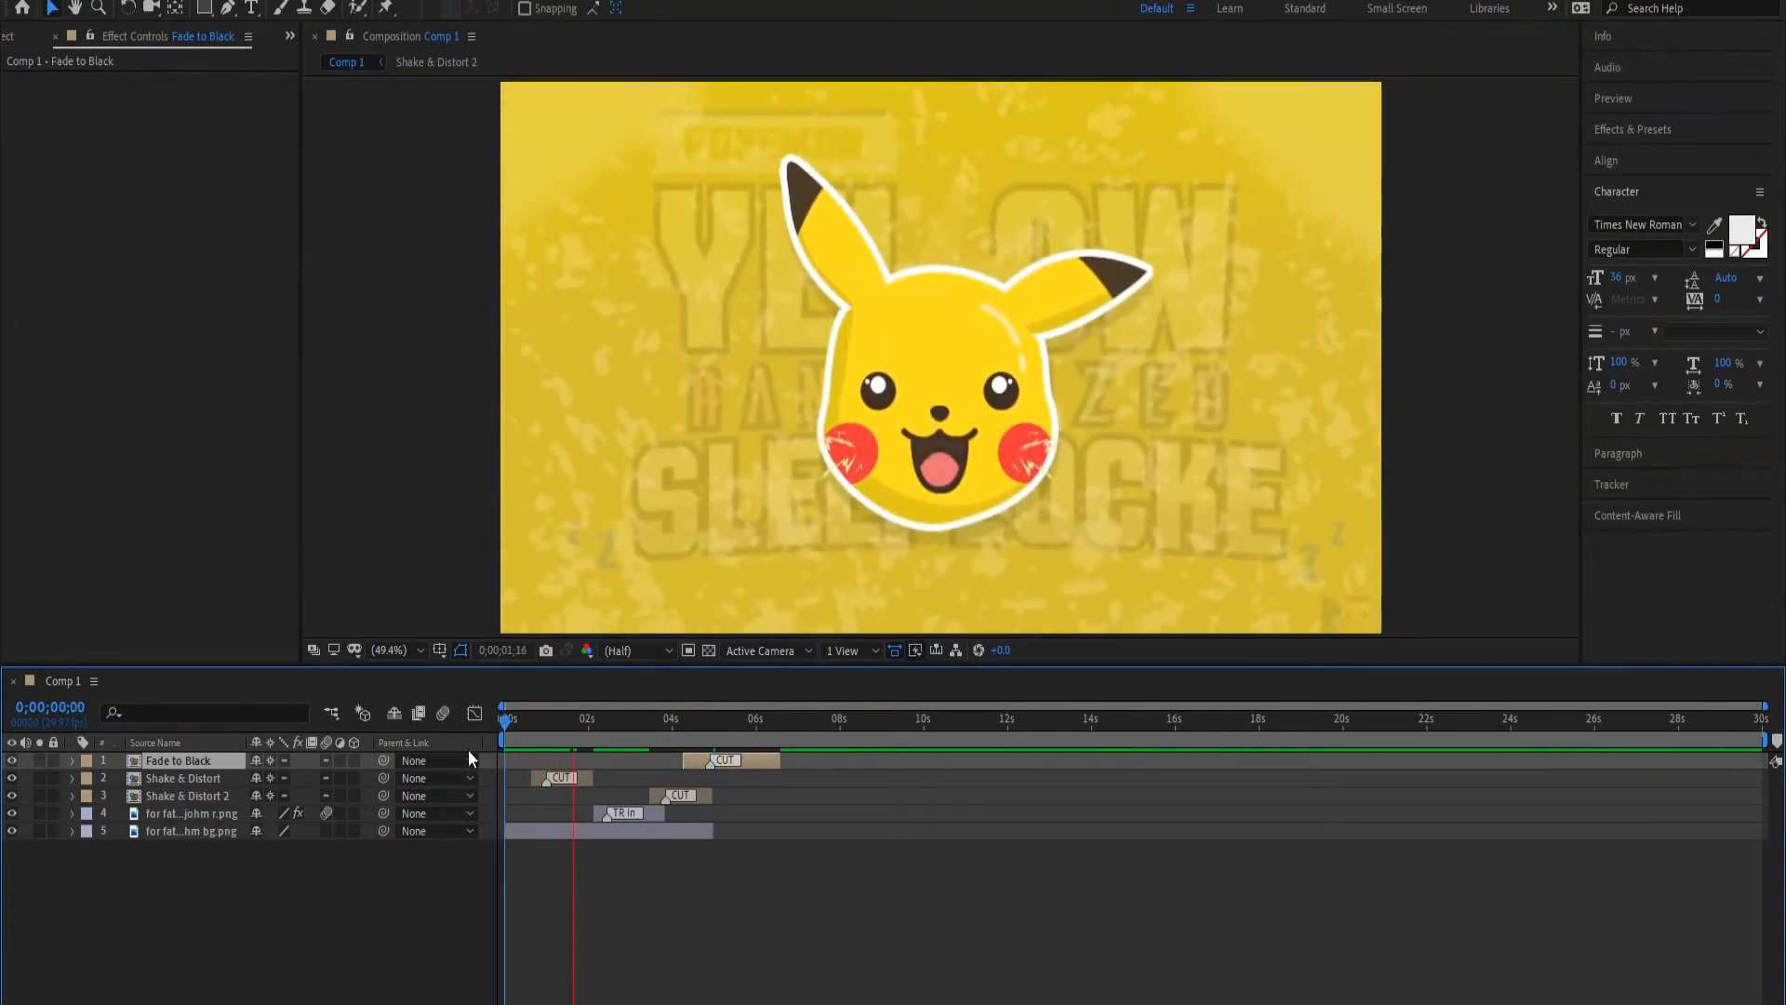
{"action": "key", "text": "space"}
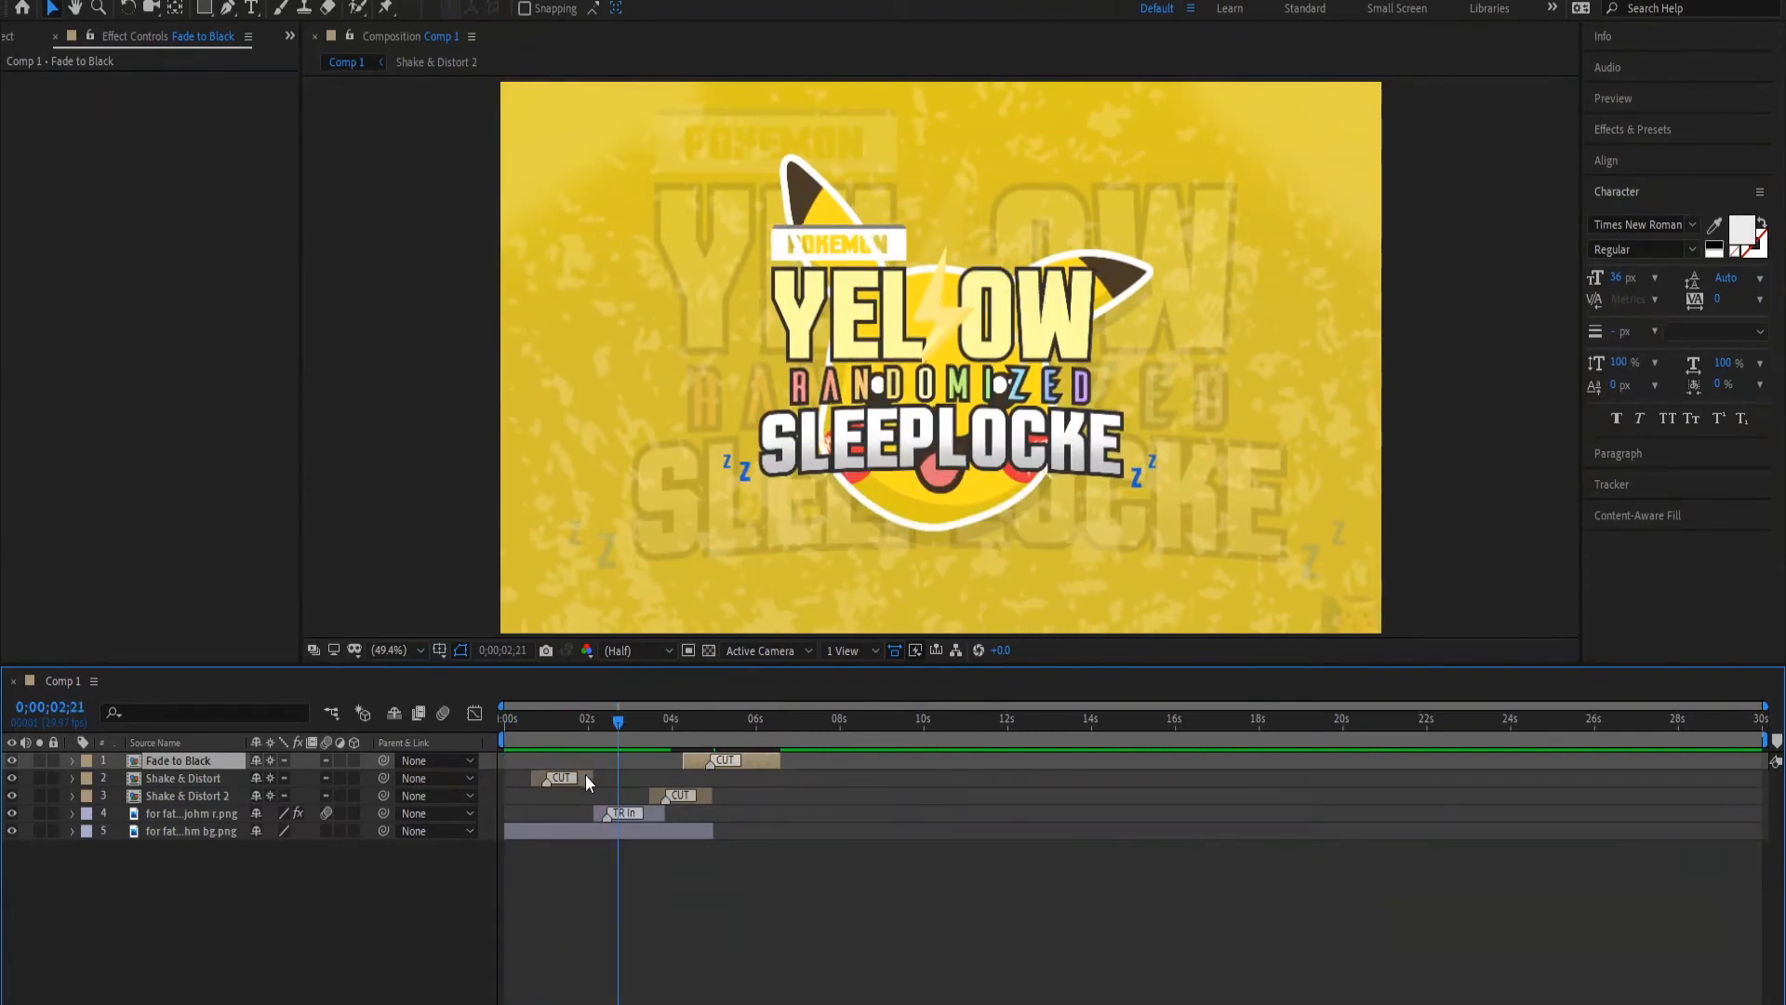
{"action": "left_click_drag", "start_coordinate": [584, 774], "coordinate": [635, 784]}
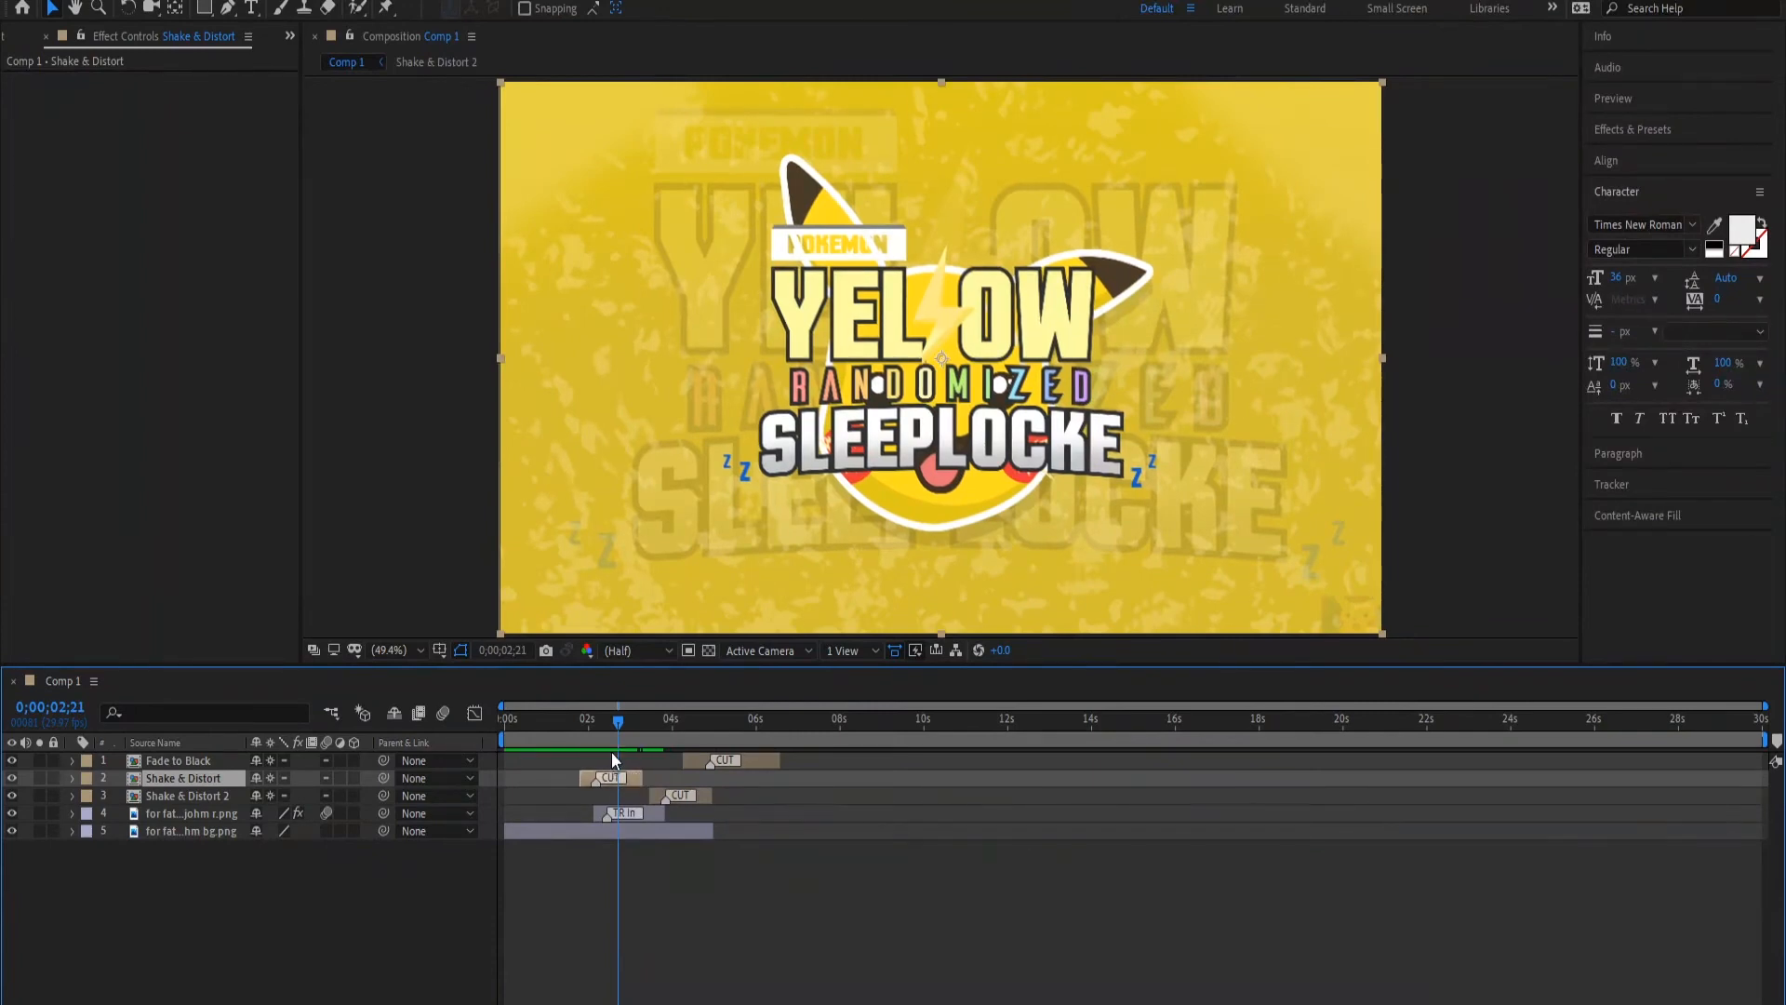
- Play the composition from the beginning to review the timing of its closing transitions
{"action": "left_click", "coordinate": [506, 718]}
{"action": "key", "text": "space"}
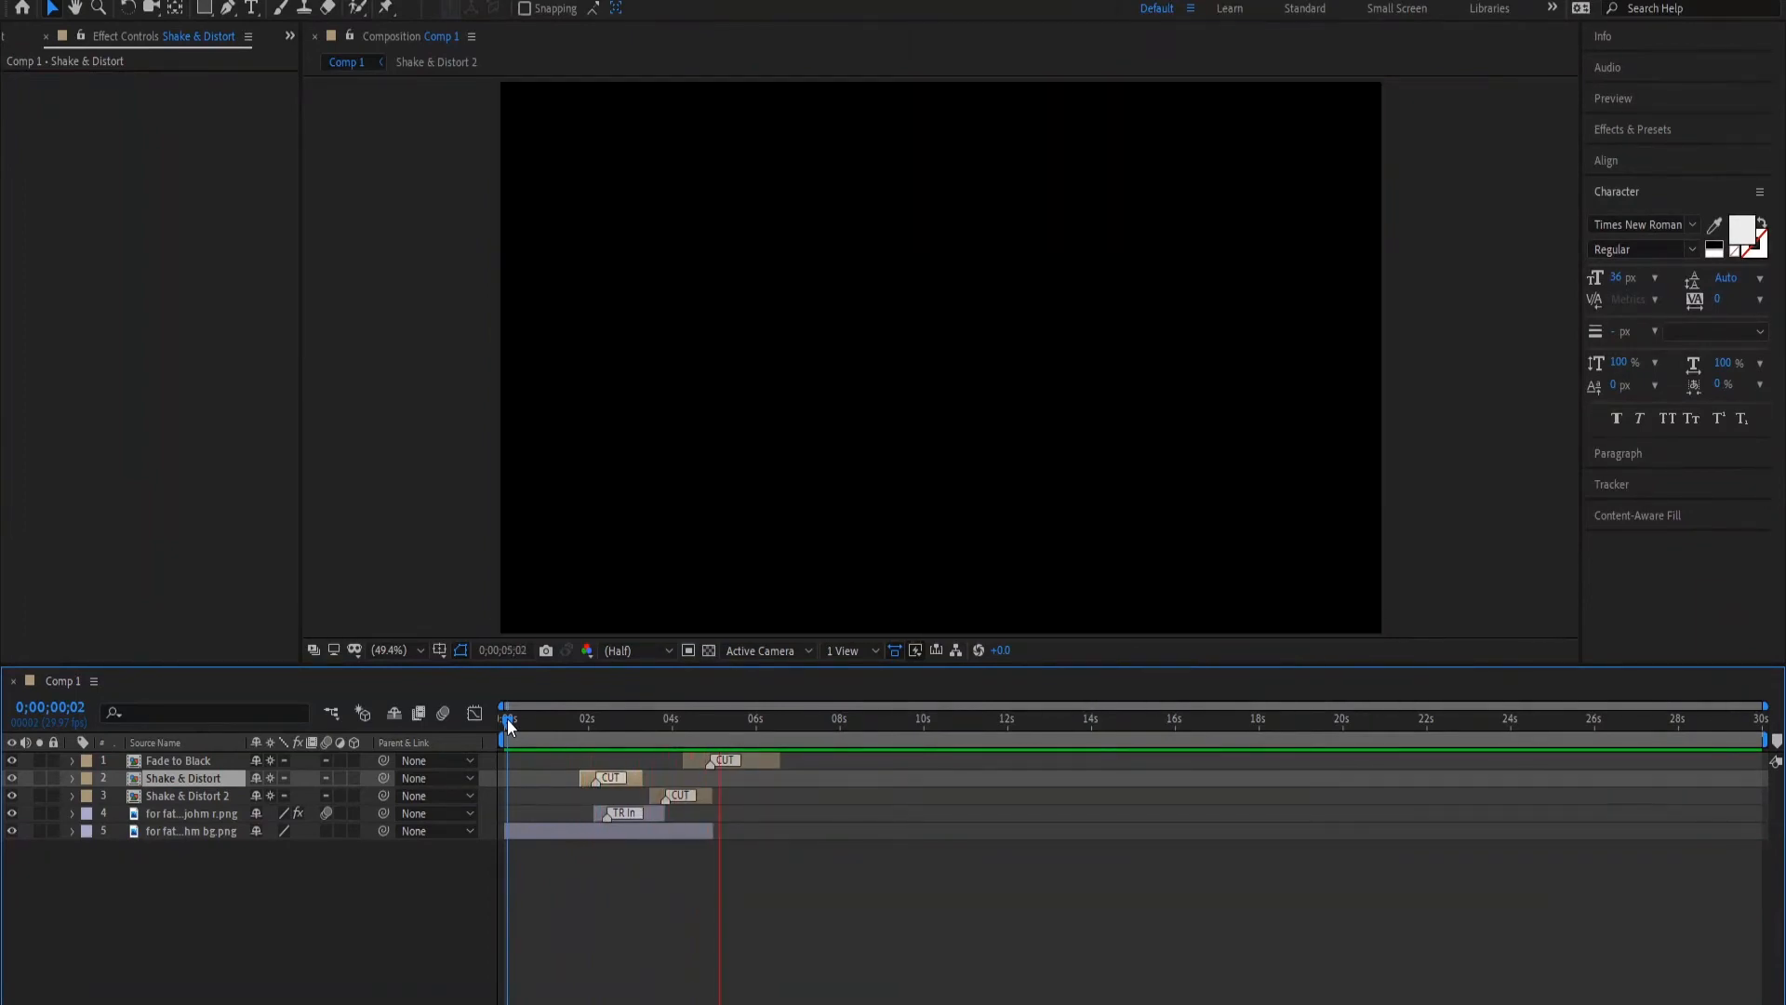
{"action": "key", "text": "space"}
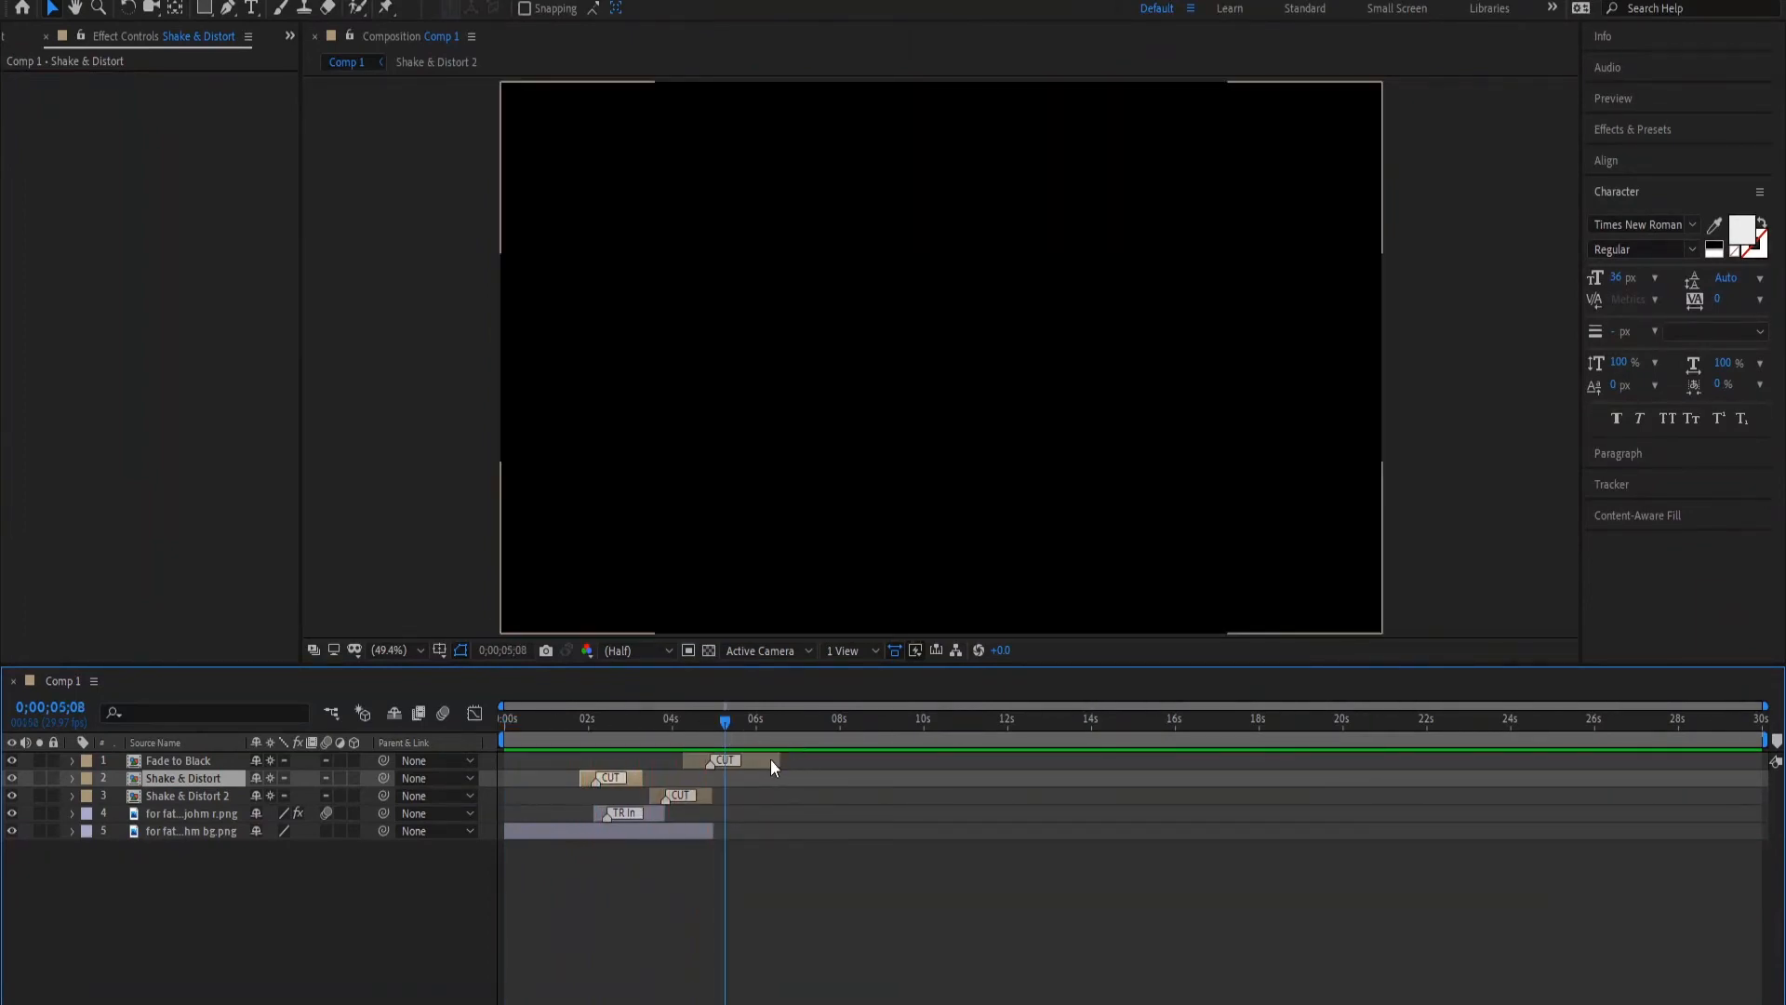
- Move the Fade to Black layer earlier so its cut marker sits near the 4-second mark, and replay the composition
{"action": "left_click_drag", "start_coordinate": [771, 759], "coordinate": [726, 759]}
{"action": "left_click", "coordinate": [511, 718]}
{"action": "key", "text": "space"}
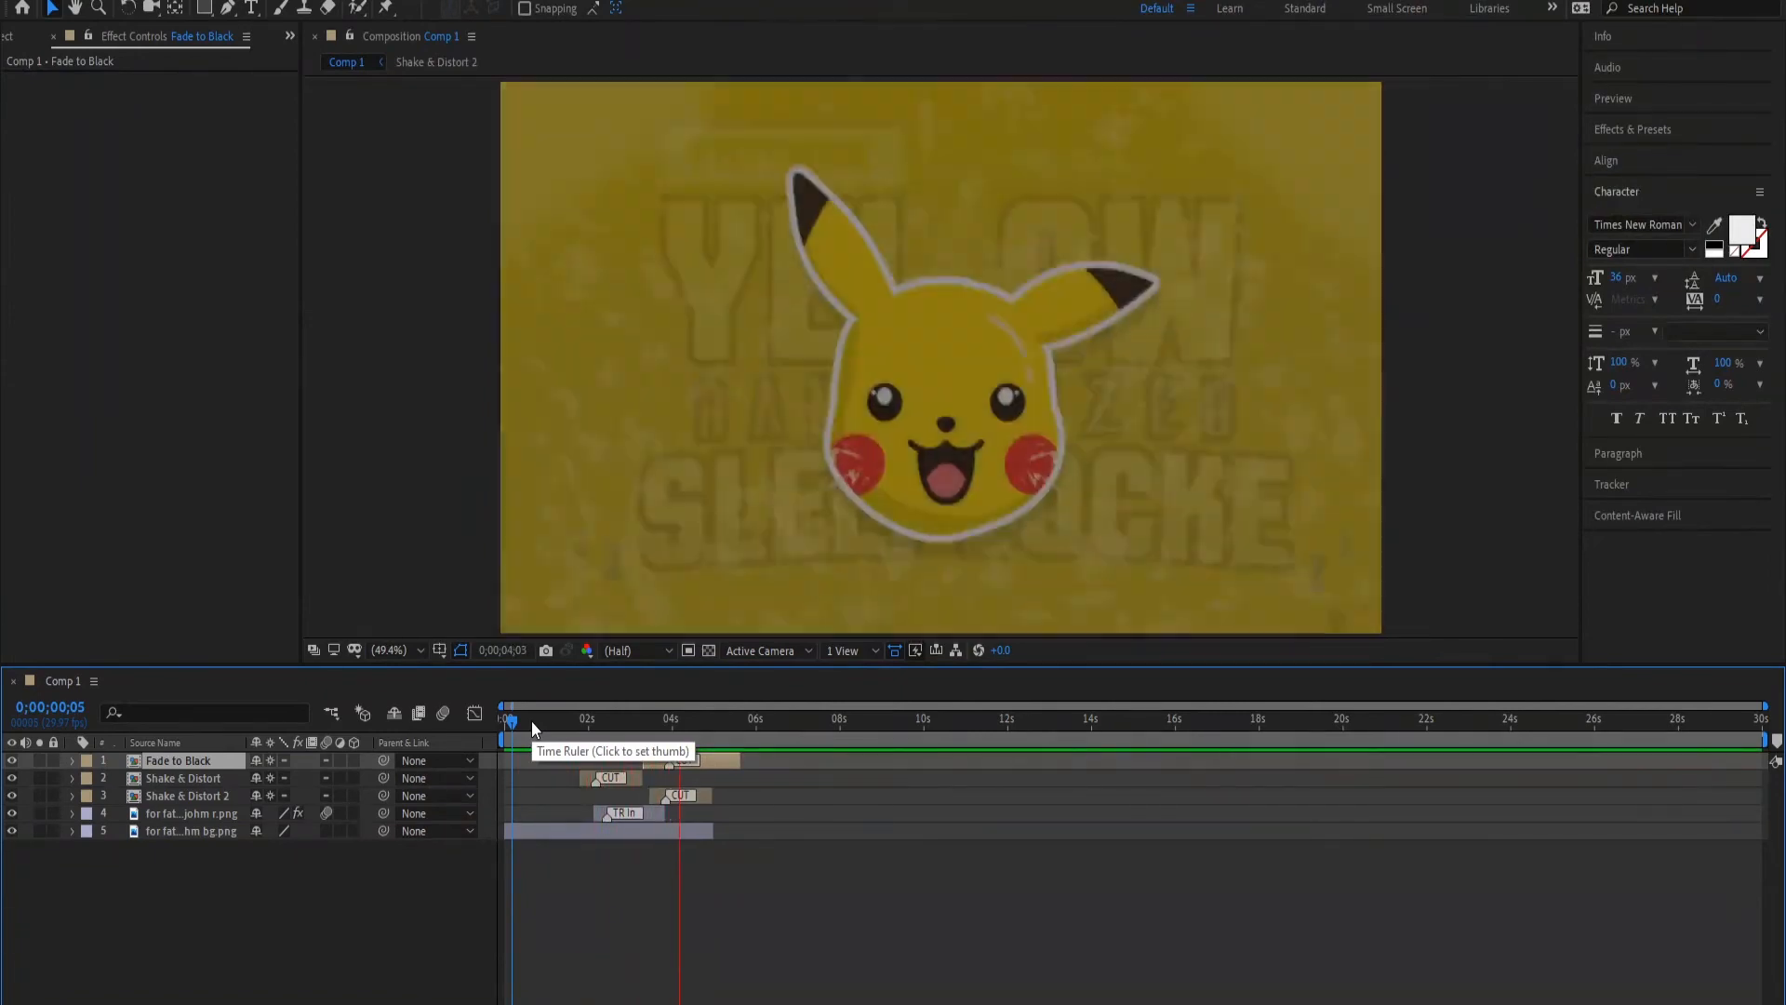
{"action": "key", "text": "space"}
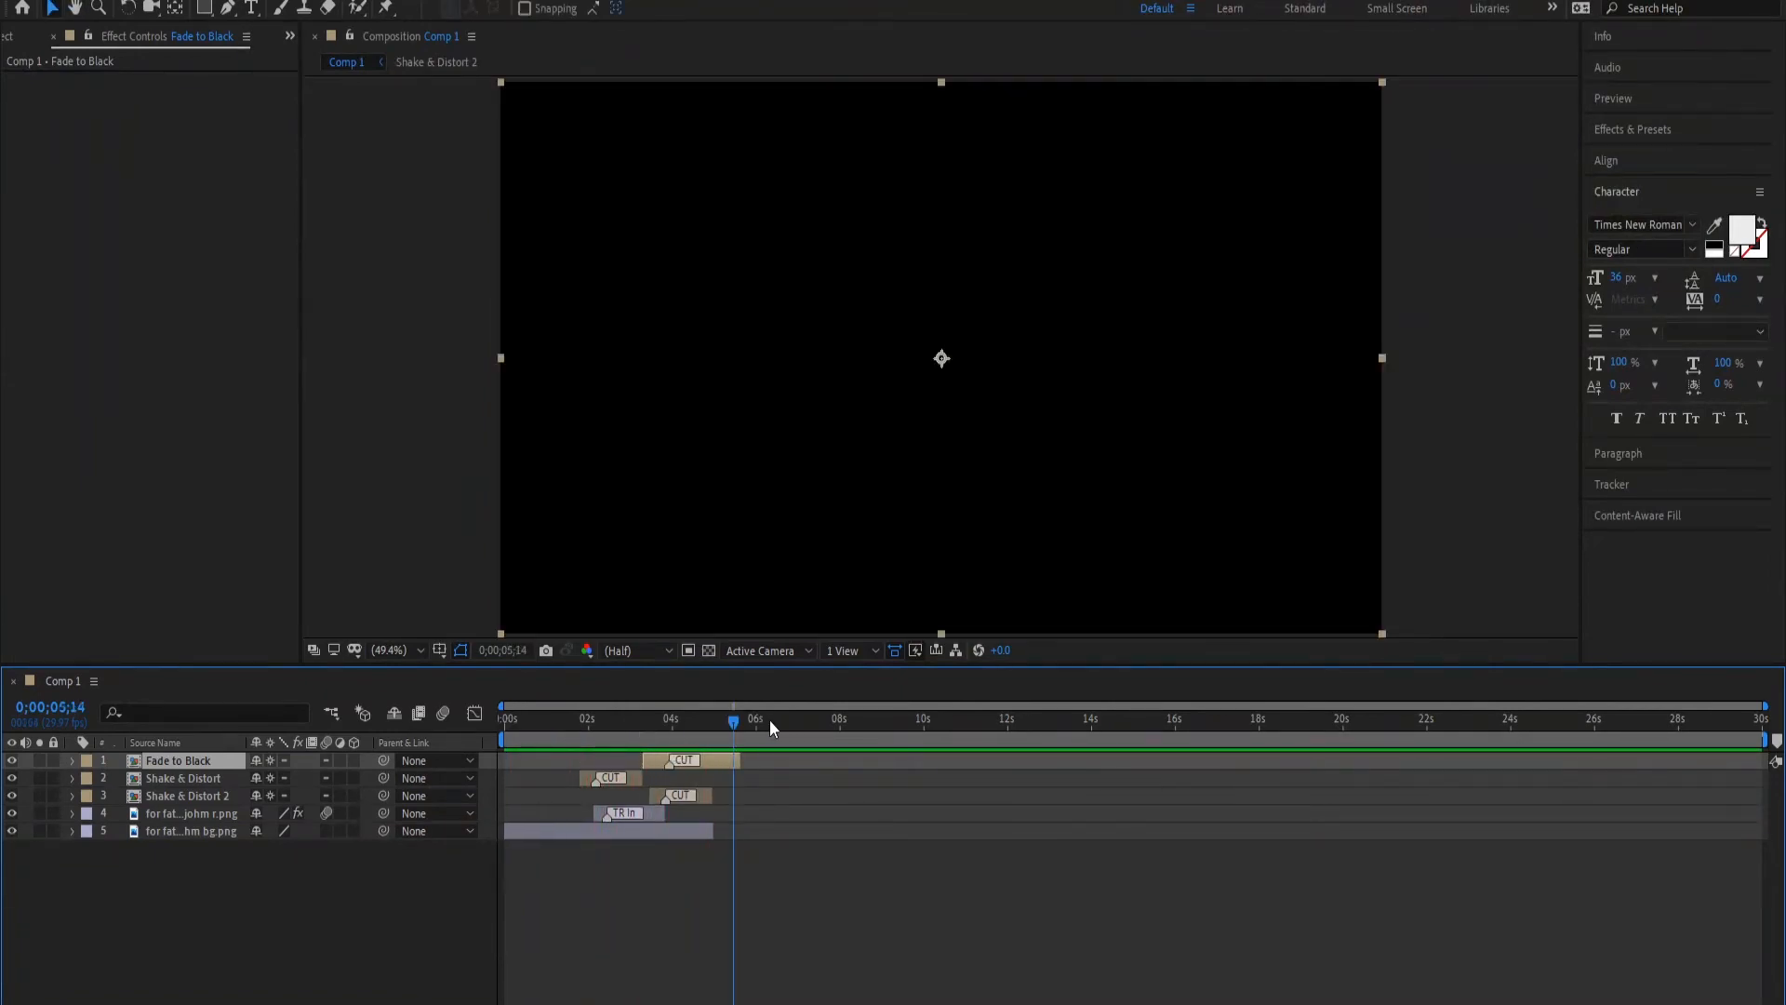
- Split the background layer at 0;00;03;27, delete the part after the split, and replay the composition from 0;00;00;00
{"action": "left_click_drag", "start_coordinate": [733, 721], "coordinate": [669, 721]}
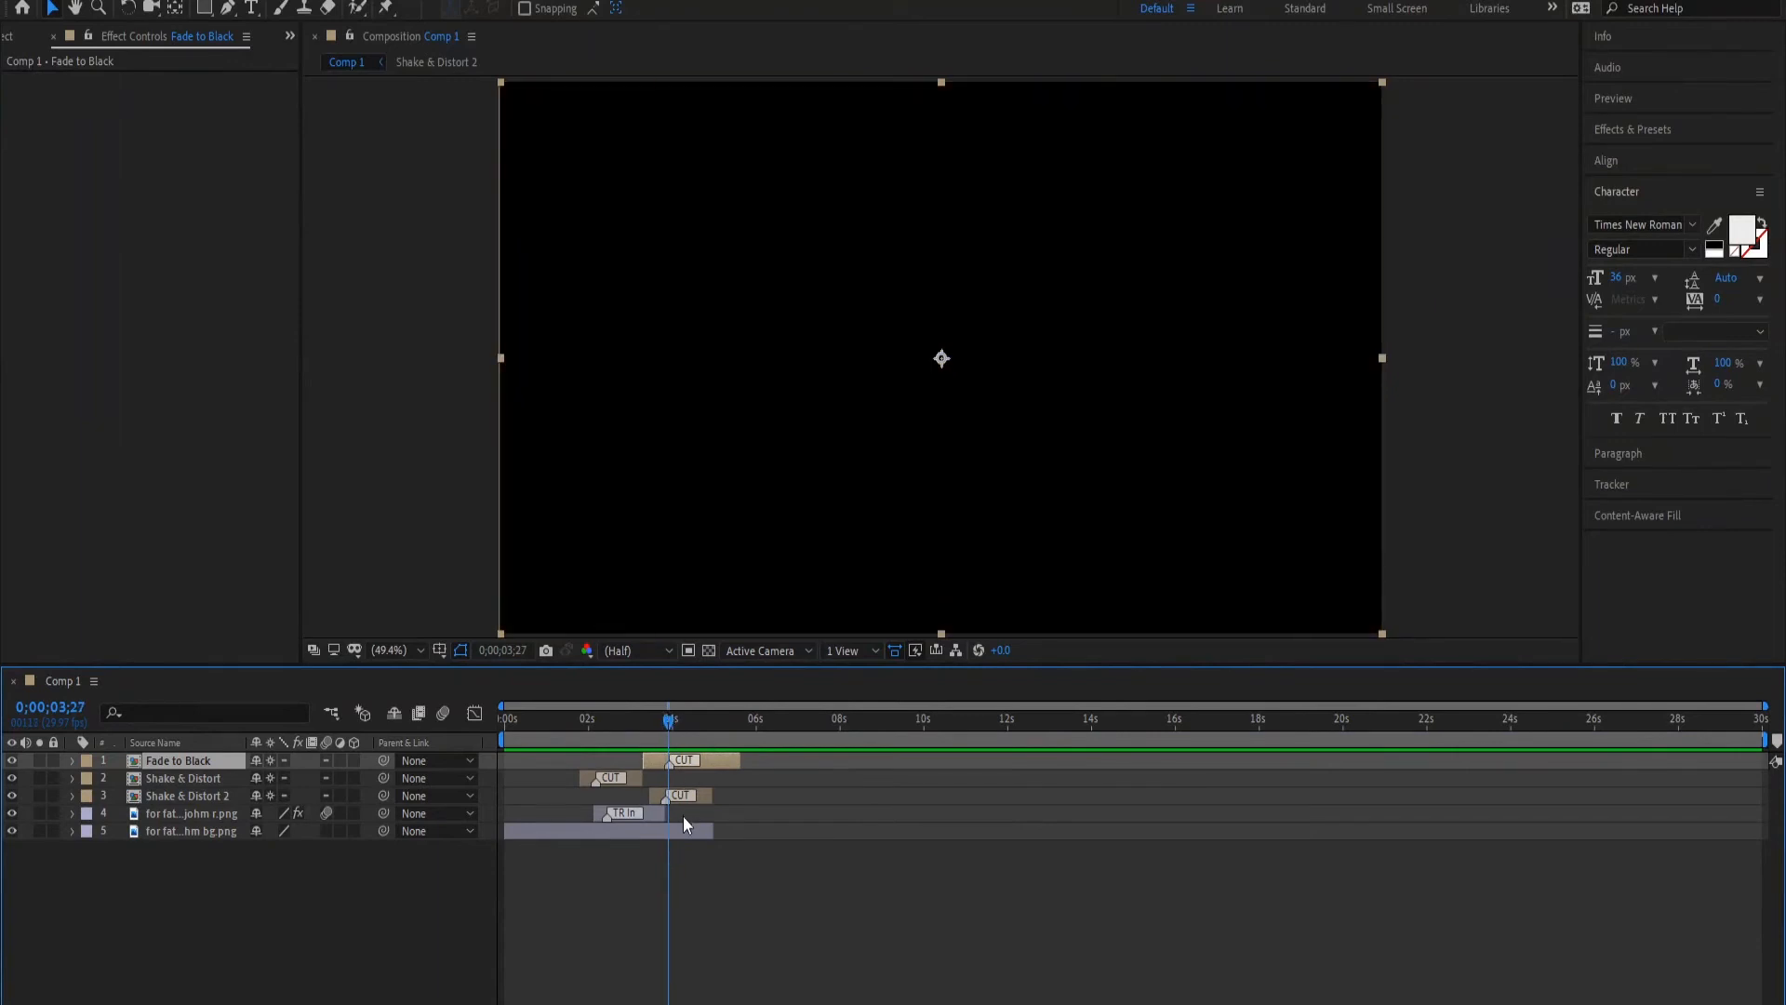
{"action": "left_click", "coordinate": [677, 830]}
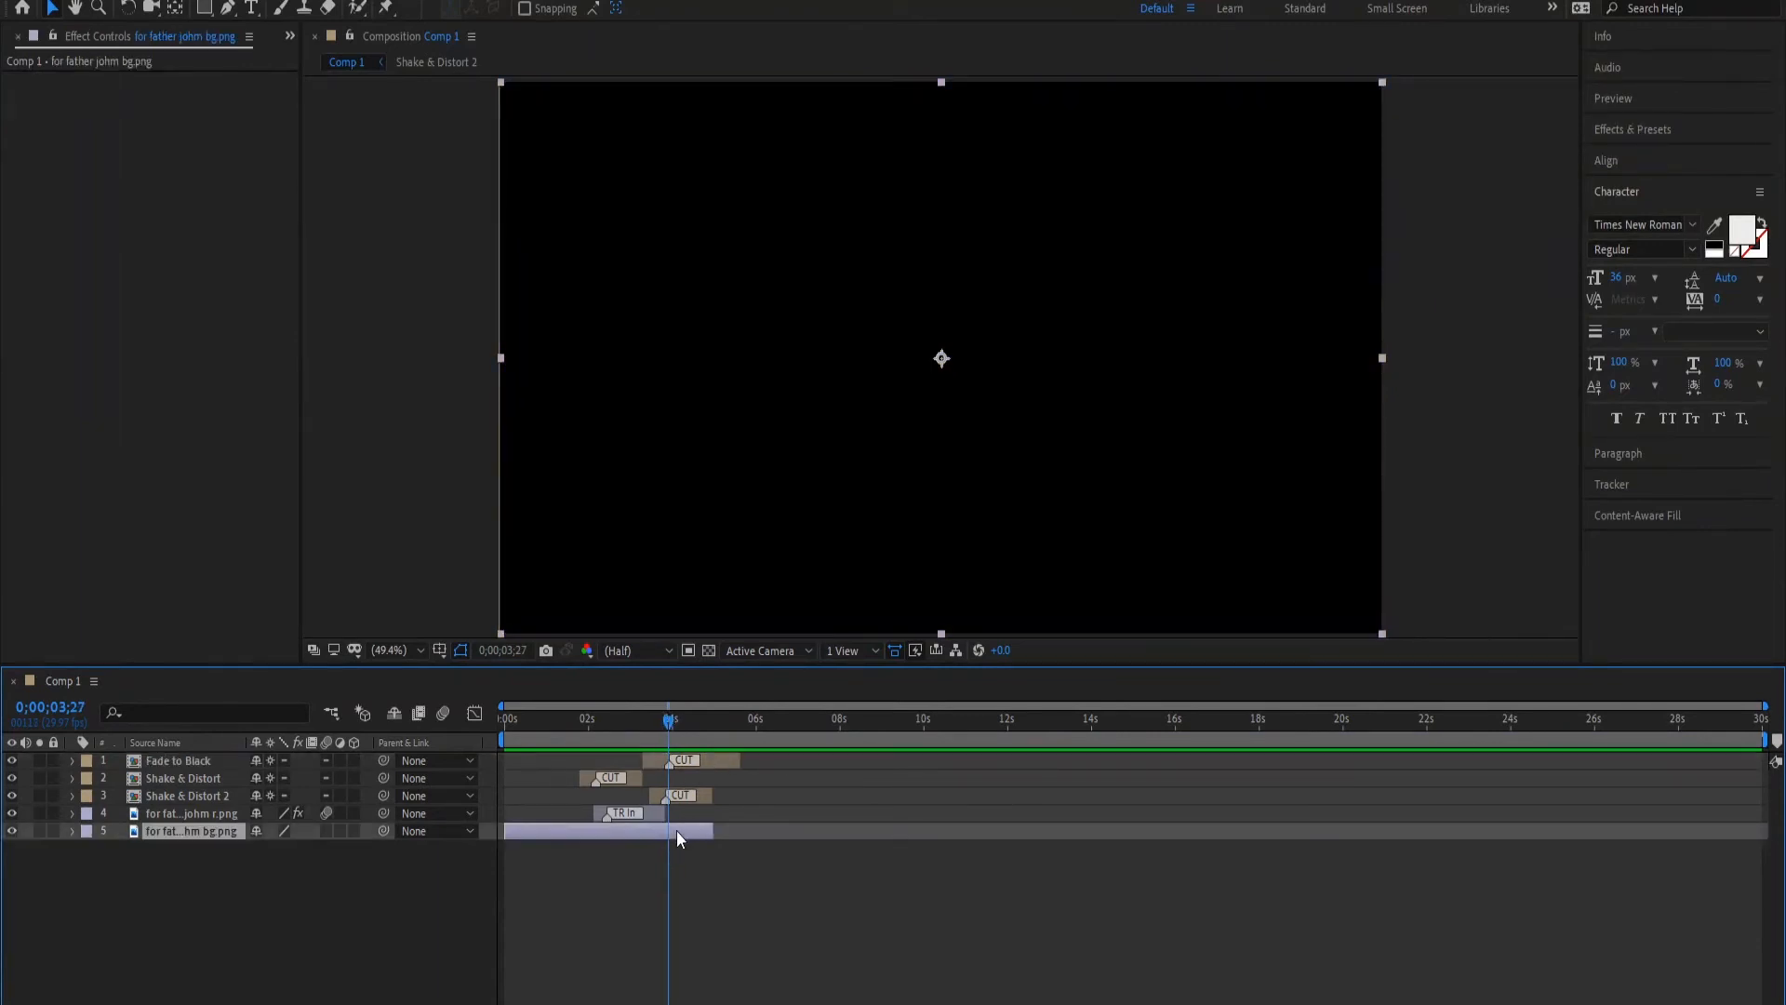
{"action": "key", "text": "ctrl+shift+d"}
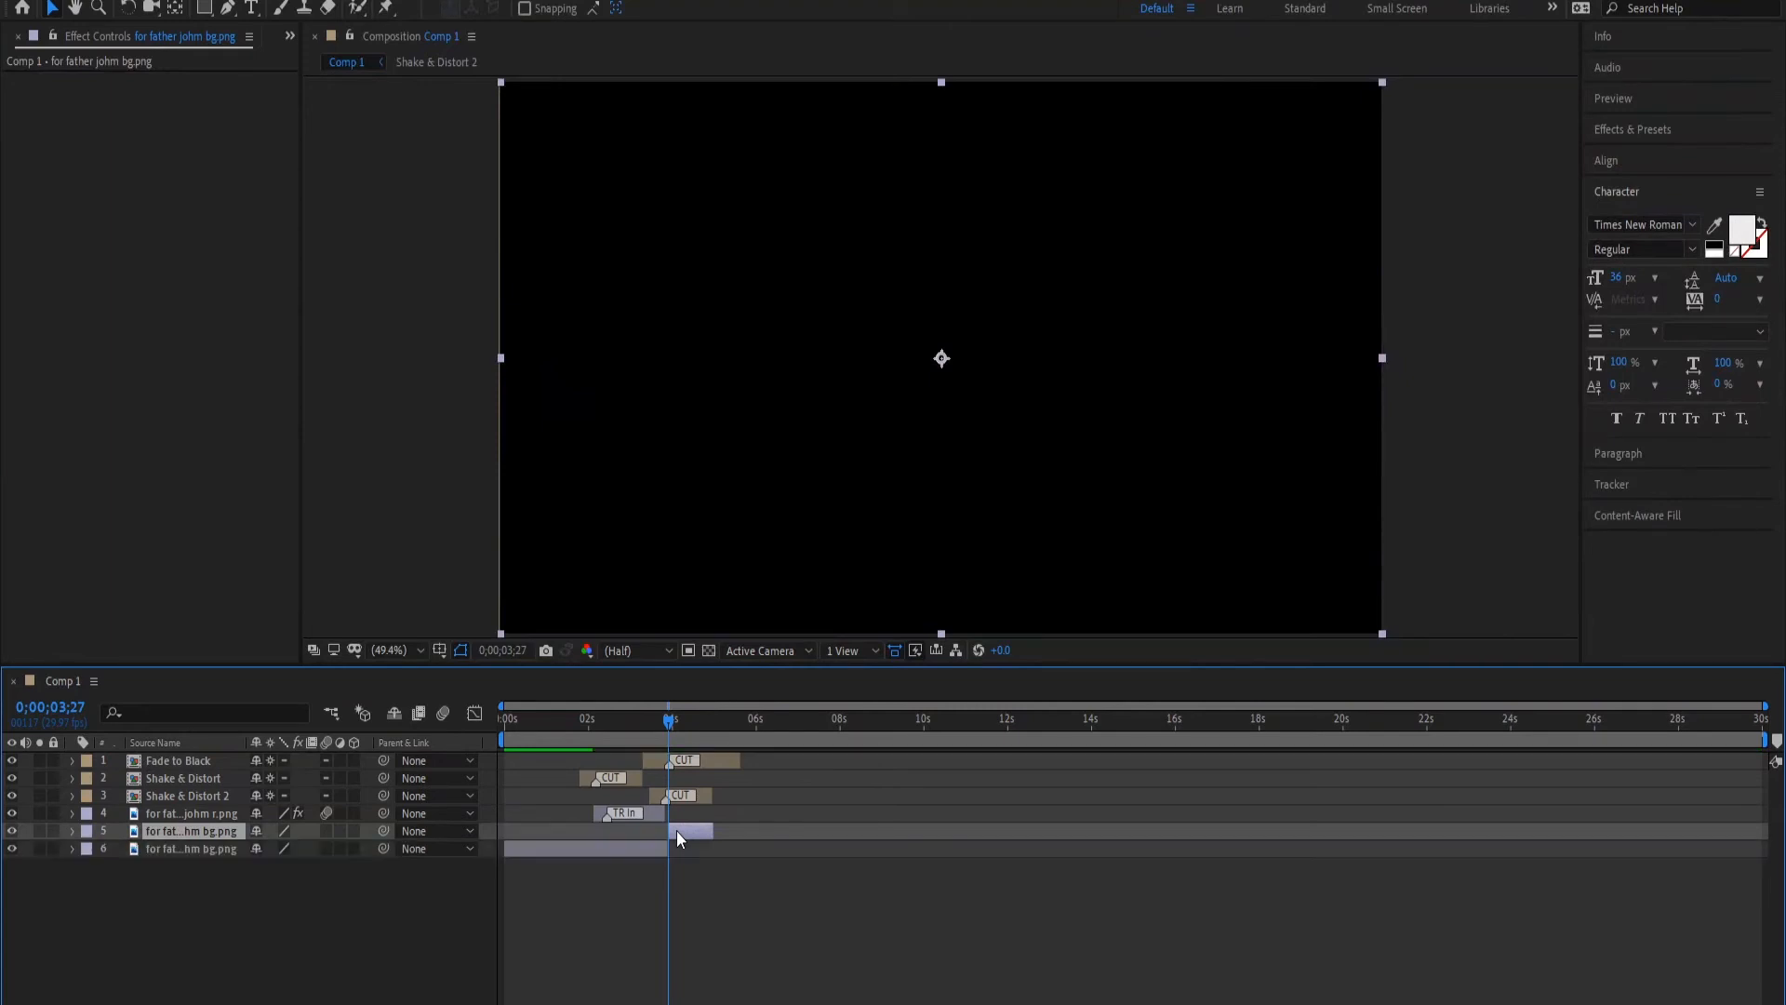
{"action": "key", "text": "Delete"}
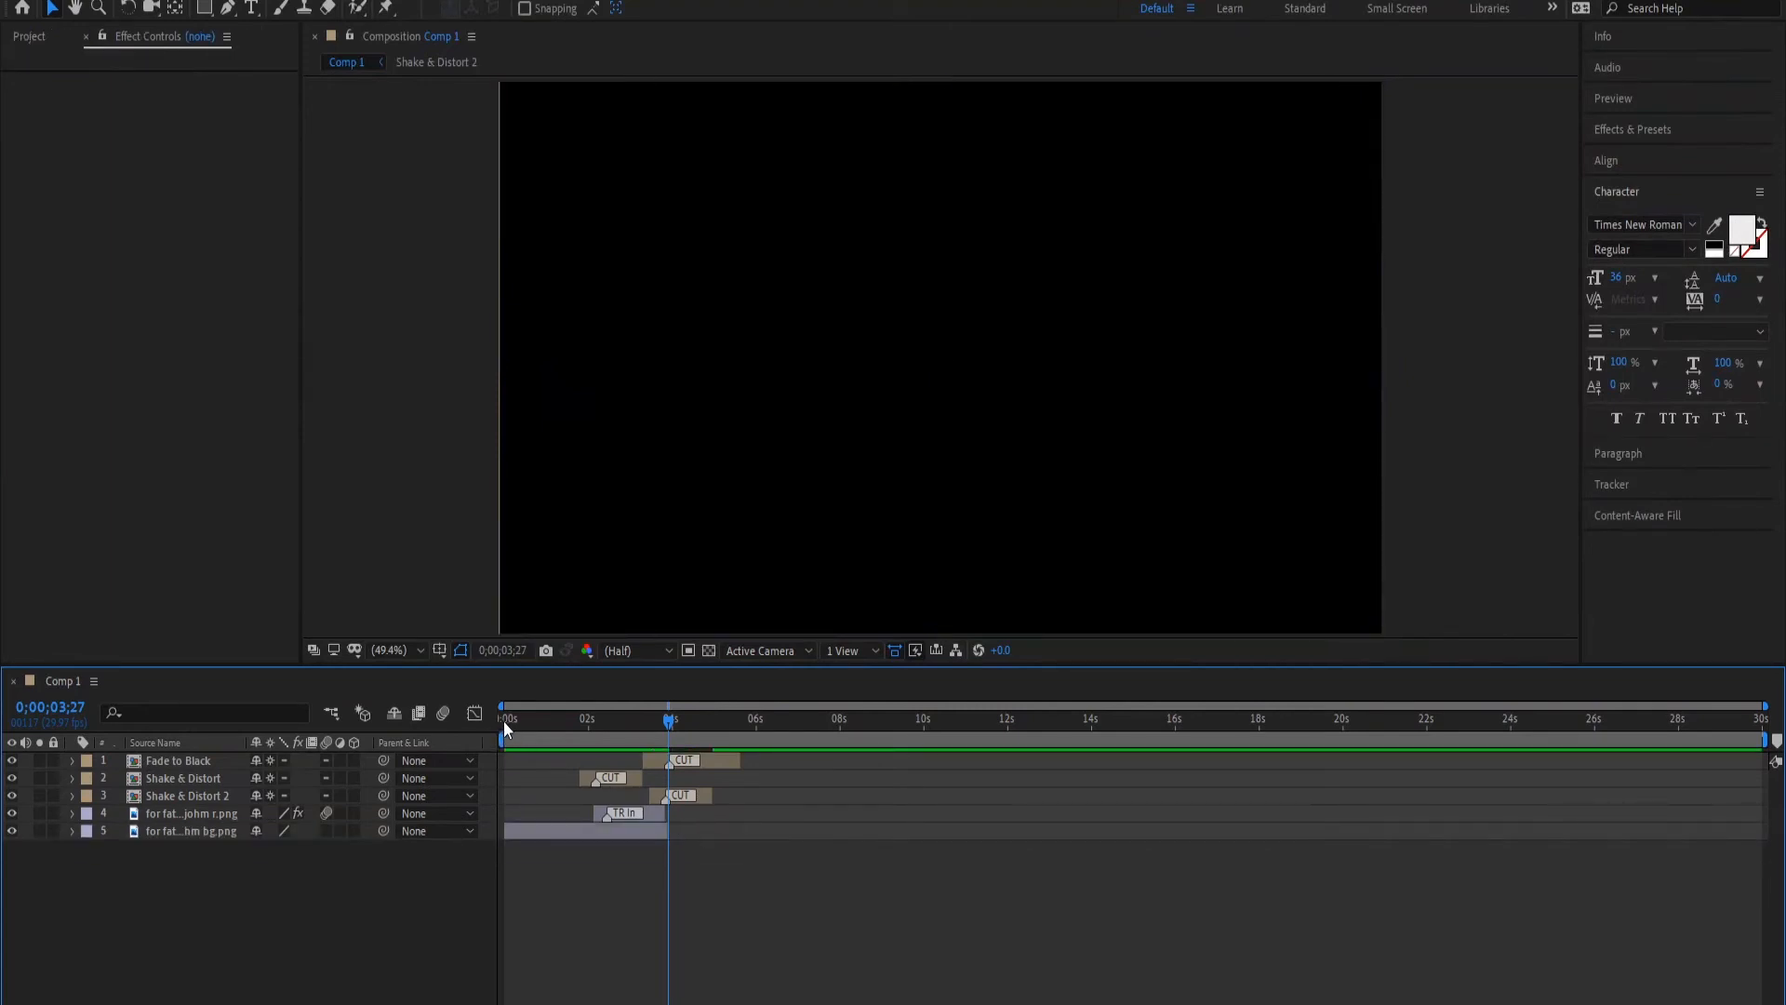
{"action": "left_click", "coordinate": [503, 722]}
{"action": "key", "text": "space"}
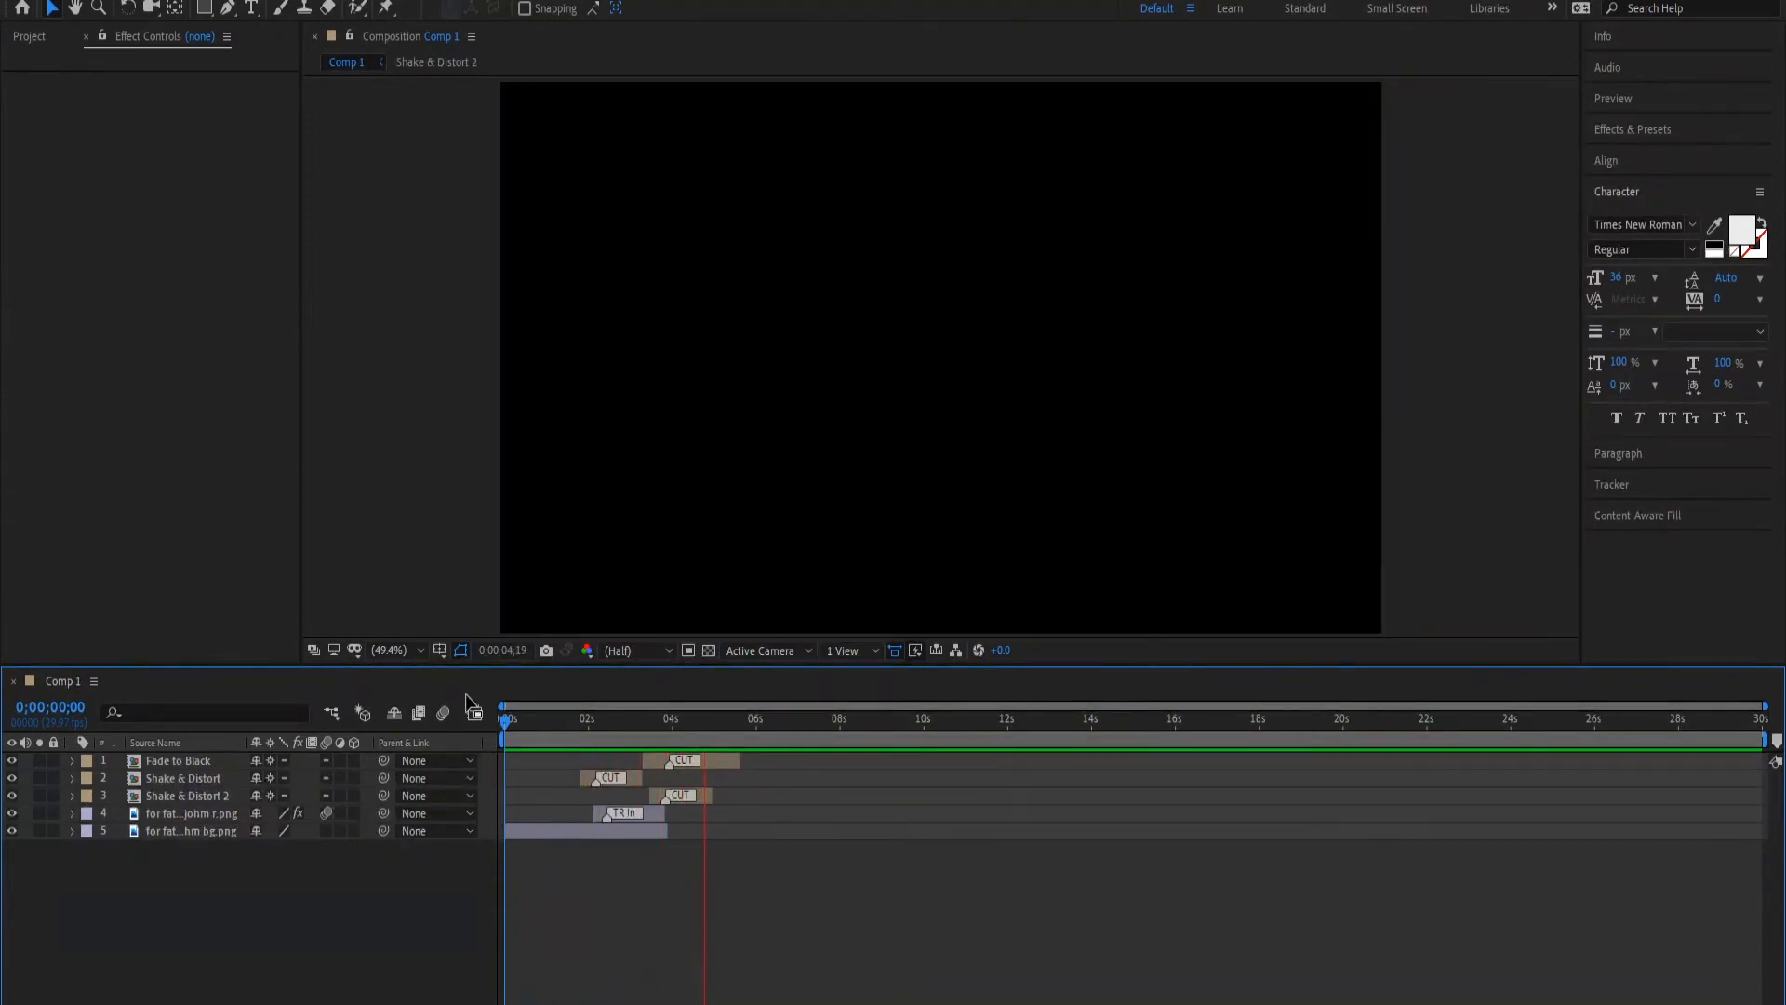
{"action": "key", "text": "space"}
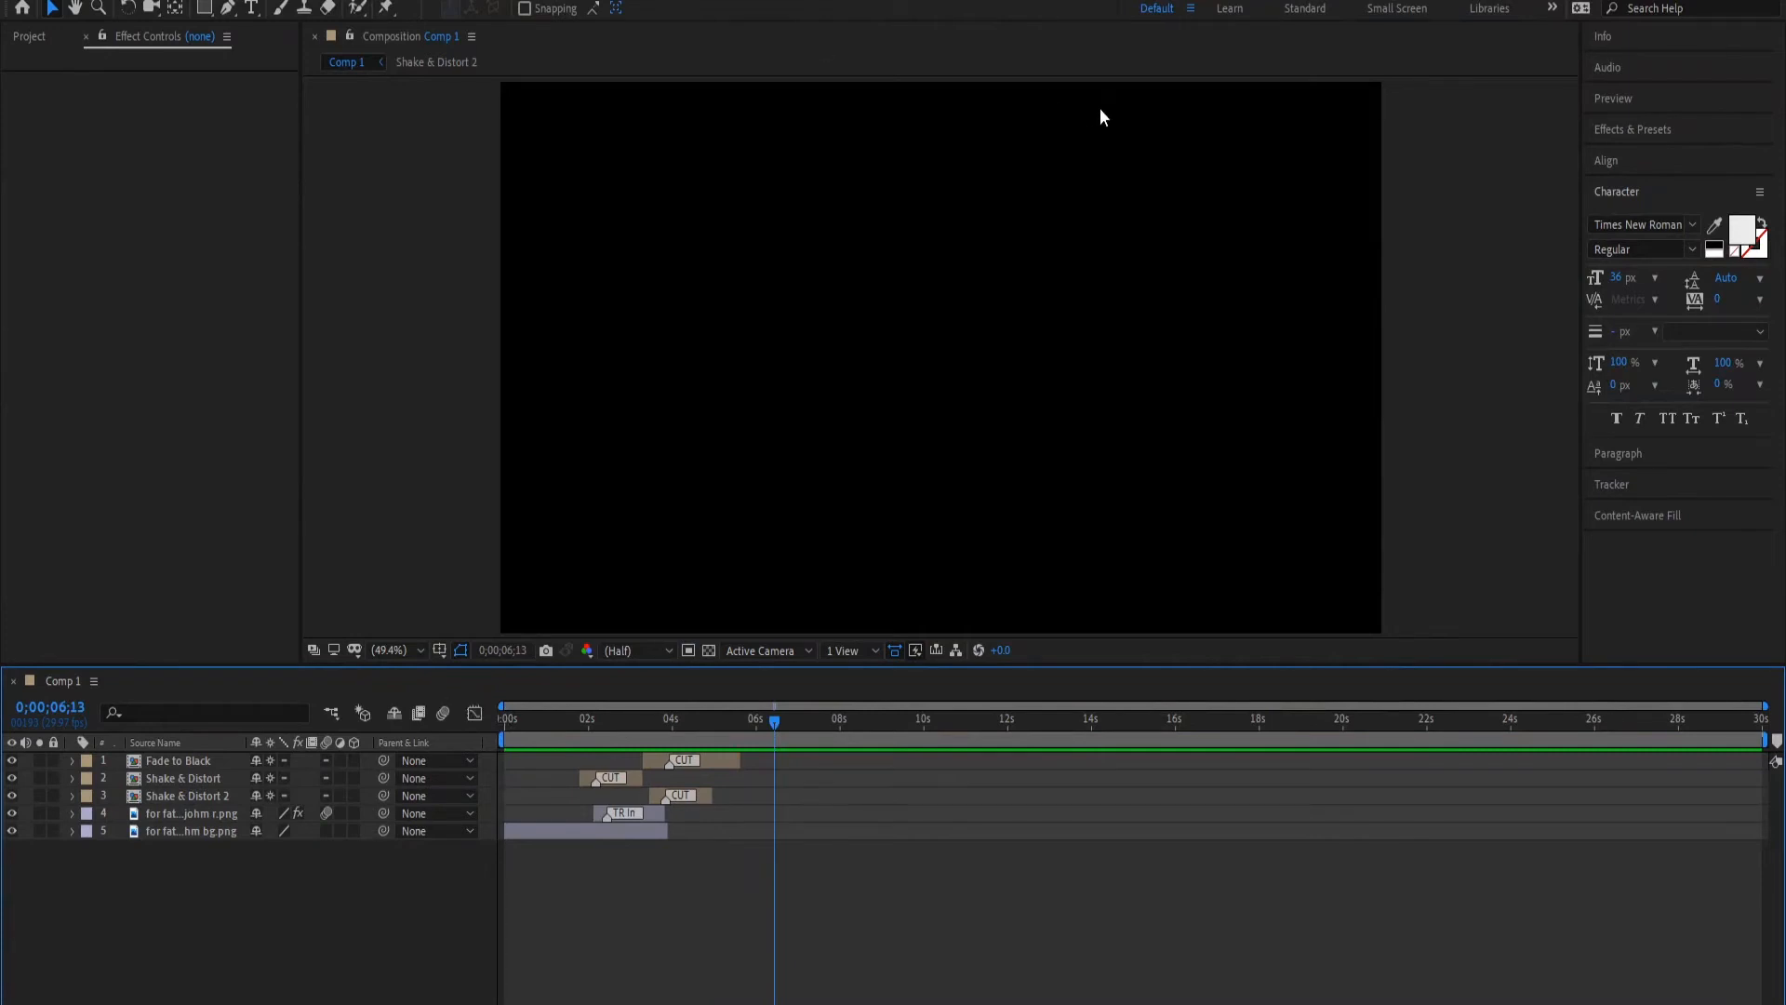
- Examine the Basic, Advanced and 3D Renderer settings of Comp 1
{"action": "left_click", "coordinate": [15, 0]}
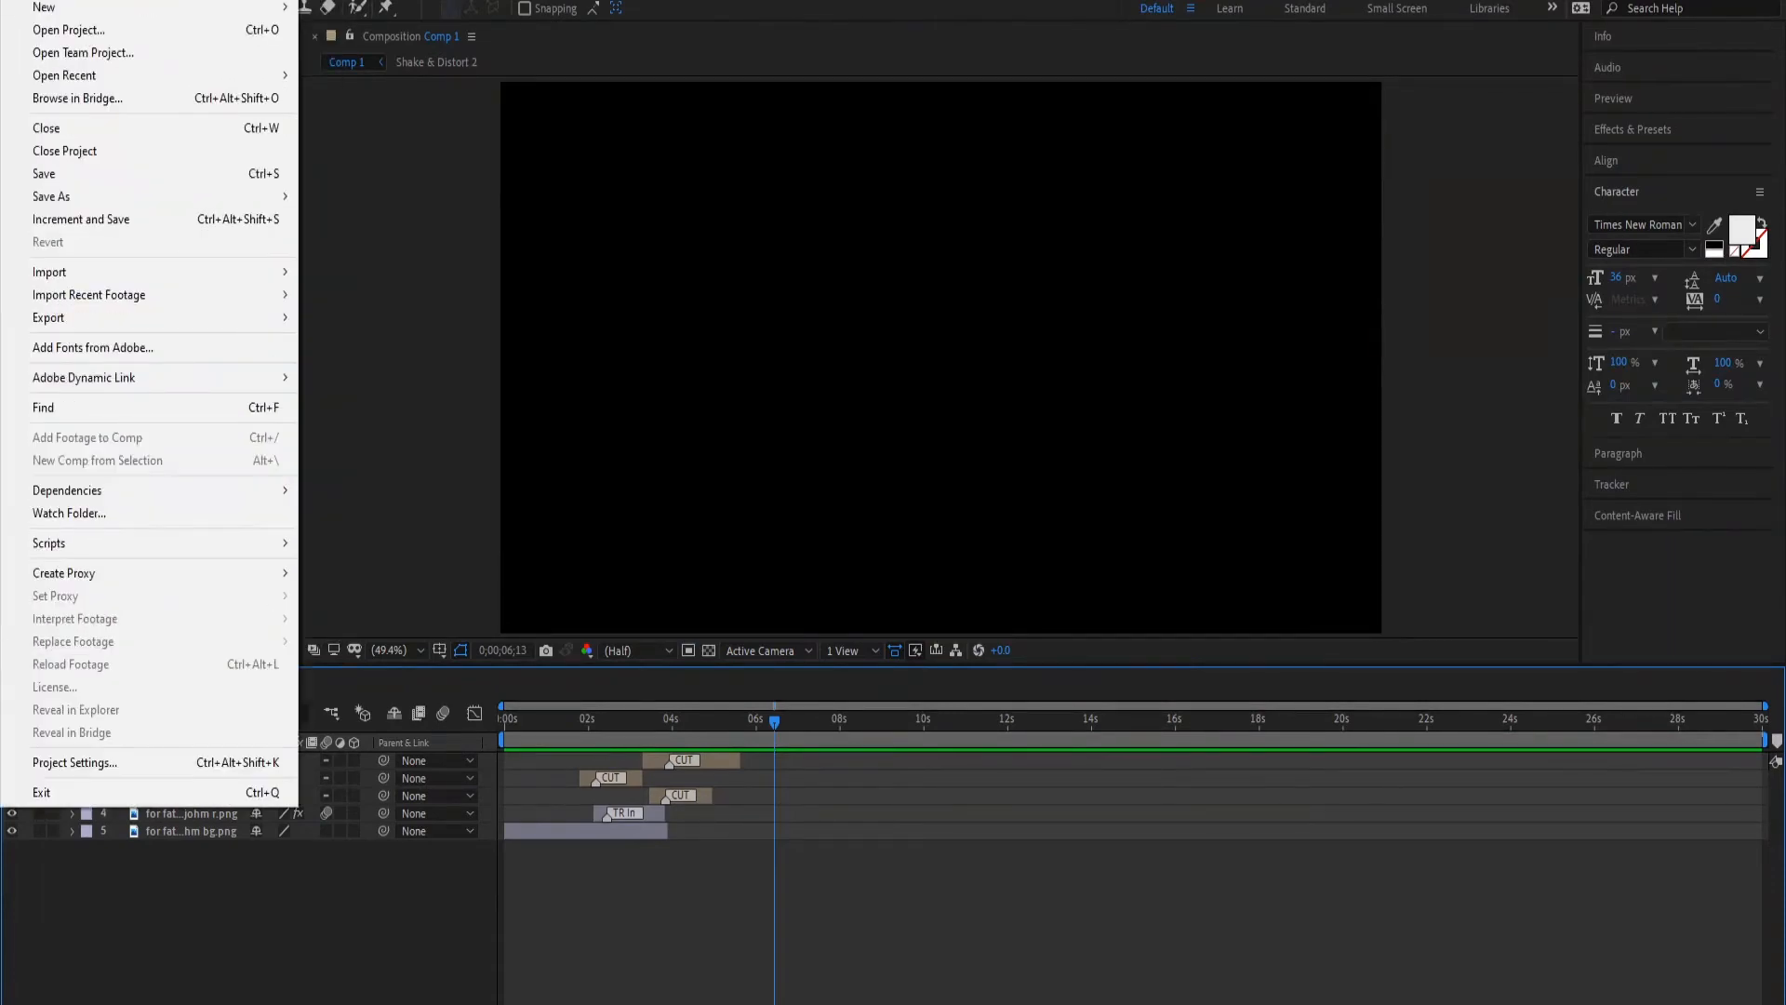
{"action": "mouse_move", "coordinate": [95, 0]}
{"action": "mouse_move", "coordinate": [169, 3]}
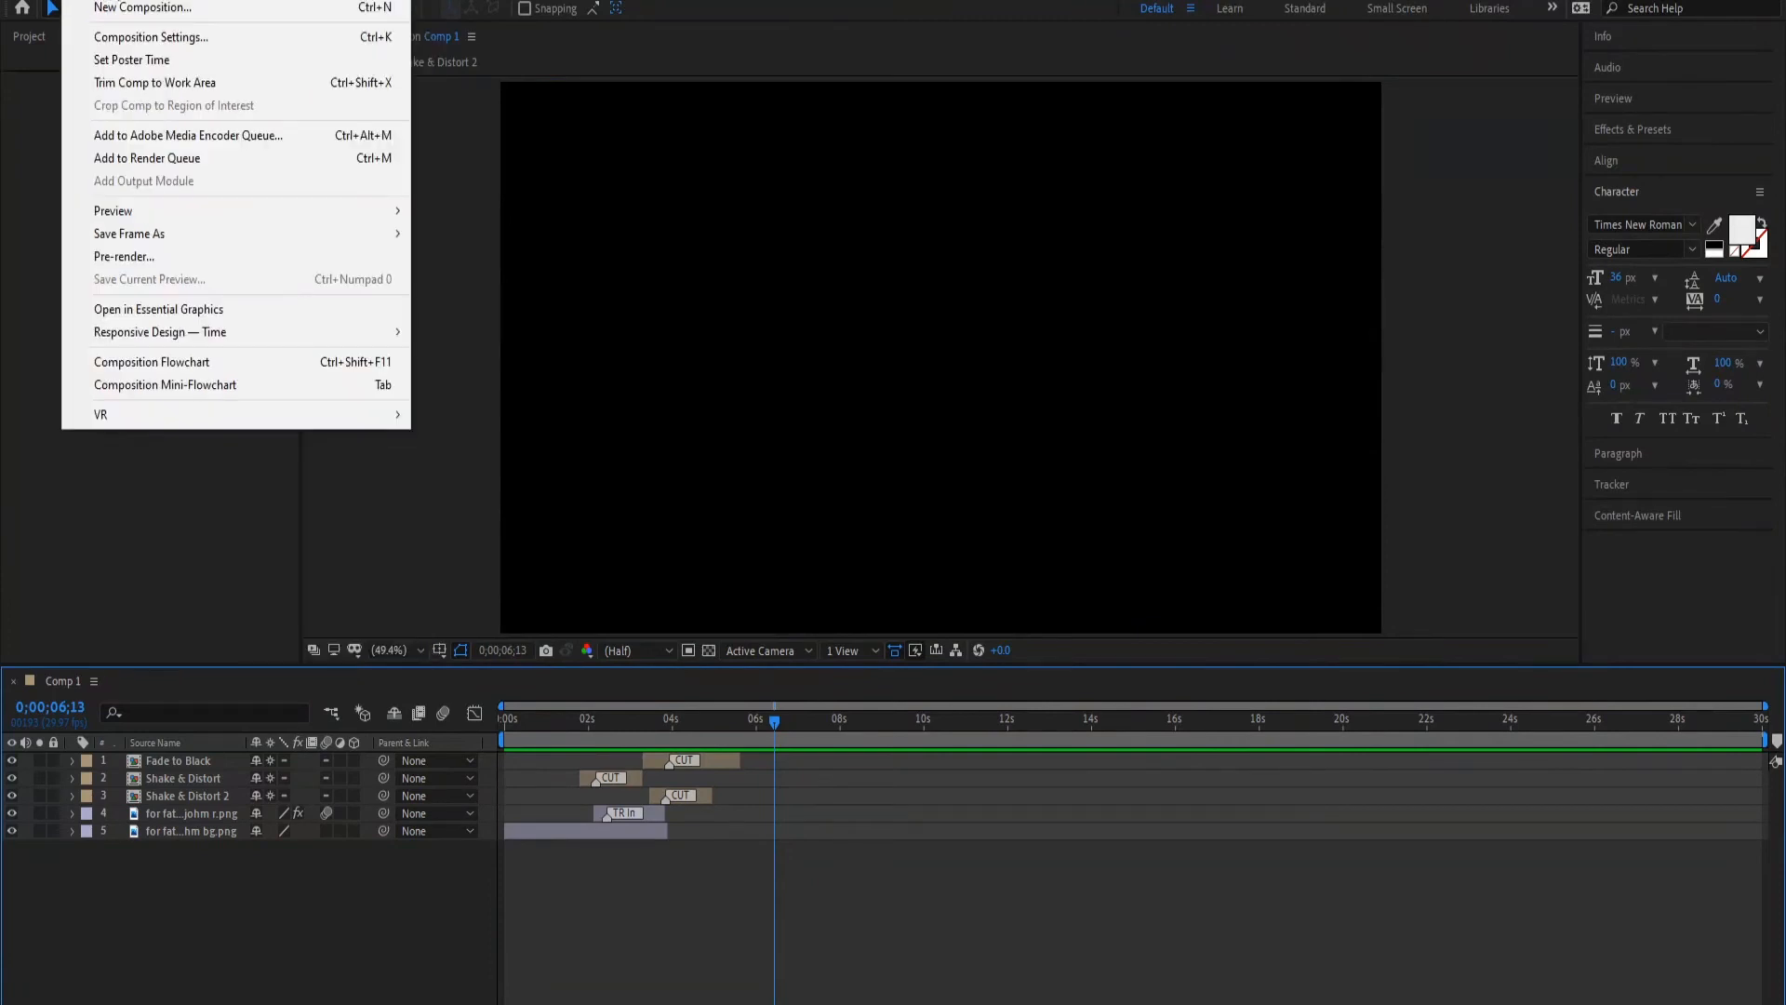
{"action": "left_click", "coordinate": [145, 36]}
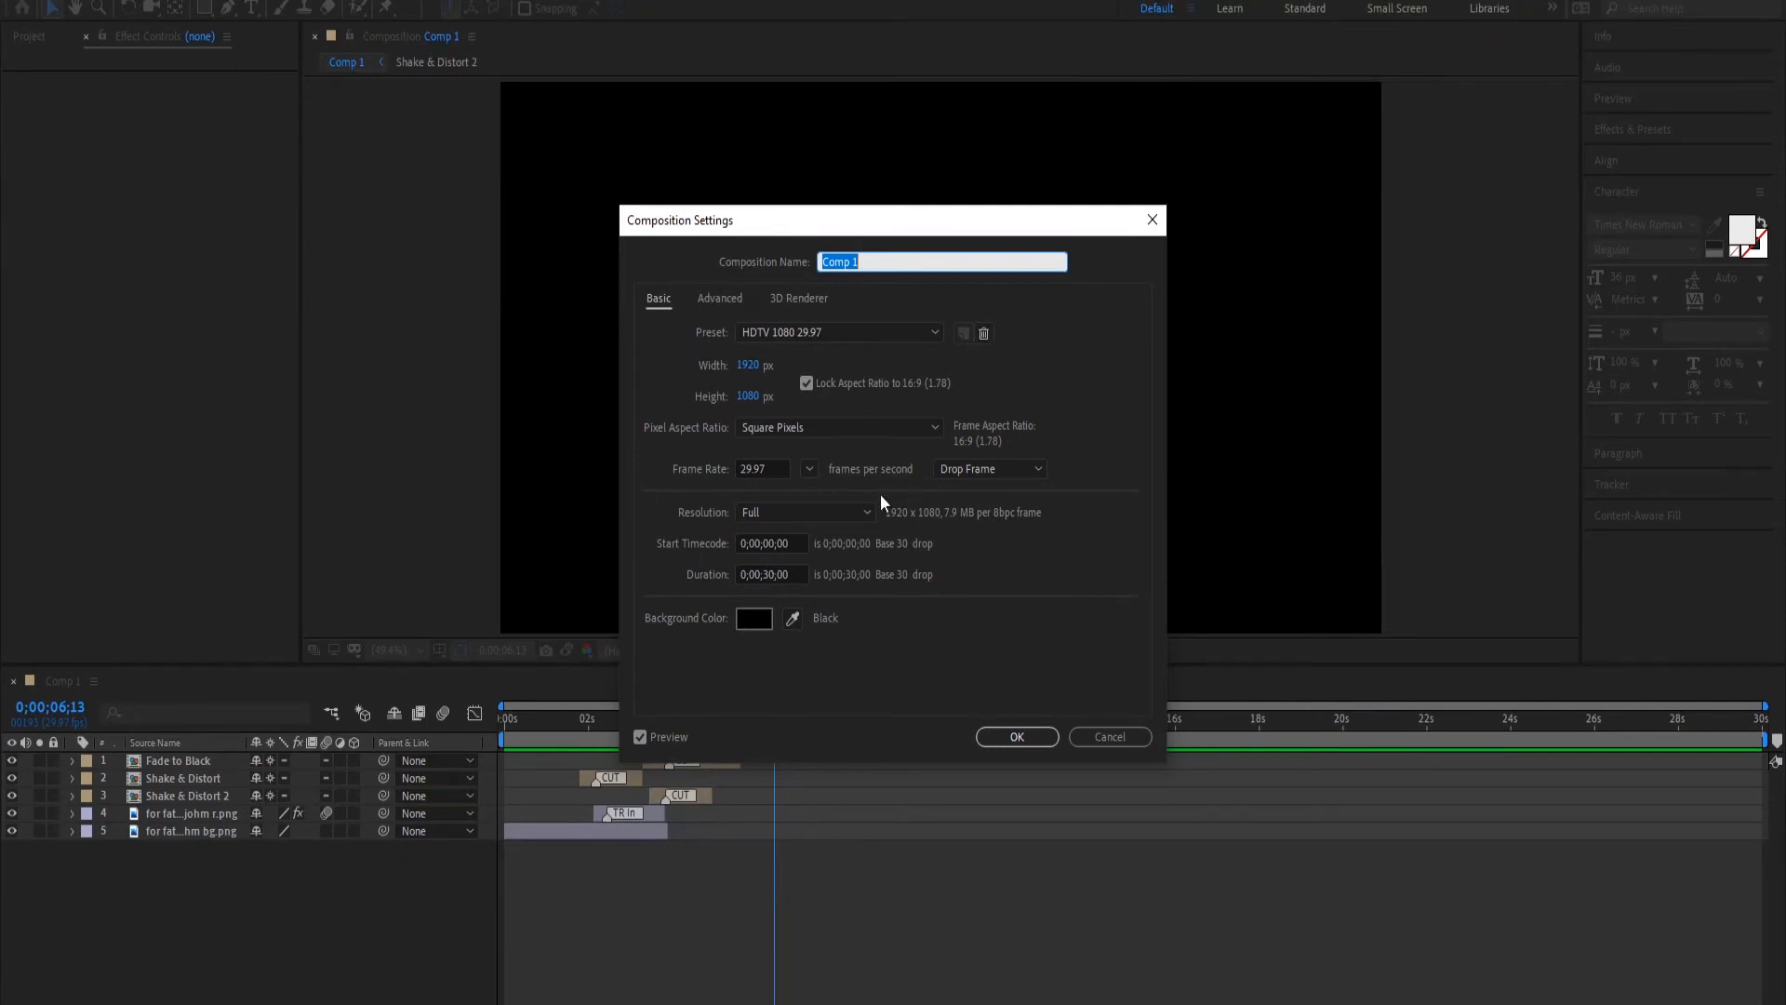
{"action": "left_click", "coordinate": [717, 302]}
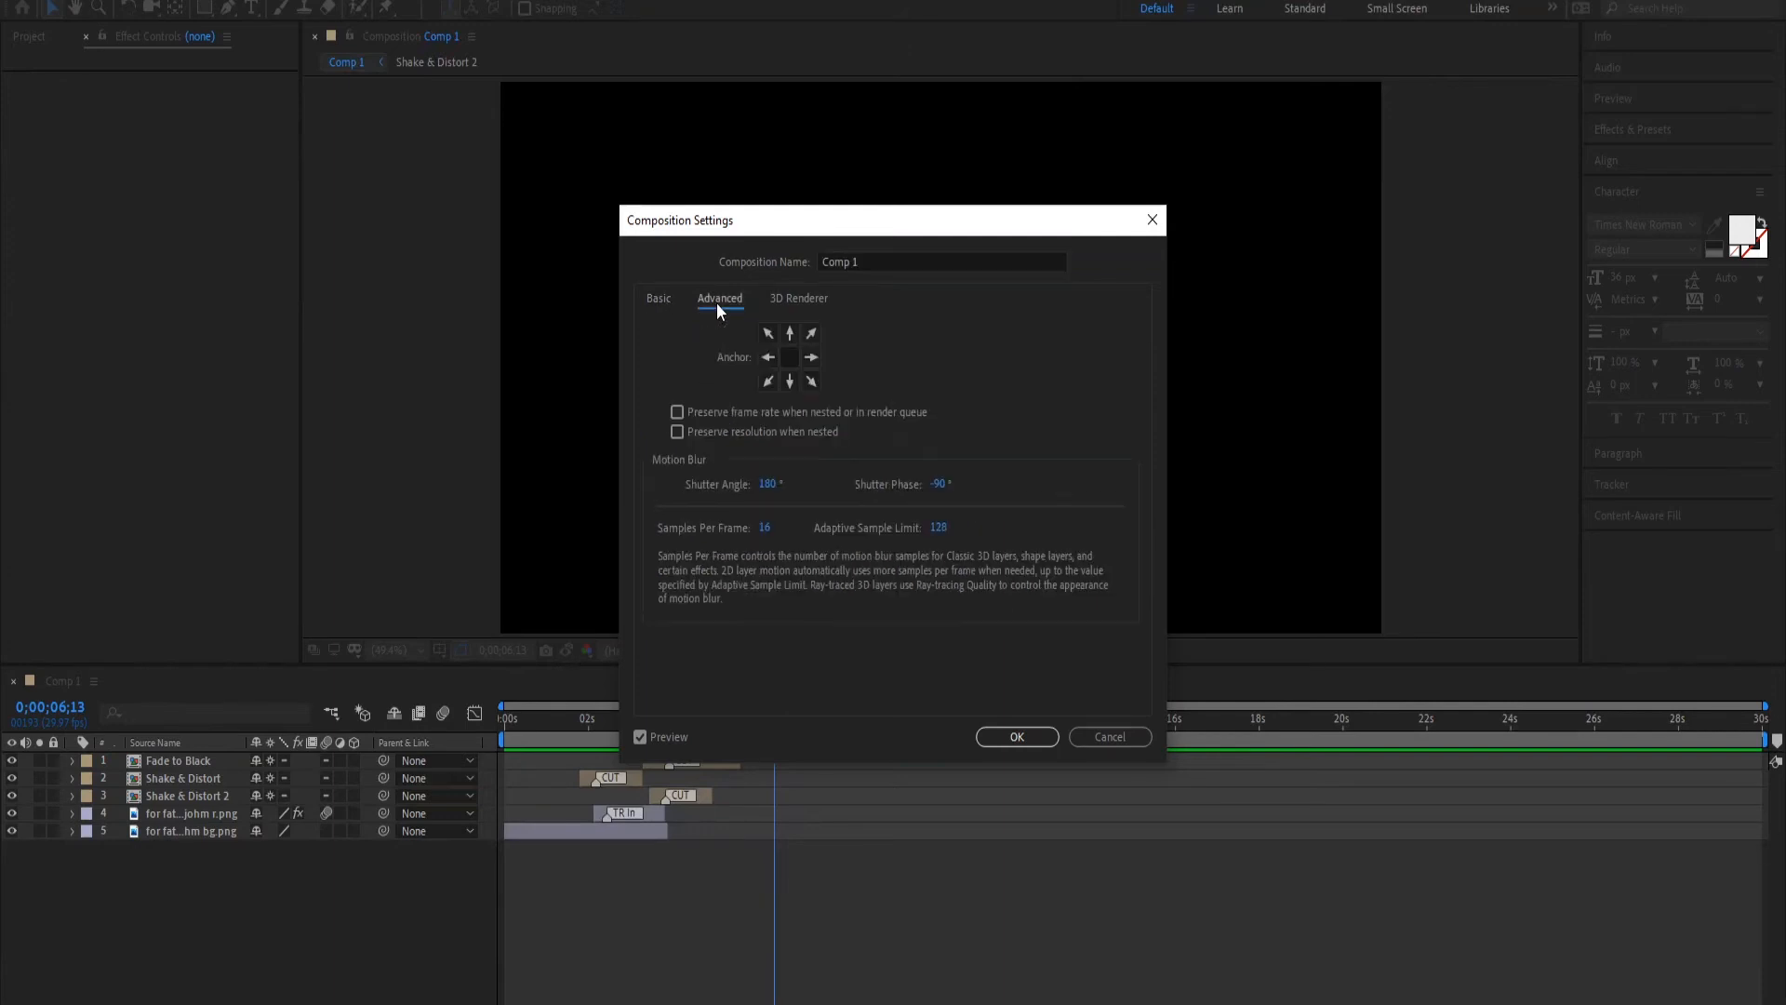
{"action": "left_click", "coordinate": [813, 301]}
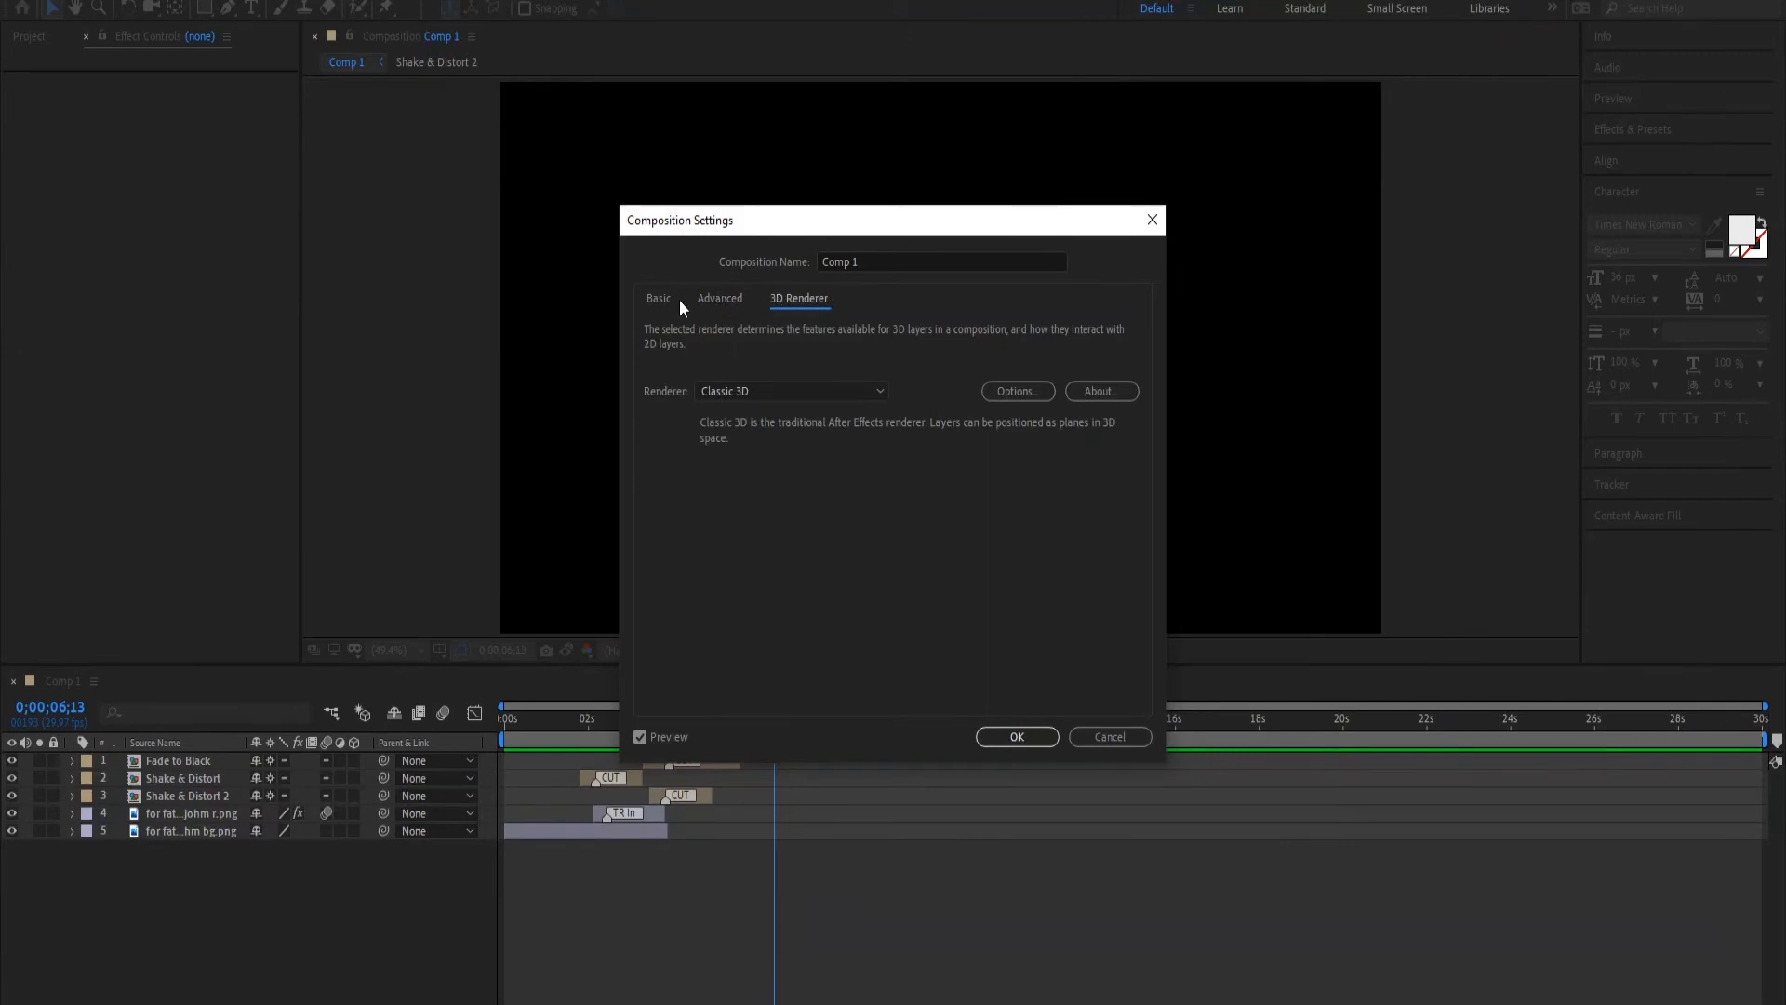
{"action": "left_click", "coordinate": [674, 300]}
{"action": "left_click", "coordinate": [721, 299]}
{"action": "left_click", "coordinate": [800, 299]}
{"action": "left_click", "coordinate": [662, 303]}
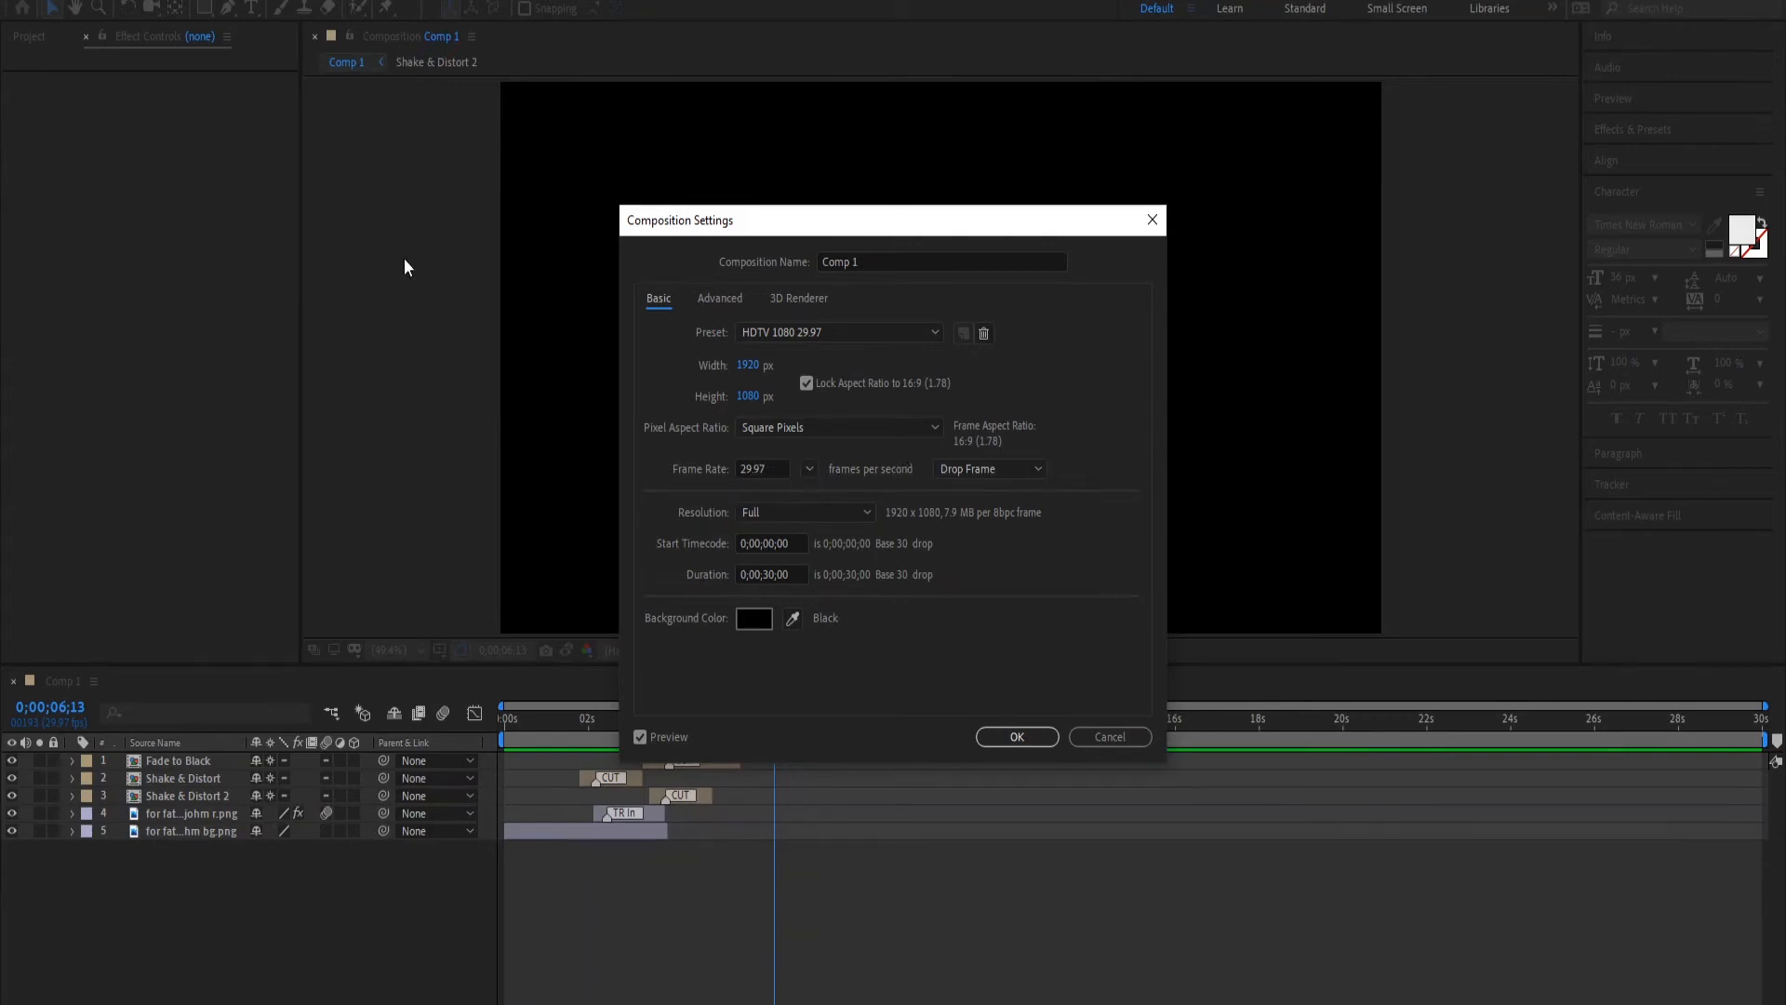
- Look through the available composition presets and close the composition settings without changing anything
{"action": "left_click", "coordinate": [890, 335]}
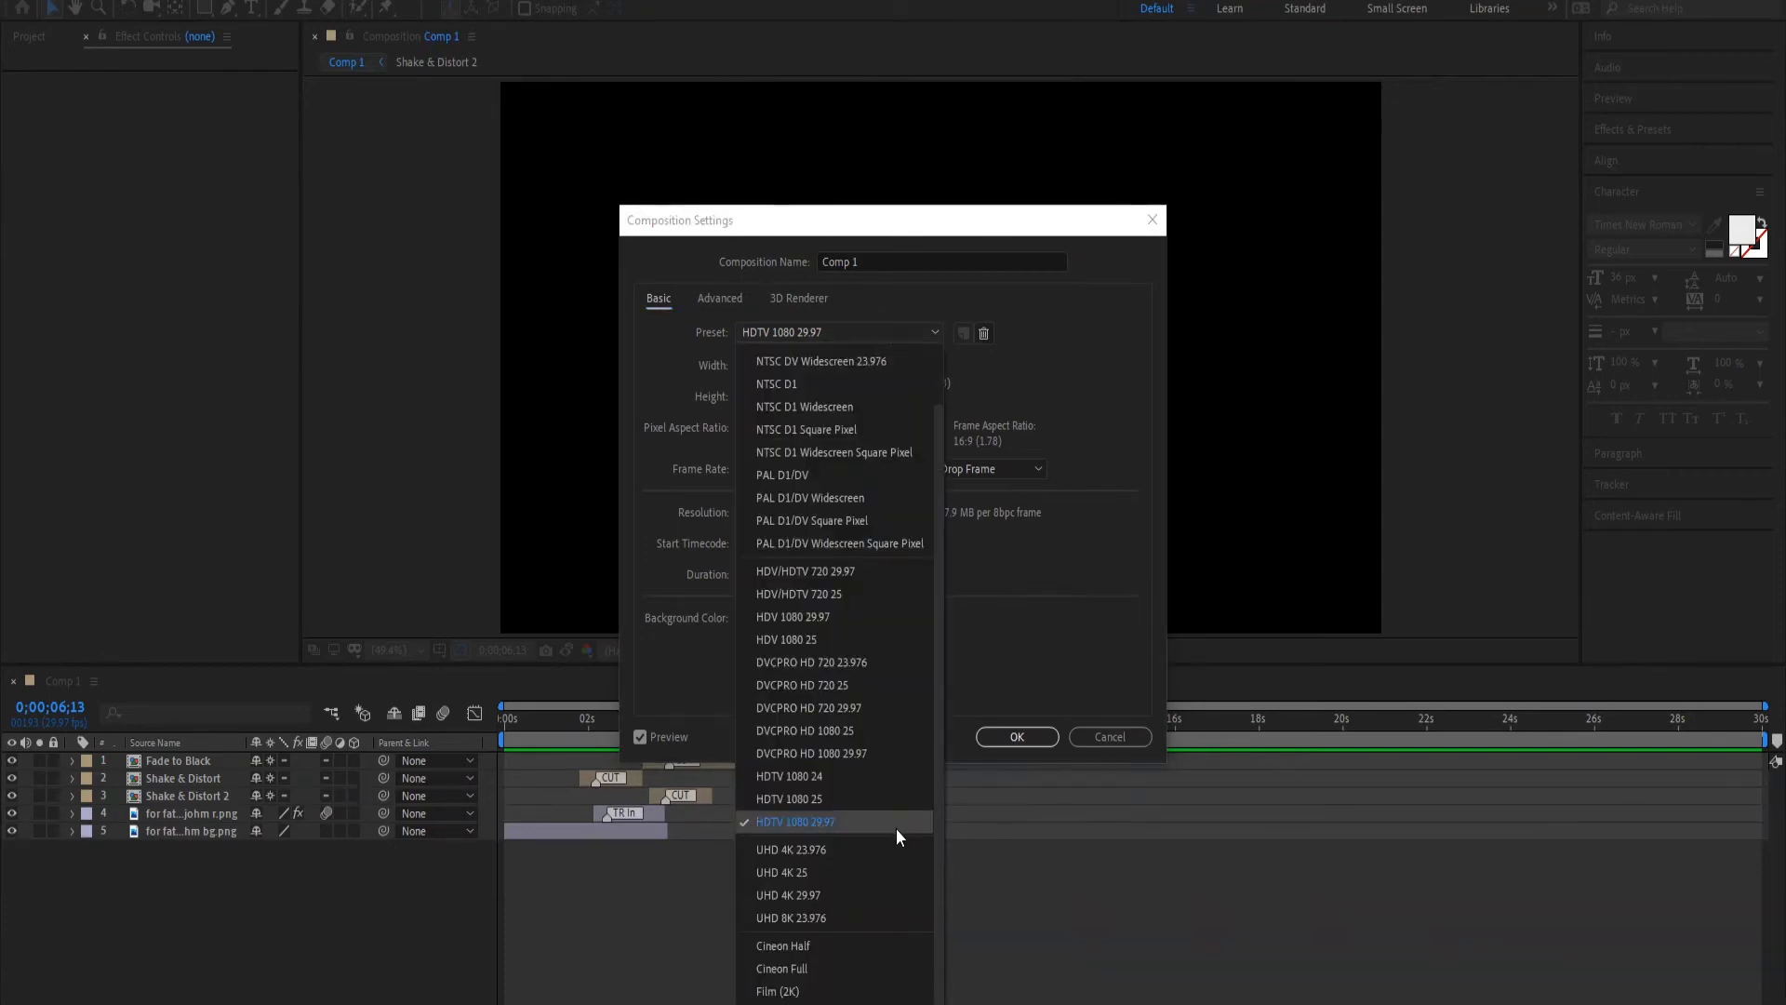
{"action": "scroll", "coordinate": [899, 826], "scroll_direction": "up", "scroll_amount": 2}
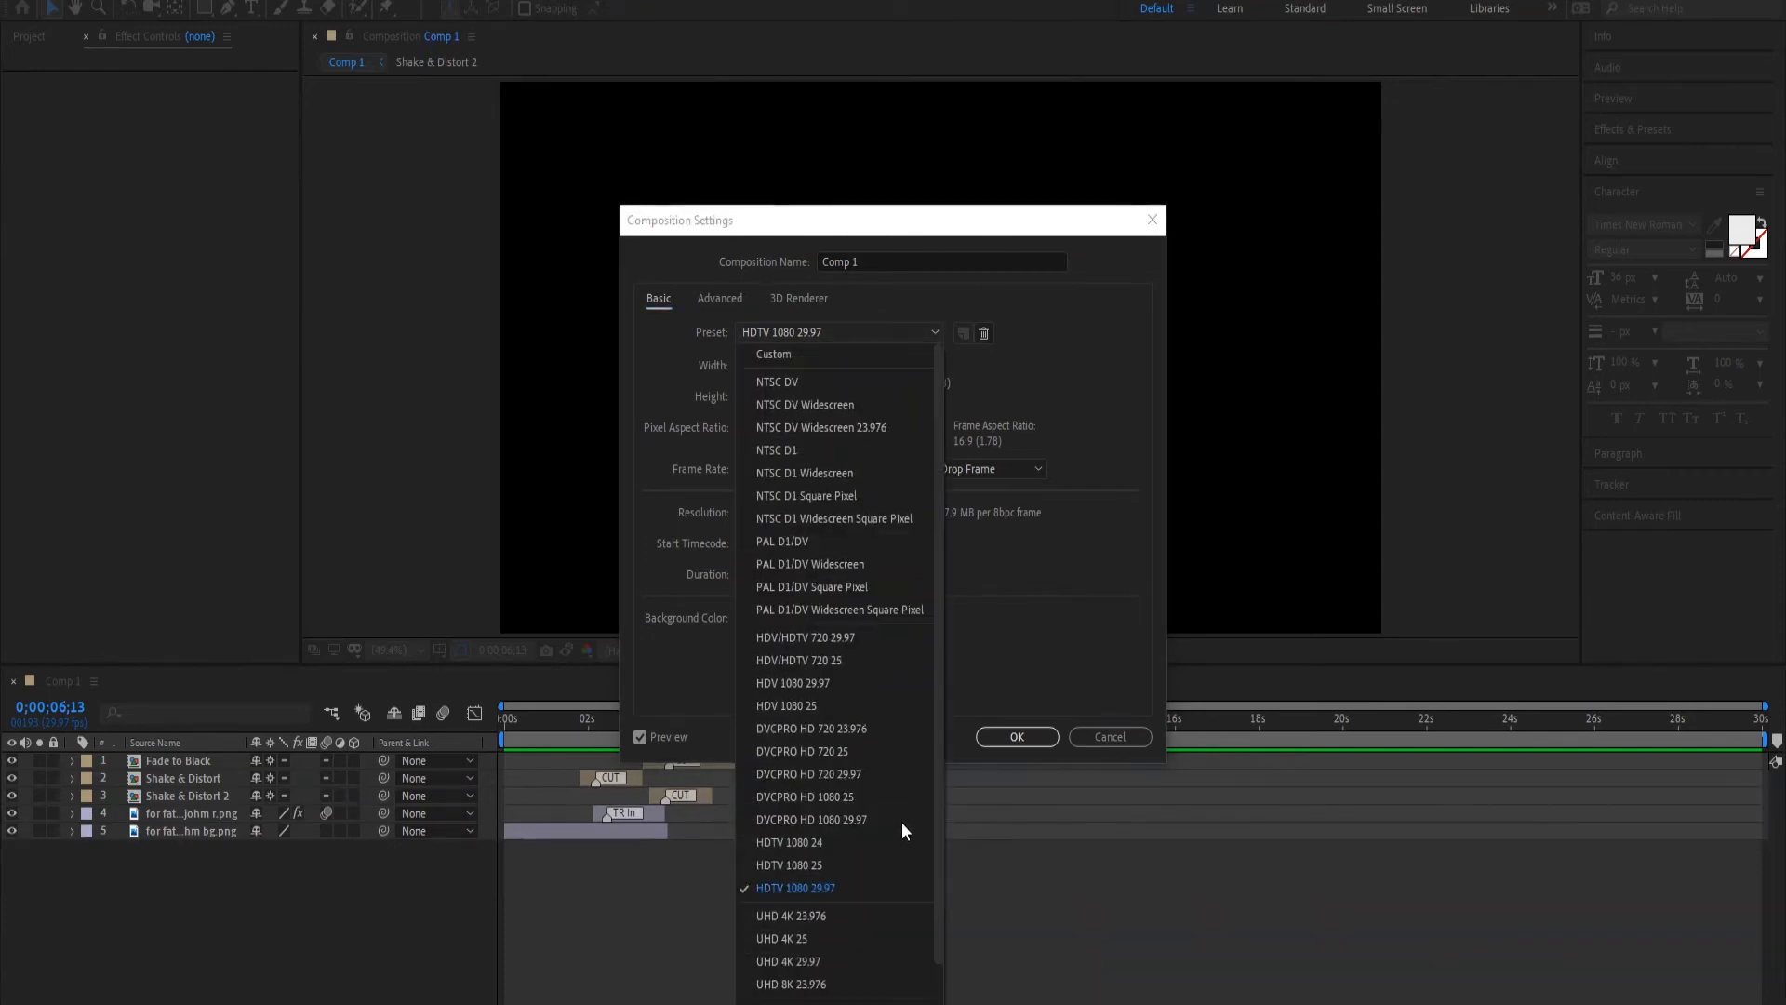
{"action": "left_click", "coordinate": [1100, 402]}
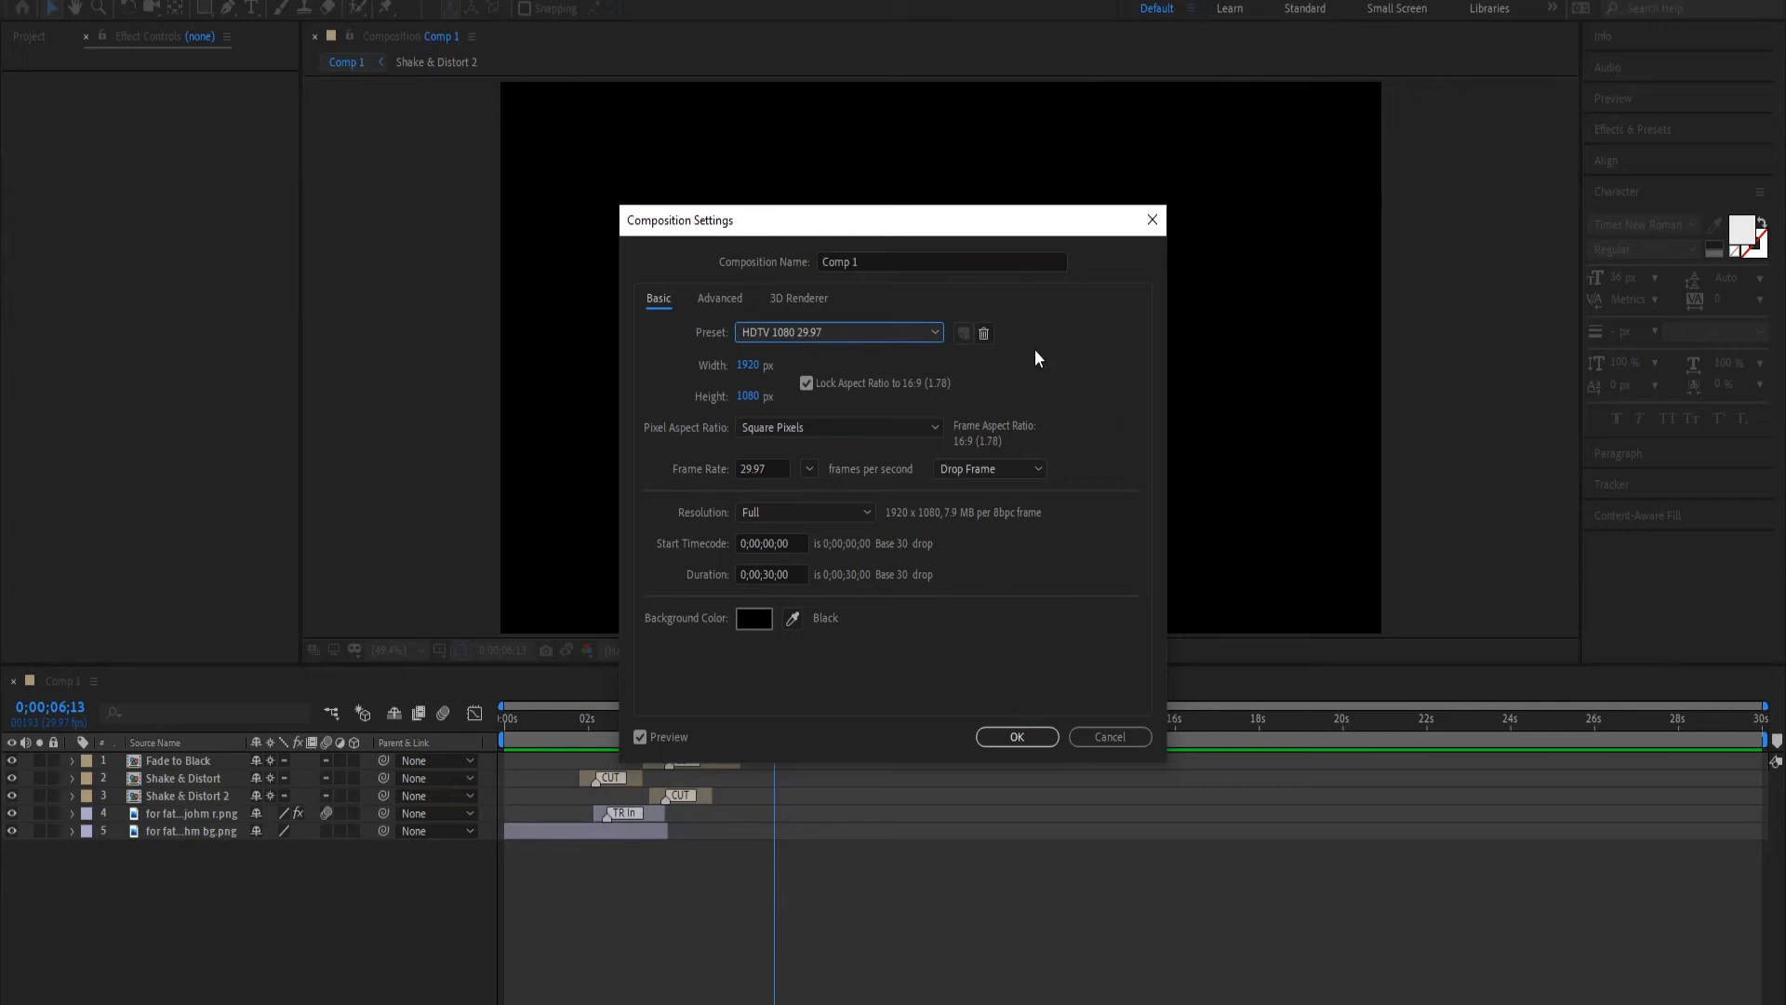
{"action": "left_click", "coordinate": [1154, 220]}
- Play Comp 1 from 0;00;00;00 and add it to the render queue
{"action": "left_click_drag", "start_coordinate": [518, 726], "coordinate": [488, 728]}
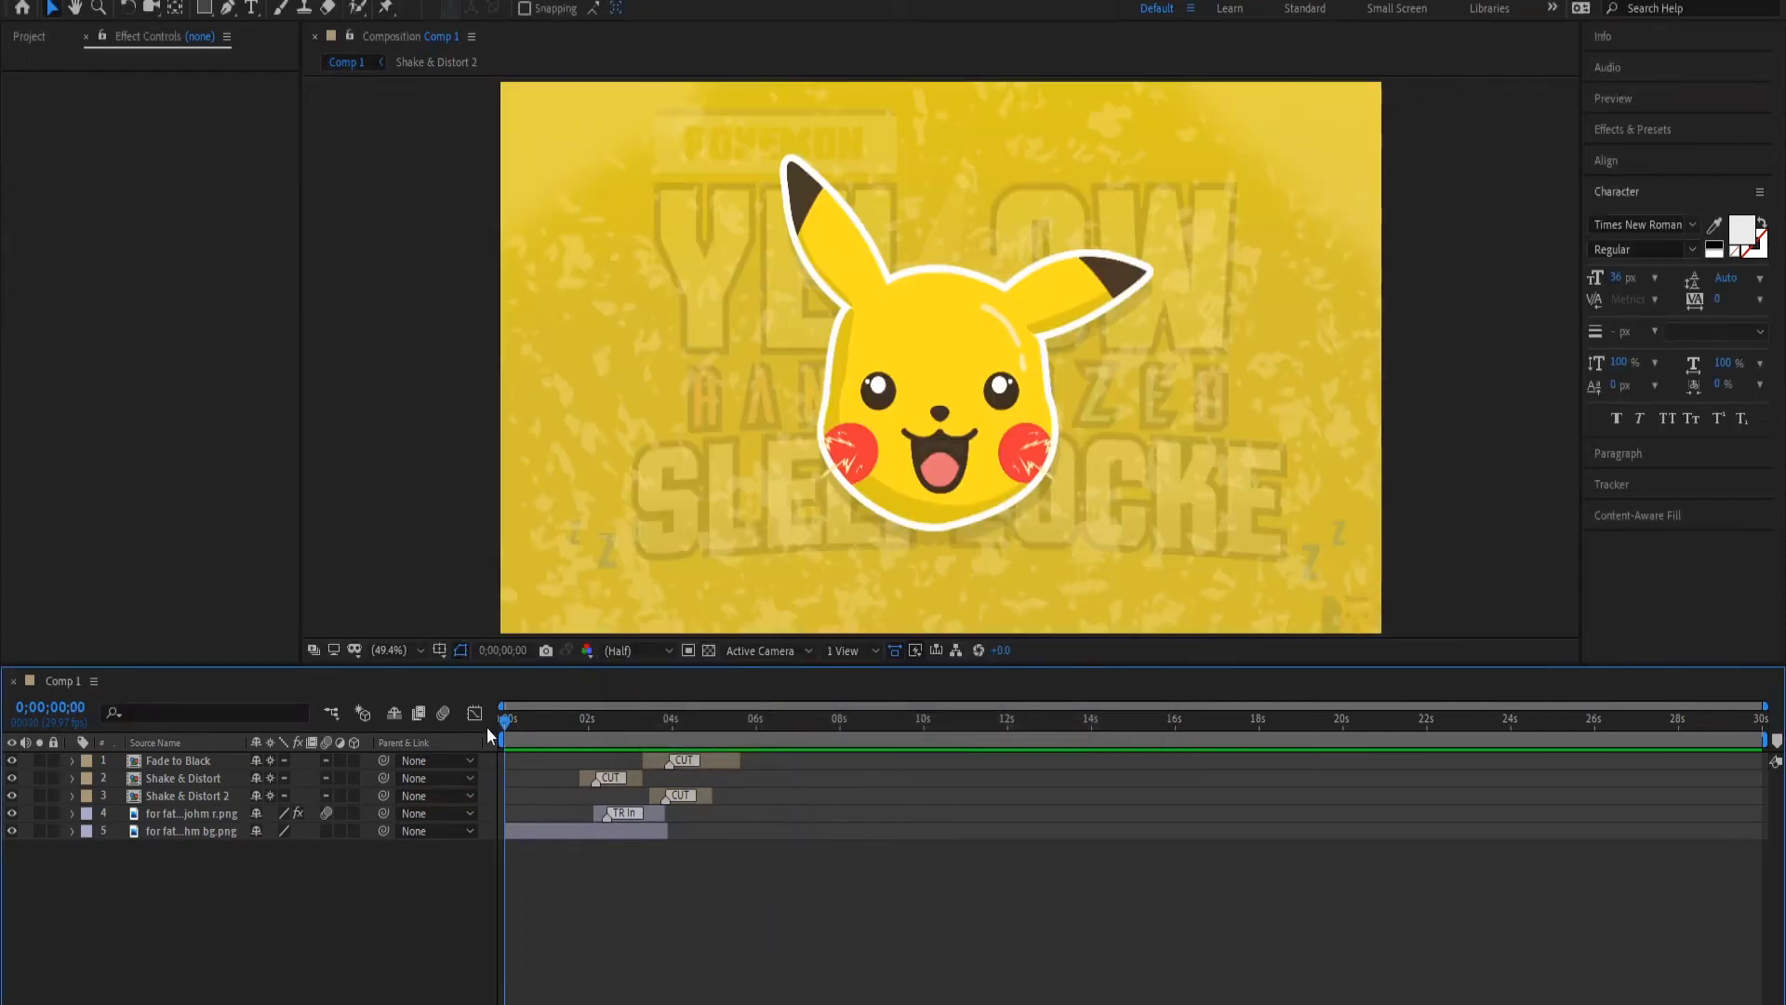
{"action": "key", "text": "space"}
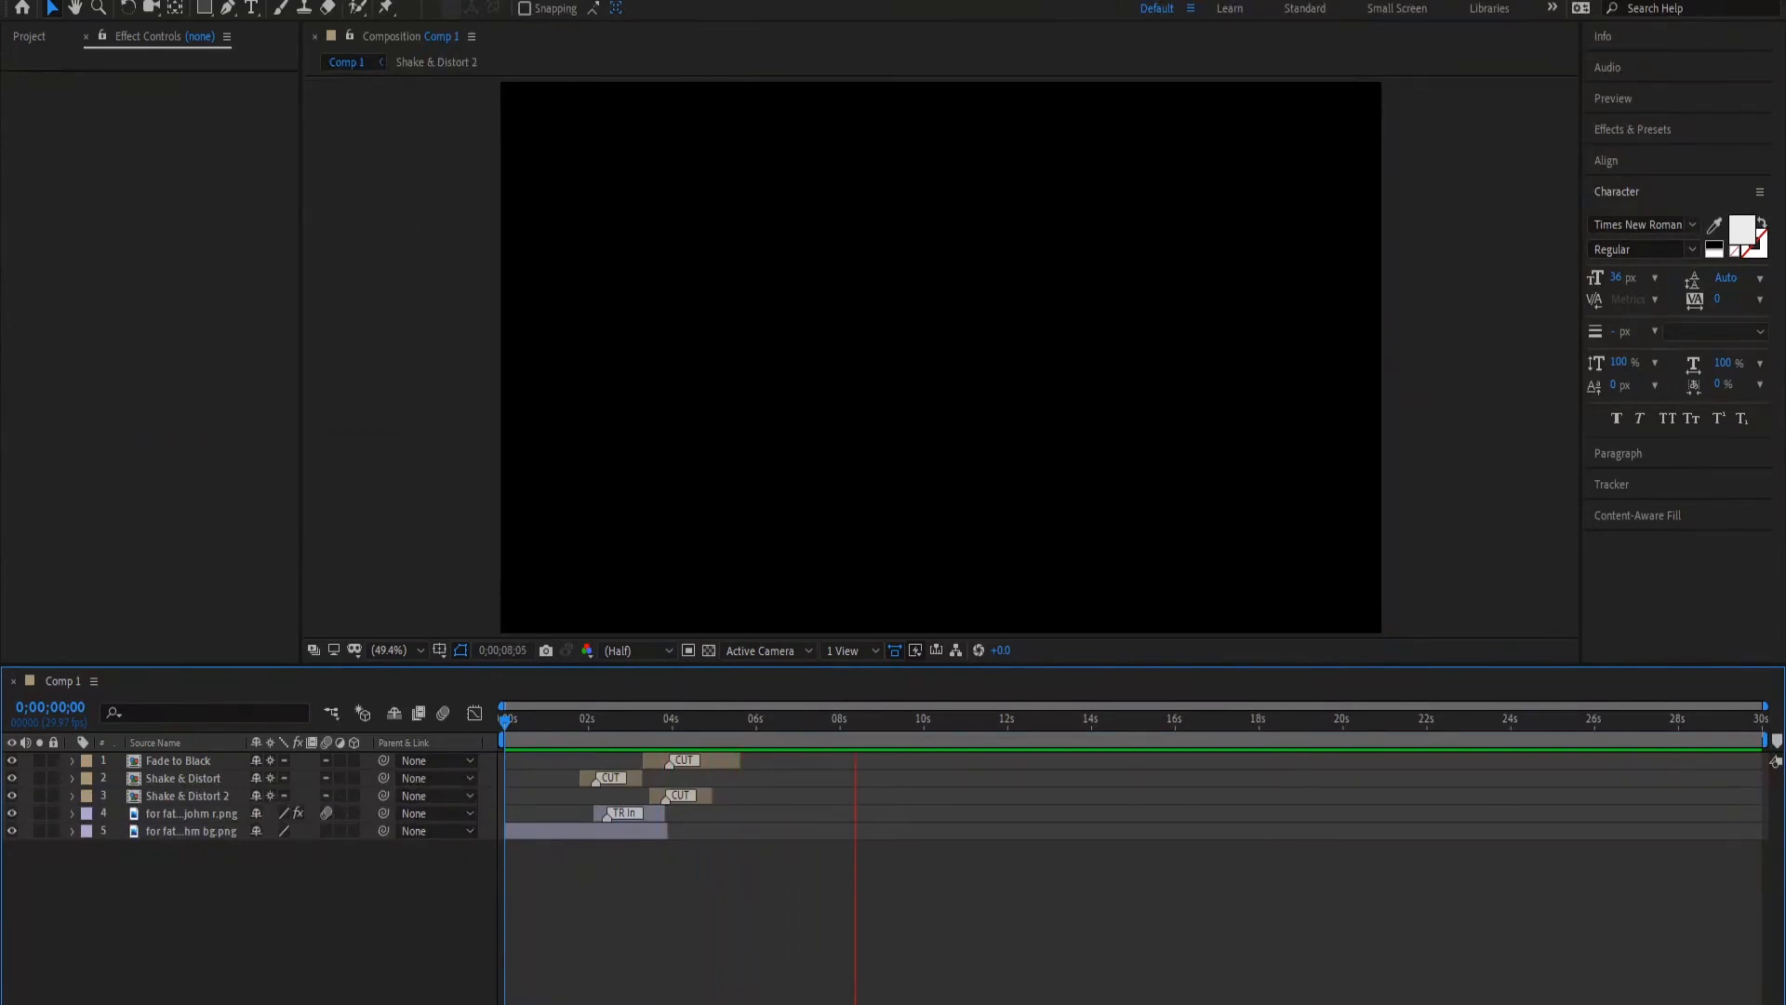
{"action": "left_click", "coordinate": [97, 0]}
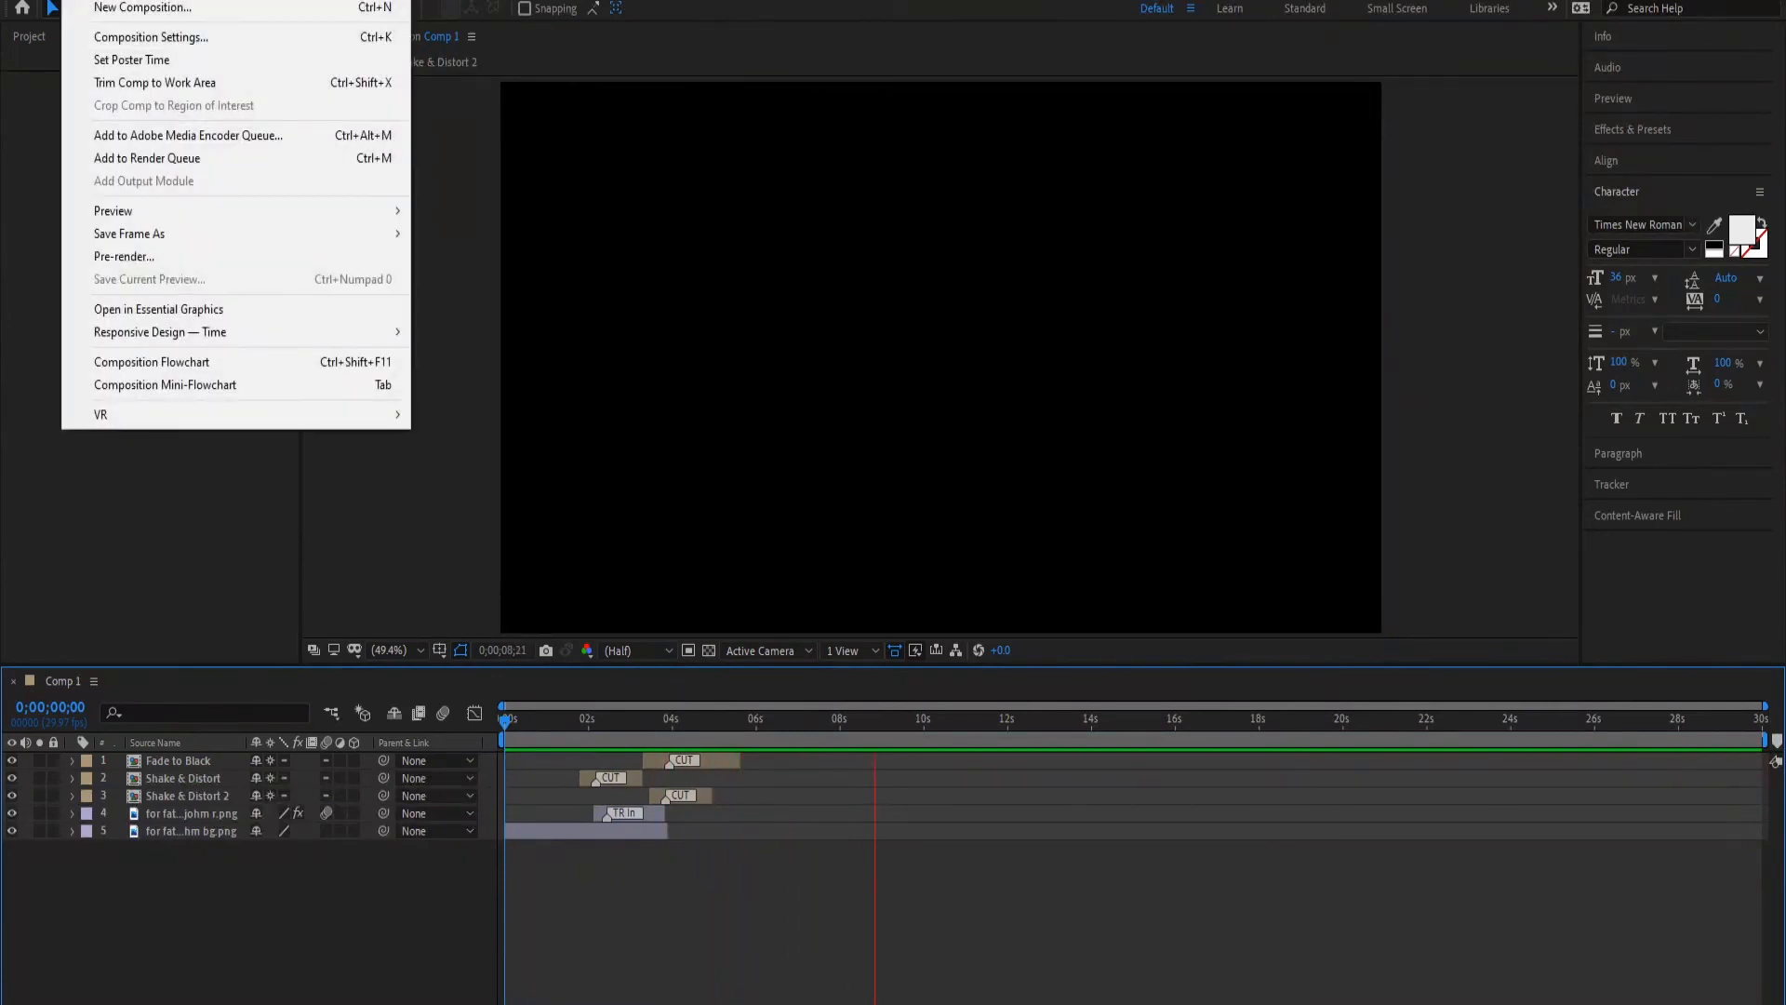
{"action": "left_click", "coordinate": [201, 163]}
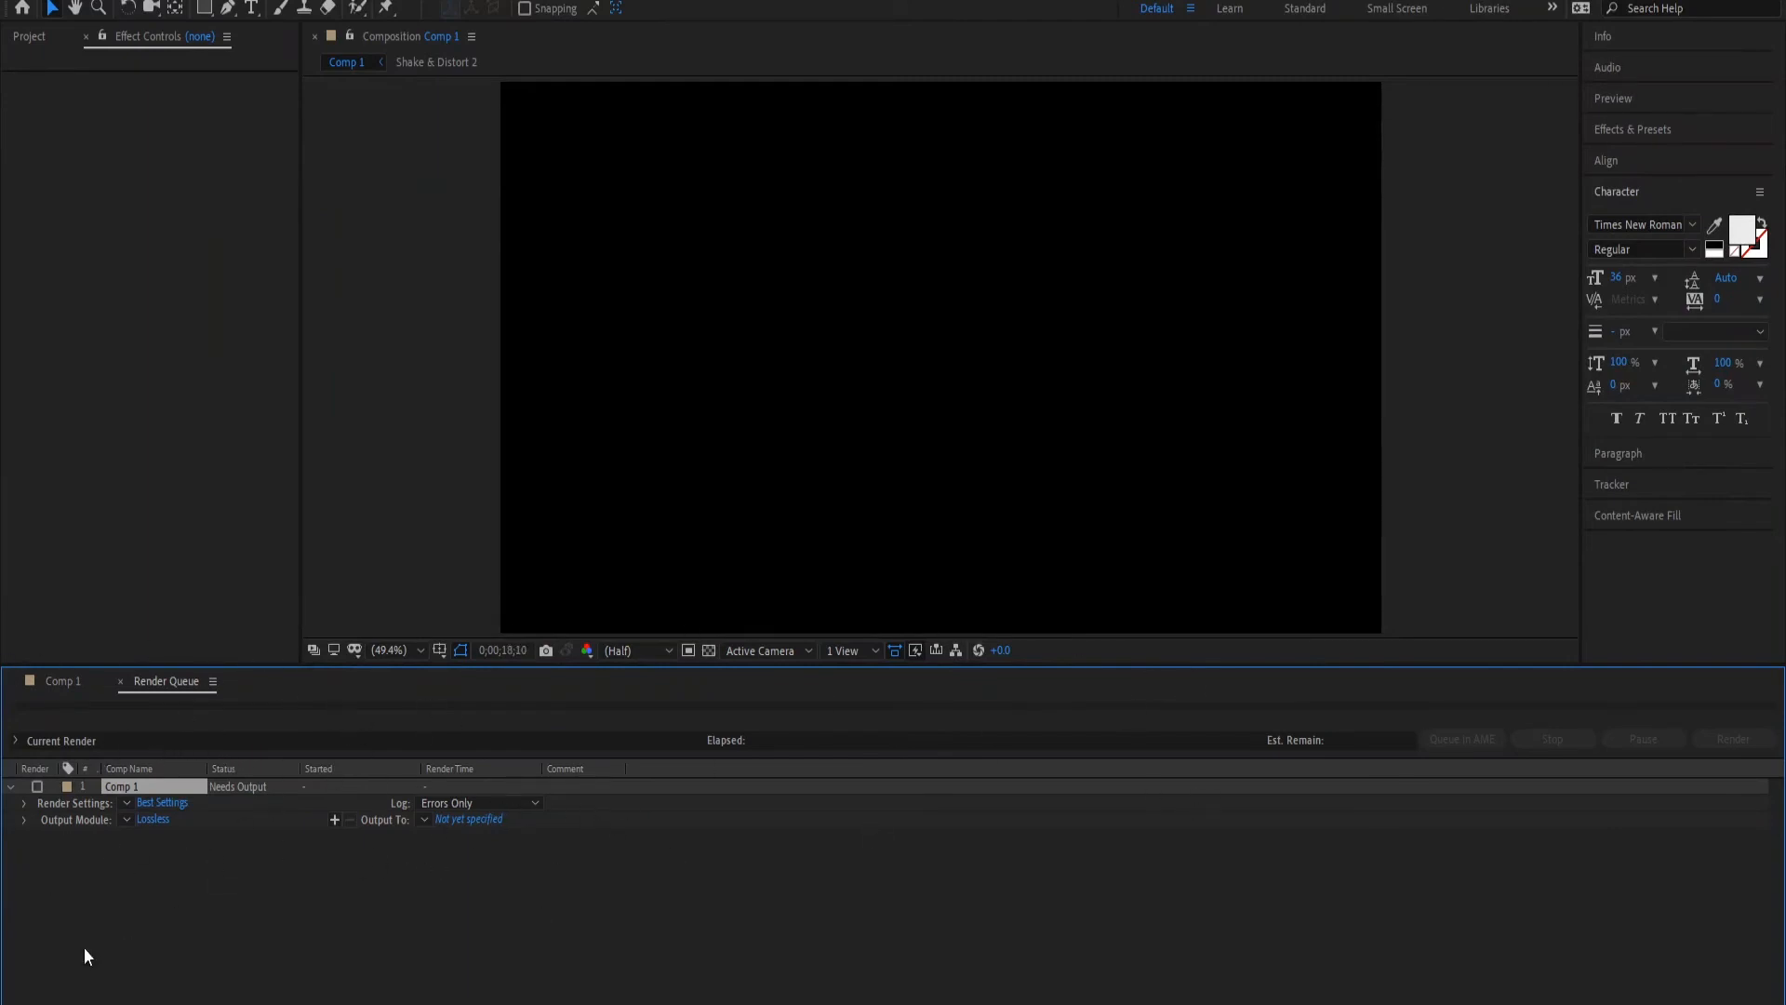
- Check the Comp 1 timeline and the log options of its render queue item
{"action": "left_click", "coordinate": [52, 679]}
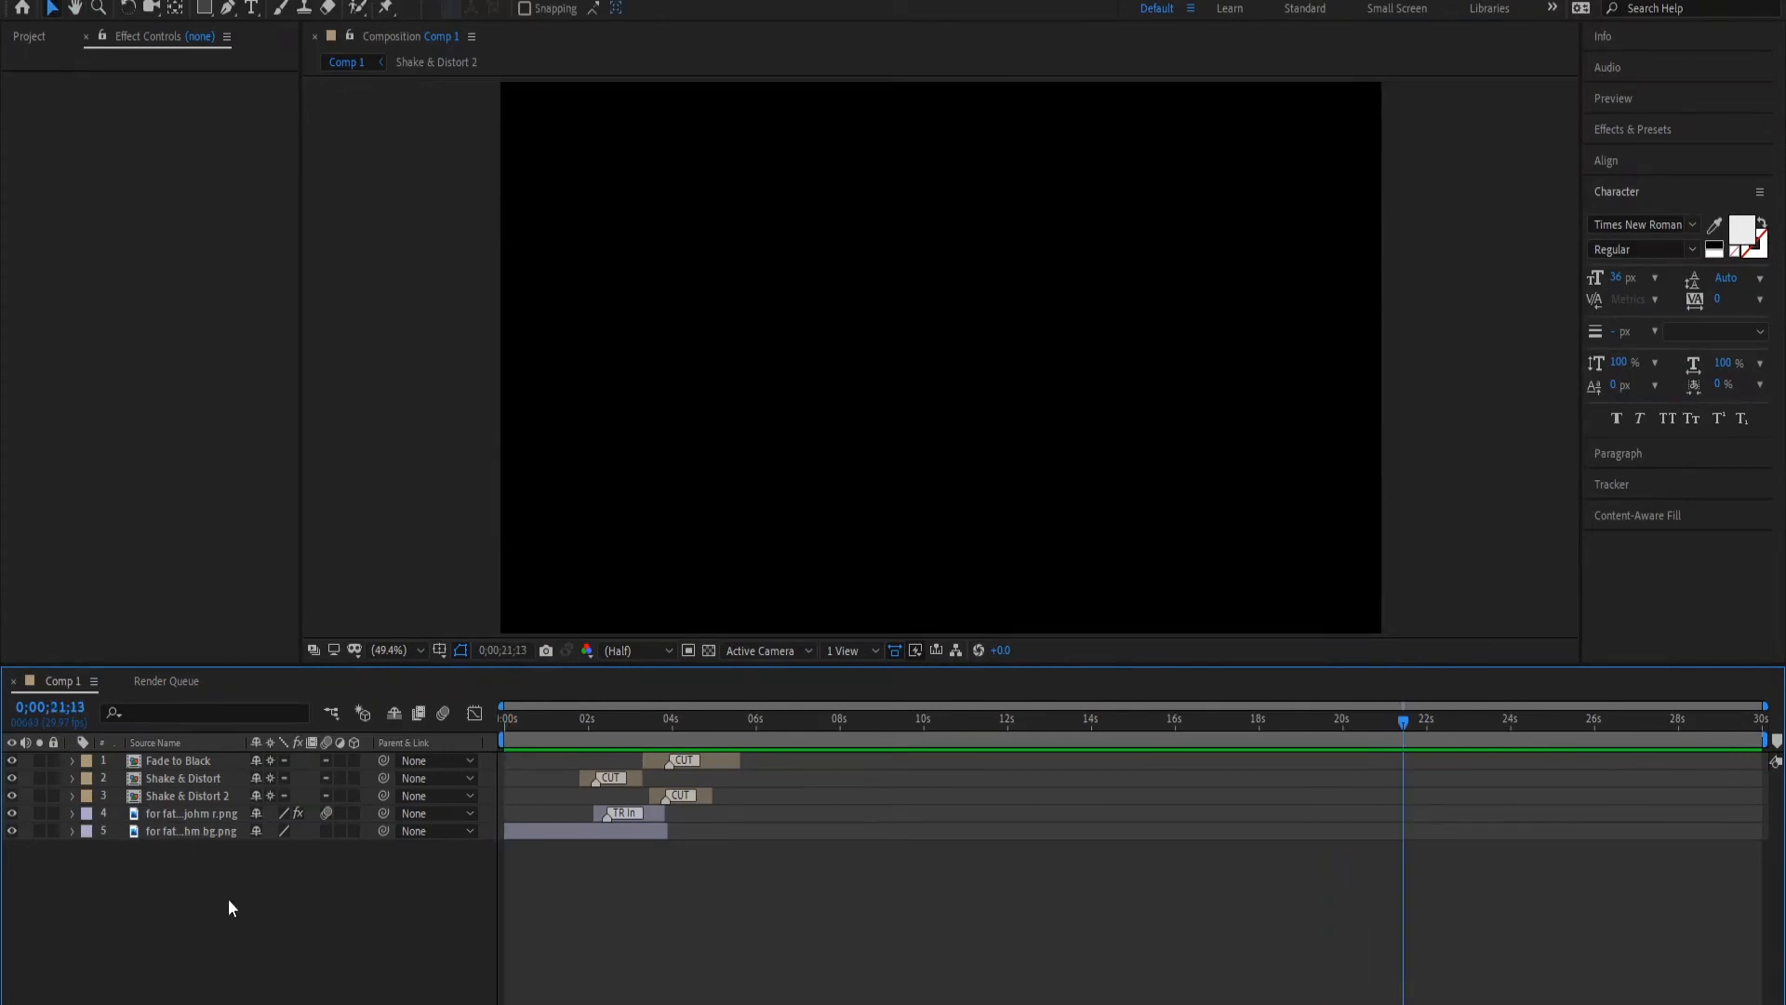
{"action": "left_click", "coordinate": [176, 682]}
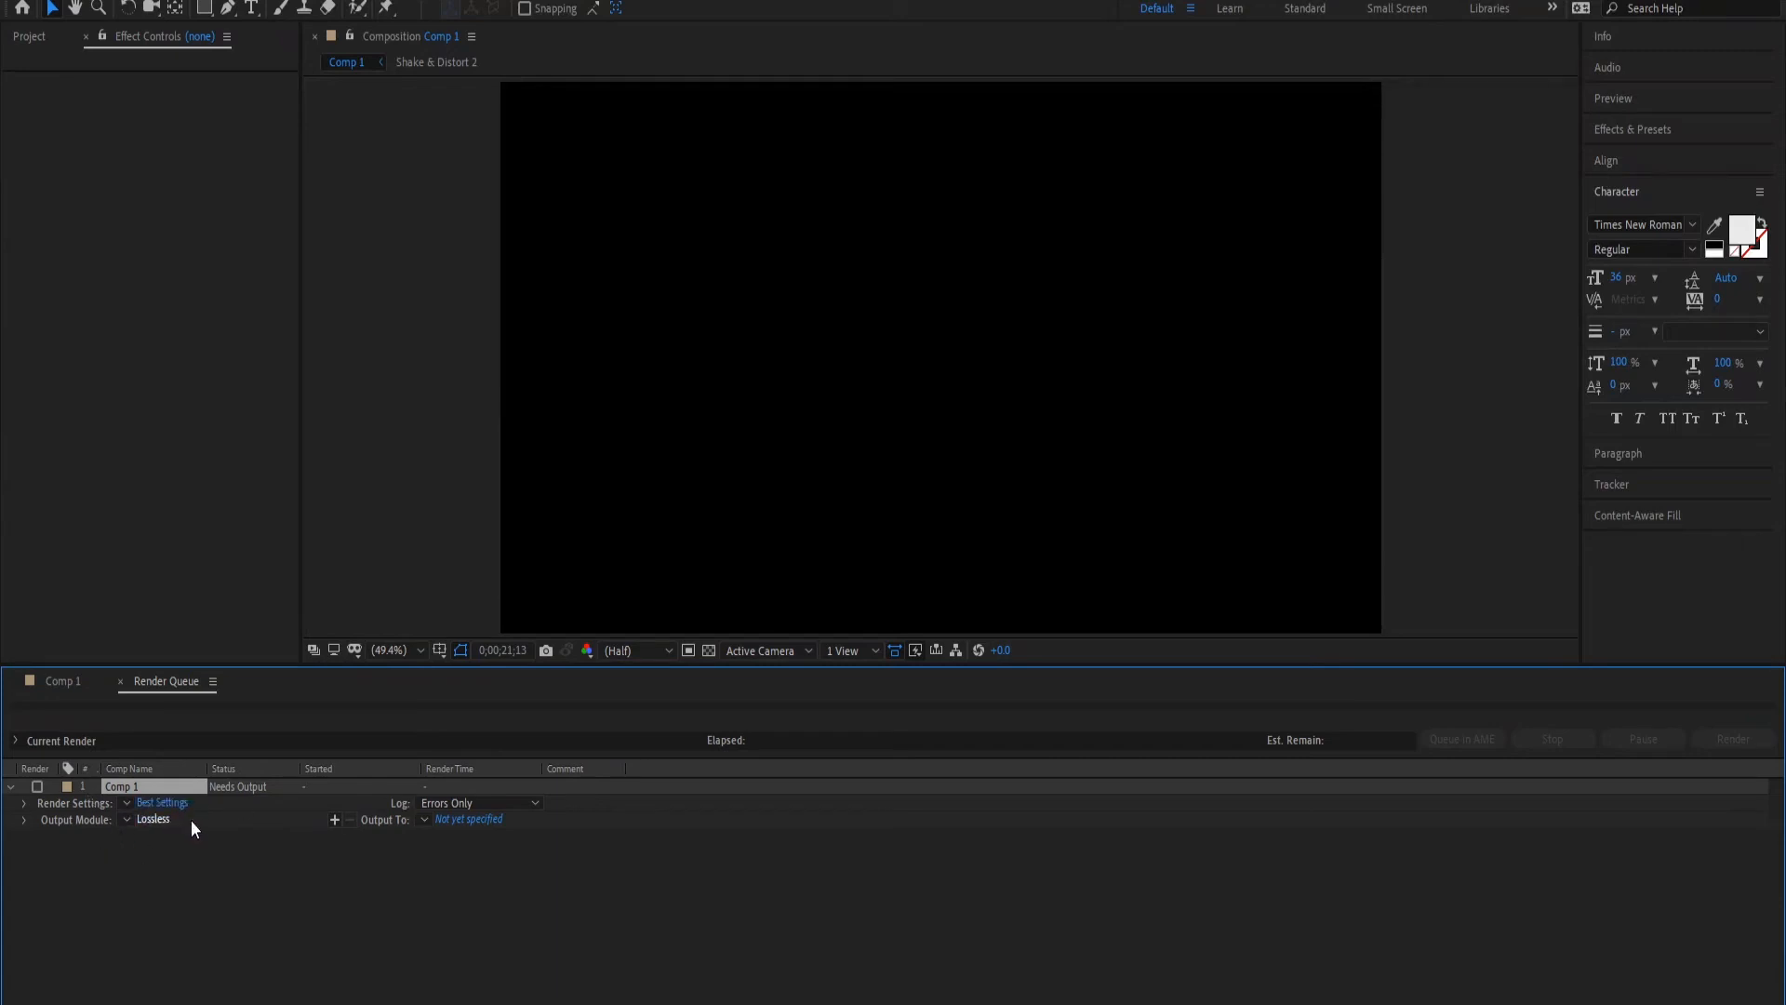
{"action": "left_click", "coordinate": [527, 806]}
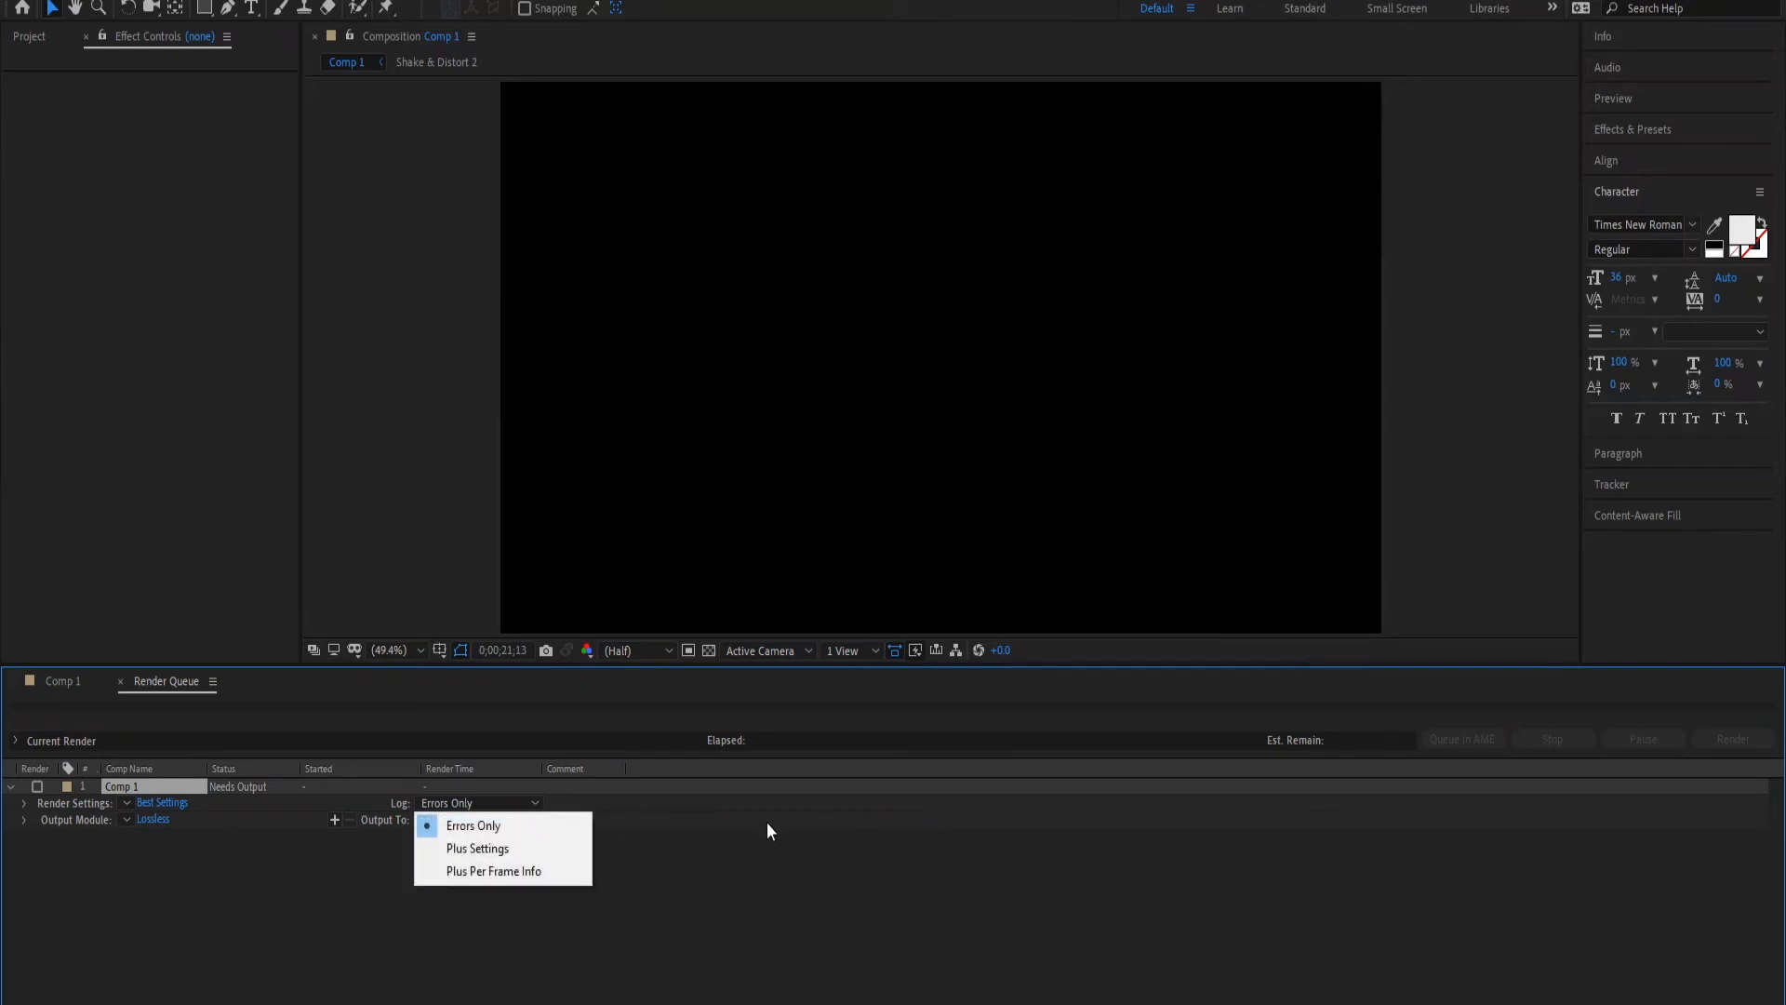
{"action": "left_click", "coordinate": [871, 919]}
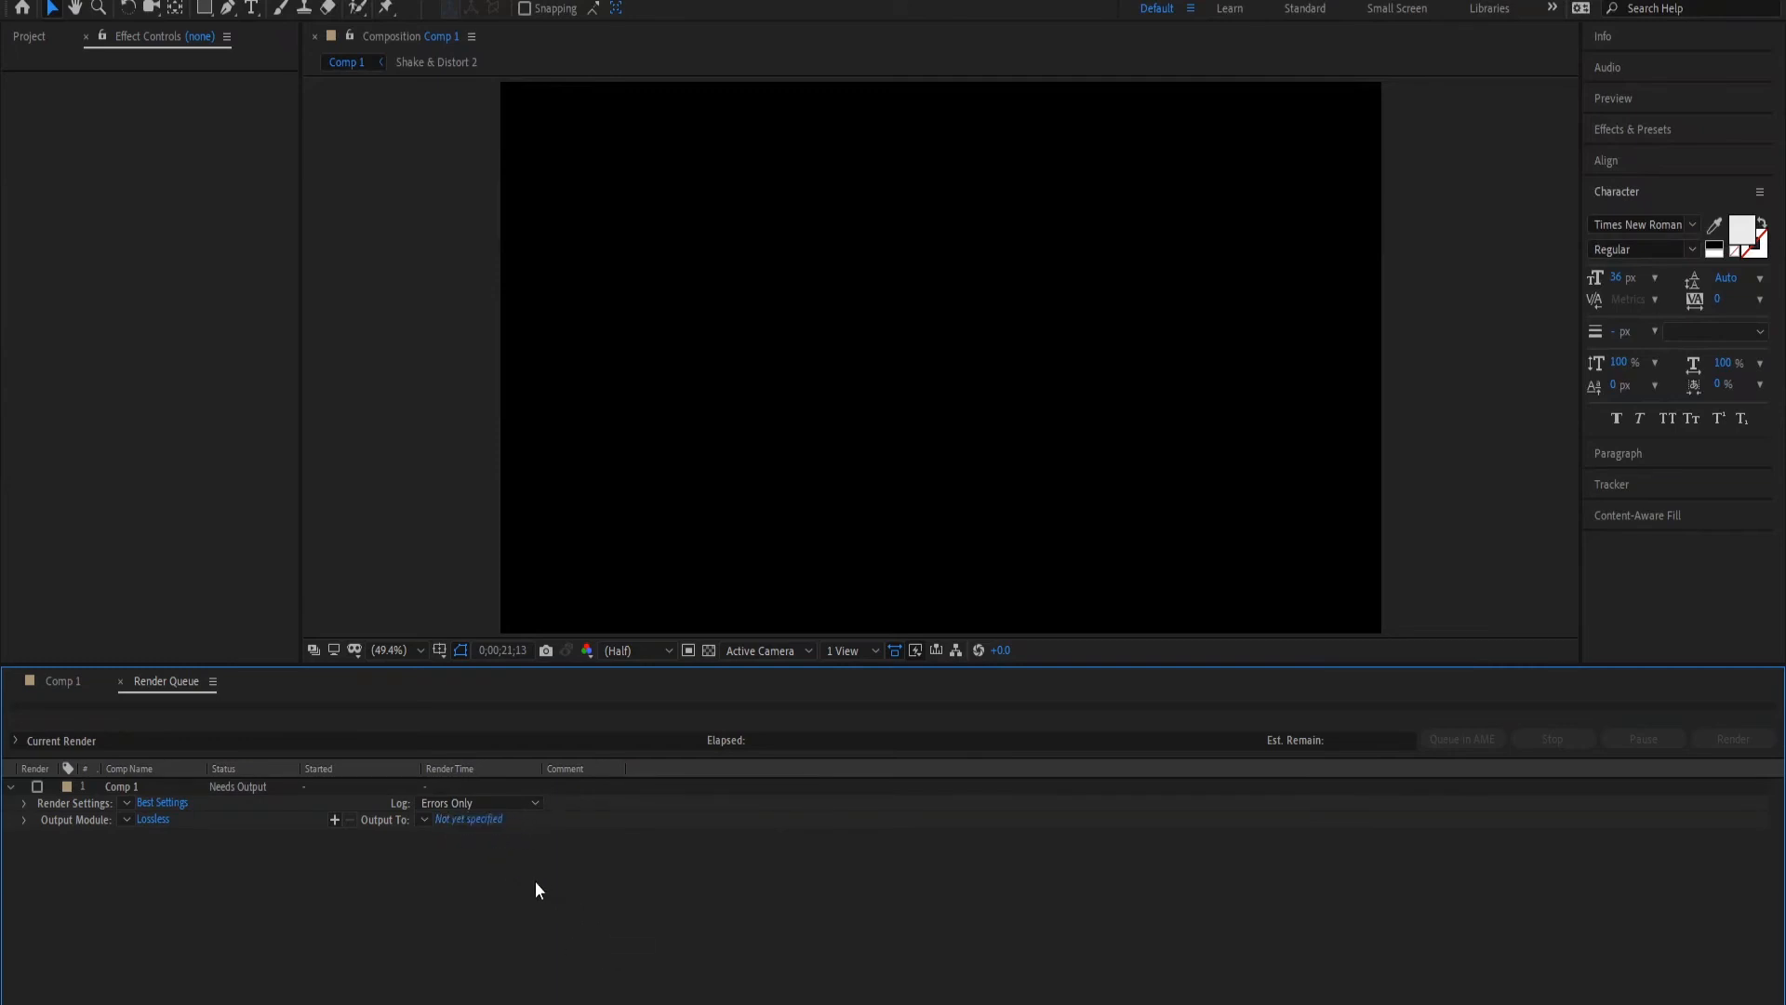
- Set the render output of Comp 1 to an AVI file named "johm intro" on New Volume (D:)
{"action": "left_click", "coordinate": [484, 820]}
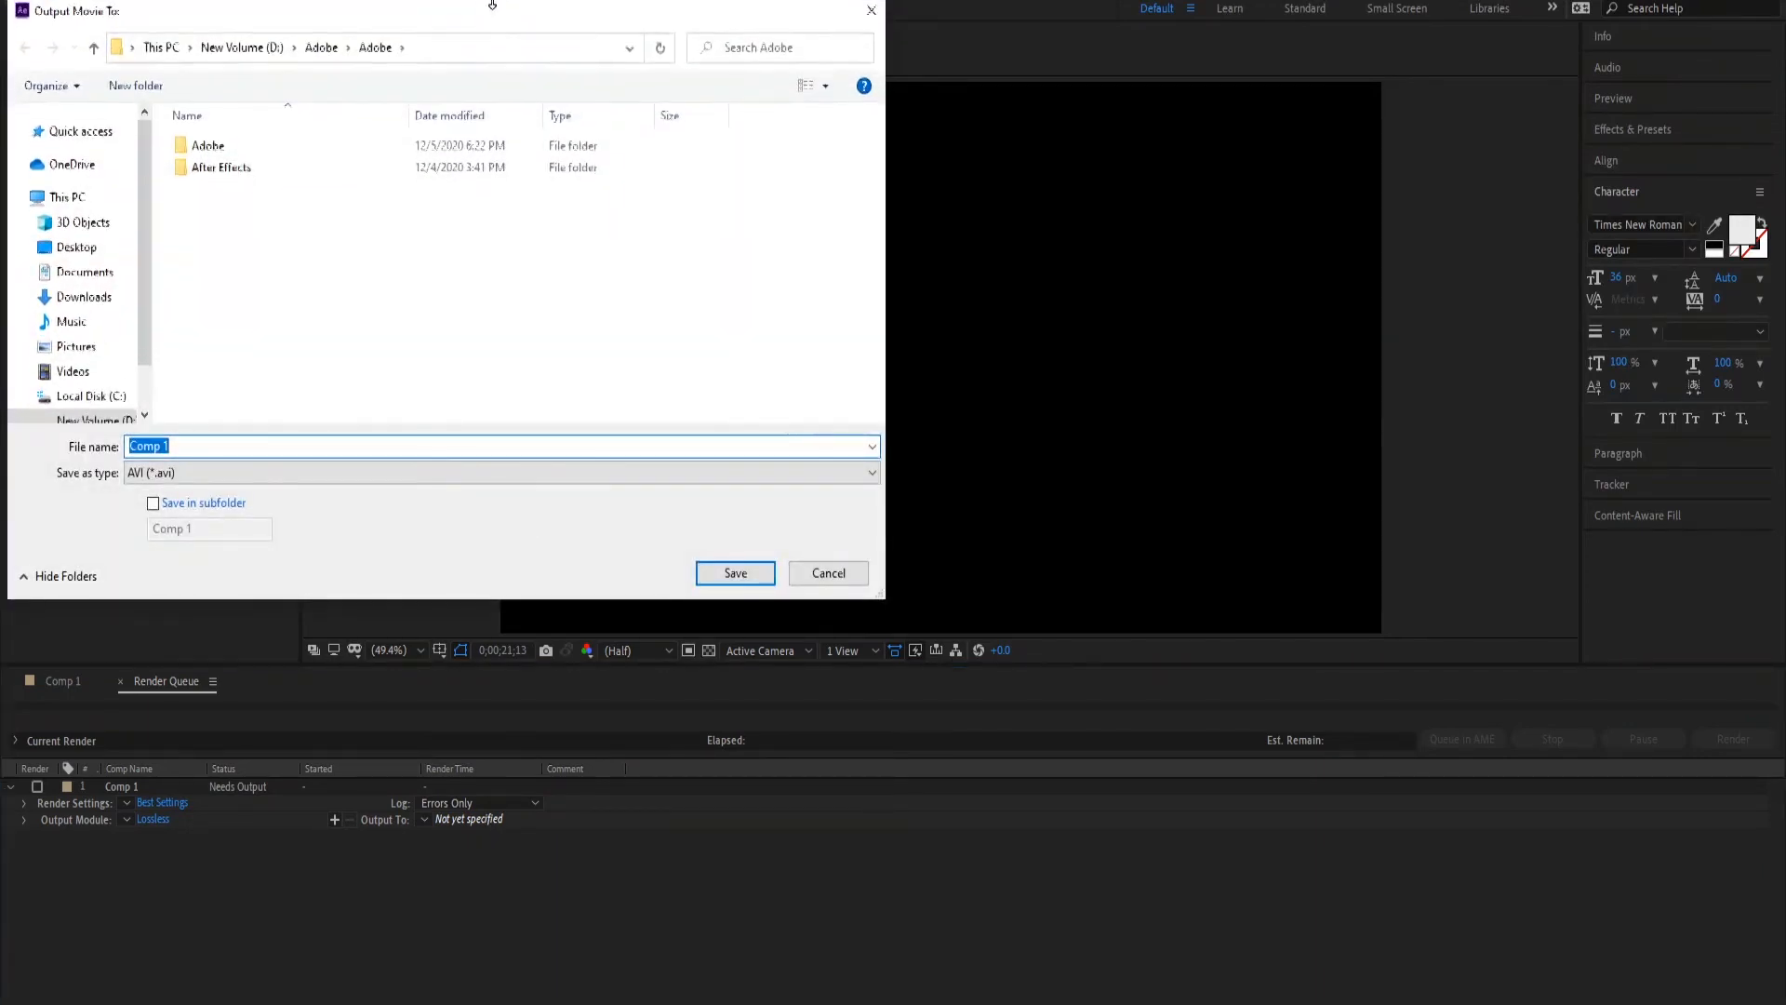
{"action": "left_click_drag", "start_coordinate": [471, 13], "coordinate": [757, 106]}
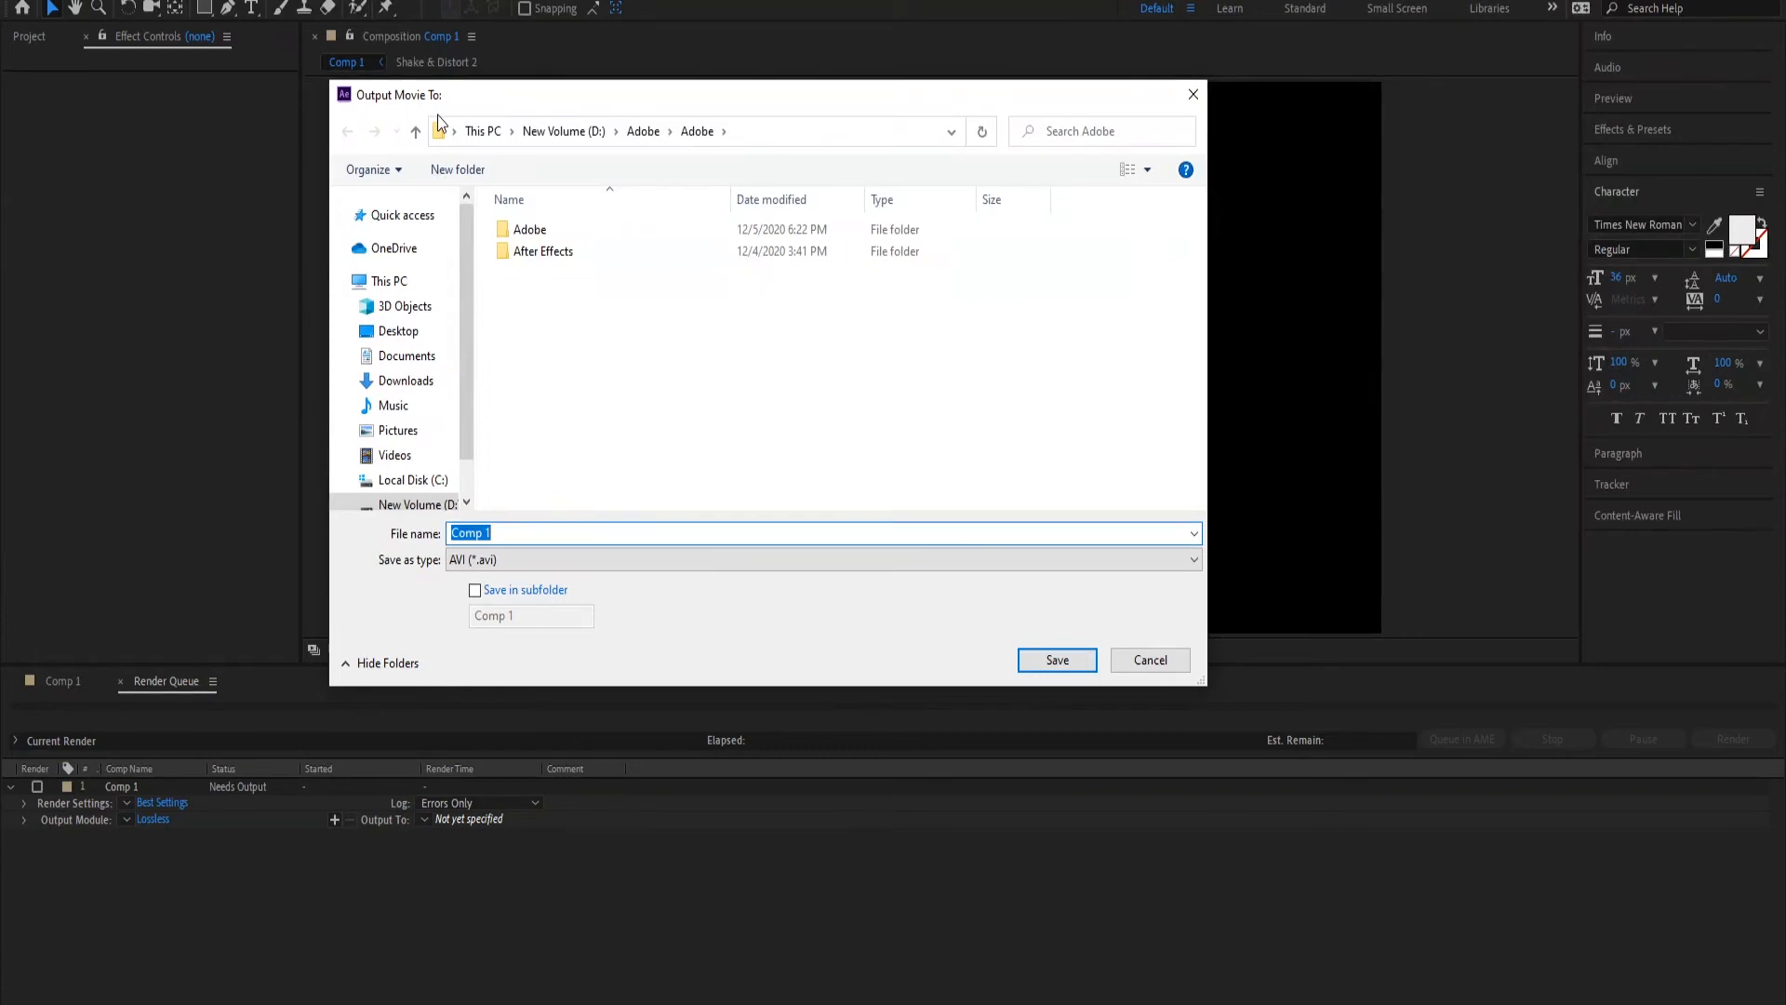
{"action": "key", "text": "BackSpace"}
{"action": "type", "text": "fnal"}
{"action": "key", "text": "BackSpace"}
{"action": "key", "text": "BackSpace"}
{"action": "key", "text": "BackSpace"}
{"action": "type", "text": "ohm int"}
{"action": "left_click", "coordinate": [691, 561]}
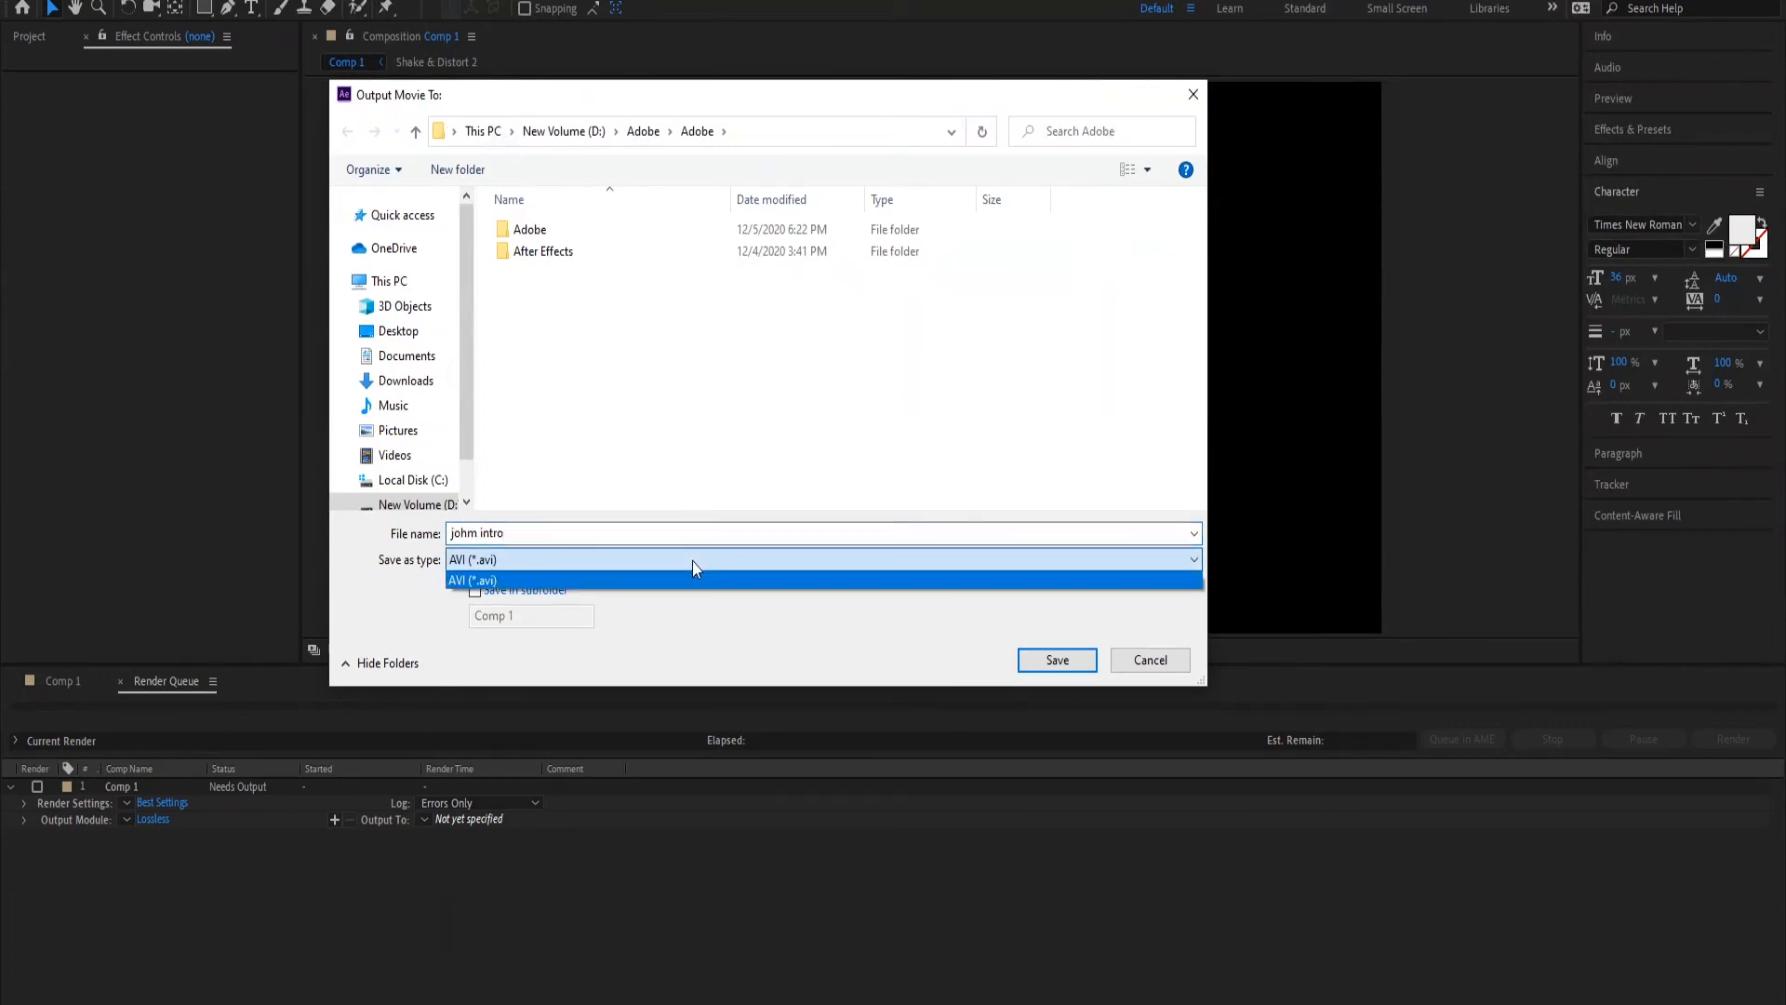
{"action": "left_click", "coordinate": [693, 622]}
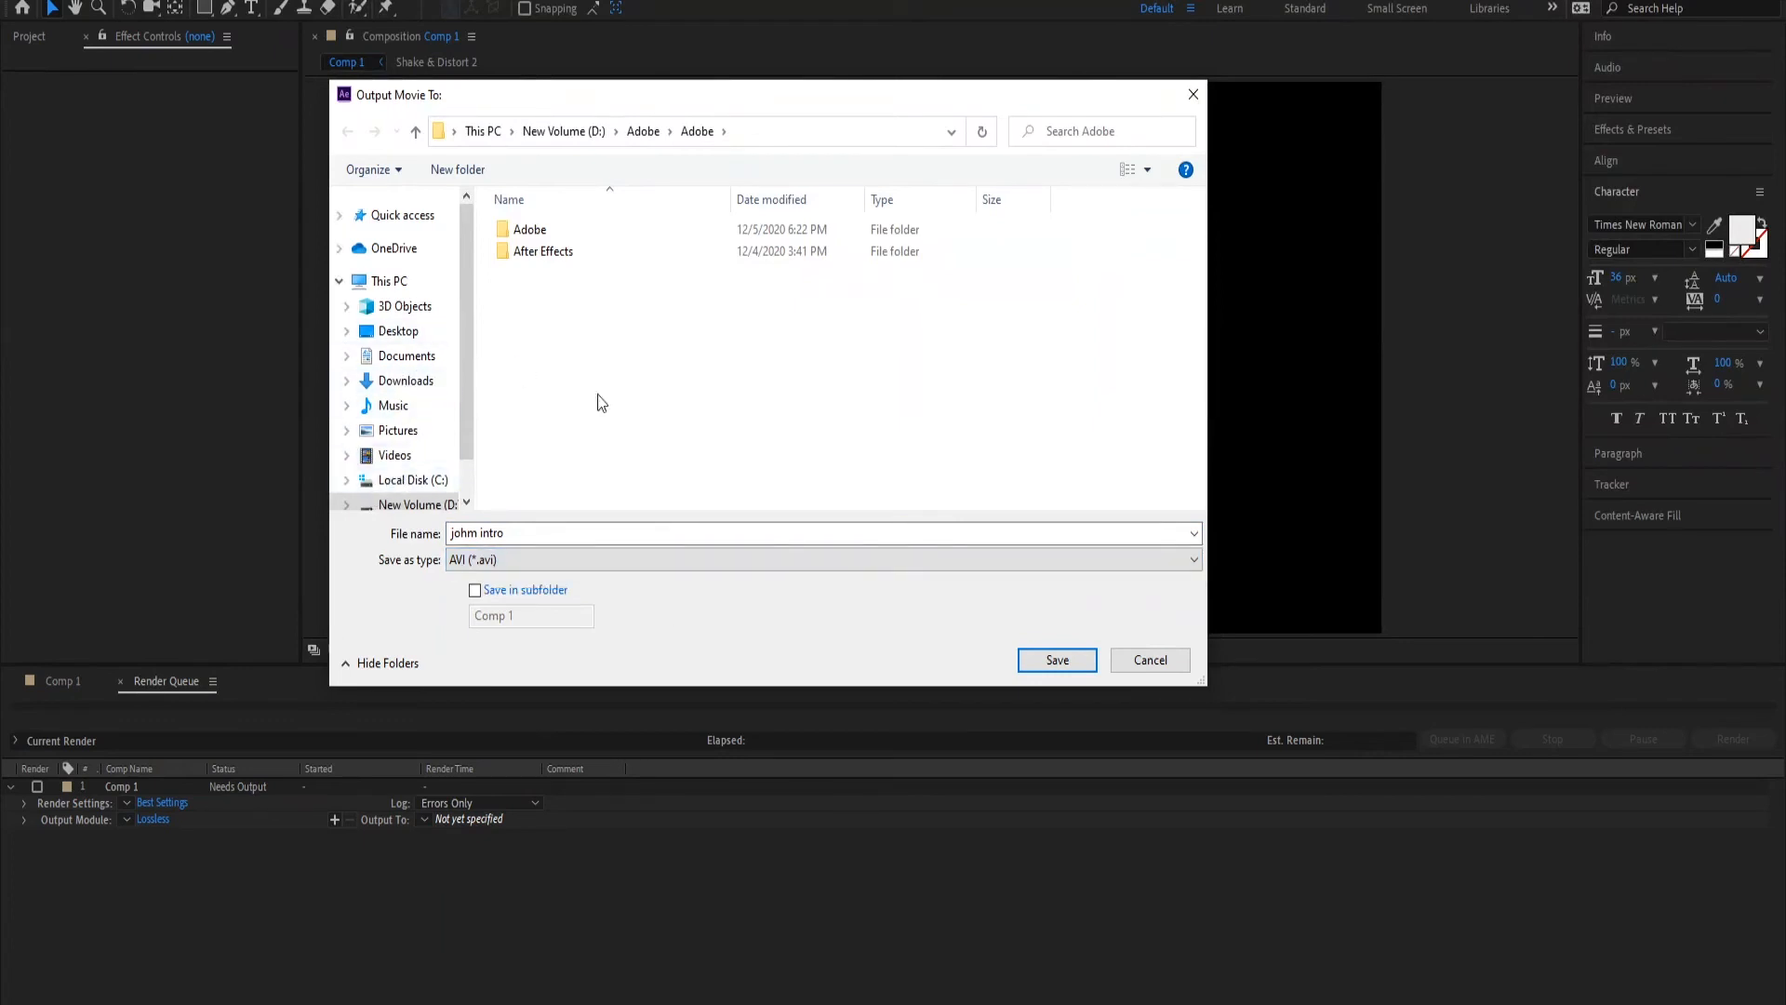
{"action": "left_click", "coordinate": [423, 505]}
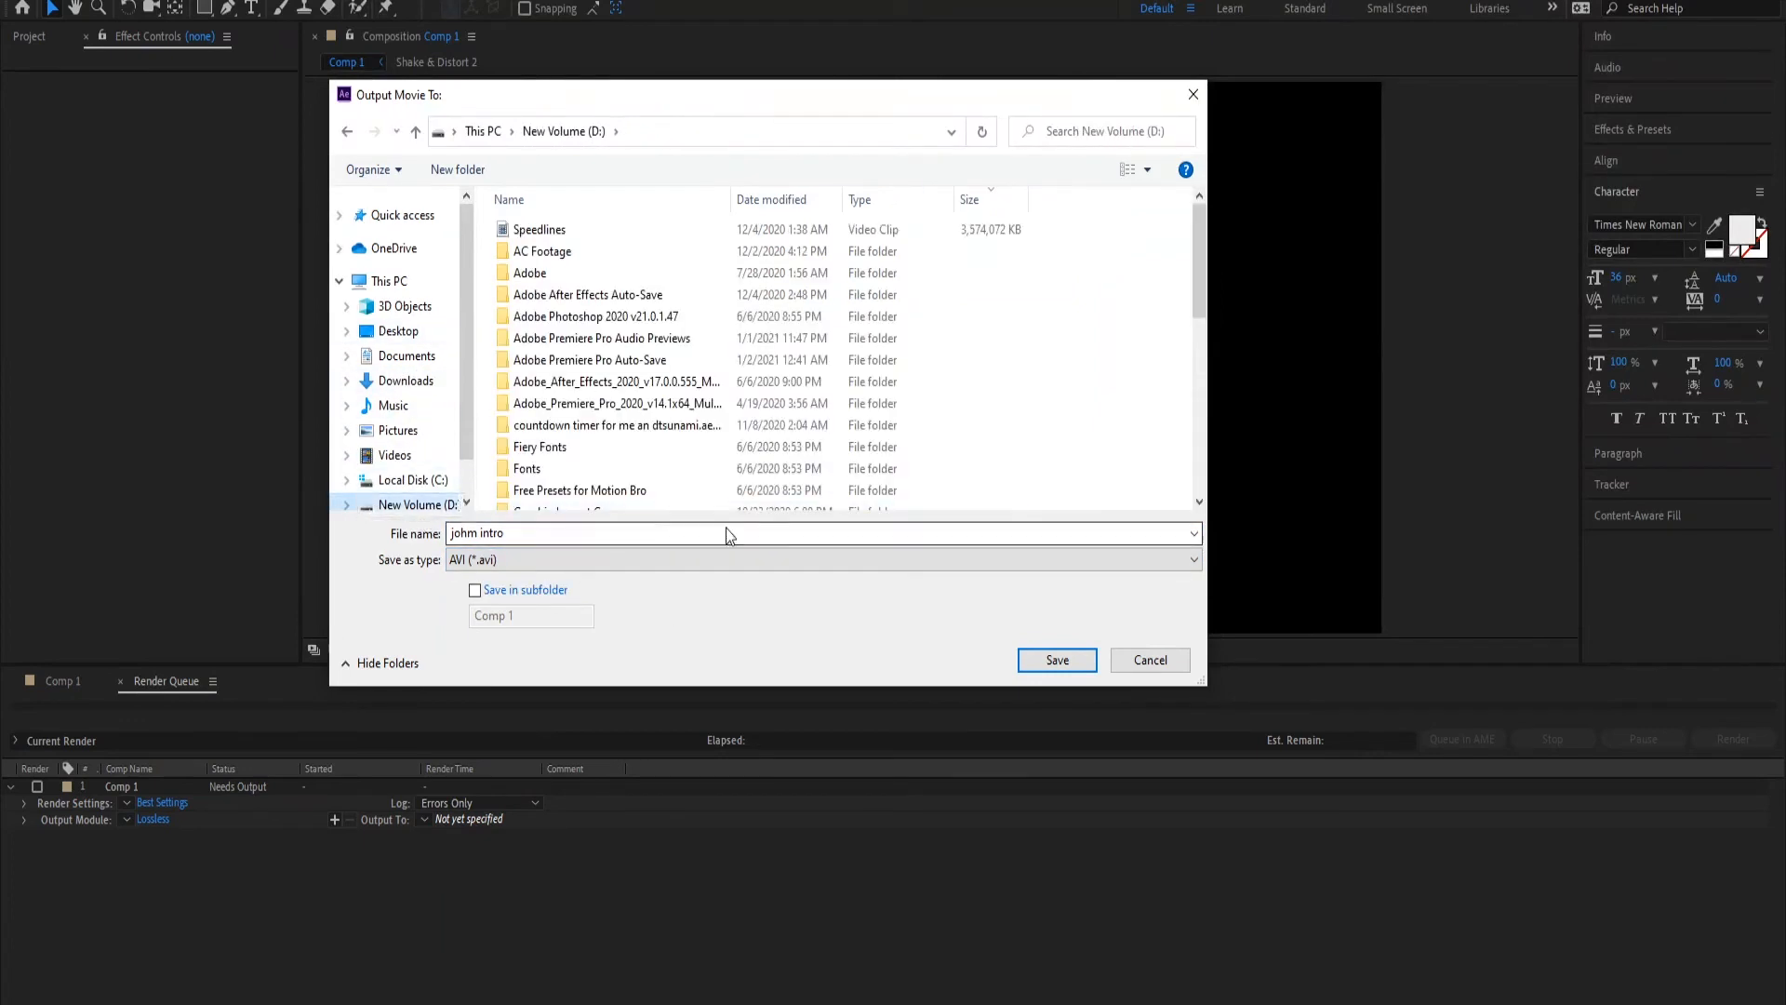
{"action": "left_click", "coordinate": [1058, 659]}
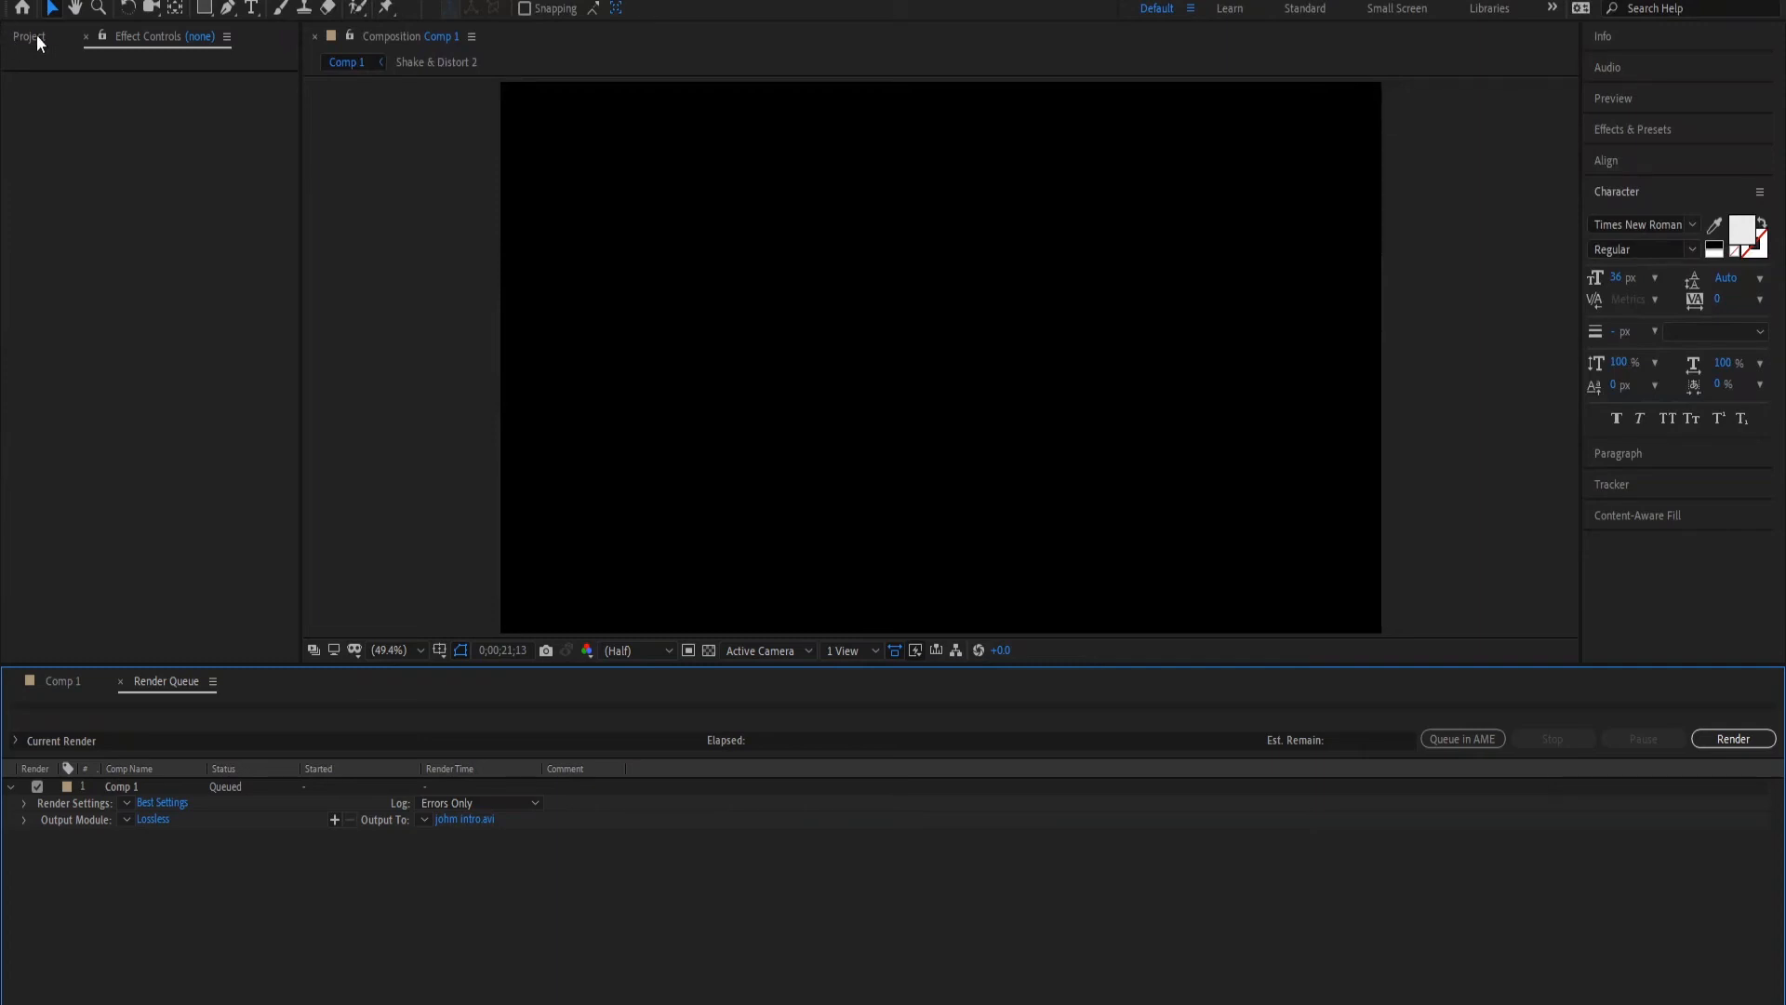
- Add a text layer reading "Subscribe to meech" to the upper-left area of the Comp 1 frame
{"action": "left_click", "coordinate": [253, 9]}
{"action": "left_click", "coordinate": [58, 681]}
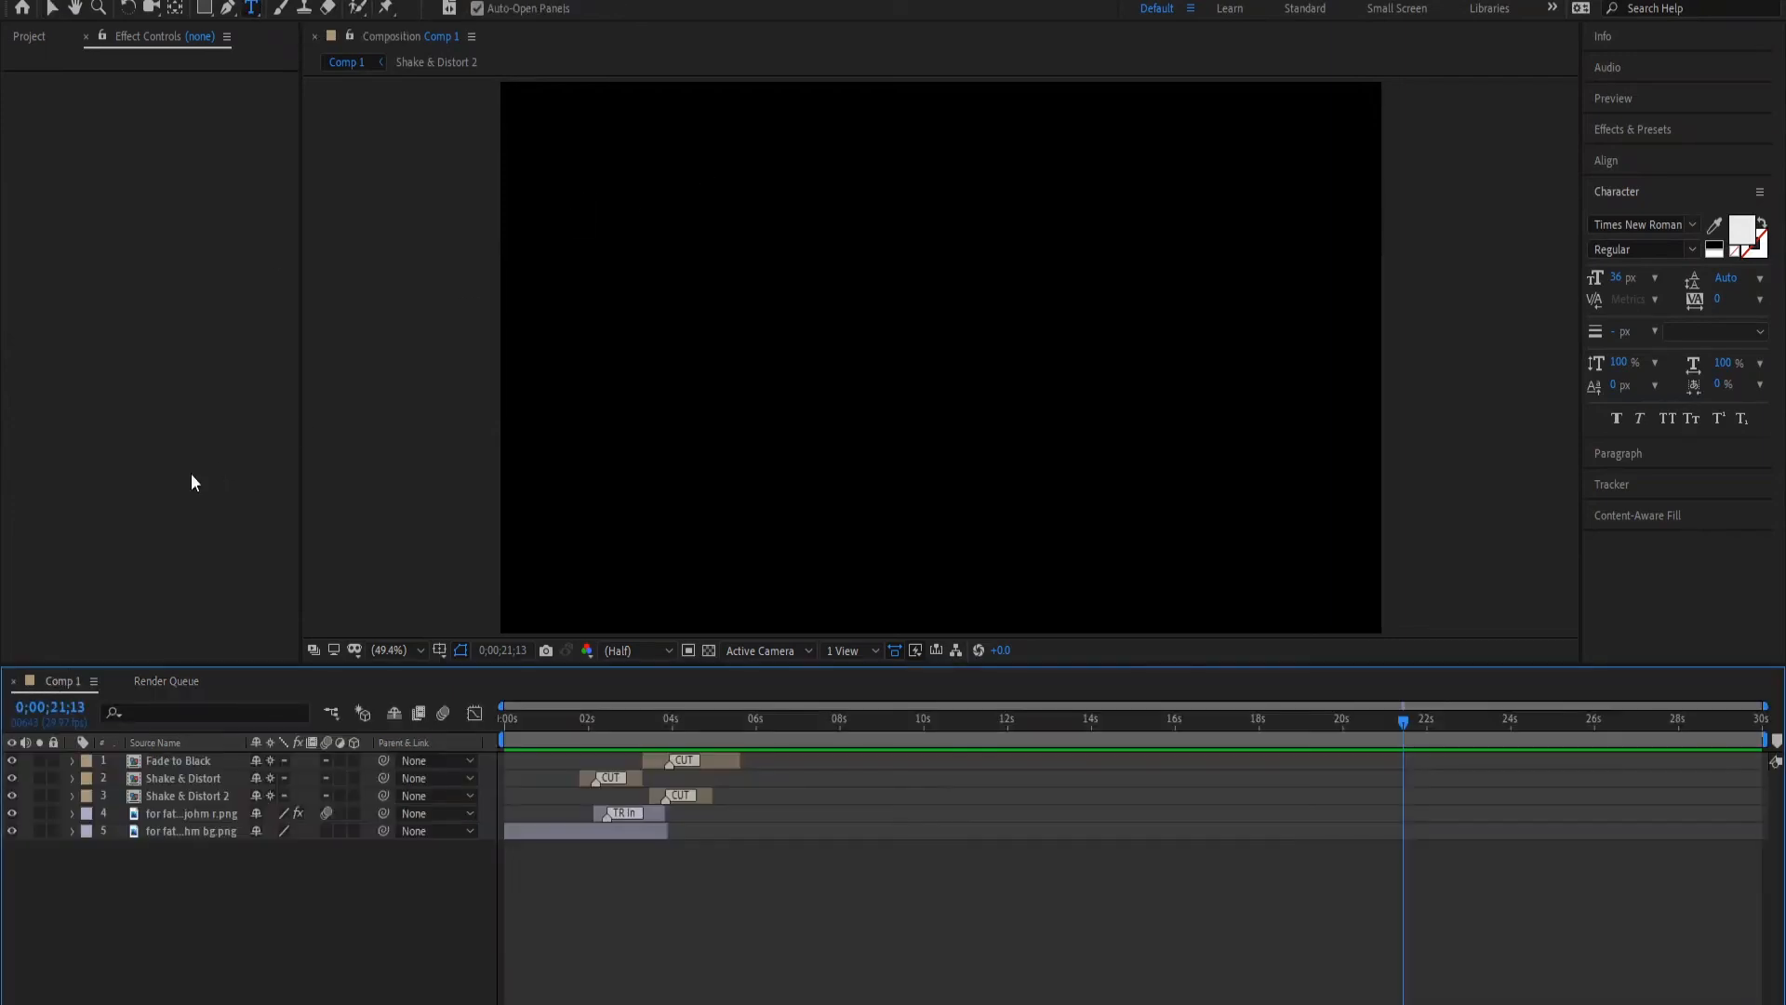
{"action": "left_click", "coordinate": [635, 275]}
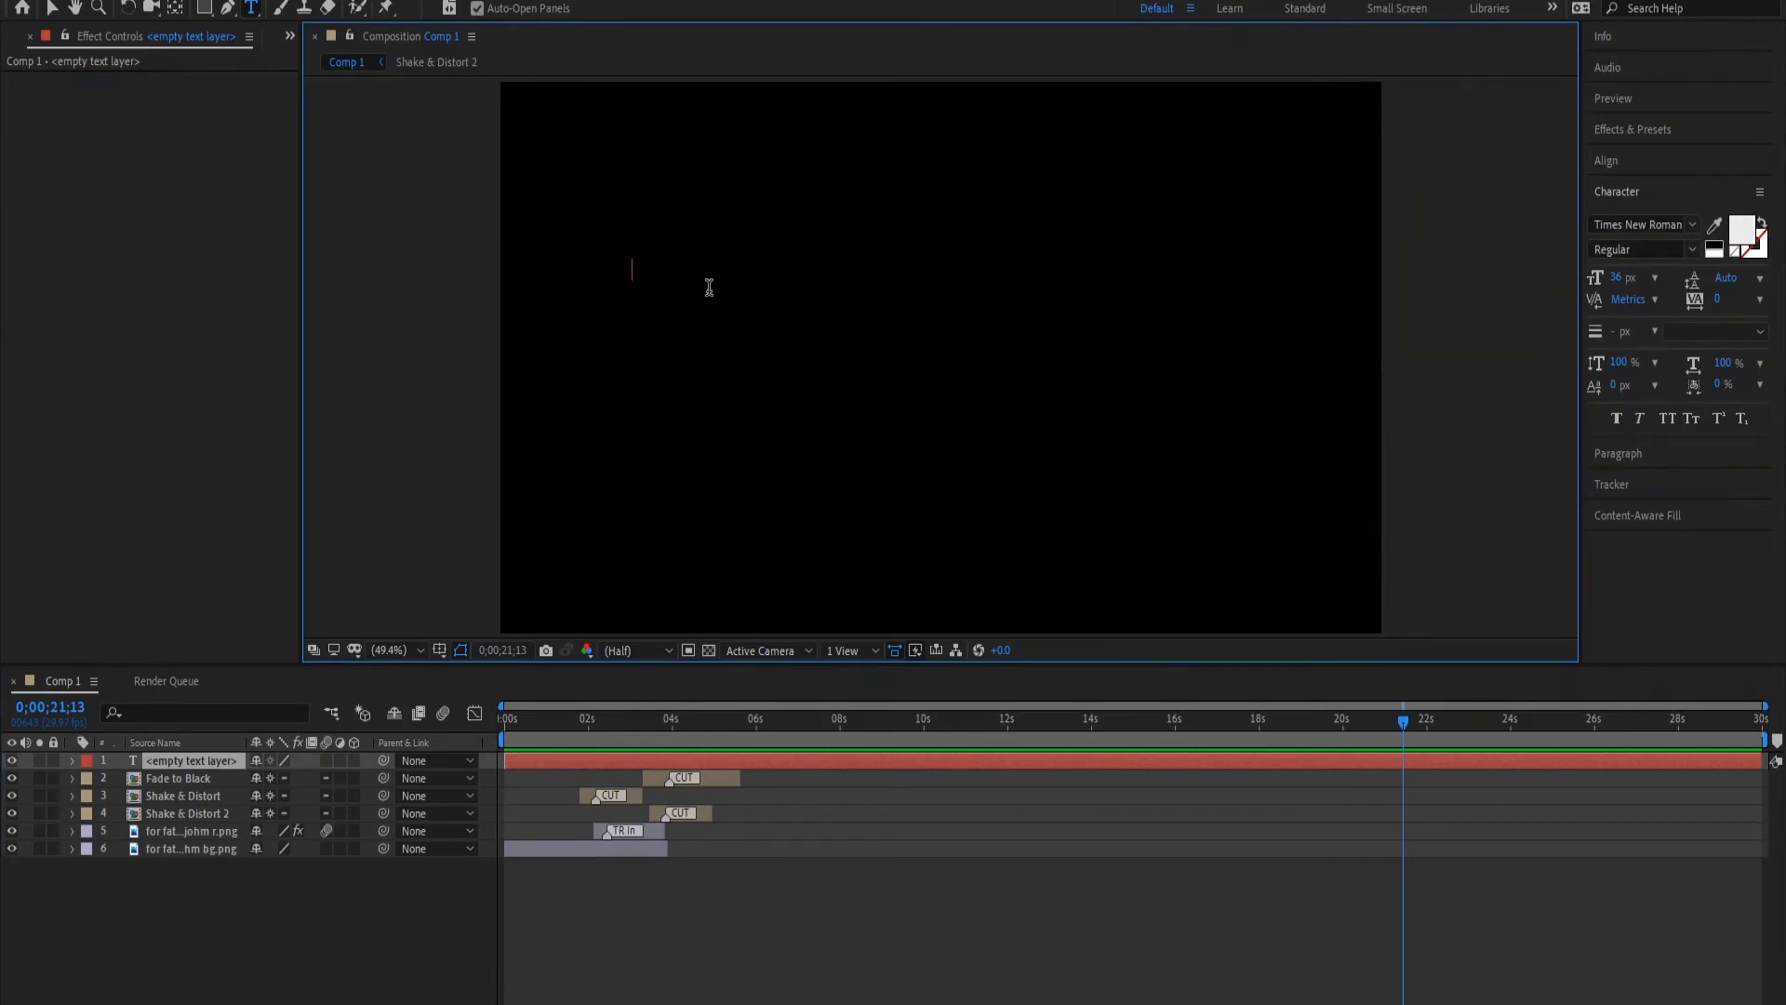
{"action": "type", "text": "Sunscribe to meech"}
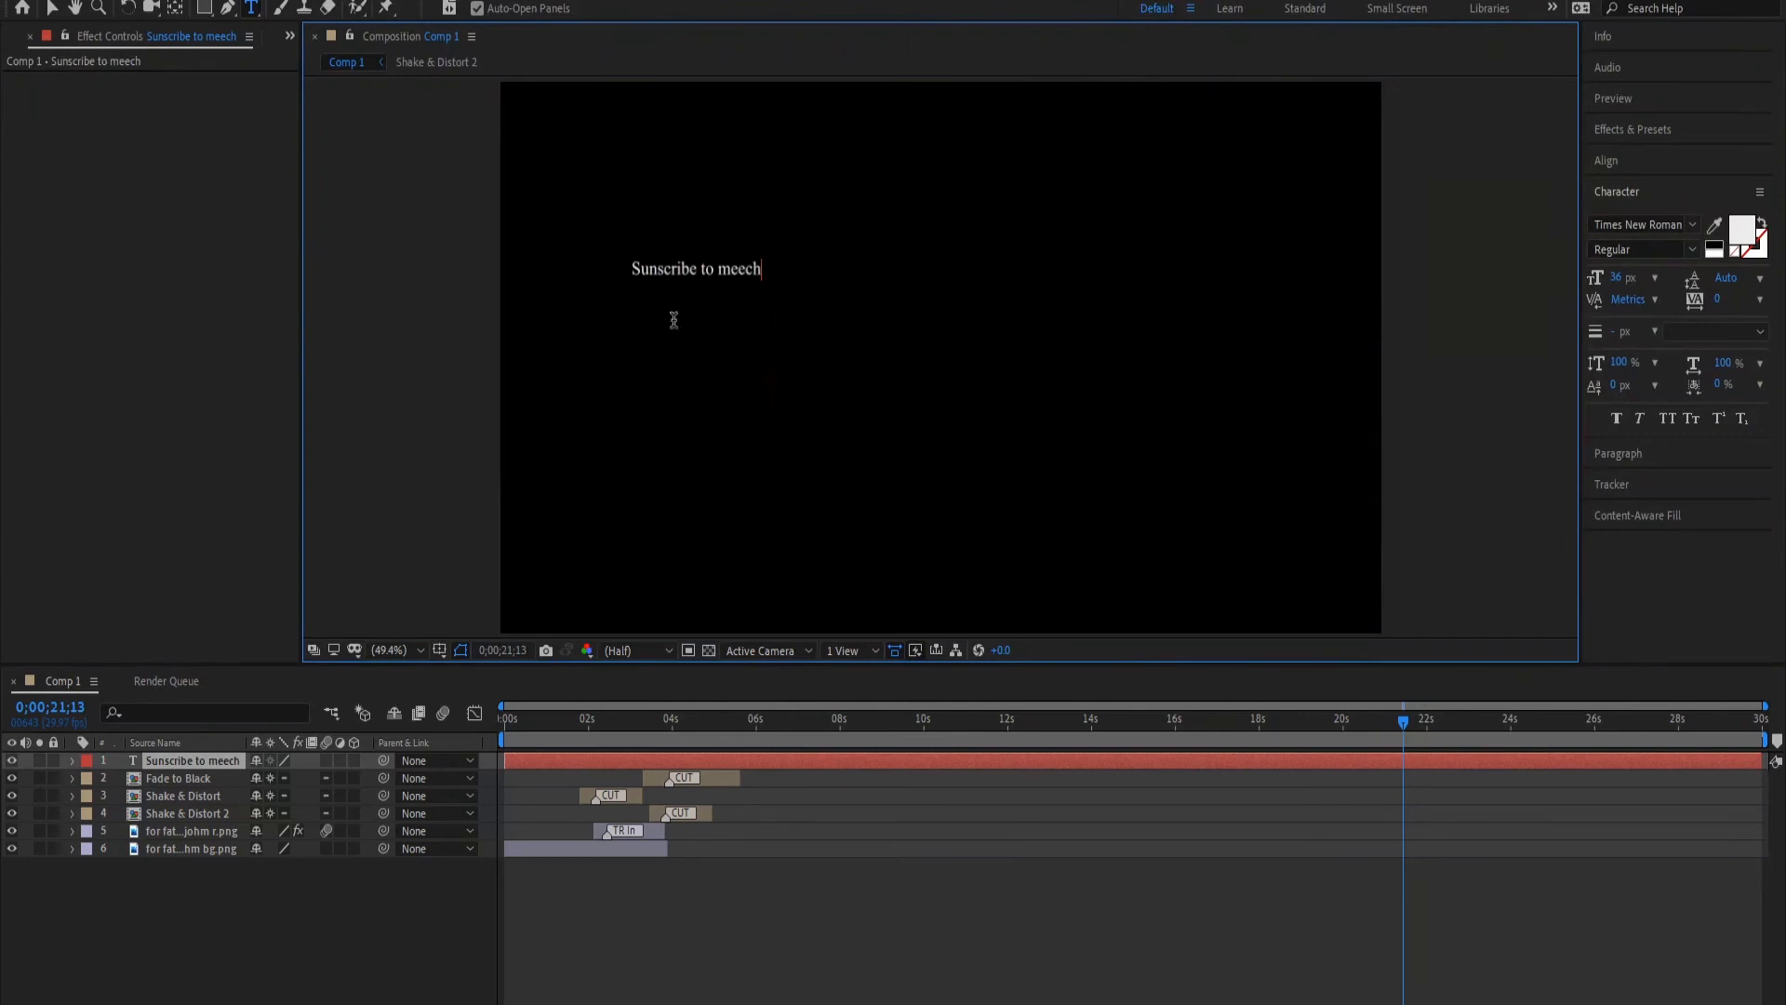
{"action": "left_click", "coordinate": [658, 272]}
{"action": "key", "text": "BackSpace"}
{"action": "type", "text": "b"}
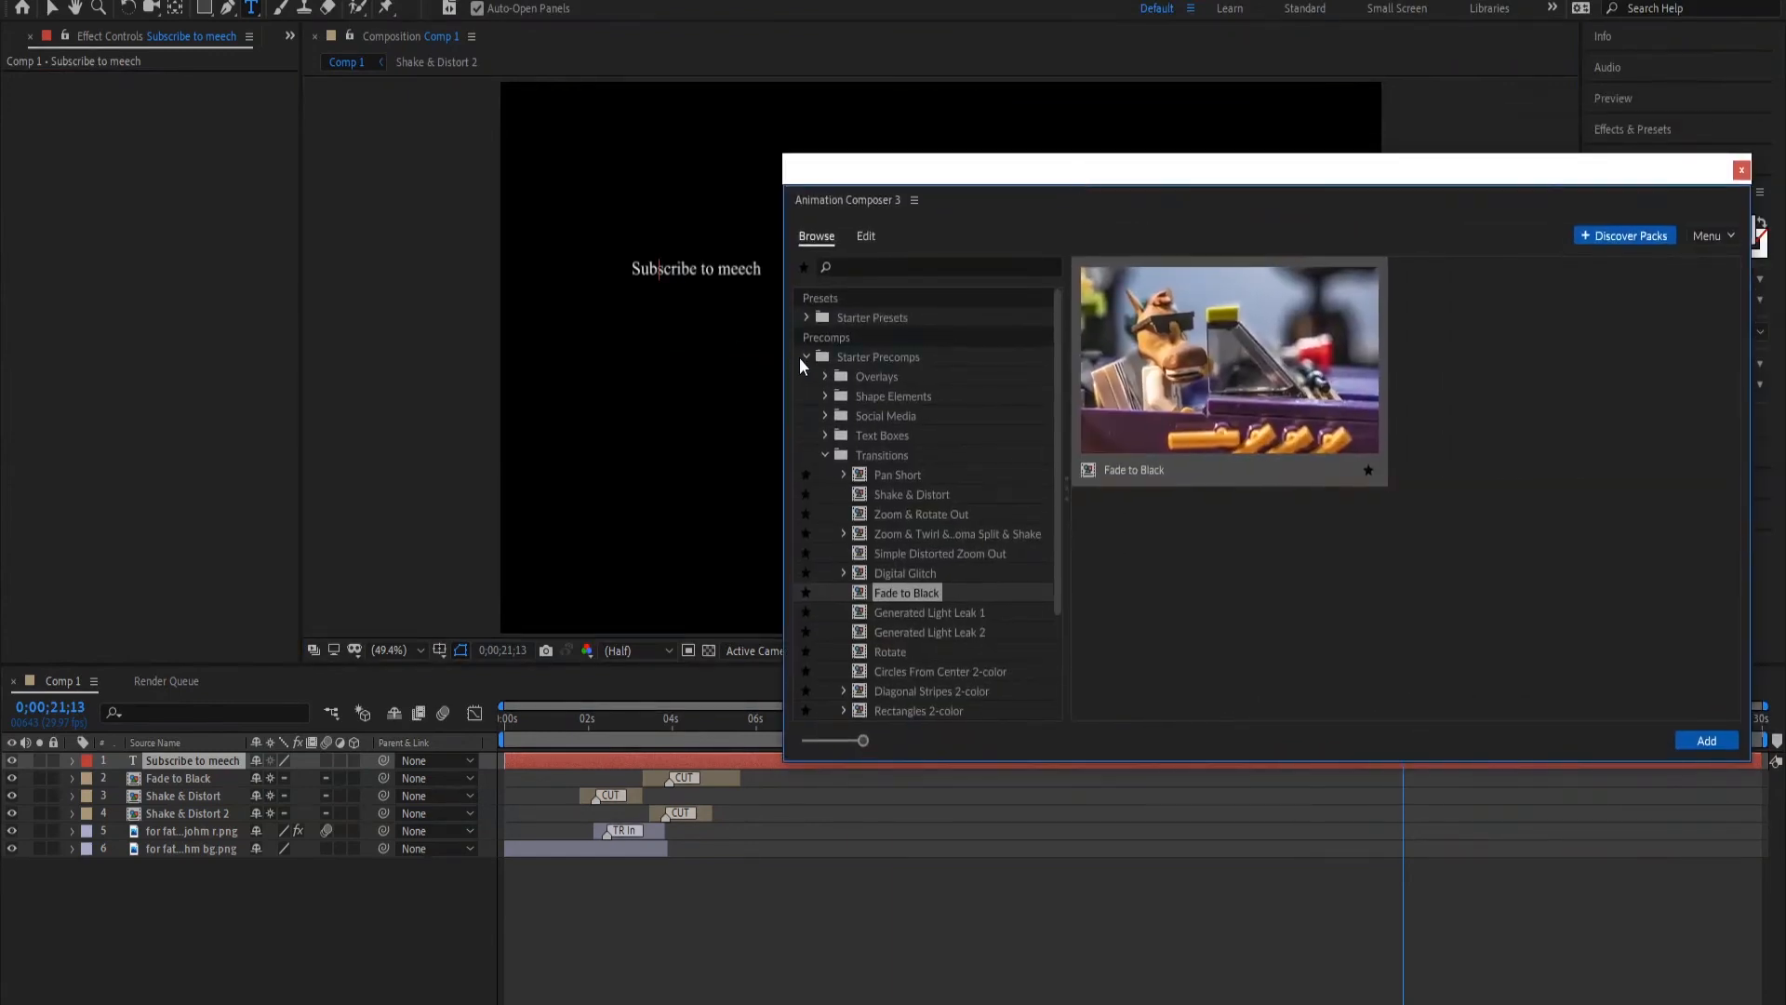
- Browse the Text Boxes in Animation Composer's Starter Precomps, preview "1-Line Fill Text Box 1 - Down" and move the Animation Composer window away
{"action": "left_click", "coordinate": [805, 357]}
{"action": "left_click", "coordinate": [806, 357]}
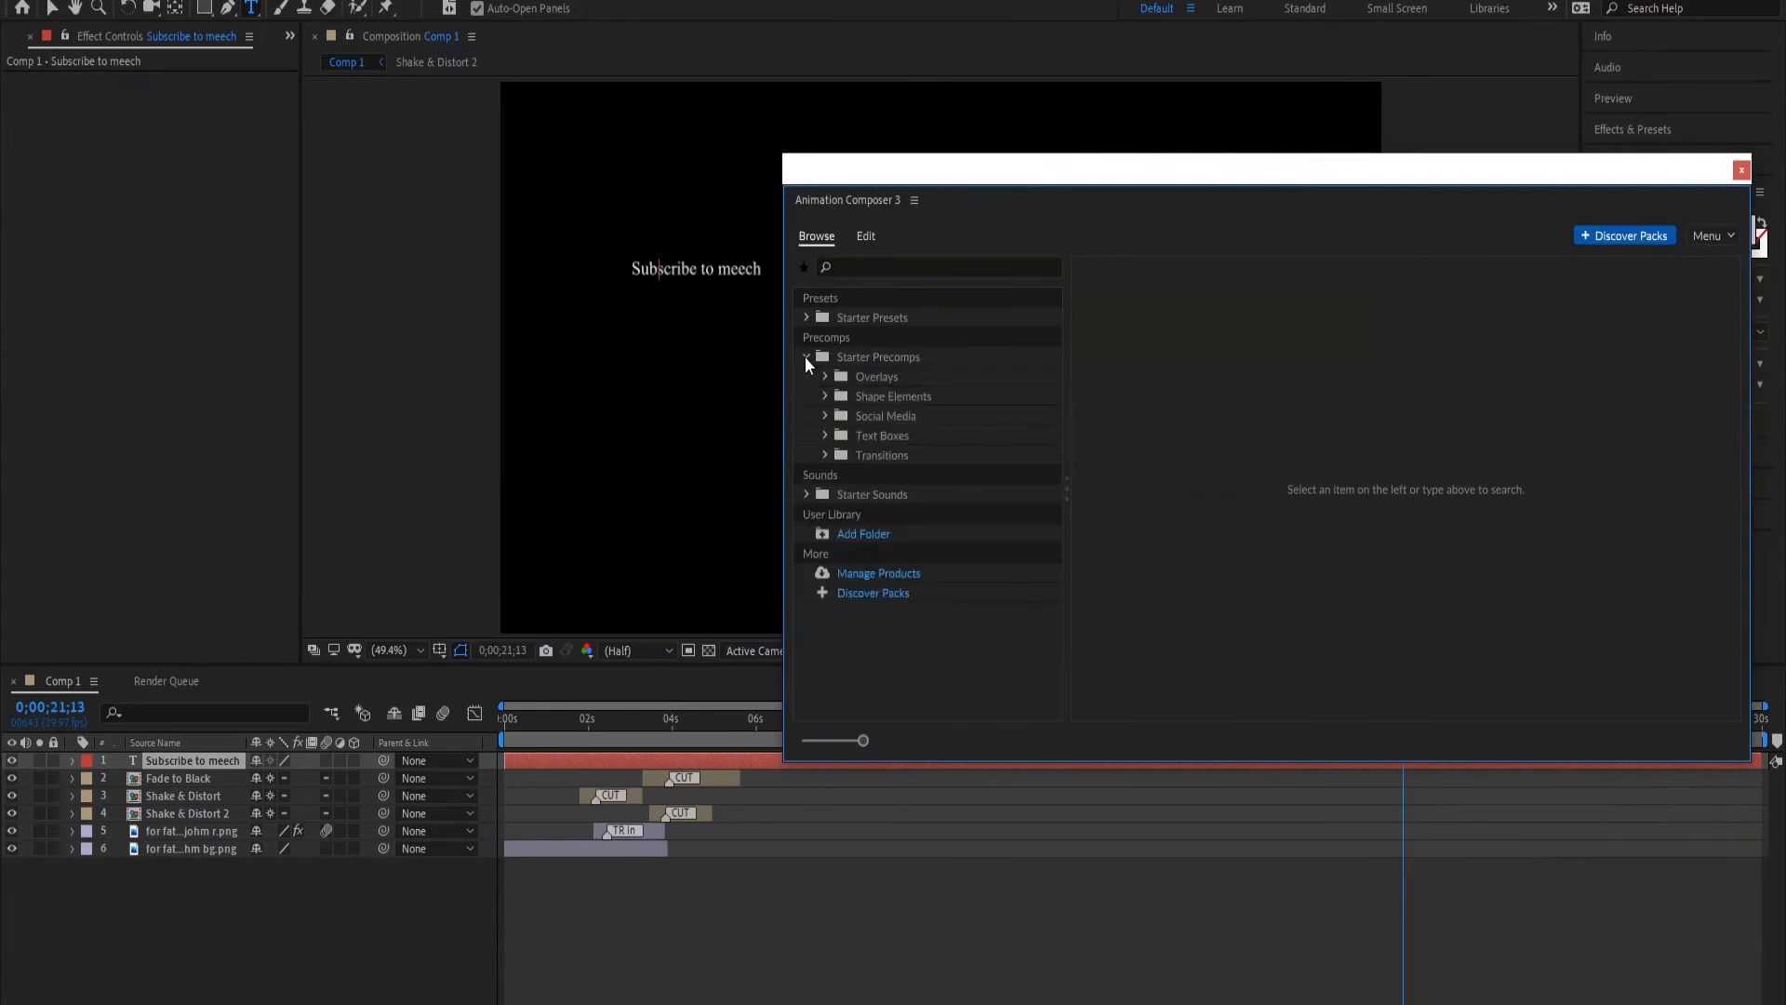
{"action": "left_click", "coordinate": [824, 436]}
{"action": "left_click", "coordinate": [900, 452]}
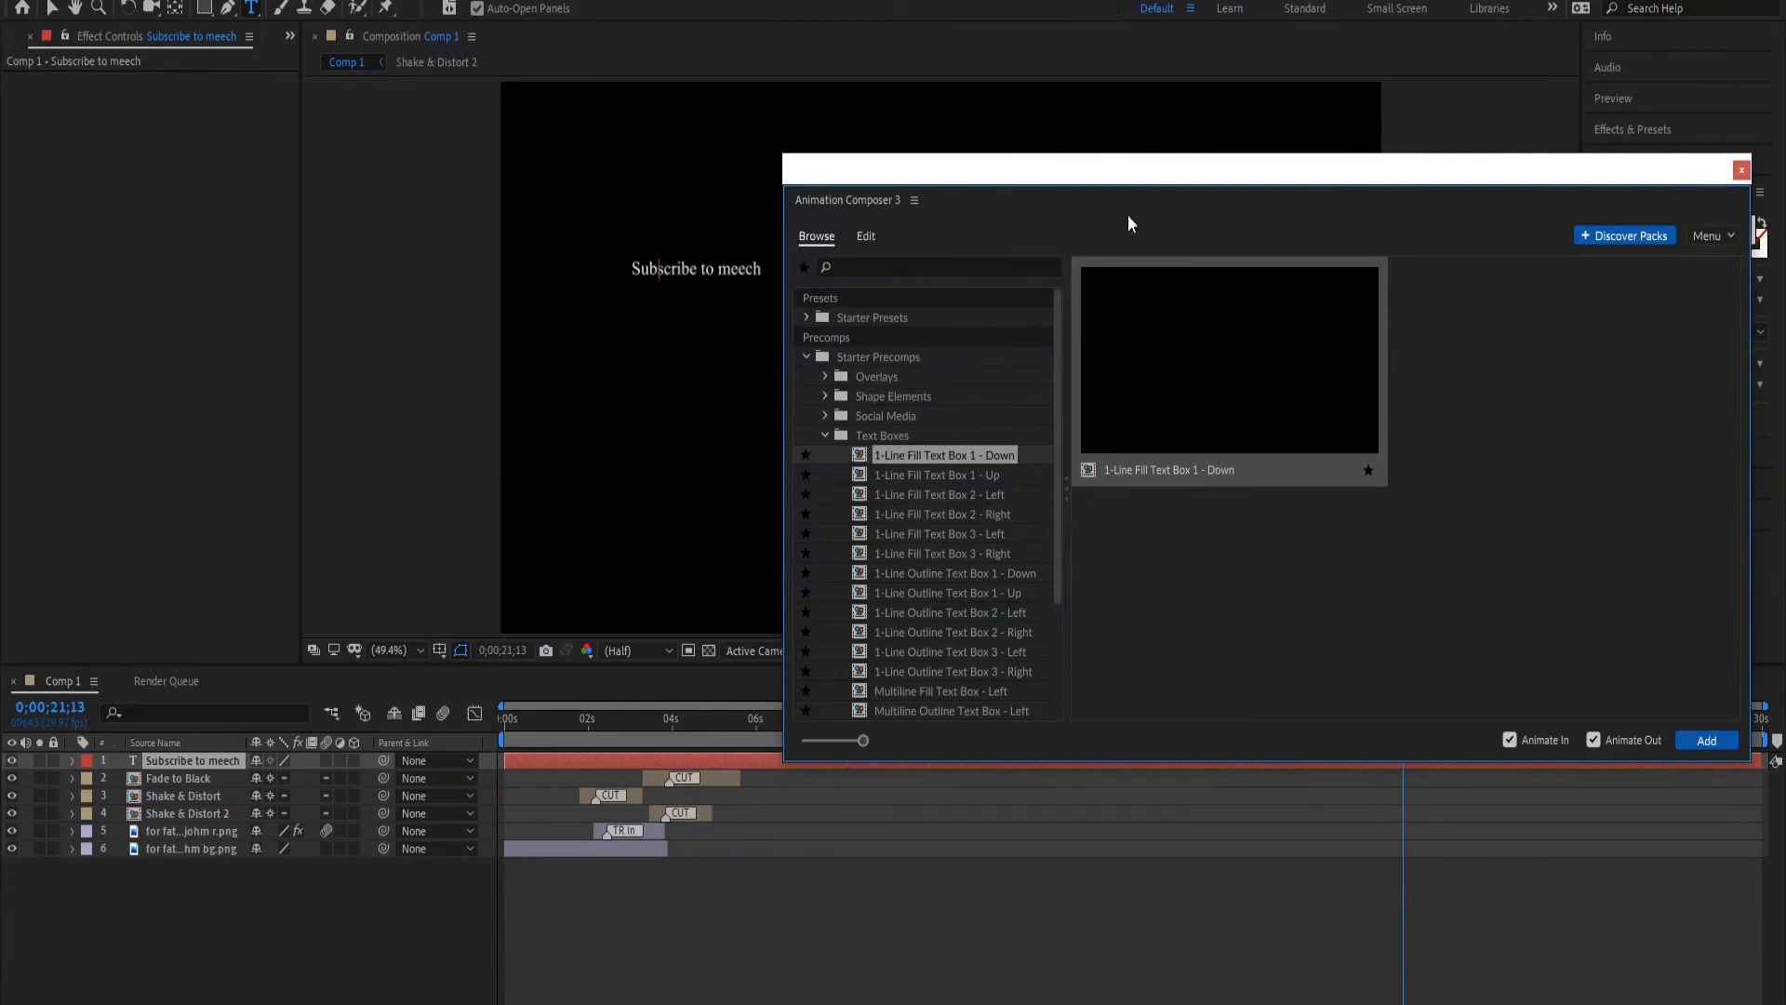
{"action": "left_click_drag", "start_coordinate": [1378, 177], "coordinate": [1784, 176]}
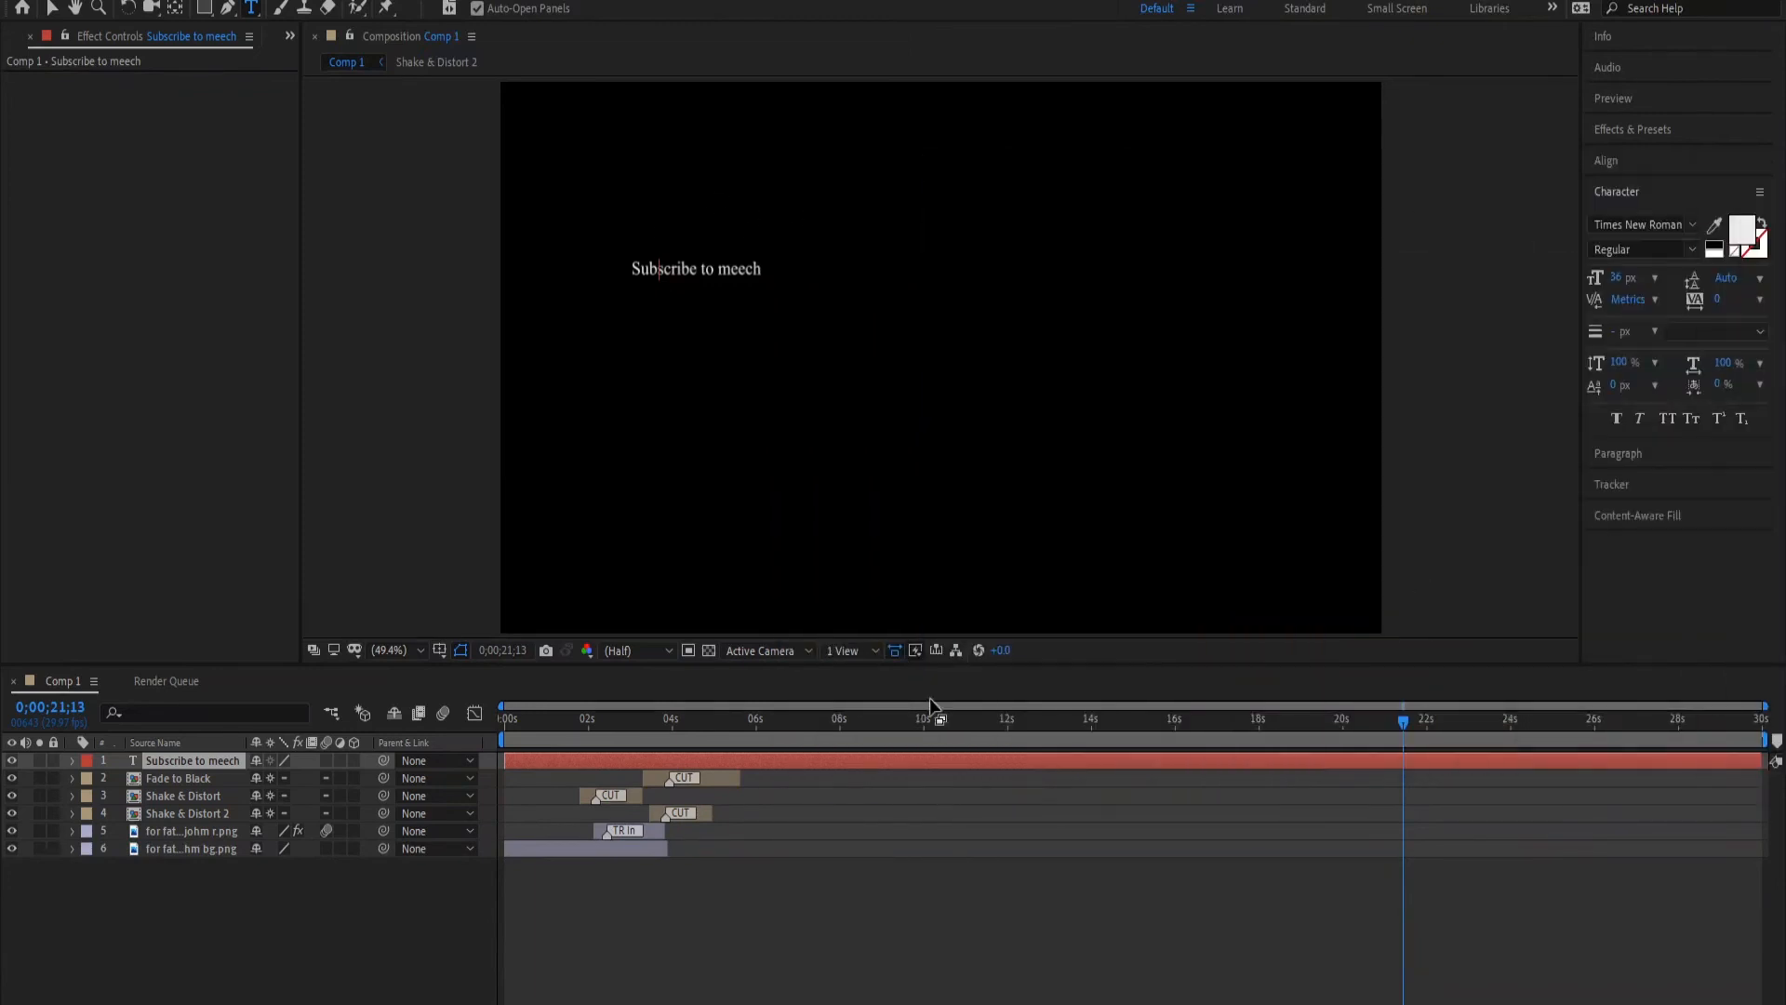
- Delete the "Subscribe to meech" text layer and demonstrate a marquee with the Selection tool over the empty frame
{"action": "left_click", "coordinate": [584, 761]}
{"action": "key", "text": "Delete"}
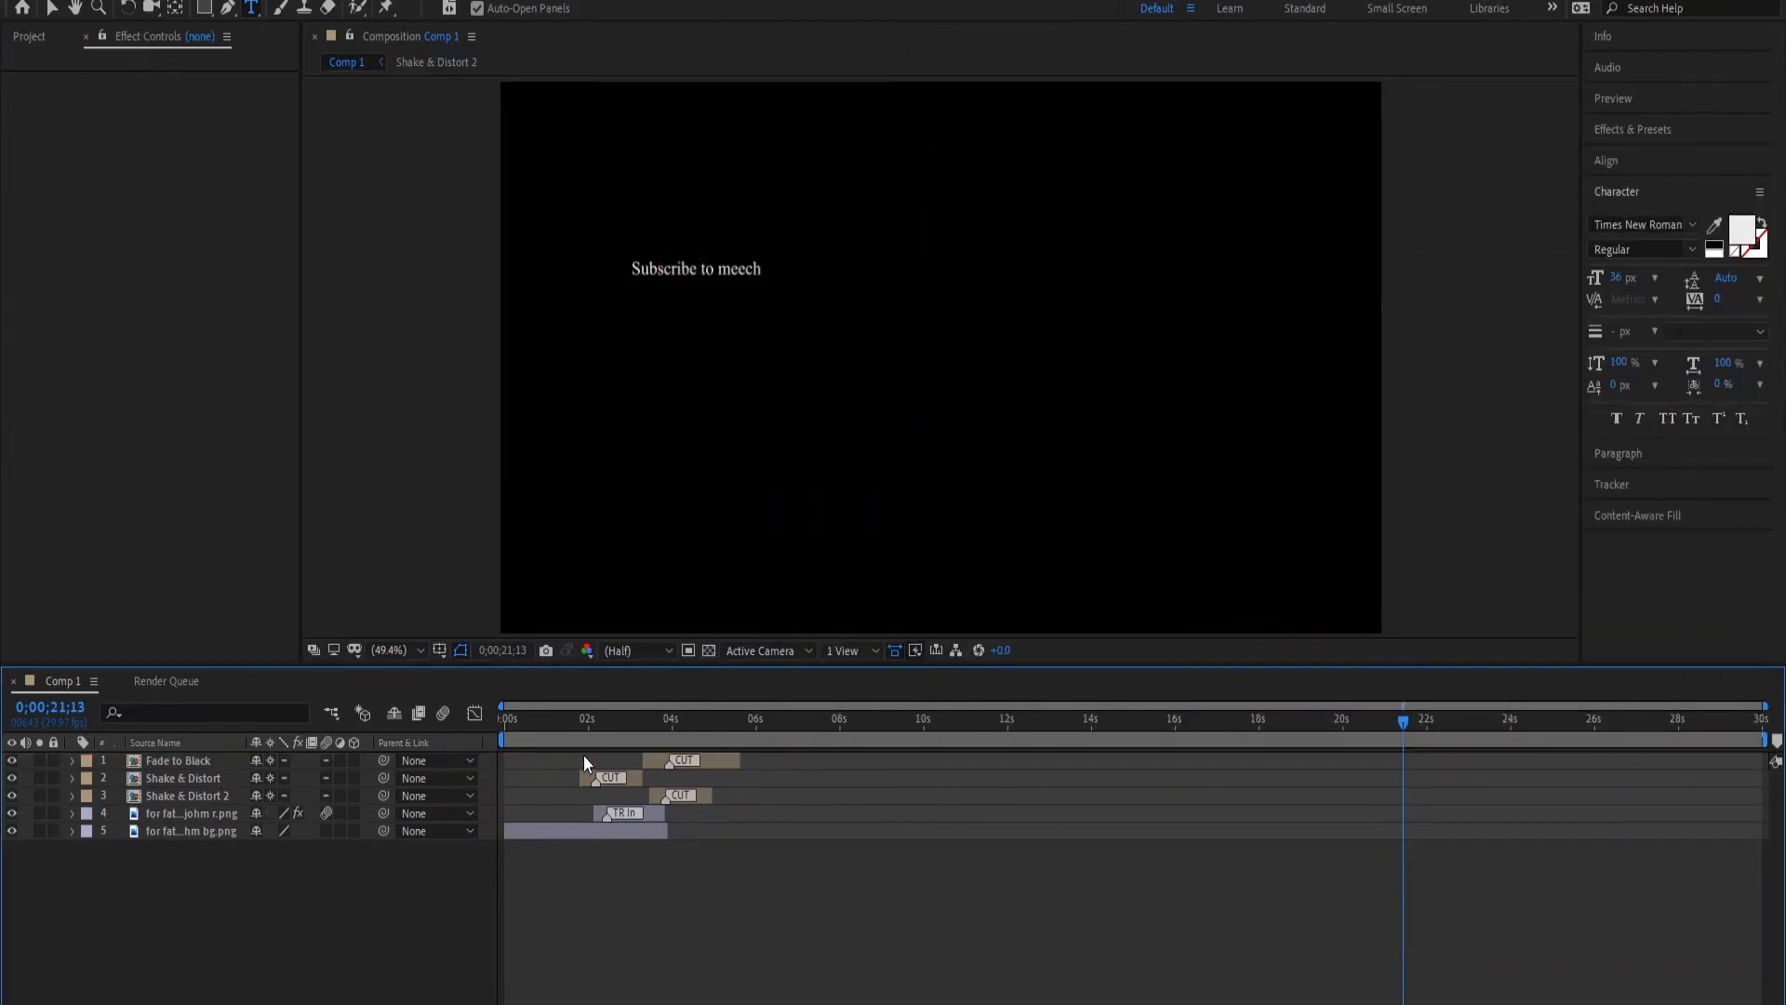
{"action": "left_click", "coordinate": [52, 8]}
{"action": "left_click_drag", "start_coordinate": [576, 402], "coordinate": [691, 409]}
{"action": "left_click_drag", "start_coordinate": [603, 226], "coordinate": [1280, 572]}
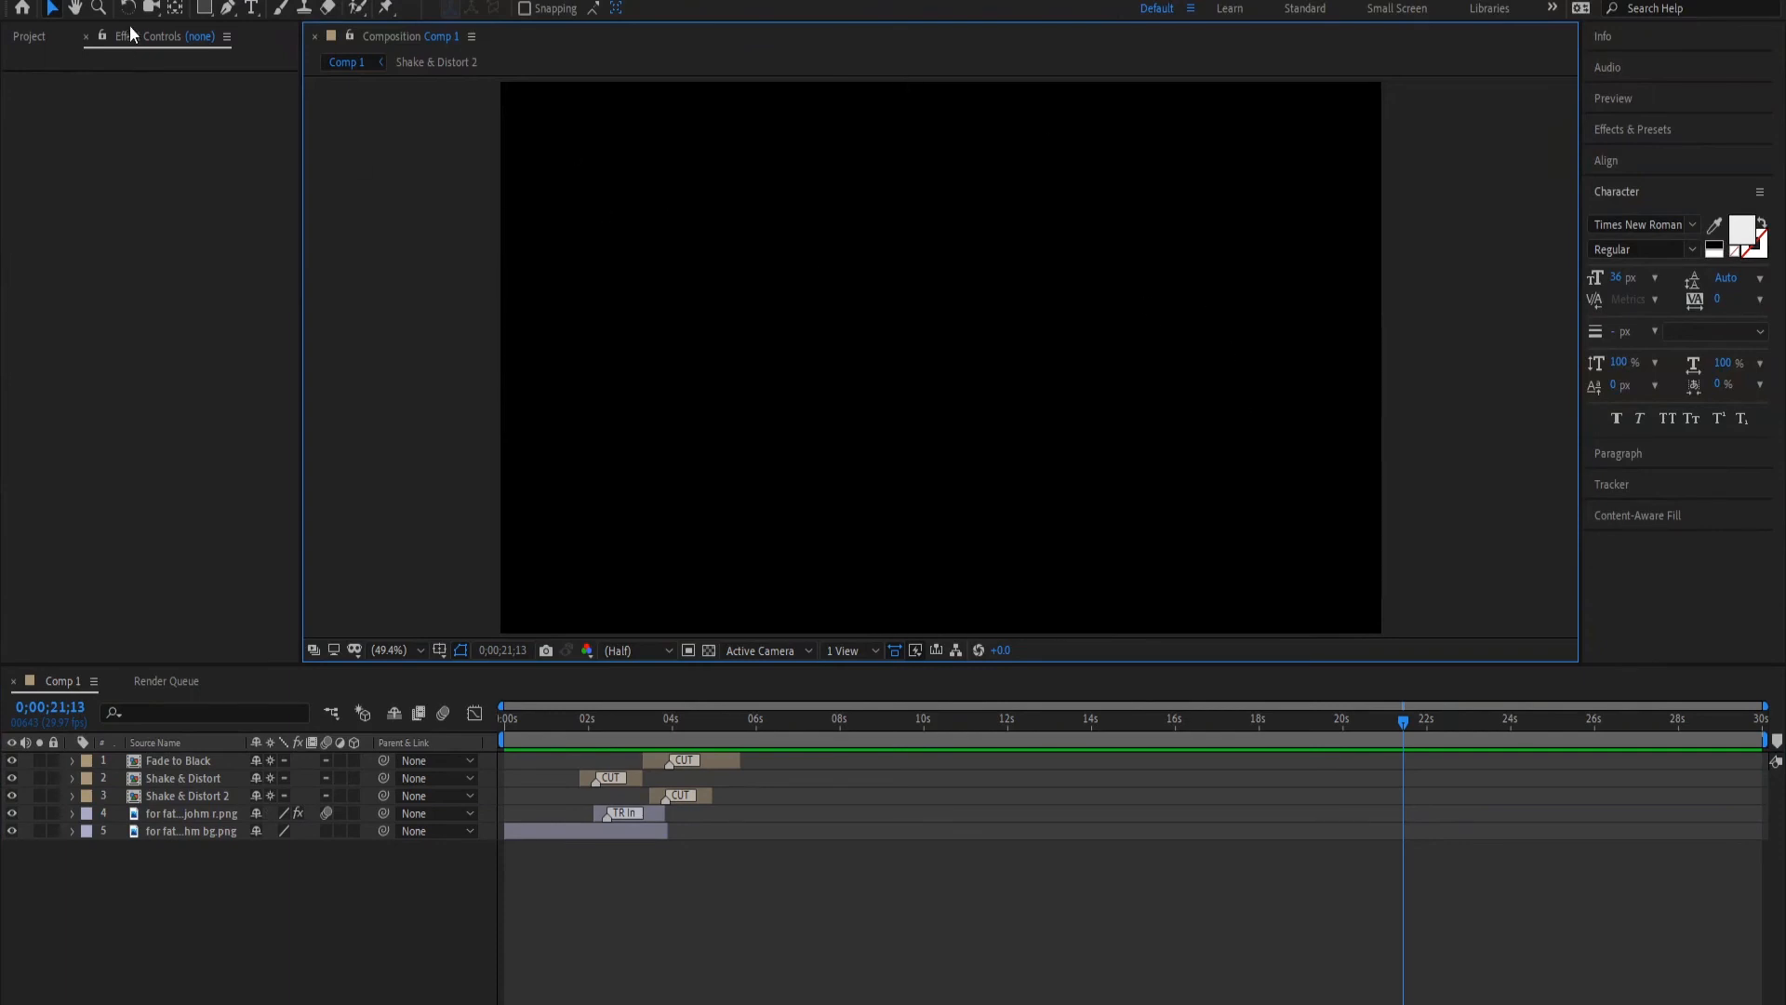
- Open the Home screen and close it again
{"action": "left_click", "coordinate": [21, 10]}
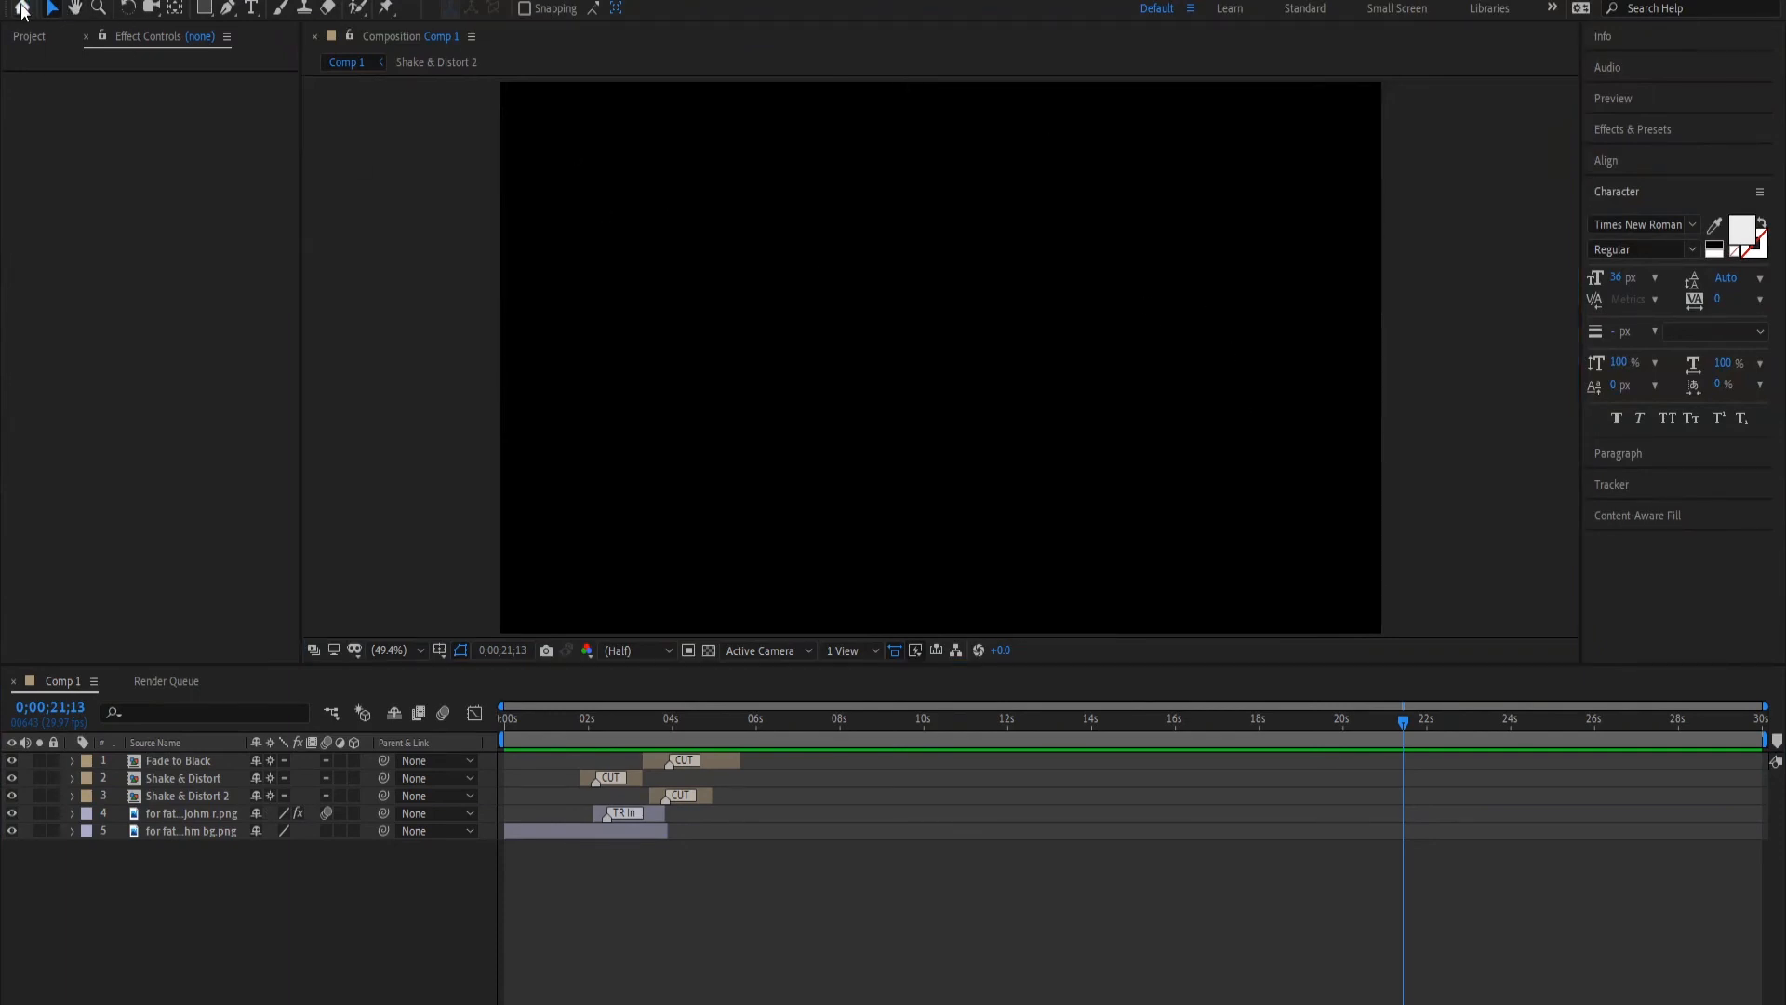
{"action": "left_click", "coordinate": [73, 9]}
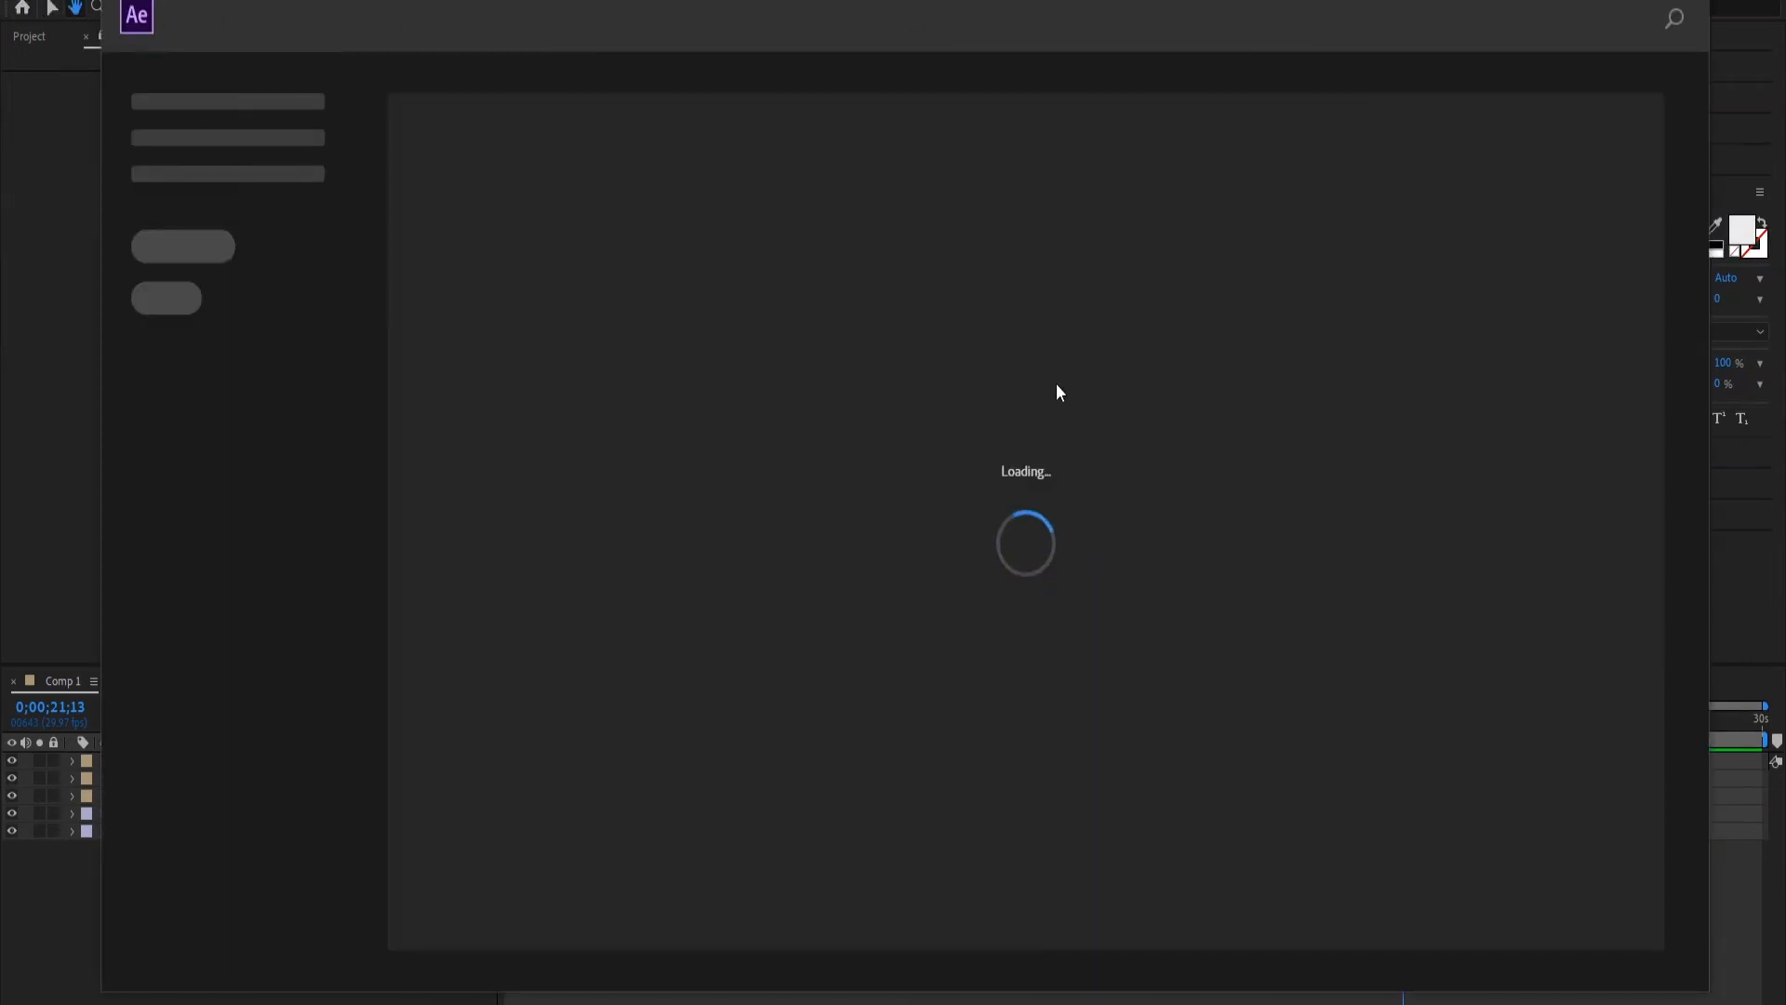
{"action": "left_click", "coordinate": [1694, 0]}
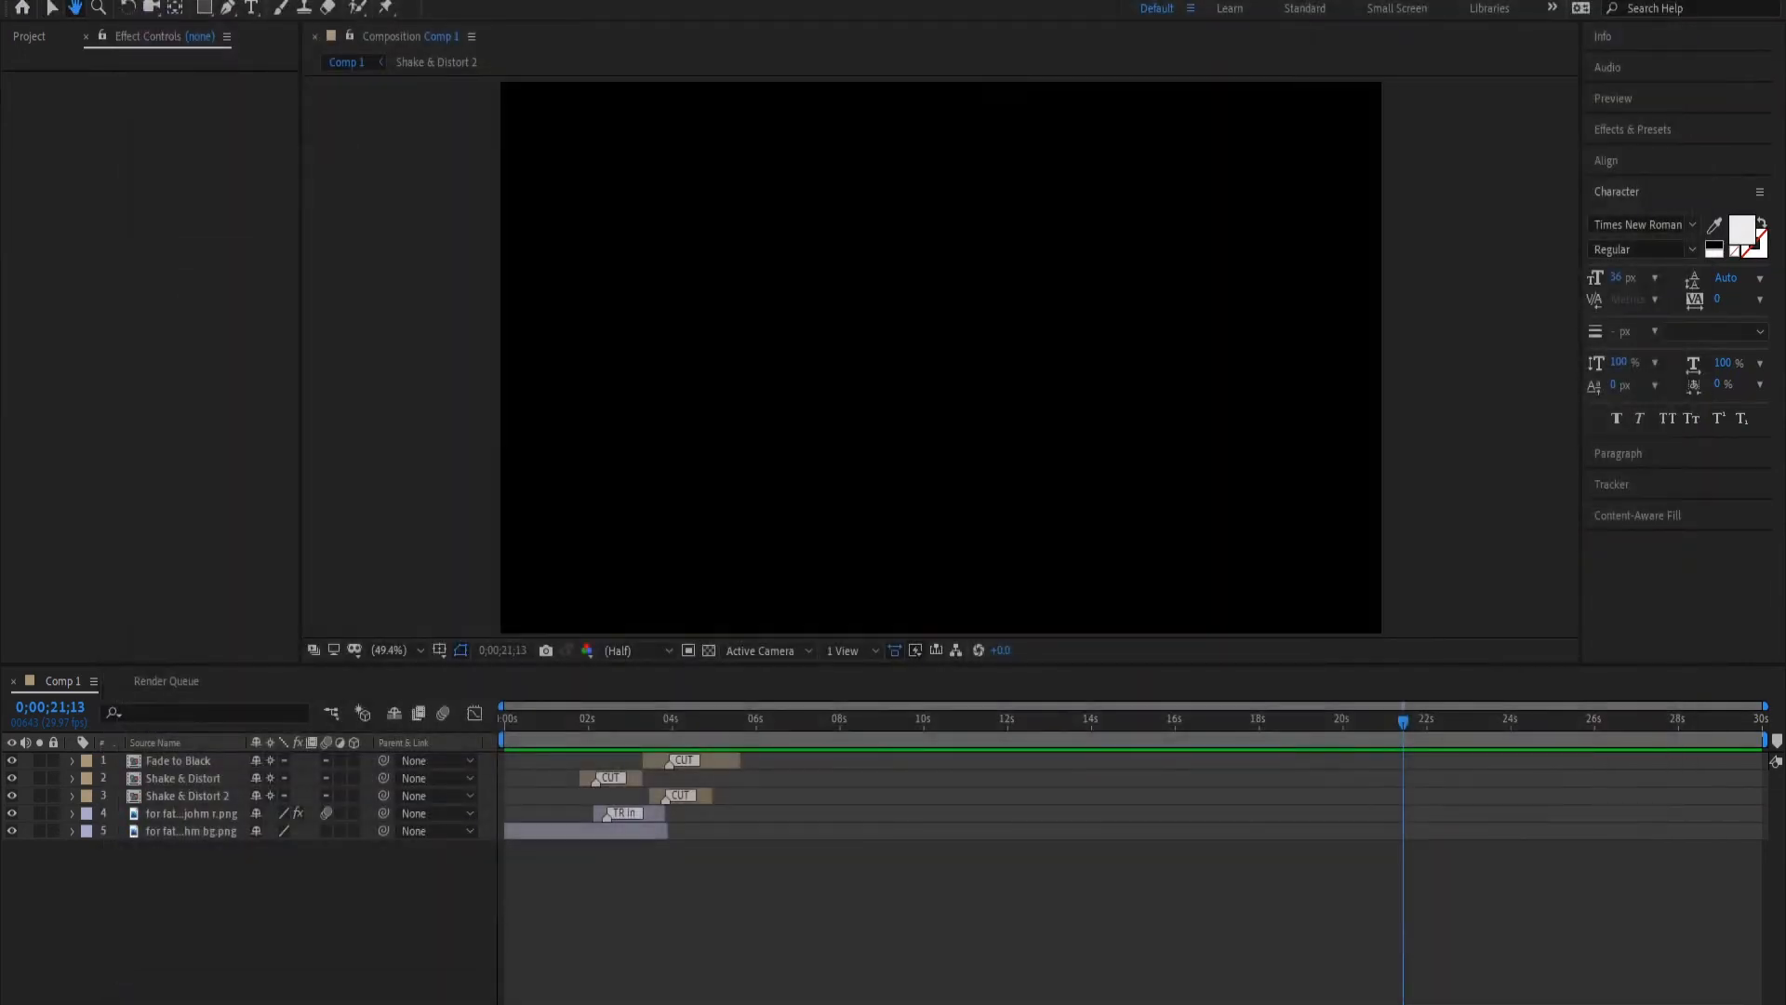
- Go to 0;00;00;09 in Comp 1 and demonstrate panning the composition view with the Hand tool and zooming it
{"action": "left_click", "coordinate": [519, 722]}
{"action": "mouse_move", "coordinate": [850, 410]}
{"action": "left_mouse_down"}
{"action": "mouse_move", "coordinate": [710, 387]}
{"action": "mouse_move", "coordinate": [875, 394]}
{"action": "mouse_move", "coordinate": [907, 423]}
{"action": "mouse_move", "coordinate": [856, 404]}
{"action": "left_mouse_up"}
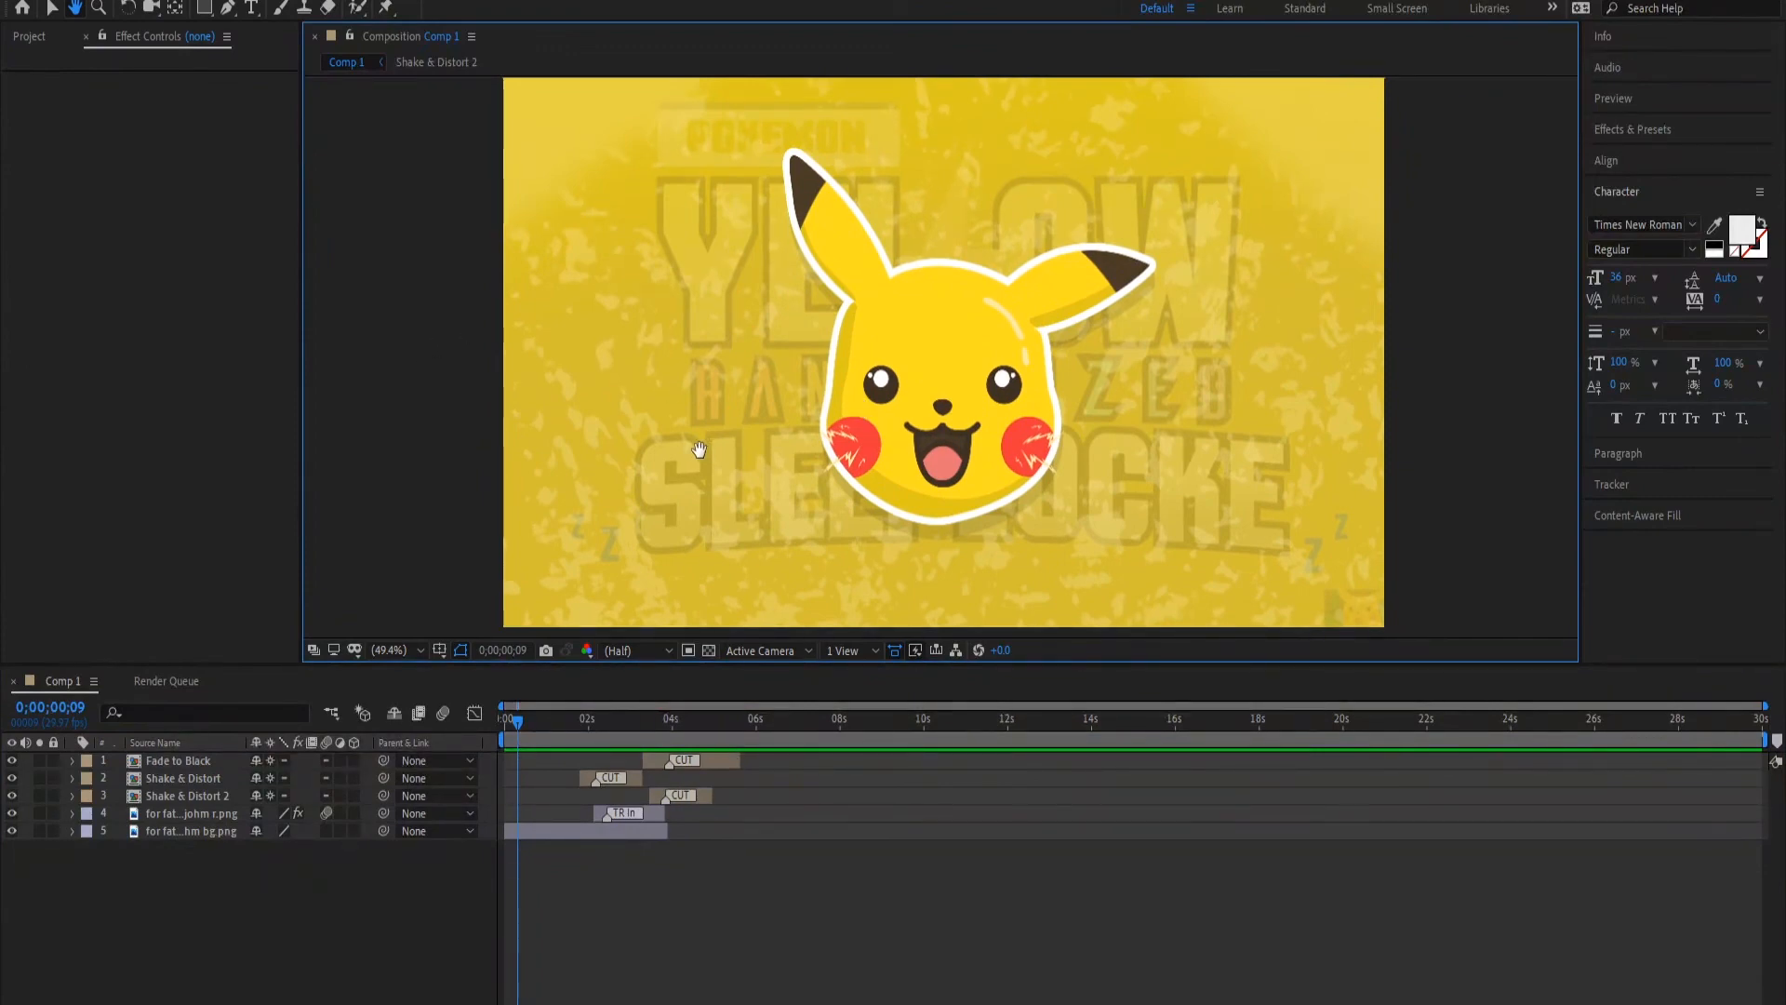
{"action": "scroll", "coordinate": [846, 398], "scroll_direction": "up", "scroll_amount": 2}
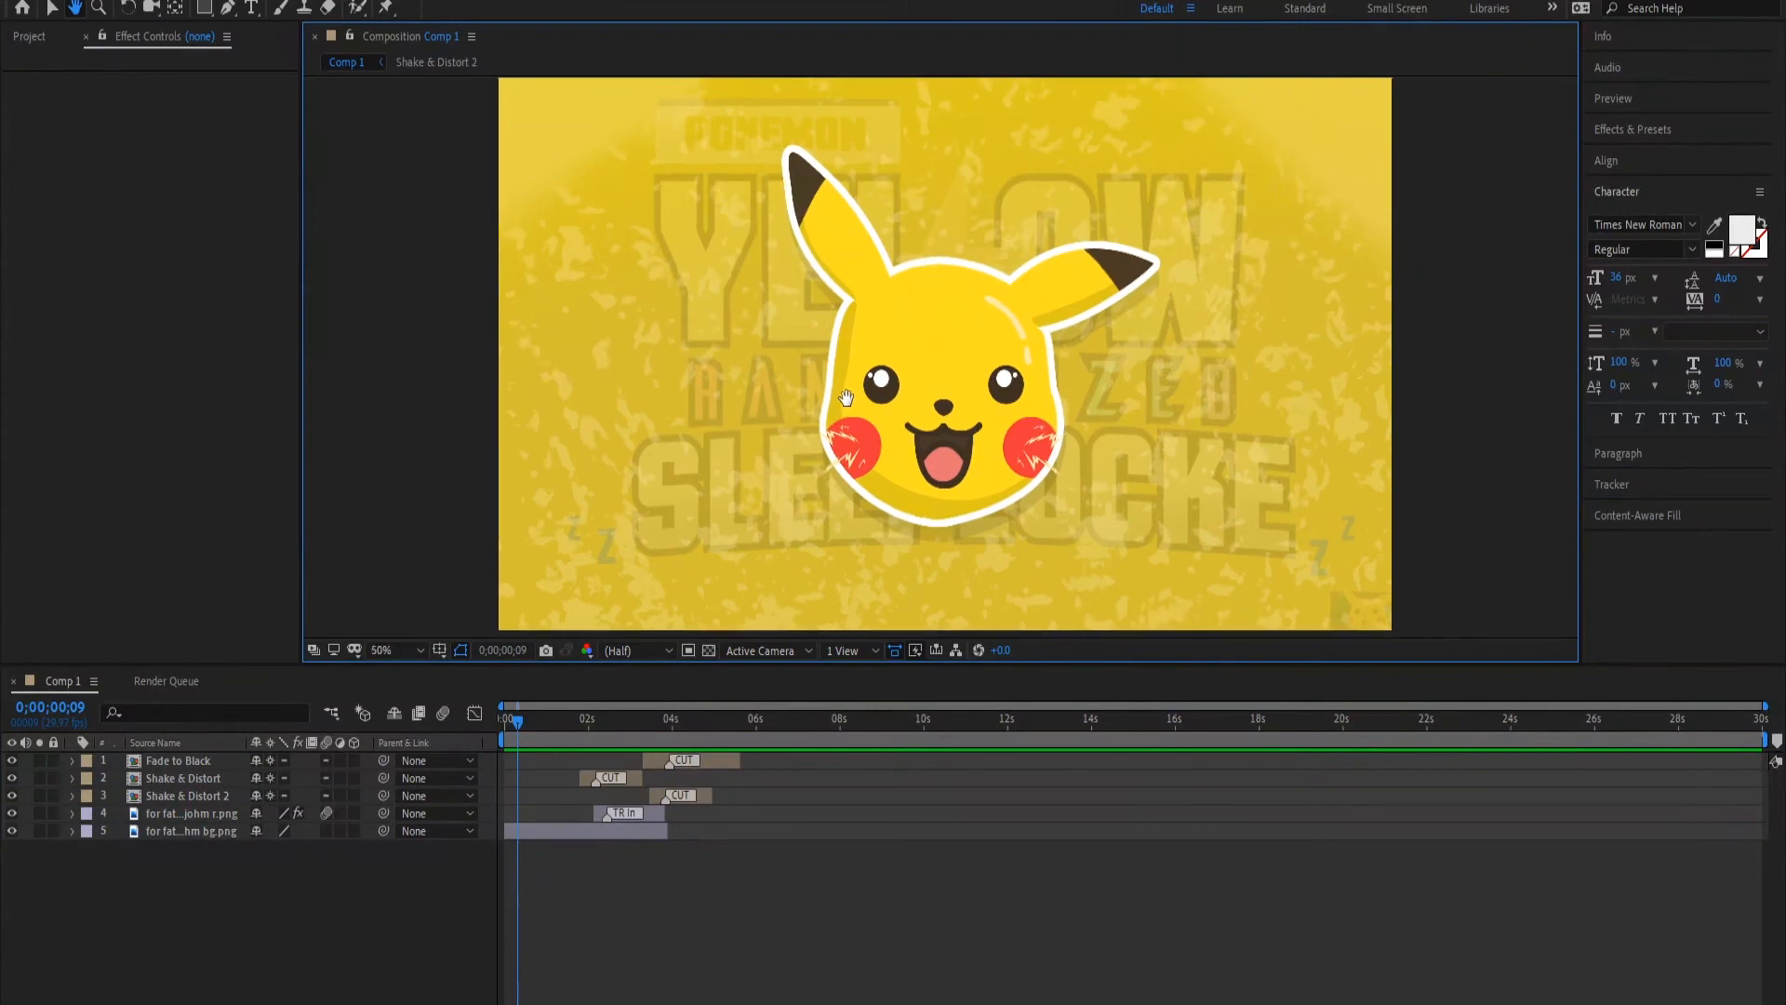
{"action": "scroll", "coordinate": [846, 398], "scroll_direction": "down", "scroll_amount": 1}
{"action": "scroll", "coordinate": [846, 398], "scroll_direction": "down", "scroll_amount": 2}
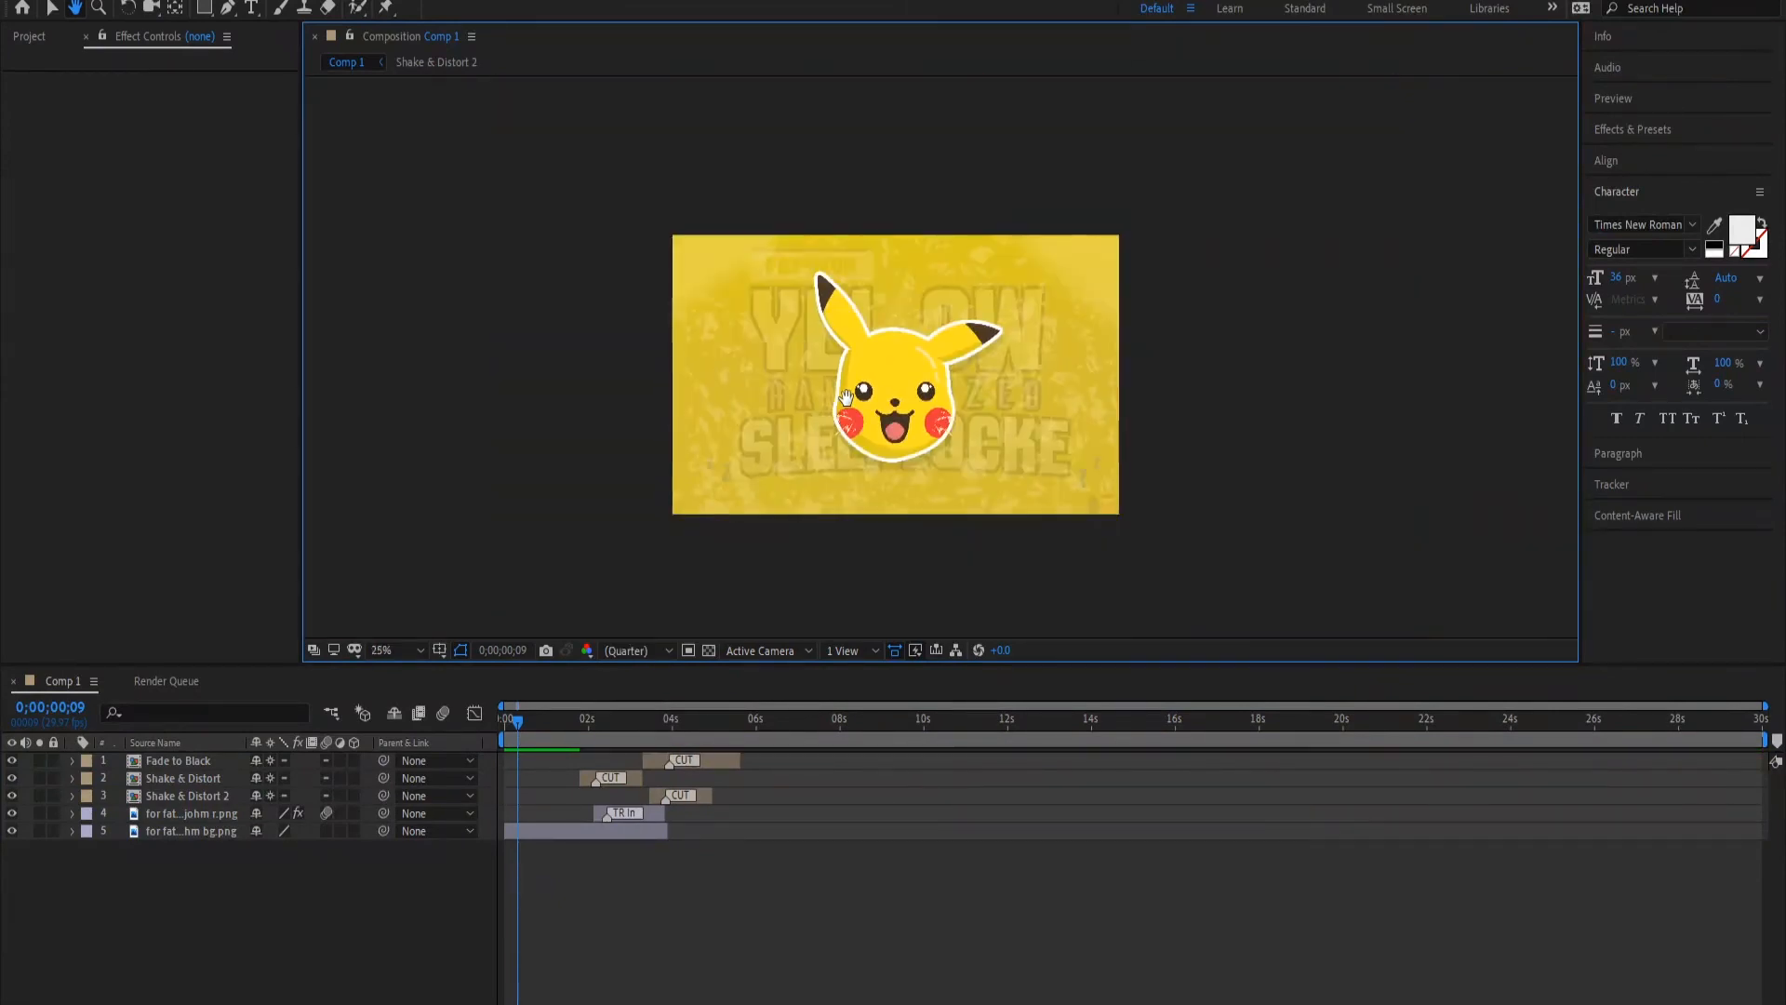
{"action": "scroll", "coordinate": [847, 398], "scroll_direction": "up", "scroll_amount": 2}
{"action": "left_click_drag", "start_coordinate": [1170, 378], "coordinate": [1144, 379]}
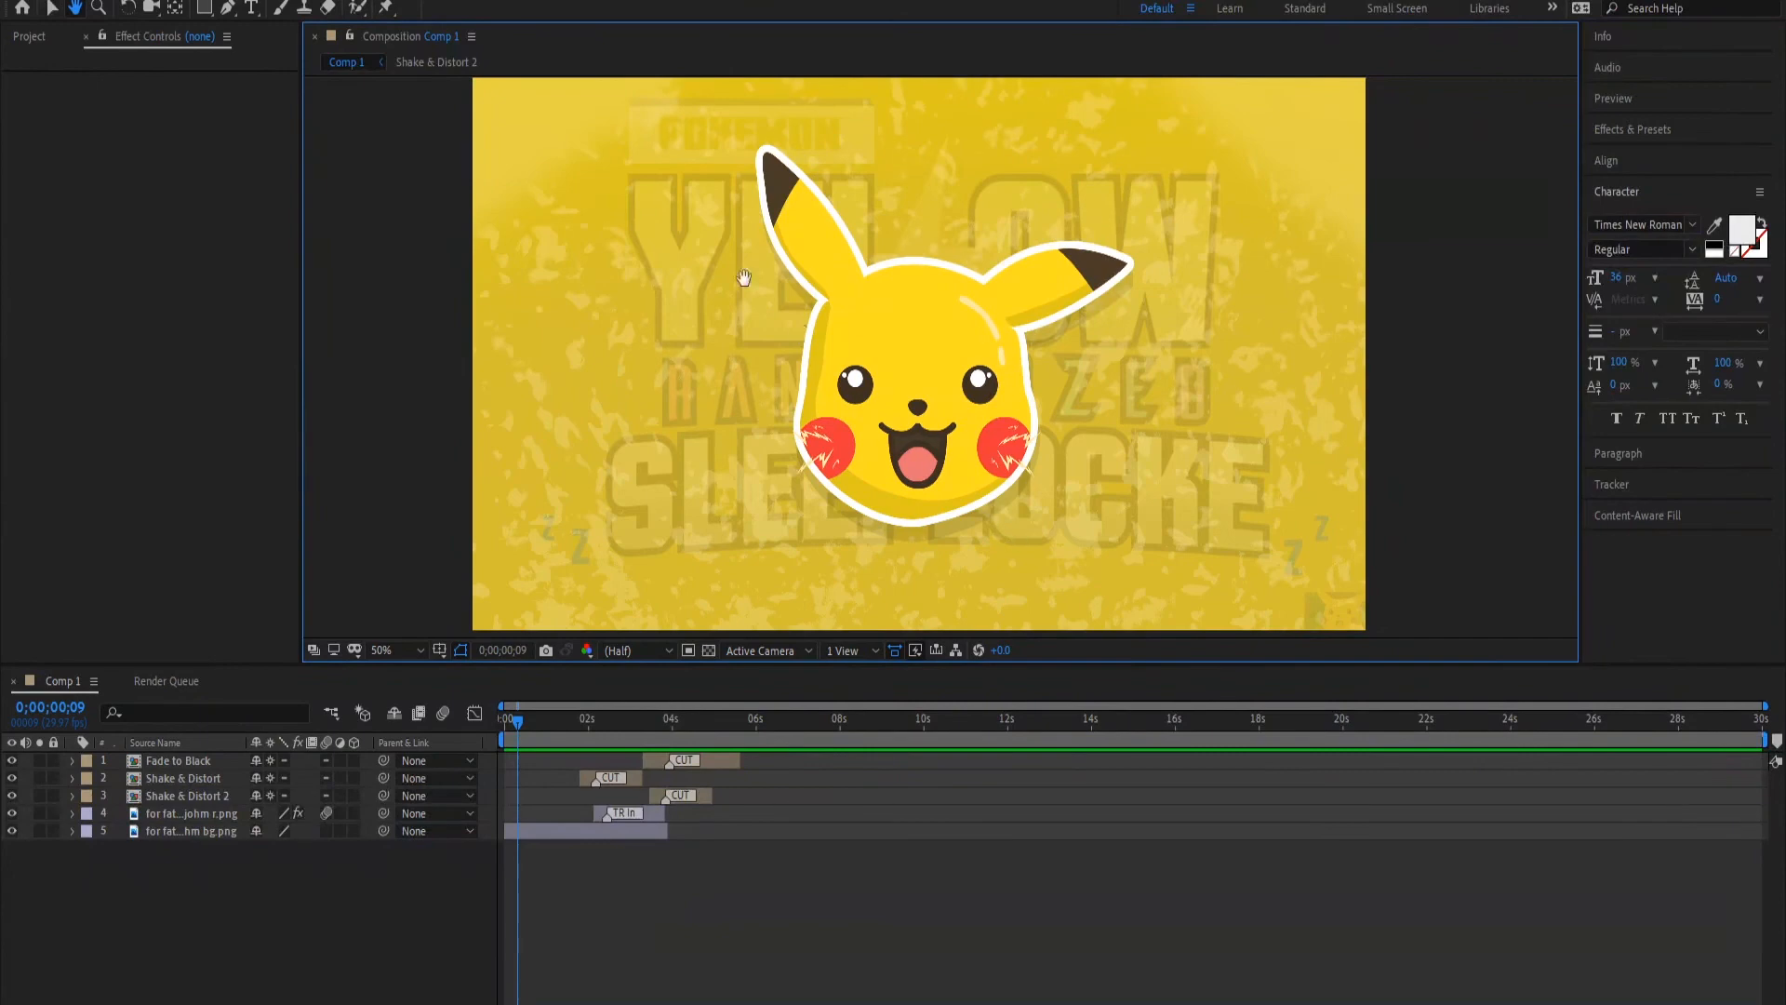
- Demonstrate the Zoom tool by enlarging the composition view to 100% and returning it to 50%
{"action": "left_click", "coordinate": [53, 9]}
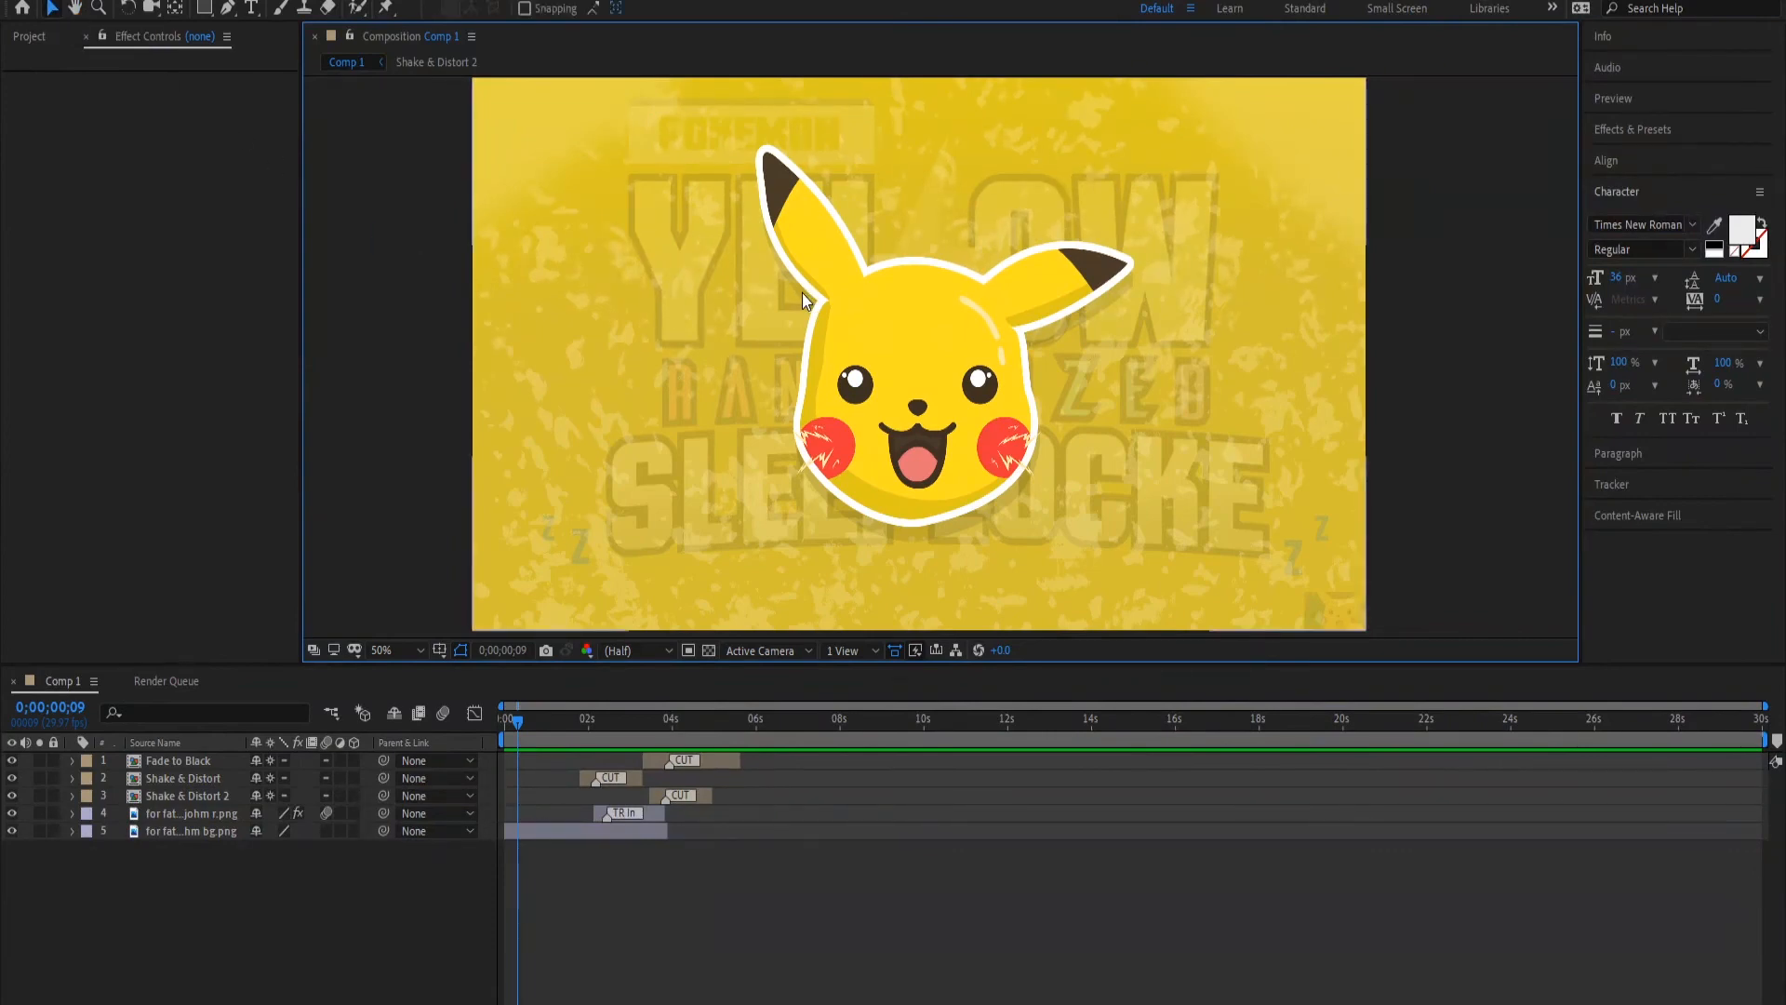
{"action": "key", "text": "h"}
{"action": "left_click", "coordinate": [99, 9]}
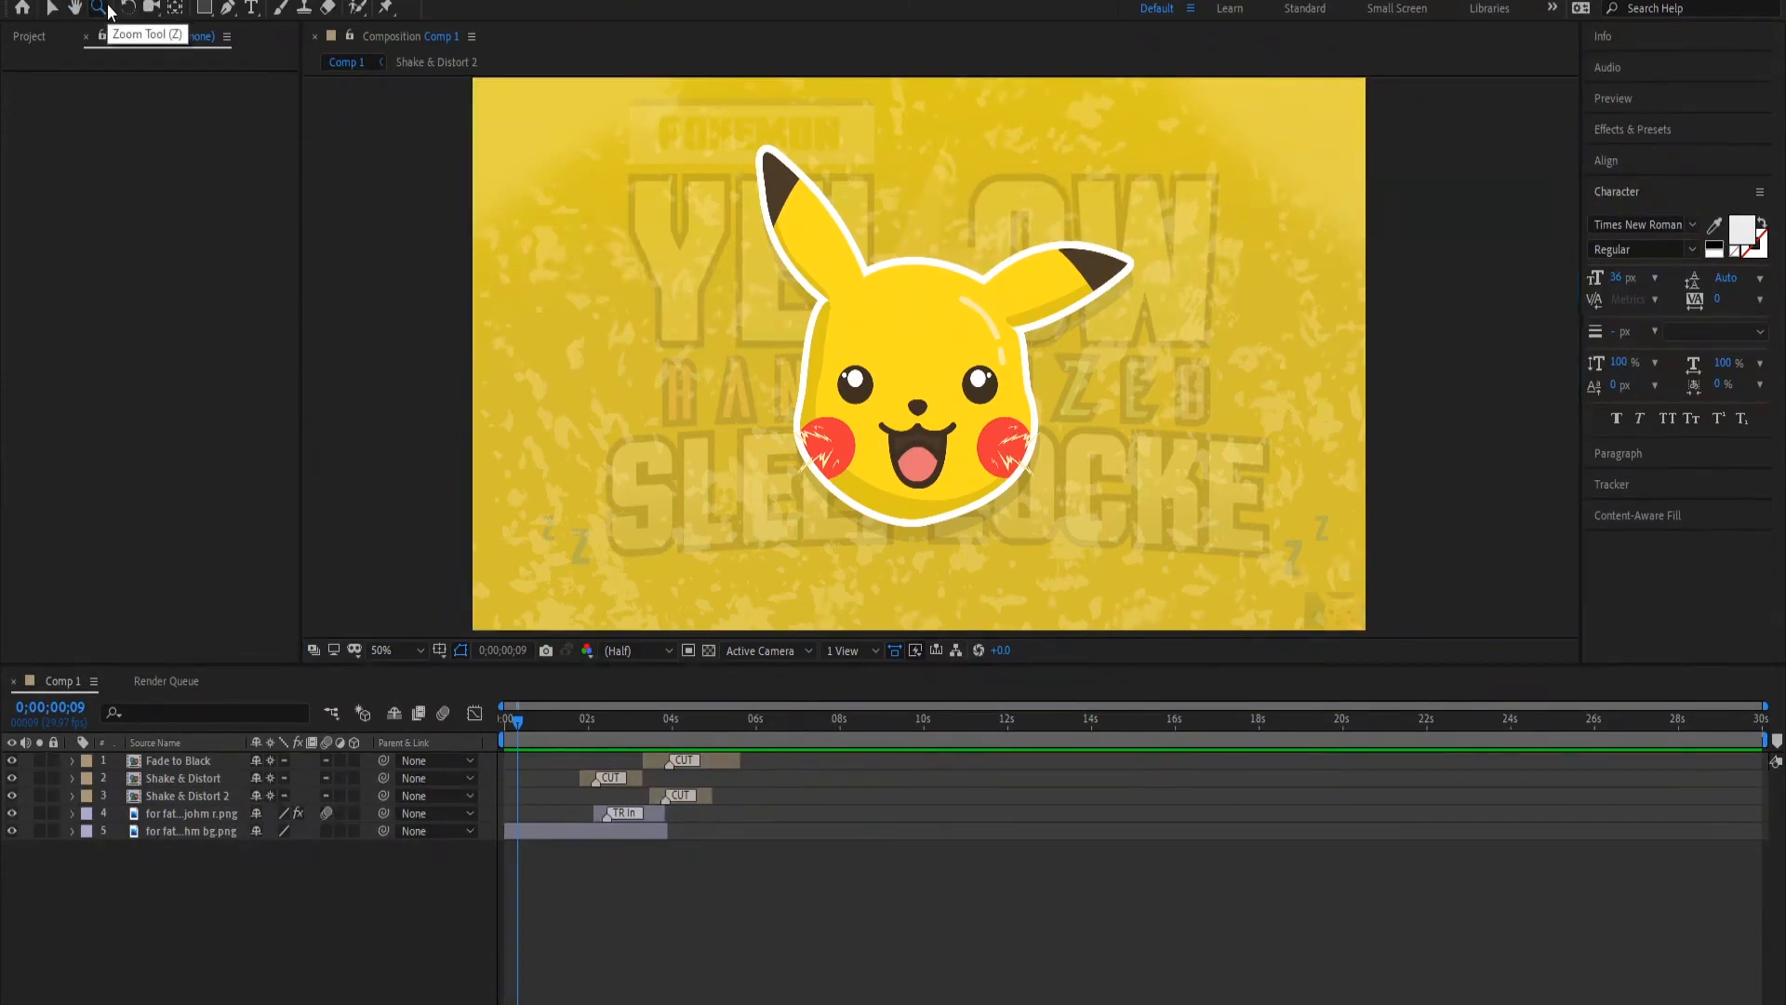
{"action": "left_click", "coordinate": [908, 298]}
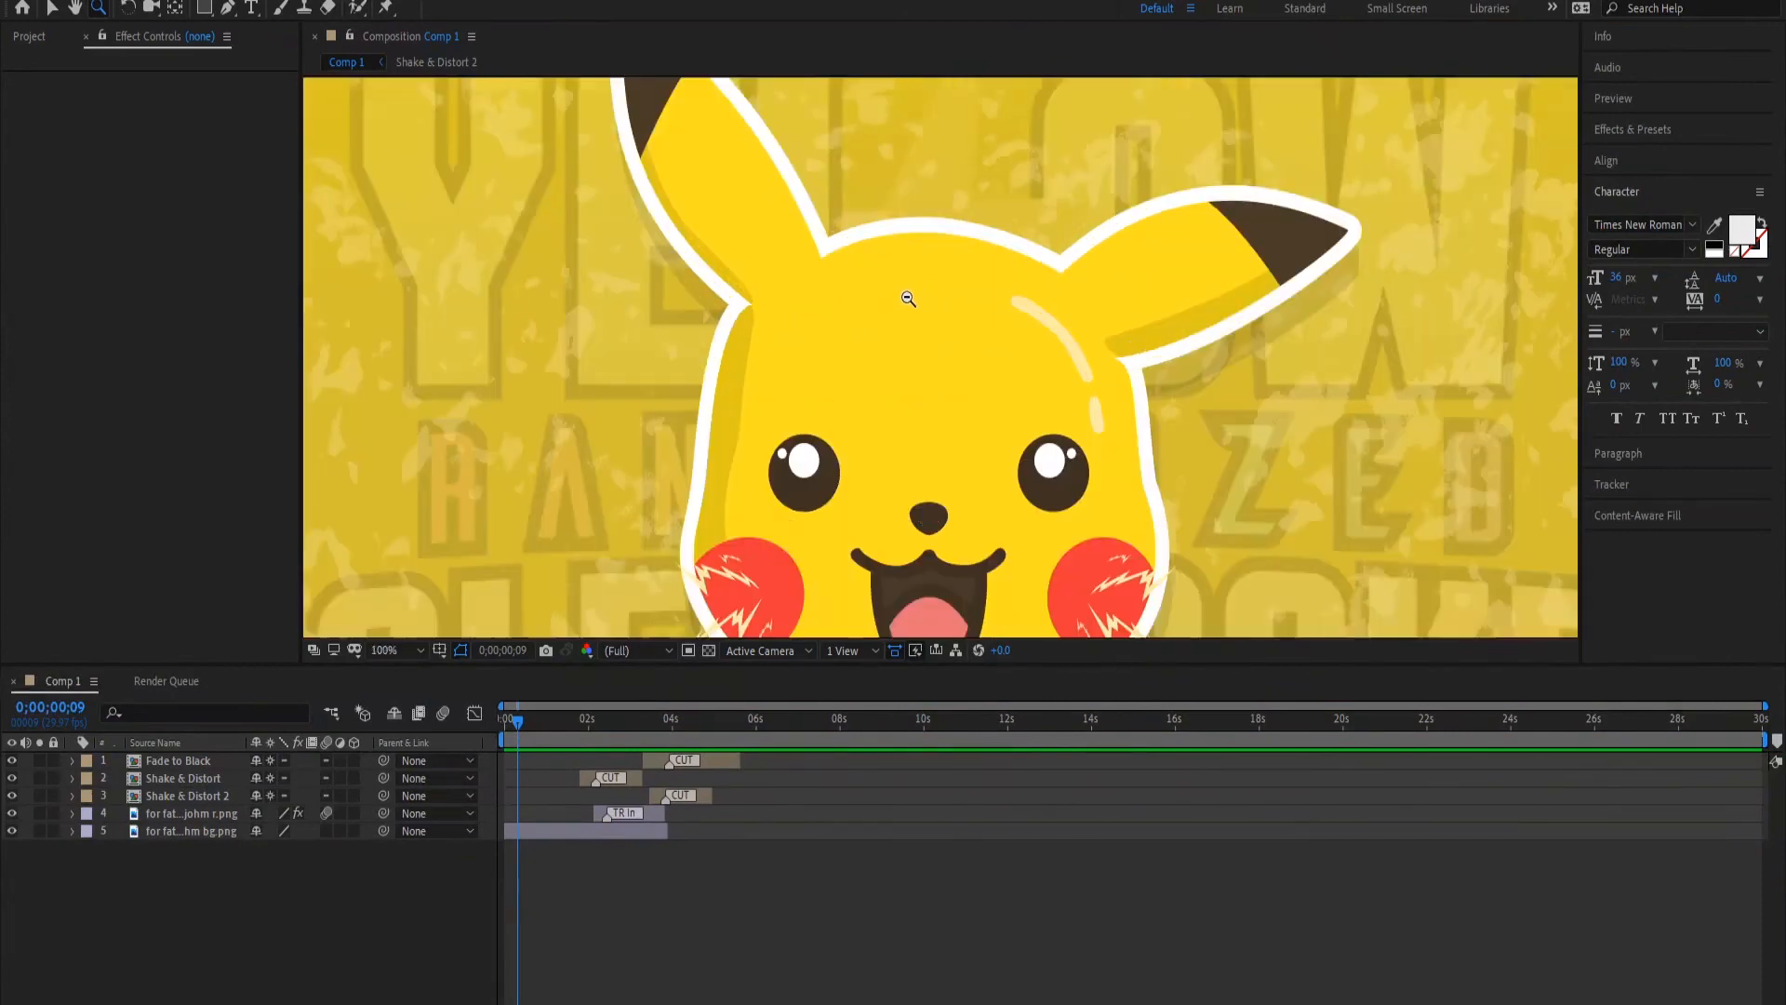
{"action": "left_click", "coordinate": [907, 298], "text": "alt"}
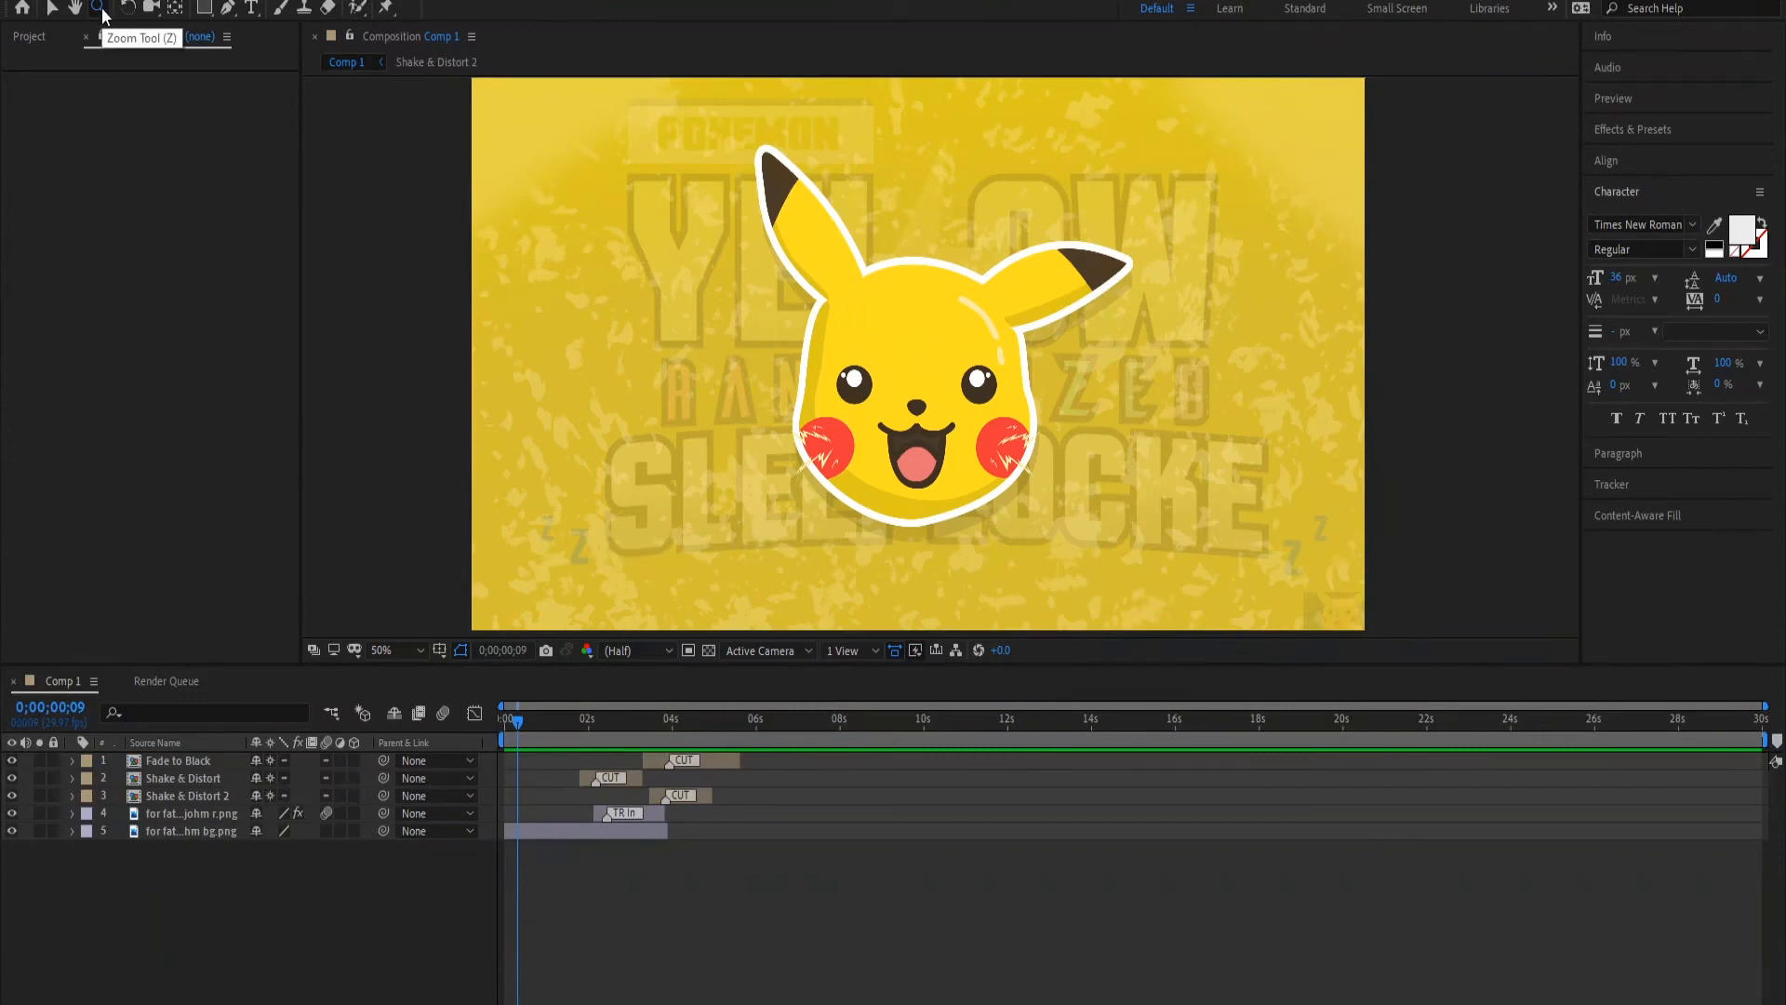
- Select the background image layer, try more zooming on the logo and recentre the frame with the Hand tool at 50%
{"action": "left_click", "coordinate": [849, 321]}
{"action": "right_click", "coordinate": [847, 322]}
{"action": "left_click", "coordinate": [846, 304]}
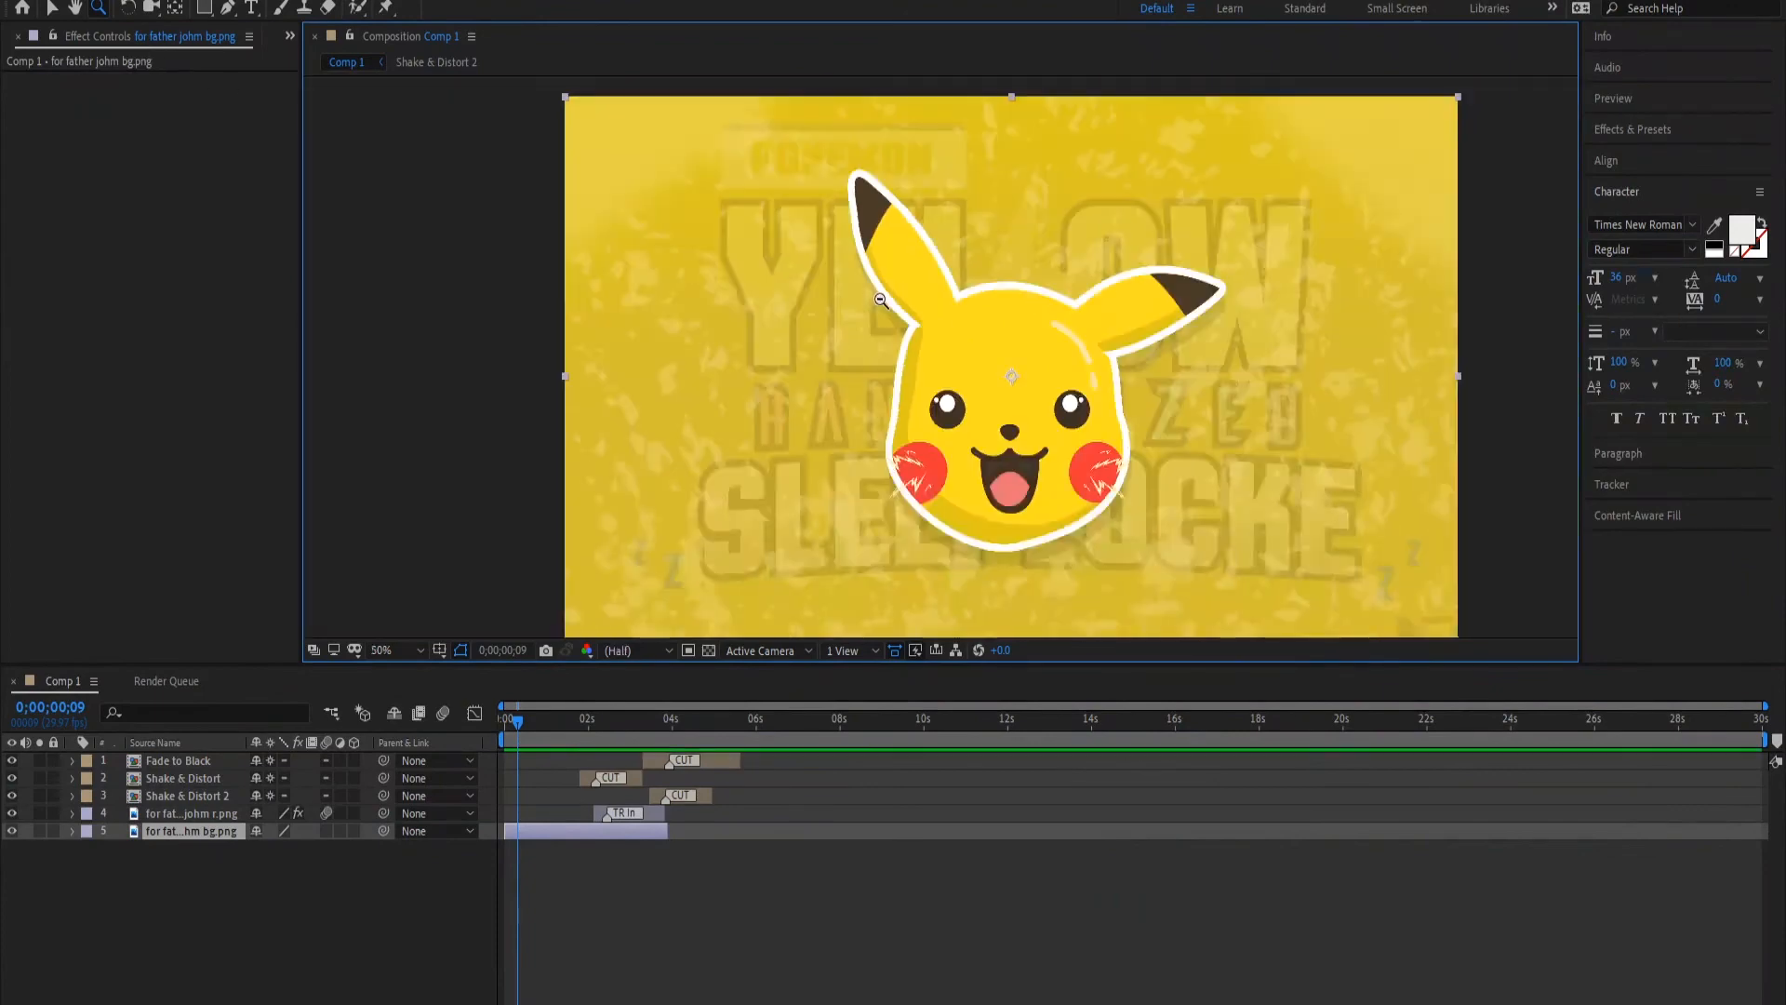
{"action": "left_click", "coordinate": [882, 300], "text": "alt"}
{"action": "left_click", "coordinate": [883, 301], "text": "alt"}
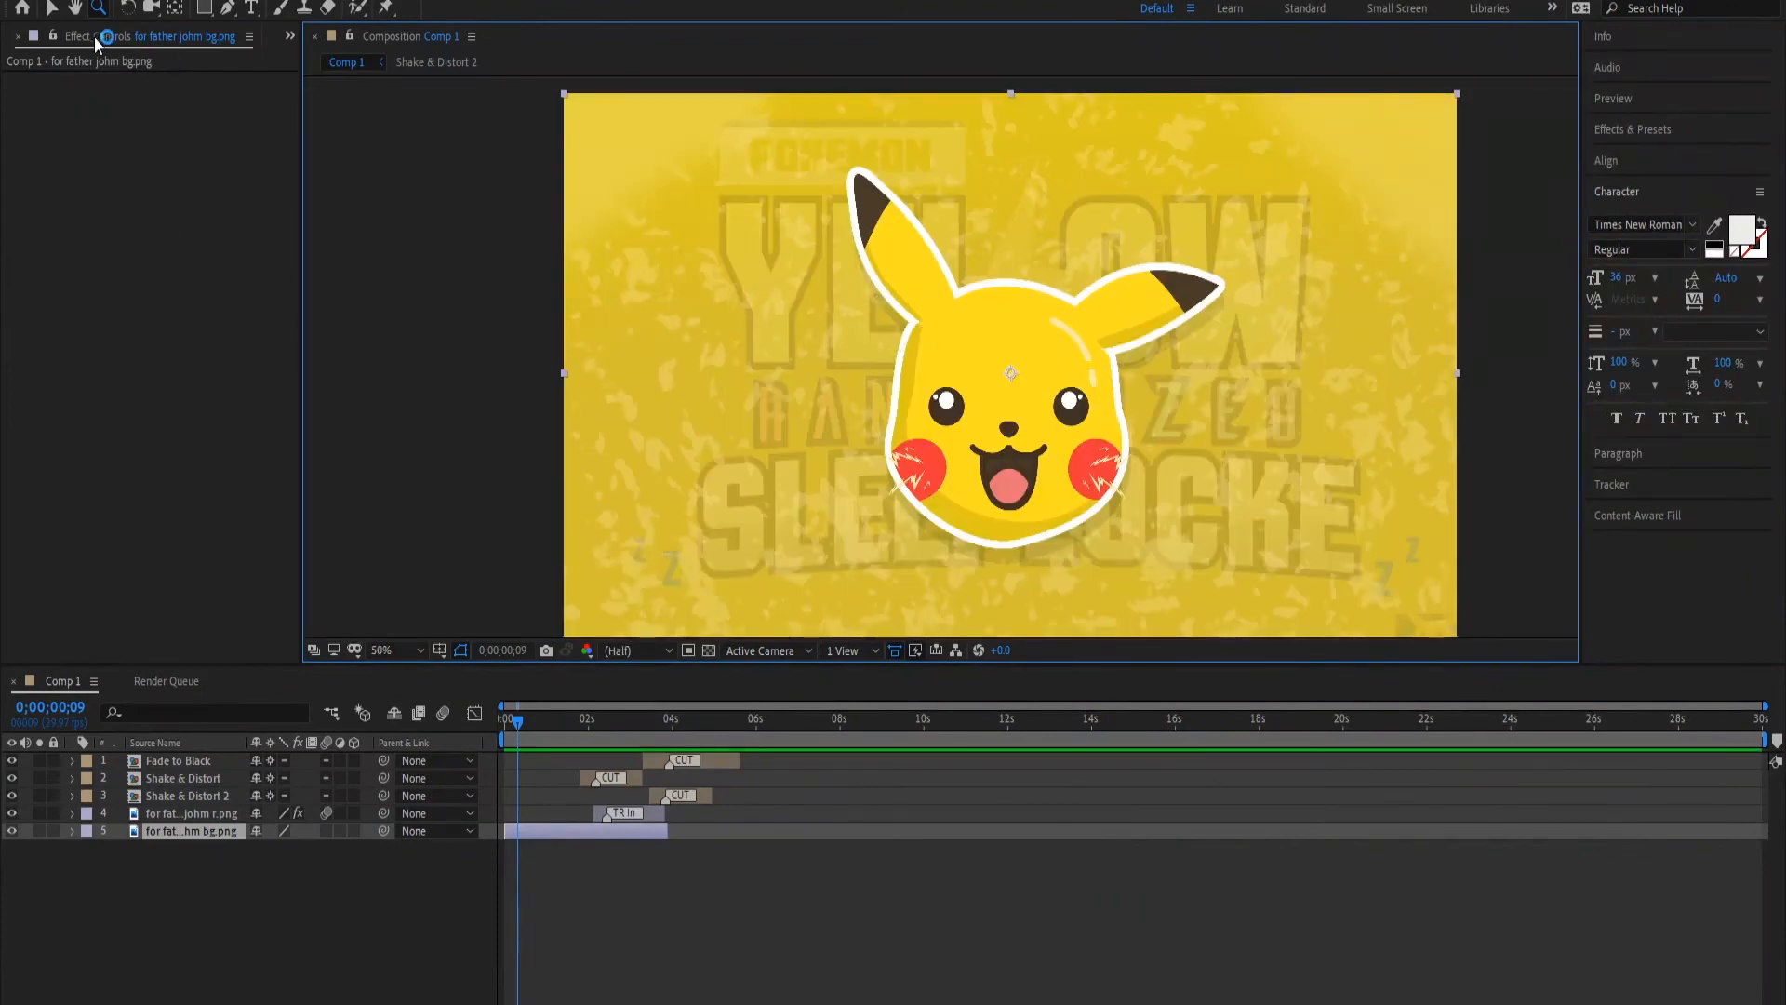
{"action": "key", "text": "h"}
{"action": "left_click_drag", "start_coordinate": [1106, 286], "coordinate": [1022, 276]}
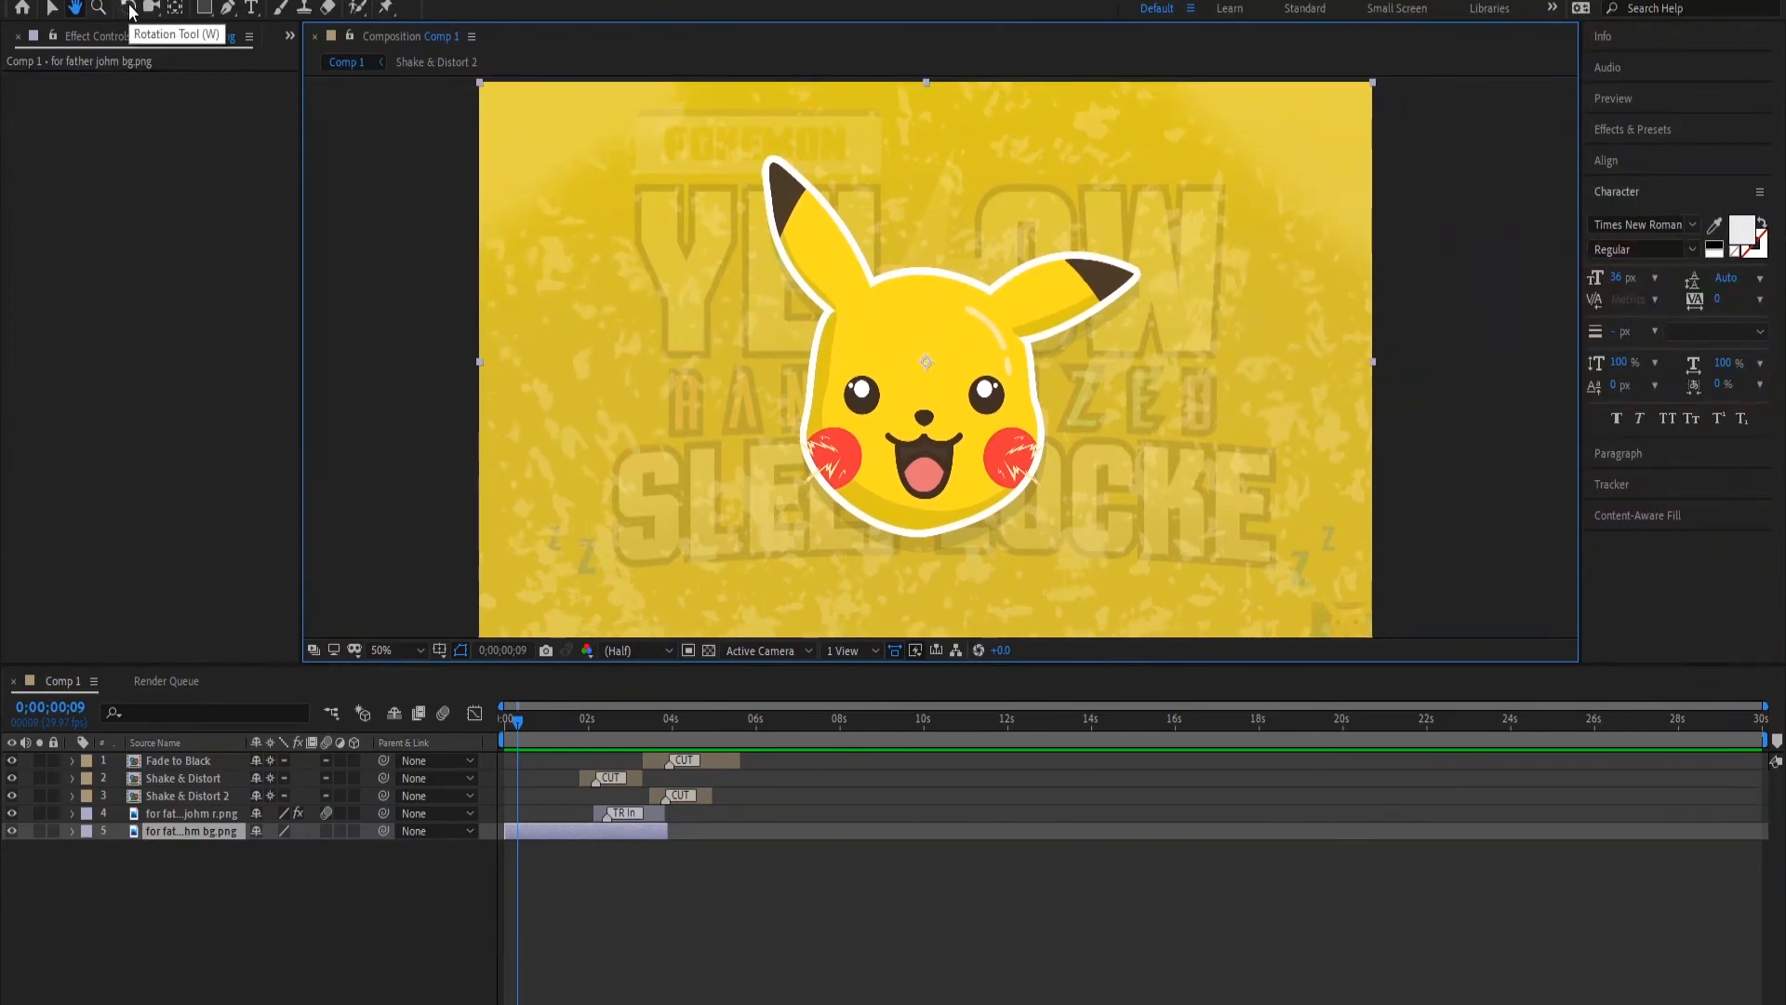
- Try rotating the background image layer with the Rotation tool and undo the rotation
{"action": "left_click", "coordinate": [129, 12]}
{"action": "left_click_drag", "start_coordinate": [854, 228], "coordinate": [891, 171]}
{"action": "key", "text": "ctrl+z"}
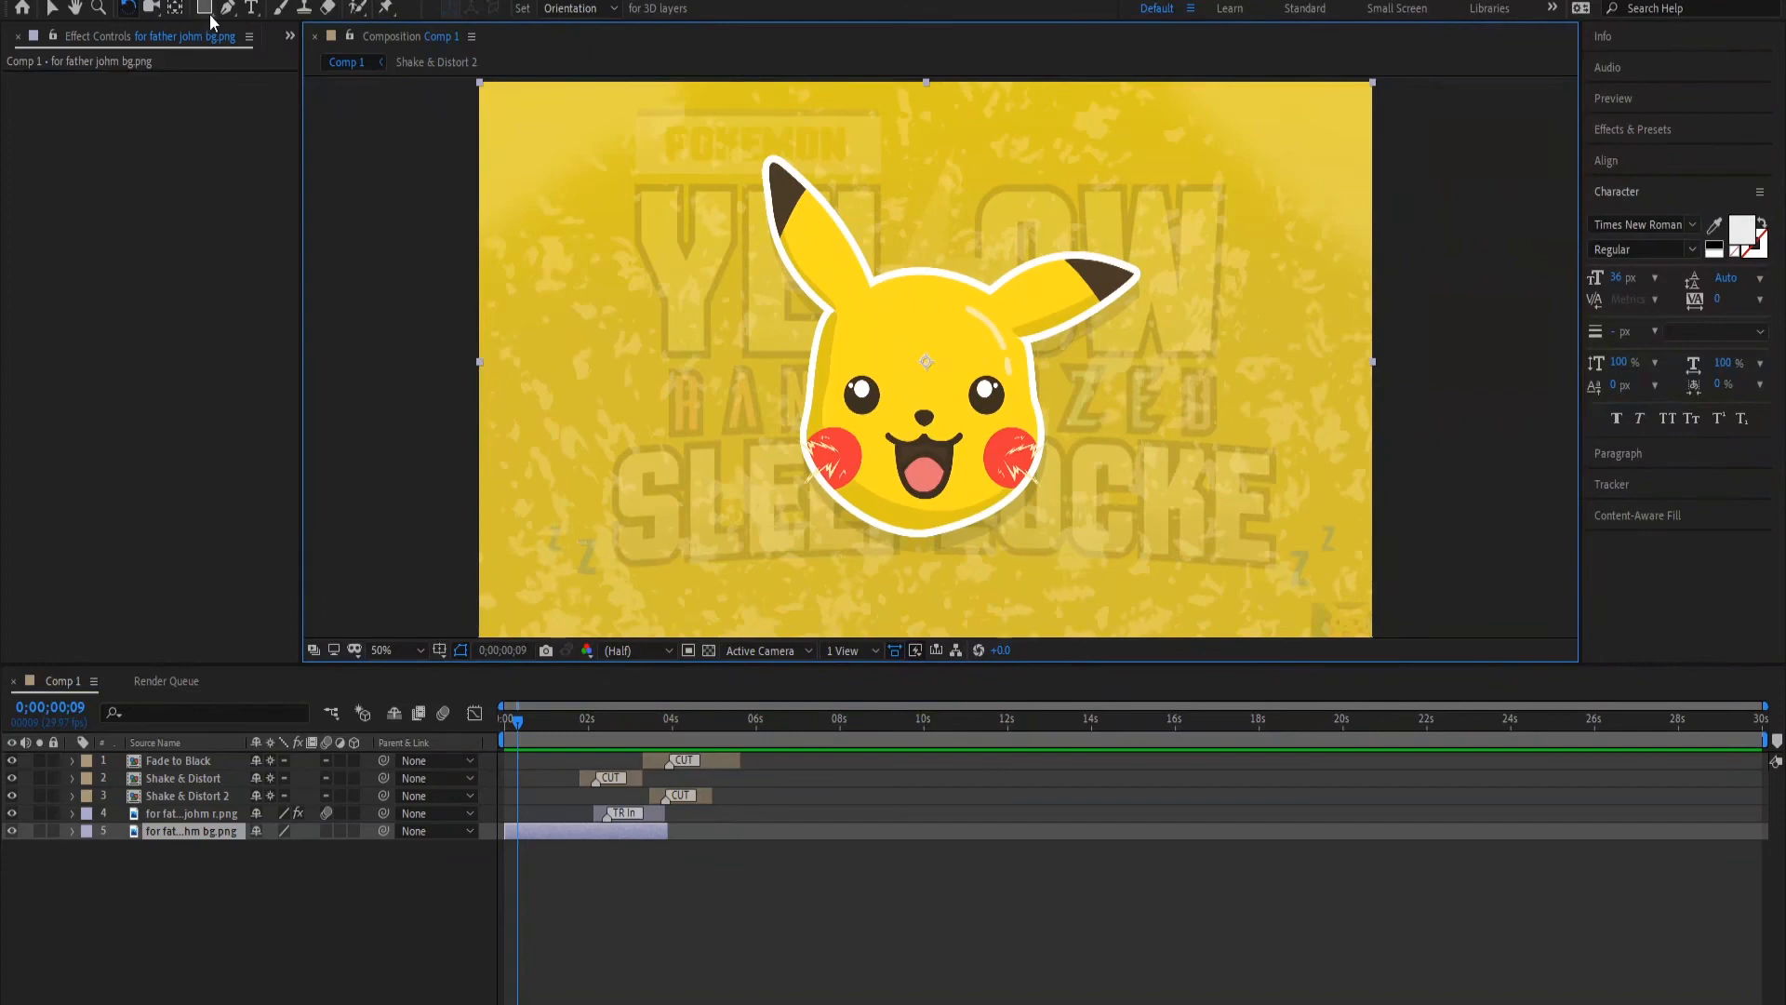
- Try rectangular masks on the background layer, one over the upper-left area and one around the Pikachu head, undoing each
{"action": "left_click", "coordinate": [202, 8]}
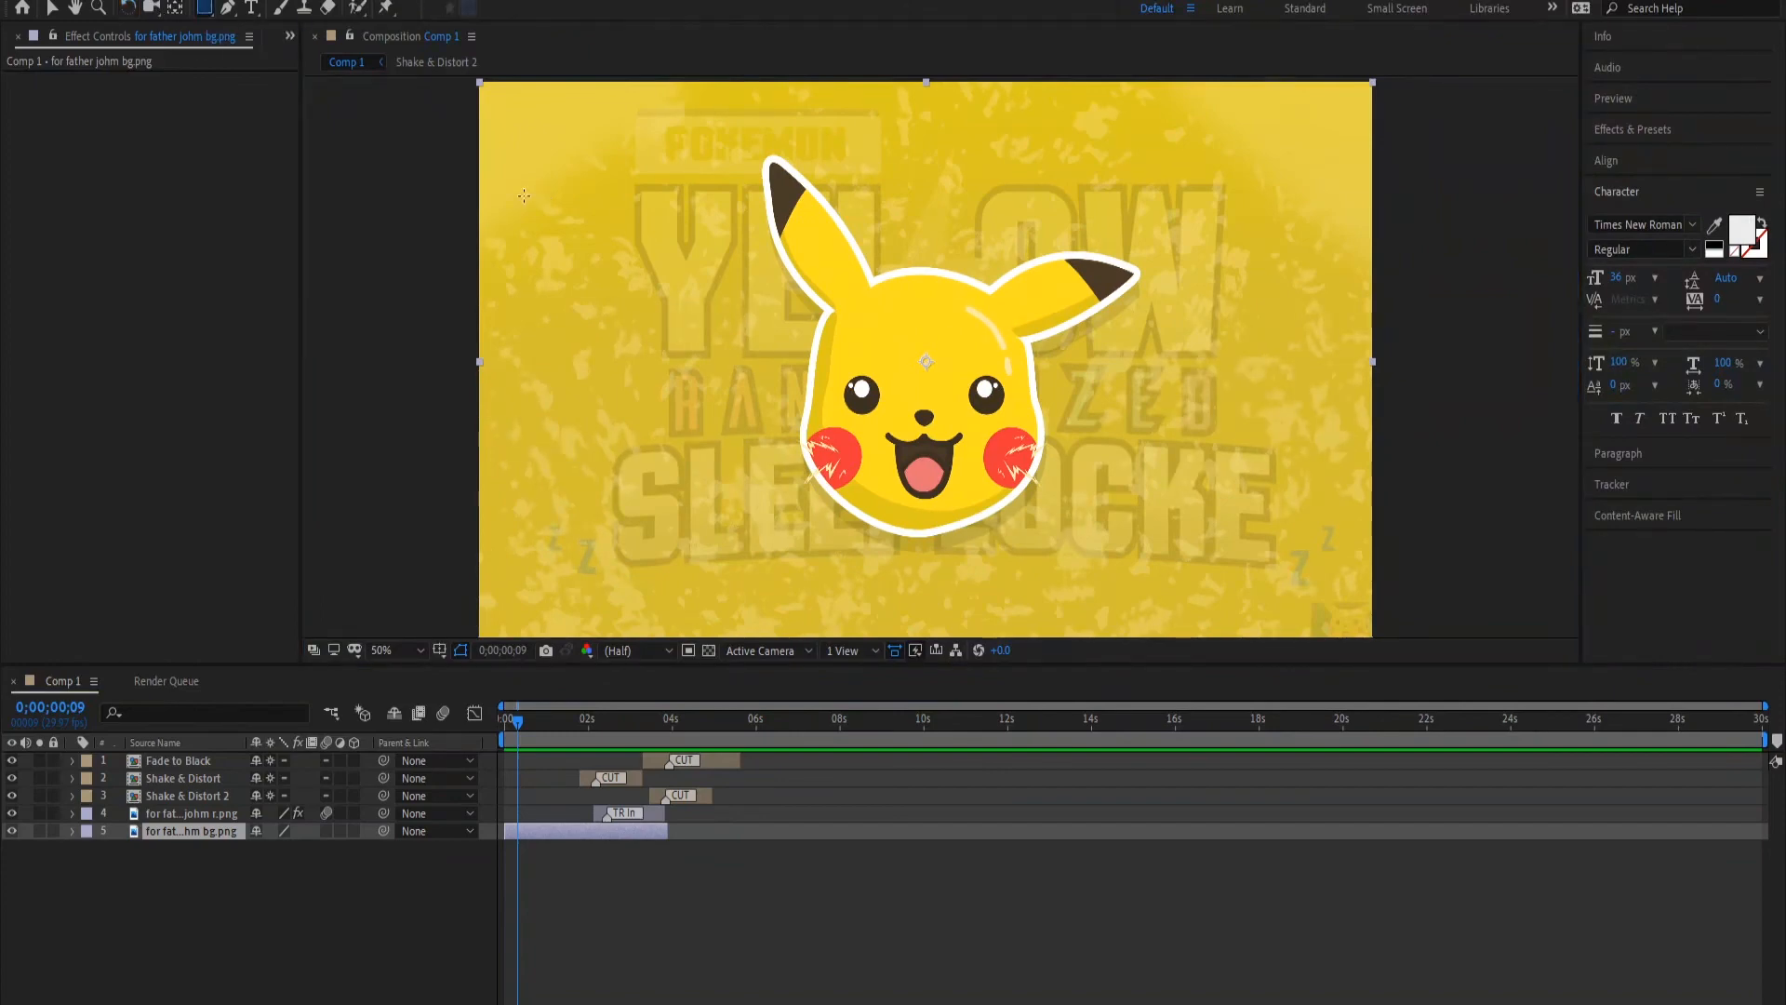
{"action": "left_click_drag", "start_coordinate": [524, 175], "coordinate": [770, 372]}
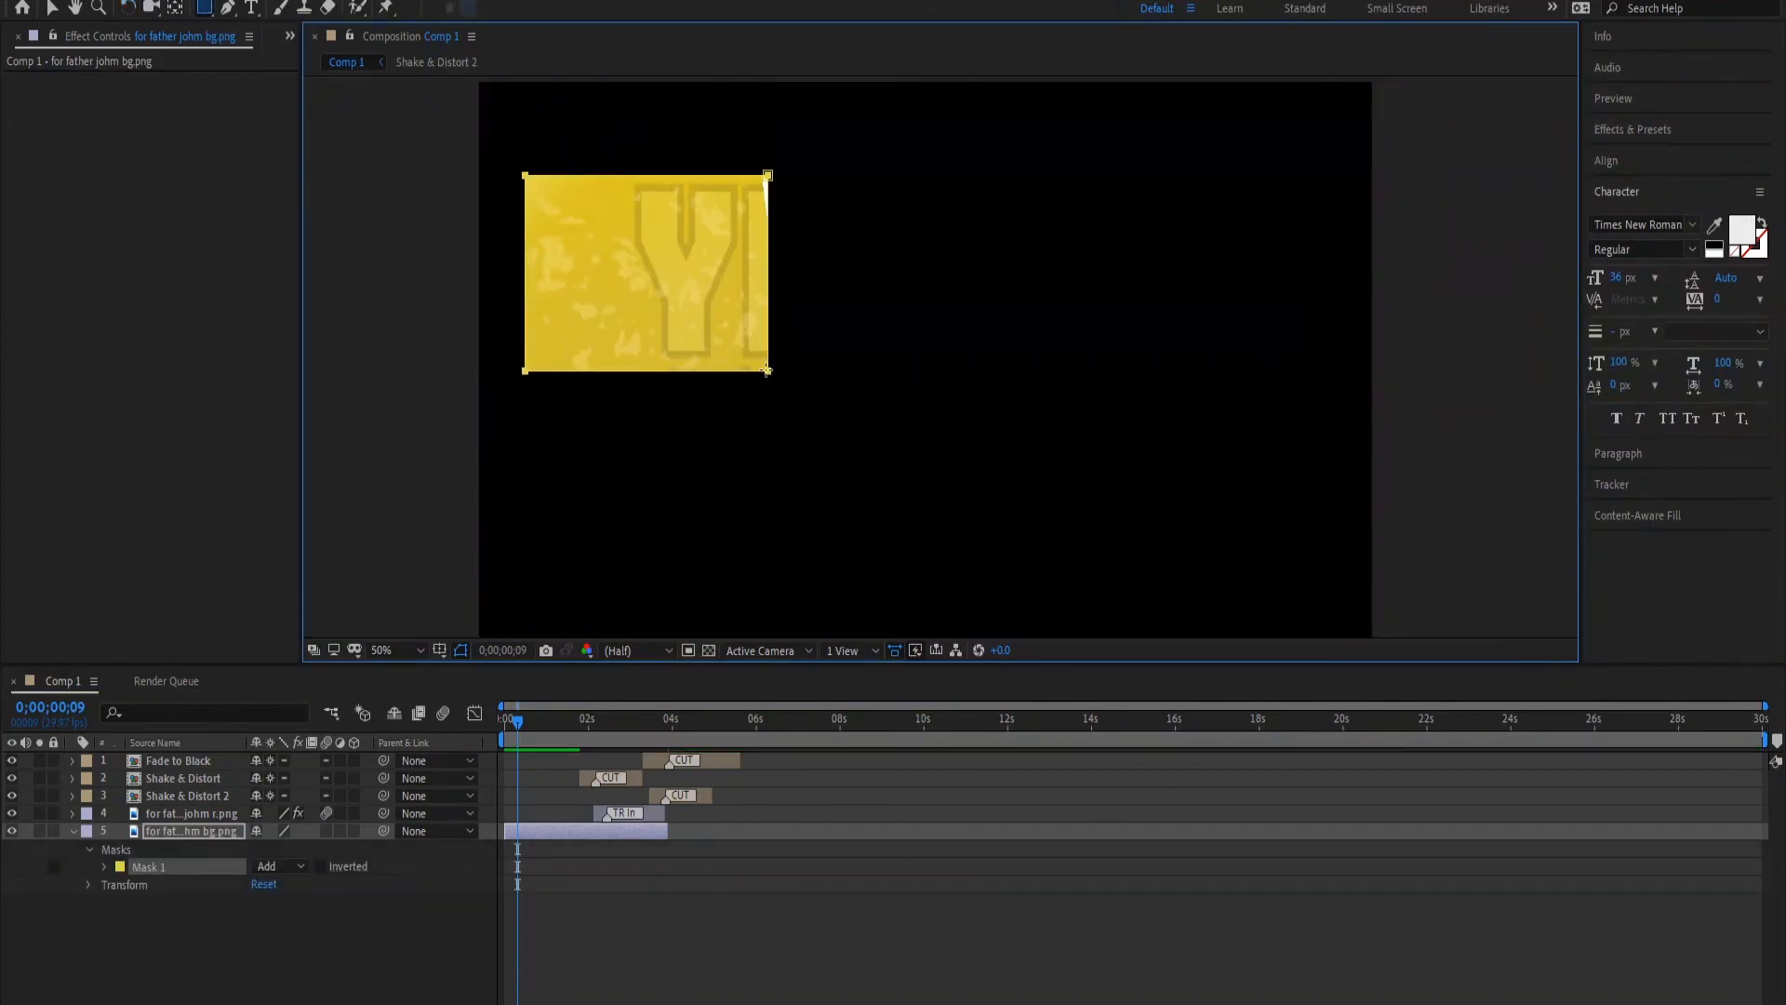
{"action": "key", "text": "ctrl+z"}
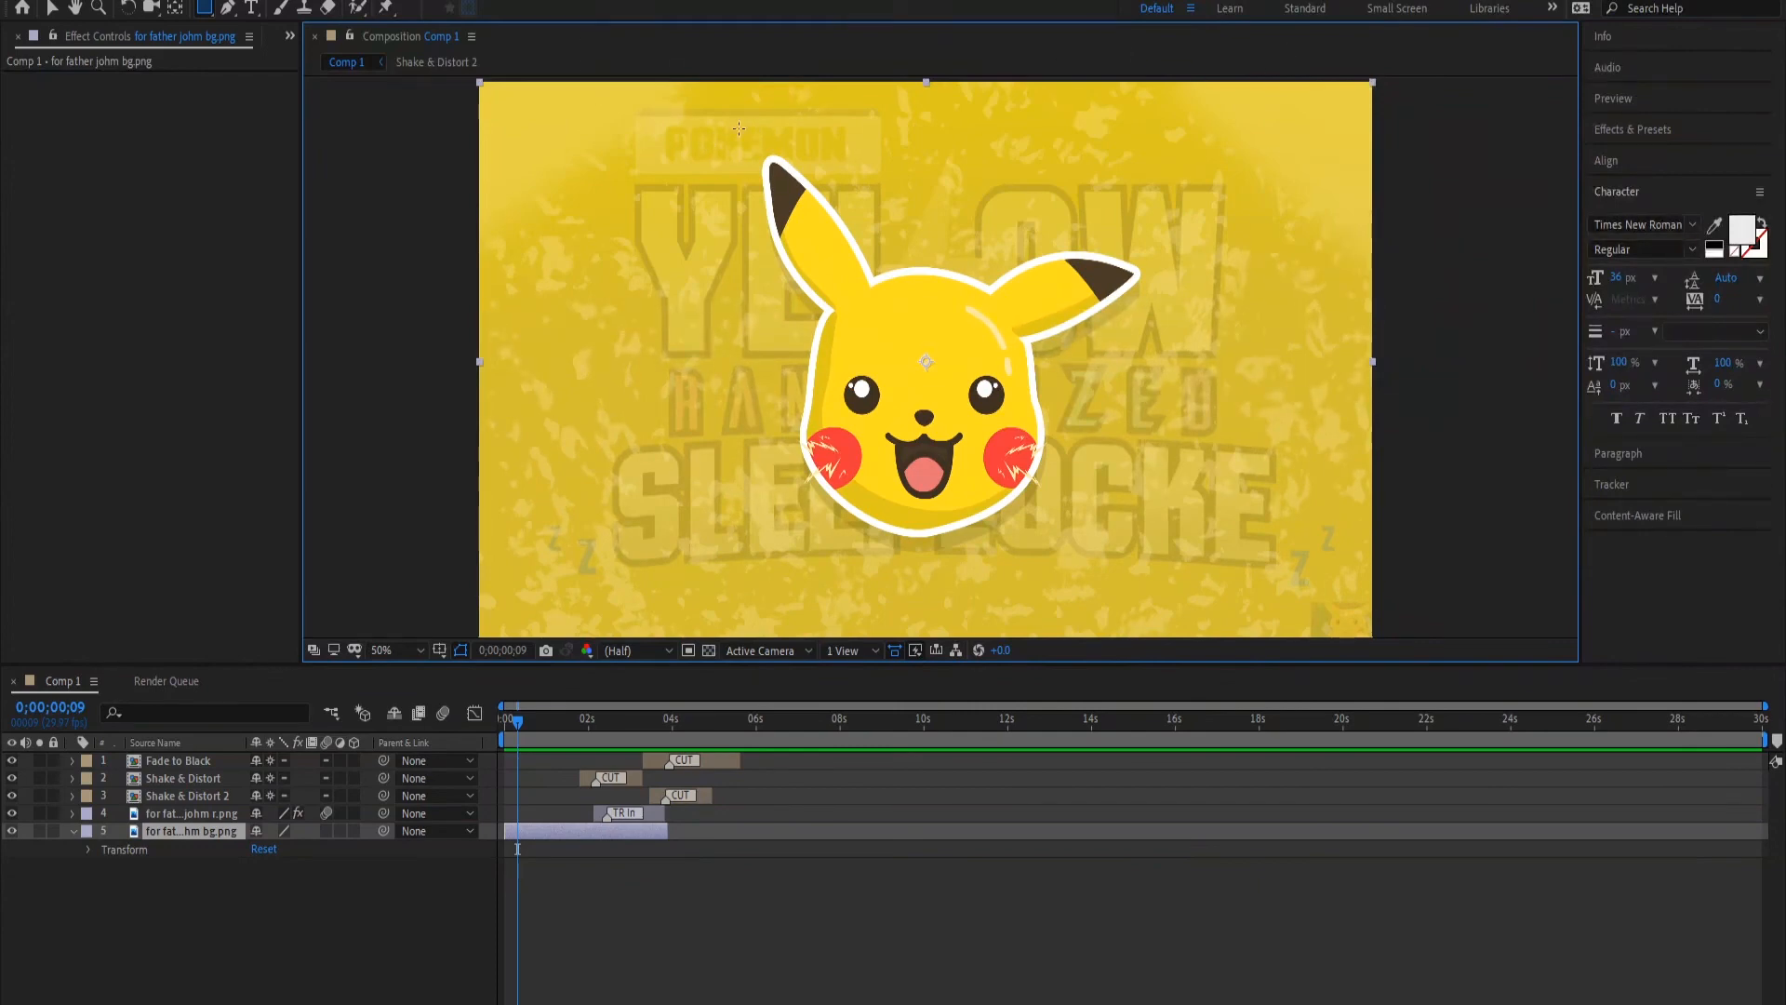
{"action": "left_click_drag", "start_coordinate": [740, 126], "coordinate": [1151, 586]}
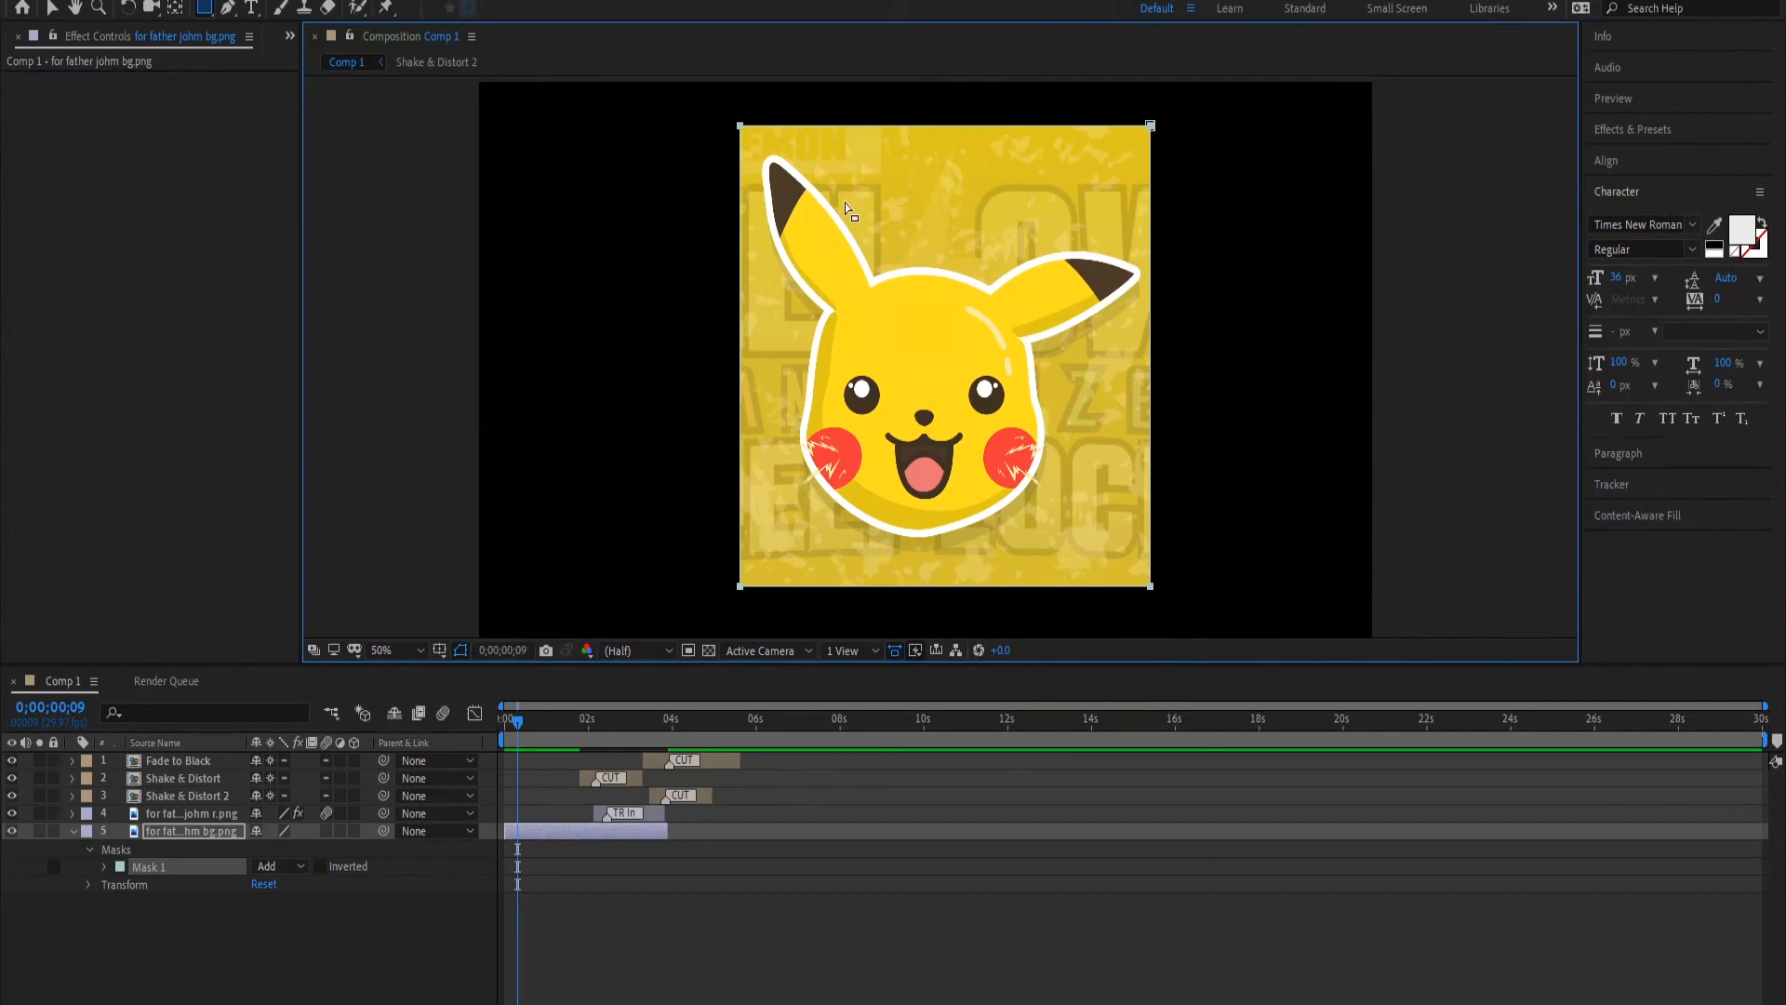
{"action": "key", "text": "ctrl+z"}
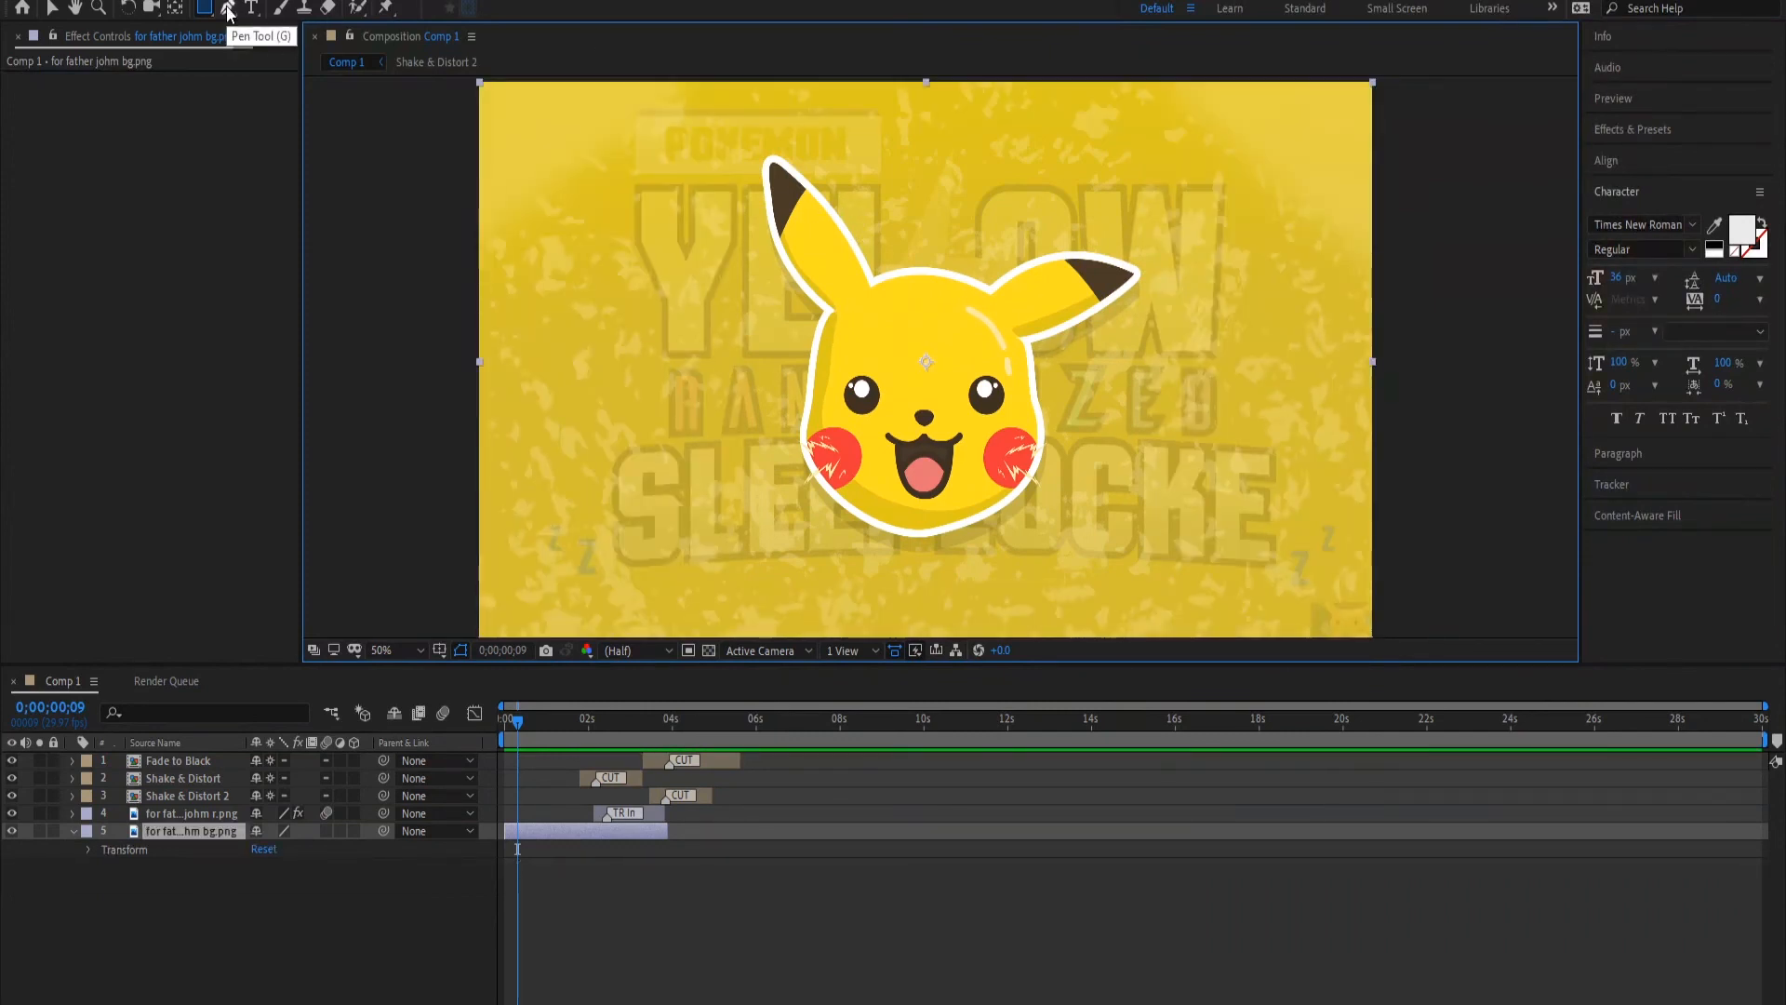
- Try starting a Pen tool mask along the outer edge of Pikachu's left ear and undo its points
{"action": "left_click", "coordinate": [228, 11]}
{"action": "left_click", "coordinate": [764, 165]}
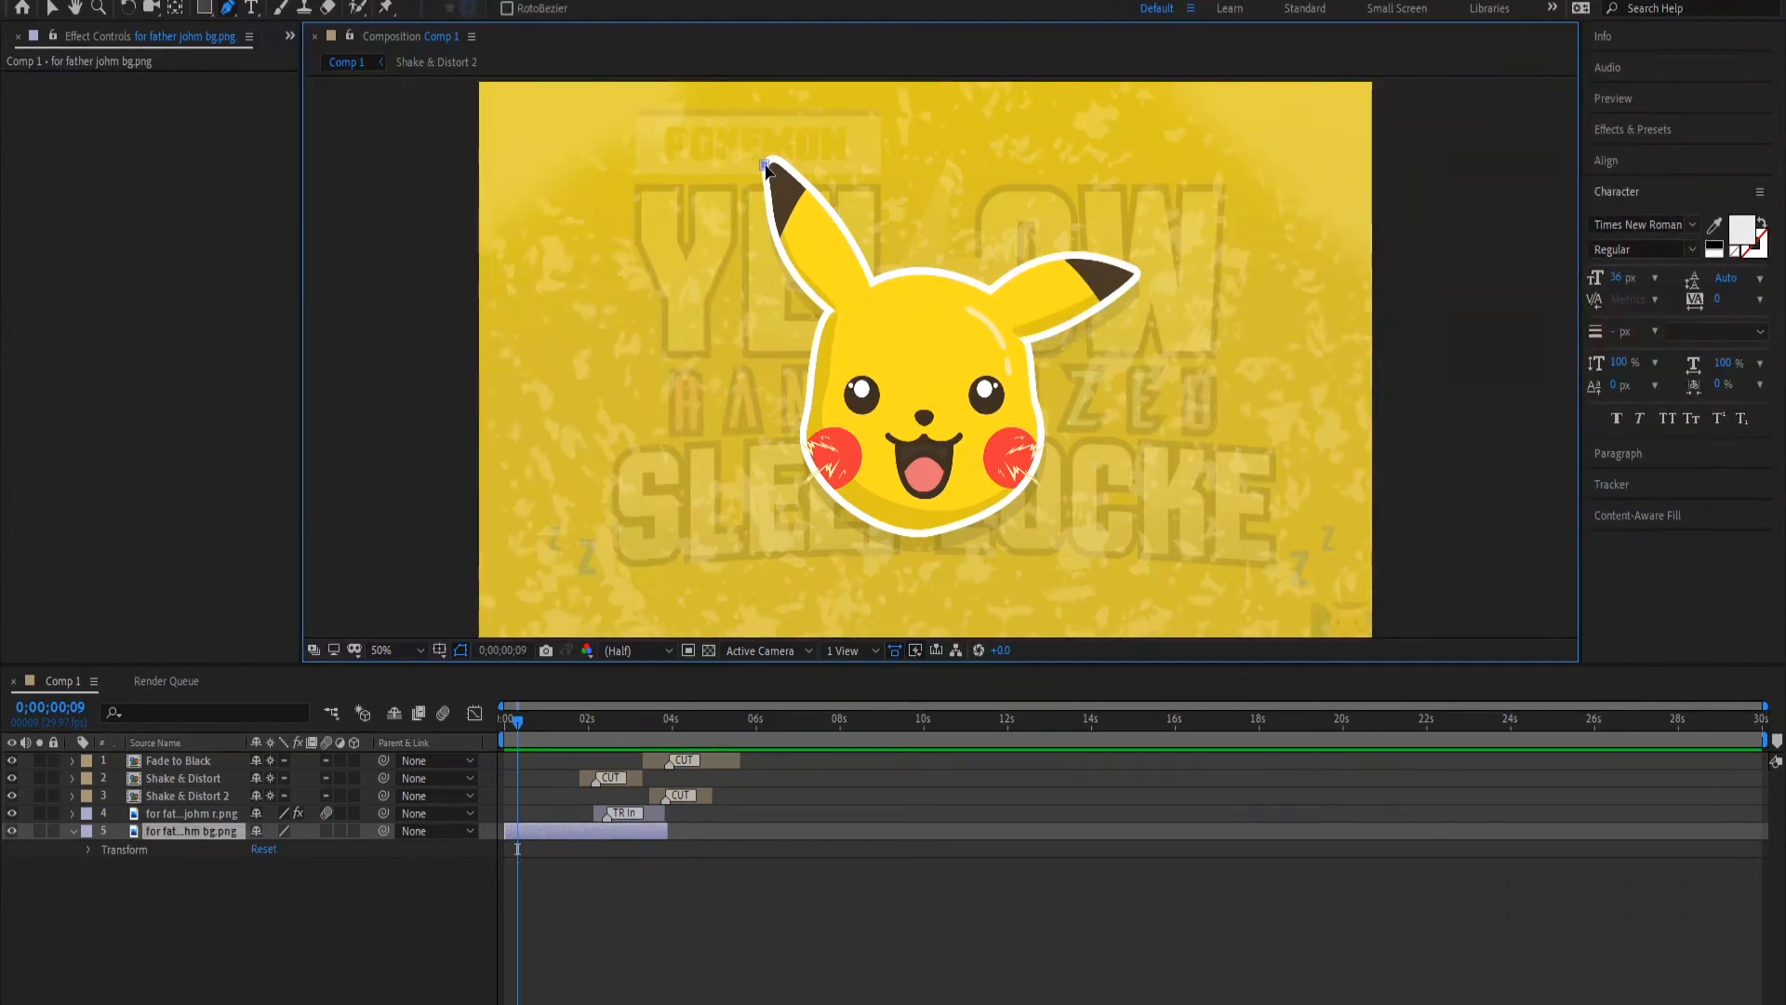
{"action": "left_click", "coordinate": [769, 229]}
{"action": "left_click", "coordinate": [789, 273]}
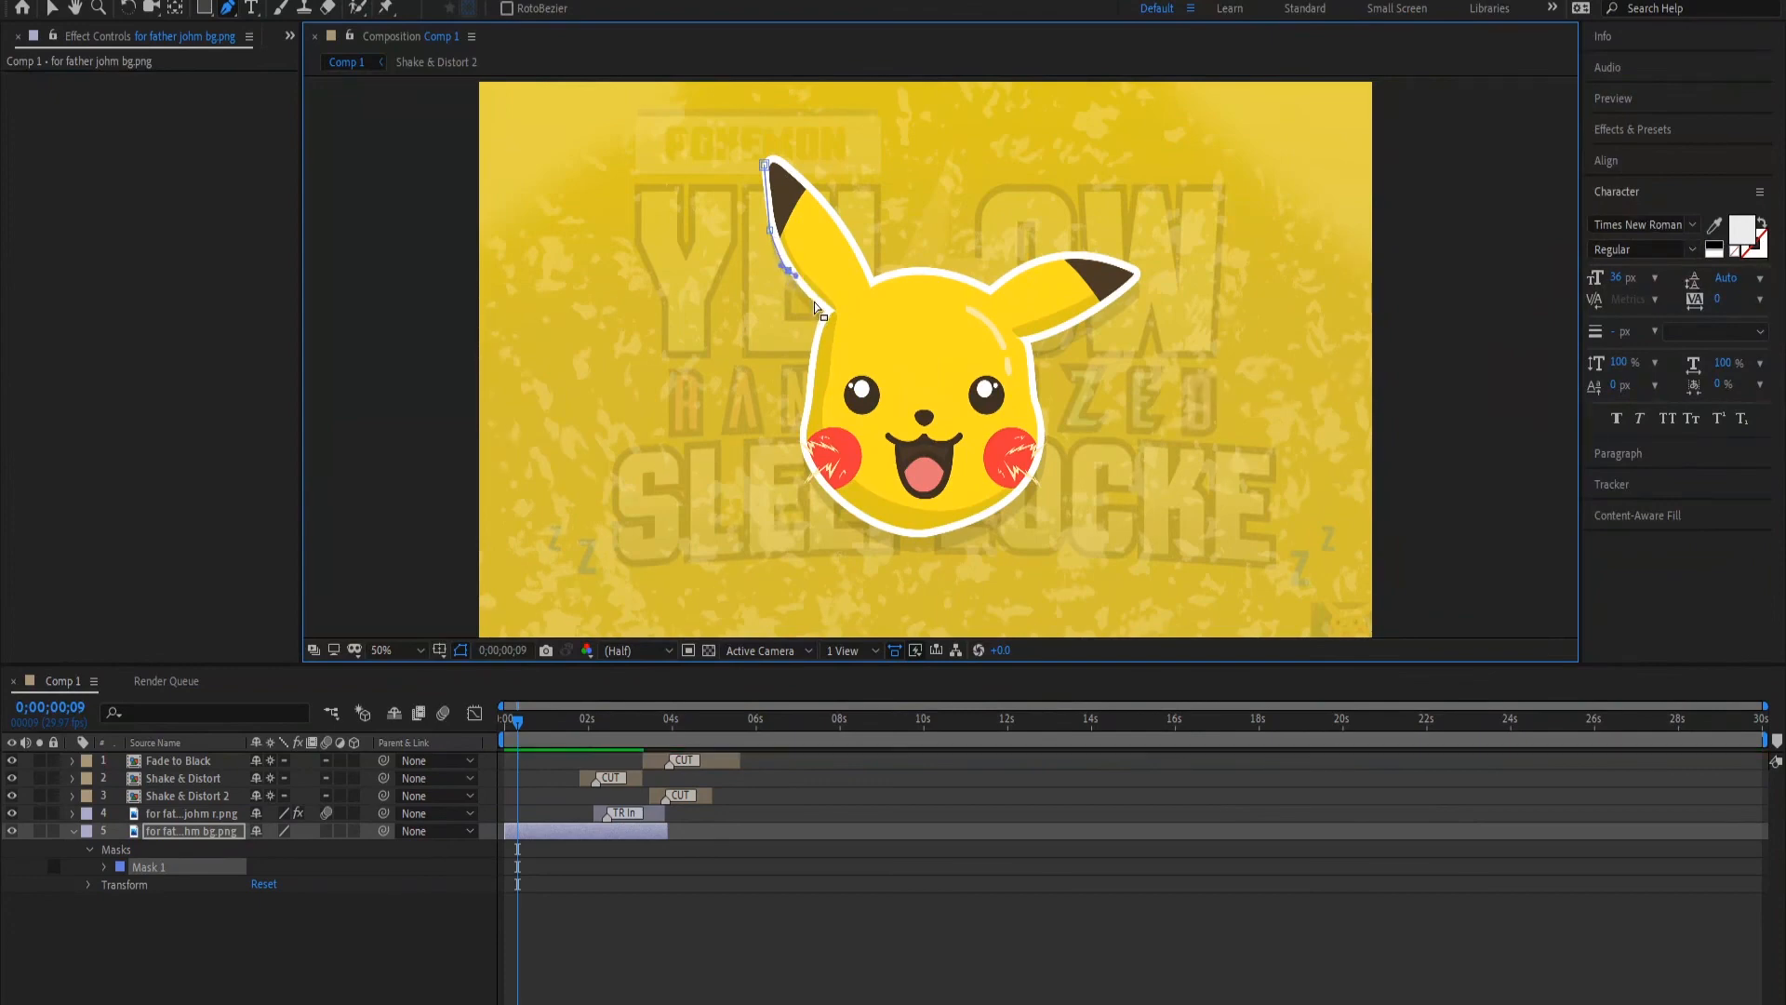
{"action": "key", "text": "ctrl+z"}
{"action": "key", "text": "ctrl+z"}
{"action": "key", "text": "ctrl+z"}
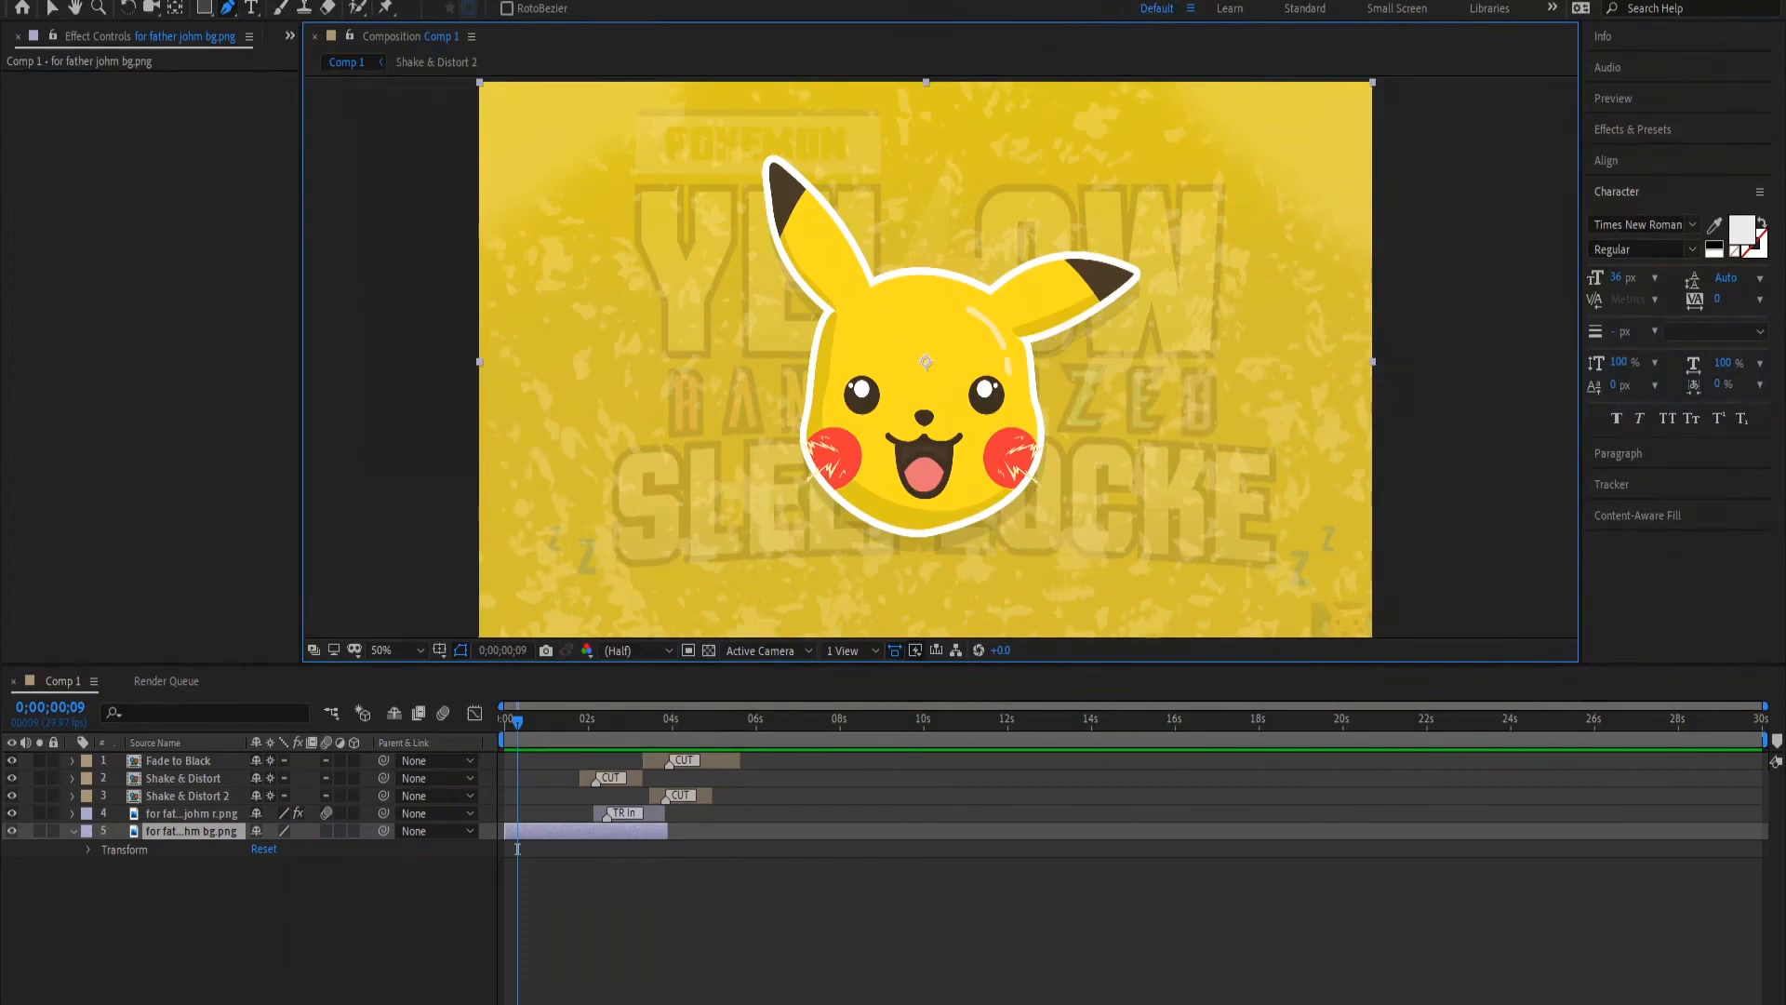
- Look through the Brush, Clone Stamp, Eraser and Puppet Position Pin tools and return to the Selection tool
{"action": "left_click", "coordinate": [281, 9]}
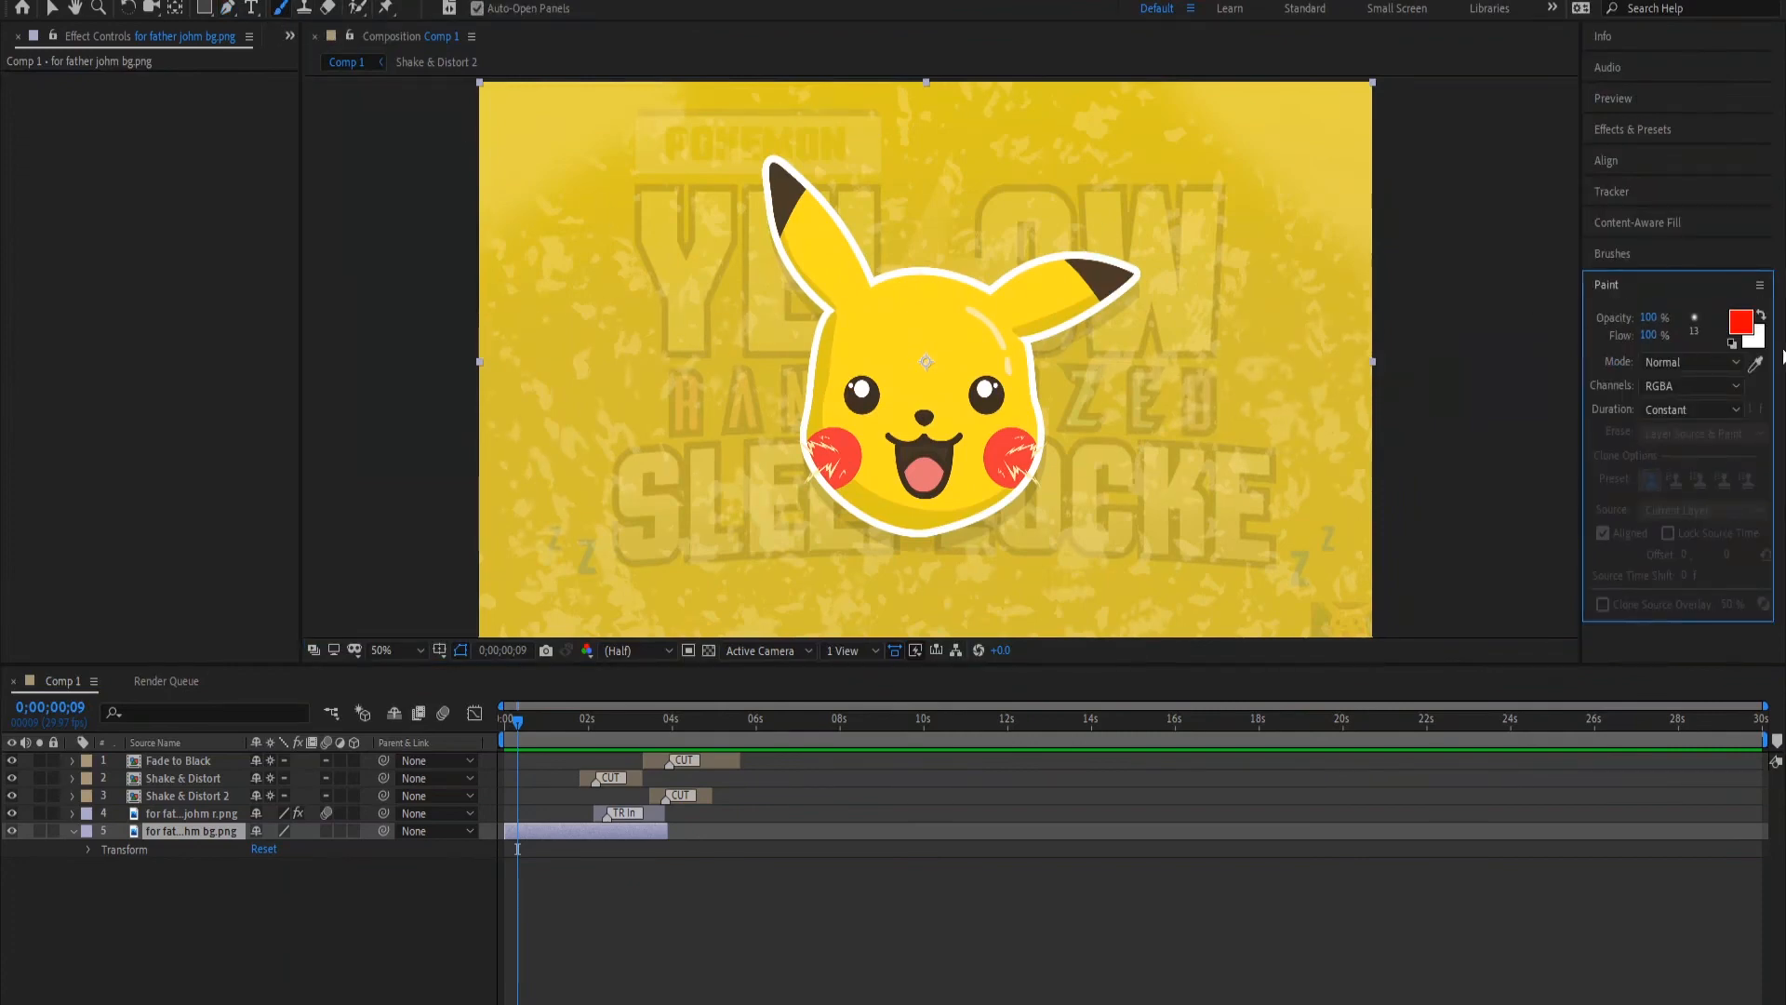
{"action": "left_click", "coordinate": [304, 9]}
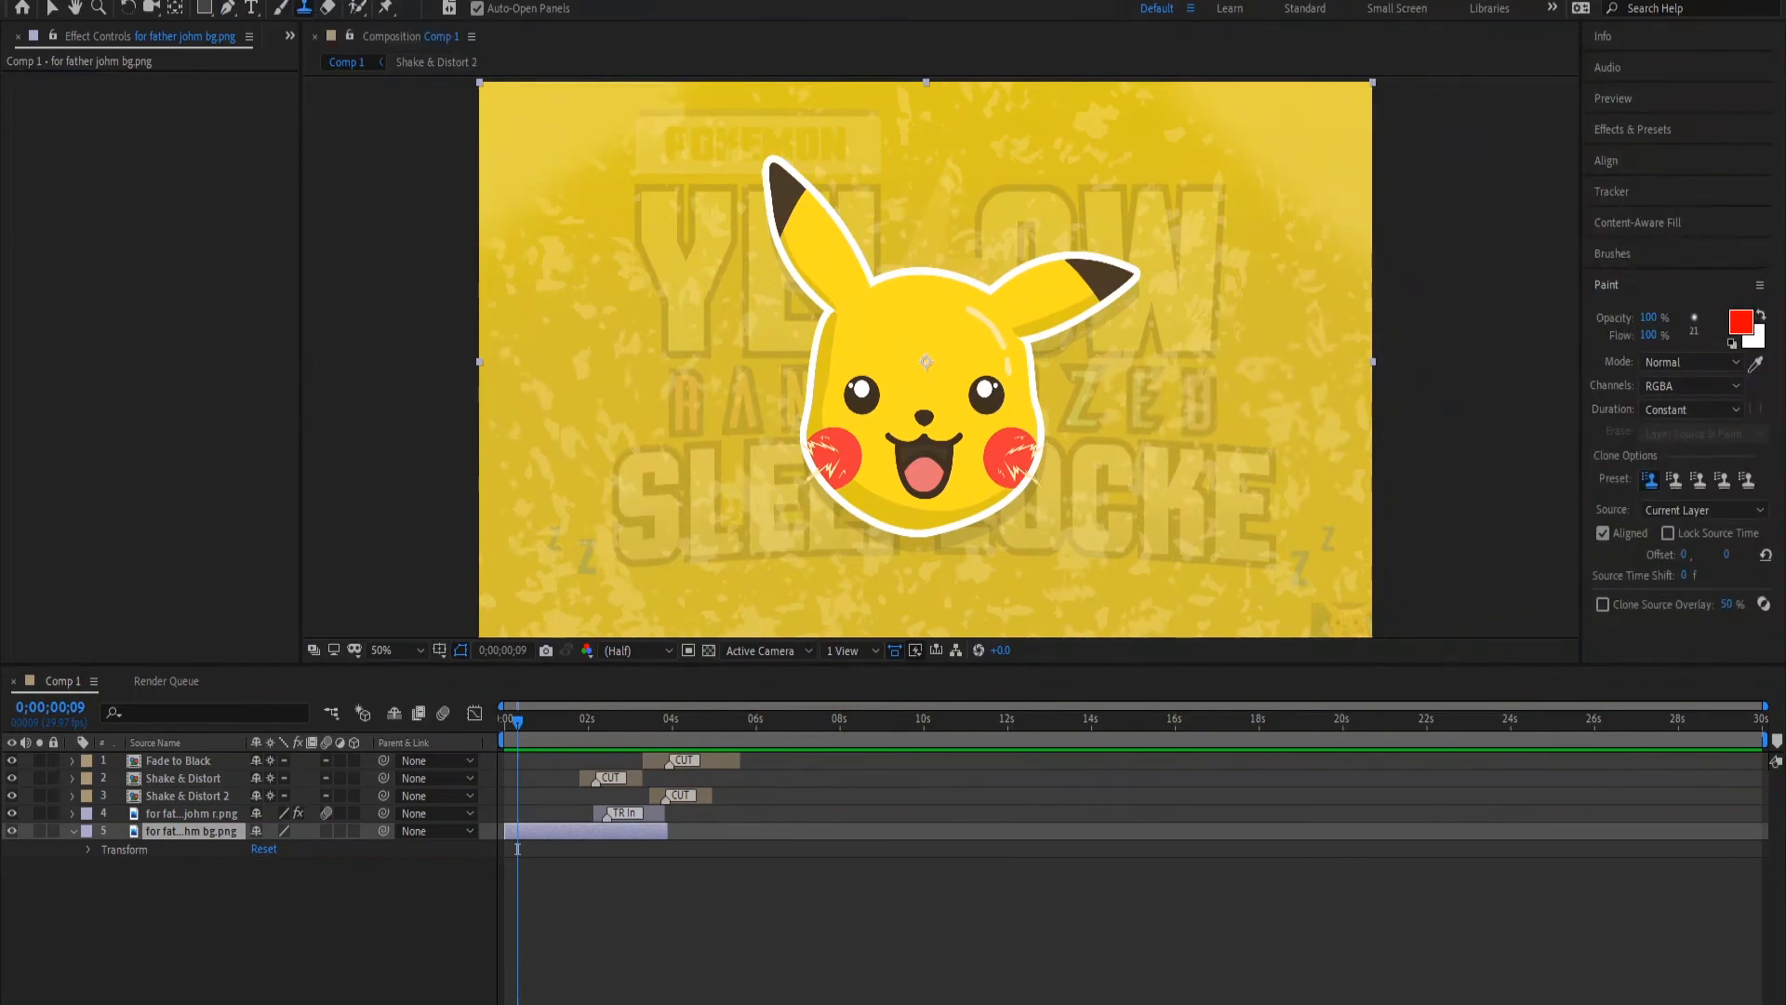
{"action": "left_click", "coordinate": [327, 8]}
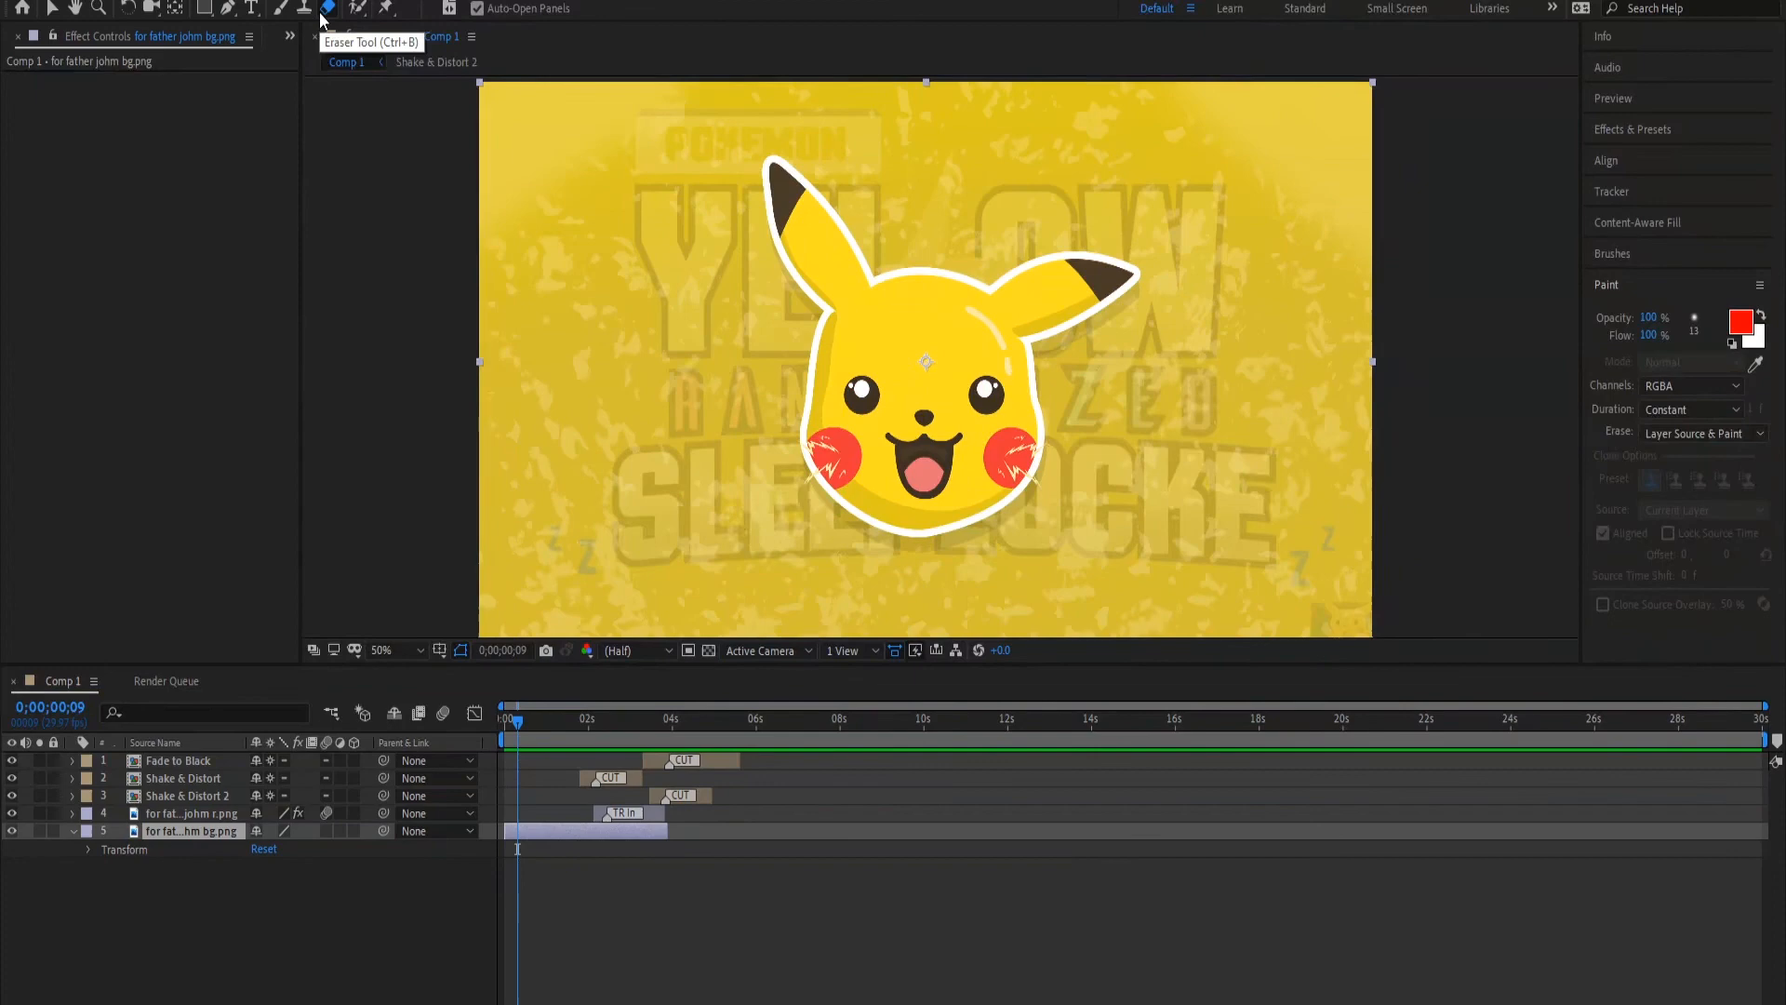
{"action": "left_click", "coordinate": [385, 10]}
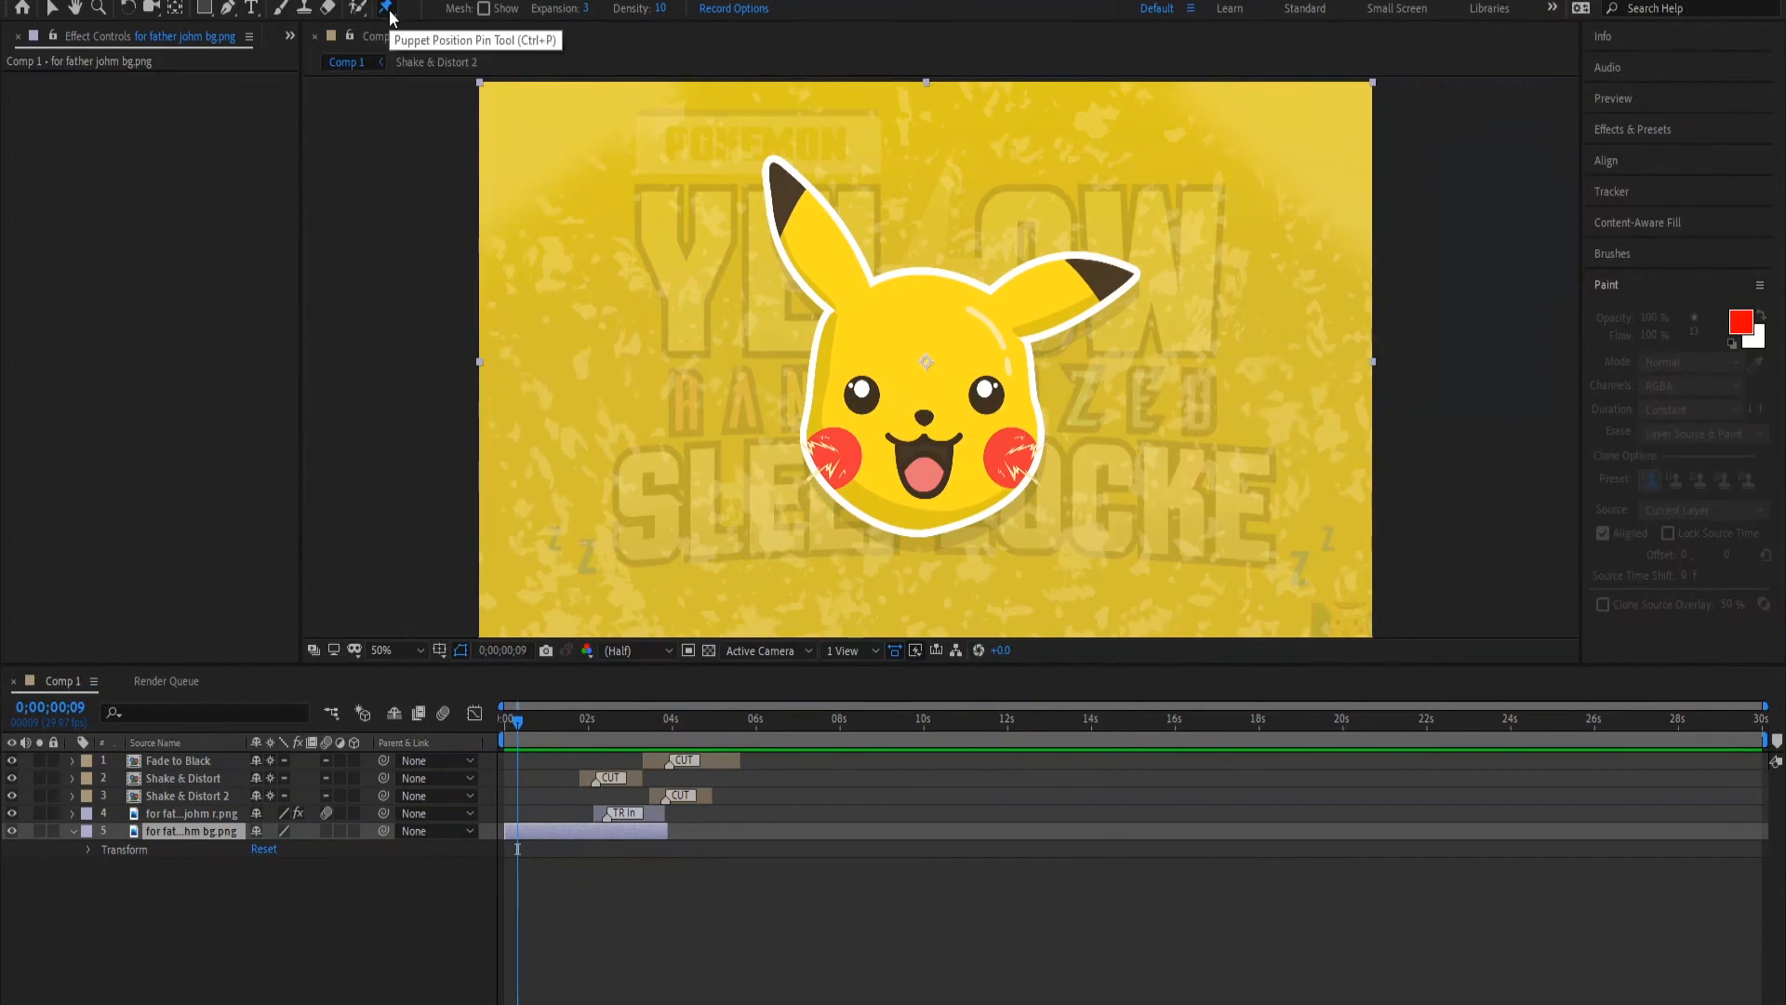
{"action": "left_click", "coordinate": [48, 10]}
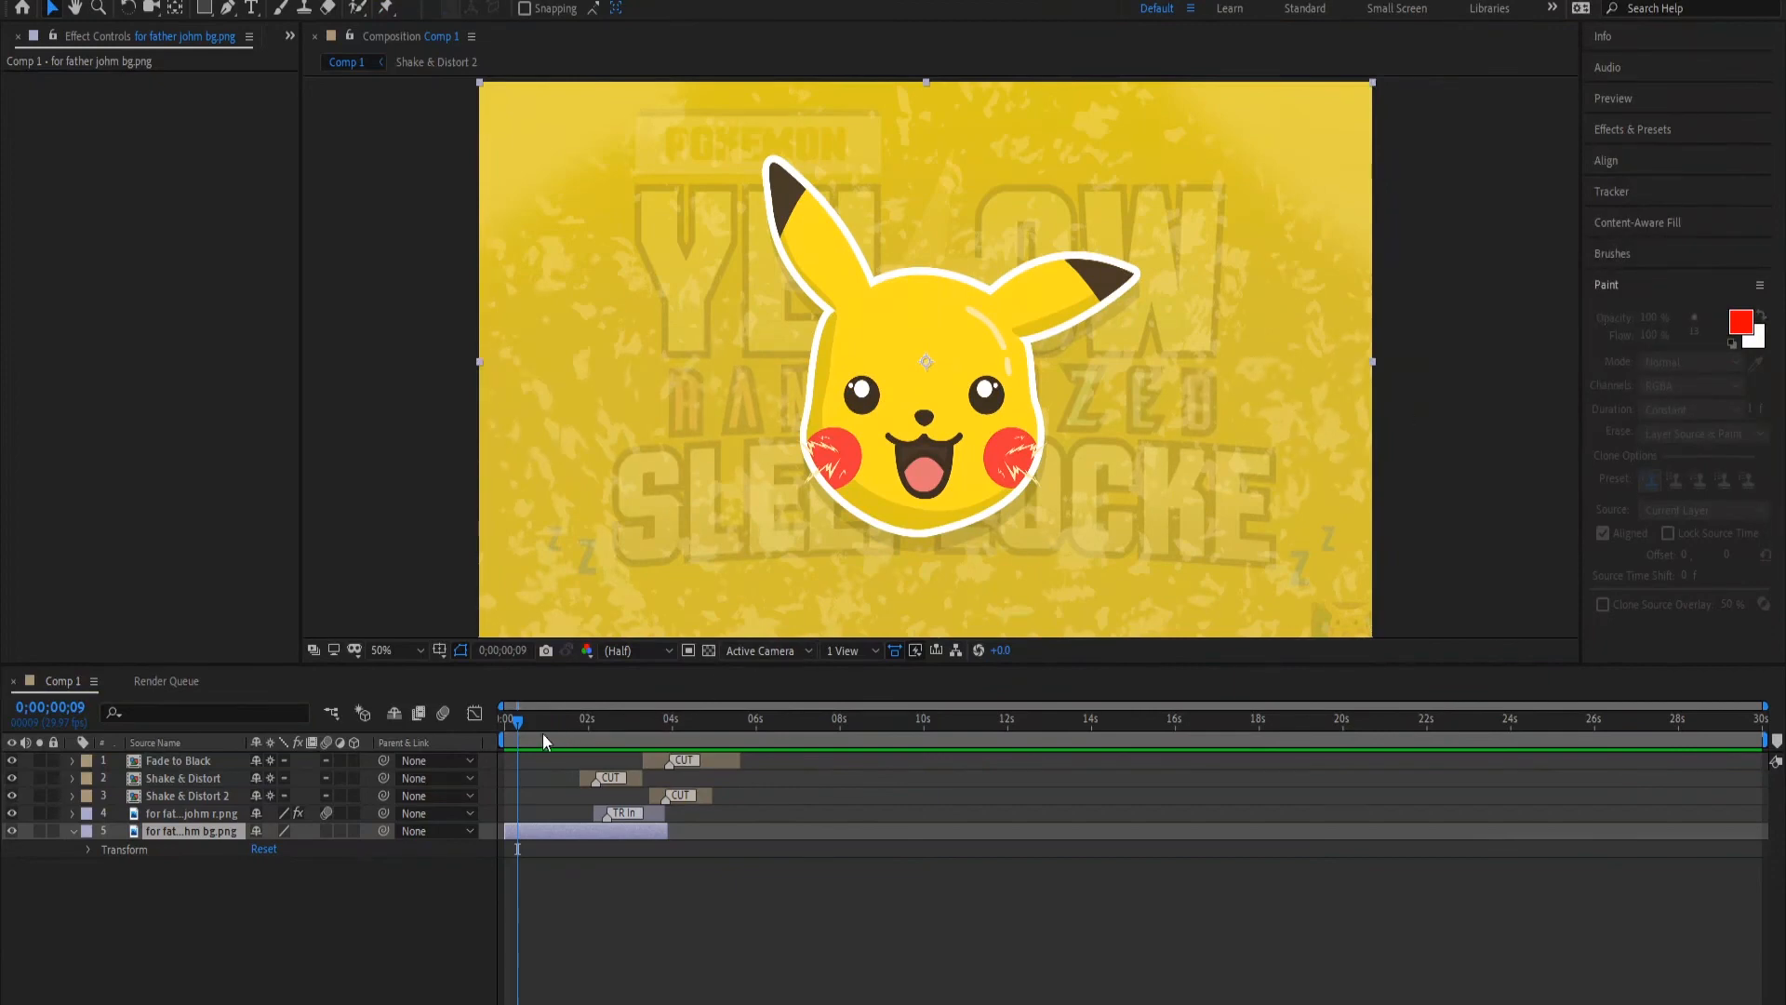
- Play Comp 1 from 0;00;00;00 and stop the preview after the intro ends
{"action": "left_click_drag", "start_coordinate": [517, 724], "coordinate": [502, 731]}
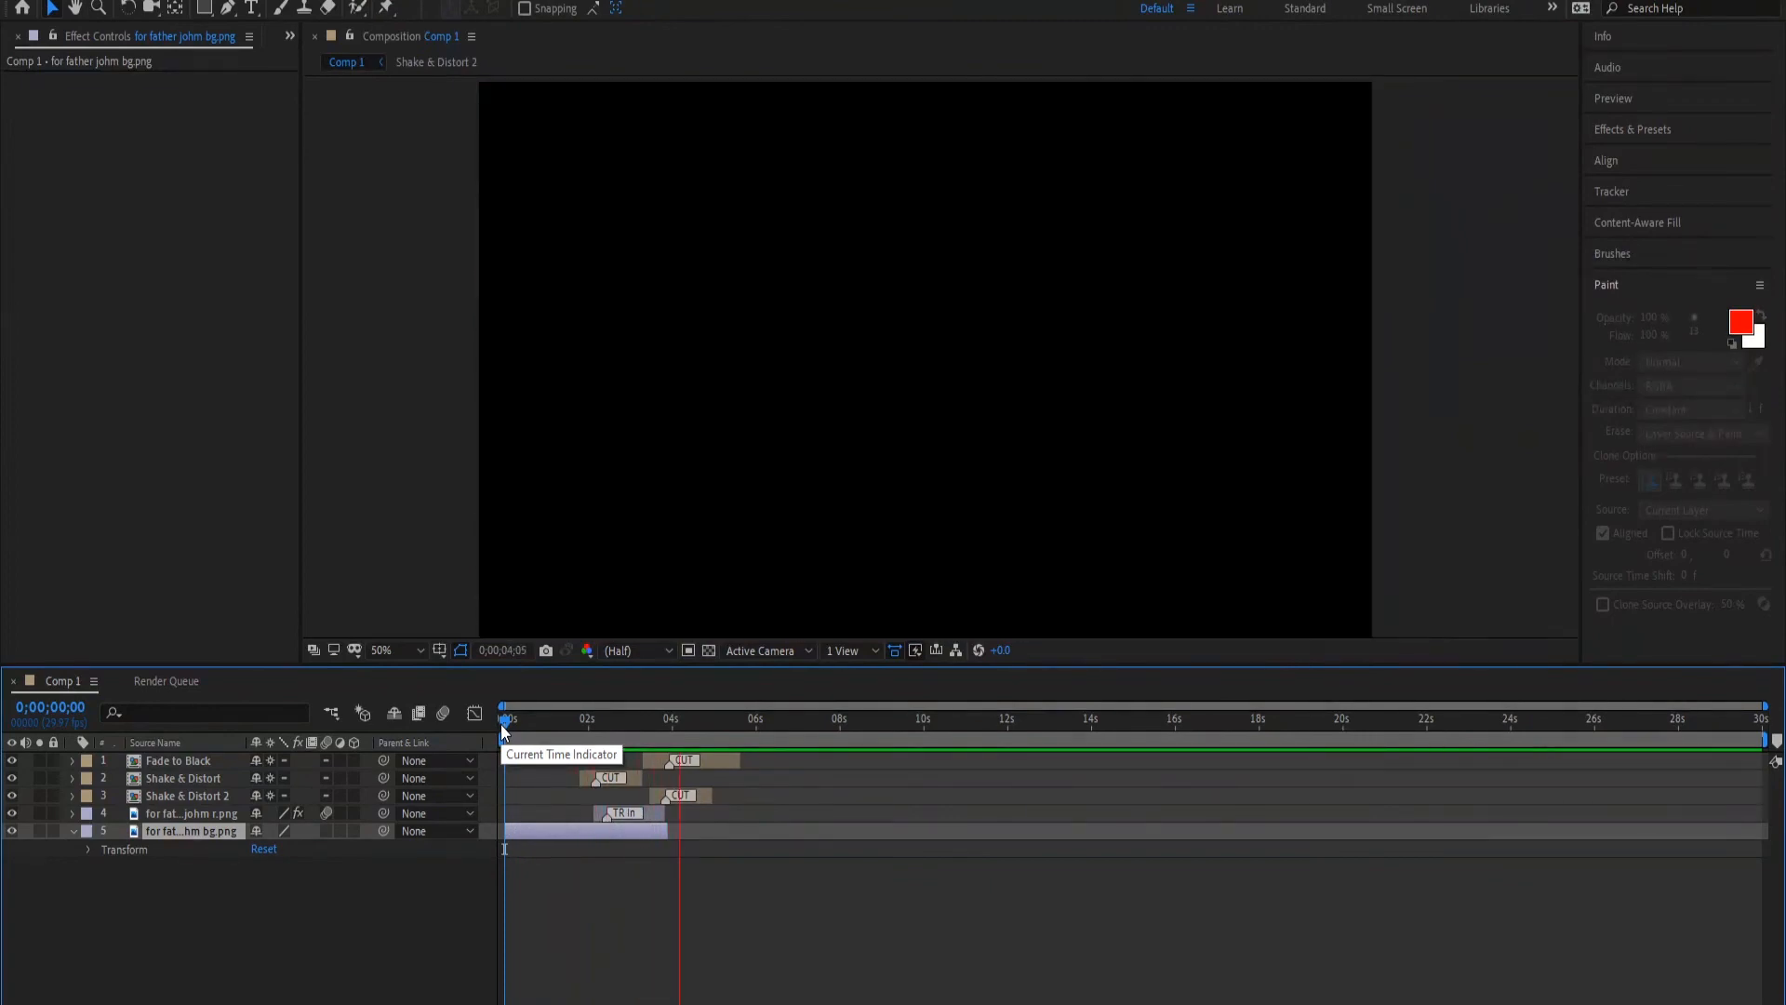
{"action": "key", "text": "space"}
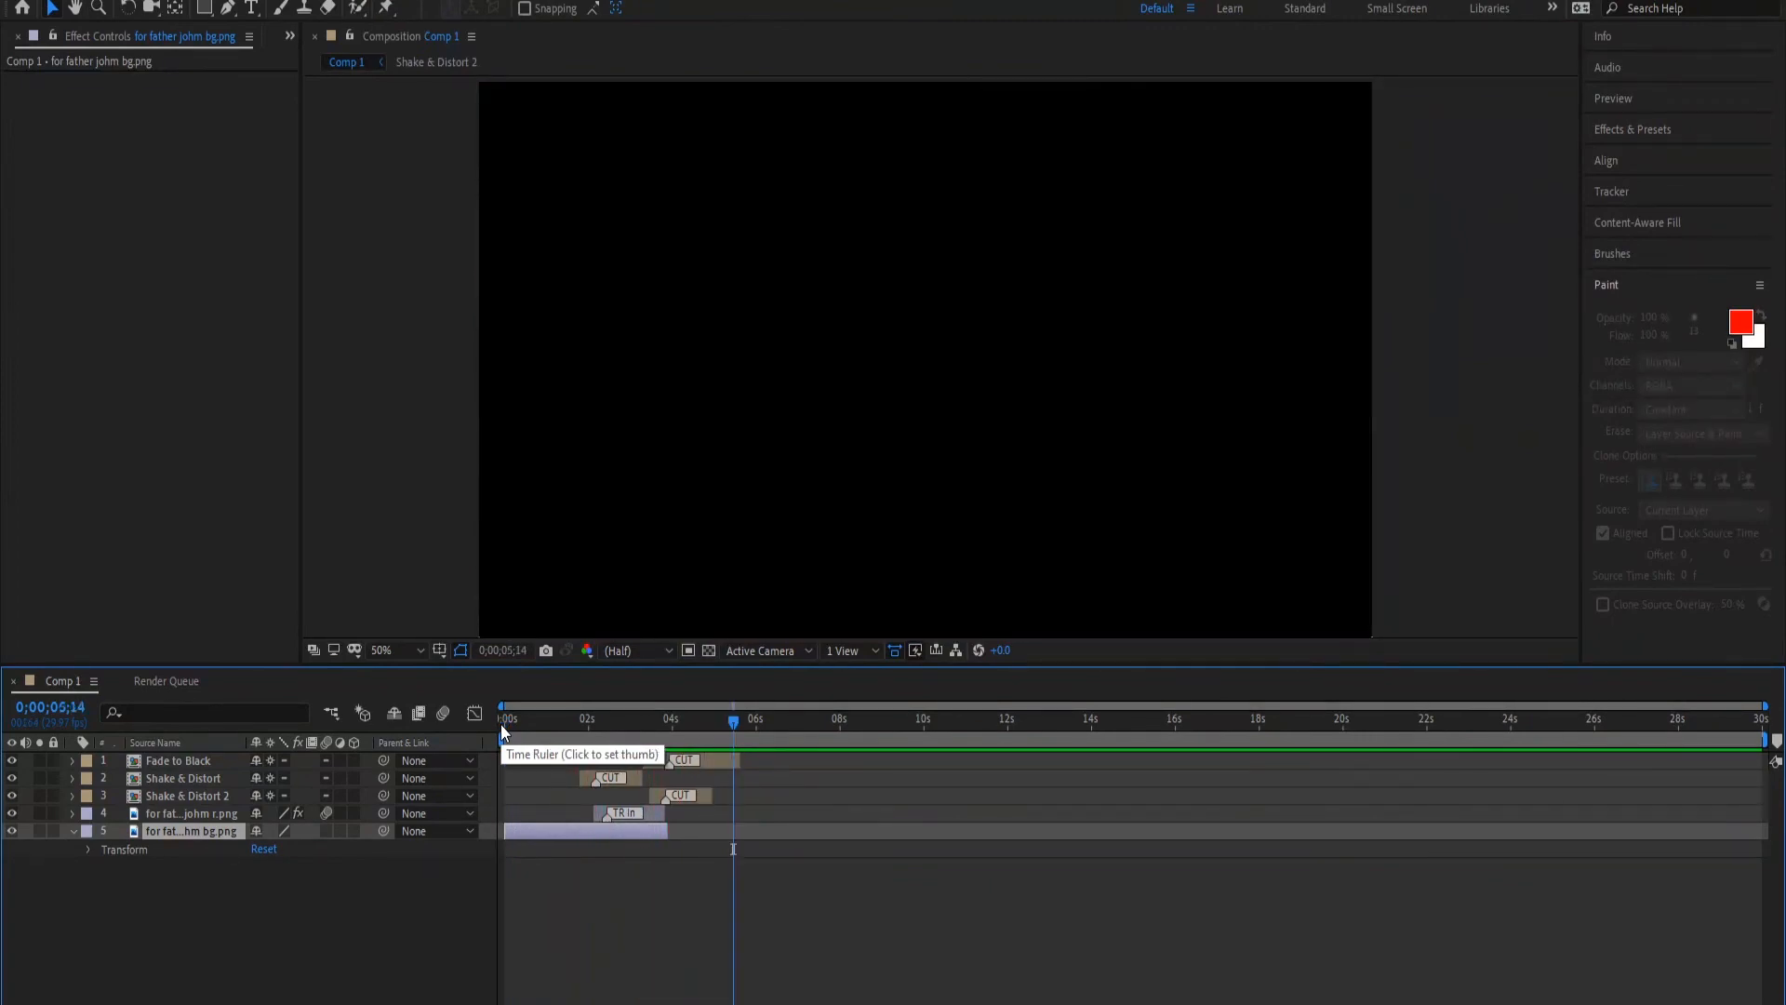